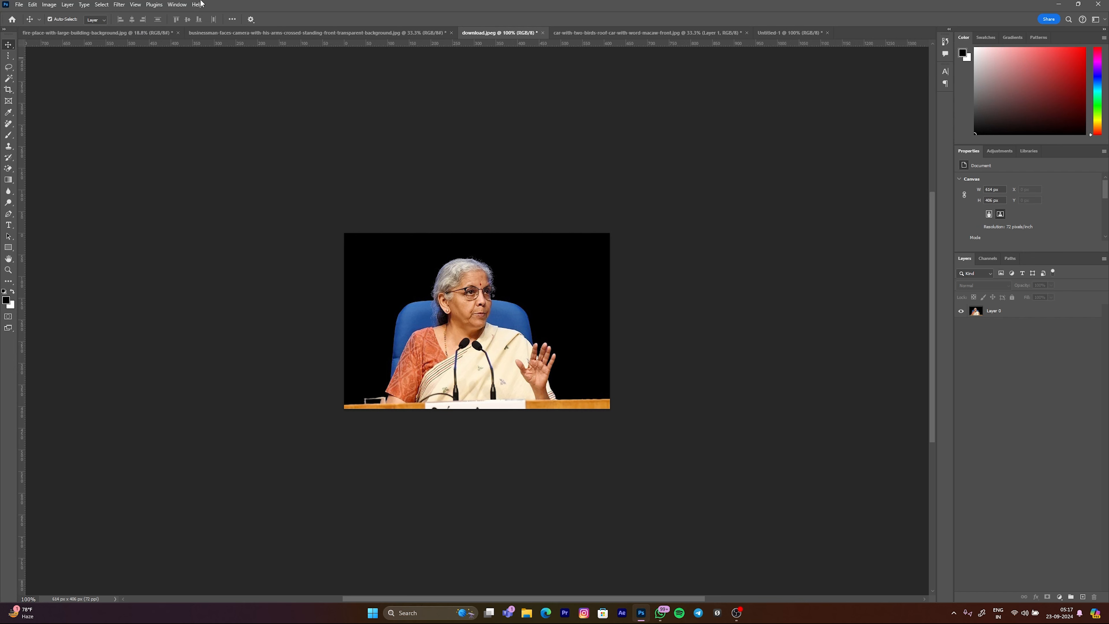
Step: Look through the open documents, from download.jpeg over the car, businessman and archway images to Untitled-1
{"action": "left_click", "coordinate": [474, 323]}
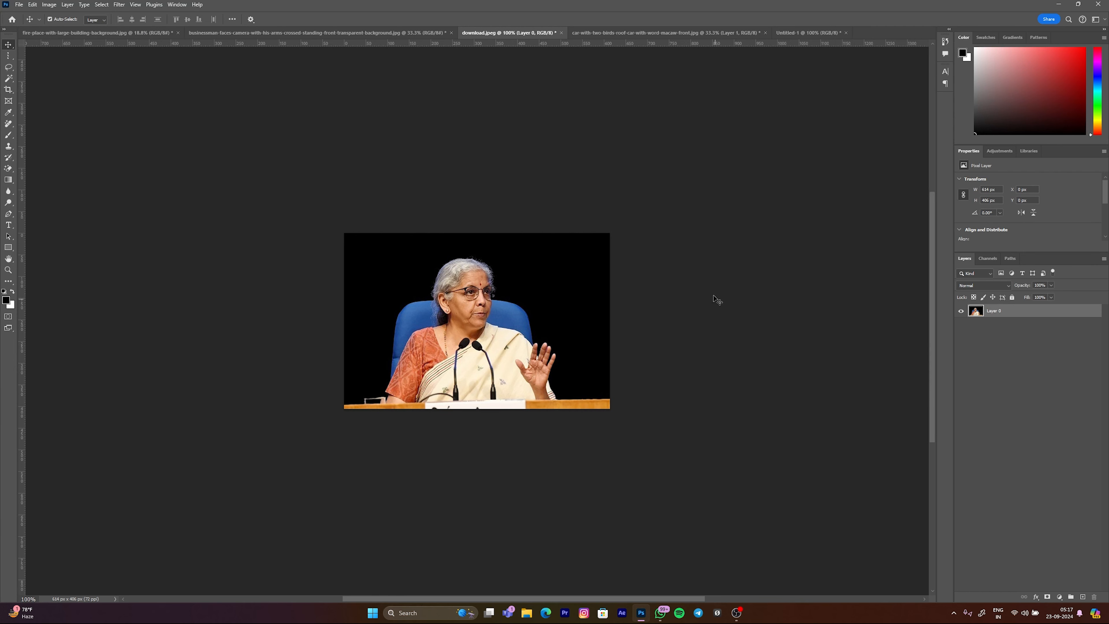
{"action": "left_click", "coordinate": [592, 35]}
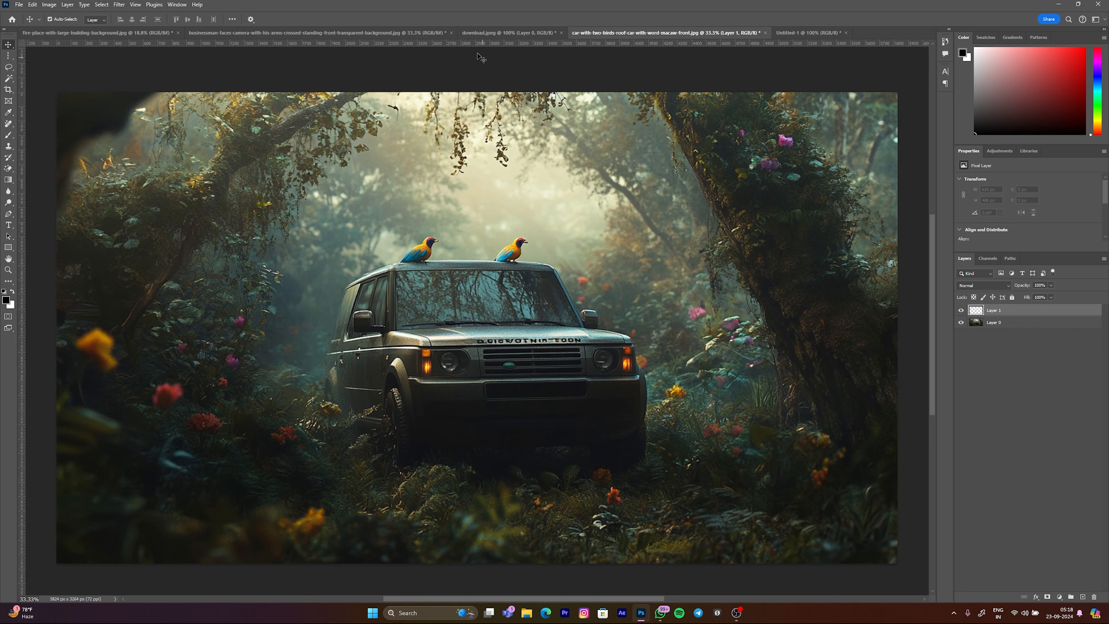
{"action": "left_click", "coordinate": [389, 33]}
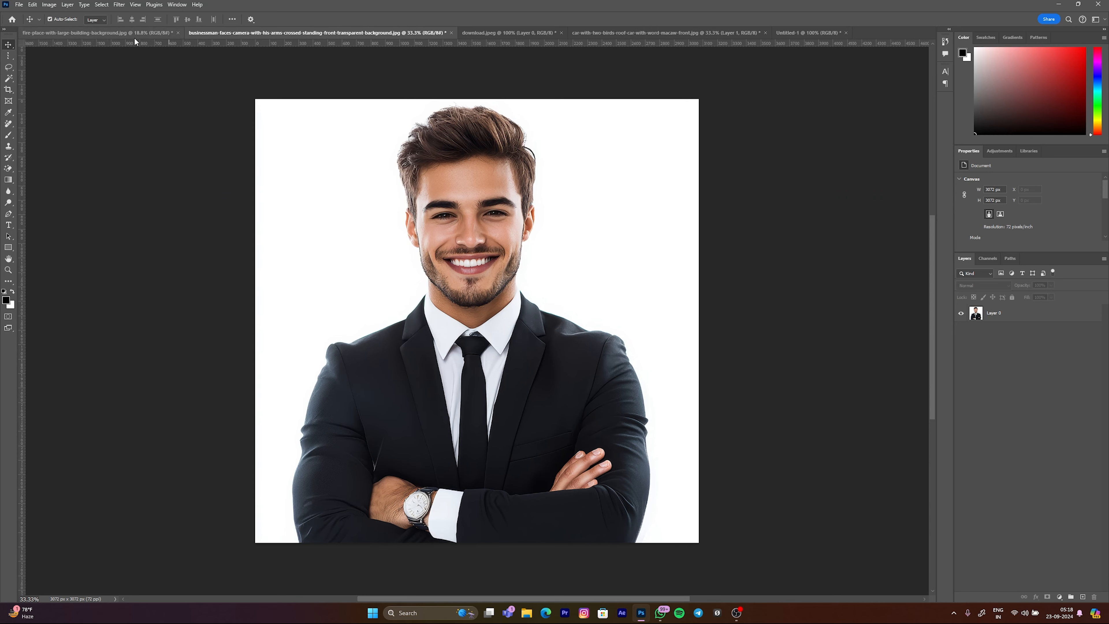
{"action": "left_click", "coordinate": [148, 34]}
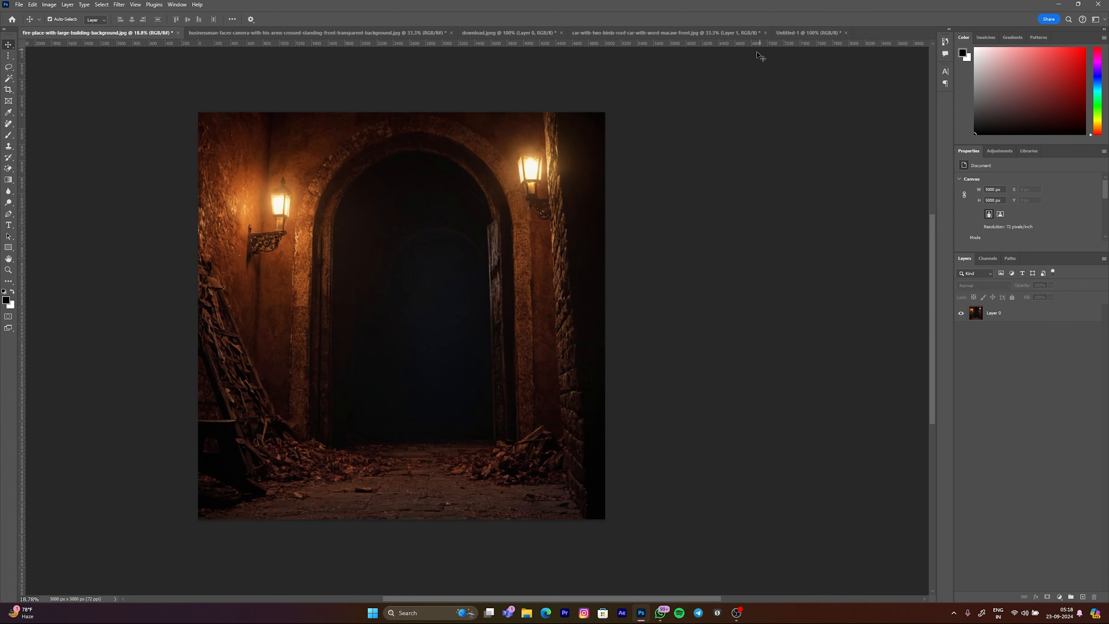
{"action": "left_click", "coordinate": [798, 33]}
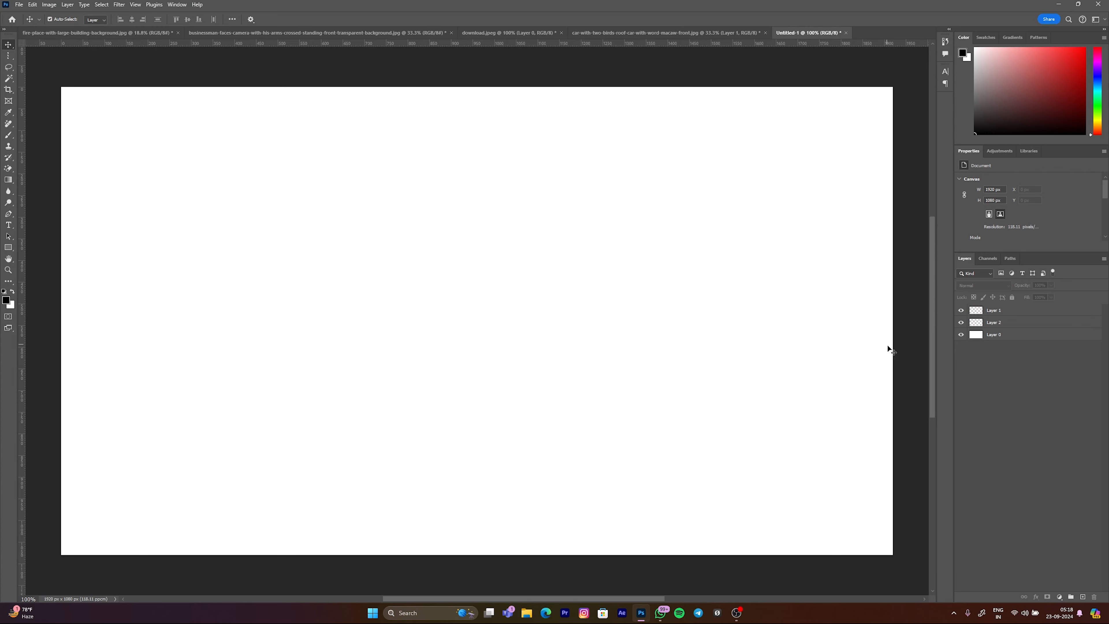
Step: Try moving the white Layer 0 about 304 px across and 130 px down in Untitled-1, and undo the move
{"action": "left_click", "coordinate": [996, 325]}
{"action": "left_click", "coordinate": [992, 335]}
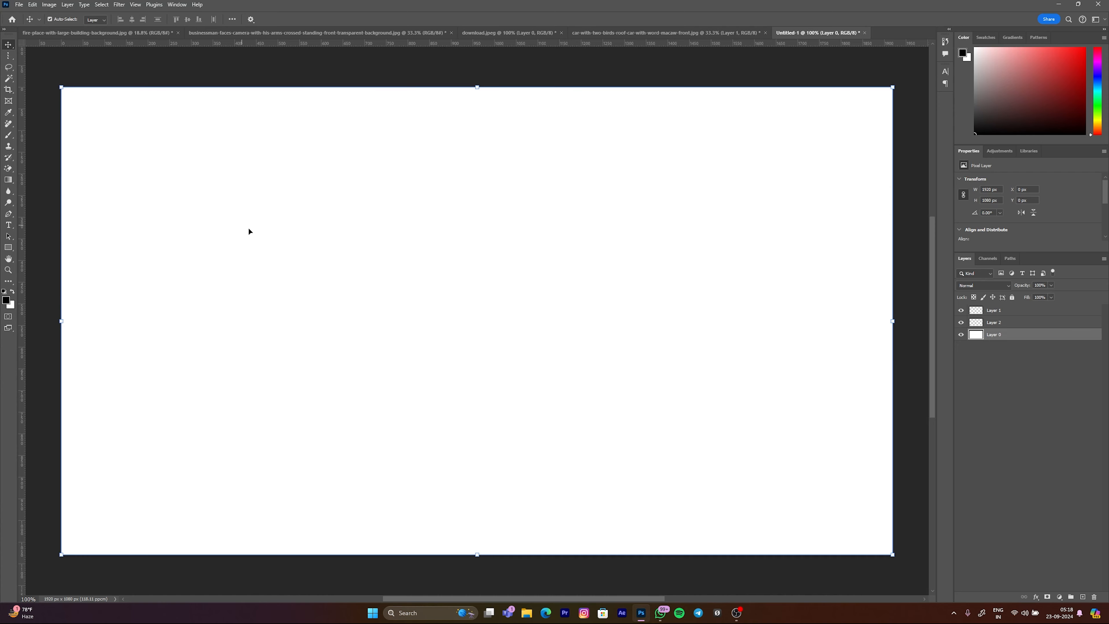
{"action": "left_click_drag", "start_coordinate": [310, 213], "coordinate": [459, 243]}
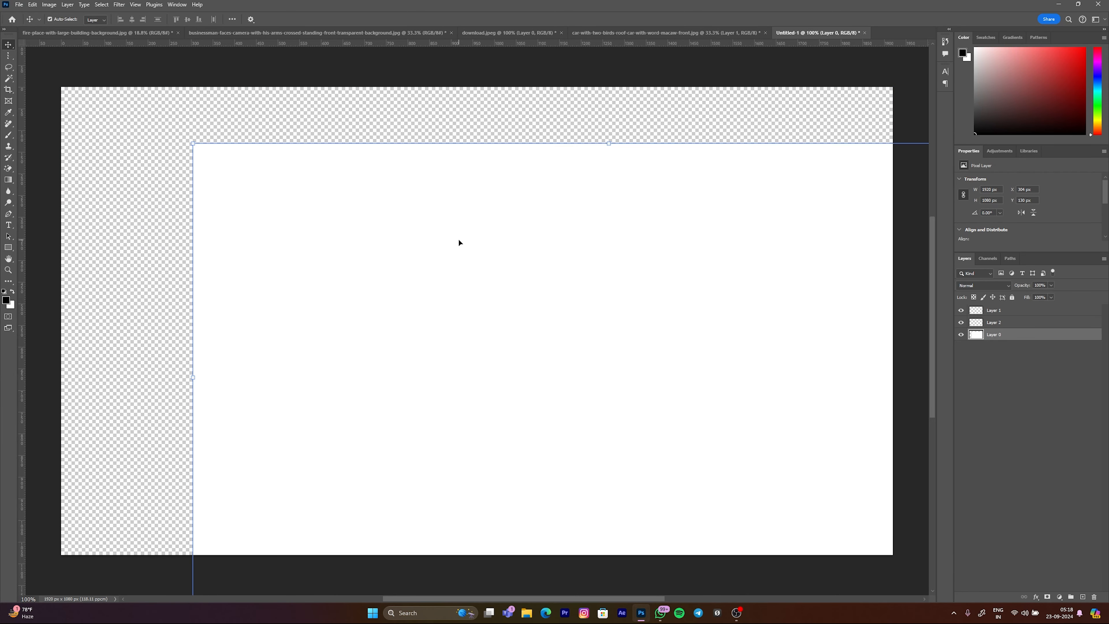
{"action": "key", "text": "ctrl+z"}
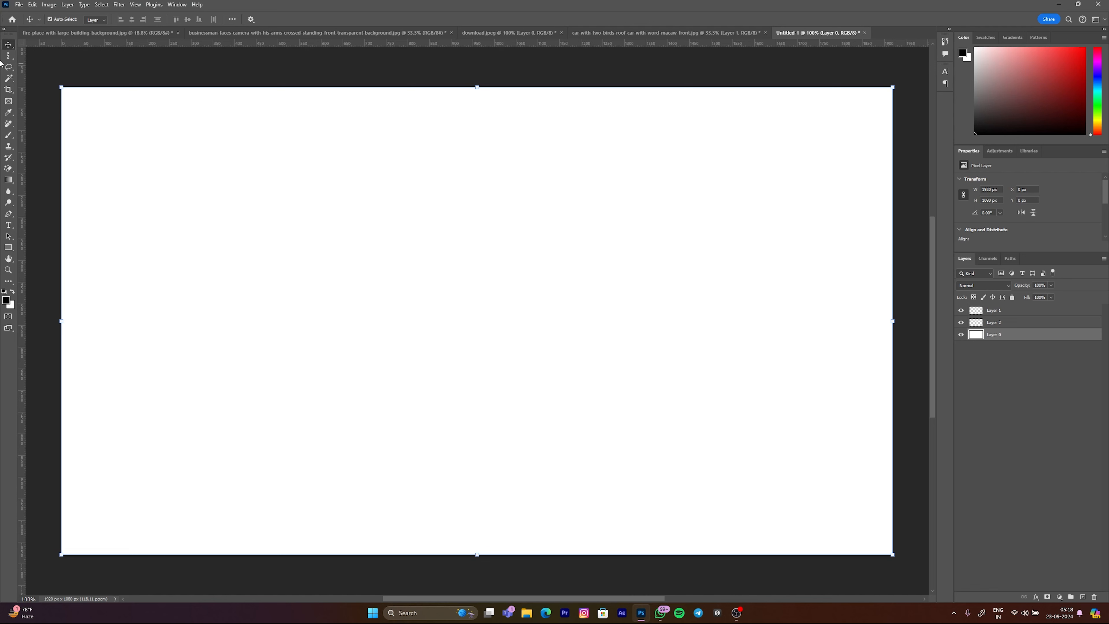
Step: Try masking the white layer with a rectangular marquee selection, undo the mask and deselect
{"action": "left_click", "coordinate": [9, 56]}
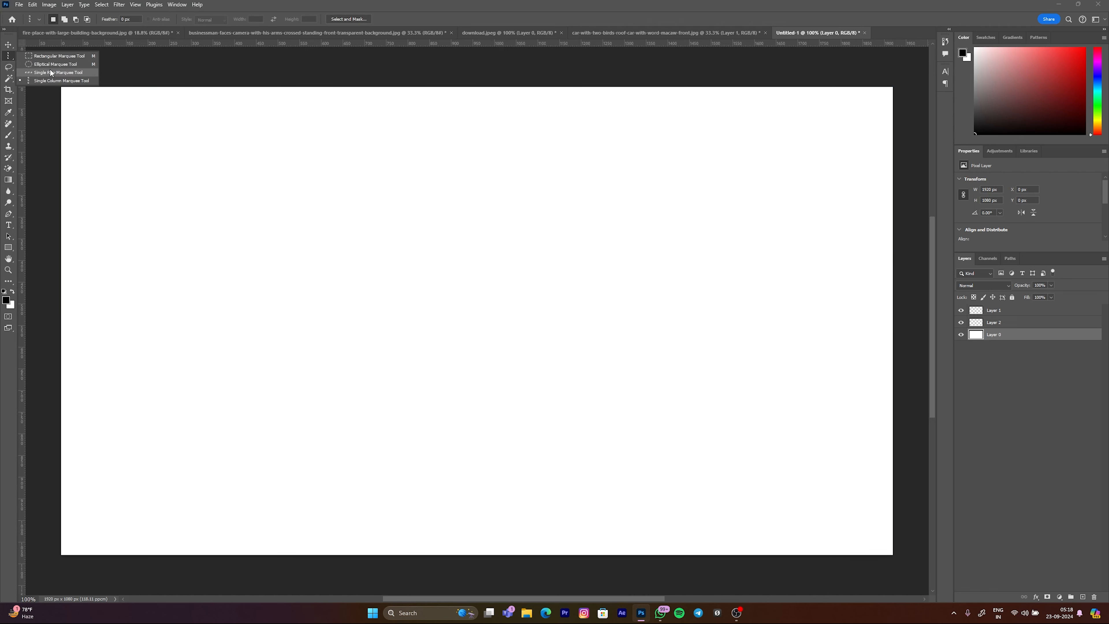
{"action": "left_click", "coordinate": [53, 57]}
{"action": "left_click_drag", "start_coordinate": [156, 152], "coordinate": [624, 398]}
{"action": "left_click", "coordinate": [1047, 598]}
{"action": "key", "text": "ctrl+z"}
{"action": "key", "text": "ctrl+d"}
Step: In the car document, draw a rectangular selection of about 2750 × 1960 px around the car and add it as Layer 1's mask
{"action": "left_click", "coordinate": [681, 33]}
{"action": "scroll", "coordinate": [518, 254], "scroll_direction": "down", "scroll_amount": 4}
{"action": "scroll", "coordinate": [511, 255], "scroll_direction": "up", "scroll_amount": 8}
{"action": "scroll", "coordinate": [482, 297], "scroll_direction": "down", "scroll_amount": 5}
{"action": "scroll", "coordinate": [470, 312], "scroll_direction": "up", "scroll_amount": 4}
{"action": "scroll", "coordinate": [566, 322], "scroll_direction": "down", "scroll_amount": 6}
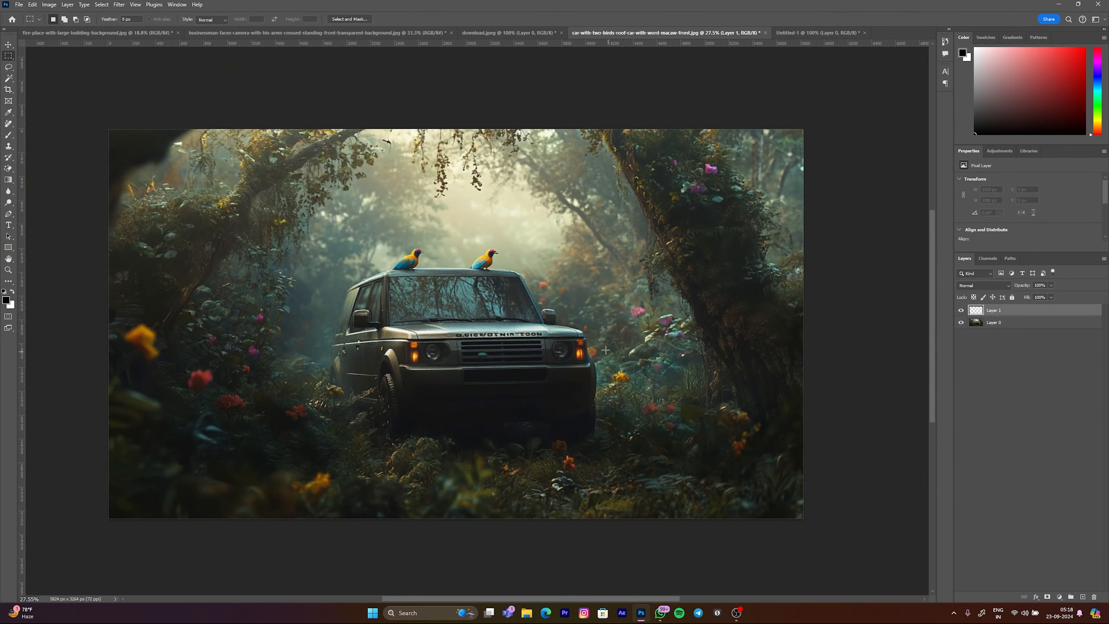
{"action": "scroll", "coordinate": [381, 306], "scroll_direction": "up", "scroll_amount": 6}
{"action": "scroll", "coordinate": [394, 314], "scroll_direction": "down", "scroll_amount": 6}
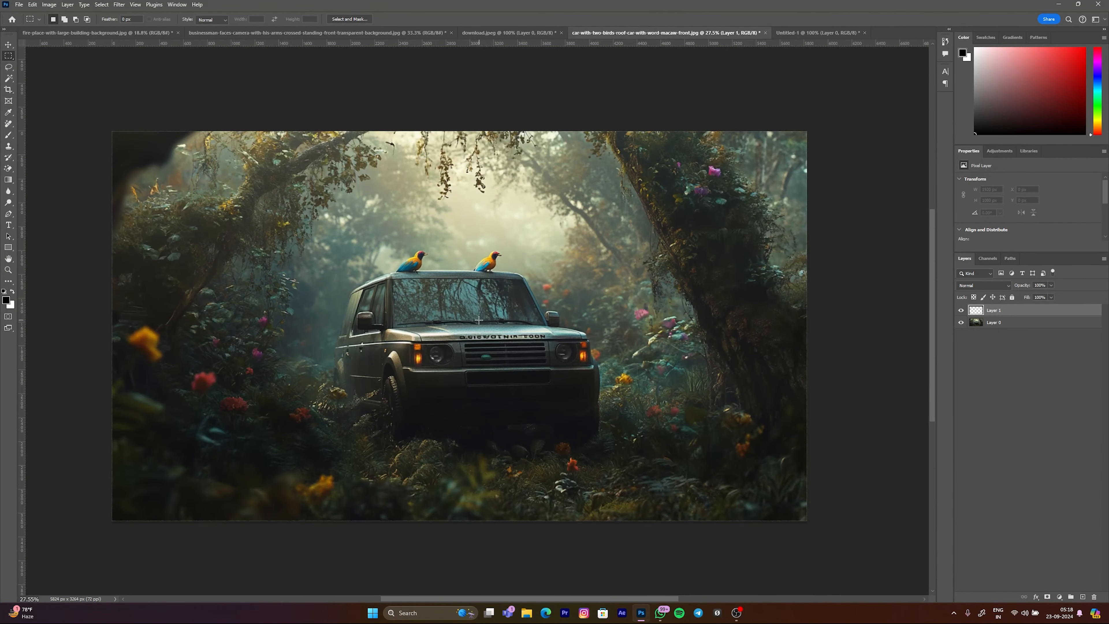
{"action": "left_click_drag", "start_coordinate": [309, 236], "coordinate": [637, 470]}
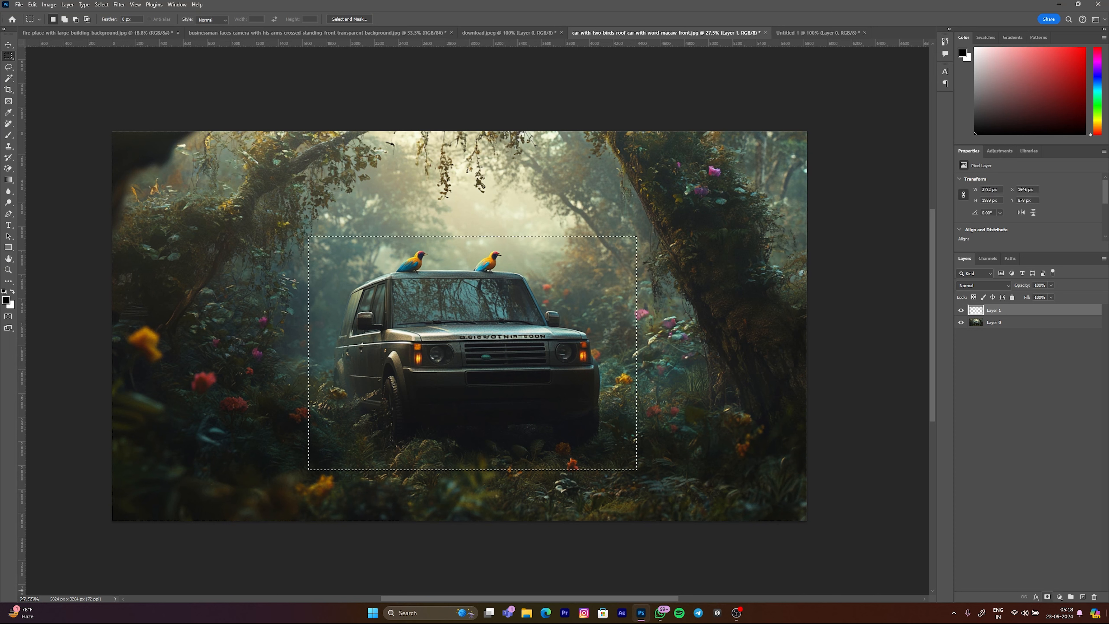
{"action": "left_click", "coordinate": [1047, 597]}
Step: Try masking Layer 0 to a rectangular selection around the car, and undo the mask
{"action": "left_click", "coordinate": [984, 323]}
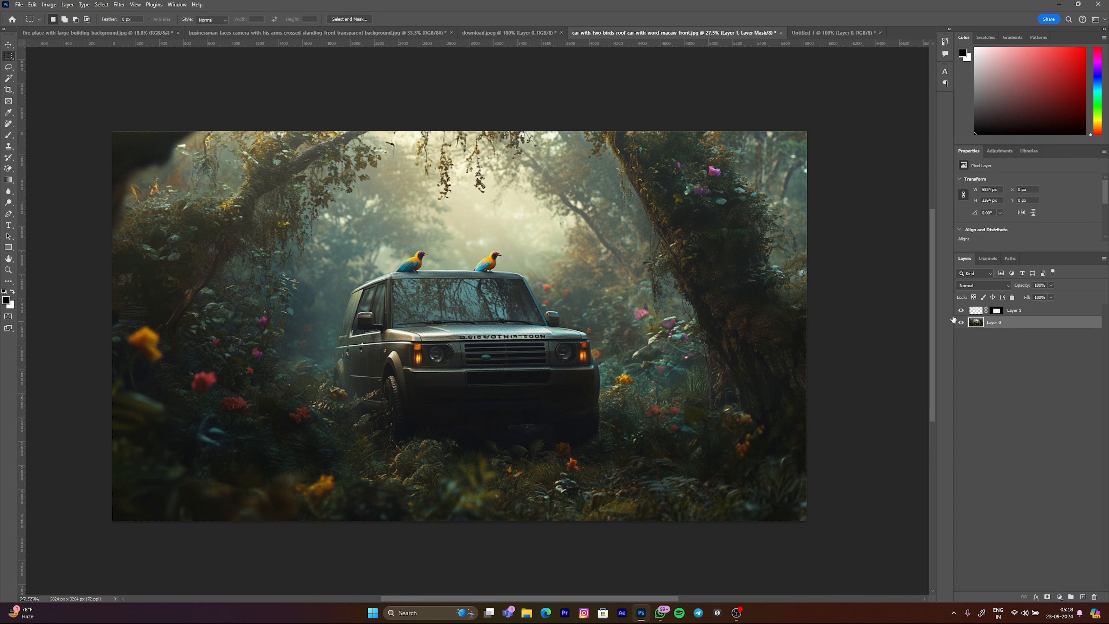
{"action": "left_click_drag", "start_coordinate": [307, 241], "coordinate": [636, 465]}
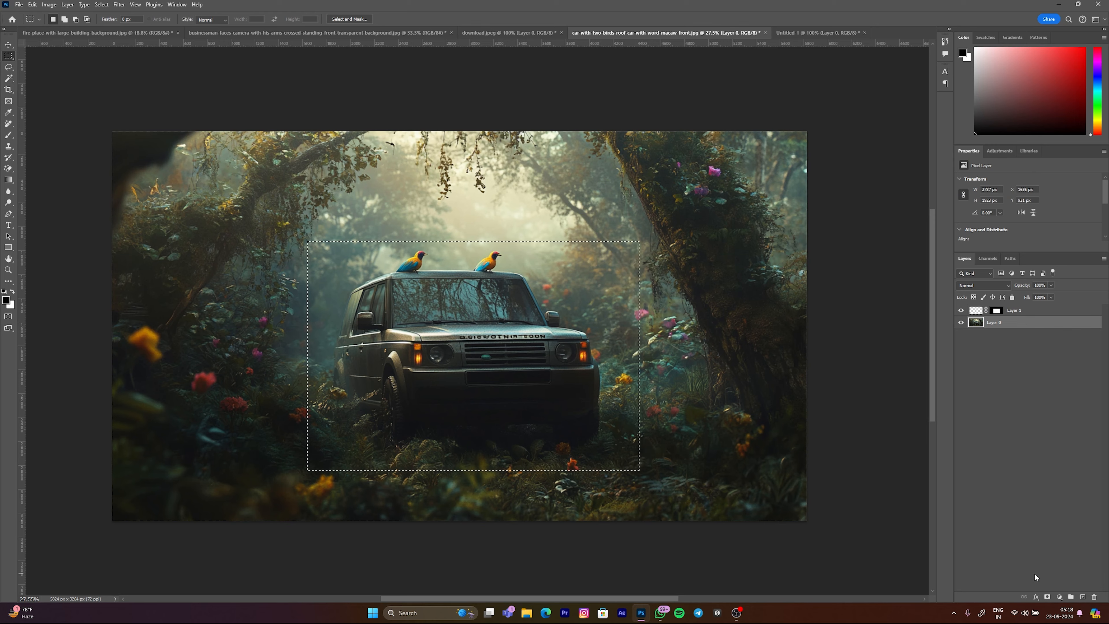
{"action": "left_click", "coordinate": [1048, 597]}
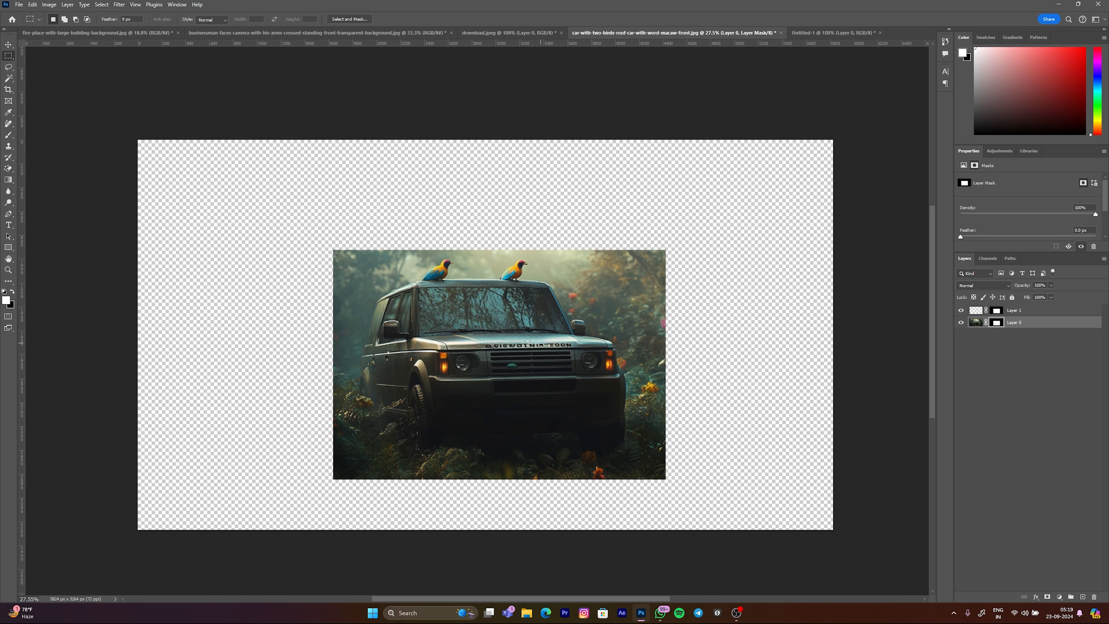
{"action": "key", "text": "ctrl+z"}
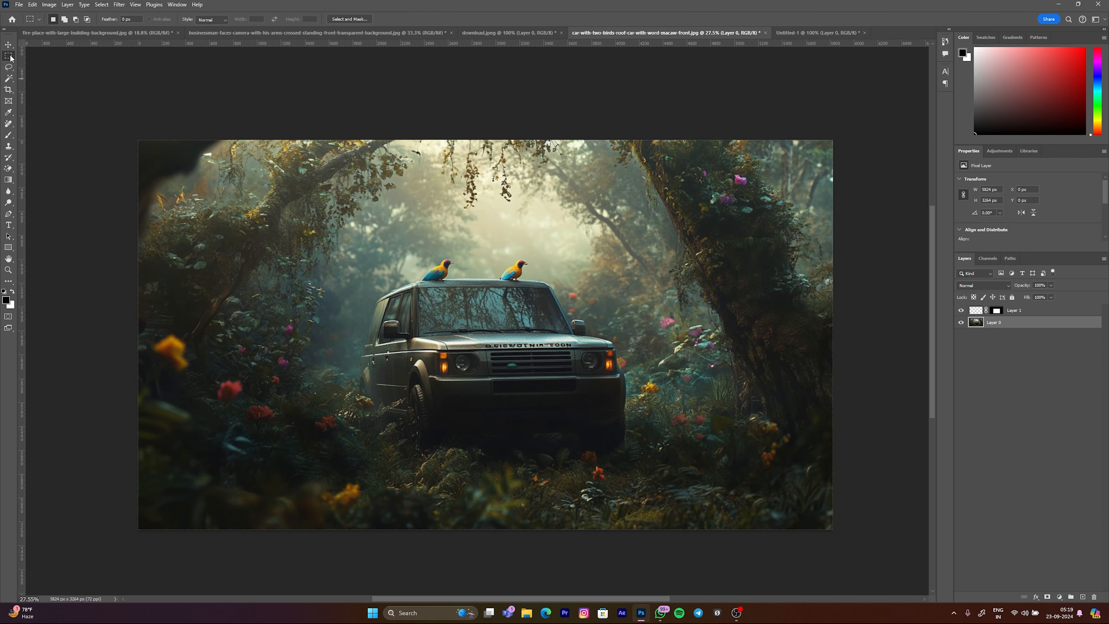
Step: Switch to the Elliptical Marquee tool and try circling the left bird on the car roof, discarding each selection
{"action": "right_click", "coordinate": [10, 58]}
{"action": "left_click", "coordinate": [45, 65]}
{"action": "scroll", "coordinate": [395, 227], "scroll_direction": "up", "scroll_amount": 3}
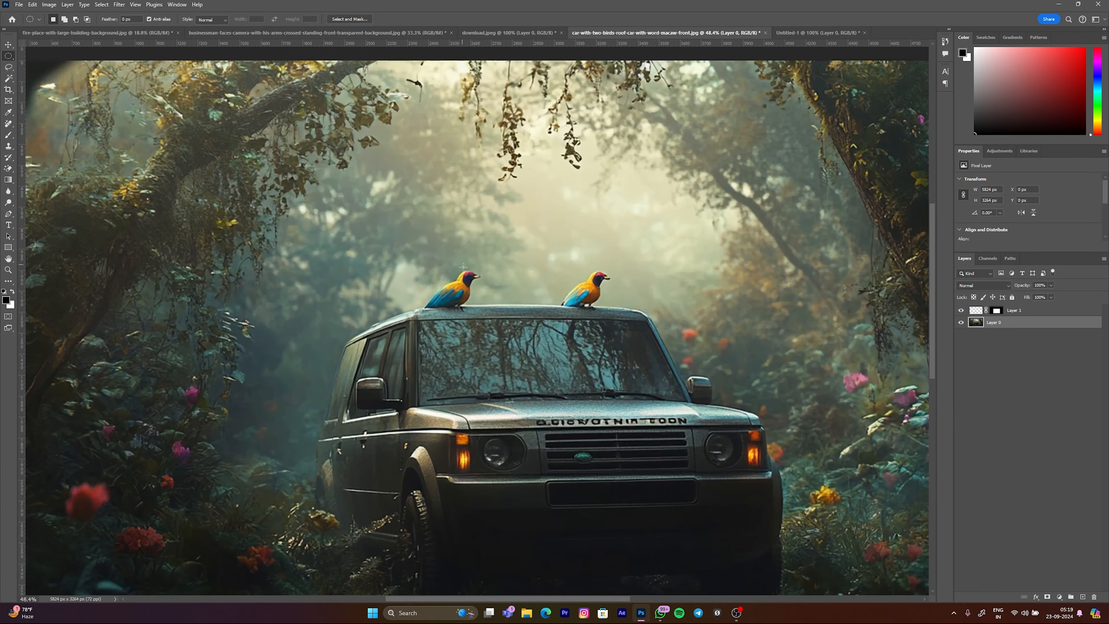
{"action": "left_click_drag", "start_coordinate": [370, 252], "coordinate": [458, 341]}
{"action": "key", "text": "ctrl+d"}
{"action": "left_click_drag", "start_coordinate": [409, 236], "coordinate": [390, 341]}
{"action": "key", "text": "ctrl+d"}
{"action": "scroll", "coordinate": [289, 301], "scroll_direction": "left", "scroll_amount": 2}
Step: Select the left bird with a circle about 510 px across, add an ellipse around the right bird, and nudge the selection
{"action": "left_click_drag", "start_coordinate": [217, 252], "coordinate": [324, 359]}
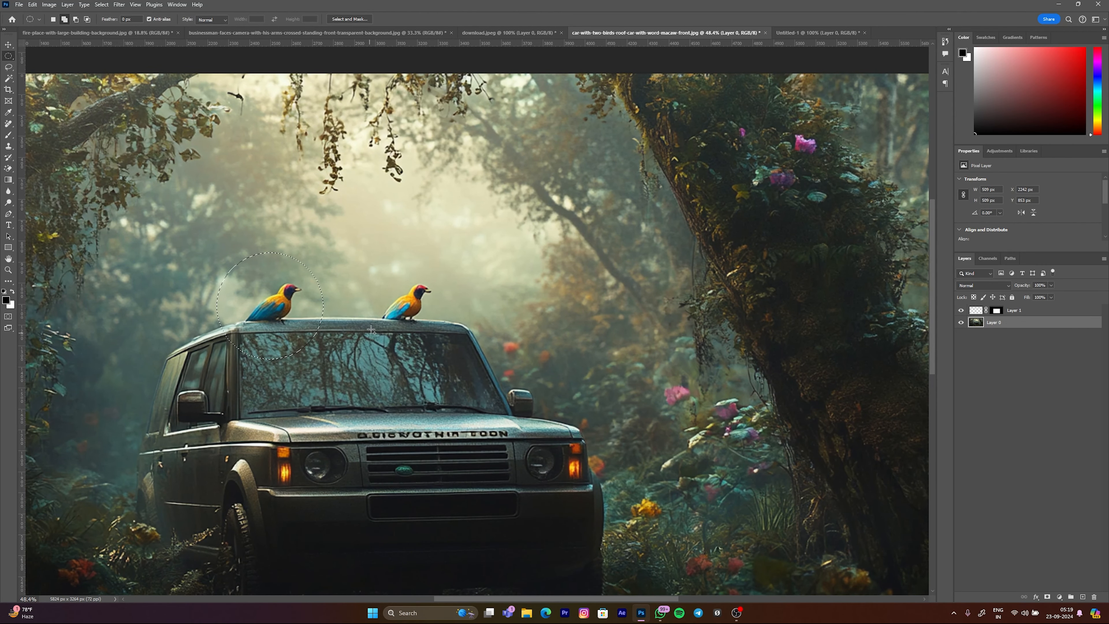
{"action": "left_click_drag", "start_coordinate": [381, 266], "coordinate": [464, 369]}
{"action": "key", "text": "shift+Up"}
{"action": "key", "text": "shift+Left"}
{"action": "key", "text": "shift+Left"}
{"action": "key", "text": "shift+Left"}
{"action": "key", "text": "shift+Left"}
{"action": "key", "text": "shift+Left"}
Step: Try masking Layer 0 to the two bird selections, undo the mask and clear the selection
{"action": "left_click", "coordinate": [1047, 596]}
{"action": "key", "text": "ctrl+minus"}
{"action": "key", "text": "ctrl+minus"}
{"action": "key", "text": "ctrl+0"}
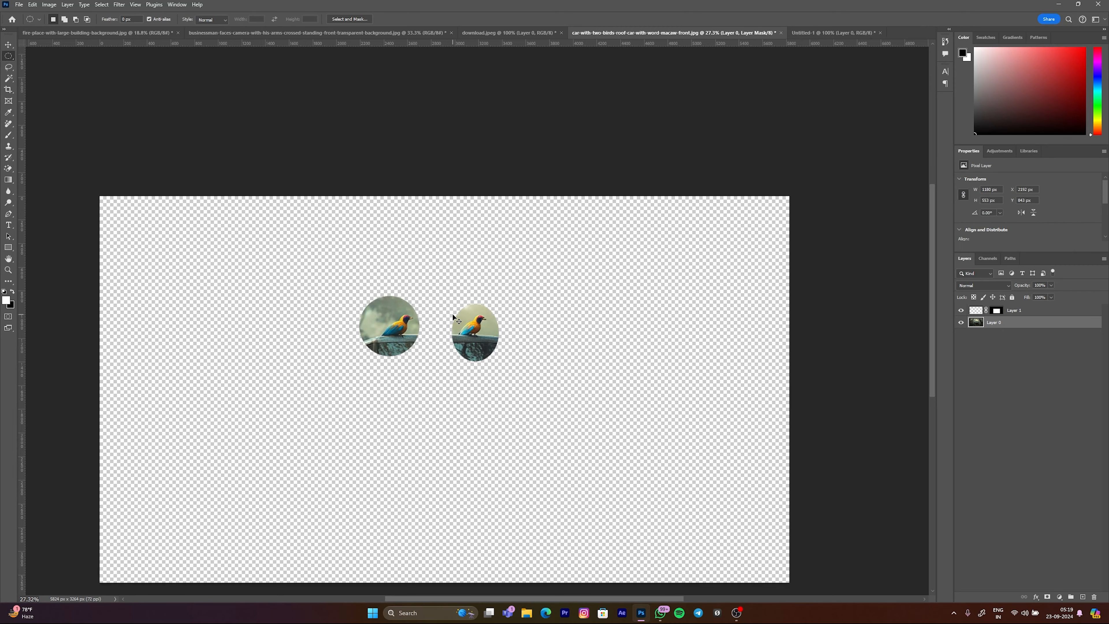
{"action": "key", "text": "ctrl+z"}
{"action": "key", "text": "ctrl+d"}
Step: Draw an elliptical selection of about 139 × 134 px over the car's left headlight and nudge it up into place
{"action": "scroll", "coordinate": [404, 432], "scroll_direction": "up", "scroll_amount": 6}
{"action": "left_click_drag", "start_coordinate": [416, 364], "coordinate": [479, 425]}
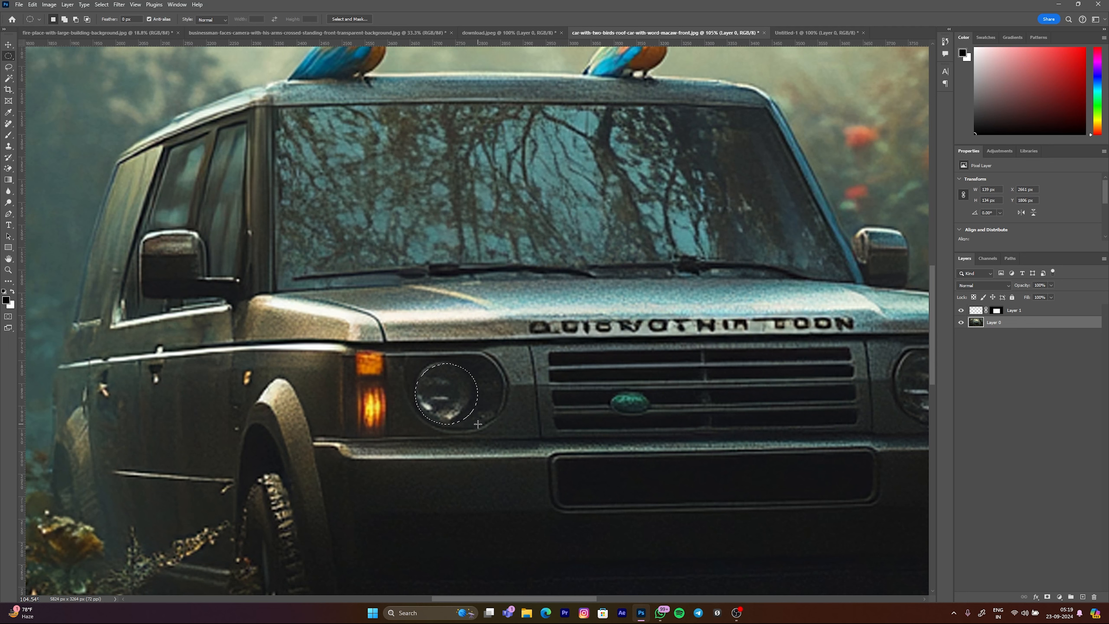
{"action": "key", "text": "Up"}
{"action": "key", "text": "Up"}
Step: Fill the headlight selection with a Solid Color fill layer in orange, ff4800
{"action": "left_click", "coordinate": [1060, 598]}
{"action": "left_click", "coordinate": [1048, 443]}
{"action": "left_click", "coordinate": [646, 287]}
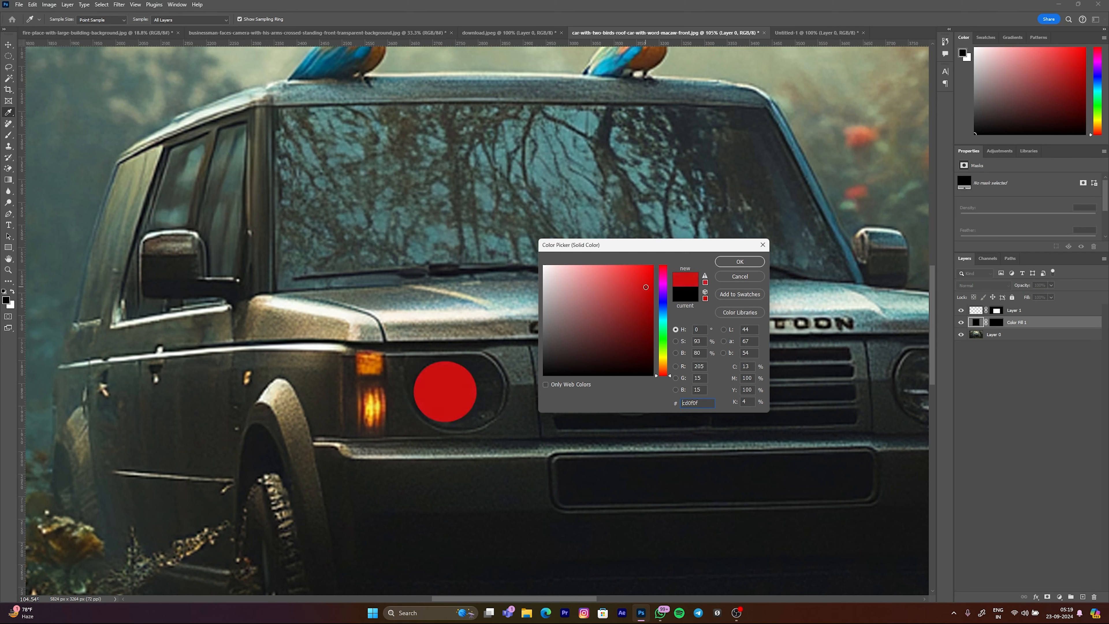
{"action": "left_click_drag", "start_coordinate": [659, 353], "coordinate": [663, 370]}
{"action": "left_click", "coordinate": [653, 266]}
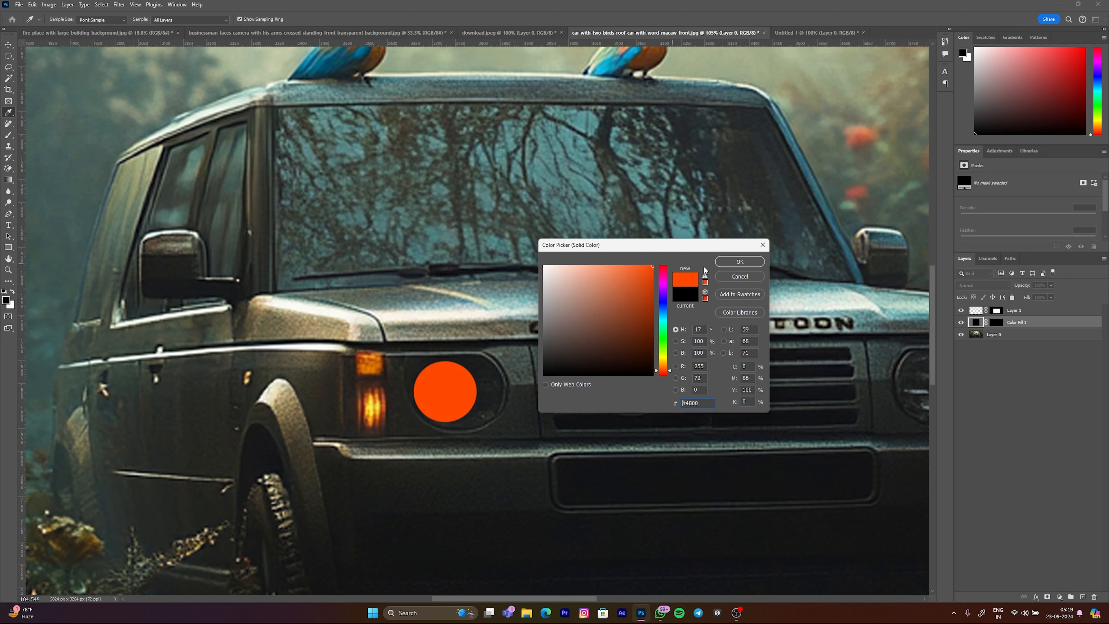
{"action": "left_click", "coordinate": [740, 261]}
Step: Convert the orange Color Fill 1 layer to a smart object and set its blend mode to Overlay
{"action": "right_click", "coordinate": [1025, 323]}
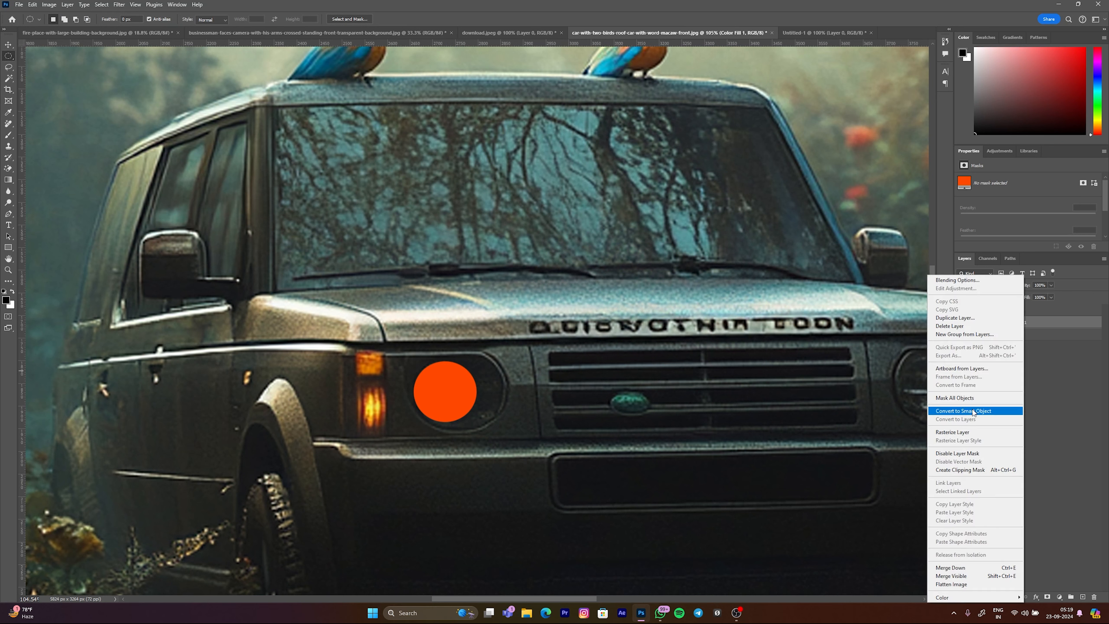
{"action": "left_click", "coordinate": [972, 422]}
{"action": "left_click", "coordinate": [971, 285]}
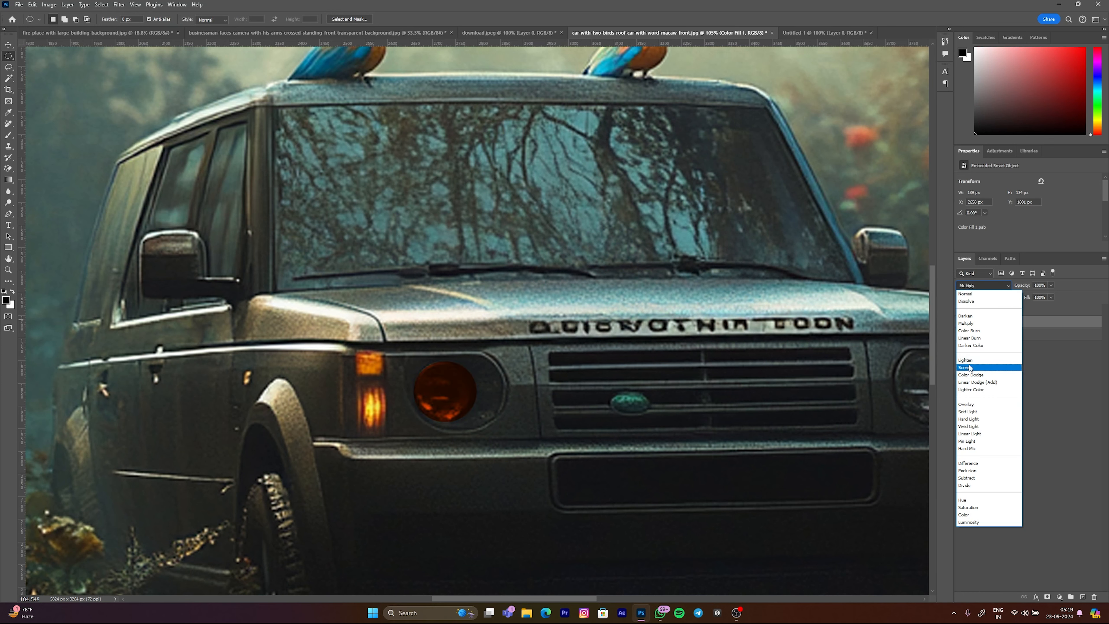
{"action": "left_click", "coordinate": [969, 405]}
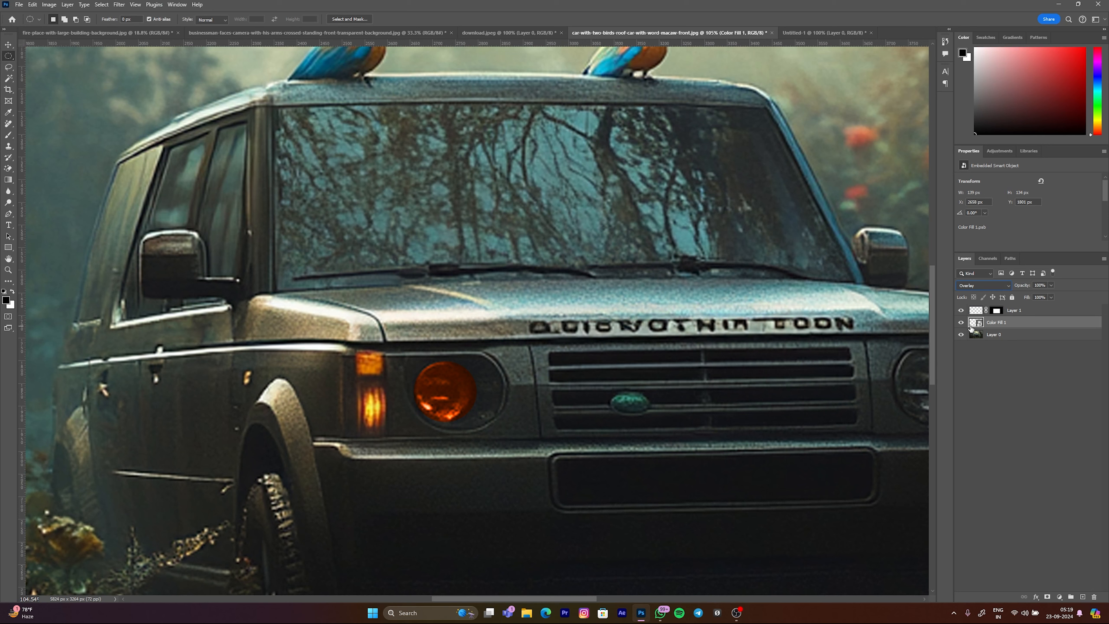
Step: Duplicate the orange headlight layer and set the copy's blend mode to Linear Dodge (Add)
{"action": "key", "text": "ctrl+j"}
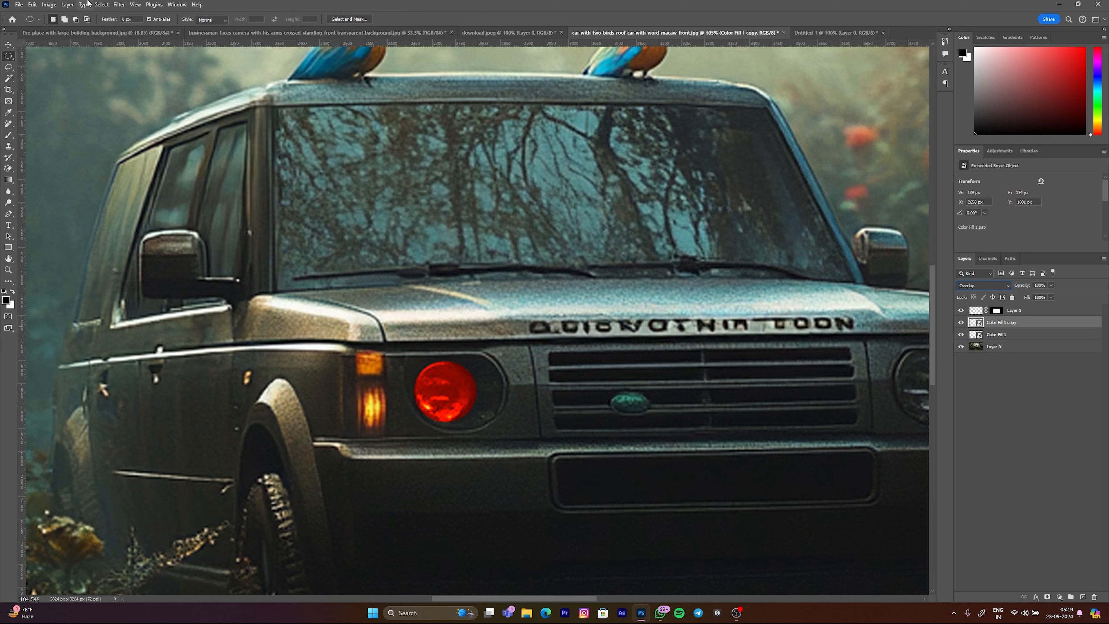
{"action": "left_click", "coordinate": [978, 284]}
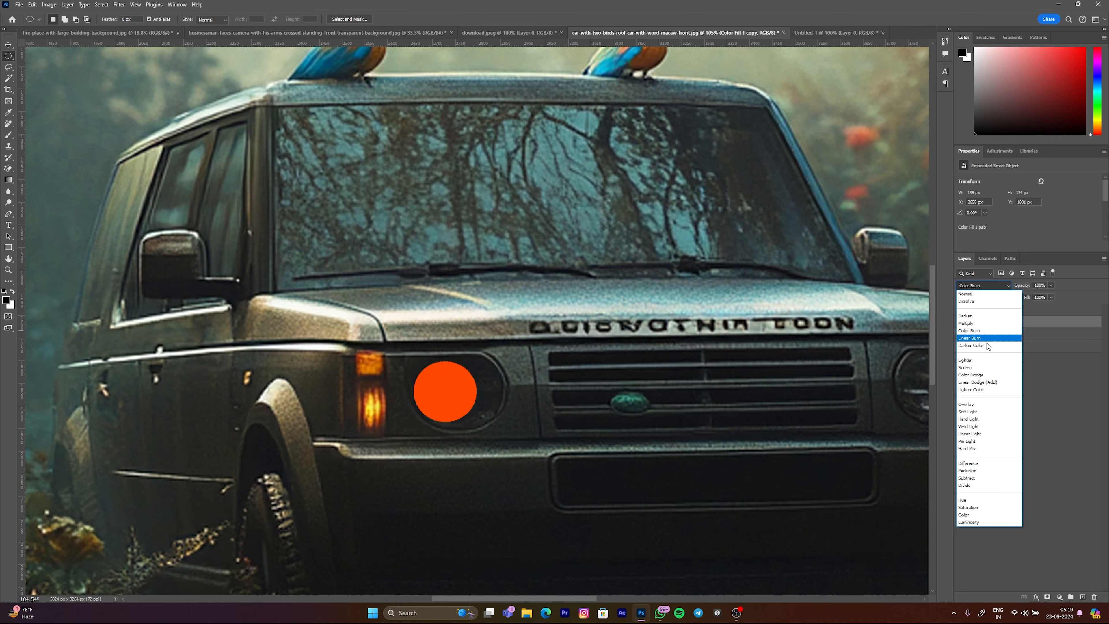
{"action": "left_click", "coordinate": [991, 380]}
Step: Apply a Gaussian Blur smart filter to the Color Fill 1 copy so its orange spreads softly around the headlight
{"action": "left_click", "coordinate": [120, 5]}
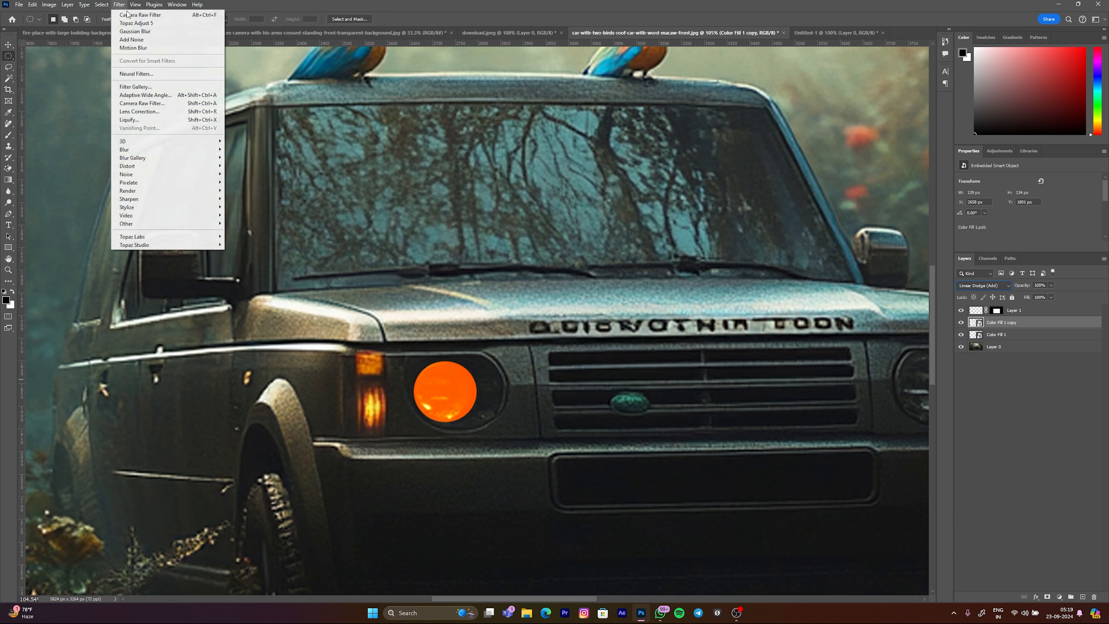
{"action": "mouse_move", "coordinate": [206, 150]}
{"action": "left_click", "coordinate": [248, 181]}
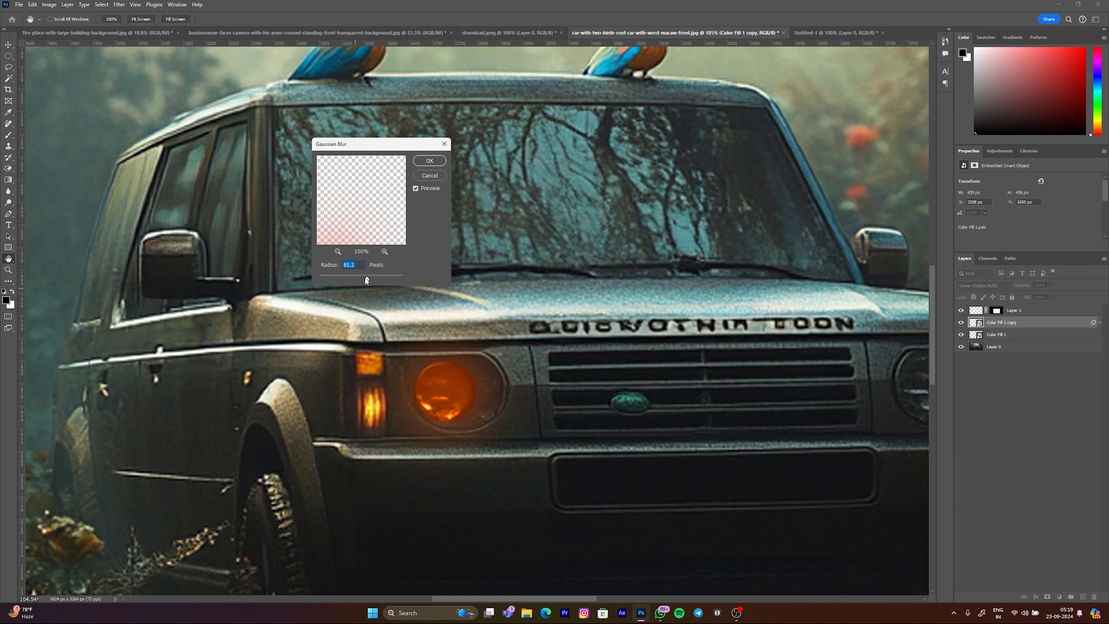
{"action": "left_click", "coordinate": [430, 161]}
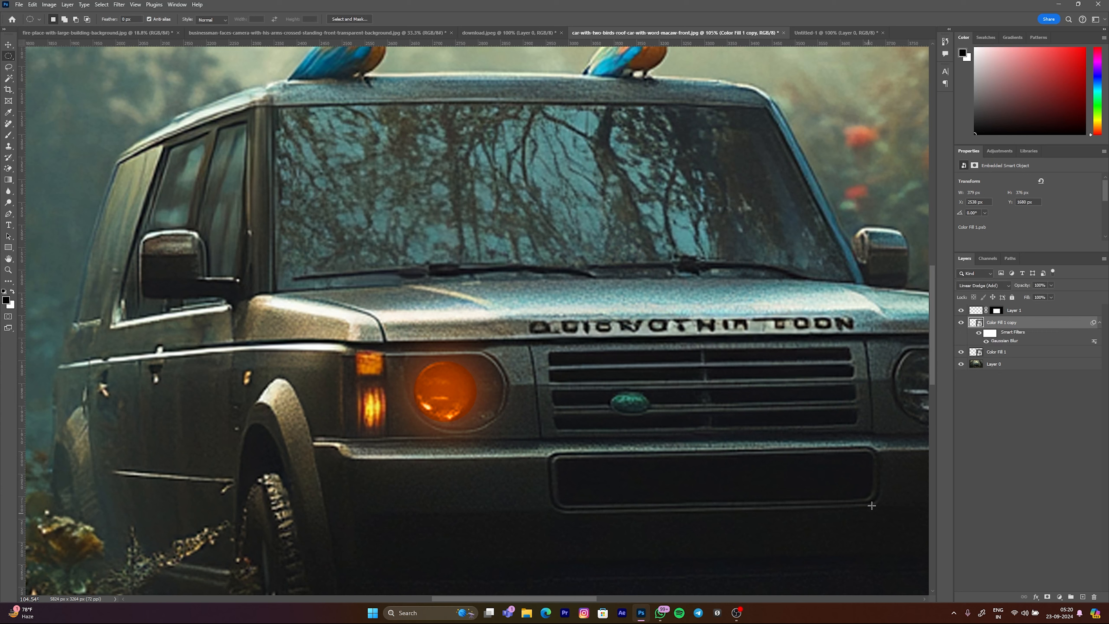
Step: On a new layer, paint a single large soft brush dab over the left headlight in yellow-orange sampled from the indicator light
{"action": "left_click", "coordinate": [1083, 597]}
{"action": "key", "text": "b"}
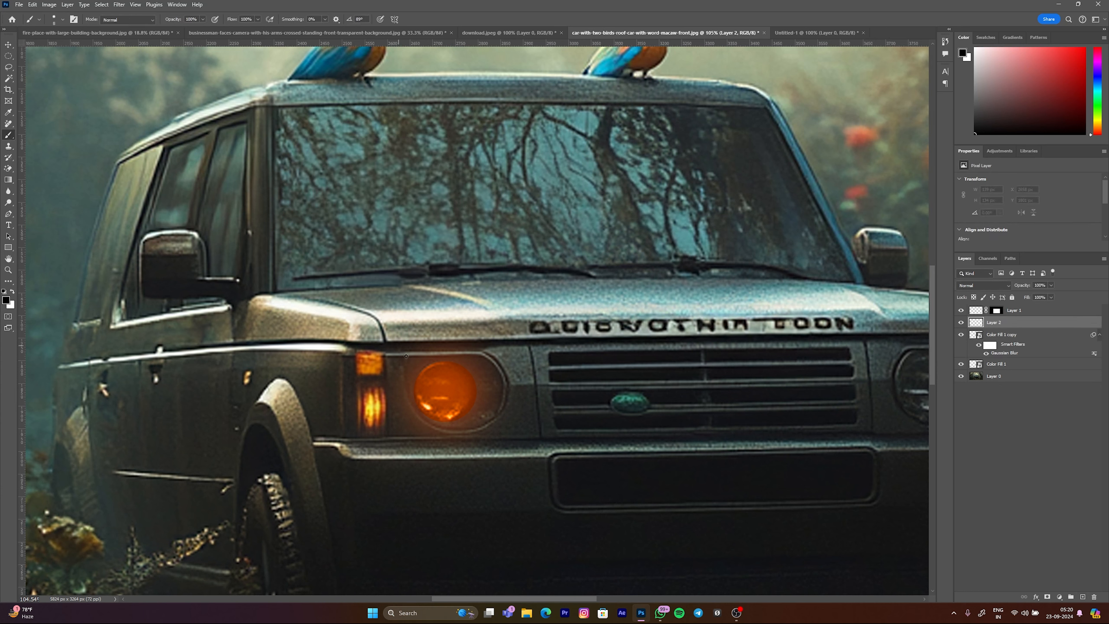
{"action": "mouse_move", "coordinate": [448, 395]}
{"action": "left_mouse_down"}
{"action": "mouse_move", "coordinate": [500, 407]}
{"action": "mouse_move", "coordinate": [506, 365]}
{"action": "left_mouse_up"}
{"action": "left_click_drag", "start_coordinate": [460, 375], "coordinate": [439, 363]}
{"action": "left_click", "coordinate": [448, 380]}
{"action": "key", "text": "ctrl+z"}
{"action": "left_click", "coordinate": [378, 403], "text": "alt"}
{"action": "mouse_move", "coordinate": [450, 384]}
{"action": "left_mouse_down"}
{"action": "mouse_move", "coordinate": [493, 404]}
{"action": "mouse_move", "coordinate": [394, 390]}
{"action": "mouse_move", "coordinate": [432, 397]}
{"action": "mouse_move", "coordinate": [435, 385]}
{"action": "mouse_move", "coordinate": [419, 383]}
{"action": "mouse_move", "coordinate": [461, 376]}
{"action": "left_mouse_up"}
{"action": "scroll", "coordinate": [447, 407], "scroll_direction": "down", "scroll_amount": 3}
{"action": "left_click", "coordinate": [439, 384]}
{"action": "key", "text": "ctrl+z"}
{"action": "left_click", "coordinate": [444, 385]}
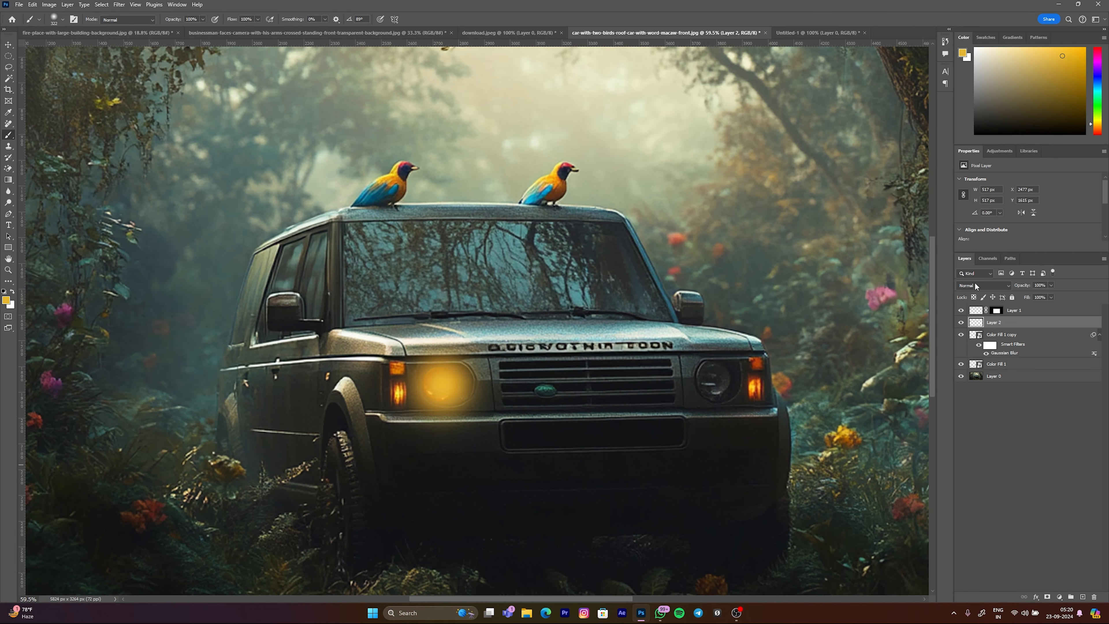
Step: Set the painted glow layer's blend mode to Linear Dodge (Add) and its fill to 57%
{"action": "left_click", "coordinate": [975, 285]}
{"action": "left_click", "coordinate": [1000, 380]}
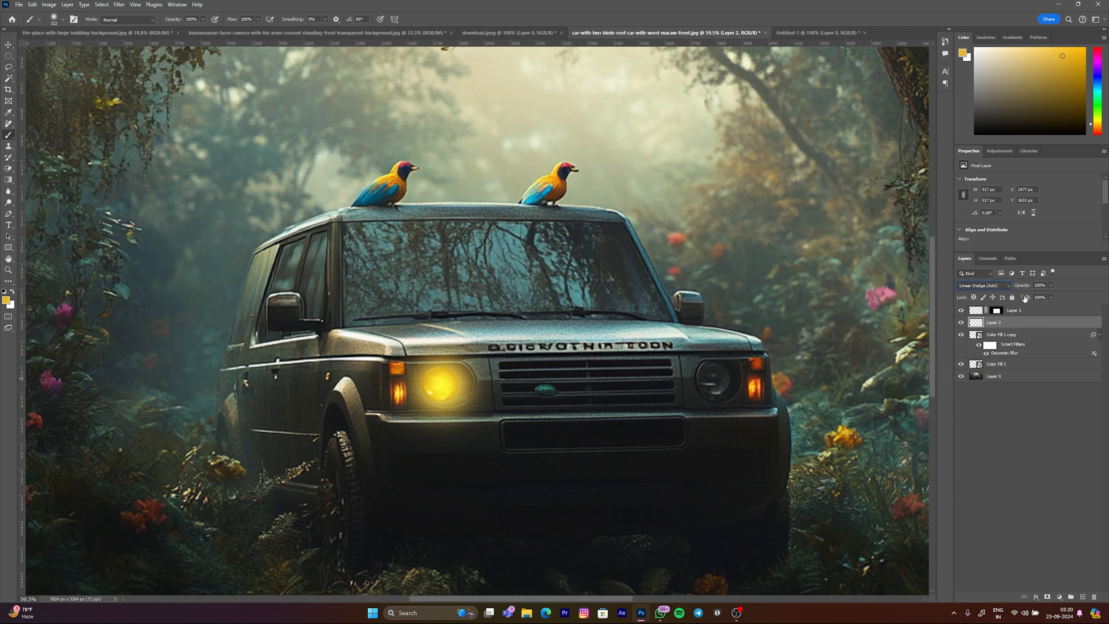
{"action": "mouse_move", "coordinate": [985, 298]}
{"action": "left_mouse_down"}
{"action": "mouse_move", "coordinate": [973, 299]}
{"action": "mouse_move", "coordinate": [999, 298]}
{"action": "left_mouse_up"}
Step: Duplicate the three headlight glow layers, Layer 2, Color Fill 1 copy and Color Fill 1, together
{"action": "left_click", "coordinate": [1007, 366], "text": "shift"}
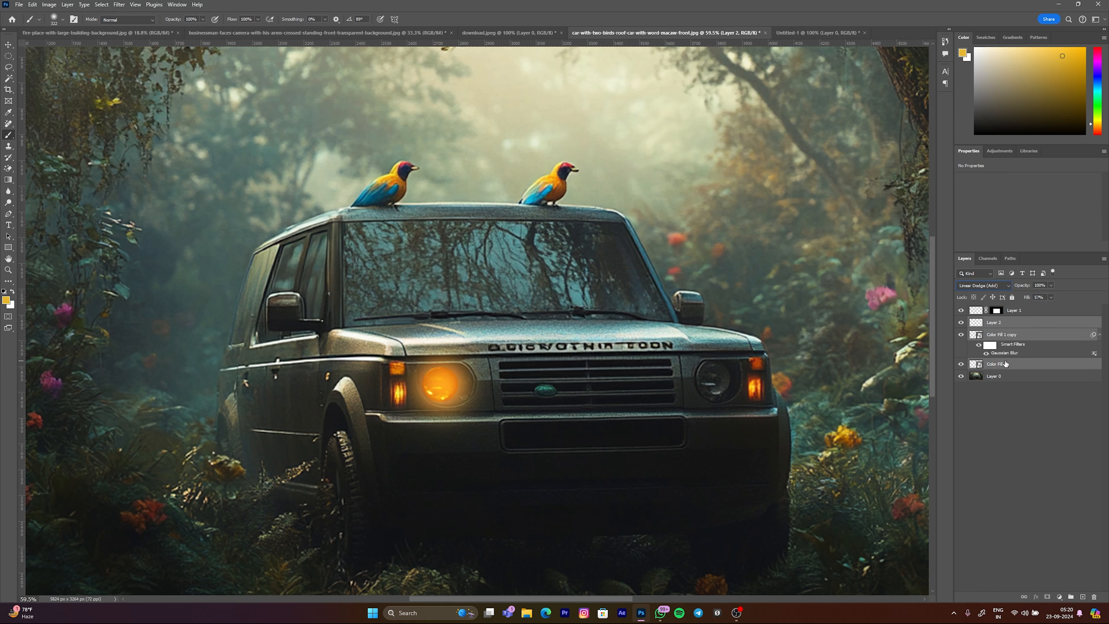
{"action": "key", "text": "ctrl+j"}
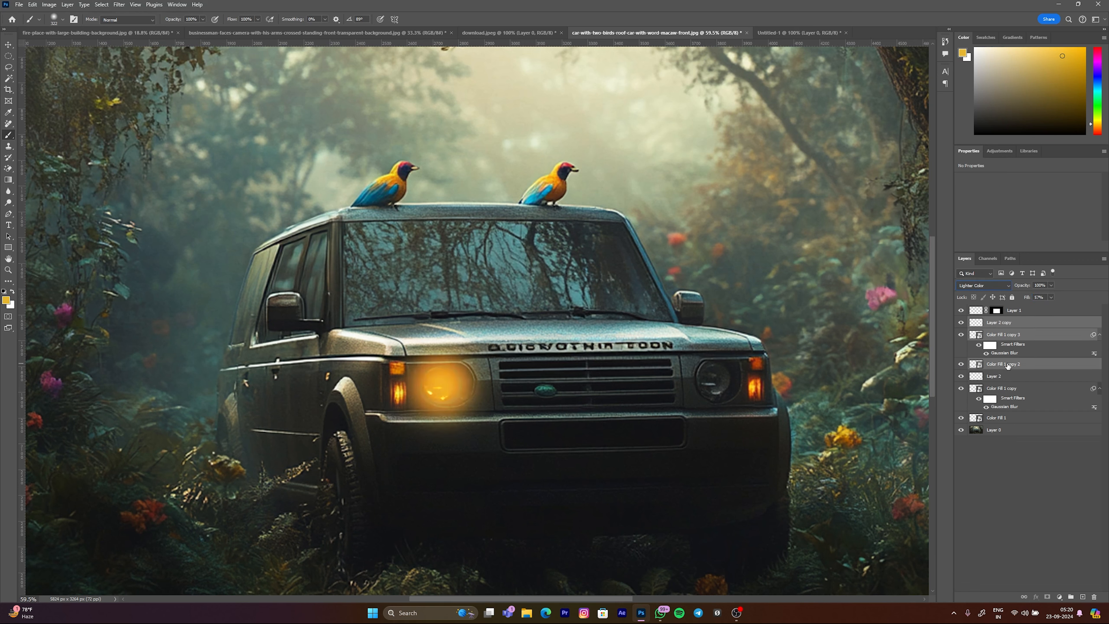
Step: Set the three duplicated glow layers' blend mode to Color and move them together onto the car's unlit headlight
{"action": "key", "text": "l"}
{"action": "key", "text": "l"}
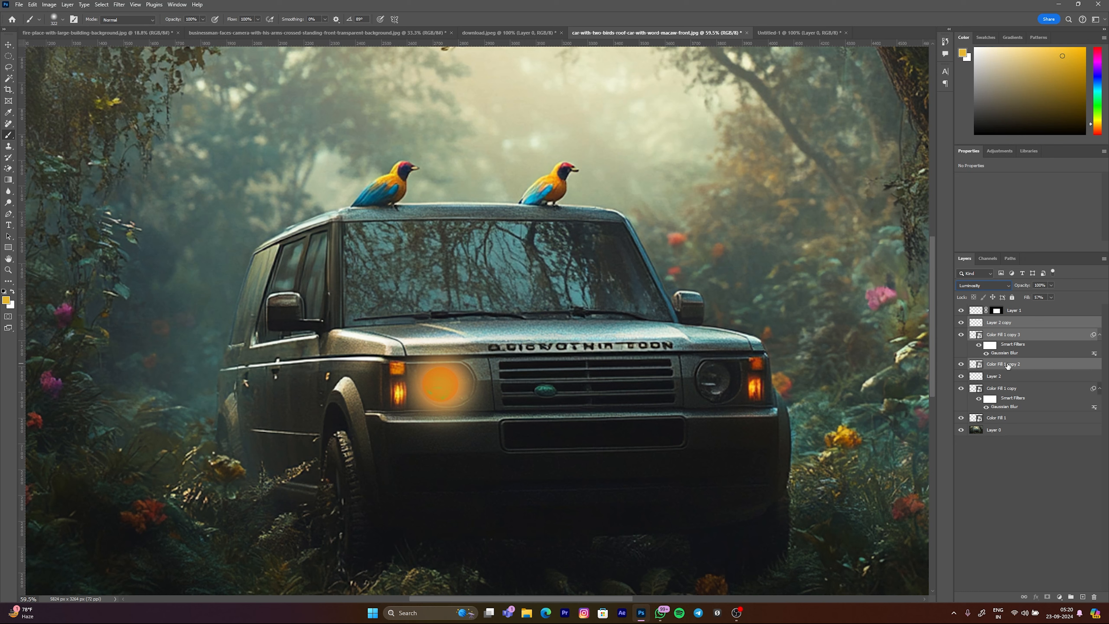
{"action": "key", "text": "Up"}
{"action": "key", "text": "ctrl+t"}
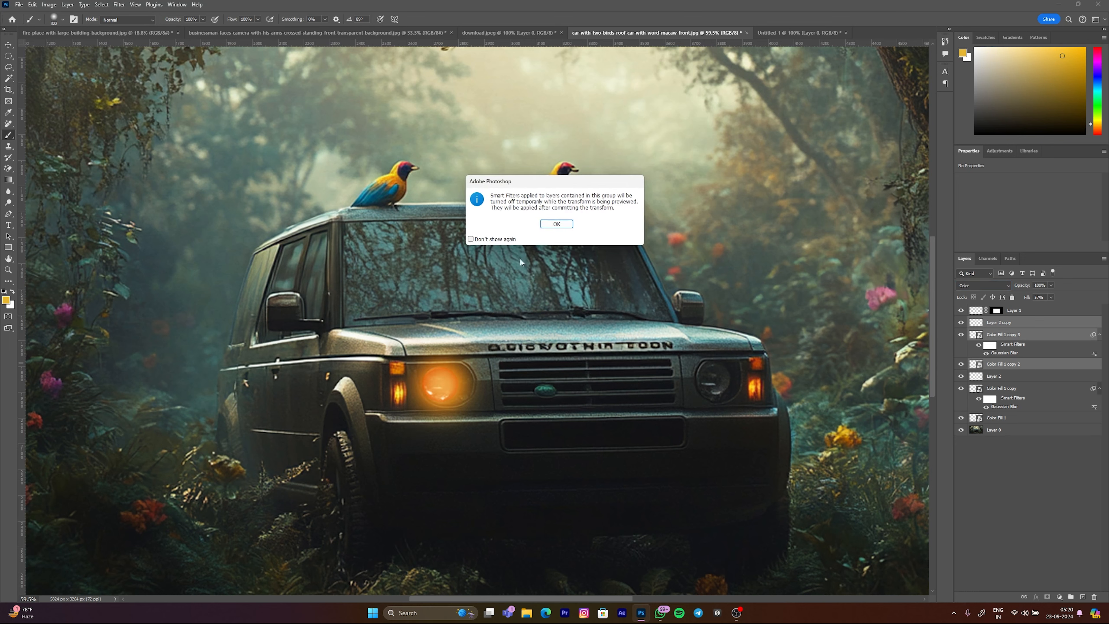
{"action": "left_click", "coordinate": [553, 227]}
{"action": "left_click_drag", "start_coordinate": [450, 383], "coordinate": [724, 383]}
{"action": "left_click", "coordinate": [979, 365]}
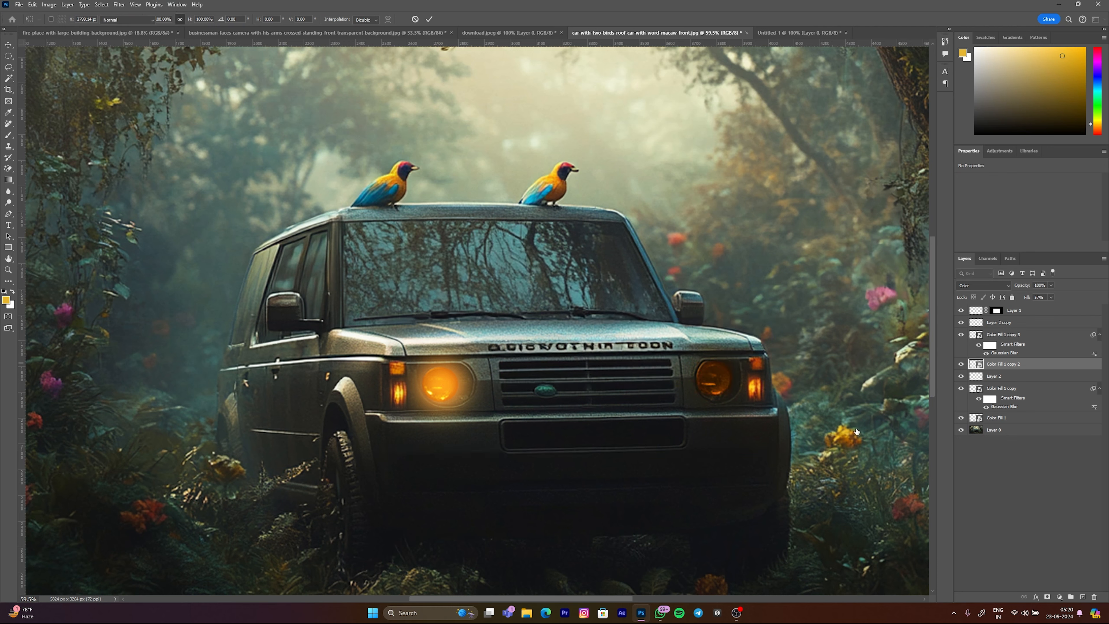
{"action": "key", "text": "b"}
Step: Set the blend mode of Color Fill 1 copy 3 and Color Fill 1 copy 2 to Linear Dodge (Add)
{"action": "left_click", "coordinate": [981, 338]}
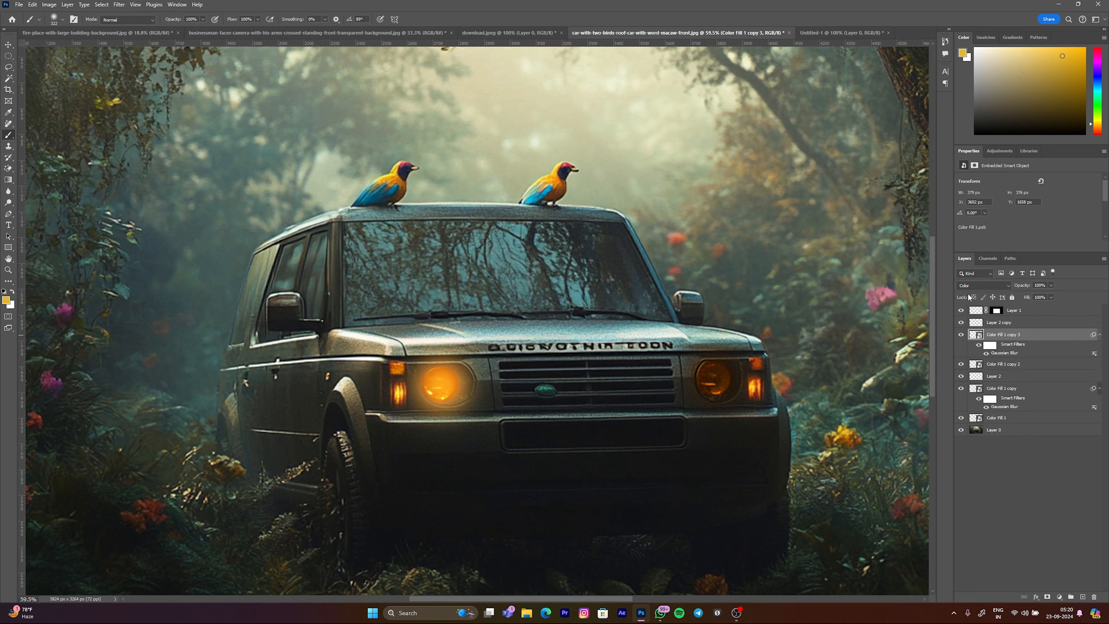
{"action": "left_click", "coordinate": [984, 286]}
{"action": "left_click", "coordinate": [982, 384]}
{"action": "left_click", "coordinate": [979, 364]}
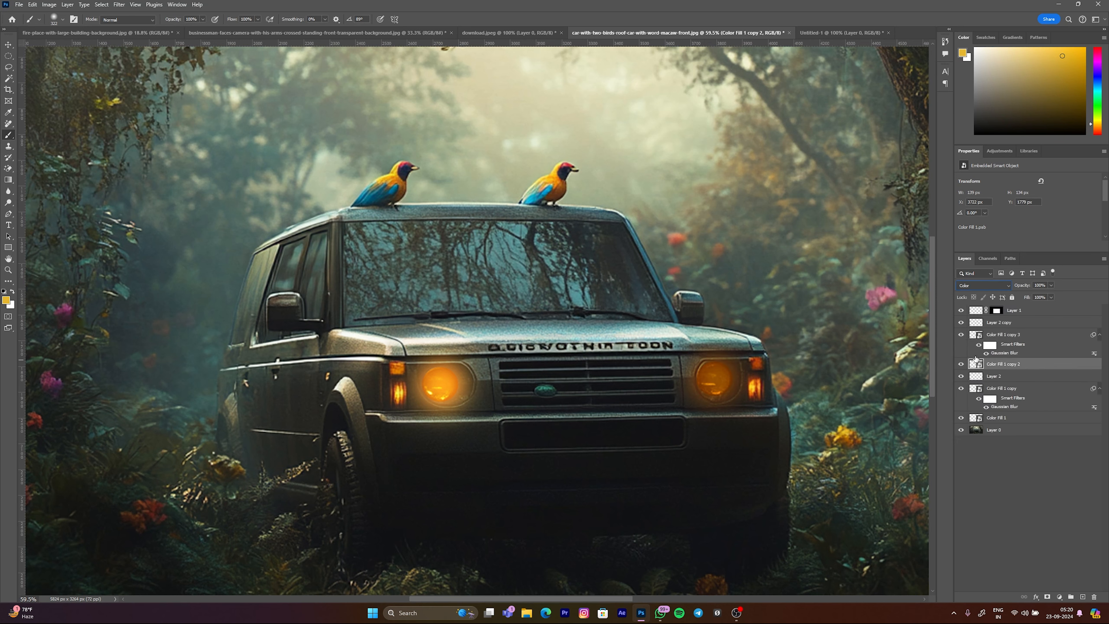
{"action": "left_click", "coordinate": [984, 285]}
{"action": "left_click", "coordinate": [975, 385]}
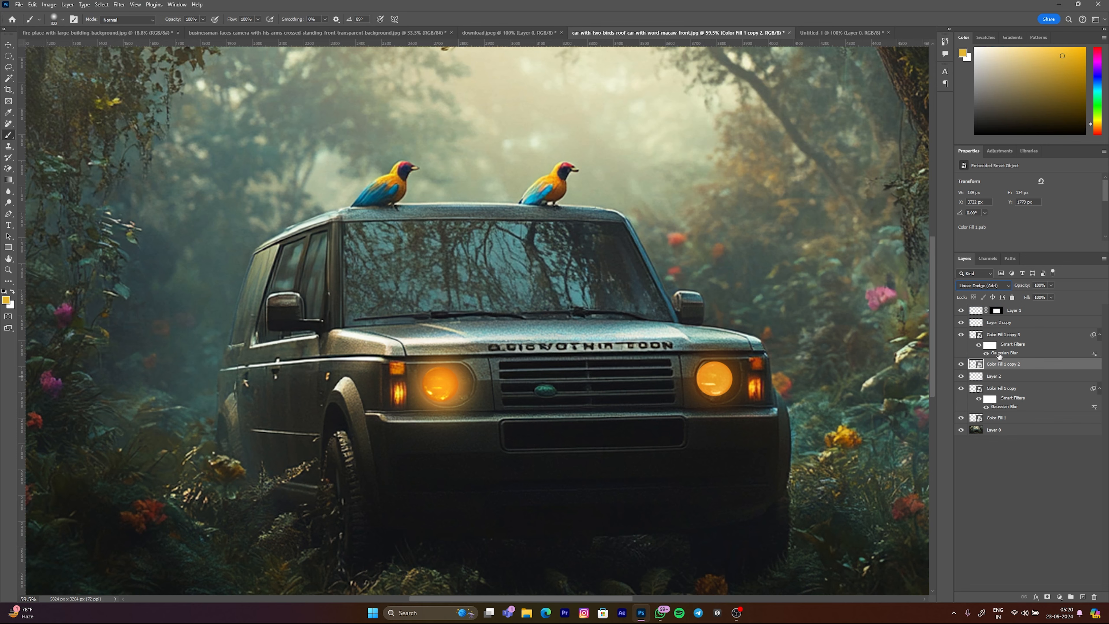
Step: Select Layer 2 copy and view the whole image to compare both glowing headlights
{"action": "left_click", "coordinate": [983, 323]}
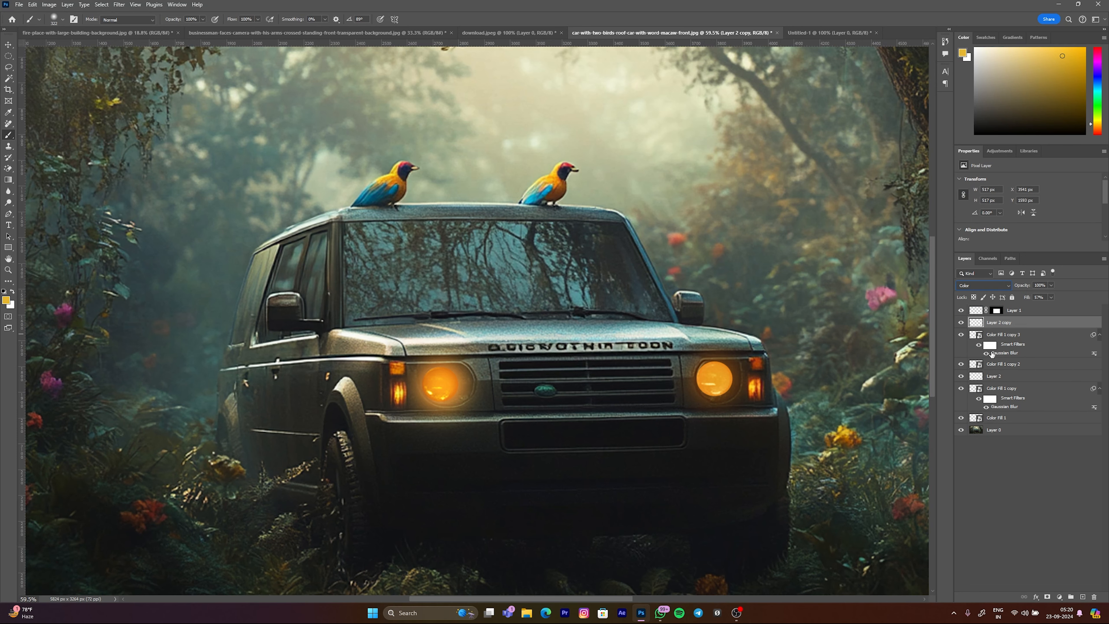
{"action": "key", "text": "alt"}
{"action": "key", "text": "v"}
{"action": "key", "text": "Escape"}
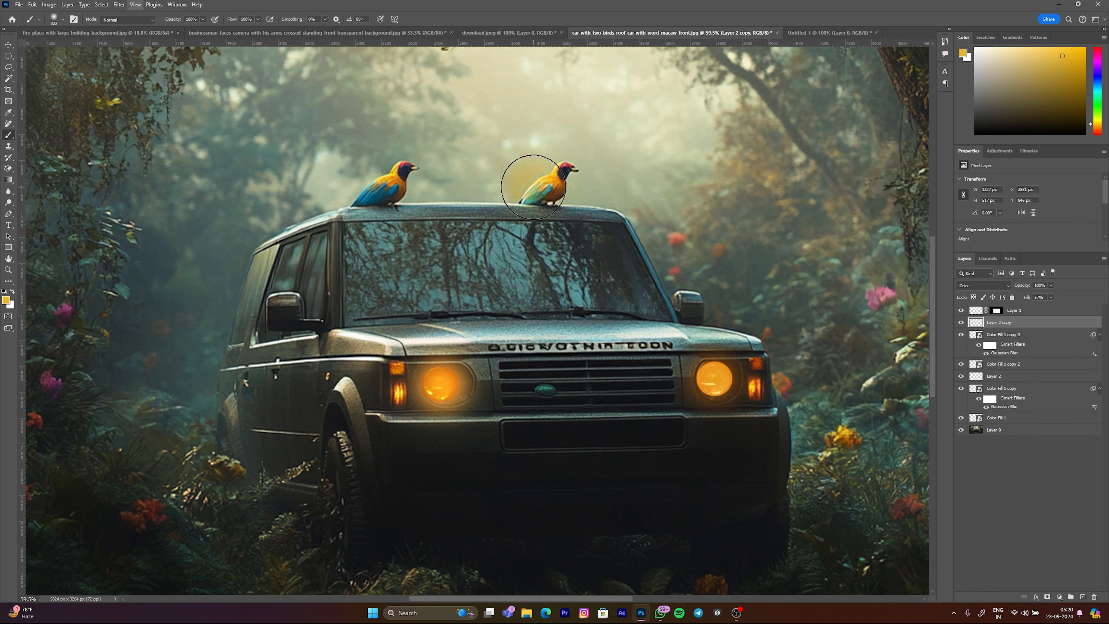
{"action": "key", "text": "ctrl+0"}
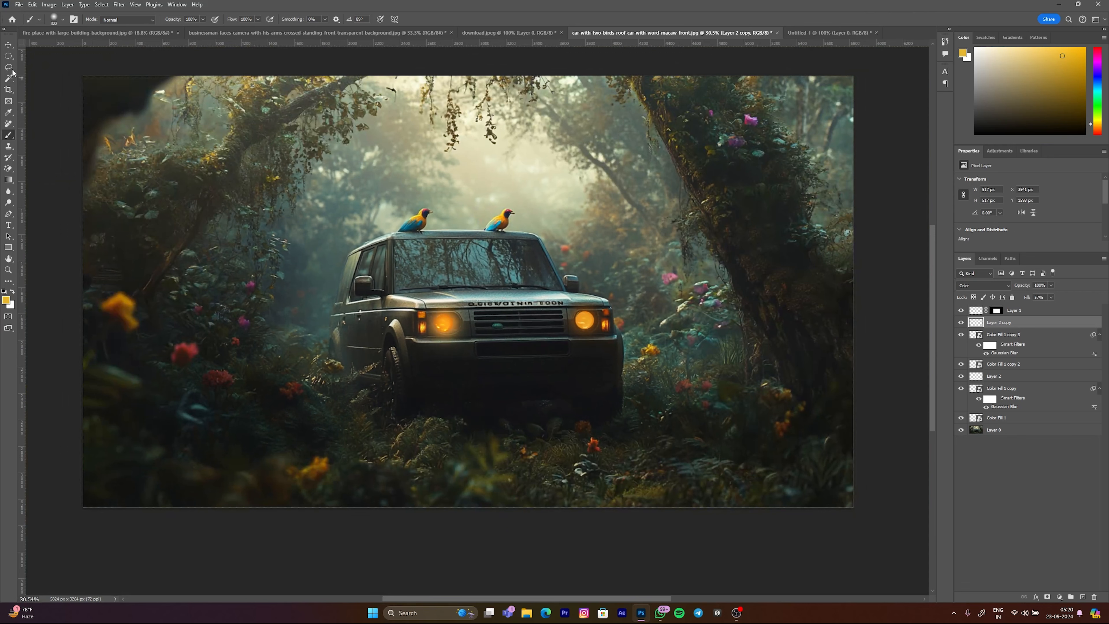
Step: Draw a rough freehand Lasso selection around the left bird and the windshield, and clear it
{"action": "right_click", "coordinate": [8, 56]}
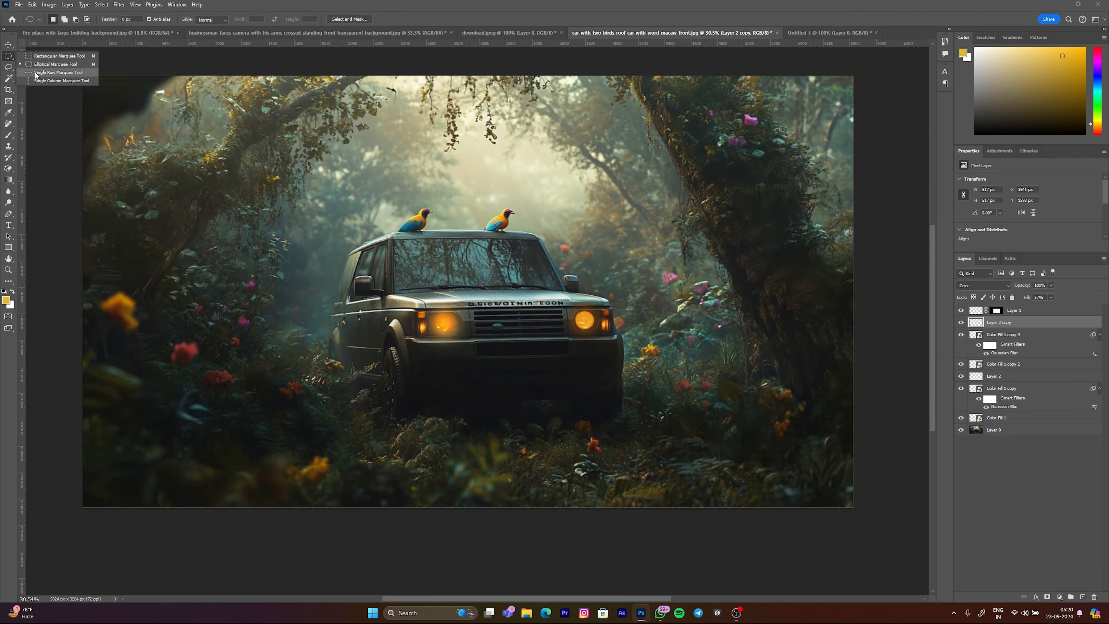
{"action": "left_click", "coordinate": [12, 69]}
{"action": "scroll", "coordinate": [434, 242], "scroll_direction": "up", "scroll_amount": 6}
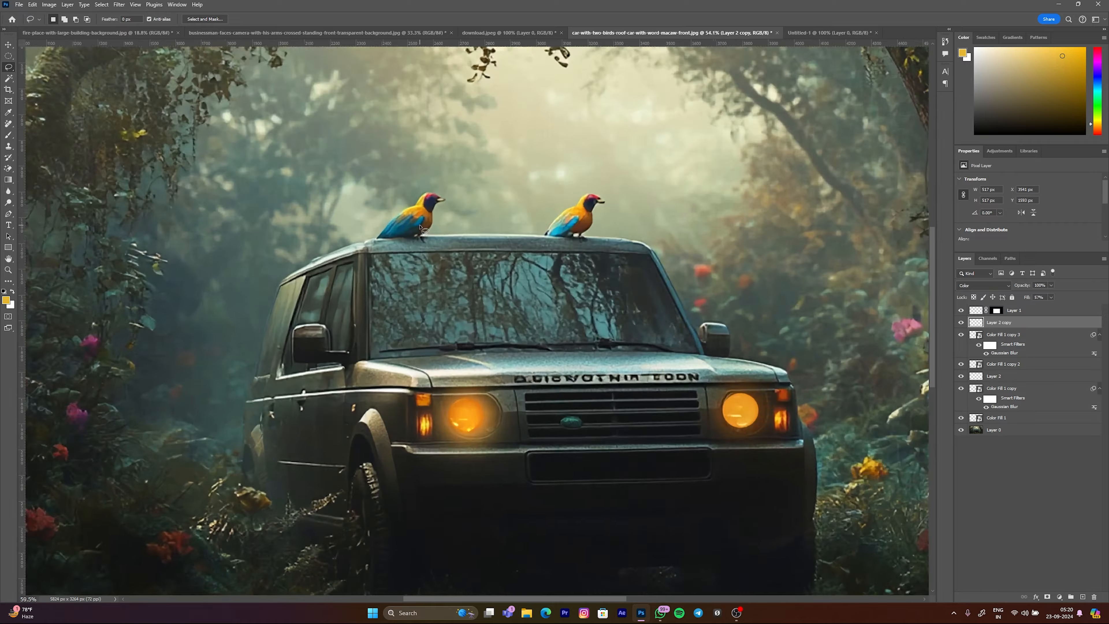
{"action": "scroll", "coordinate": [474, 266], "scroll_direction": "down", "scroll_amount": 11}
{"action": "scroll", "coordinate": [549, 279], "scroll_direction": "up", "scroll_amount": 6}
{"action": "scroll", "coordinate": [542, 237], "scroll_direction": "up", "scroll_amount": 10}
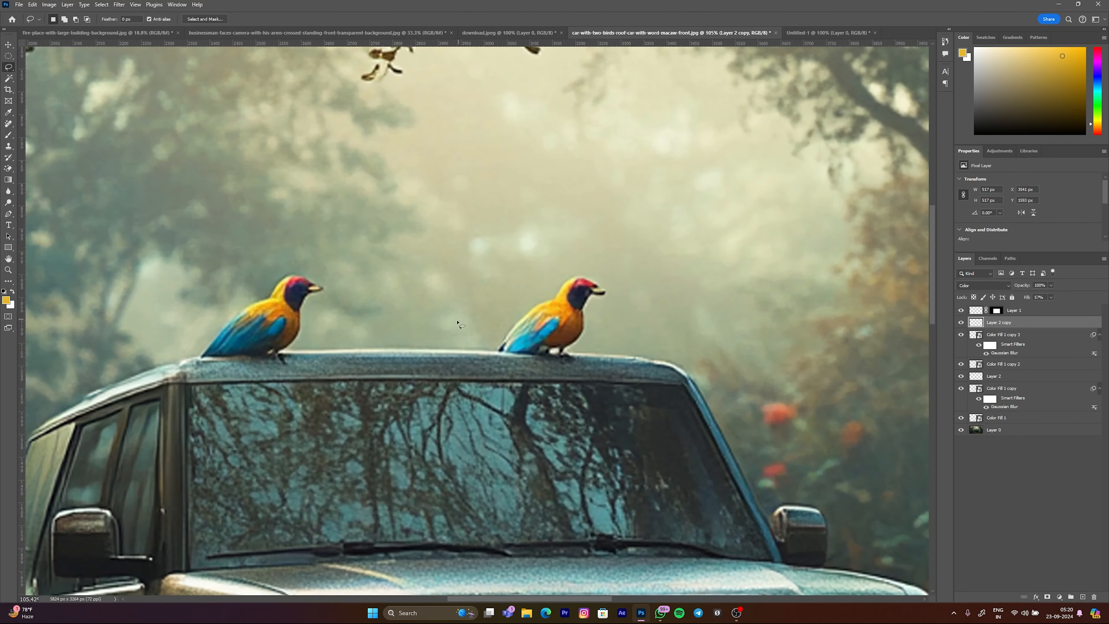
{"action": "left_click_drag", "start_coordinate": [459, 324], "coordinate": [484, 291]}
{"action": "scroll", "coordinate": [484, 291], "scroll_direction": "down", "scroll_amount": 6}
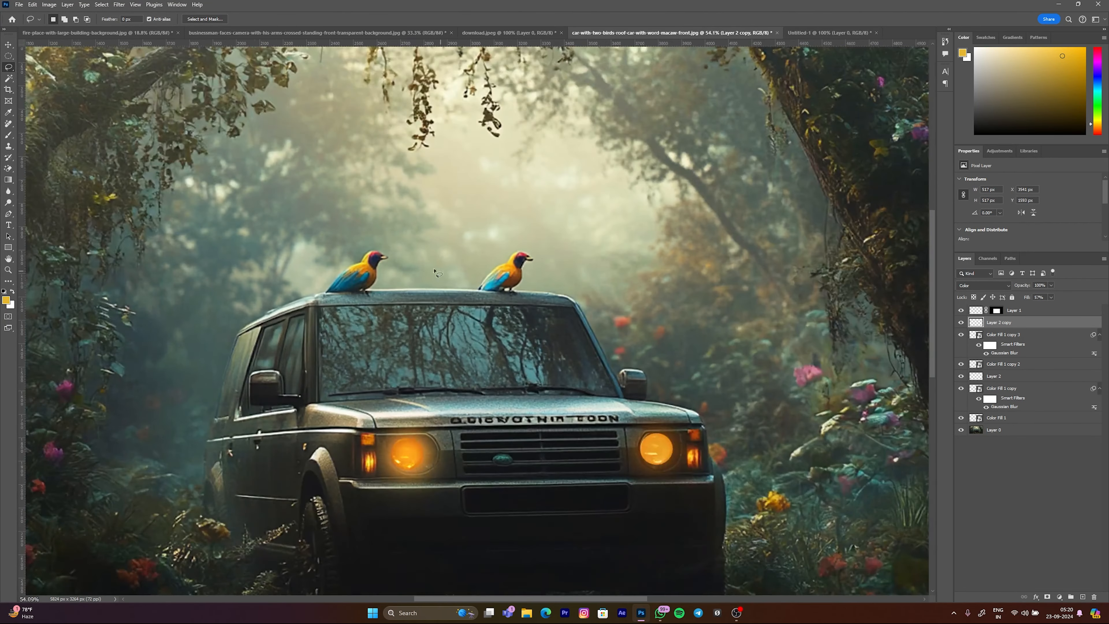
{"action": "scroll", "coordinate": [437, 288], "scroll_direction": "up", "scroll_amount": 1}
{"action": "scroll", "coordinate": [393, 293], "scroll_direction": "down", "scroll_amount": 2}
{"action": "scroll", "coordinate": [331, 299], "scroll_direction": "up", "scroll_amount": 6}
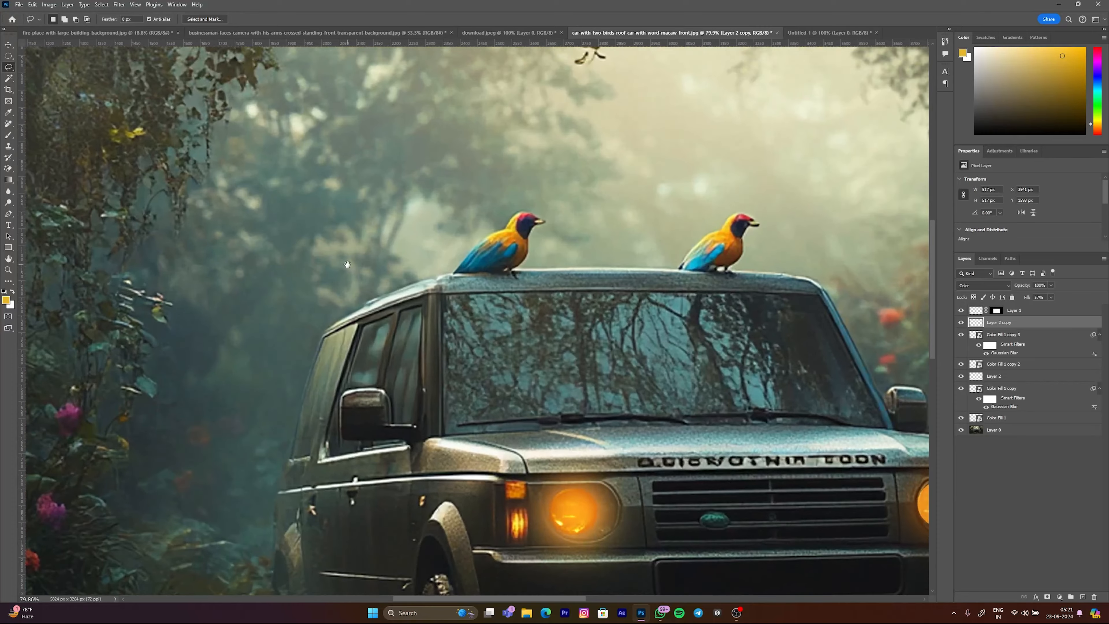
{"action": "mouse_move", "coordinate": [469, 180]}
{"action": "left_mouse_down"}
{"action": "mouse_move", "coordinate": [616, 227]}
{"action": "mouse_move", "coordinate": [660, 377]}
{"action": "mouse_move", "coordinate": [675, 382]}
{"action": "left_mouse_up"}
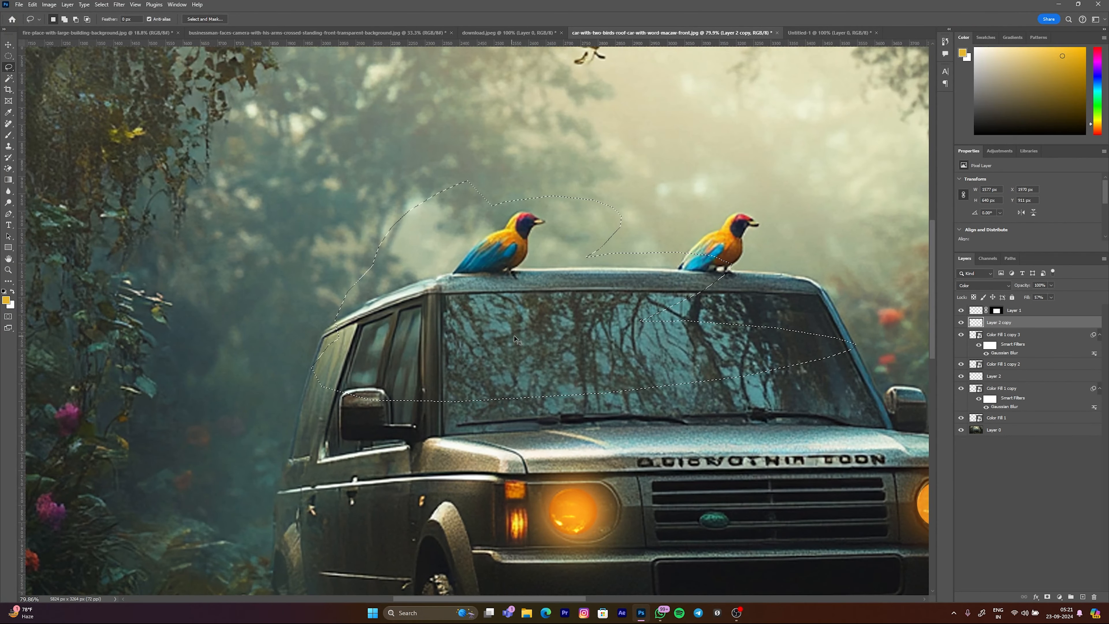
{"action": "key", "text": "ctrl+d"}
Step: Hide every layer except Layer 0 and make Layer 0 the active layer
{"action": "scroll", "coordinate": [477, 321], "scroll_direction": "down", "scroll_amount": 4}
{"action": "scroll", "coordinate": [516, 263], "scroll_direction": "up", "scroll_amount": 7}
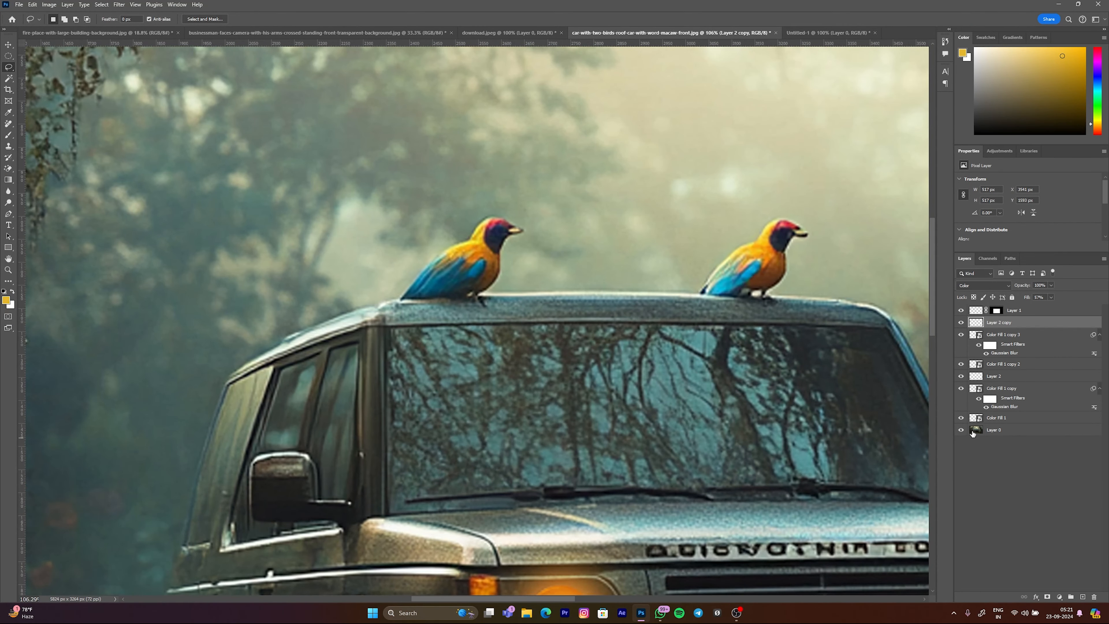
{"action": "left_click_drag", "start_coordinate": [959, 340], "coordinate": [961, 312]}
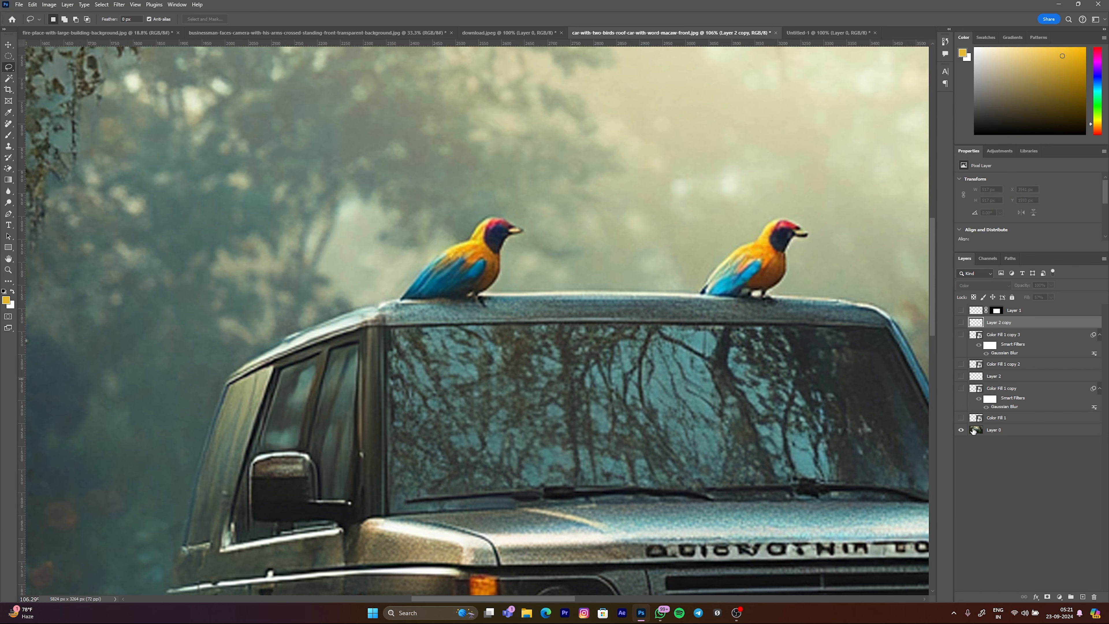
{"action": "left_click", "coordinate": [1012, 430]}
Step: Outline the left bird on the car roof with the Lasso tool and copy the selection to a new layer
{"action": "scroll", "coordinate": [438, 224], "scroll_direction": "up", "scroll_amount": 2}
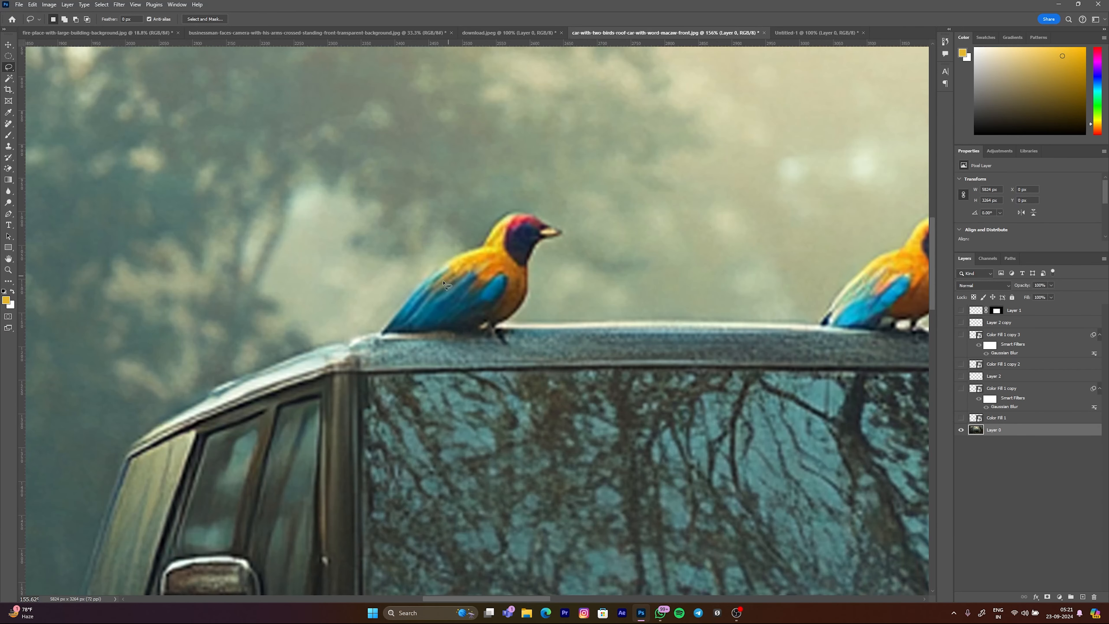
{"action": "left_click_drag", "start_coordinate": [383, 332], "coordinate": [386, 323]}
{"action": "left_click", "coordinate": [385, 324]}
{"action": "left_click_drag", "start_coordinate": [541, 225], "coordinate": [502, 220]}
{"action": "mouse_move", "coordinate": [390, 324]}
{"action": "left_mouse_down"}
{"action": "mouse_move", "coordinate": [385, 334]}
{"action": "mouse_move", "coordinate": [493, 326]}
{"action": "left_mouse_up"}
{"action": "key", "text": "ctrl+j"}
Step: Isolate the copied bird layer to inspect the cutout, hide that layer and show Layer 0 again
{"action": "scroll", "coordinate": [529, 313], "scroll_direction": "down", "scroll_amount": 3}
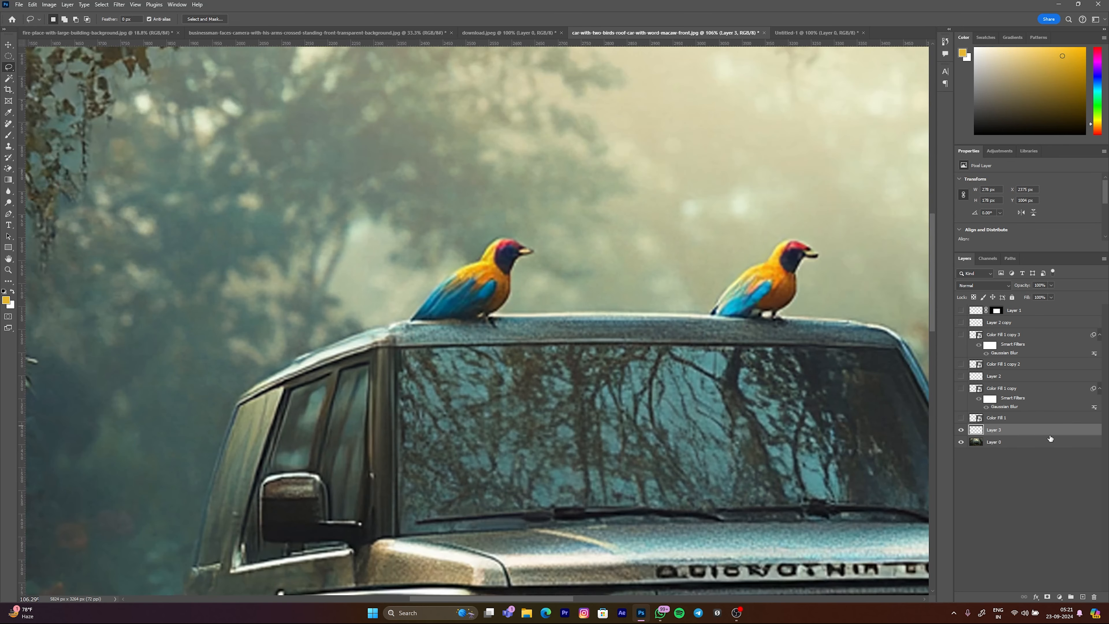
{"action": "scroll", "coordinate": [784, 389], "scroll_direction": "up", "scroll_amount": 1}
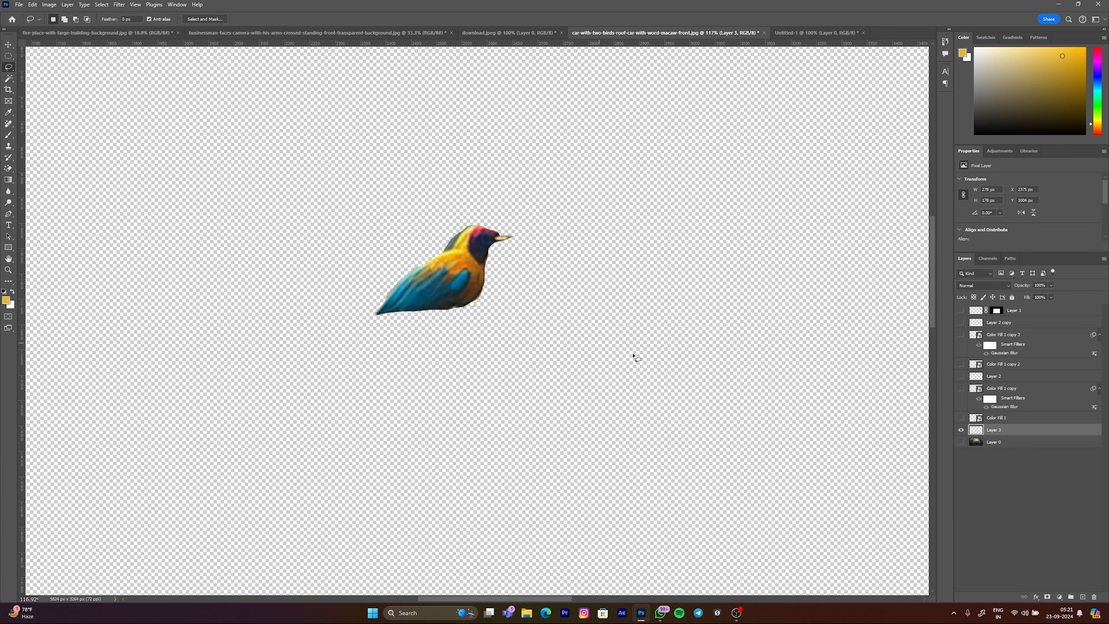
{"action": "left_click", "coordinate": [961, 430]}
{"action": "left_click", "coordinate": [960, 442]}
{"action": "scroll", "coordinate": [265, 257], "scroll_direction": "down", "scroll_amount": 3}
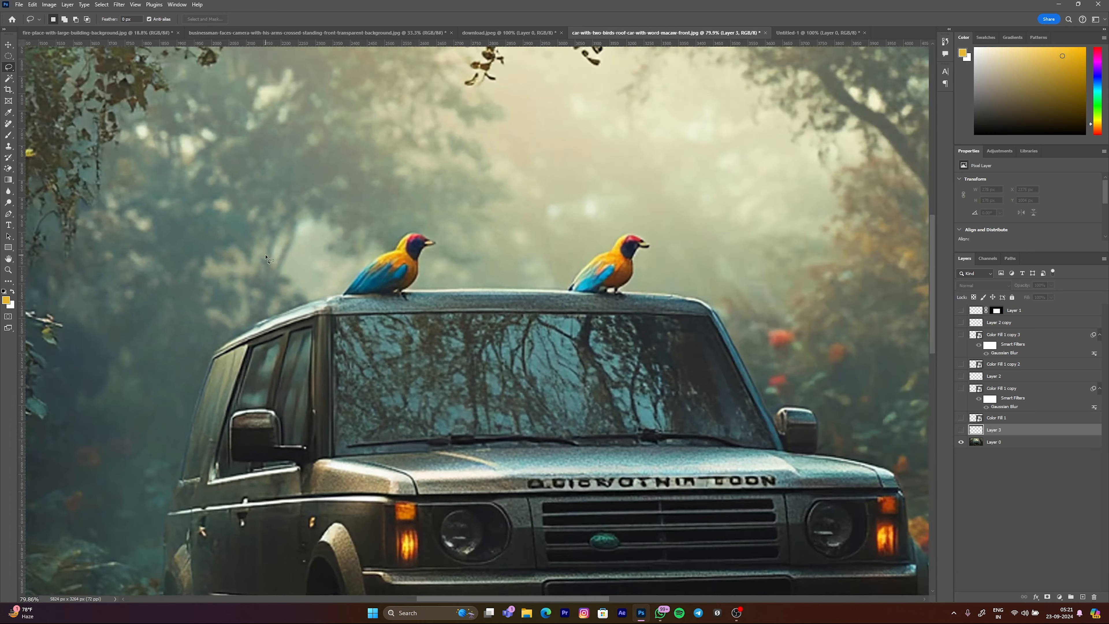
Step: Start a Polygonal Lasso outline of the car, placing points along the roofline from the left side to the right roof corner
{"action": "right_click", "coordinate": [10, 64]}
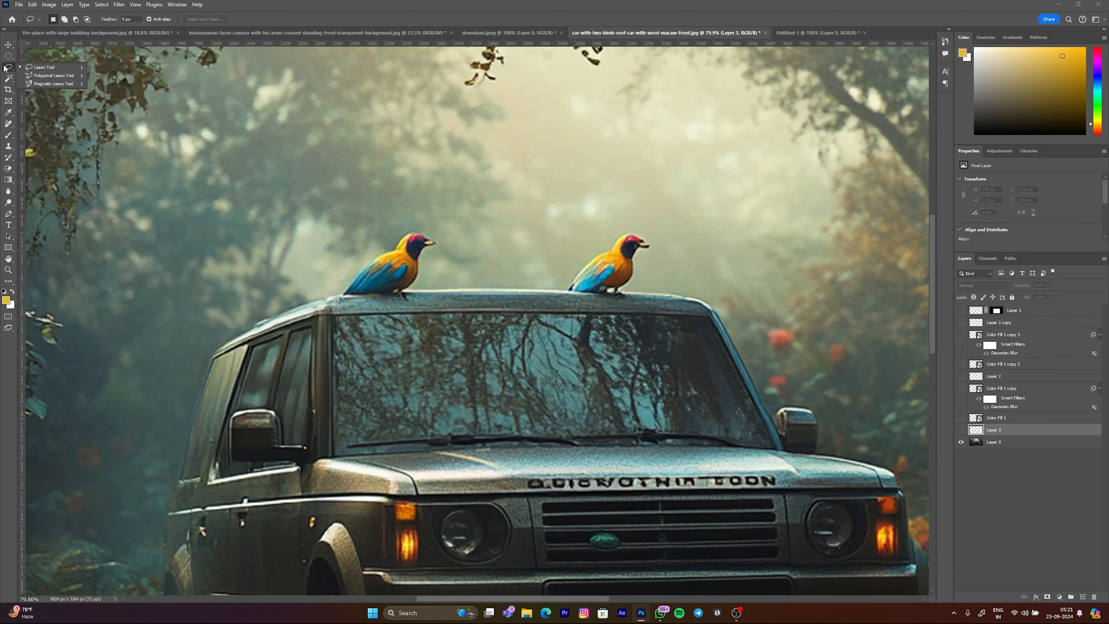
{"action": "left_click", "coordinate": [49, 76]}
{"action": "scroll", "coordinate": [605, 330], "scroll_direction": "down", "scroll_amount": 3}
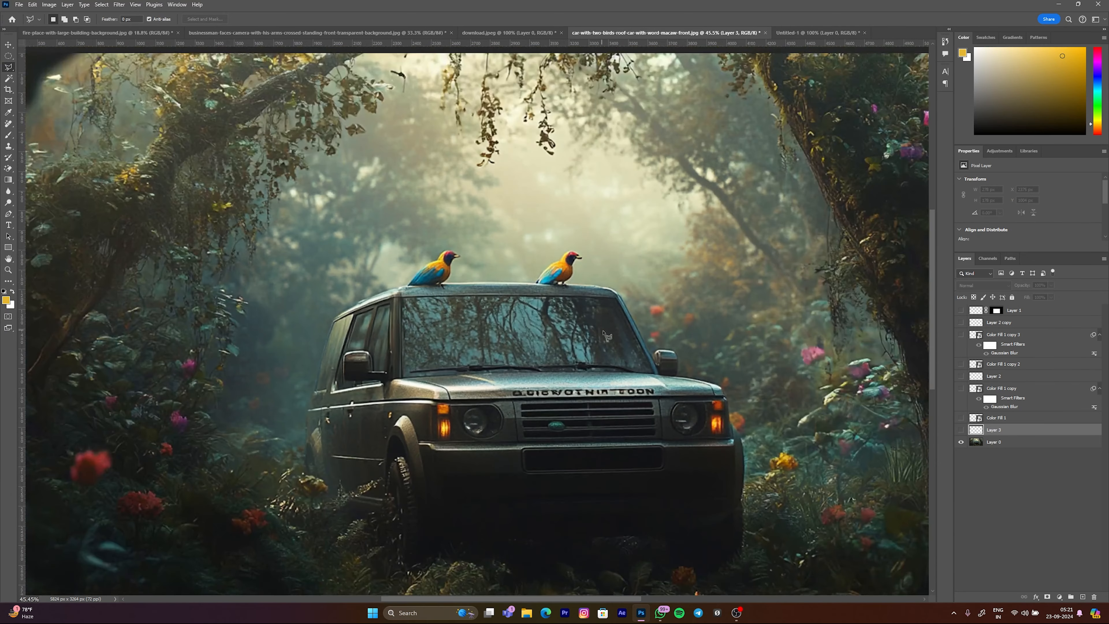
{"action": "scroll", "coordinate": [605, 331], "scroll_direction": "up", "scroll_amount": 3}
{"action": "scroll", "coordinate": [605, 331], "scroll_direction": "up", "scroll_amount": 1}
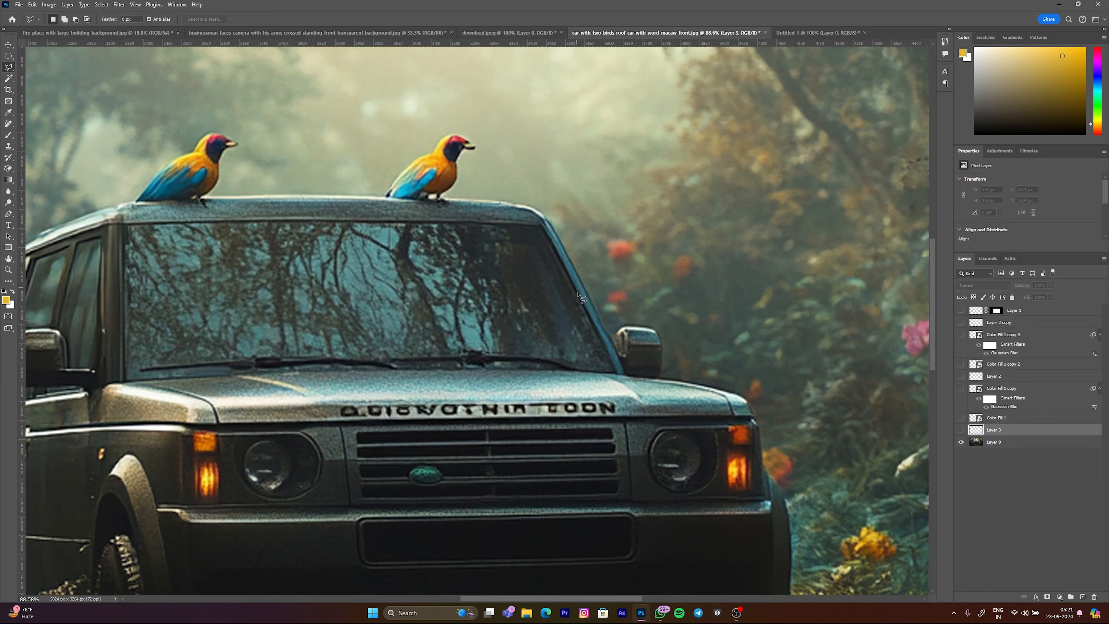
{"action": "scroll", "coordinate": [577, 288], "scroll_direction": "down", "scroll_amount": 7}
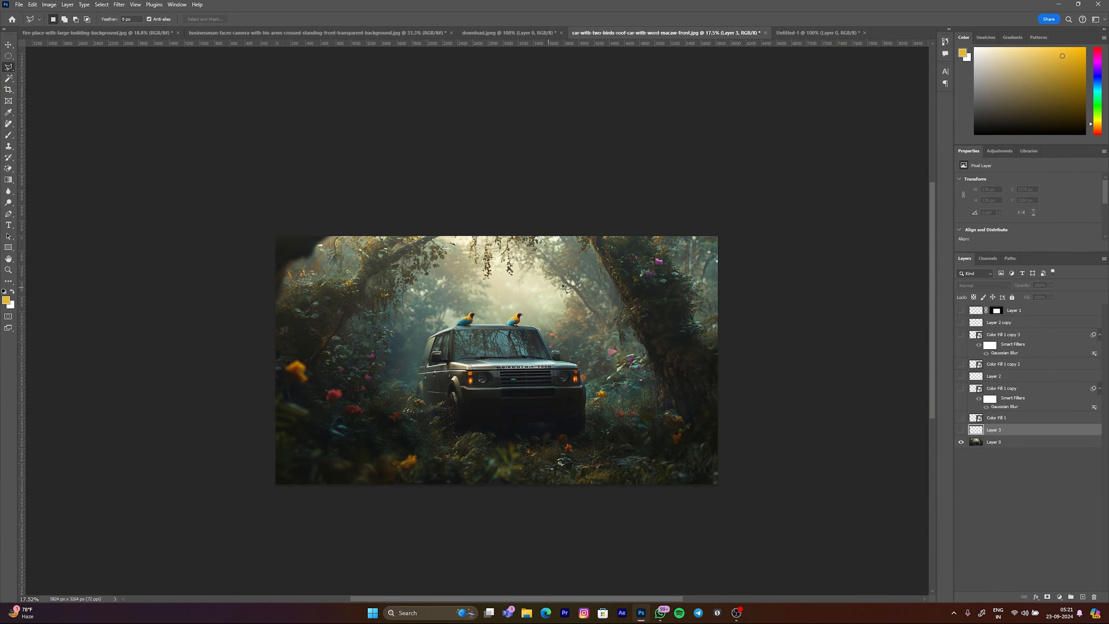
{"action": "scroll", "coordinate": [493, 301], "scroll_direction": "up", "scroll_amount": 5}
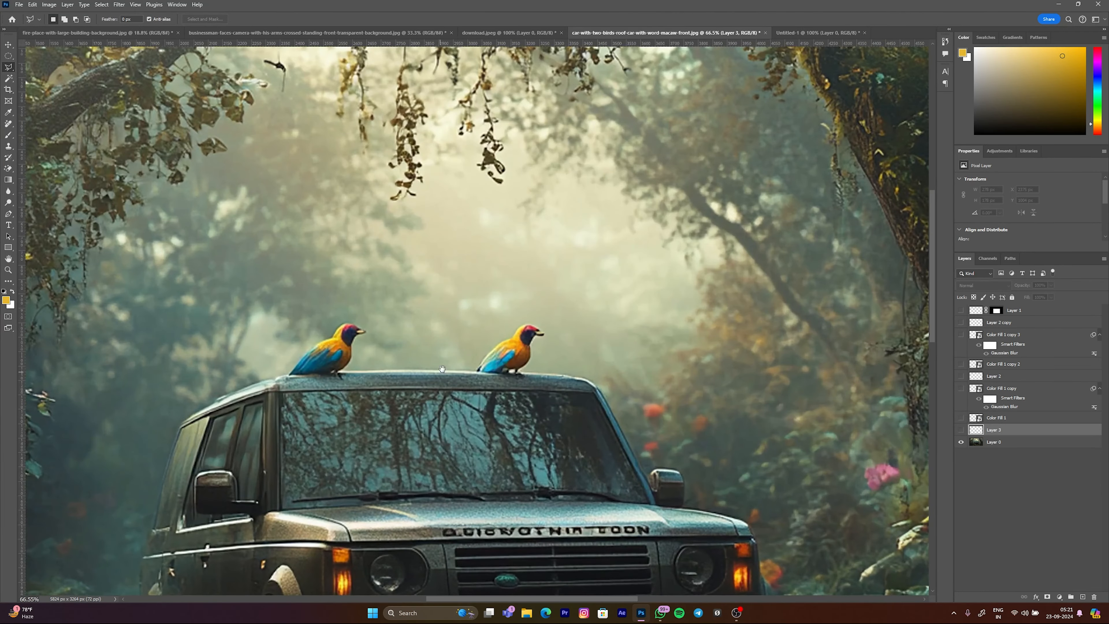
{"action": "left_click_drag", "start_coordinate": [438, 373], "coordinate": [460, 339]}
{"action": "scroll", "coordinate": [207, 388], "scroll_direction": "up", "scroll_amount": 2}
{"action": "left_click_drag", "start_coordinate": [250, 382], "coordinate": [202, 337]}
{"action": "scroll", "coordinate": [369, 332], "scroll_direction": "down", "scroll_amount": 3}
{"action": "scroll", "coordinate": [476, 402], "scroll_direction": "up", "scroll_amount": 1}
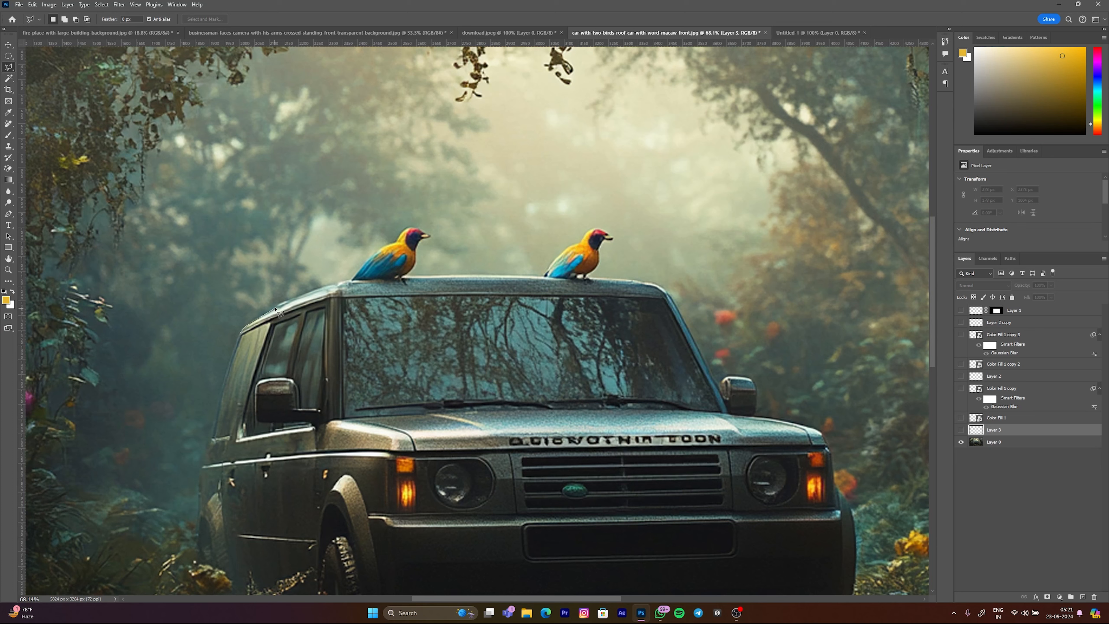
{"action": "left_click", "coordinate": [287, 301]}
{"action": "left_click", "coordinate": [348, 281]}
{"action": "left_click", "coordinate": [604, 278]}
{"action": "left_click", "coordinate": [645, 282]}
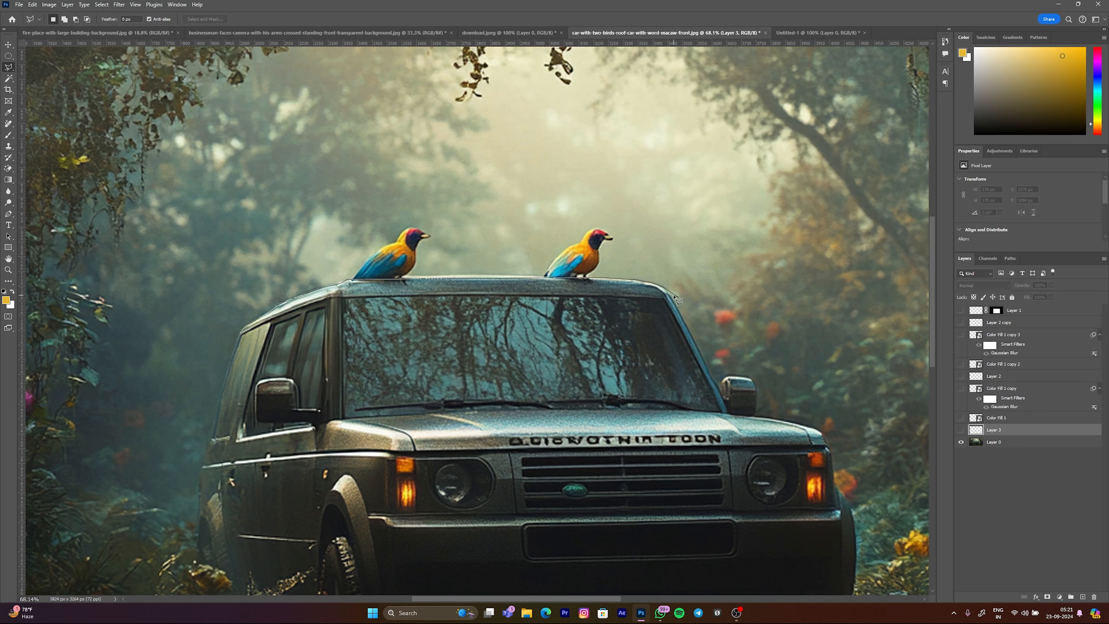
Step: Continue the outline down the right windshield pillar, across the front bumper and up the car's left side, and close it
{"action": "left_click", "coordinate": [732, 416]}
{"action": "left_click", "coordinate": [744, 533]}
{"action": "left_click", "coordinate": [246, 557]}
{"action": "left_click", "coordinate": [236, 533]}
{"action": "left_click", "coordinate": [241, 333]}
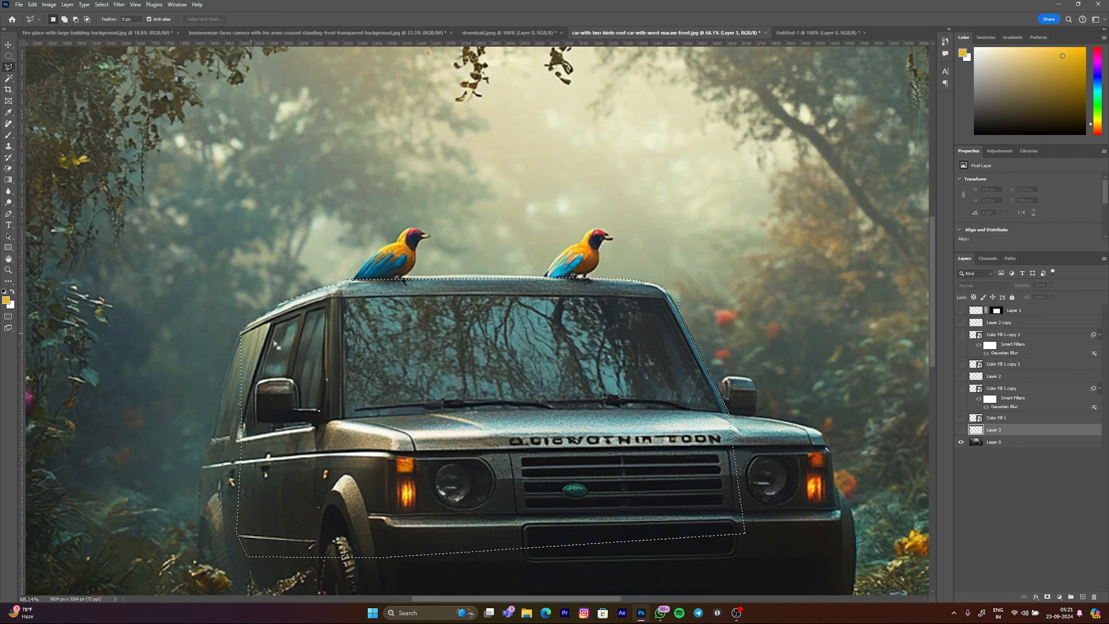
Step: Subtract the excess background beside the right roof corner from the selection with the Polygonal Lasso
{"action": "scroll", "coordinate": [899, 390], "scroll_direction": "down", "scroll_amount": 5}
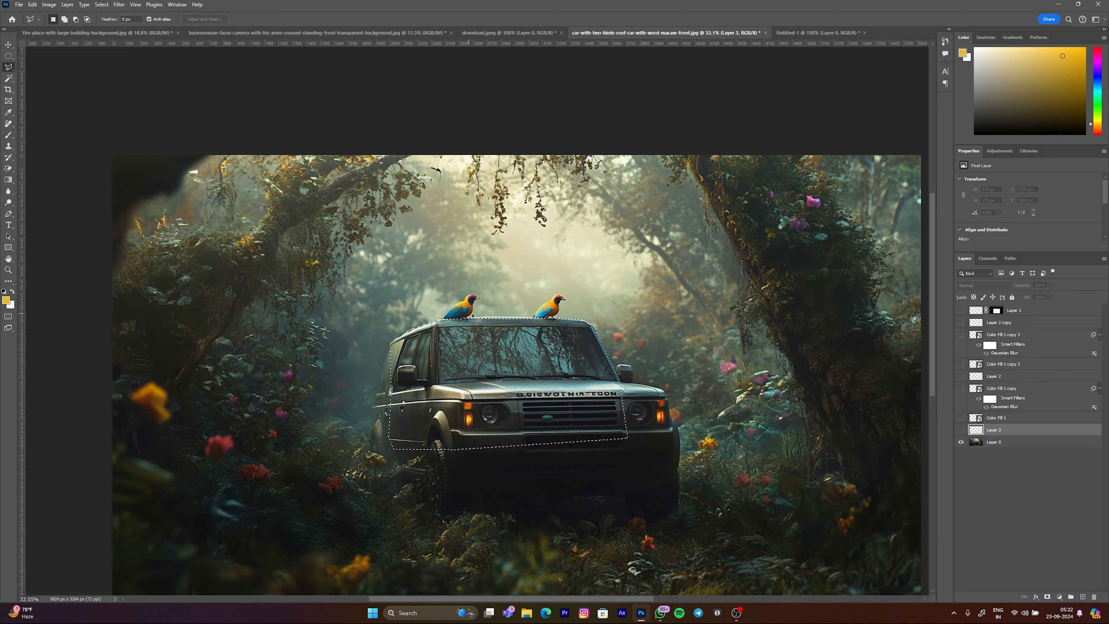
{"action": "scroll", "coordinate": [497, 324], "scroll_direction": "up", "scroll_amount": 5}
{"action": "scroll", "coordinate": [616, 358], "scroll_direction": "up", "scroll_amount": 8}
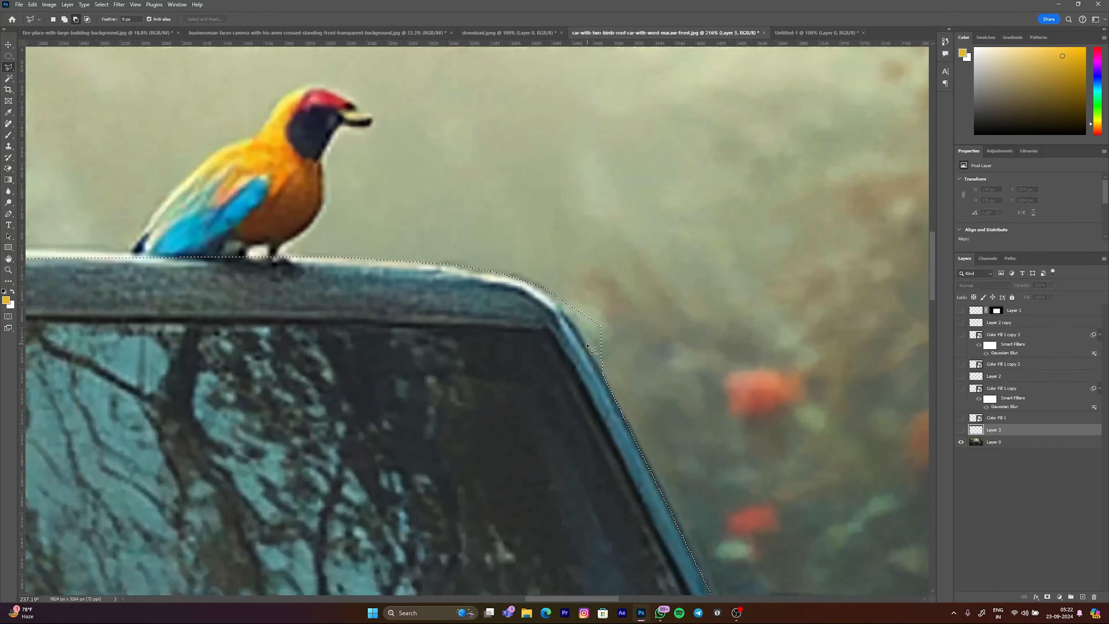
{"action": "left_click", "coordinate": [518, 243]}
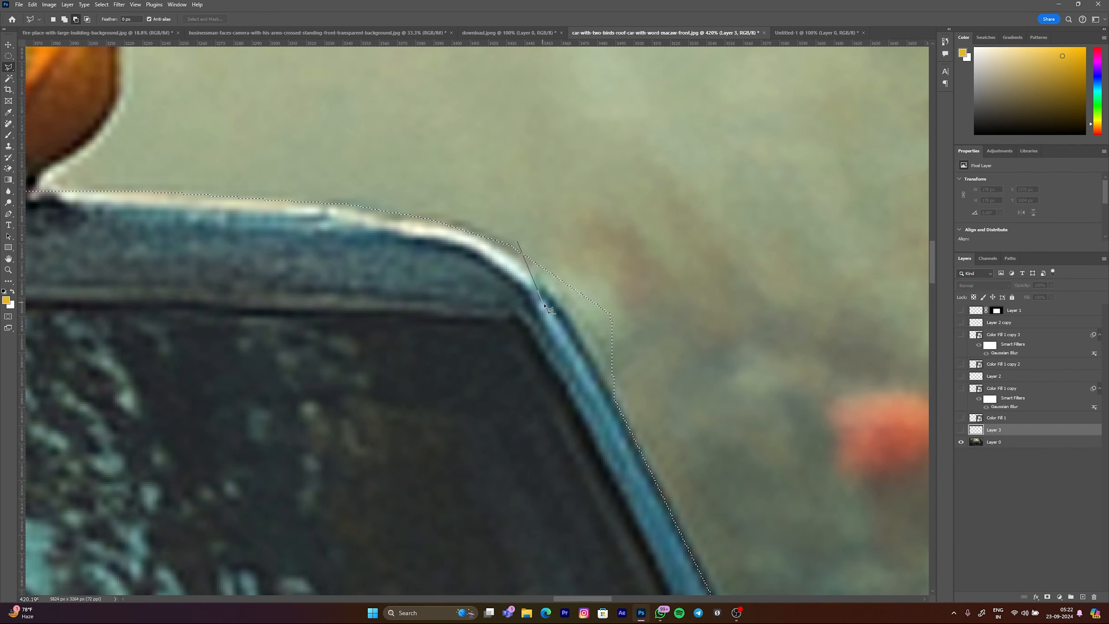
{"action": "left_click", "coordinate": [635, 419]}
{"action": "left_click", "coordinate": [706, 341]}
{"action": "left_click", "coordinate": [624, 265]}
{"action": "left_click", "coordinate": [576, 252]}
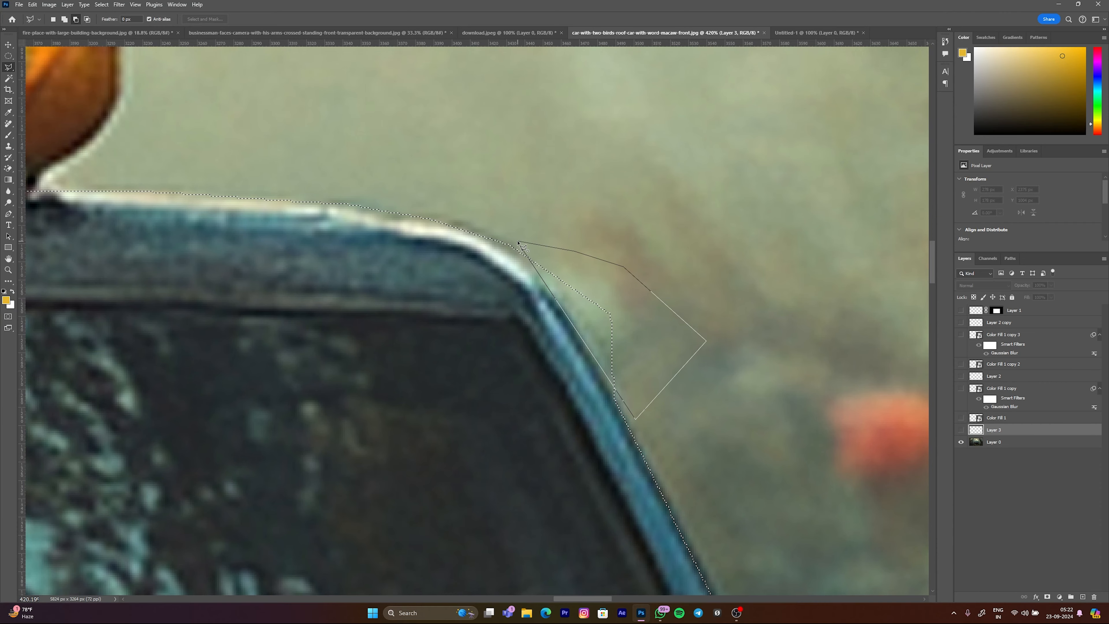
{"action": "left_click", "coordinate": [519, 243]}
Step: Copy the selected car area from Layer 0 to a new layer and add an empty layer clipped to it
{"action": "scroll", "coordinate": [522, 244], "scroll_direction": "down", "scroll_amount": 8}
{"action": "scroll", "coordinate": [544, 314], "scroll_direction": "down", "scroll_amount": 6}
{"action": "scroll", "coordinate": [545, 313], "scroll_direction": "up", "scroll_amount": 1}
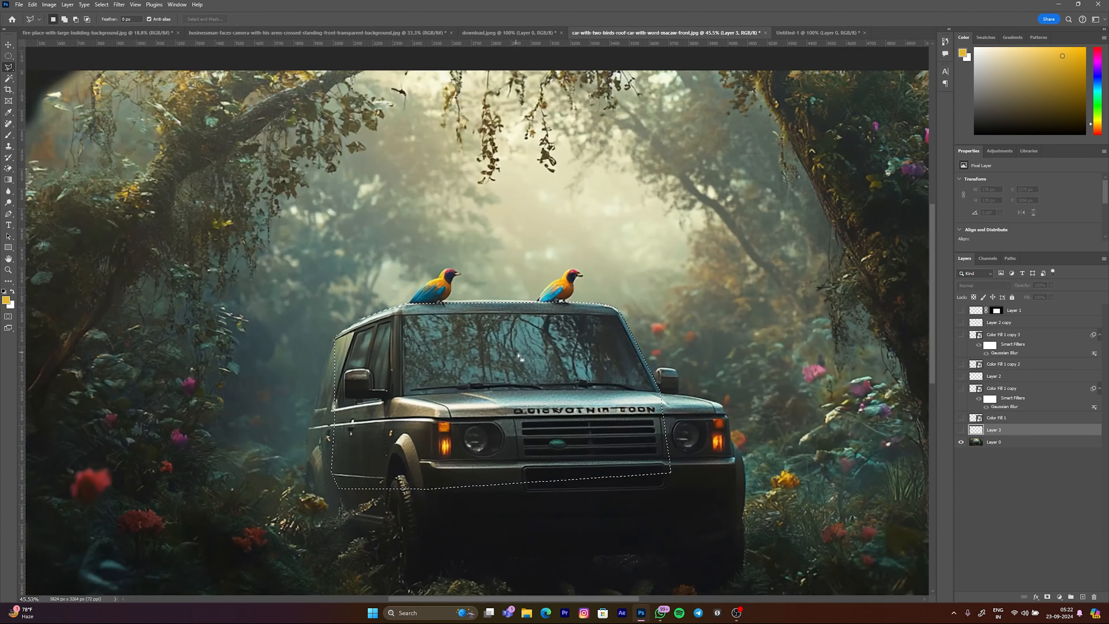
{"action": "left_click", "coordinate": [976, 442]}
{"action": "key", "text": "ctrl+j"}
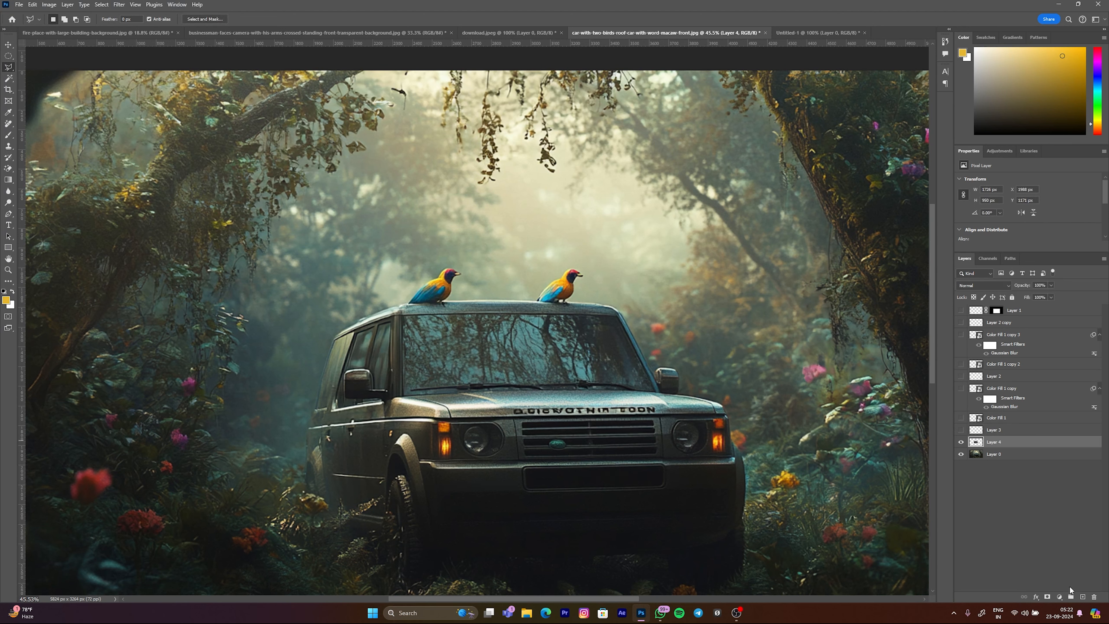
{"action": "left_click", "coordinate": [1082, 598]}
{"action": "key", "text": "ctrl+alt+g"}
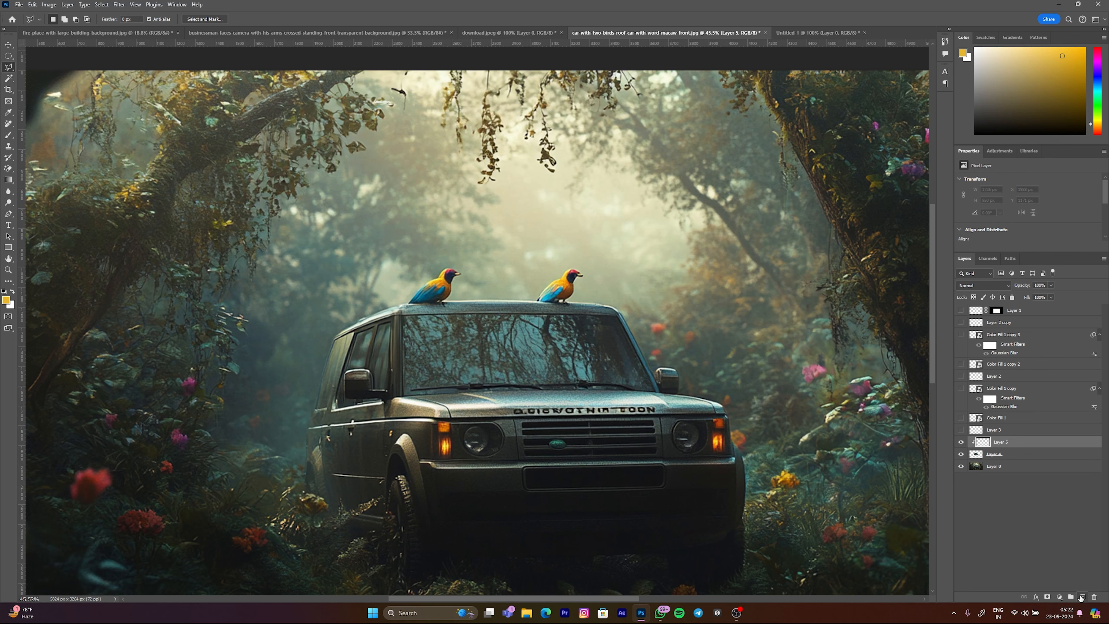
Step: Brush the pale mist colour softly over the car on the clipped Layer 5 and set its blend mode to Linear Dodge (Add)
{"action": "key", "text": "b"}
{"action": "left_click", "coordinate": [585, 242], "text": "alt"}
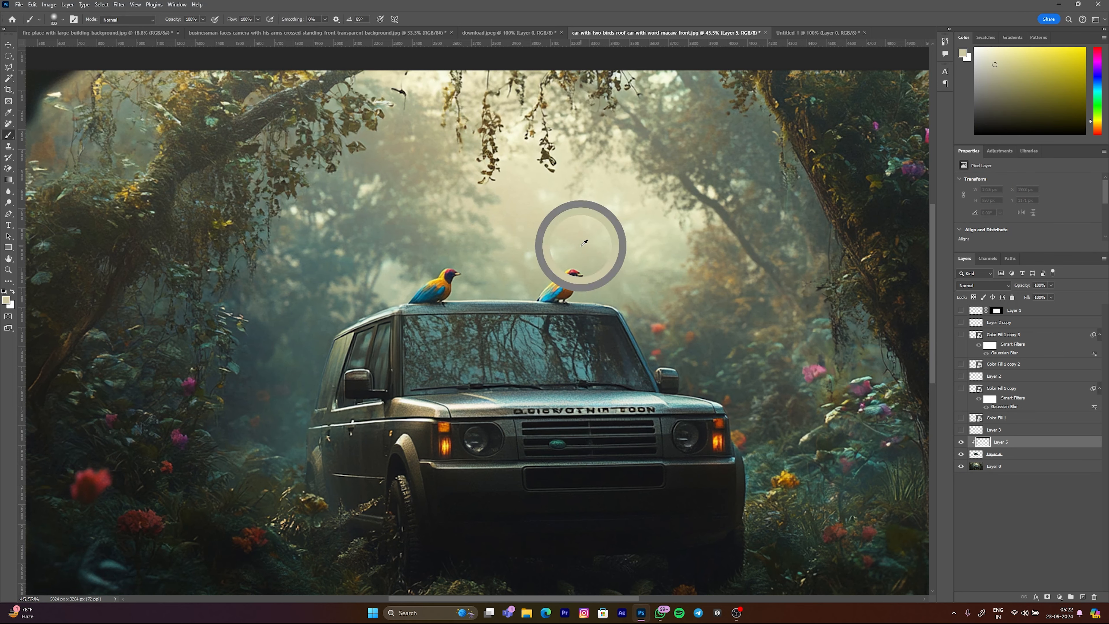
{"action": "left_click_drag", "start_coordinate": [577, 258], "coordinate": [723, 304]}
{"action": "scroll", "coordinate": [689, 387], "scroll_direction": "down", "scroll_amount": 5}
{"action": "left_click_drag", "start_coordinate": [649, 385], "coordinate": [760, 213]}
{"action": "left_click_drag", "start_coordinate": [657, 342], "coordinate": [612, 317]}
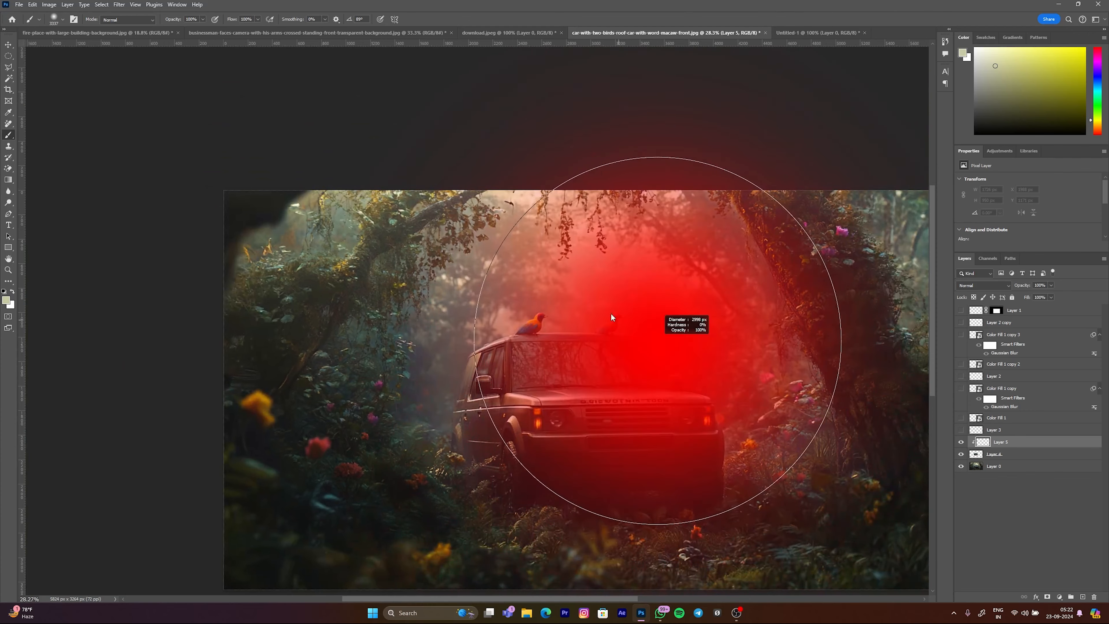
{"action": "left_click_drag", "start_coordinate": [649, 196], "coordinate": [716, 175]}
{"action": "left_click_drag", "start_coordinate": [629, 248], "coordinate": [594, 248]}
{"action": "mouse_move", "coordinate": [625, 182]}
{"action": "left_mouse_down"}
{"action": "mouse_move", "coordinate": [661, 183]}
{"action": "mouse_move", "coordinate": [473, 183]}
{"action": "left_mouse_up"}
{"action": "left_click", "coordinate": [984, 285]}
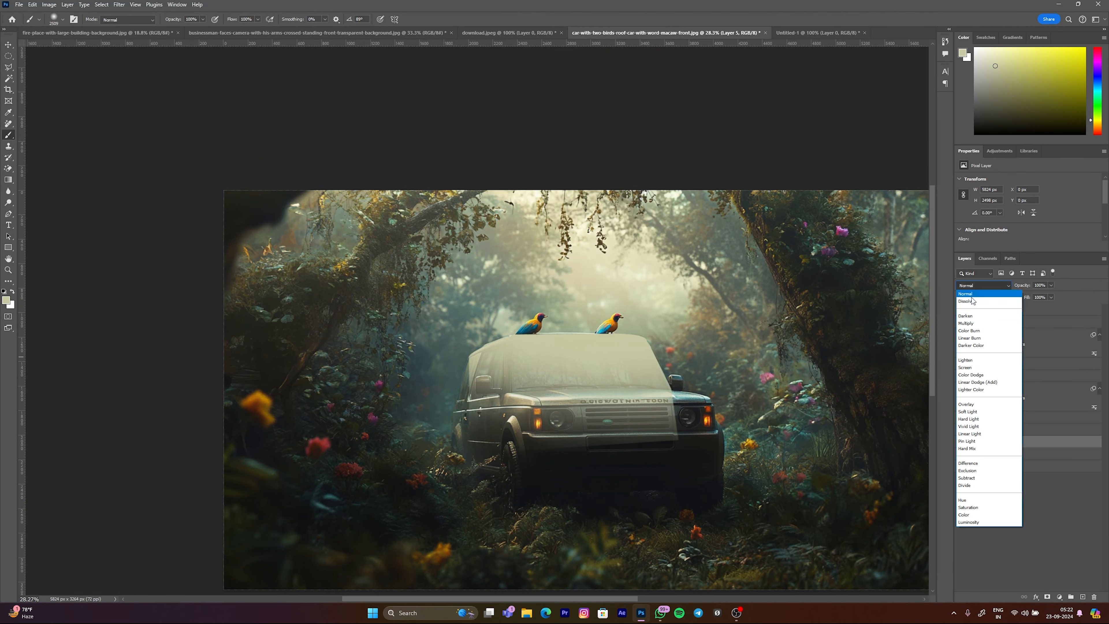
{"action": "left_click", "coordinate": [978, 382]}
Step: Add a mask to Layer 5, brush black over the car's front and lower body, and lower the layer's fill
{"action": "left_click", "coordinate": [1047, 597]}
{"action": "left_click_drag", "start_coordinate": [706, 414], "coordinate": [697, 414]}
{"action": "key", "text": "x"}
{"action": "mouse_move", "coordinate": [736, 353]}
{"action": "left_mouse_down"}
{"action": "mouse_move", "coordinate": [733, 409]}
{"action": "mouse_move", "coordinate": [585, 422]}
{"action": "left_mouse_up"}
{"action": "mouse_move", "coordinate": [617, 416]}
{"action": "left_mouse_down"}
{"action": "mouse_move", "coordinate": [636, 424]}
{"action": "mouse_move", "coordinate": [633, 413]}
{"action": "left_mouse_up"}
{"action": "mouse_move", "coordinate": [632, 411]}
{"action": "left_mouse_down"}
{"action": "mouse_move", "coordinate": [593, 437]}
{"action": "mouse_move", "coordinate": [463, 438]}
{"action": "mouse_move", "coordinate": [403, 397]}
{"action": "left_mouse_up"}
{"action": "left_click_drag", "start_coordinate": [1032, 300], "coordinate": [871, 295]}
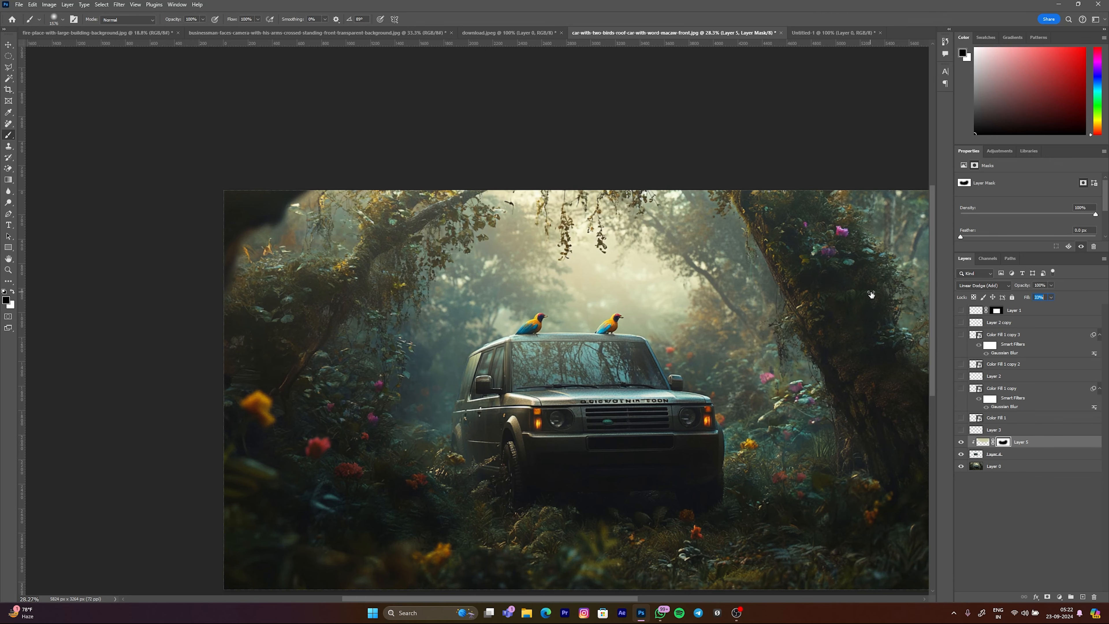
{"action": "left_click_drag", "start_coordinate": [585, 318], "coordinate": [570, 315]}
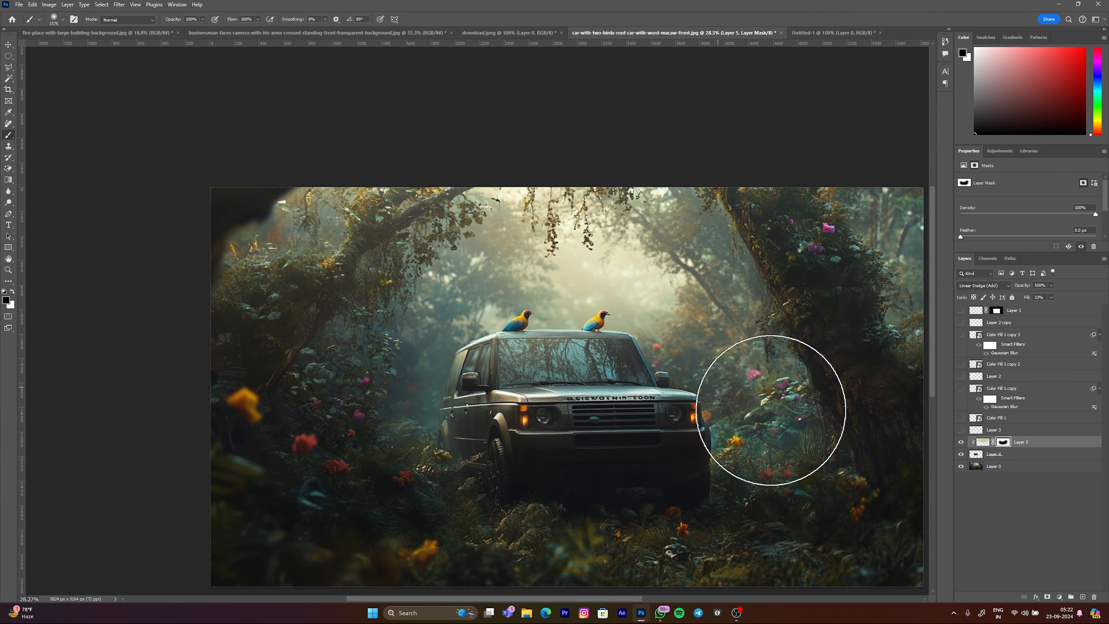
Step: Toggle the visibility of Layer 5 and Layer 4 to compare the car with and without the glow
{"action": "left_click", "coordinate": [962, 443]}
{"action": "left_click", "coordinate": [961, 443]}
{"action": "left_click", "coordinate": [962, 443]}
{"action": "left_click", "coordinate": [961, 443]}
{"action": "left_click", "coordinate": [962, 454]}
{"action": "left_click", "coordinate": [962, 454]}
{"action": "left_click", "coordinate": [962, 456]}
{"action": "left_click", "coordinate": [962, 455]}
Step: Release Layer 5 from its clipping mask, hide Layer 4, and compare the whole scene with and without the glow
{"action": "left_click", "coordinate": [979, 443]}
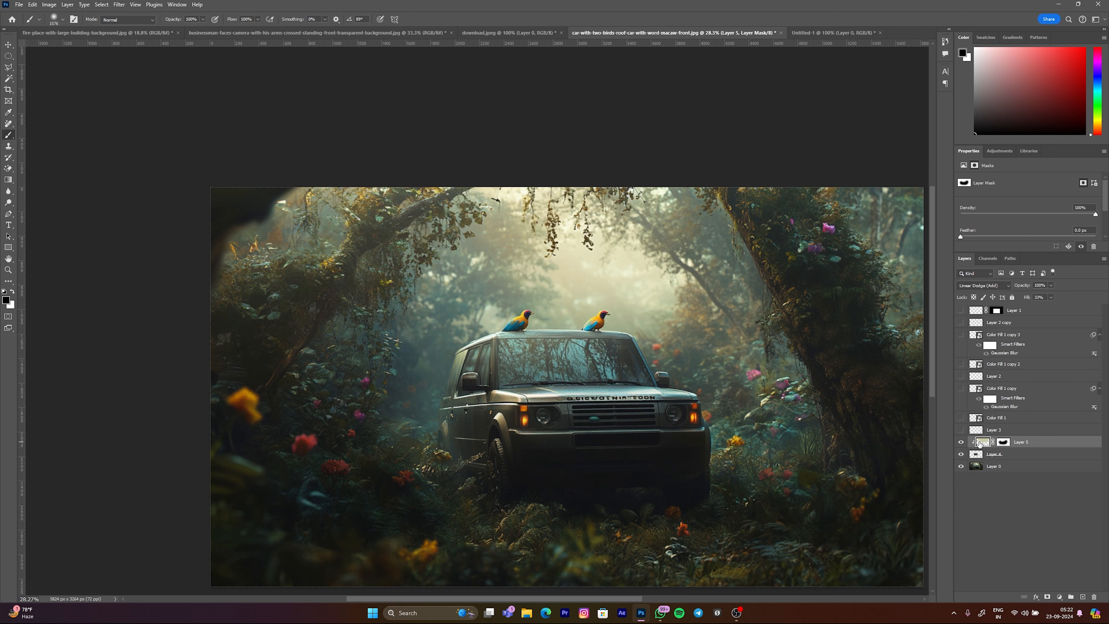
{"action": "key", "text": "ctrl+alt+g"}
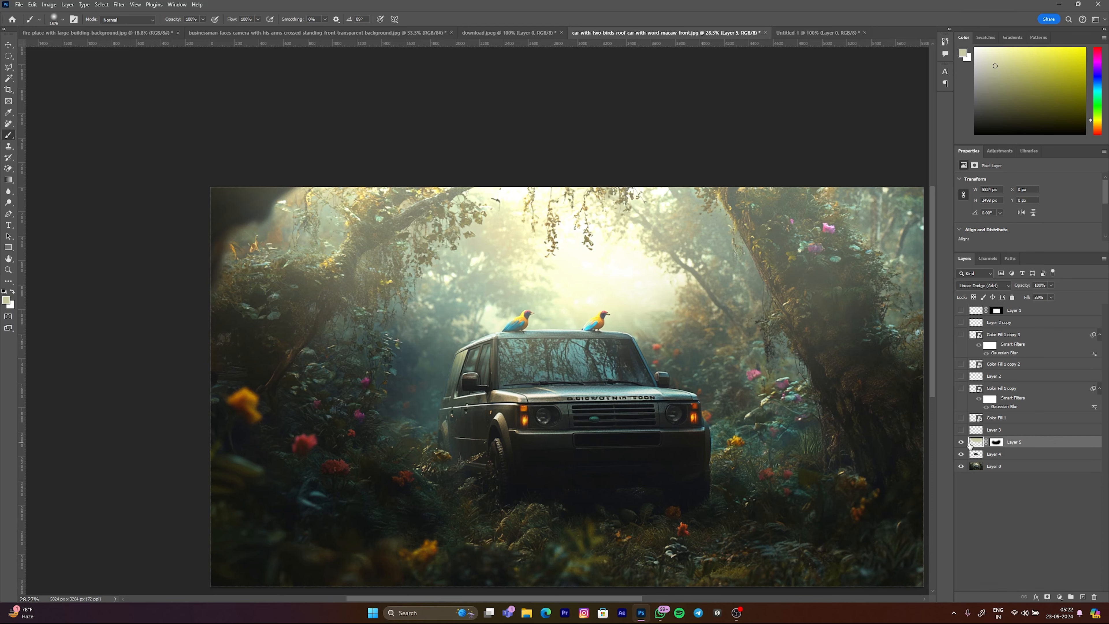
{"action": "left_click", "coordinate": [962, 455]}
{"action": "left_click", "coordinate": [961, 443]}
{"action": "left_click", "coordinate": [961, 442]}
{"action": "left_click", "coordinate": [960, 443]}
{"action": "left_click", "coordinate": [959, 442]}
Step: Brush black on Layer 5's mask with a large soft brush over the car and left trees, and deselect the layers
{"action": "left_click", "coordinate": [997, 442]}
{"action": "scroll", "coordinate": [594, 360], "scroll_direction": "down", "scroll_amount": 2}
{"action": "mouse_move", "coordinate": [497, 341]}
{"action": "left_mouse_down"}
{"action": "mouse_move", "coordinate": [599, 333]}
{"action": "mouse_move", "coordinate": [561, 333]}
{"action": "left_mouse_up"}
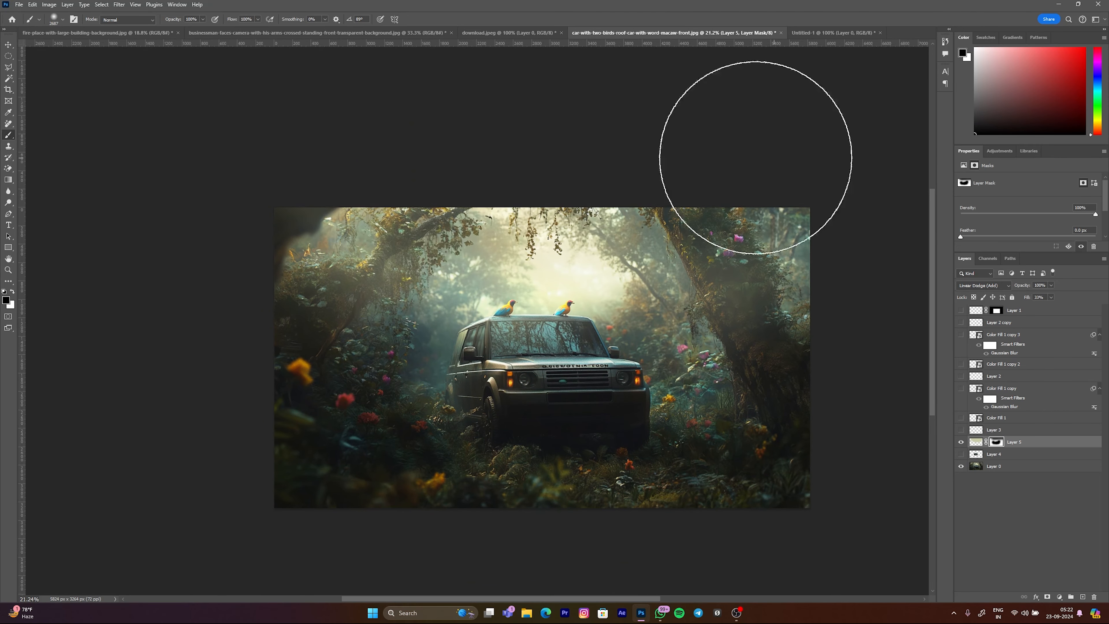
{"action": "left_click_drag", "start_coordinate": [329, 249], "coordinate": [316, 313]}
{"action": "scroll", "coordinate": [602, 350], "scroll_direction": "down", "scroll_amount": 1}
{"action": "scroll", "coordinate": [595, 348], "scroll_direction": "up", "scroll_amount": 1}
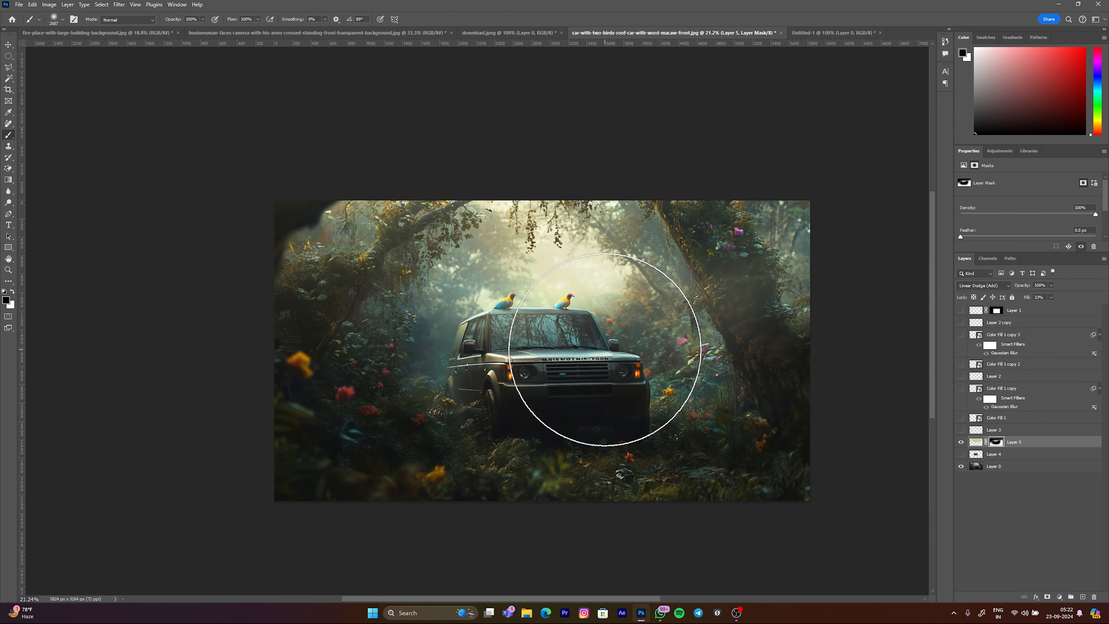
{"action": "key", "text": "v"}
{"action": "left_click", "coordinate": [596, 348]}
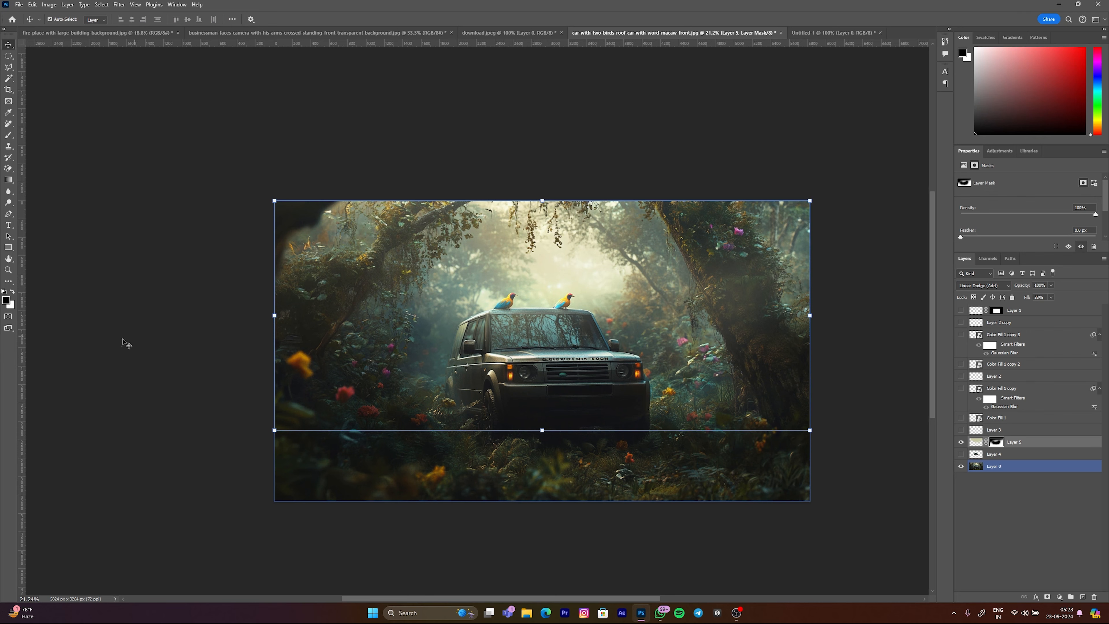
{"action": "left_click", "coordinate": [526, 129]}
Step: Trace the car's right side mirror and adjoining hood edge on Layer 0 with the Magnetic Lasso and close the selection
{"action": "scroll", "coordinate": [529, 331], "scroll_direction": "up", "scroll_amount": 1}
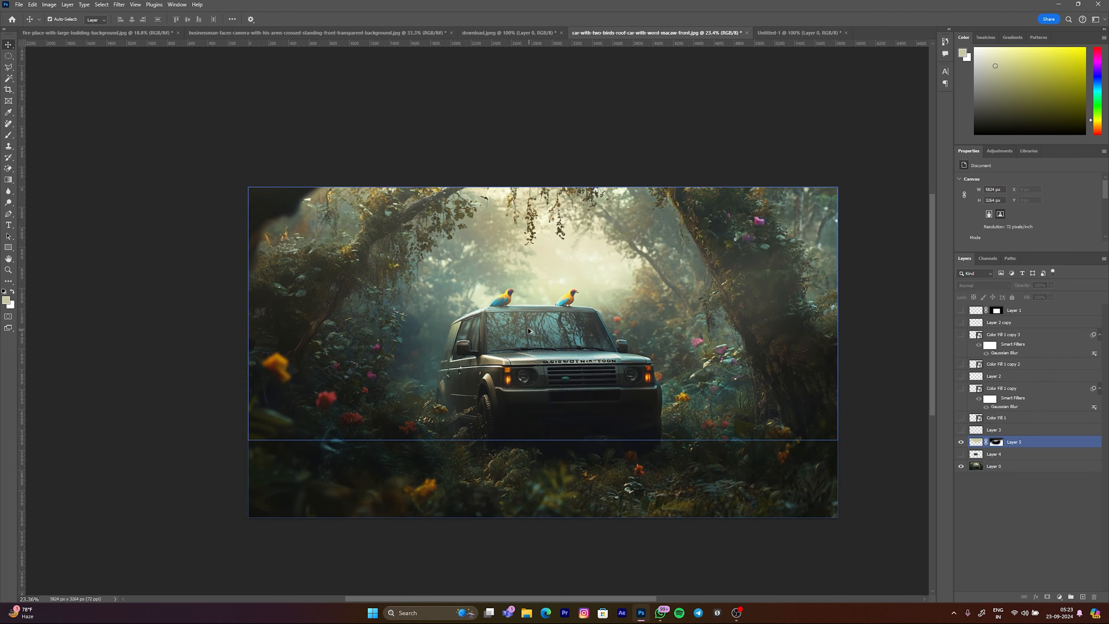
{"action": "scroll", "coordinate": [529, 331], "scroll_direction": "up", "scroll_amount": 3}
{"action": "left_click_drag", "start_coordinate": [9, 67], "coordinate": [63, 87]}
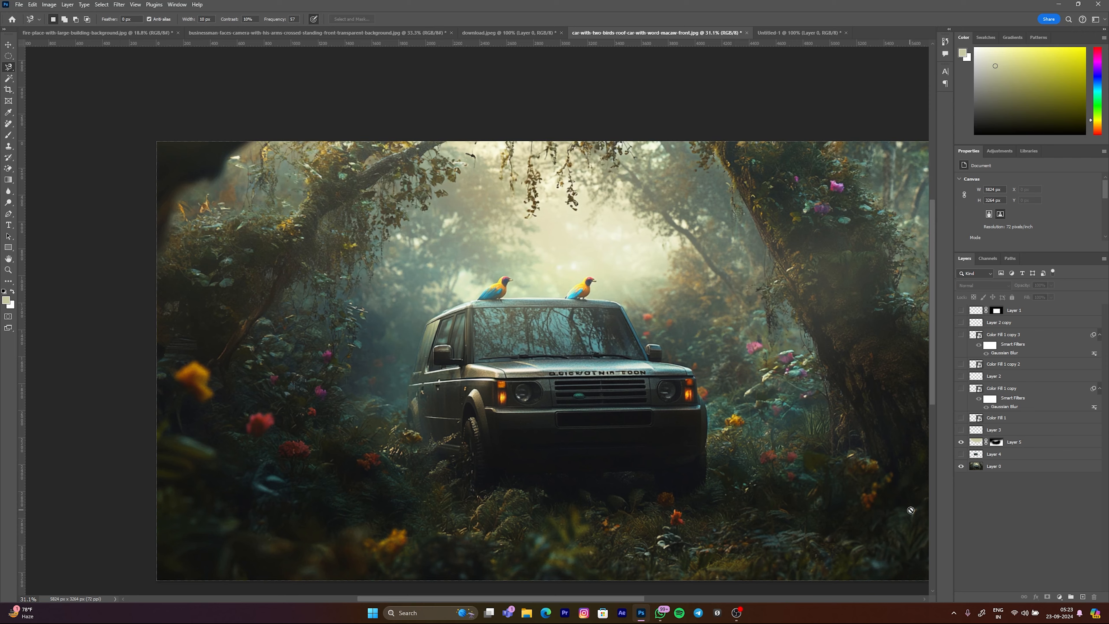
{"action": "left_click", "coordinate": [974, 466]}
{"action": "scroll", "coordinate": [589, 372], "scroll_direction": "up", "scroll_amount": 8}
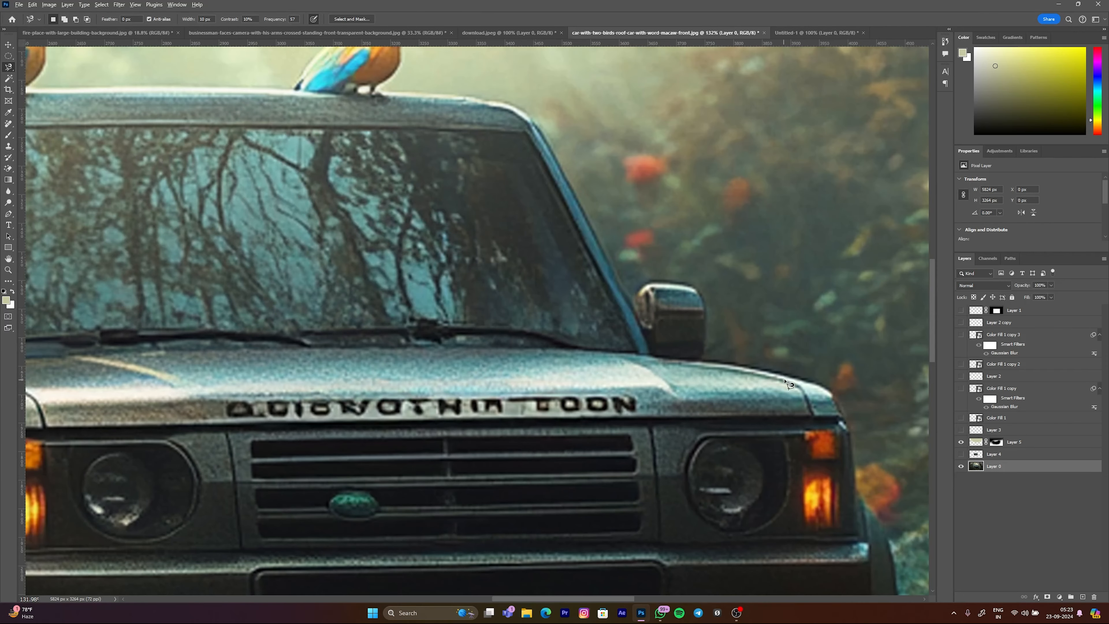
{"action": "scroll", "coordinate": [790, 384], "scroll_direction": "up", "scroll_amount": 1}
{"action": "left_click", "coordinate": [834, 392]}
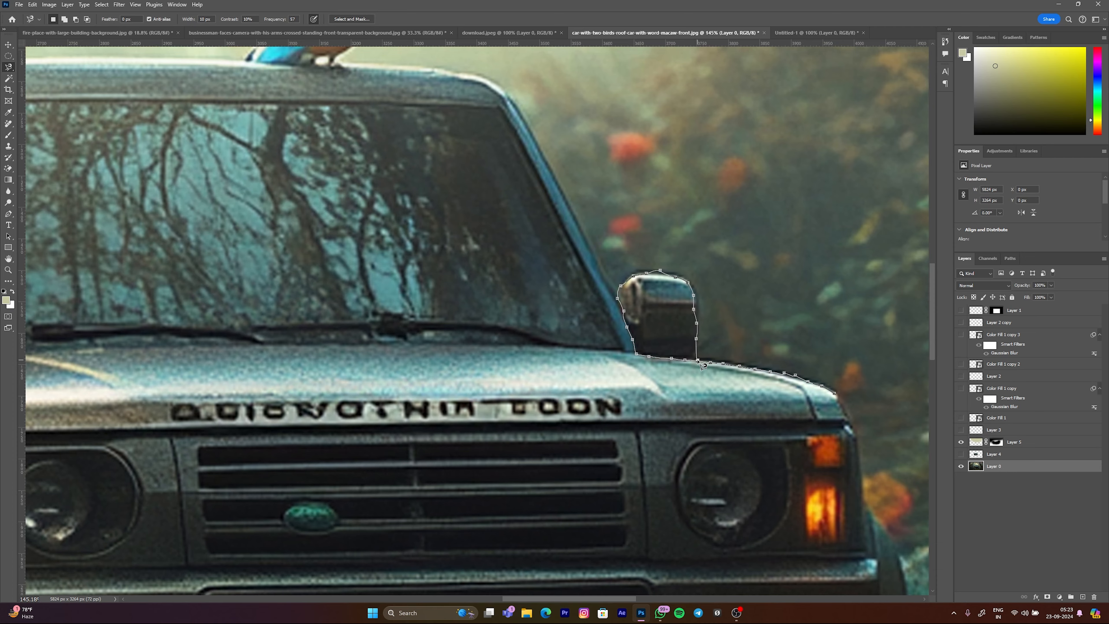
{"action": "key", "text": "ctrl+minus"}
{"action": "key", "text": "ctrl+minus"}
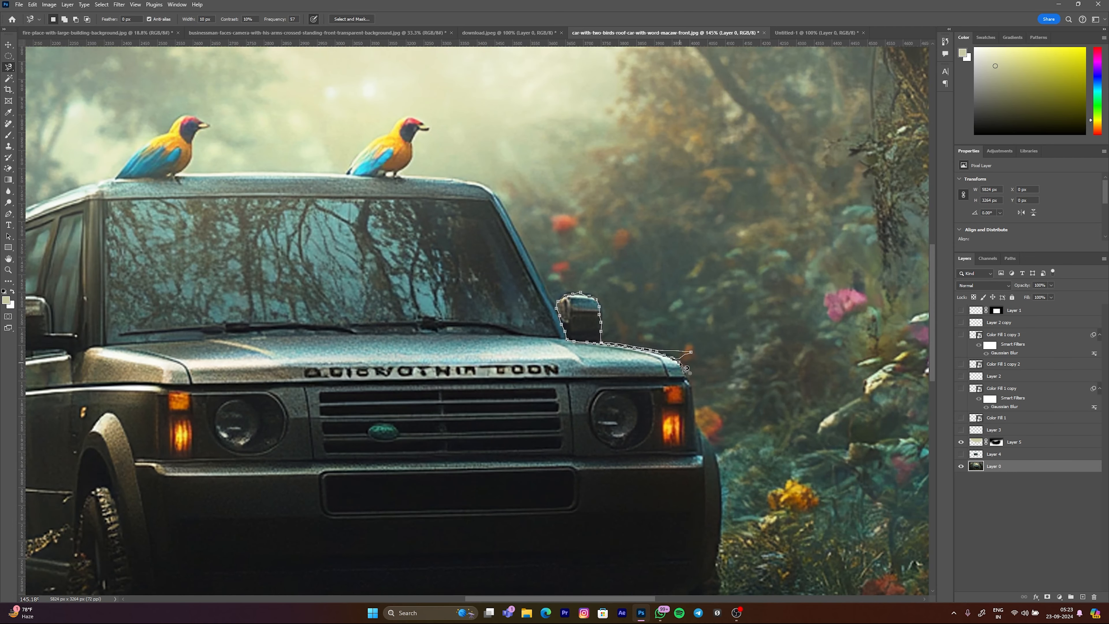
{"action": "double_click", "coordinate": [677, 362]}
Step: Copy the selected mirror area to a new layer and hide Layer 0 to view the cutout
{"action": "key", "text": "ctrl+j"}
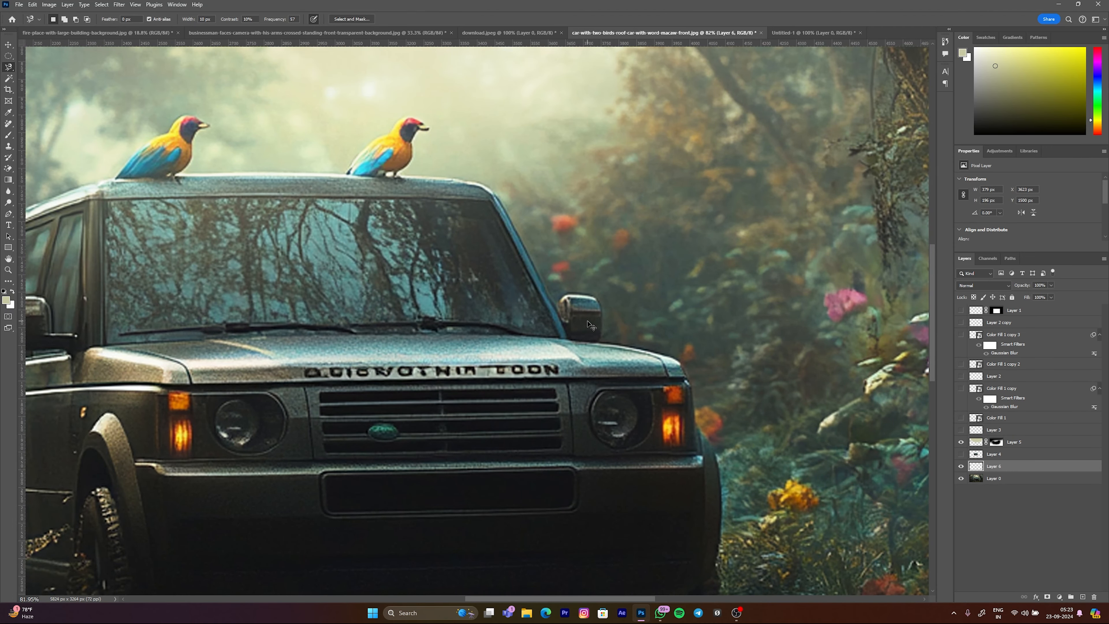
{"action": "left_click", "coordinate": [961, 478]}
{"action": "left_click", "coordinate": [962, 442]}
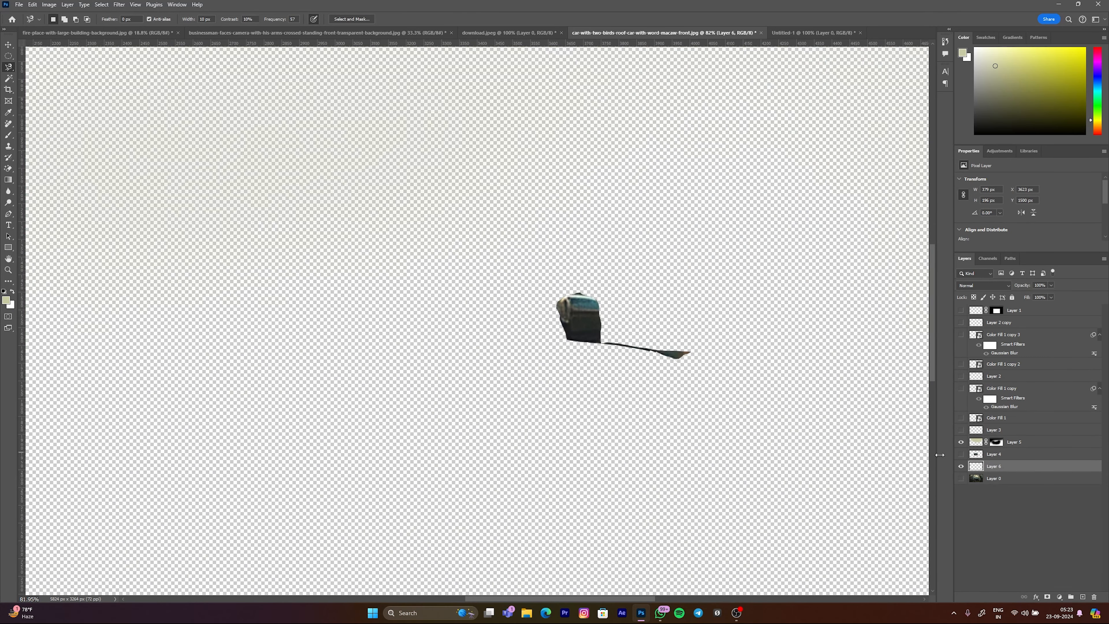
Step: Undo the mirror cutout, clear the selection, and make Layer 5 active
{"action": "key", "text": "ctrl+z"}
{"action": "key", "text": "ctrl+z"}
{"action": "scroll", "coordinate": [615, 372], "scroll_direction": "down", "scroll_amount": 5}
{"action": "scroll", "coordinate": [482, 299], "scroll_direction": "up", "scroll_amount": 2}
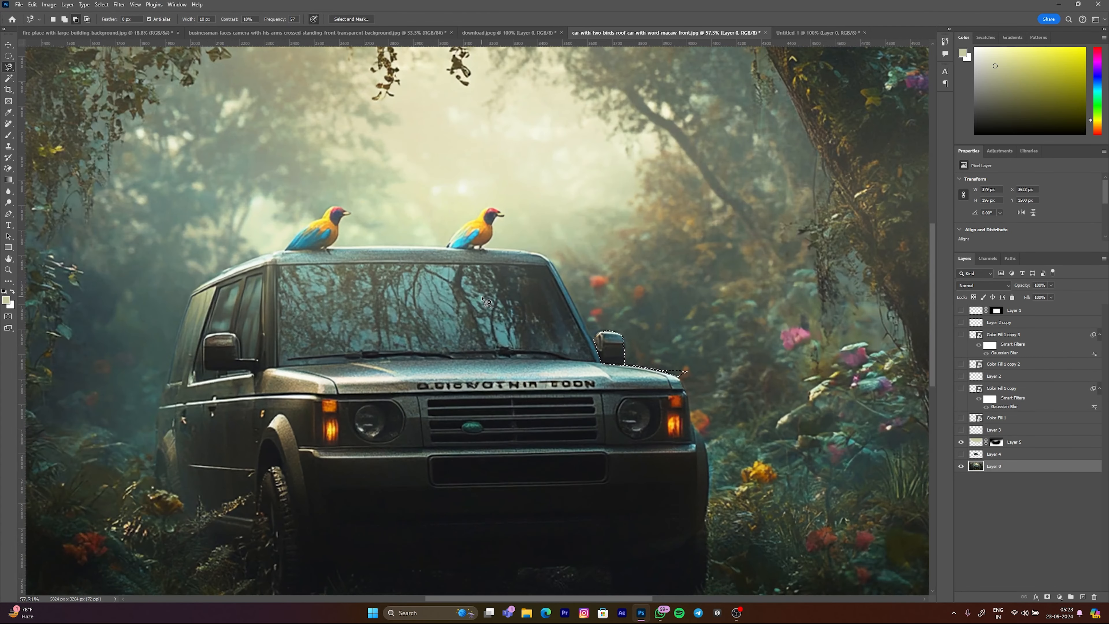
{"action": "scroll", "coordinate": [485, 301], "scroll_direction": "down", "scroll_amount": 5}
{"action": "scroll", "coordinate": [366, 384], "scroll_direction": "up", "scroll_amount": 2}
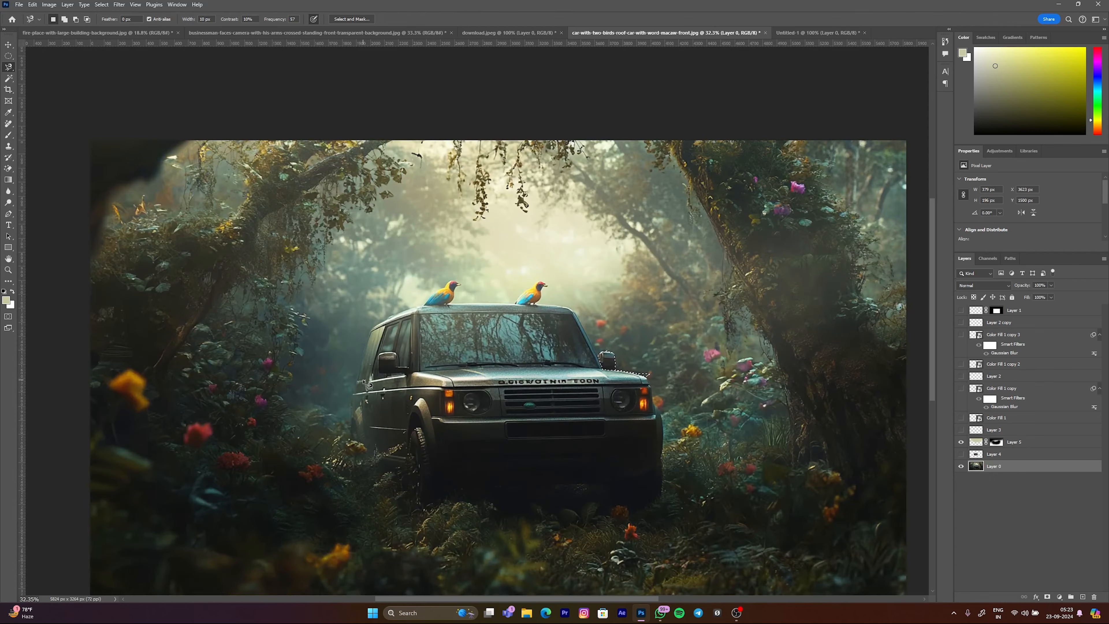
{"action": "left_click", "coordinate": [982, 442], "text": "ctrl"}
{"action": "left_click", "coordinate": [973, 446]}
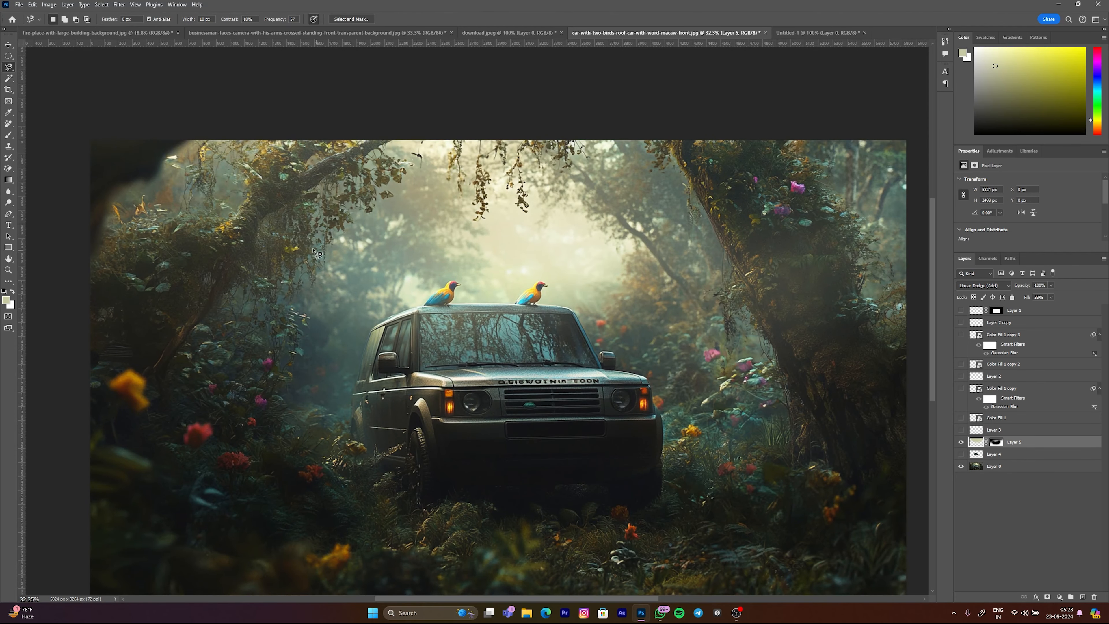
{"action": "scroll", "coordinate": [314, 249], "scroll_direction": "down", "scroll_amount": 1}
{"action": "left_click", "coordinate": [8, 79]}
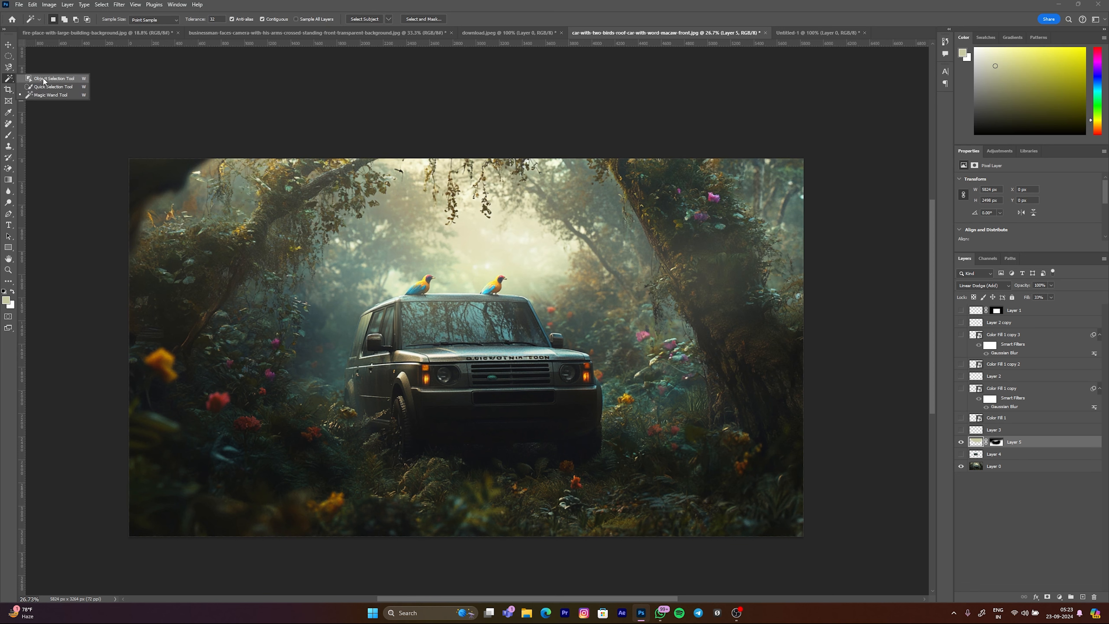
{"action": "left_click", "coordinate": [48, 95]}
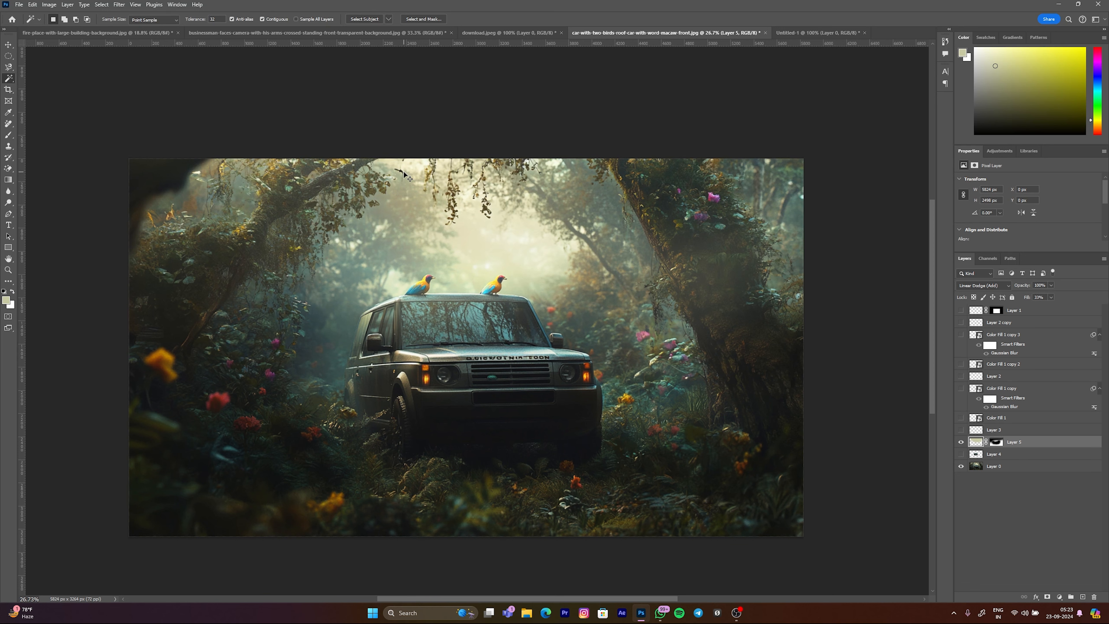
{"action": "key", "text": "v"}
{"action": "left_click", "coordinate": [411, 131]}
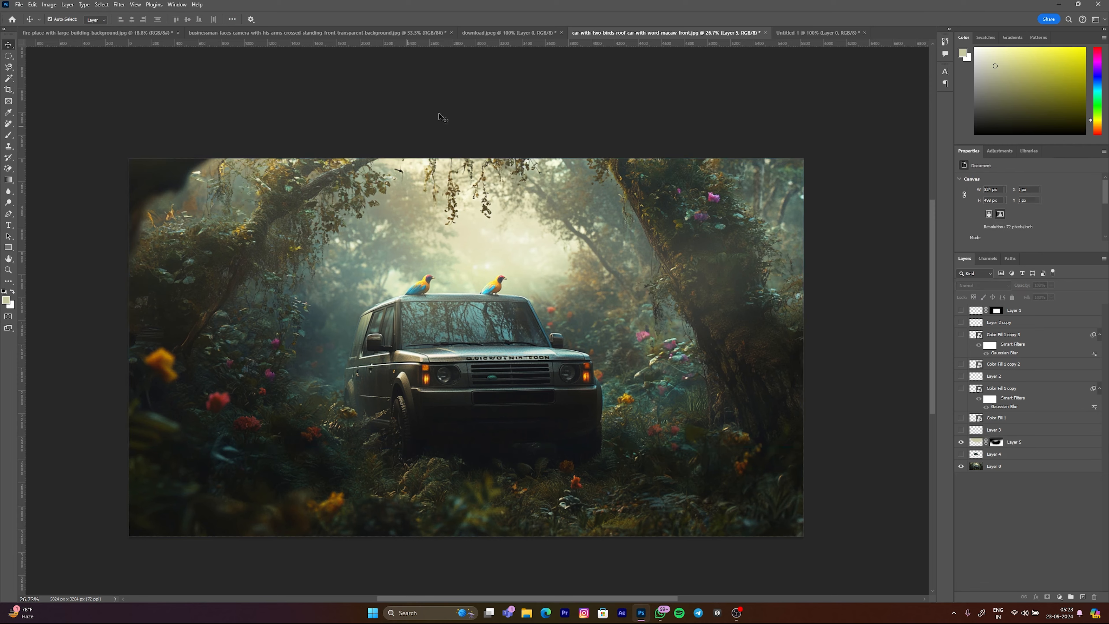
Step: Switch to the businessman portrait document, duplicate Layer 0, and keep the original hidden
{"action": "left_click", "coordinate": [482, 34]}
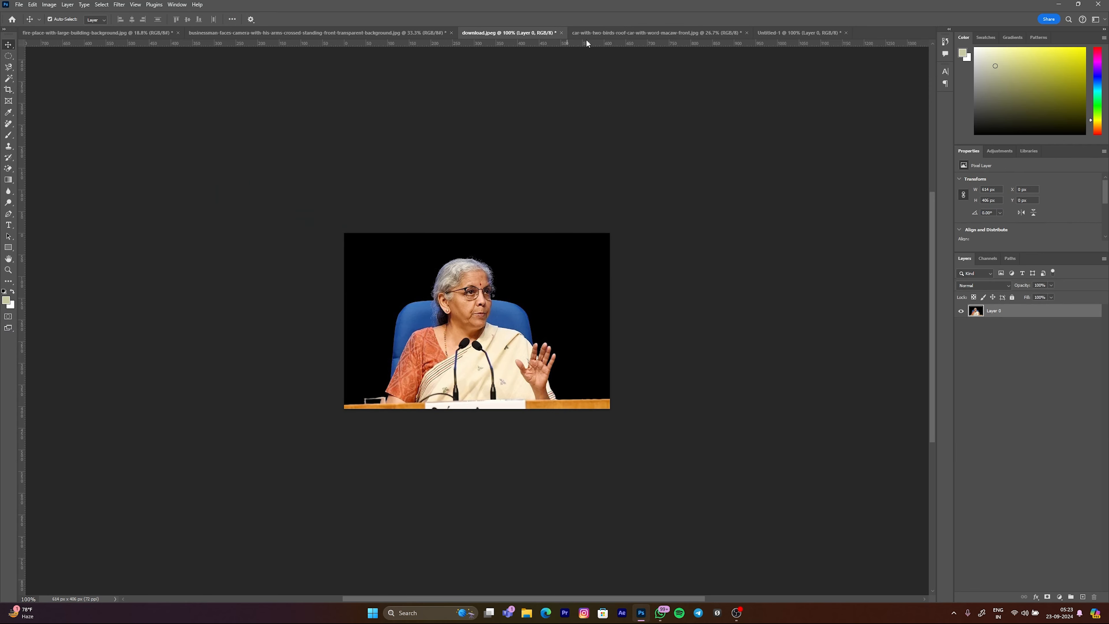
{"action": "left_click", "coordinate": [300, 32]}
{"action": "left_click", "coordinate": [325, 72]}
{"action": "scroll", "coordinate": [543, 238], "scroll_direction": "down", "scroll_amount": 3}
{"action": "scroll", "coordinate": [467, 237], "scroll_direction": "up", "scroll_amount": 2}
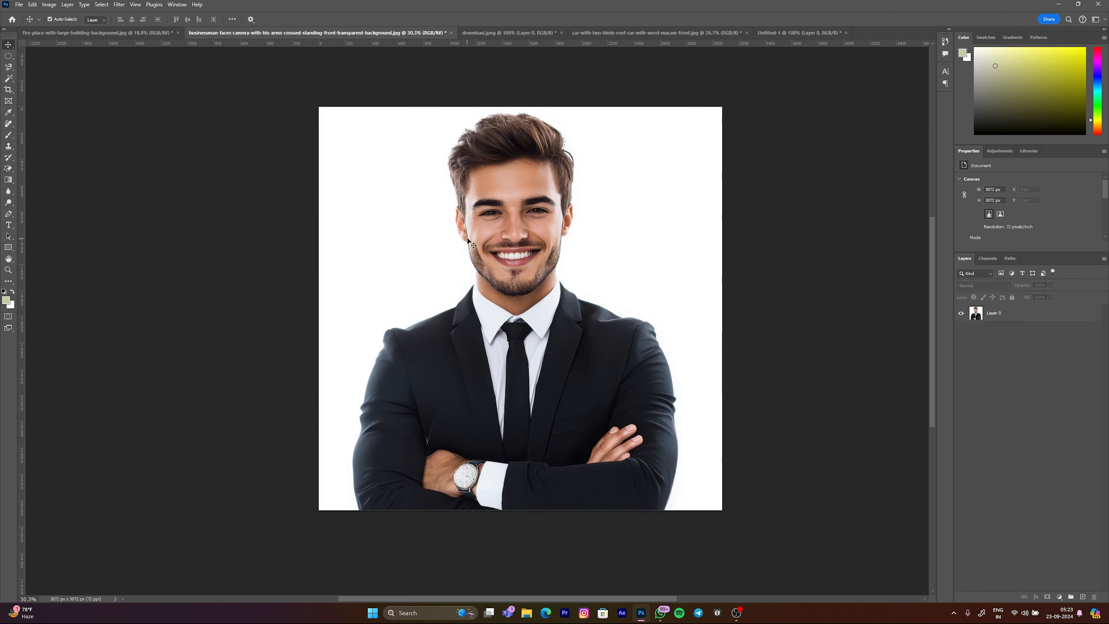
{"action": "left_click", "coordinate": [967, 313]}
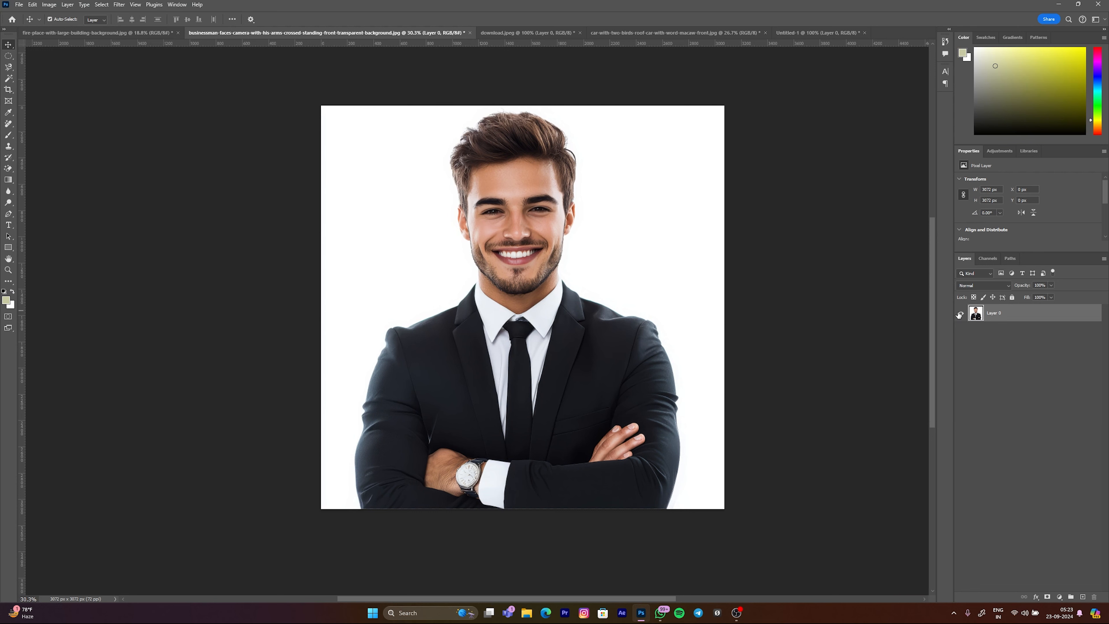
{"action": "key", "text": "ctrl+j"}
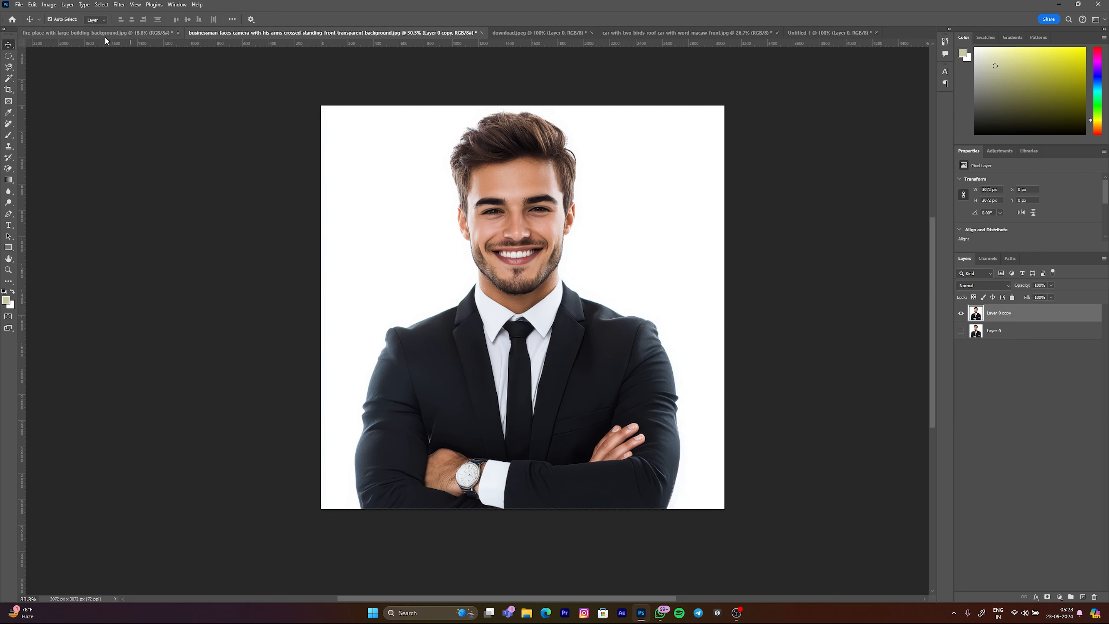
Step: Try Select Subject on Layer 0 copy, mask out the white background, and undo the mask
{"action": "left_click", "coordinate": [8, 78]}
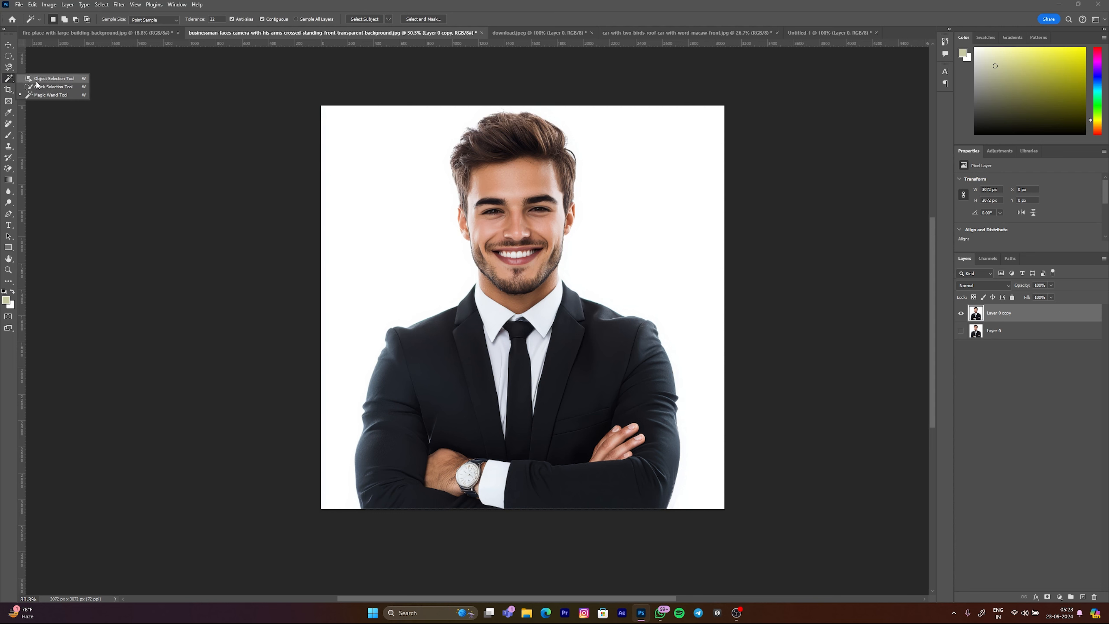
{"action": "left_click", "coordinate": [37, 86]}
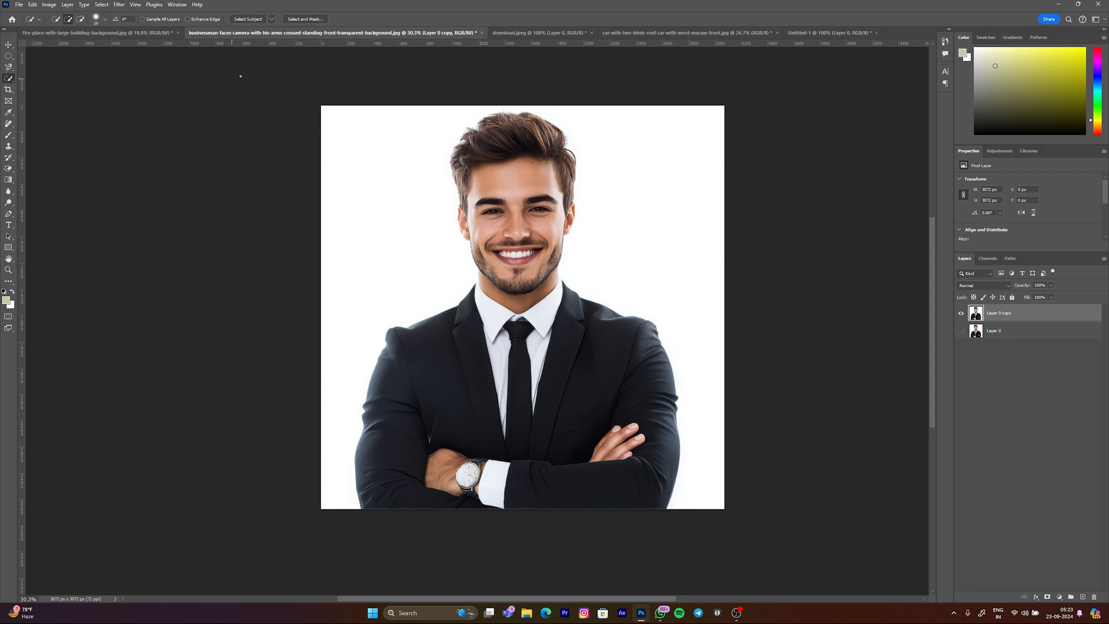
{"action": "left_click", "coordinate": [246, 20]}
{"action": "scroll", "coordinate": [498, 175], "scroll_direction": "up", "scroll_amount": 8}
{"action": "scroll", "coordinate": [542, 240], "scroll_direction": "down", "scroll_amount": 7}
{"action": "scroll", "coordinate": [544, 240], "scroll_direction": "down", "scroll_amount": 1}
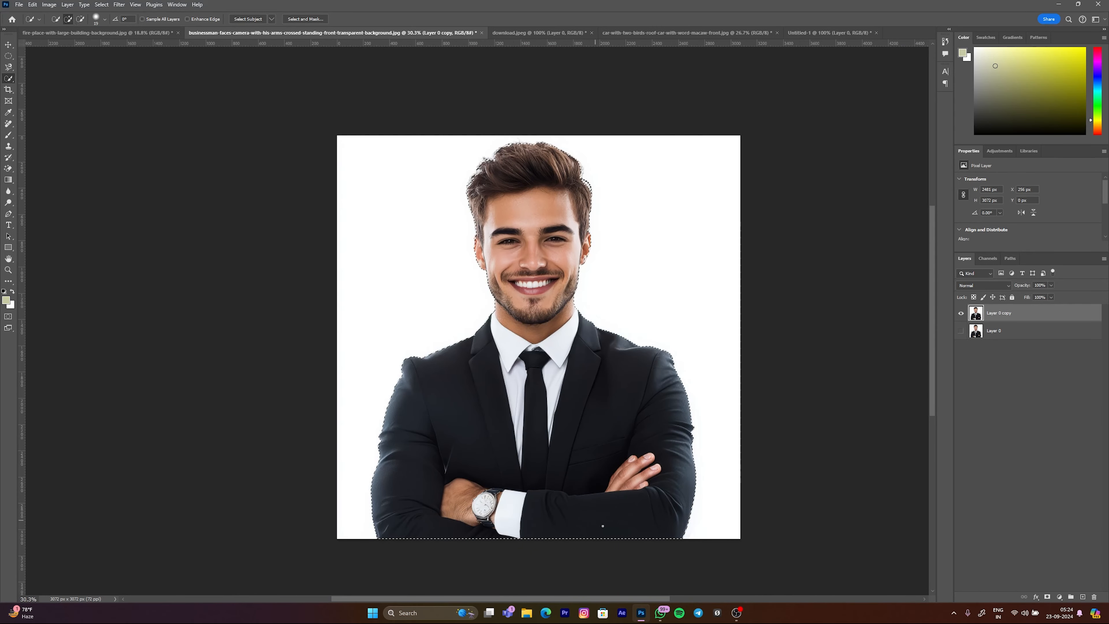
{"action": "left_click", "coordinate": [1047, 598]}
{"action": "scroll", "coordinate": [552, 292], "scroll_direction": "up", "scroll_amount": 2}
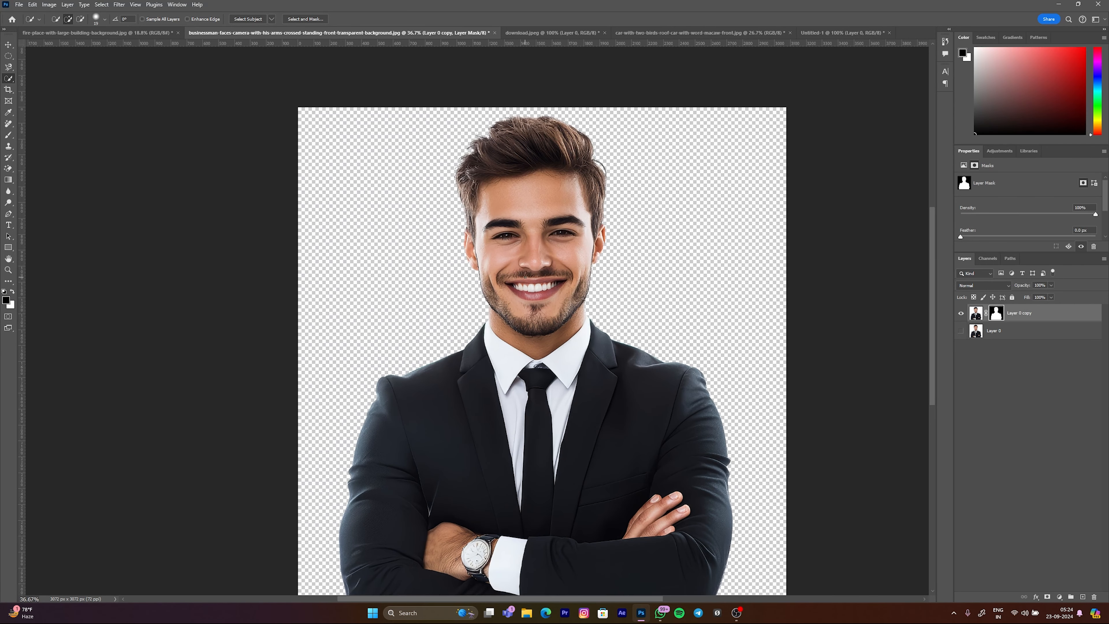
{"action": "key", "text": "ctrl+z"}
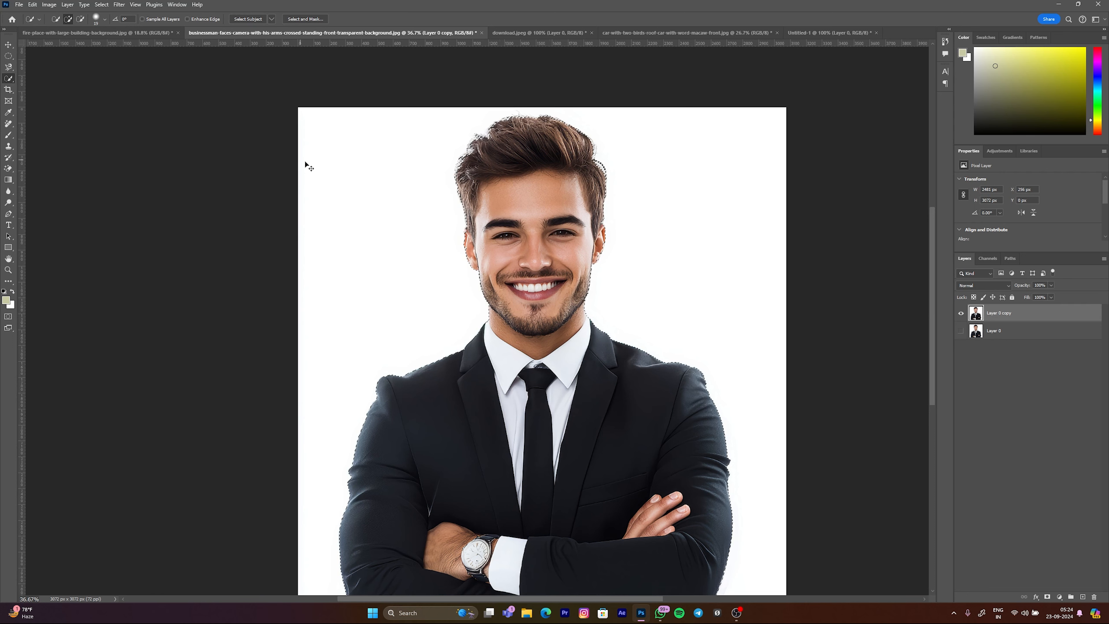
Step: Select the whole businessman on Layer 0 copy with the Object Selection tool
{"action": "right_click", "coordinate": [9, 81]}
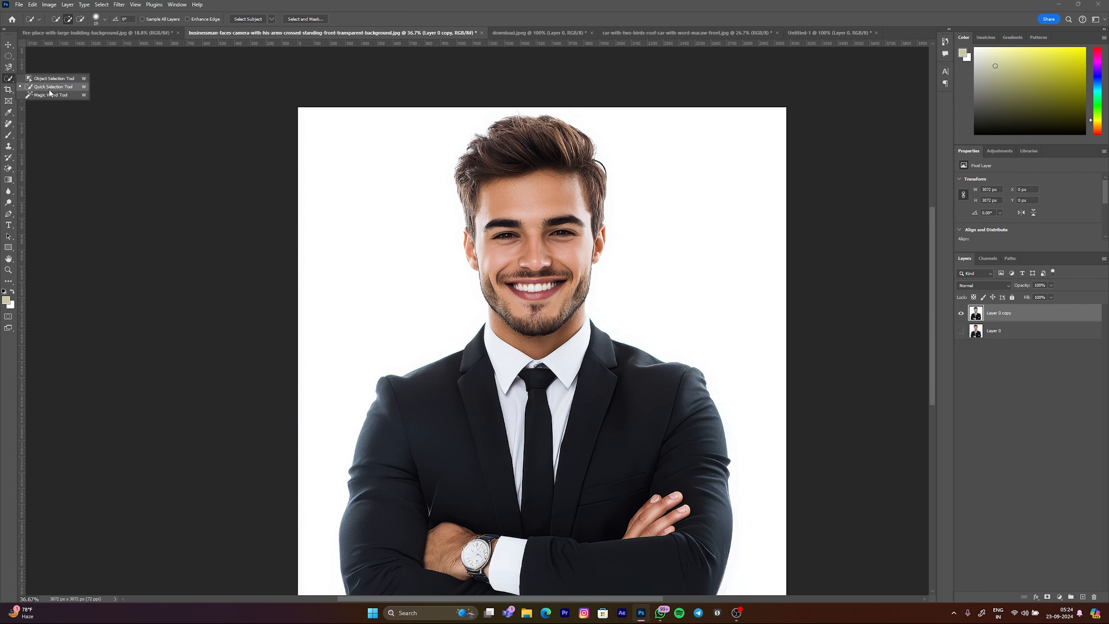
{"action": "left_click", "coordinate": [38, 79]}
{"action": "scroll", "coordinate": [481, 179], "scroll_direction": "down", "scroll_amount": 4}
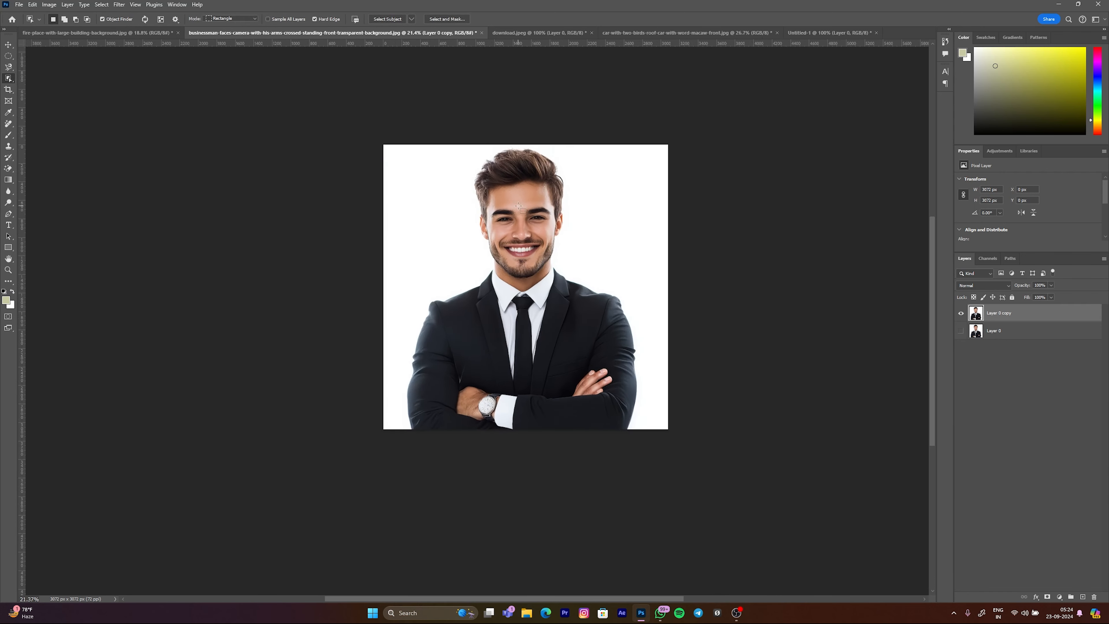
{"action": "left_click_drag", "start_coordinate": [511, 200], "coordinate": [508, 199]}
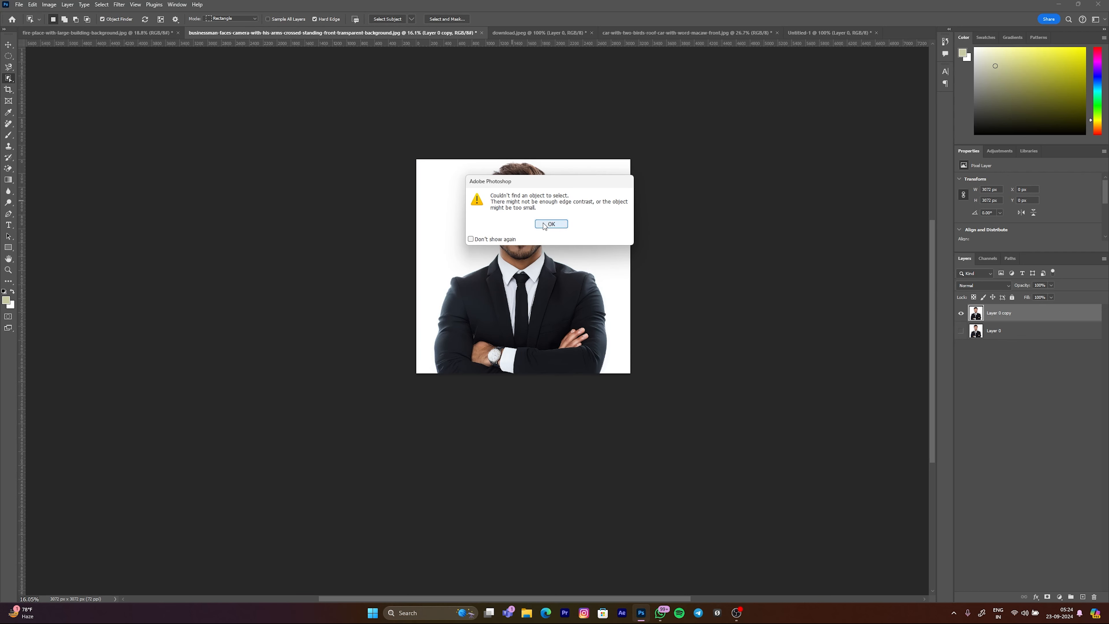
{"action": "left_click", "coordinate": [550, 224]}
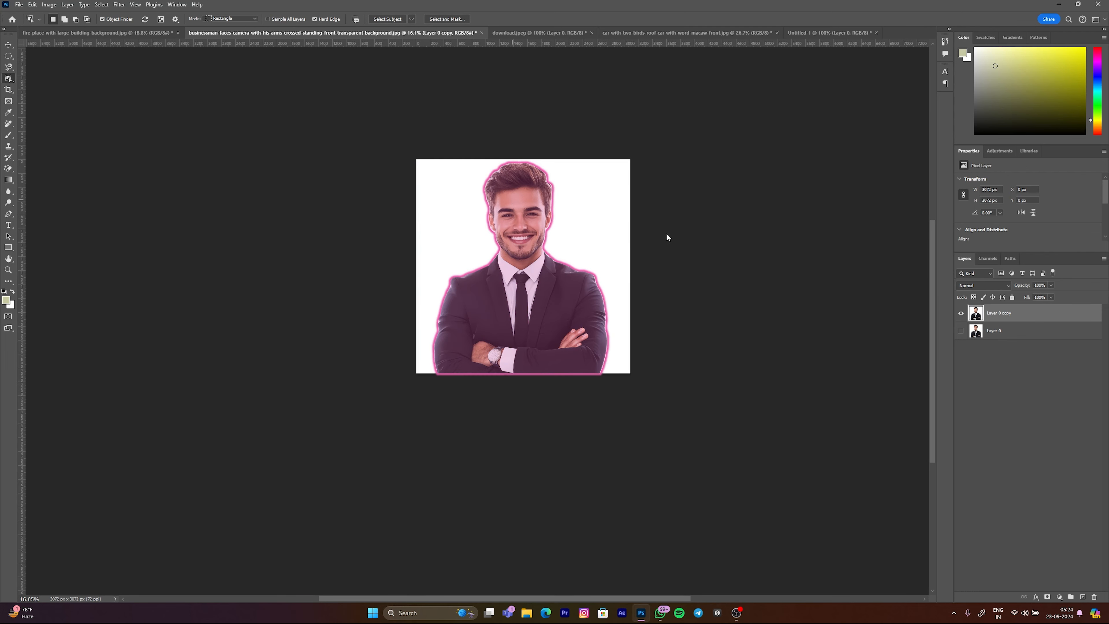
Step: Try masking out the white background with the Object Selection result on Layer 0 copy, and undo the mask
{"action": "left_click", "coordinate": [524, 239]}
{"action": "left_click", "coordinate": [1048, 597]}
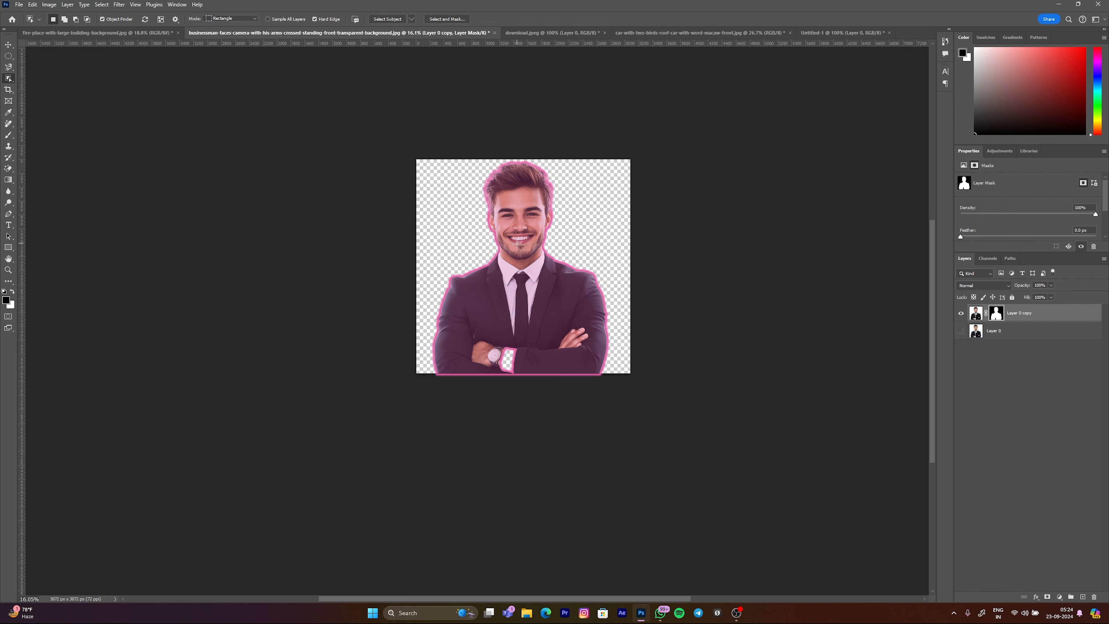
{"action": "scroll", "coordinate": [500, 230], "scroll_direction": "up", "scroll_amount": 4}
{"action": "key", "text": "ctrl+z"}
Step: Select the white background with the Magic Wand, try a layer mask from it on Layer 0 copy, and undo the mask
{"action": "right_click", "coordinate": [9, 79]}
{"action": "left_click", "coordinate": [40, 95]}
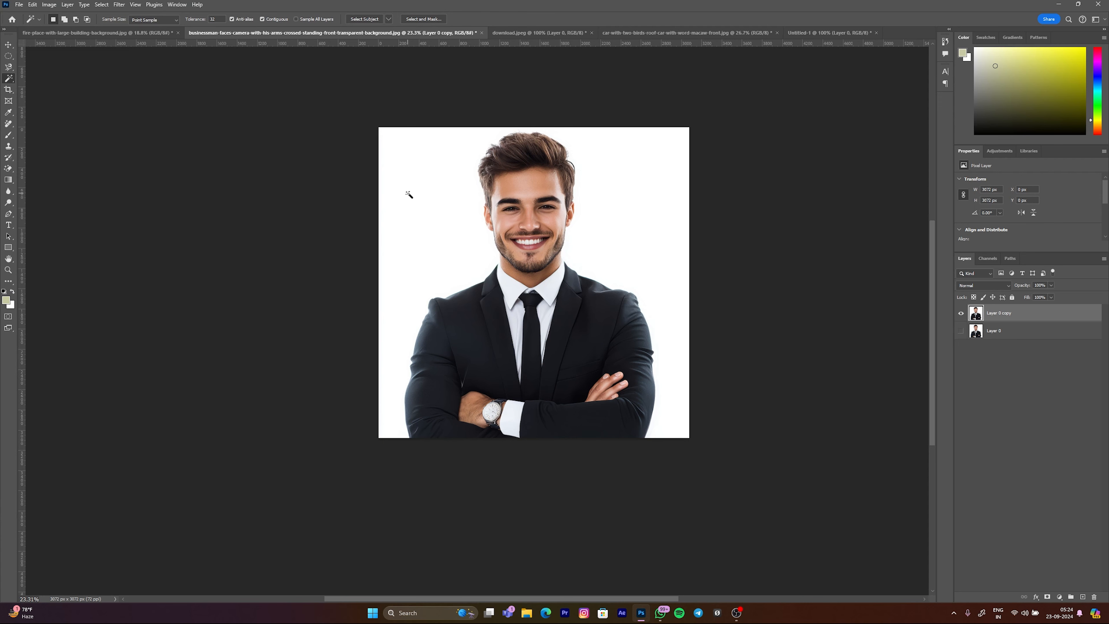
{"action": "left_click", "coordinate": [620, 233]}
{"action": "scroll", "coordinate": [503, 263], "scroll_direction": "up", "scroll_amount": 3}
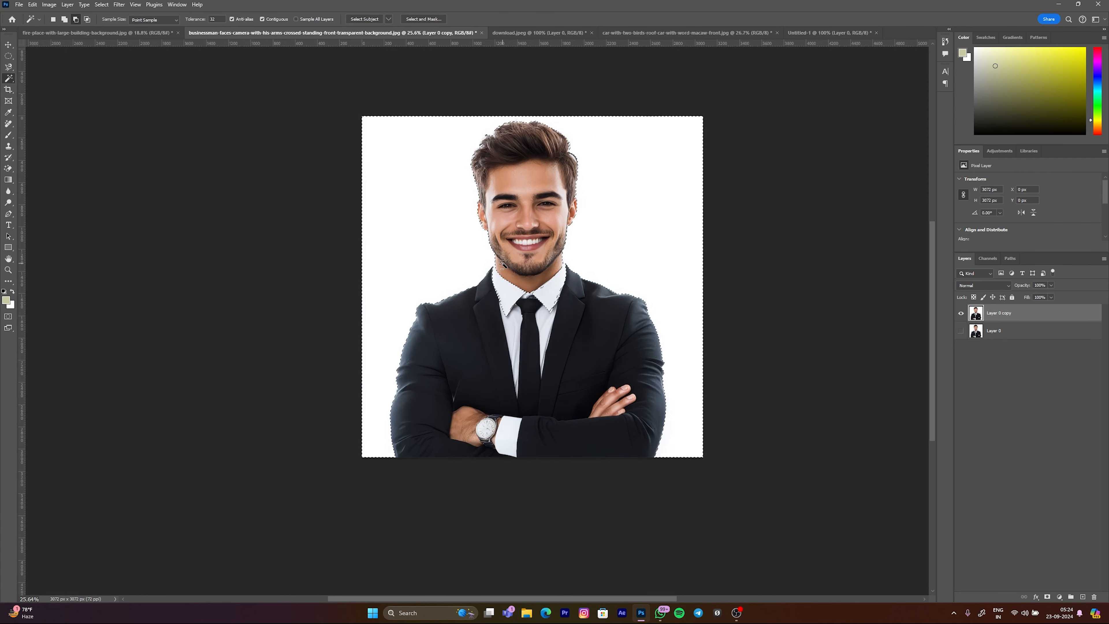
{"action": "left_click", "coordinate": [1047, 597]}
{"action": "scroll", "coordinate": [552, 311], "scroll_direction": "down", "scroll_amount": 3}
{"action": "scroll", "coordinate": [553, 309], "scroll_direction": "down", "scroll_amount": 1}
{"action": "scroll", "coordinate": [510, 262], "scroll_direction": "up", "scroll_amount": 2}
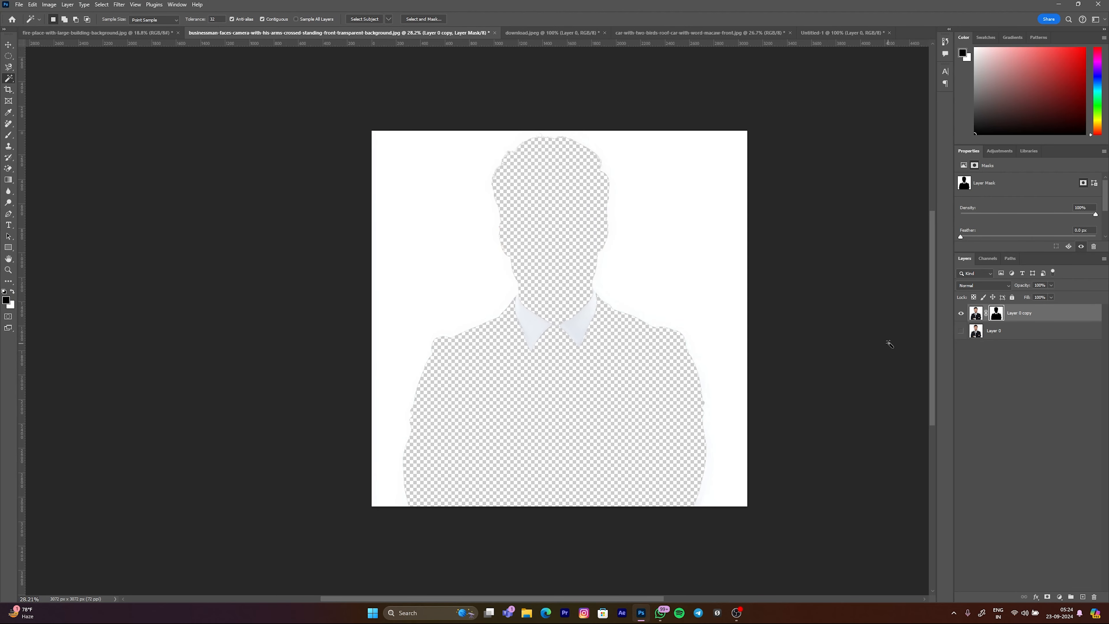
{"action": "key", "text": "ctrl+z"}
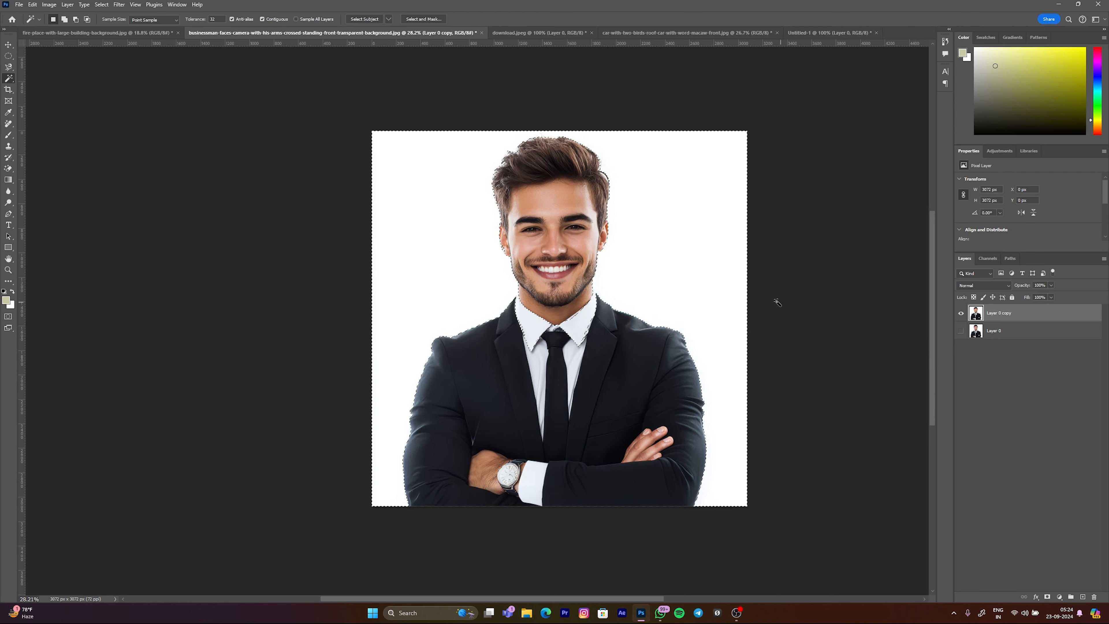
Step: Invert the Magic Wand selection, try it as a mask on Layer 0 copy, and remove both the mask and the selection
{"action": "key", "text": "ctrl+shift+i"}
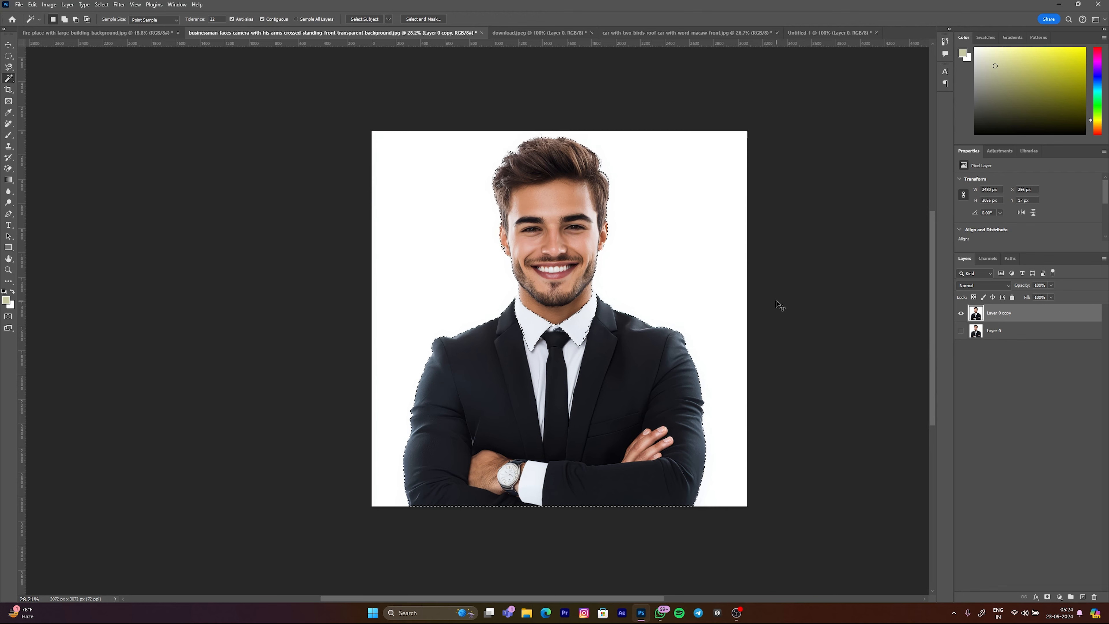
{"action": "left_click", "coordinate": [1048, 597]}
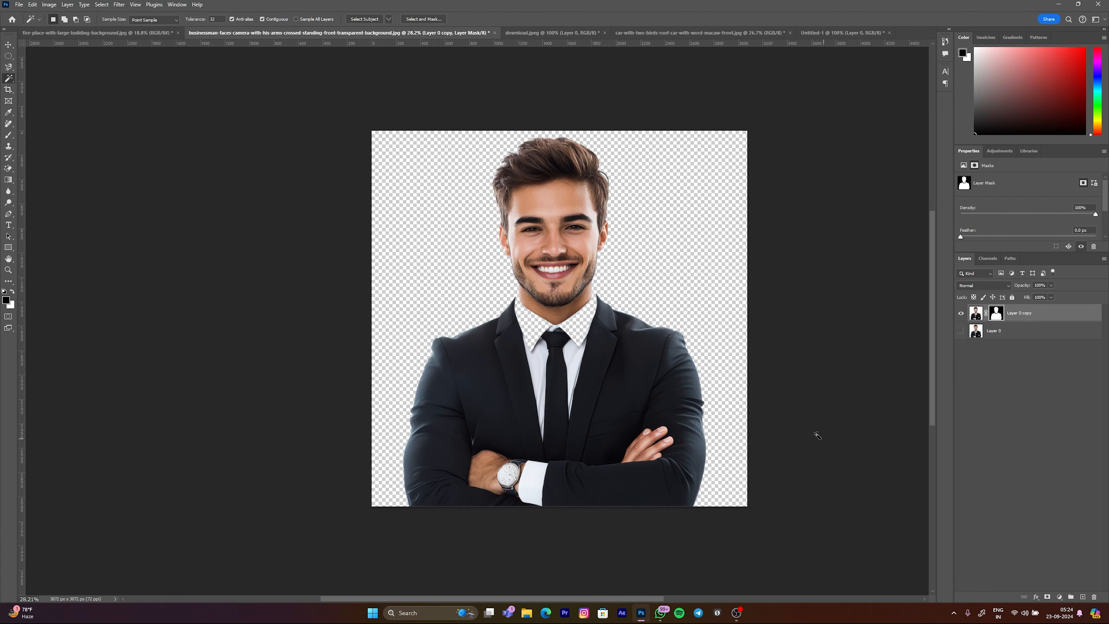
{"action": "scroll", "coordinate": [579, 279], "scroll_direction": "down", "scroll_amount": 5}
{"action": "scroll", "coordinate": [539, 273], "scroll_direction": "up", "scroll_amount": 5}
{"action": "scroll", "coordinate": [538, 273], "scroll_direction": "up", "scroll_amount": 5}
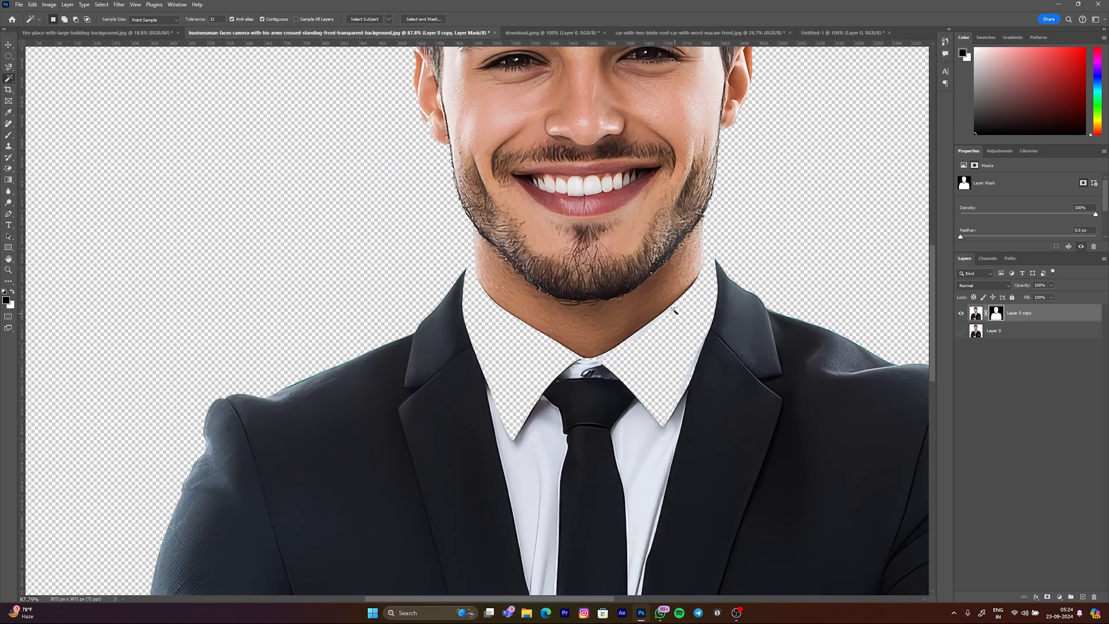
{"action": "scroll", "coordinate": [601, 381], "scroll_direction": "down", "scroll_amount": 5}
{"action": "key", "text": "ctrl+z"}
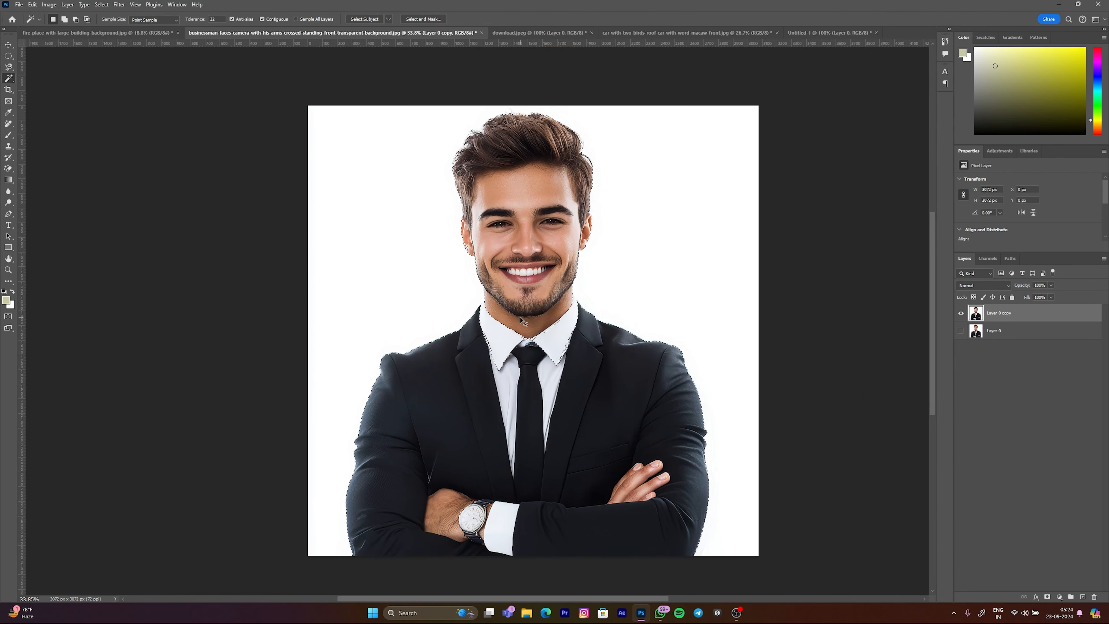
{"action": "scroll", "coordinate": [588, 246], "scroll_direction": "down", "scroll_amount": 2}
{"action": "scroll", "coordinate": [576, 217], "scroll_direction": "up", "scroll_amount": 3}
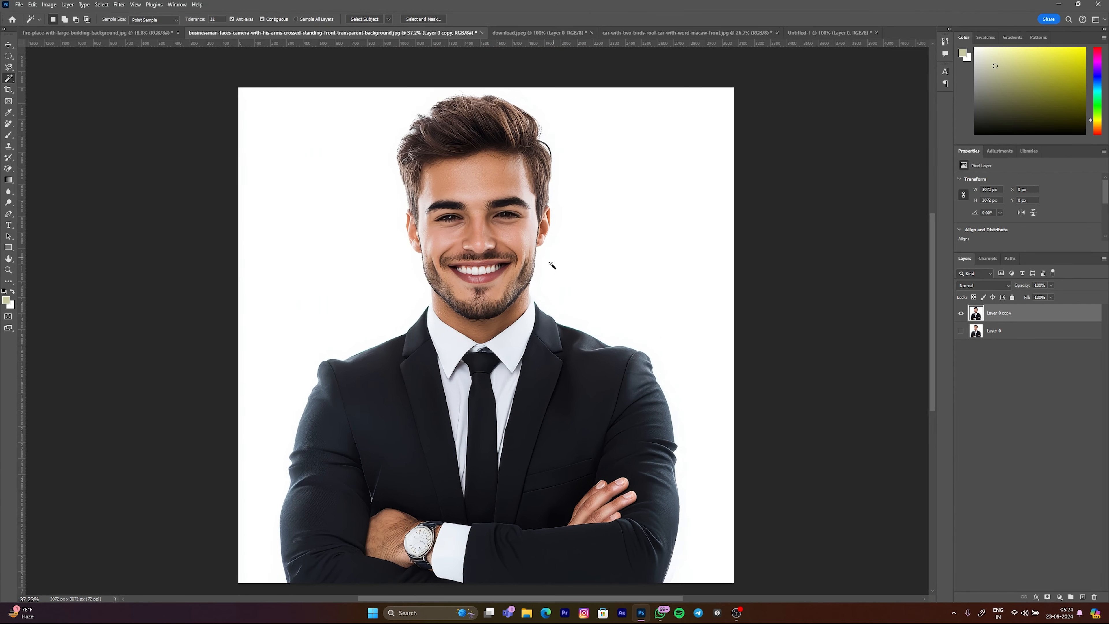
{"action": "scroll", "coordinate": [556, 282], "scroll_direction": "down", "scroll_amount": 2}
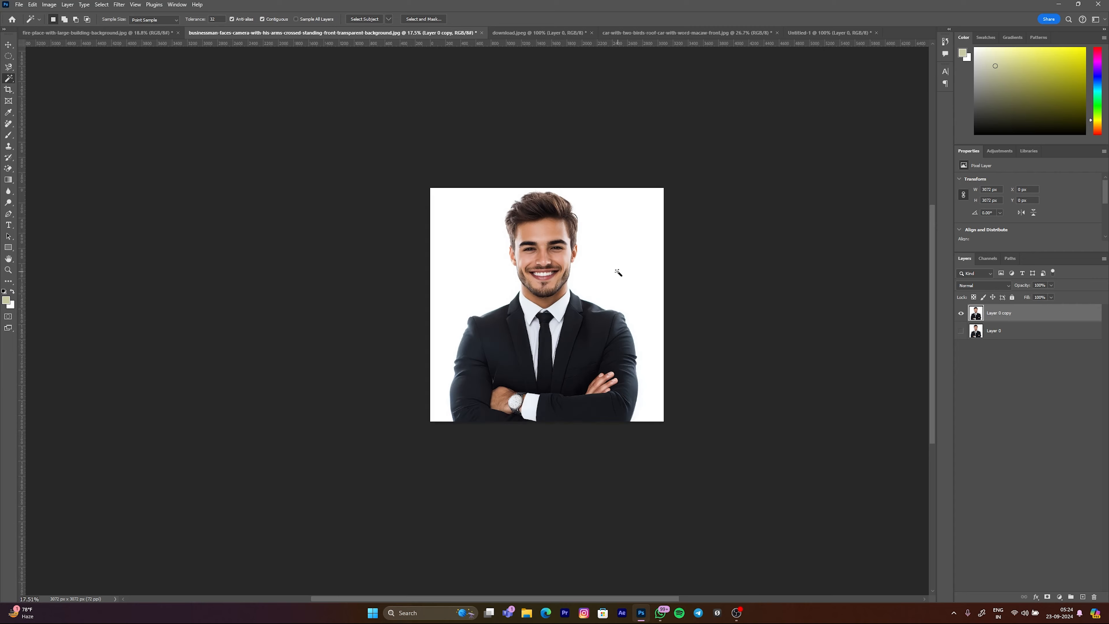
{"action": "scroll", "coordinate": [549, 268], "scroll_direction": "up", "scroll_amount": 1}
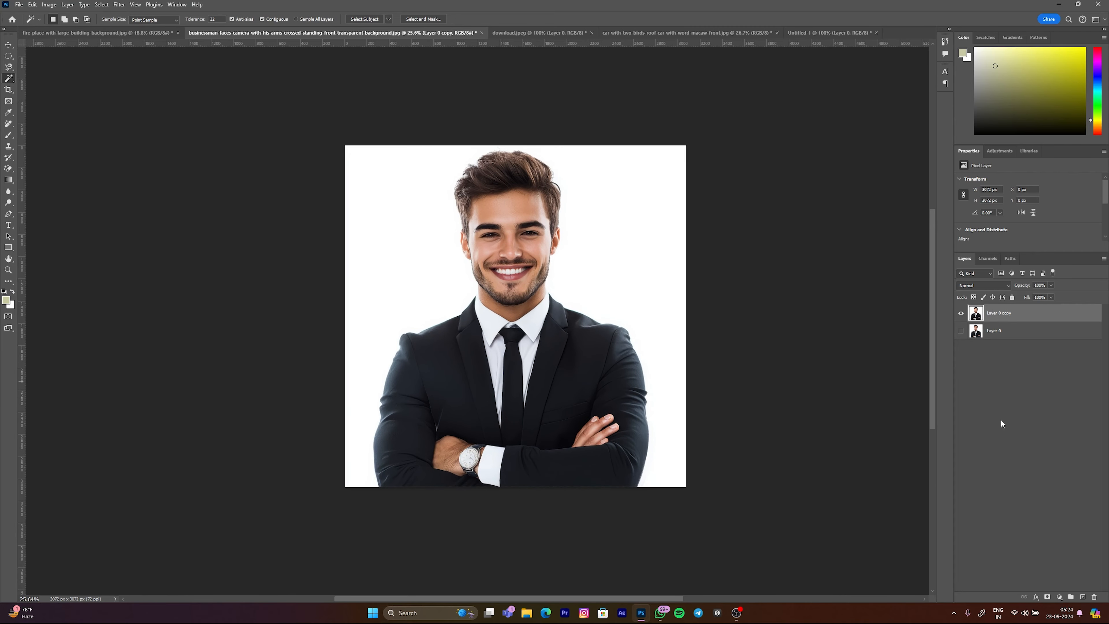
Step: Select the businessman using Select Subject with the Quick Selection tool, and open Select and Mask
{"action": "right_click", "coordinate": [8, 78]}
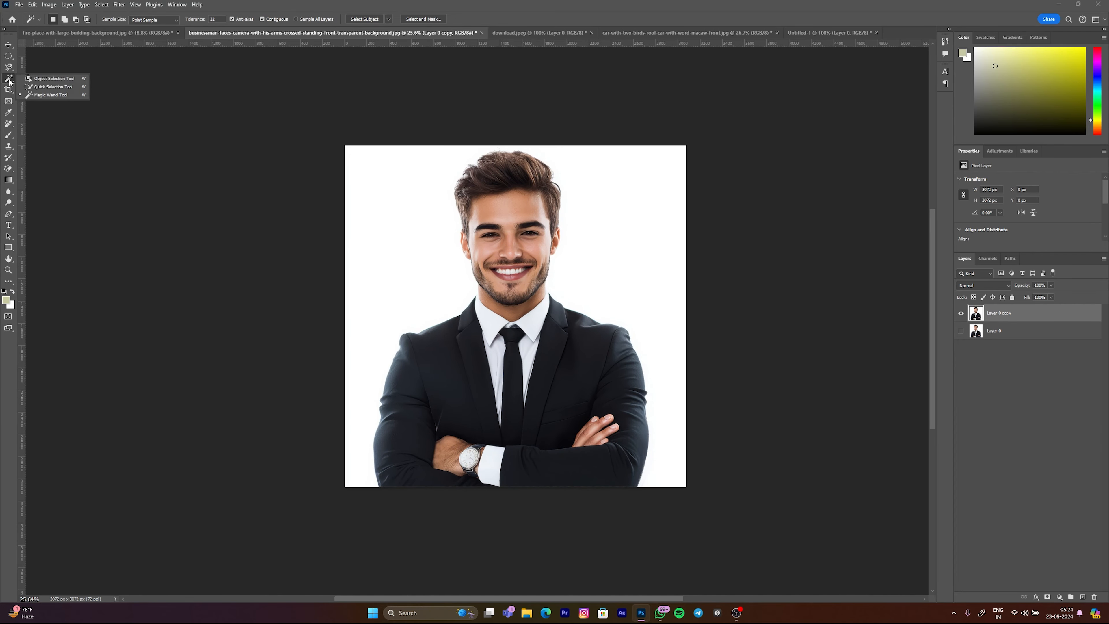
{"action": "left_click", "coordinate": [50, 86]}
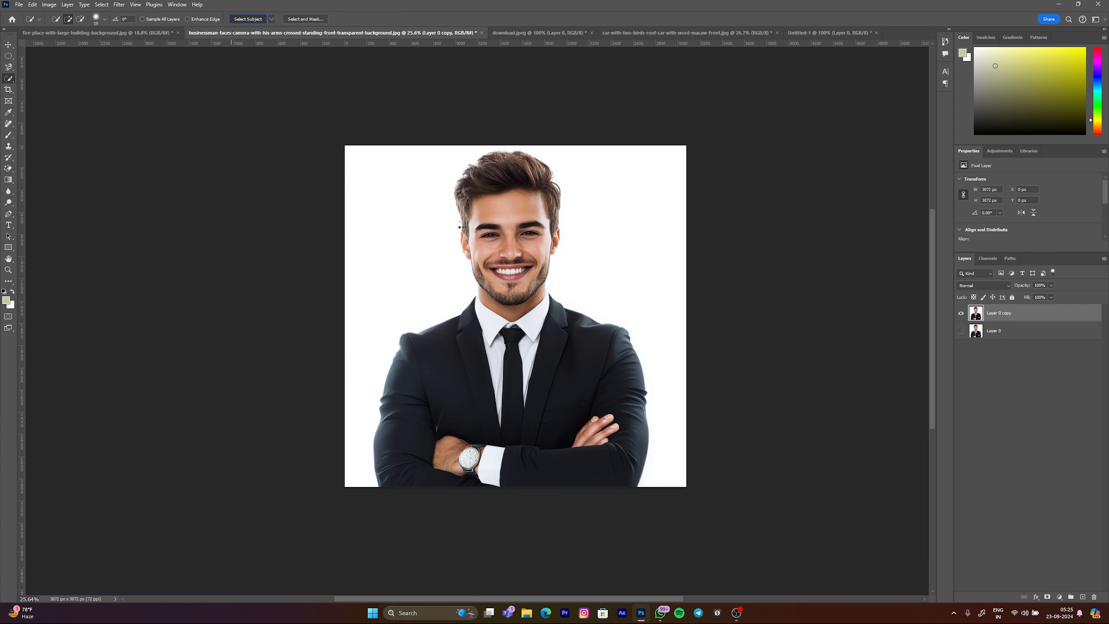
{"action": "left_click", "coordinate": [248, 19]}
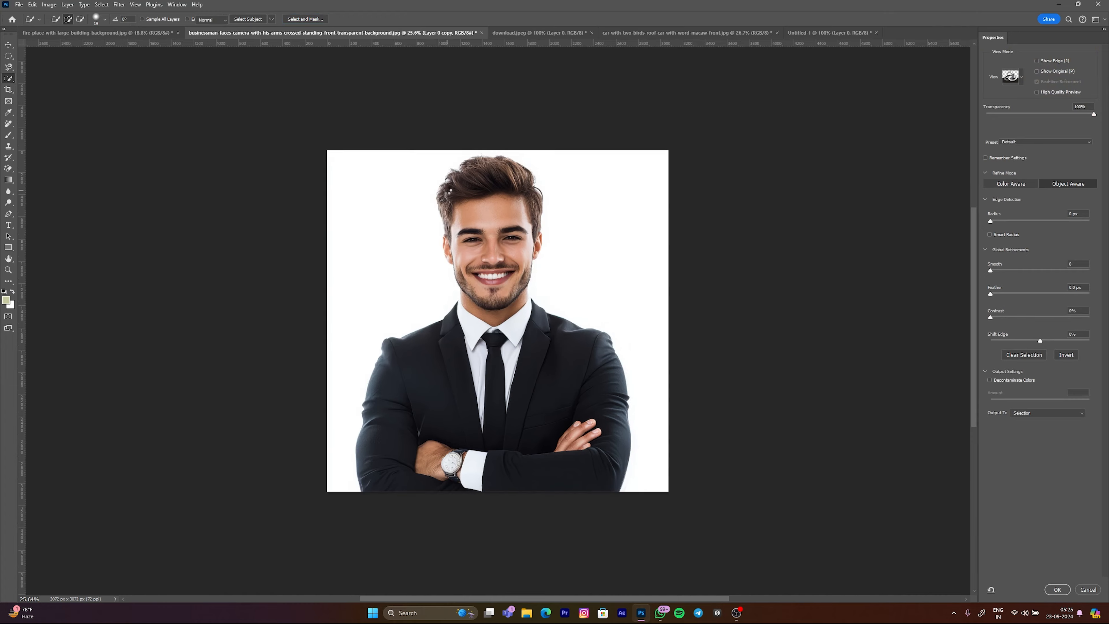
Step: Refine the selection edge along the hair and ear on the image's left side of the face with the Refine Edge Brush
{"action": "scroll", "coordinate": [443, 178], "scroll_direction": "up", "scroll_amount": 15}
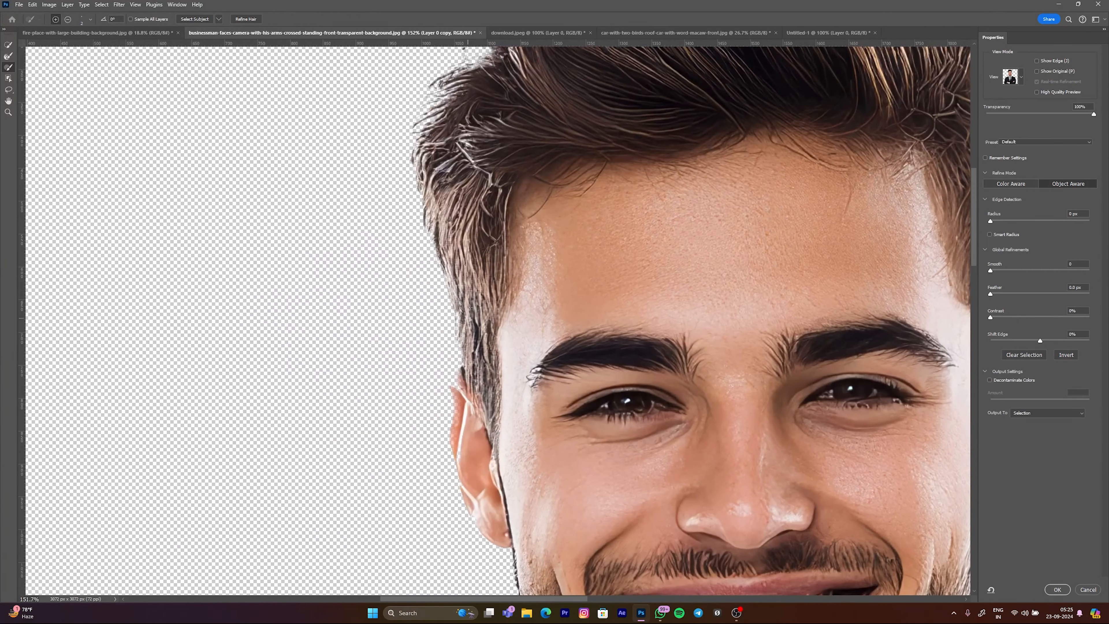
{"action": "scroll", "coordinate": [483, 326], "scroll_direction": "up", "scroll_amount": 9}
{"action": "mouse_move", "coordinate": [482, 324]}
{"action": "left_mouse_down"}
{"action": "mouse_move", "coordinate": [494, 325]}
{"action": "mouse_move", "coordinate": [450, 302]}
{"action": "left_mouse_up"}
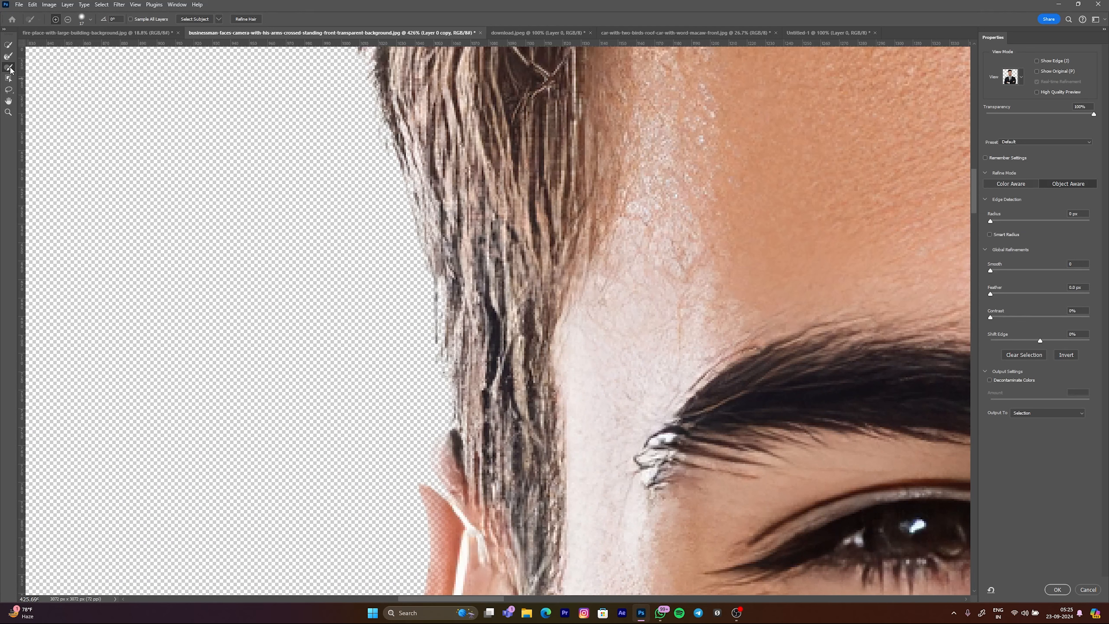
{"action": "left_click_drag", "start_coordinate": [455, 272], "coordinate": [457, 275]}
{"action": "mouse_move", "coordinate": [413, 157]}
{"action": "left_mouse_down"}
{"action": "mouse_move", "coordinate": [454, 306]}
{"action": "mouse_move", "coordinate": [459, 376]}
{"action": "mouse_move", "coordinate": [453, 516]}
{"action": "left_mouse_up"}
{"action": "scroll", "coordinate": [479, 309], "scroll_direction": "down", "scroll_amount": 5}
{"action": "mouse_move", "coordinate": [446, 298]}
{"action": "left_mouse_down"}
{"action": "mouse_move", "coordinate": [419, 393]}
{"action": "mouse_move", "coordinate": [448, 520]}
{"action": "left_mouse_up"}
{"action": "scroll", "coordinate": [501, 389], "scroll_direction": "down", "scroll_amount": 3}
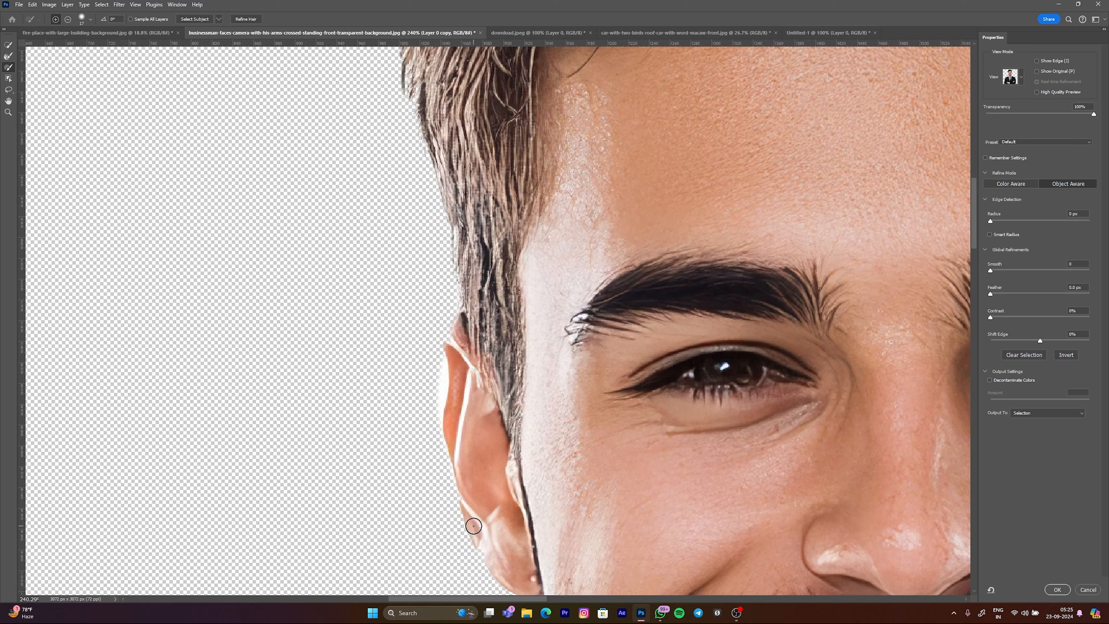
{"action": "scroll", "coordinate": [485, 439], "scroll_direction": "down", "scroll_amount": 7}
{"action": "scroll", "coordinate": [549, 313], "scroll_direction": "up", "scroll_amount": 5}
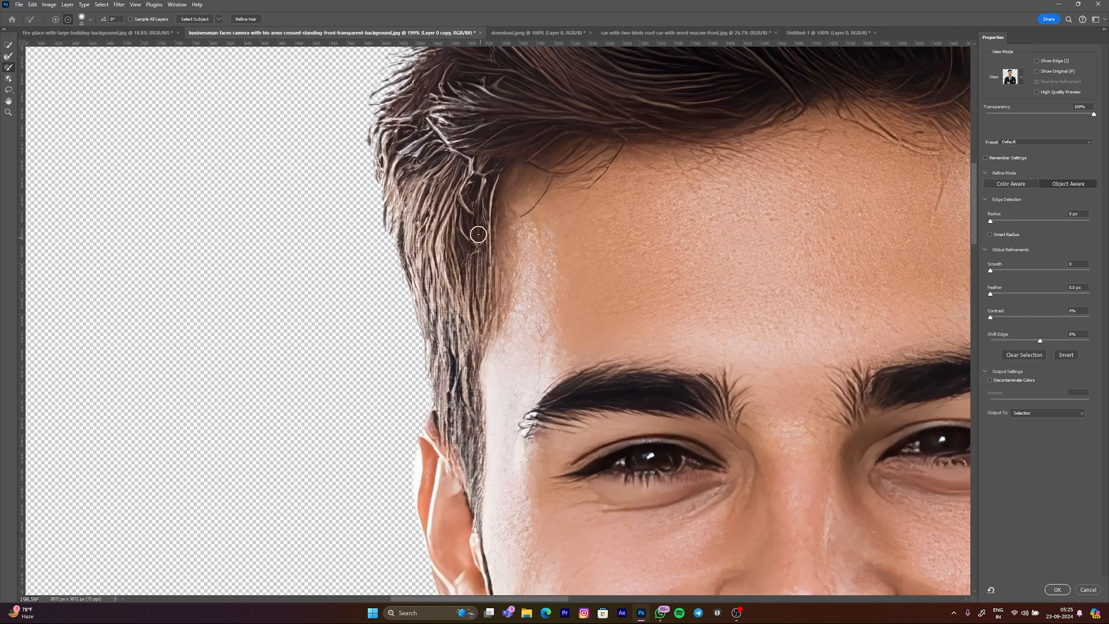
Step: Brush over the hair edge across the top of the head with an enlarged Refine Edge Brush
{"action": "mouse_move", "coordinate": [439, 140]}
{"action": "left_mouse_down"}
{"action": "mouse_move", "coordinate": [427, 452]}
{"action": "mouse_move", "coordinate": [434, 362]}
{"action": "left_mouse_up"}
{"action": "left_click_drag", "start_coordinate": [464, 285], "coordinate": [418, 350]}
{"action": "left_click_drag", "start_coordinate": [821, 164], "coordinate": [584, 226]}
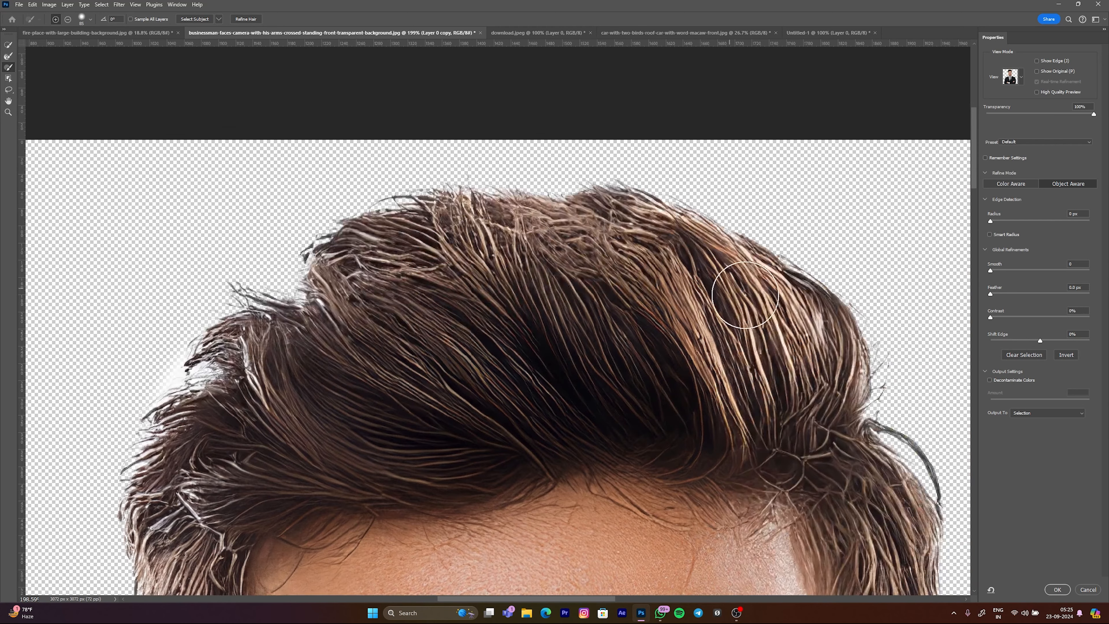
{"action": "left_click_drag", "start_coordinate": [649, 250], "coordinate": [635, 250], "text": "alt"}
{"action": "mouse_move", "coordinate": [802, 300]}
{"action": "left_mouse_down"}
{"action": "mouse_move", "coordinate": [758, 264]}
{"action": "mouse_move", "coordinate": [633, 216]}
{"action": "mouse_move", "coordinate": [558, 212]}
{"action": "mouse_move", "coordinate": [387, 215]}
{"action": "mouse_move", "coordinate": [349, 229]}
{"action": "mouse_move", "coordinate": [322, 277]}
{"action": "left_mouse_up"}
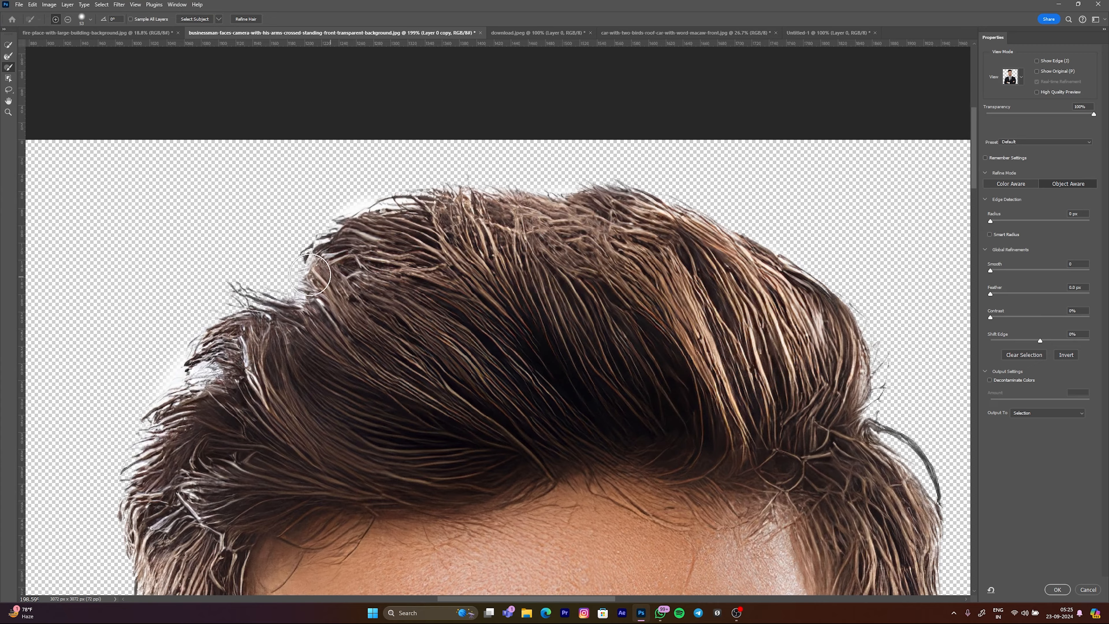
{"action": "scroll", "coordinate": [514, 284], "scroll_direction": "down", "scroll_amount": 7}
{"action": "scroll", "coordinate": [623, 345], "scroll_direction": "up", "scroll_amount": 7}
{"action": "left_click_drag", "start_coordinate": [616, 323], "coordinate": [621, 323], "text": "alt"}
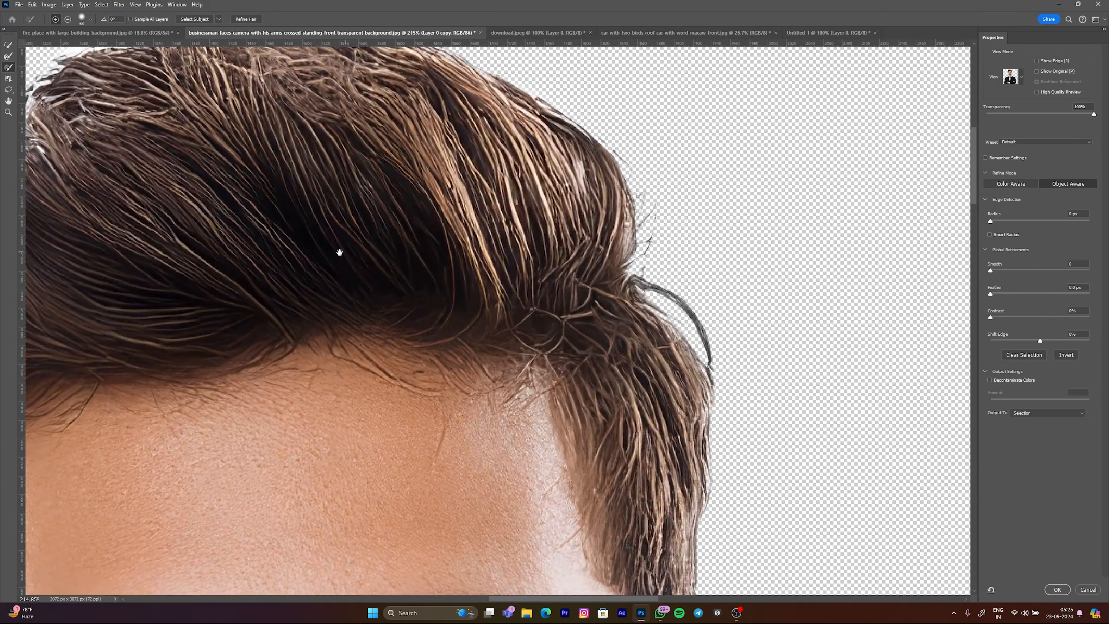
Step: Remove the white halo along the outer edge of the ear with a small Refine Edge Brush in subtract mode
{"action": "left_click_drag", "start_coordinate": [306, 253], "coordinate": [899, 342]}
{"action": "left_click_drag", "start_coordinate": [559, 475], "coordinate": [552, 81]}
{"action": "left_click_drag", "start_coordinate": [492, 470], "coordinate": [517, 393]}
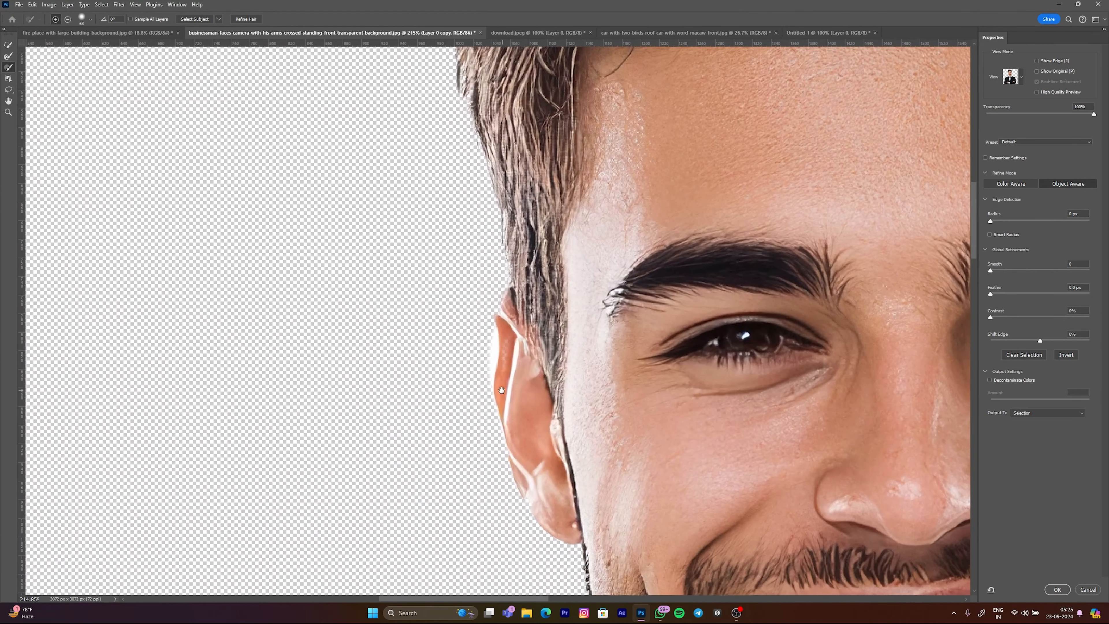
{"action": "scroll", "coordinate": [498, 379], "scroll_direction": "up", "scroll_amount": 4}
{"action": "mouse_move", "coordinate": [482, 352]}
{"action": "left_mouse_down", "text": "alt"}
{"action": "mouse_move", "coordinate": [452, 352]}
{"action": "mouse_move", "coordinate": [505, 352]}
{"action": "left_mouse_up", "text": "alt"}
{"action": "scroll", "coordinate": [474, 354], "scroll_direction": "up", "scroll_amount": 4}
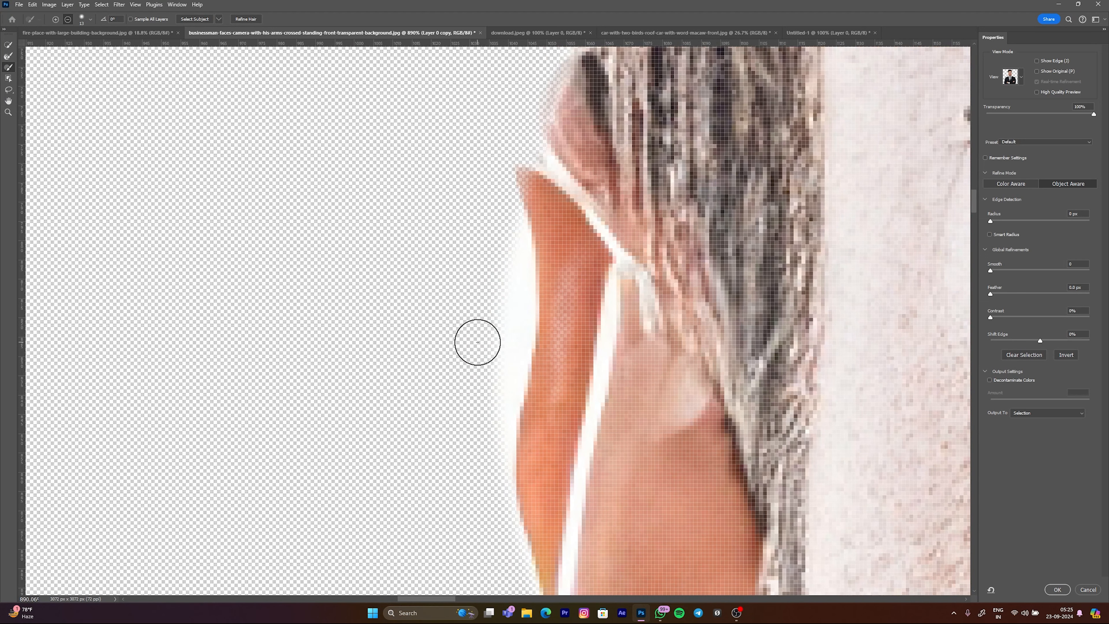
{"action": "left_click_drag", "start_coordinate": [493, 327], "coordinate": [531, 327], "text": "alt"}
{"action": "left_click_drag", "start_coordinate": [459, 327], "coordinate": [409, 330], "text": "alt"}
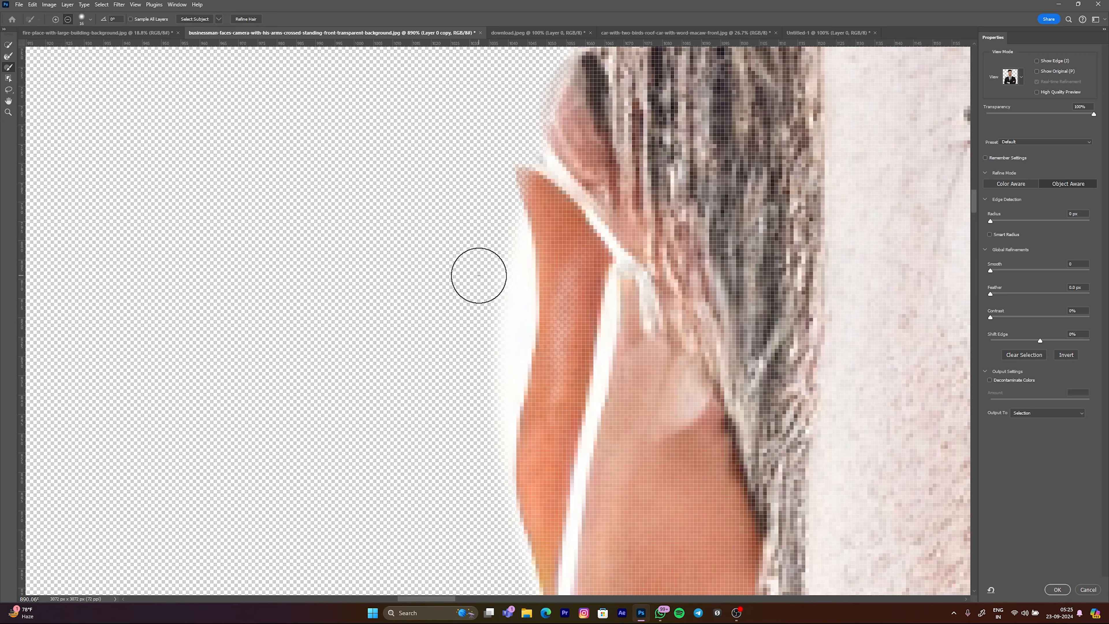
{"action": "scroll", "coordinate": [491, 269], "scroll_direction": "up", "scroll_amount": 2}
{"action": "left_click_drag", "start_coordinate": [476, 264], "coordinate": [469, 264], "text": "alt"}
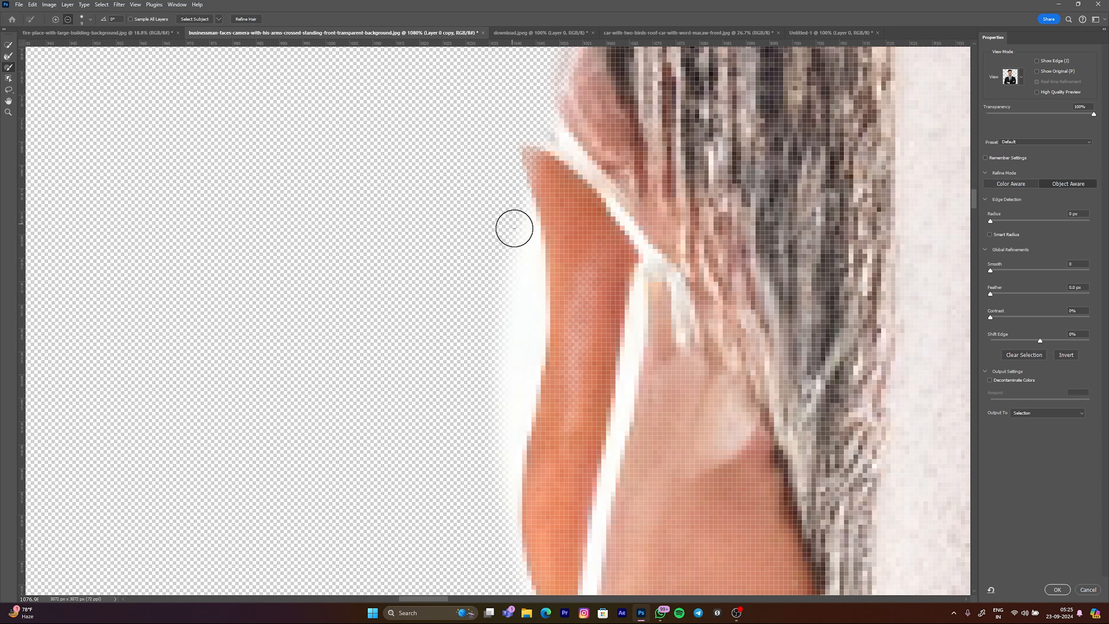
{"action": "left_click_drag", "start_coordinate": [520, 352], "coordinate": [498, 582]}
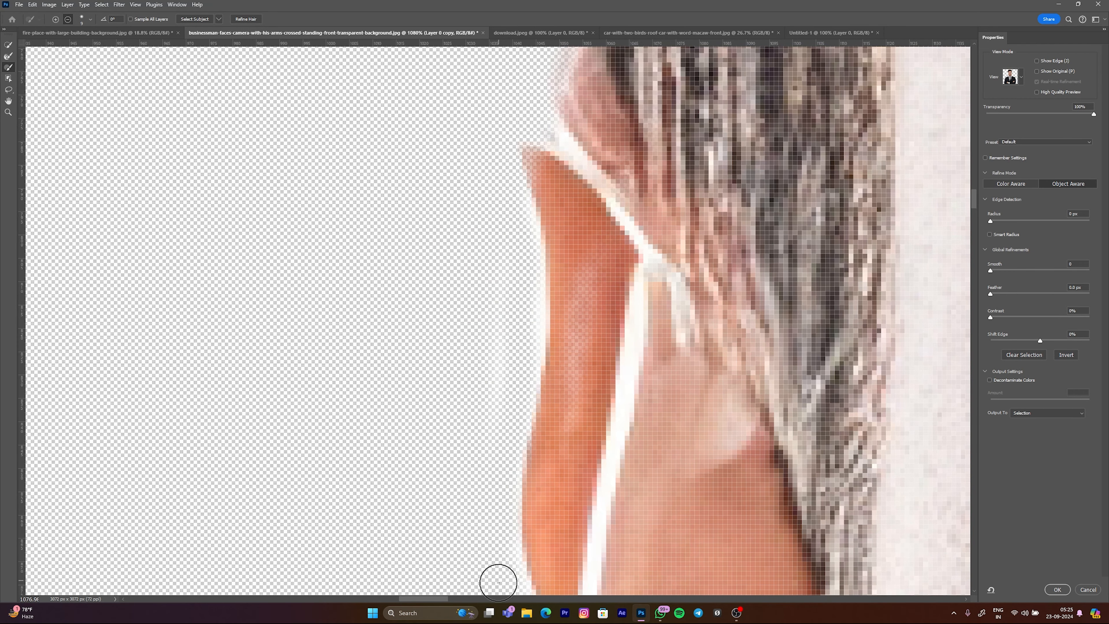
{"action": "scroll", "coordinate": [486, 467], "scroll_direction": "down", "scroll_amount": 8}
Step: Clean the white fringe along the upper-left hair edge with the Refine Edge Brush in subtract mode
{"action": "left_click_drag", "start_coordinate": [459, 288], "coordinate": [414, 545]}
{"action": "left_click_drag", "start_coordinate": [424, 197], "coordinate": [446, 581]}
{"action": "scroll", "coordinate": [450, 344], "scroll_direction": "up", "scroll_amount": 7}
{"action": "left_click_drag", "start_coordinate": [451, 344], "coordinate": [472, 345]}
{"action": "mouse_move", "coordinate": [530, 215]}
{"action": "left_mouse_down"}
{"action": "mouse_move", "coordinate": [524, 300]}
{"action": "mouse_move", "coordinate": [505, 347]}
{"action": "mouse_move", "coordinate": [418, 383]}
{"action": "left_mouse_up"}
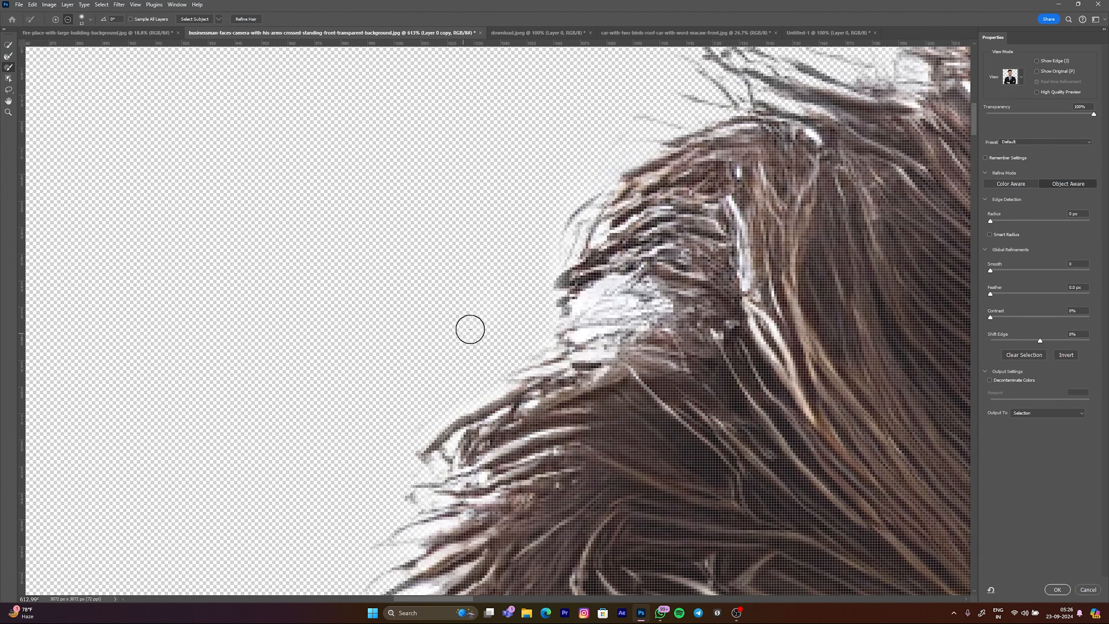
{"action": "mouse_move", "coordinate": [616, 292]}
{"action": "left_mouse_down"}
{"action": "mouse_move", "coordinate": [523, 322]}
{"action": "mouse_move", "coordinate": [572, 332]}
{"action": "mouse_move", "coordinate": [460, 372]}
{"action": "left_mouse_up"}
{"action": "scroll", "coordinate": [515, 277], "scroll_direction": "down", "scroll_amount": 3}
{"action": "mouse_move", "coordinate": [550, 219]}
{"action": "left_mouse_down"}
{"action": "mouse_move", "coordinate": [530, 255]}
{"action": "mouse_move", "coordinate": [223, 415]}
{"action": "left_mouse_up"}
{"action": "mouse_move", "coordinate": [688, 83]}
{"action": "left_mouse_down"}
{"action": "mouse_move", "coordinate": [620, 247]}
{"action": "mouse_move", "coordinate": [534, 348]}
{"action": "left_mouse_up"}
Step: Clear the halo around the hair strands at the top of the head, and output the refinement as a selection
{"action": "scroll", "coordinate": [431, 322], "scroll_direction": "up", "scroll_amount": 7}
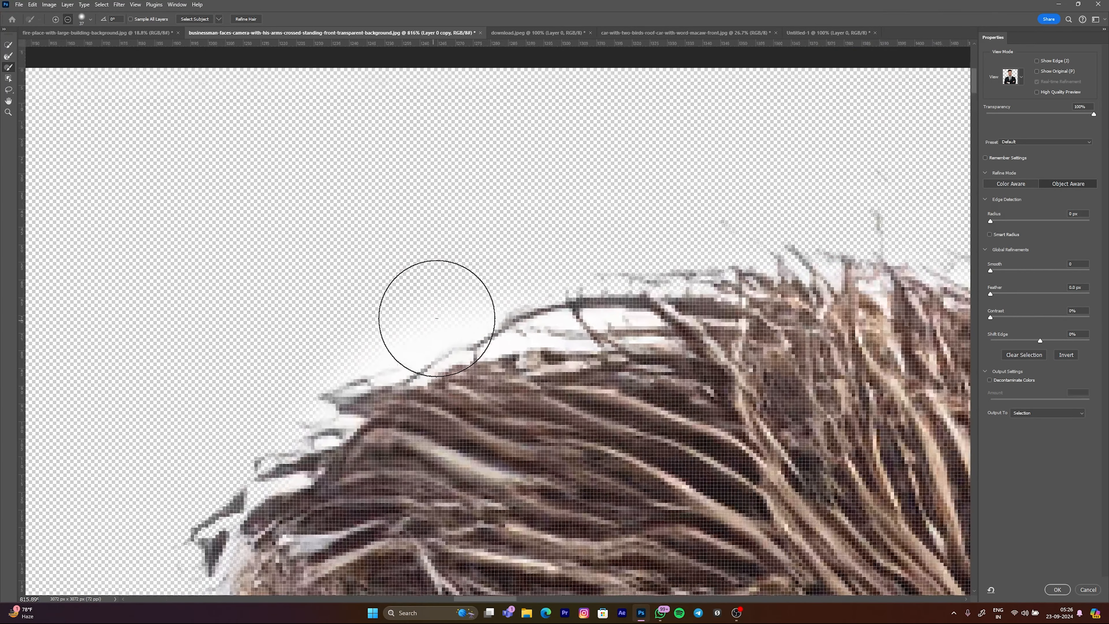
{"action": "left_click_drag", "start_coordinate": [442, 315], "coordinate": [408, 315]}
{"action": "mouse_move", "coordinate": [492, 269]}
{"action": "left_mouse_down"}
{"action": "mouse_move", "coordinate": [455, 319]}
{"action": "mouse_move", "coordinate": [280, 392]}
{"action": "left_mouse_up"}
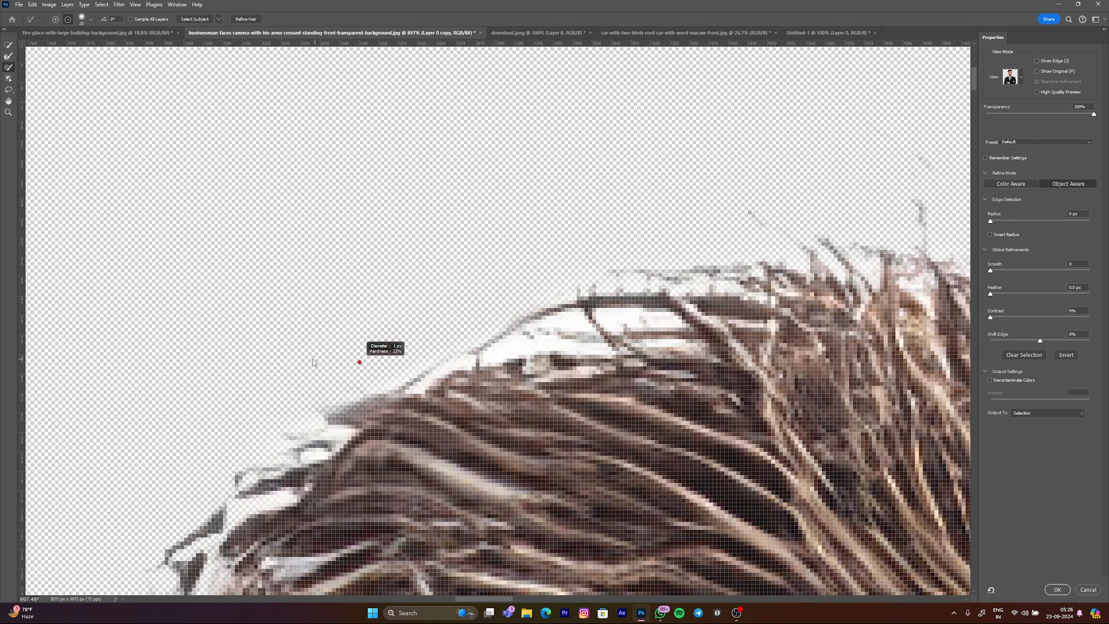
{"action": "left_click_drag", "start_coordinate": [526, 342], "coordinate": [544, 343]}
{"action": "mouse_move", "coordinate": [580, 341]}
{"action": "left_mouse_down"}
{"action": "mouse_move", "coordinate": [537, 328]}
{"action": "mouse_move", "coordinate": [561, 346]}
{"action": "left_mouse_up"}
{"action": "scroll", "coordinate": [526, 331], "scroll_direction": "down", "scroll_amount": 16}
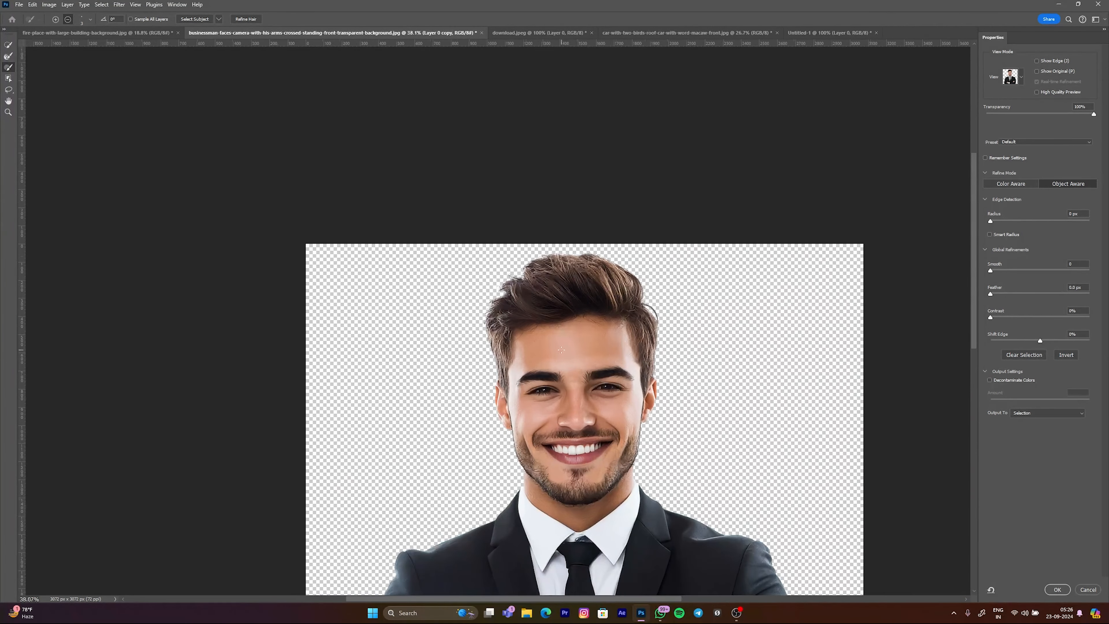
{"action": "left_click_drag", "start_coordinate": [607, 385], "coordinate": [681, 390]}
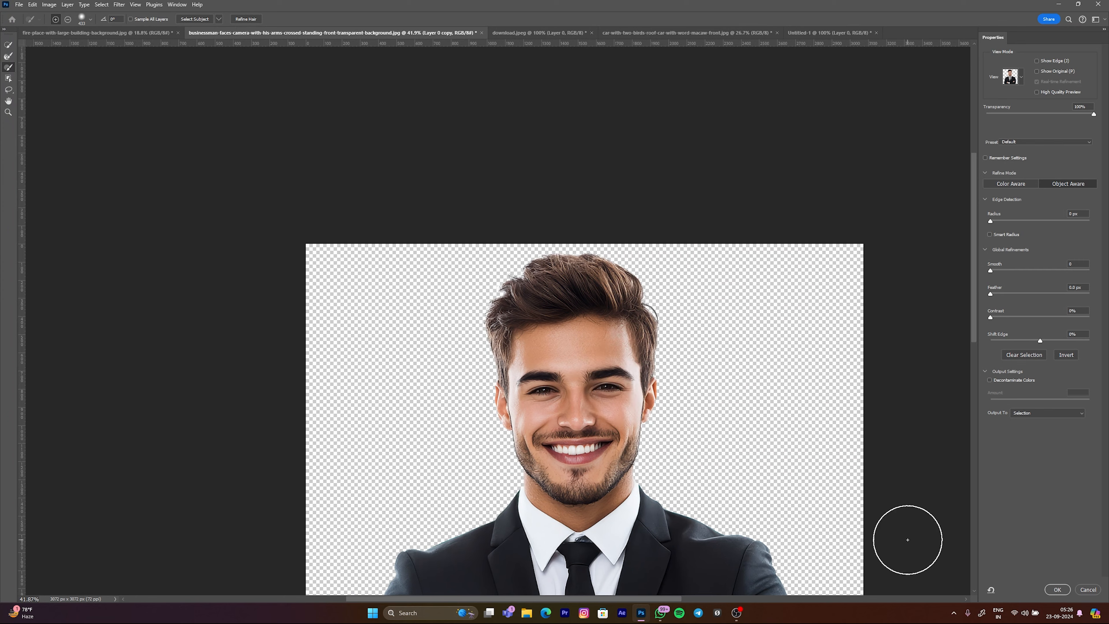
{"action": "left_click", "coordinate": [1058, 590]}
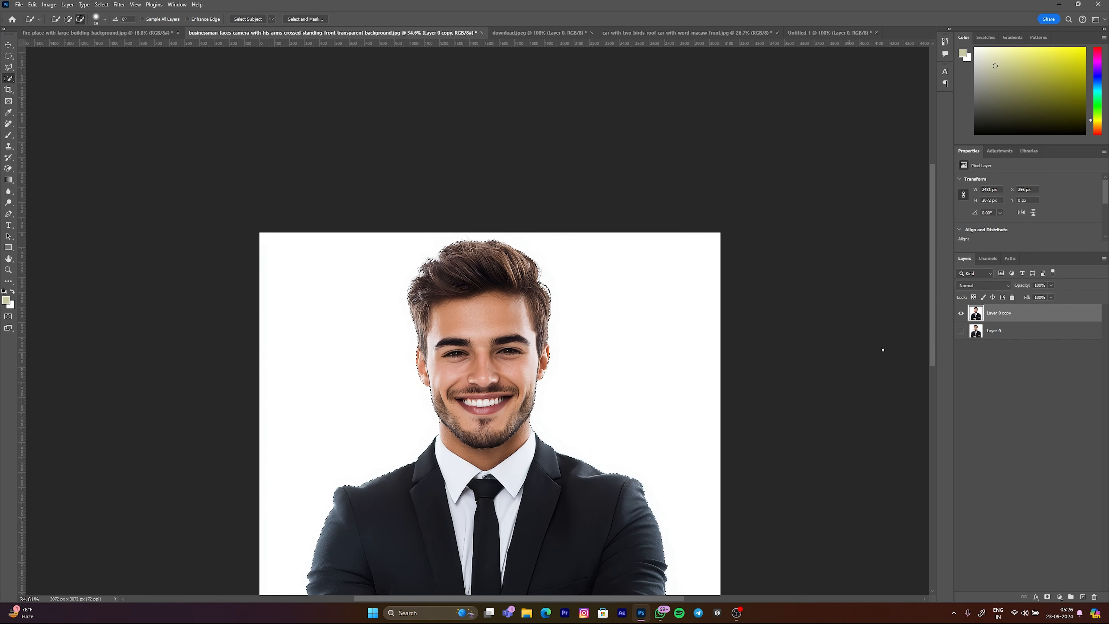
Step: Hide Layer 0 copy and add a new empty layer directly above Layer 0
{"action": "left_click", "coordinate": [961, 313]}
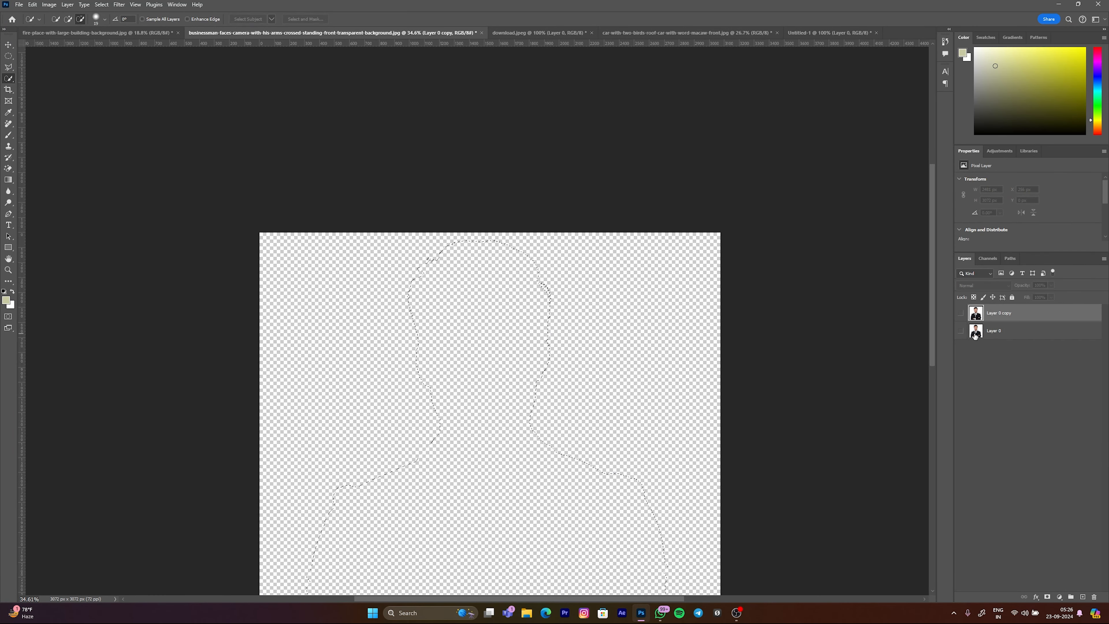
{"action": "left_click", "coordinate": [1082, 597]}
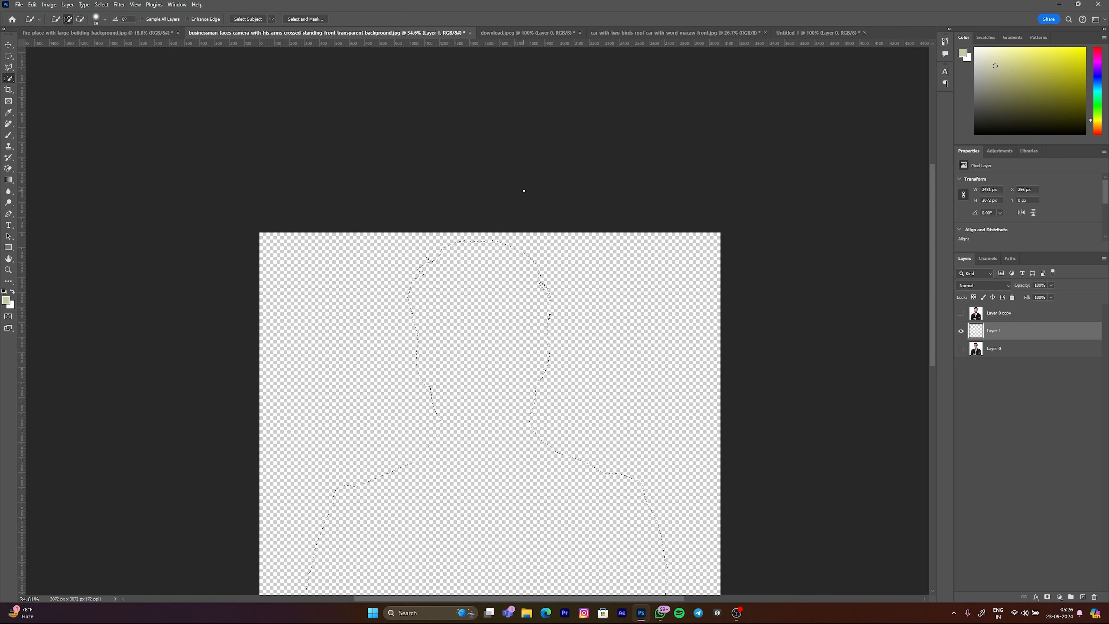
Step: Clear the active selection with the Move tool active, and show the Layer 0 copy layer again
{"action": "key", "text": "v"}
{"action": "key", "text": "ctrl+d"}
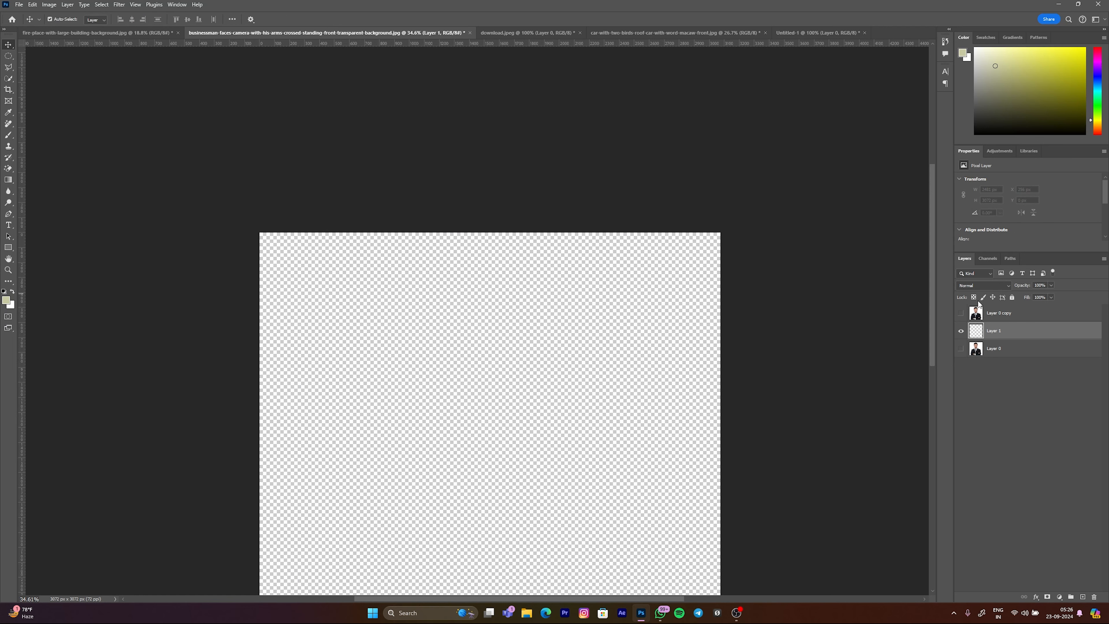
{"action": "left_click", "coordinate": [961, 313]}
{"action": "left_click", "coordinate": [674, 198]}
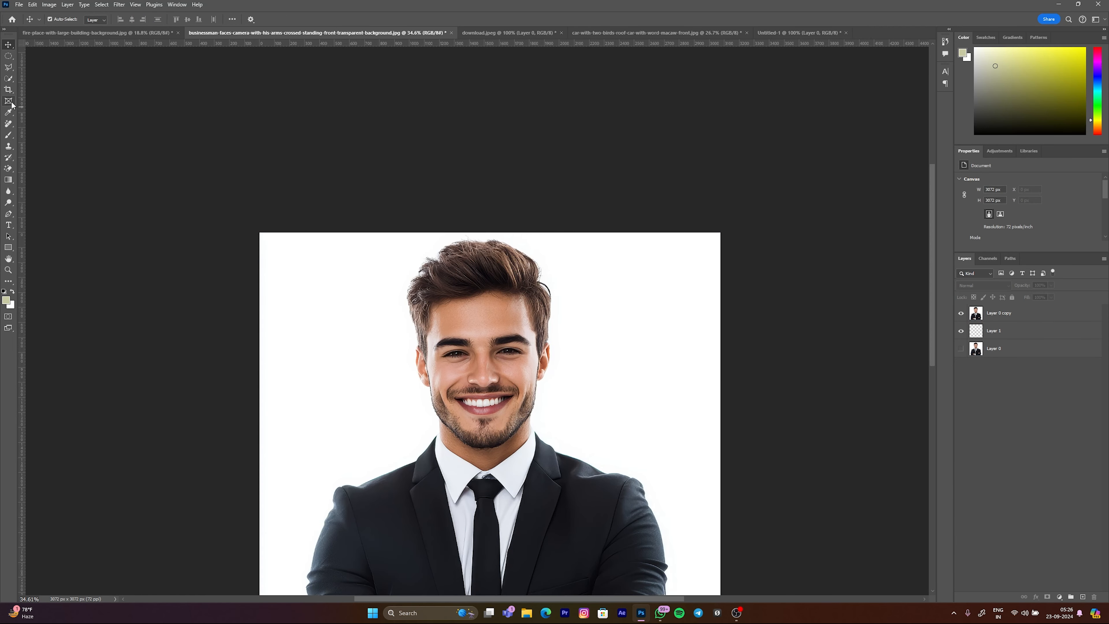
{"action": "left_click", "coordinate": [9, 90]}
{"action": "right_click", "coordinate": [9, 89]}
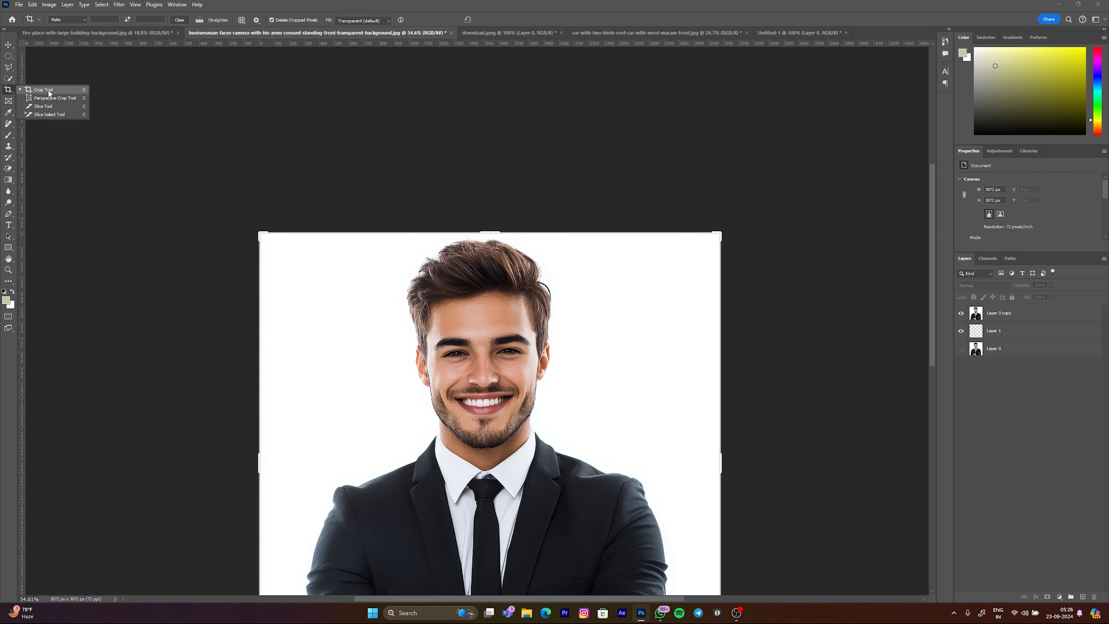
{"action": "left_click", "coordinate": [9, 102]}
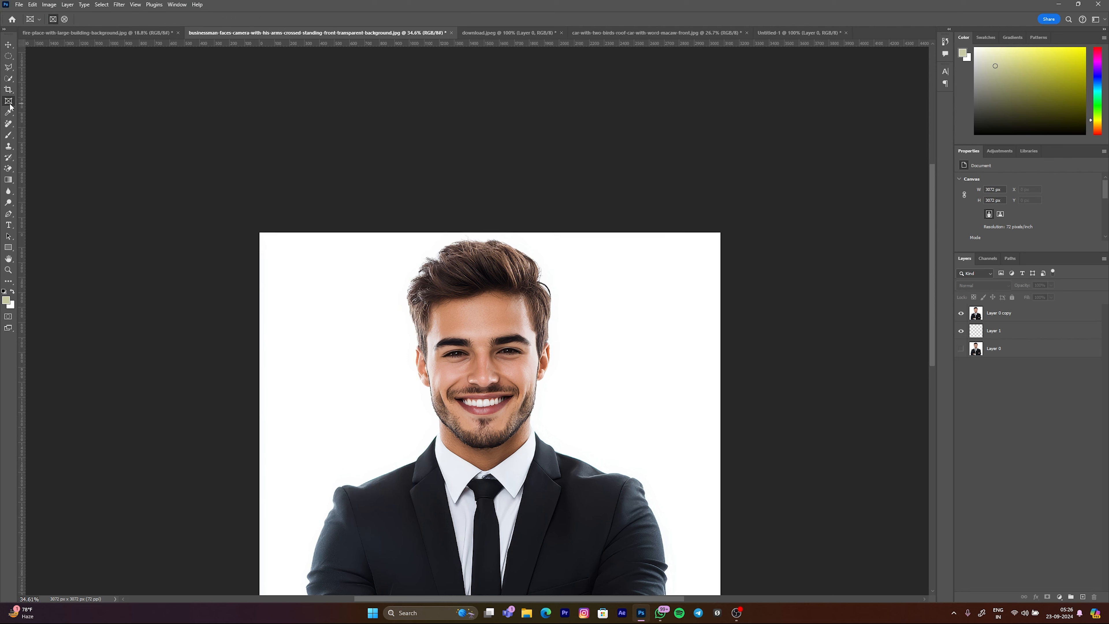
{"action": "left_click", "coordinate": [8, 113]}
{"action": "right_click", "coordinate": [8, 112]}
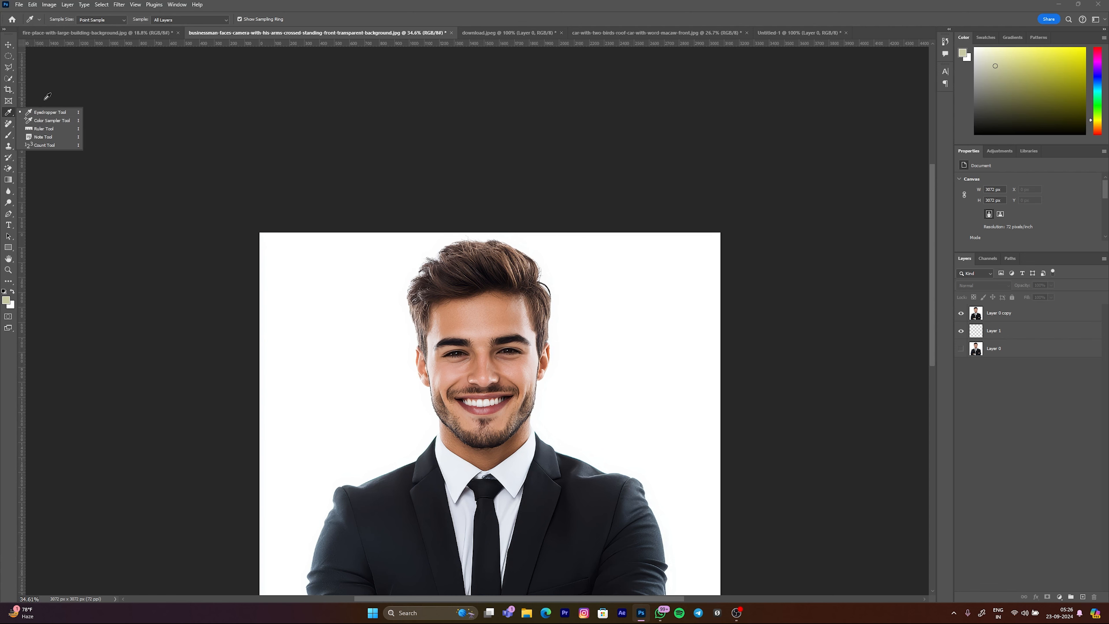
{"action": "left_click", "coordinate": [51, 113]}
Step: Choose the Remove Tool and switch to the car document with the two birds on the roof
{"action": "left_click", "coordinate": [8, 124]}
{"action": "right_click", "coordinate": [8, 124]}
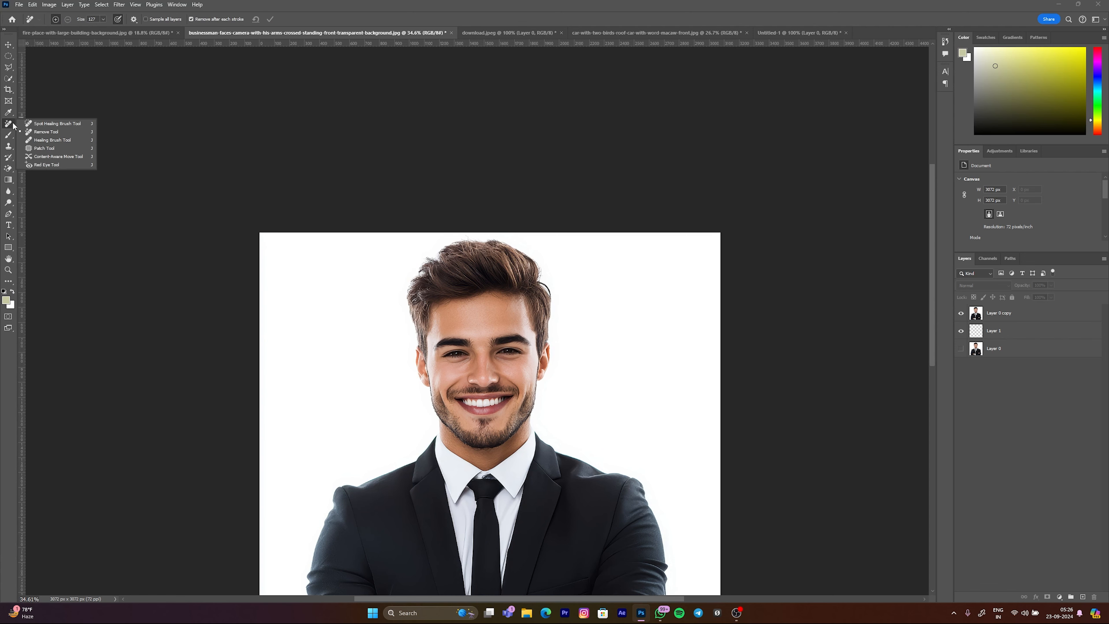
{"action": "left_click", "coordinate": [50, 134]}
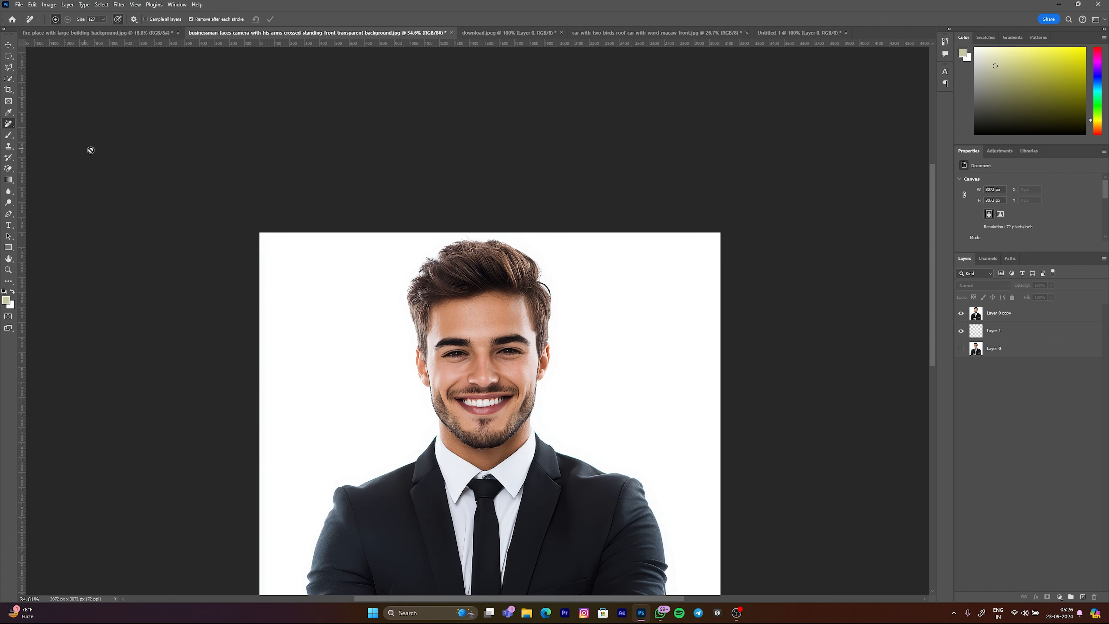
{"action": "left_click", "coordinate": [507, 33]}
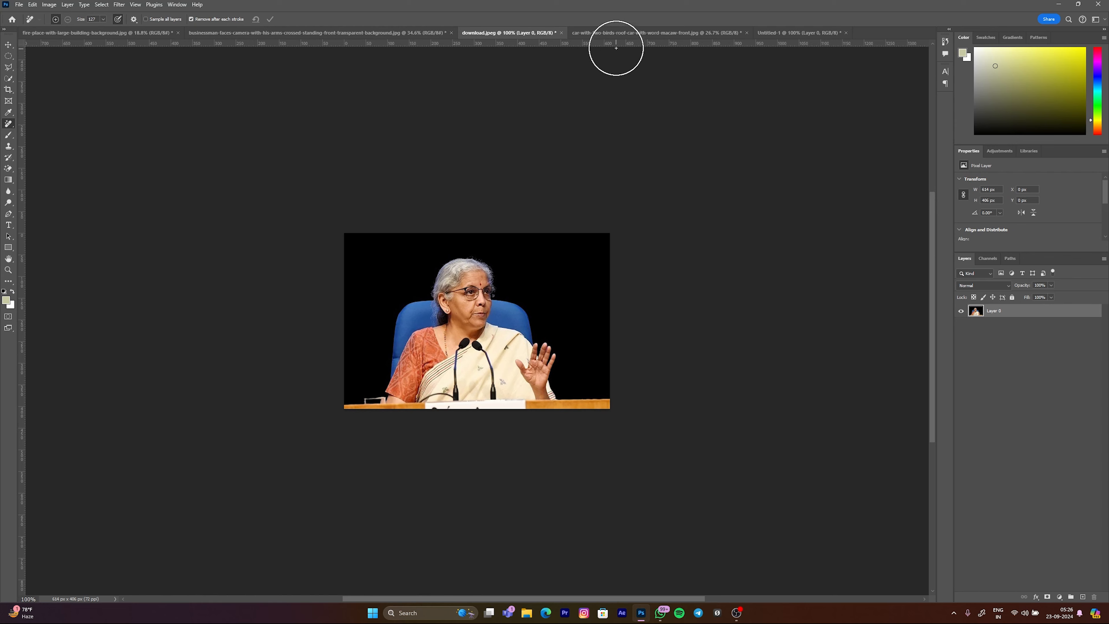
{"action": "left_click", "coordinate": [605, 33]}
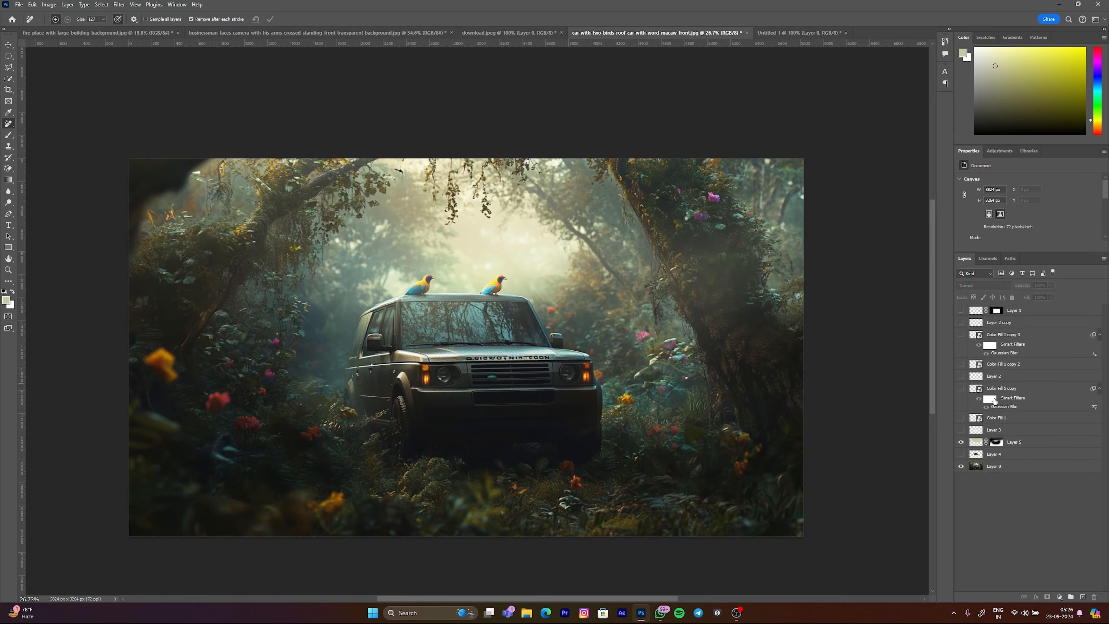
Step: Duplicate Layer 0, delete every layer above the copy, and hide the original Layer 0
{"action": "left_click", "coordinate": [973, 467]}
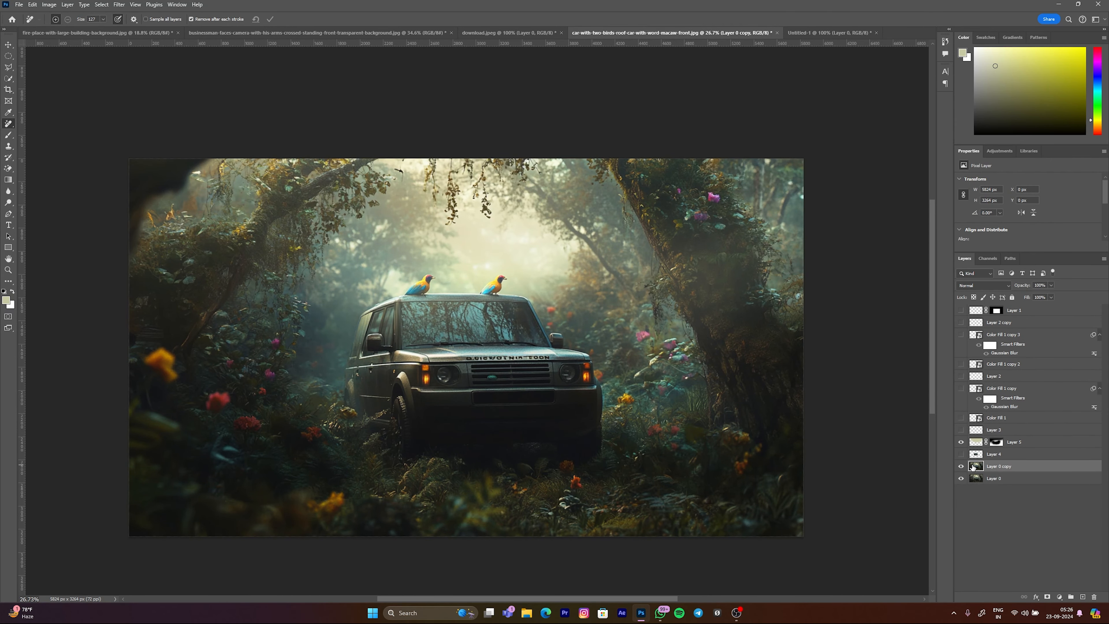
{"action": "left_click", "coordinate": [961, 443]}
{"action": "left_click", "coordinate": [994, 454]}
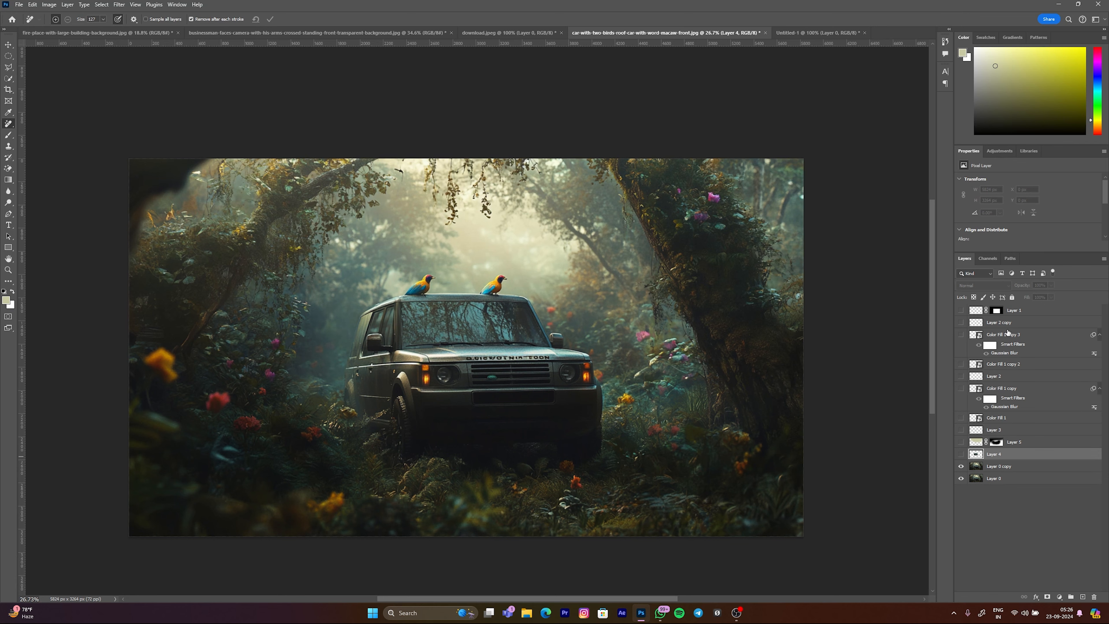
{"action": "left_click", "coordinate": [1027, 312], "text": "shift"}
{"action": "key", "text": "Delete"}
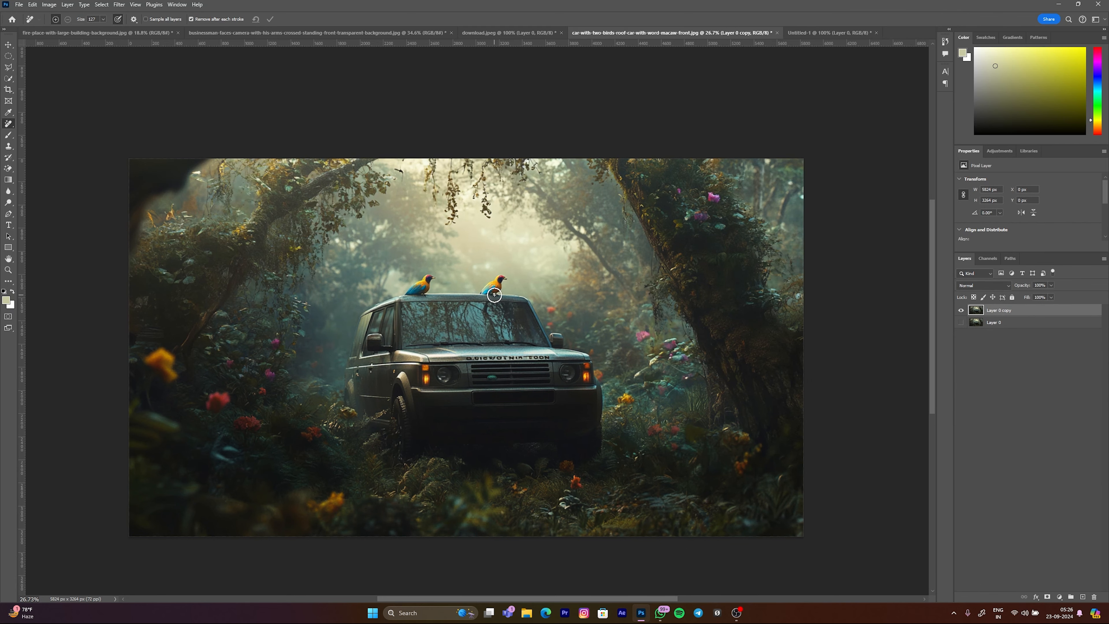
Step: Remove the right-hand bird from the car roof by painting over it with a suitably sized Remove Tool brush
{"action": "scroll", "coordinate": [494, 294], "scroll_direction": "up", "scroll_amount": 6}
{"action": "scroll", "coordinate": [541, 362], "scroll_direction": "down", "scroll_amount": 2}
{"action": "scroll", "coordinate": [541, 363], "scroll_direction": "down", "scroll_amount": 5}
{"action": "scroll", "coordinate": [560, 320], "scroll_direction": "up", "scroll_amount": 5}
{"action": "scroll", "coordinate": [560, 320], "scroll_direction": "up", "scroll_amount": 8}
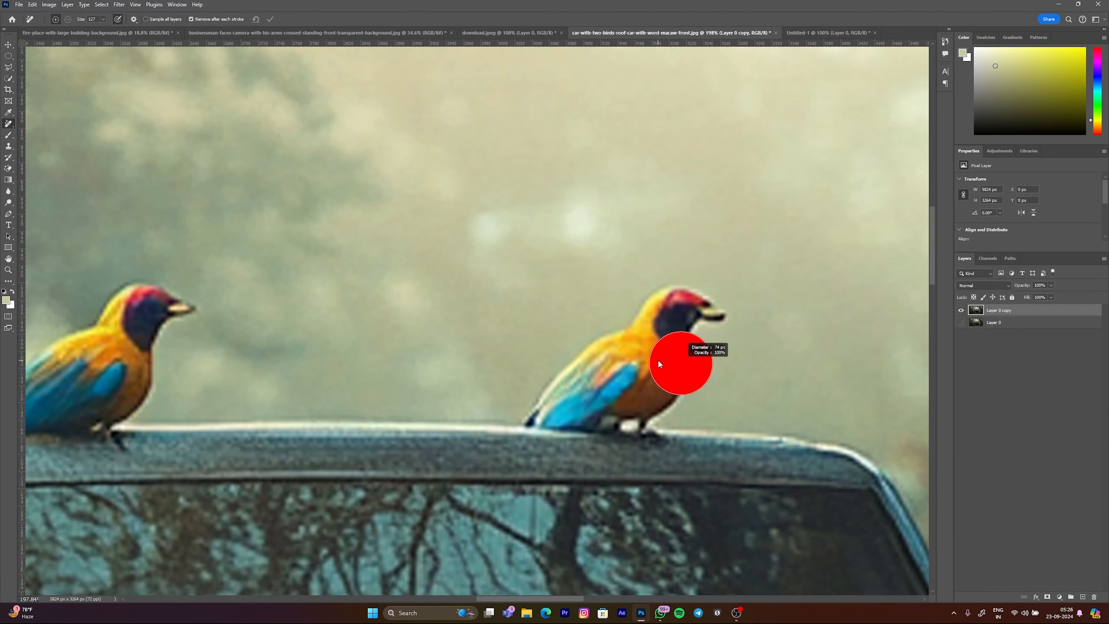
{"action": "scroll", "coordinate": [691, 360], "scroll_direction": "down", "scroll_amount": 3}
{"action": "scroll", "coordinate": [739, 307], "scroll_direction": "up", "scroll_amount": 4}
{"action": "mouse_move", "coordinate": [738, 307]}
{"action": "left_mouse_down"}
{"action": "mouse_move", "coordinate": [698, 305]}
{"action": "mouse_move", "coordinate": [653, 328]}
{"action": "mouse_move", "coordinate": [587, 402]}
{"action": "mouse_move", "coordinate": [680, 392]}
{"action": "mouse_move", "coordinate": [724, 320]}
{"action": "left_mouse_up"}
{"action": "left_click_drag", "start_coordinate": [671, 356], "coordinate": [624, 398]}
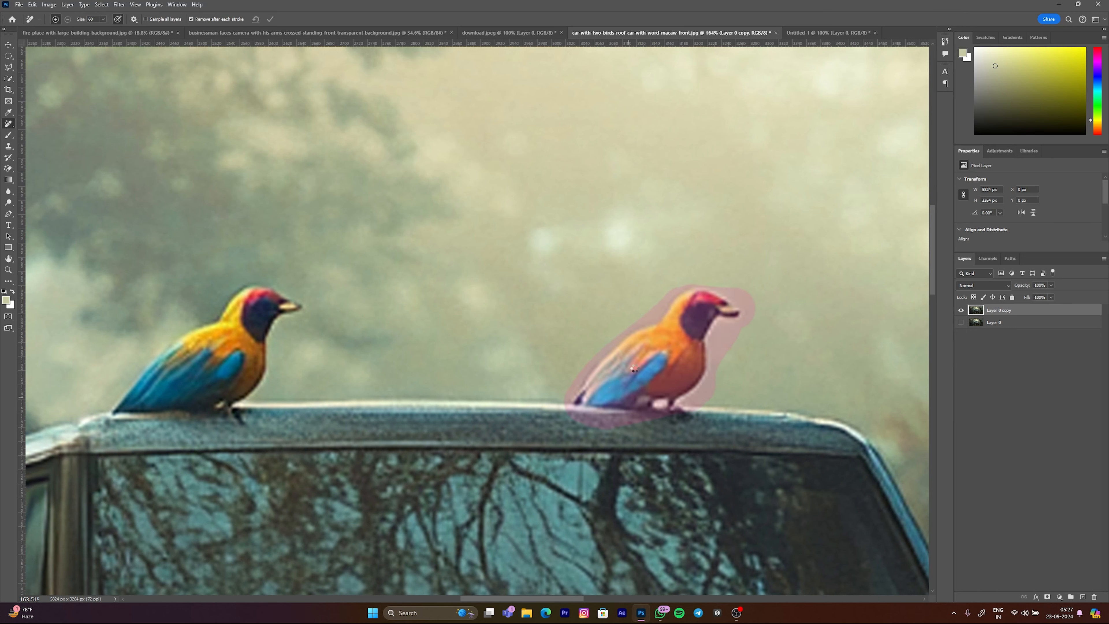
Step: Remove the left-hand bird from the car roof with the Remove Tool
{"action": "mouse_move", "coordinate": [282, 309]}
{"action": "left_mouse_down"}
{"action": "mouse_move", "coordinate": [298, 304]}
{"action": "mouse_move", "coordinate": [249, 300]}
{"action": "mouse_move", "coordinate": [116, 411]}
{"action": "mouse_move", "coordinate": [210, 404]}
{"action": "mouse_move", "coordinate": [240, 367]}
{"action": "mouse_move", "coordinate": [236, 329]}
{"action": "mouse_move", "coordinate": [234, 365]}
{"action": "left_mouse_up"}
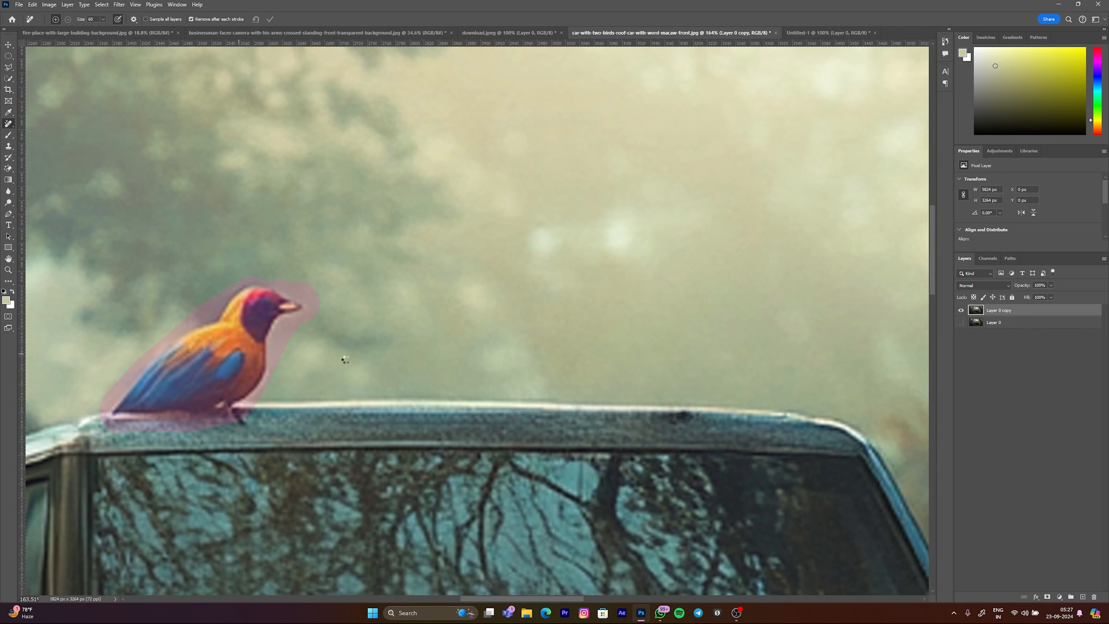
{"action": "scroll", "coordinate": [588, 357], "scroll_direction": "down", "scroll_amount": 12}
{"action": "scroll", "coordinate": [574, 386], "scroll_direction": "up", "scroll_amount": 2}
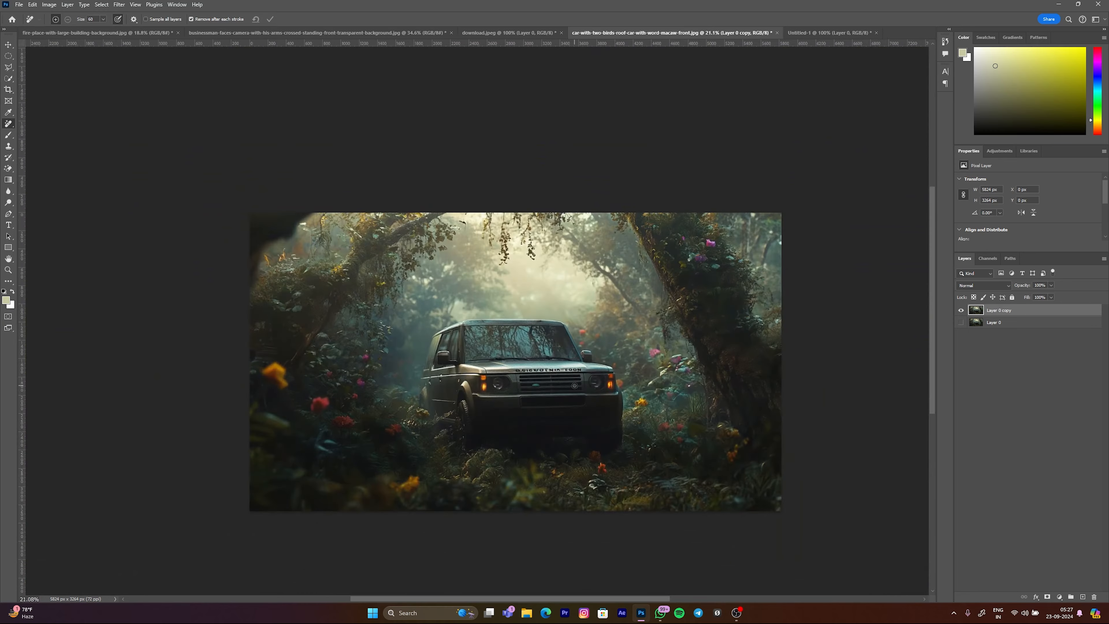
Step: Open the barbed-wire fence wall image from the Downloads folder and unlock its background layer
{"action": "key", "text": "ctrl+o"}
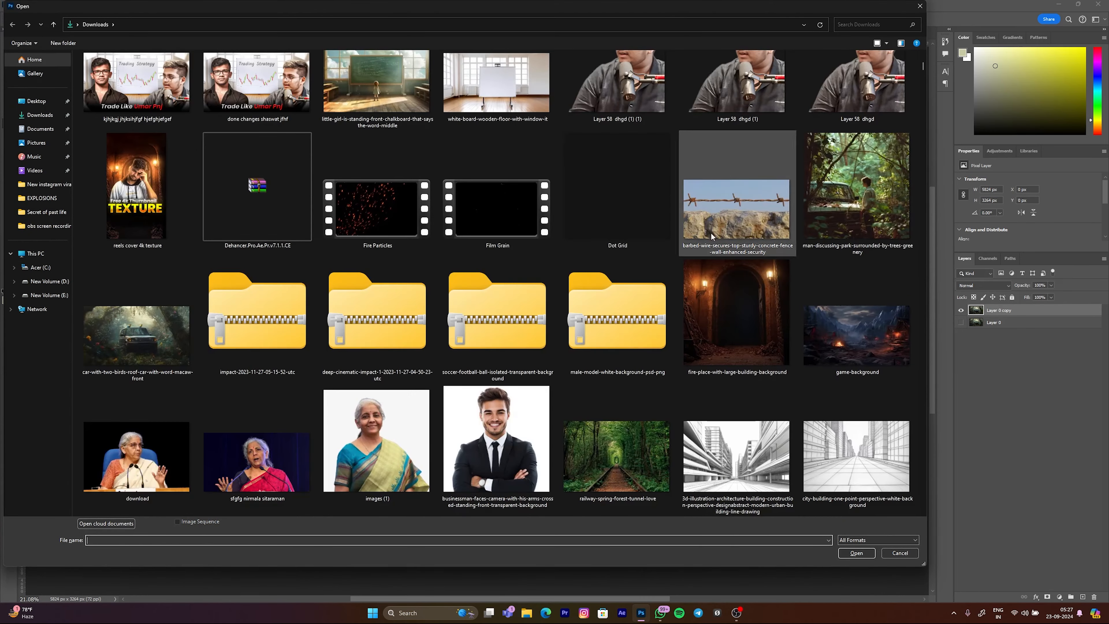
{"action": "left_click", "coordinate": [901, 552]}
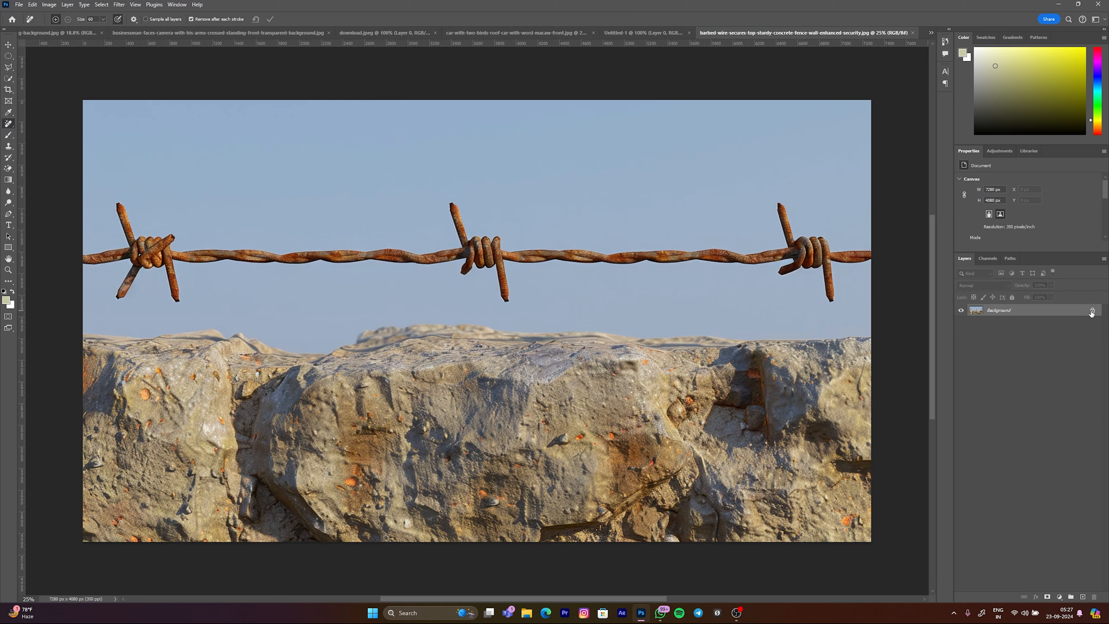
{"action": "left_click", "coordinate": [1092, 311]}
Step: Remove the barbed wire across the whole sky with the Remove Tool at brush size 1084
{"action": "scroll", "coordinate": [735, 307], "scroll_direction": "down", "scroll_amount": 4}
{"action": "scroll", "coordinate": [743, 299], "scroll_direction": "up", "scroll_amount": 4}
{"action": "mouse_move", "coordinate": [634, 307]}
{"action": "left_mouse_down"}
{"action": "mouse_move", "coordinate": [681, 312]}
{"action": "mouse_move", "coordinate": [659, 302]}
{"action": "mouse_move", "coordinate": [709, 299]}
{"action": "left_mouse_up"}
{"action": "scroll", "coordinate": [666, 297], "scroll_direction": "down", "scroll_amount": 6}
{"action": "mouse_move", "coordinate": [785, 274]}
{"action": "left_mouse_down"}
{"action": "mouse_move", "coordinate": [714, 259]}
{"action": "mouse_move", "coordinate": [748, 286]}
{"action": "mouse_move", "coordinate": [514, 273]}
{"action": "mouse_move", "coordinate": [548, 267]}
{"action": "mouse_move", "coordinate": [239, 282]}
{"action": "left_mouse_up"}
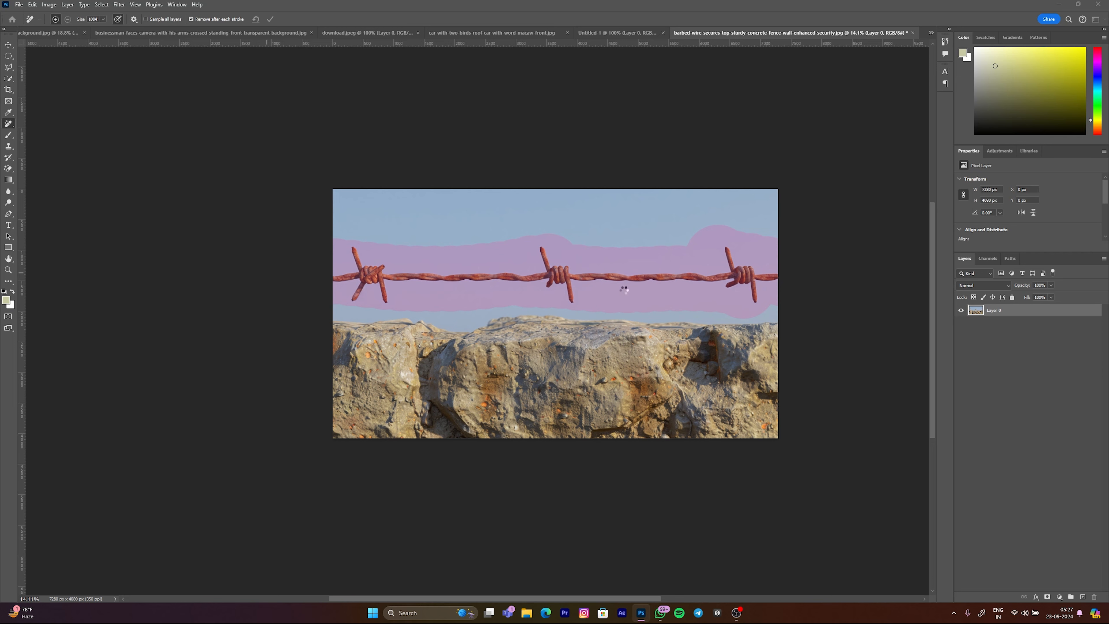
Step: Retouch the middle of the rock wall's upper edge with the Remove Tool, and reduce the brush size
{"action": "left_click_drag", "start_coordinate": [0, 452], "coordinate": [526, 334]}
{"action": "left_click", "coordinate": [529, 330]}
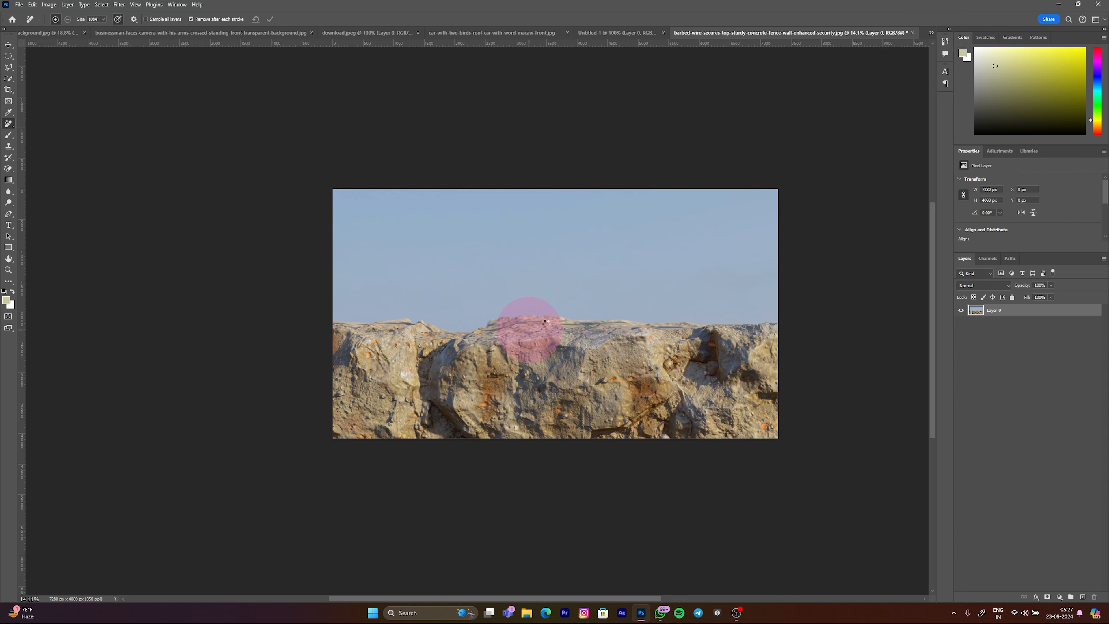
{"action": "left_click_drag", "start_coordinate": [550, 334], "coordinate": [595, 234]}
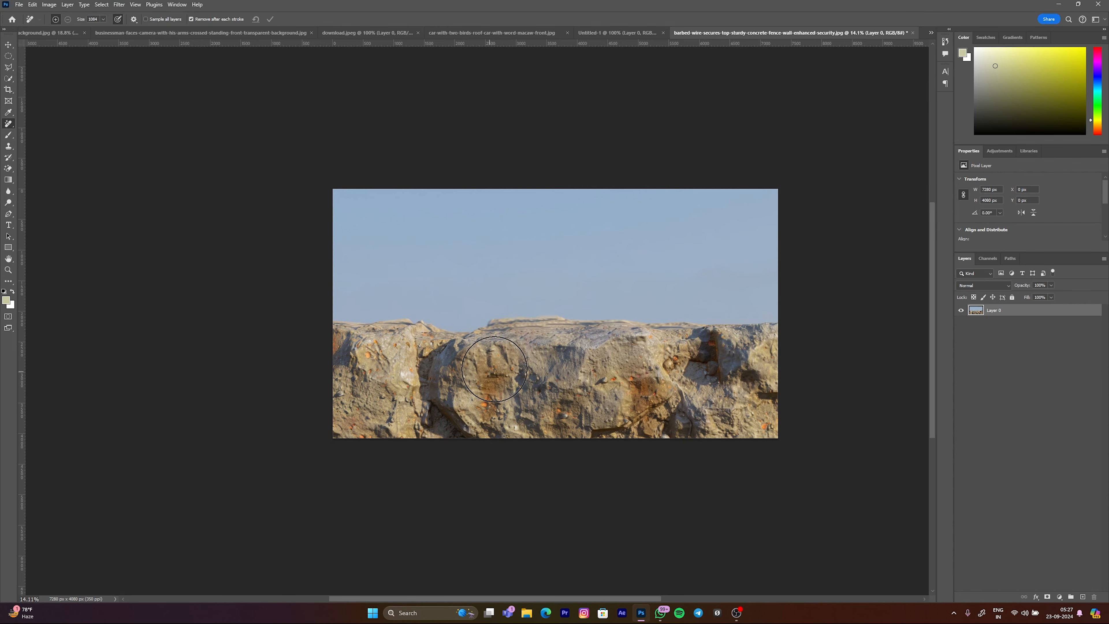
{"action": "scroll", "coordinate": [571, 358], "scroll_direction": "down", "scroll_amount": 4}
{"action": "scroll", "coordinate": [606, 334], "scroll_direction": "up", "scroll_amount": 4}
{"action": "left_click_drag", "start_coordinate": [529, 308], "coordinate": [509, 308]}
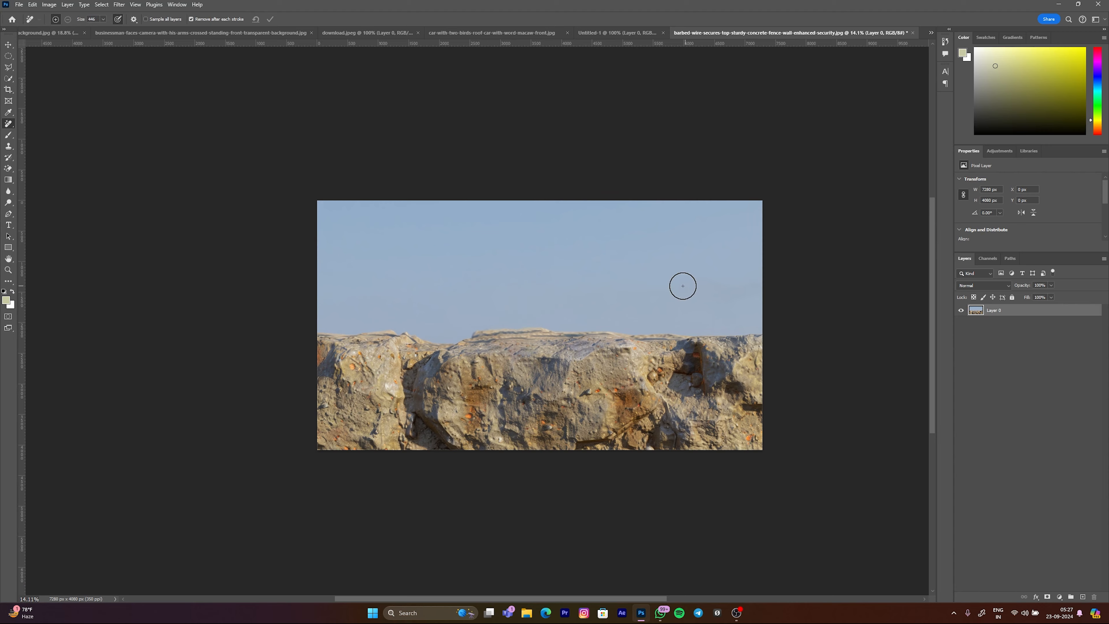
{"action": "scroll", "coordinate": [685, 277], "scroll_direction": "up", "scroll_amount": 1}
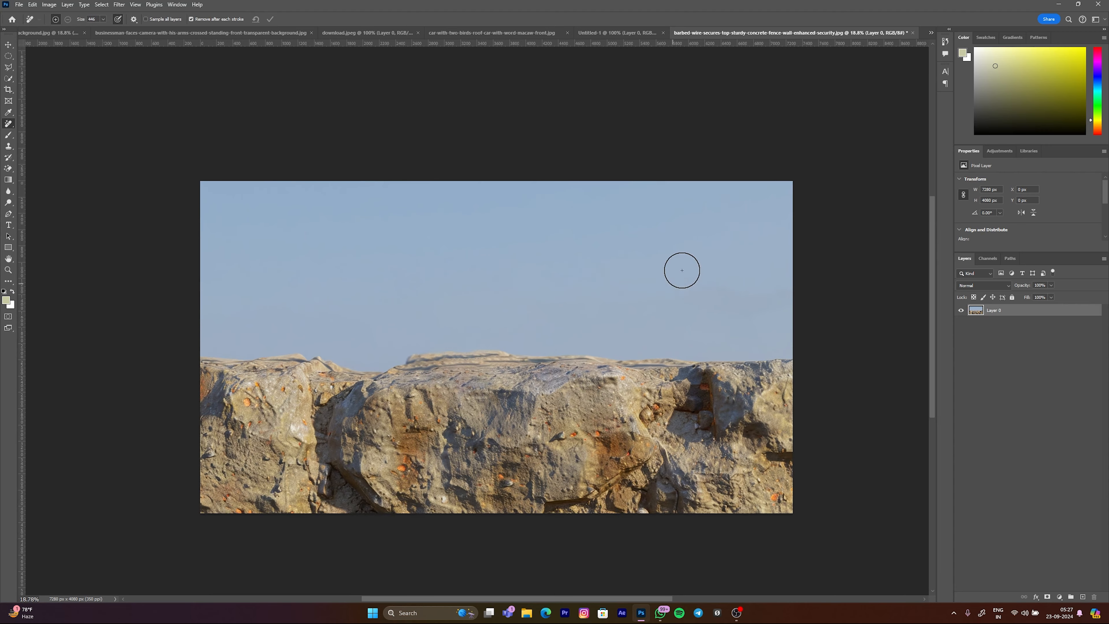
Step: Close the barbed-wire image without saving it and switch to the Untitled-1 document
{"action": "left_click", "coordinate": [913, 33]}
{"action": "left_click", "coordinate": [546, 218]}
{"action": "scroll", "coordinate": [544, 248], "scroll_direction": "down", "scroll_amount": 2}
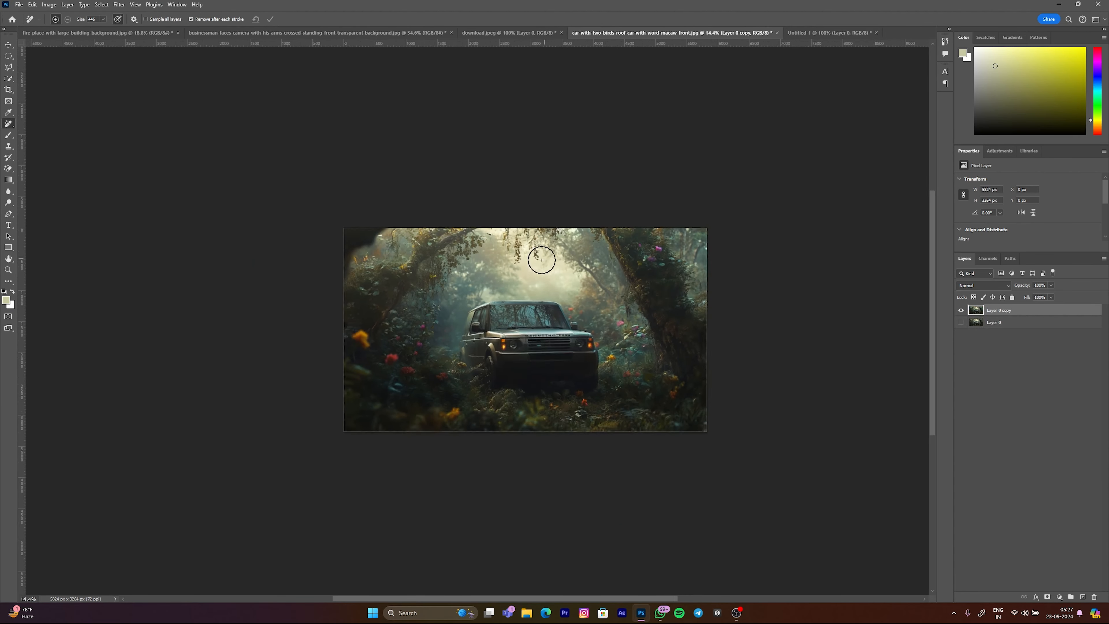
{"action": "scroll", "coordinate": [545, 248], "scroll_direction": "up", "scroll_amount": 1}
{"action": "left_click", "coordinate": [99, 34]}
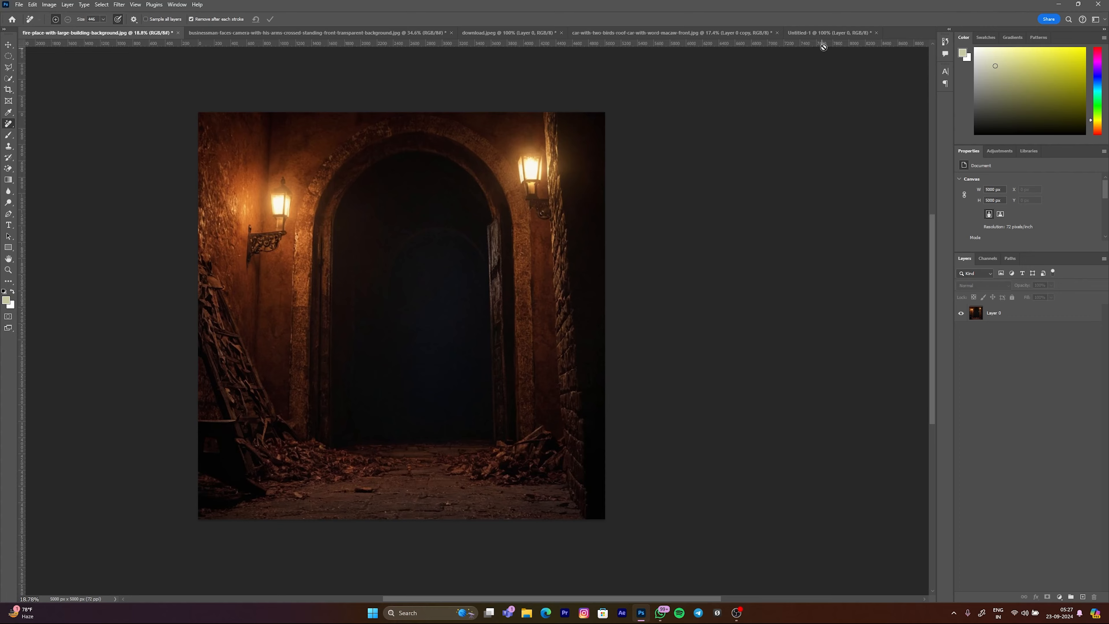
{"action": "left_click", "coordinate": [822, 33]}
Step: Browse the Downloads folder and open the "GHOSTS DESTROYED THE ENTIRE FAMILY" thumbnail image
{"action": "key", "text": "ctrl+o"}
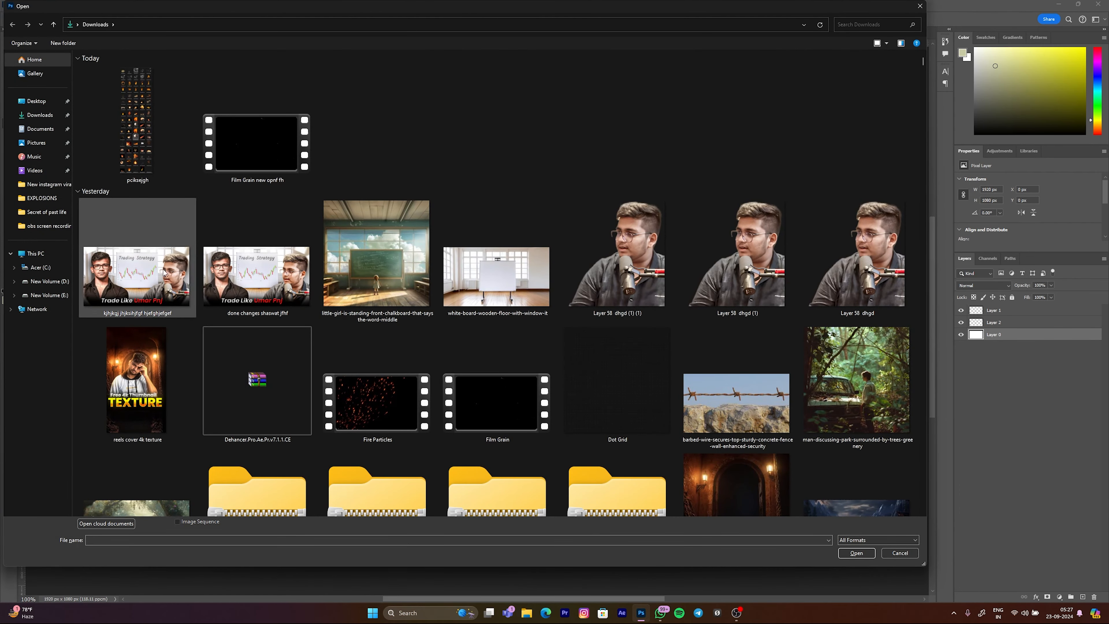
{"action": "scroll", "coordinate": [562, 353], "scroll_direction": "down", "scroll_amount": 10}
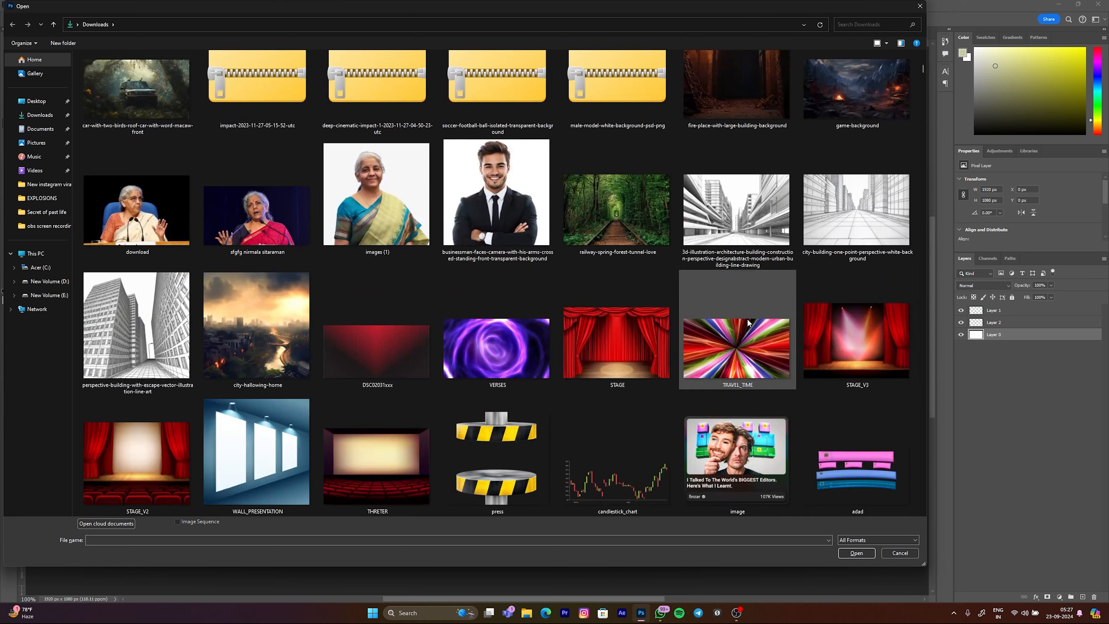
{"action": "scroll", "coordinate": [747, 324], "scroll_direction": "down", "scroll_amount": 5}
{"action": "scroll", "coordinate": [812, 297], "scroll_direction": "down", "scroll_amount": 3}
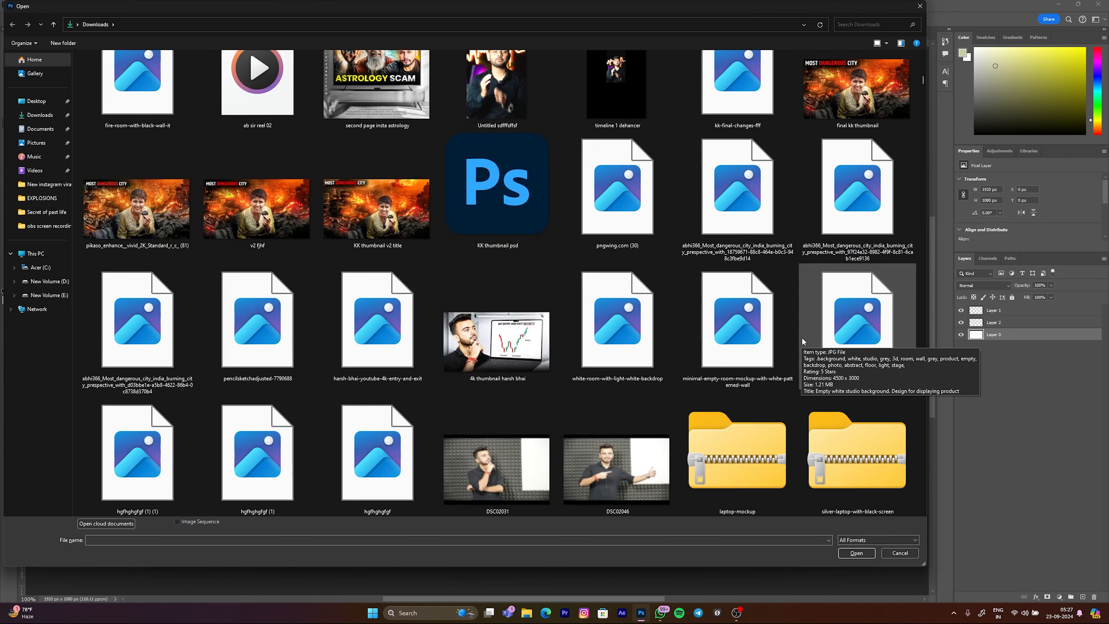
{"action": "scroll", "coordinate": [804, 339], "scroll_direction": "up", "scroll_amount": 2}
{"action": "left_click", "coordinate": [843, 271]}
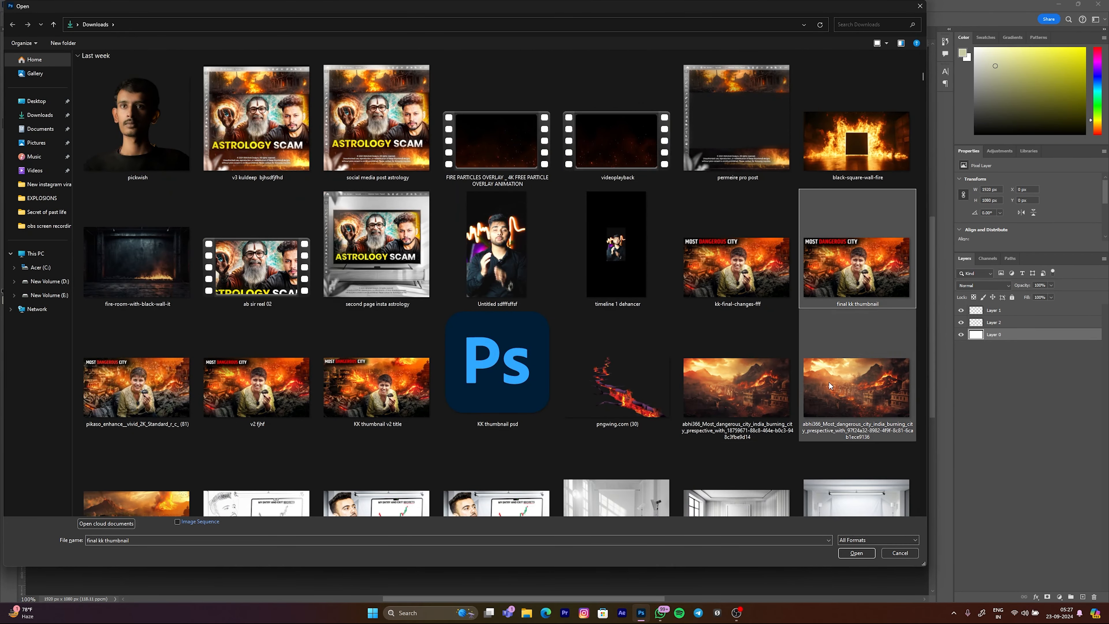
{"action": "scroll", "coordinate": [801, 362], "scroll_direction": "down", "scroll_amount": 3}
{"action": "scroll", "coordinate": [800, 387], "scroll_direction": "down", "scroll_amount": 2}
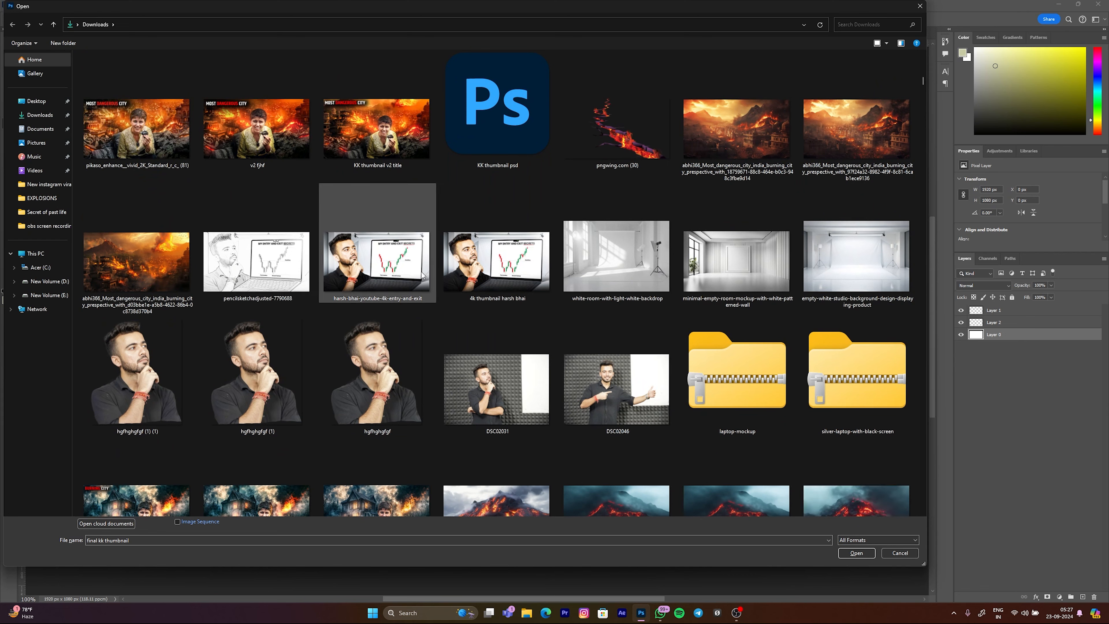
{"action": "left_click", "coordinate": [528, 266]}
{"action": "left_click", "coordinate": [350, 230]}
{"action": "left_click", "coordinate": [487, 263]}
{"action": "left_click", "coordinate": [364, 261]}
{"action": "scroll", "coordinate": [602, 355], "scroll_direction": "down", "scroll_amount": 3}
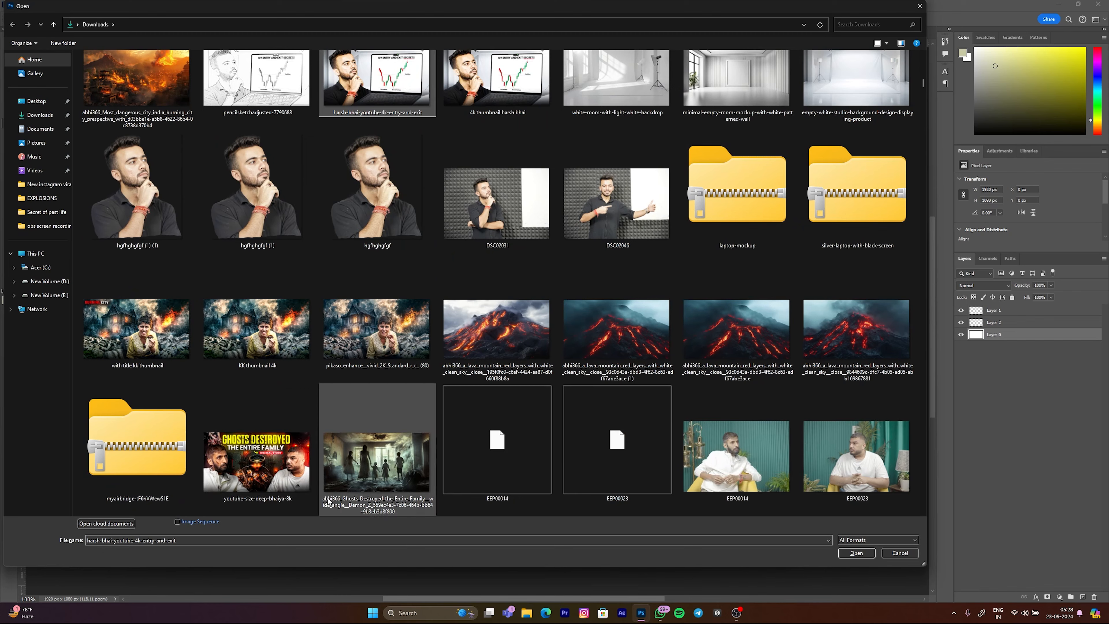
{"action": "left_click", "coordinate": [224, 476]}
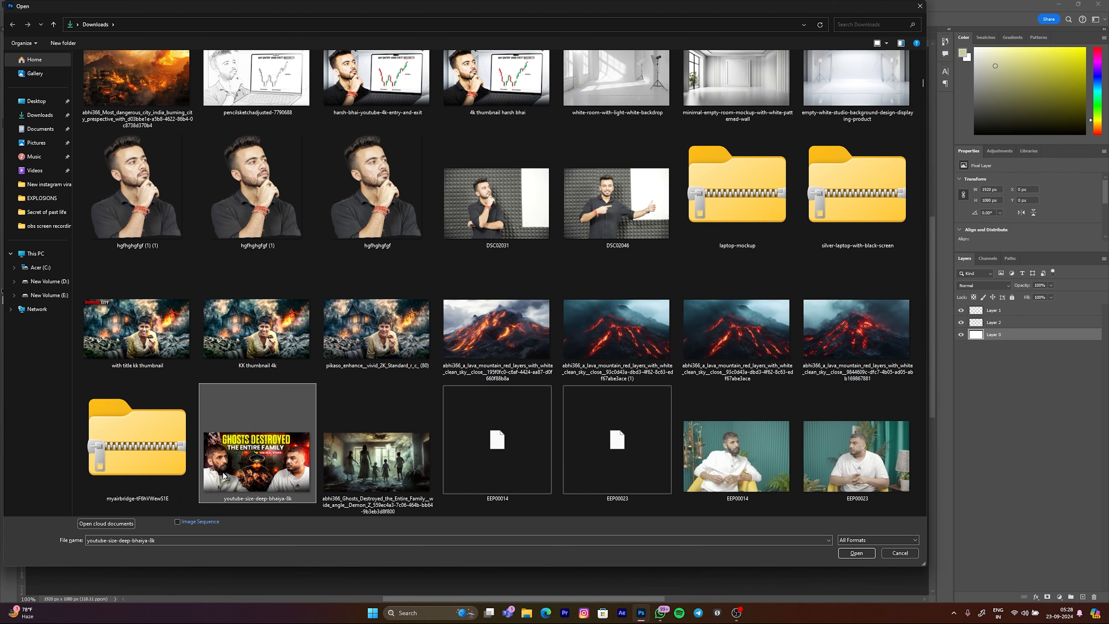
{"action": "left_click", "coordinate": [856, 553]}
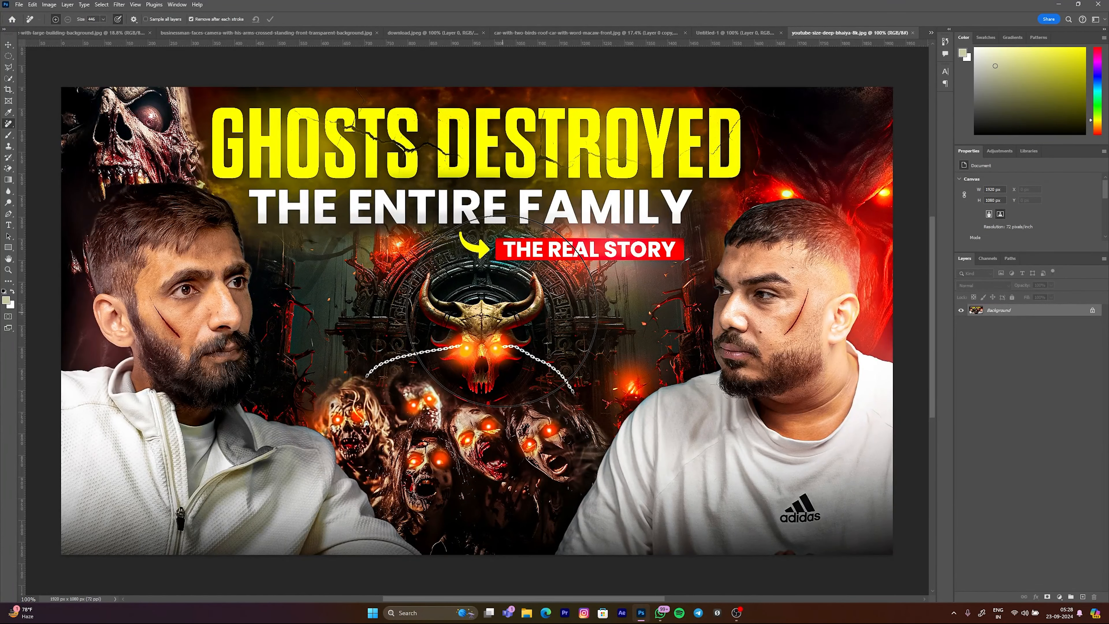
Step: Remove the adidas logo from the man's white T-shirt with the Remove Tool, using a brush large enough to cover it
{"action": "scroll", "coordinate": [679, 297], "scroll_direction": "down", "scroll_amount": 4}
{"action": "scroll", "coordinate": [691, 295], "scroll_direction": "up", "scroll_amount": 2}
{"action": "left_click_drag", "start_coordinate": [698, 290], "coordinate": [537, 265]}
{"action": "scroll", "coordinate": [378, 247], "scroll_direction": "down", "scroll_amount": 3}
{"action": "scroll", "coordinate": [391, 210], "scroll_direction": "up", "scroll_amount": 3}
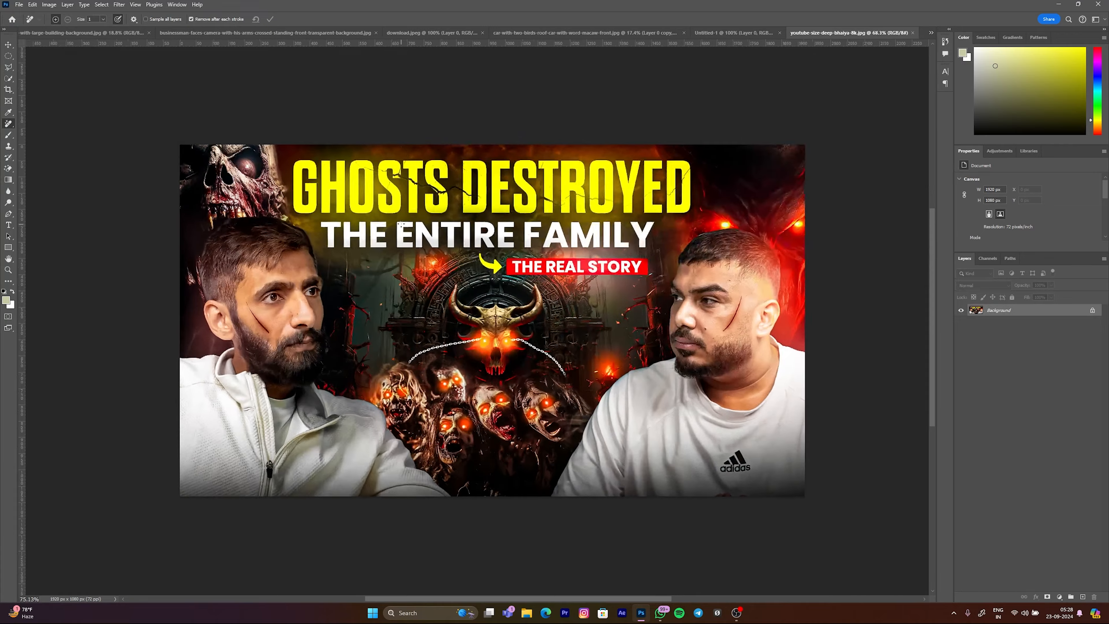
{"action": "left_click_drag", "start_coordinate": [427, 208], "coordinate": [507, 219]}
{"action": "scroll", "coordinate": [471, 263], "scroll_direction": "down", "scroll_amount": 5}
{"action": "scroll", "coordinate": [611, 308], "scroll_direction": "up", "scroll_amount": 11}
{"action": "left_click_drag", "start_coordinate": [565, 284], "coordinate": [507, 289]}
{"action": "scroll", "coordinate": [567, 308], "scroll_direction": "down", "scroll_amount": 7}
{"action": "scroll", "coordinate": [702, 201], "scroll_direction": "up", "scroll_amount": 4}
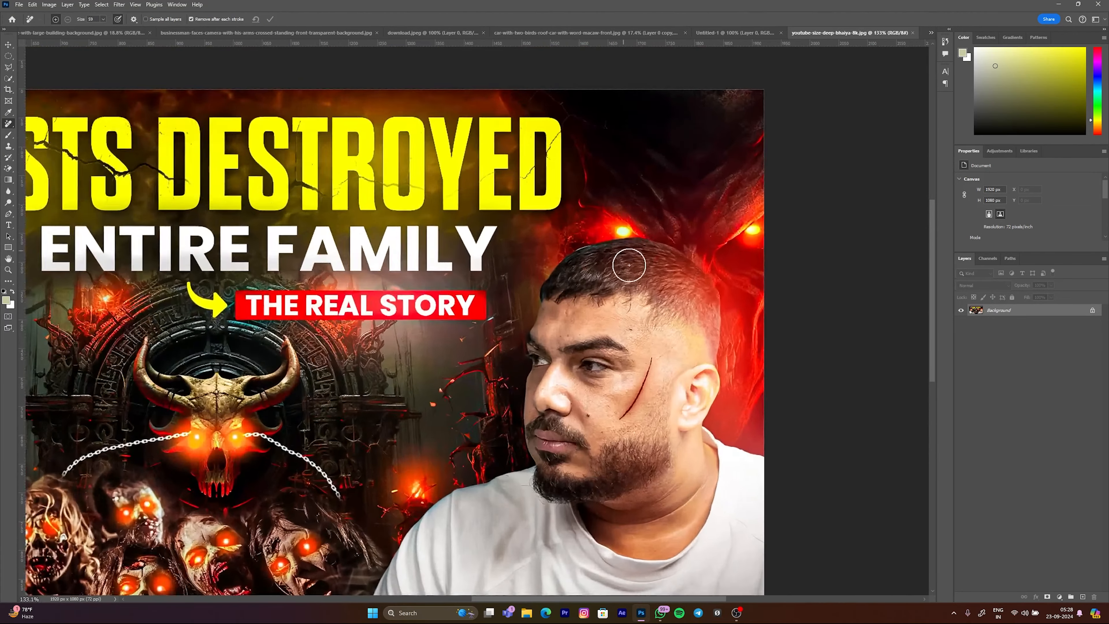
{"action": "scroll", "coordinate": [681, 210], "scroll_direction": "down", "scroll_amount": 7}
{"action": "scroll", "coordinate": [655, 424], "scroll_direction": "up", "scroll_amount": 10}
{"action": "left_click_drag", "start_coordinate": [652, 445], "coordinate": [672, 449]}
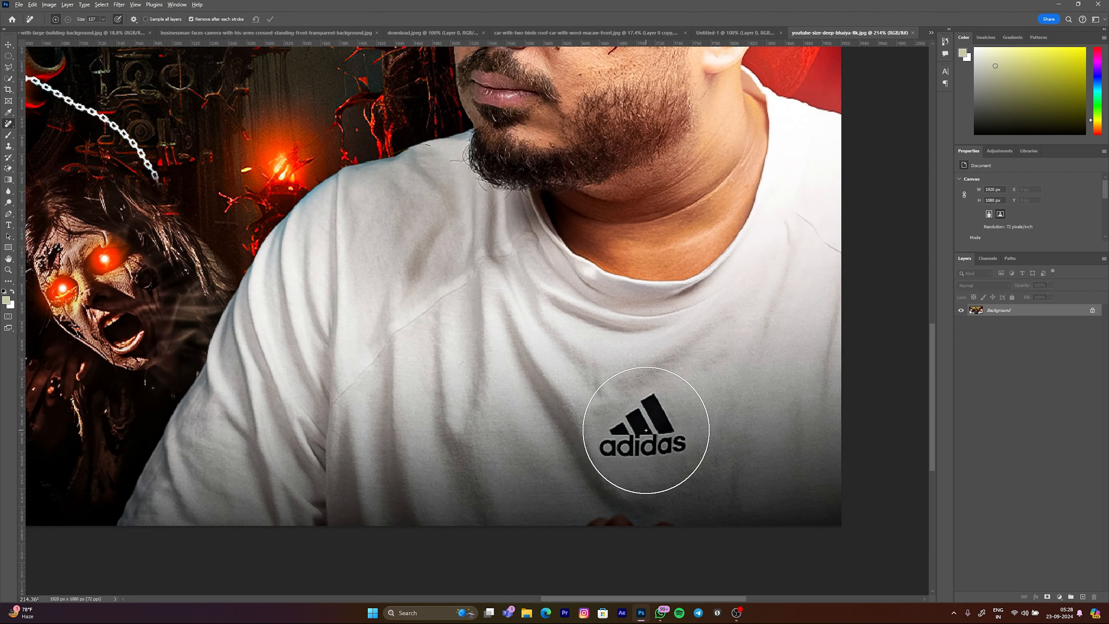
{"action": "left_click", "coordinate": [644, 428]}
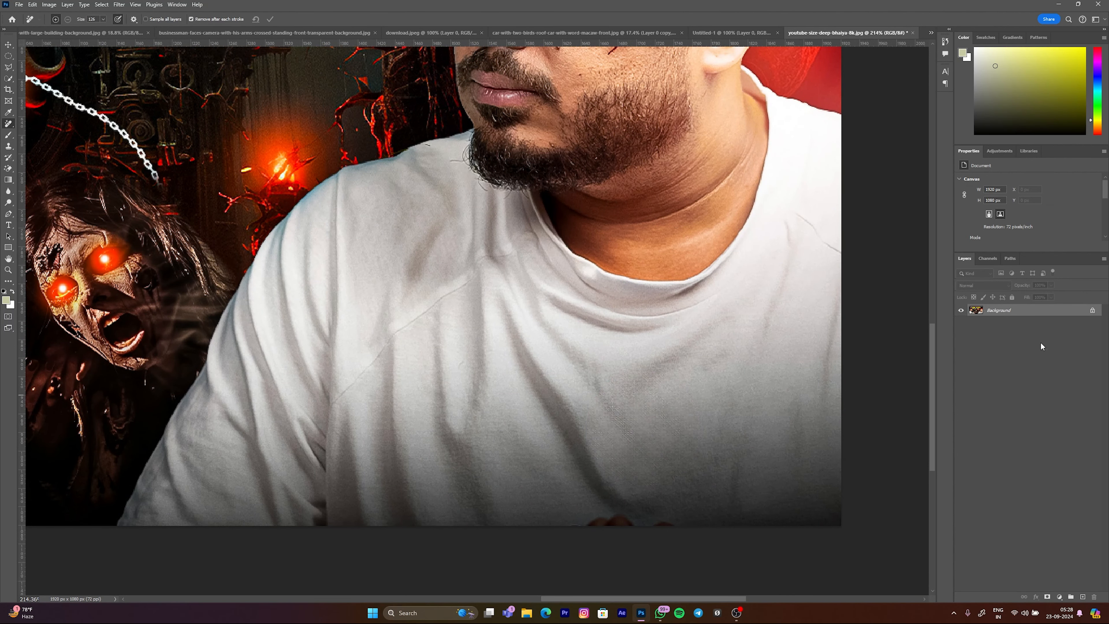
Step: Inspect the whole thumbnail, including the retouched T-shirt, the central horned skull and the monster faces
{"action": "scroll", "coordinate": [631, 463], "scroll_direction": "down", "scroll_amount": 2}
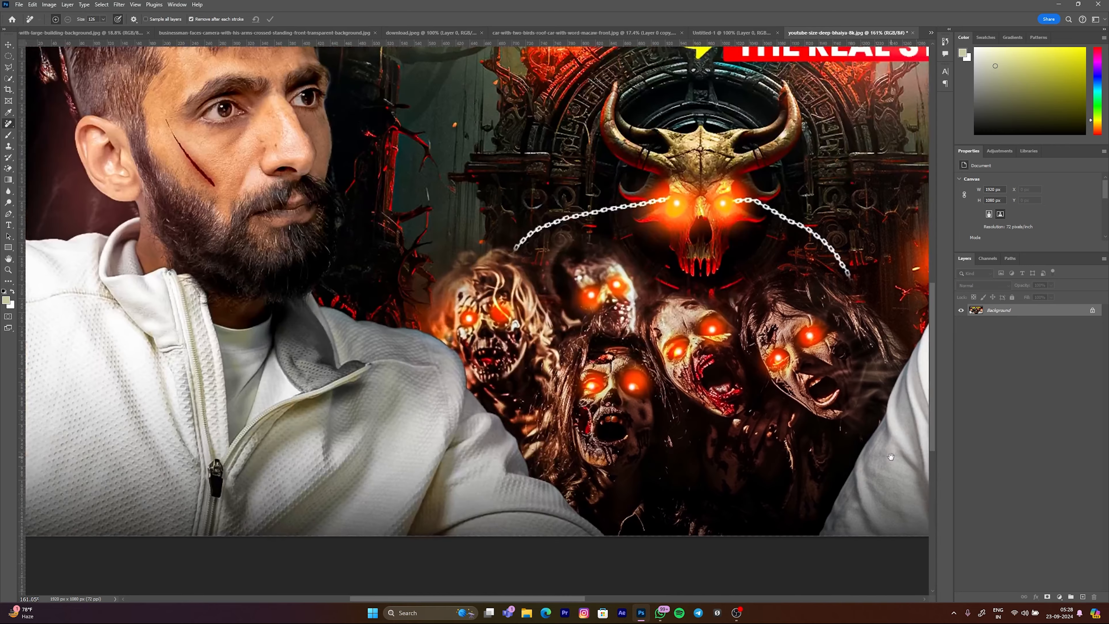
{"action": "scroll", "coordinate": [373, 421], "scroll_direction": "left", "scroll_amount": 3}
{"action": "scroll", "coordinate": [373, 421], "scroll_direction": "down", "scroll_amount": 3}
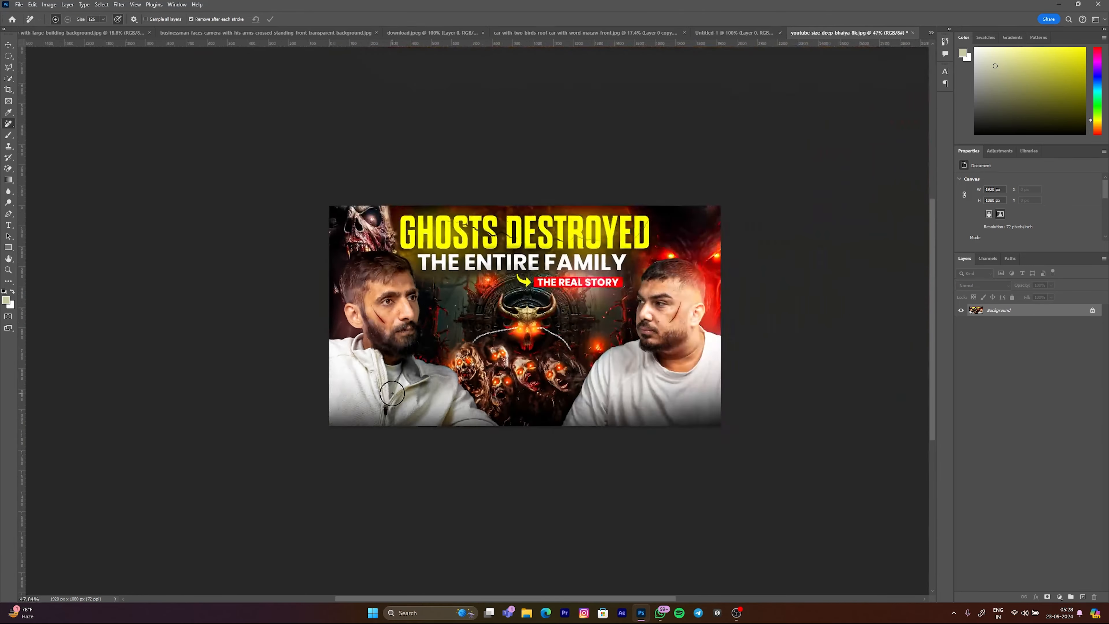
{"action": "scroll", "coordinate": [719, 396], "scroll_direction": "up", "scroll_amount": 2}
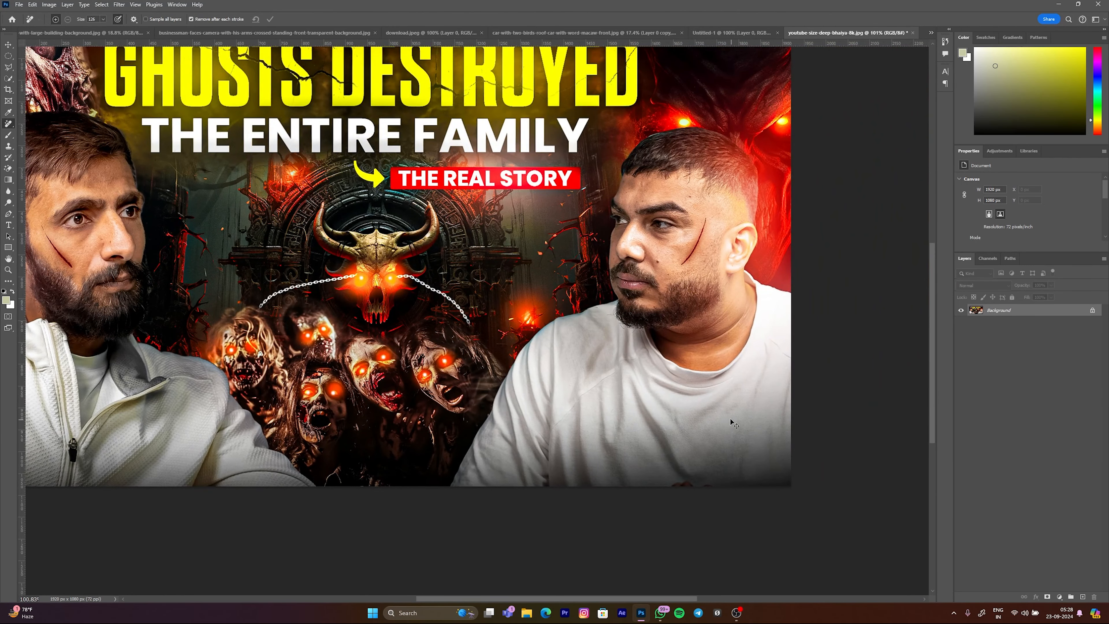
{"action": "scroll", "coordinate": [507, 389], "scroll_direction": "down", "scroll_amount": 3}
{"action": "scroll", "coordinate": [497, 372], "scroll_direction": "up", "scroll_amount": 3}
{"action": "left_click_drag", "start_coordinate": [522, 371], "coordinate": [551, 371]}
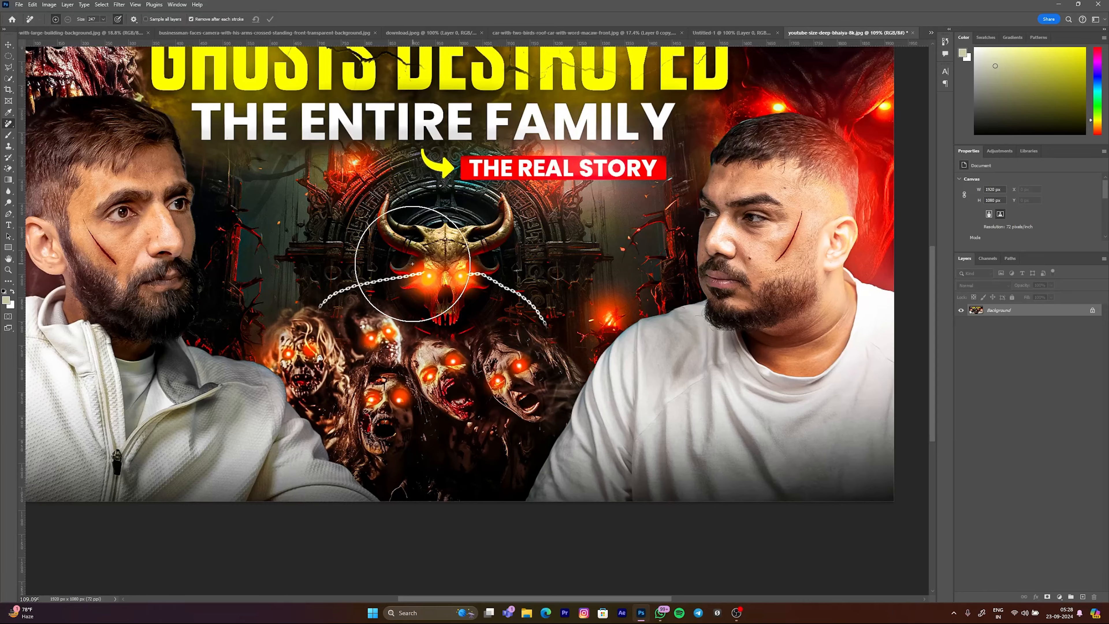
{"action": "left_click_drag", "start_coordinate": [412, 301], "coordinate": [442, 420]}
{"action": "scroll", "coordinate": [510, 270], "scroll_direction": "down", "scroll_amount": 4}
{"action": "scroll", "coordinate": [323, 220], "scroll_direction": "up", "scroll_amount": 4}
Step: Try removing the red "THE REAL STORY" label with the Remove Tool, and undo the stroke
{"action": "left_click_drag", "start_coordinate": [537, 241], "coordinate": [582, 257]}
{"action": "scroll", "coordinate": [551, 266], "scroll_direction": "down", "scroll_amount": 6}
{"action": "scroll", "coordinate": [656, 286], "scroll_direction": "up", "scroll_amount": 8}
{"action": "mouse_move", "coordinate": [693, 332]}
{"action": "left_mouse_down"}
{"action": "mouse_move", "coordinate": [604, 342]}
{"action": "mouse_move", "coordinate": [535, 326]}
{"action": "mouse_move", "coordinate": [751, 330]}
{"action": "mouse_move", "coordinate": [777, 306]}
{"action": "mouse_move", "coordinate": [547, 319]}
{"action": "left_mouse_up"}
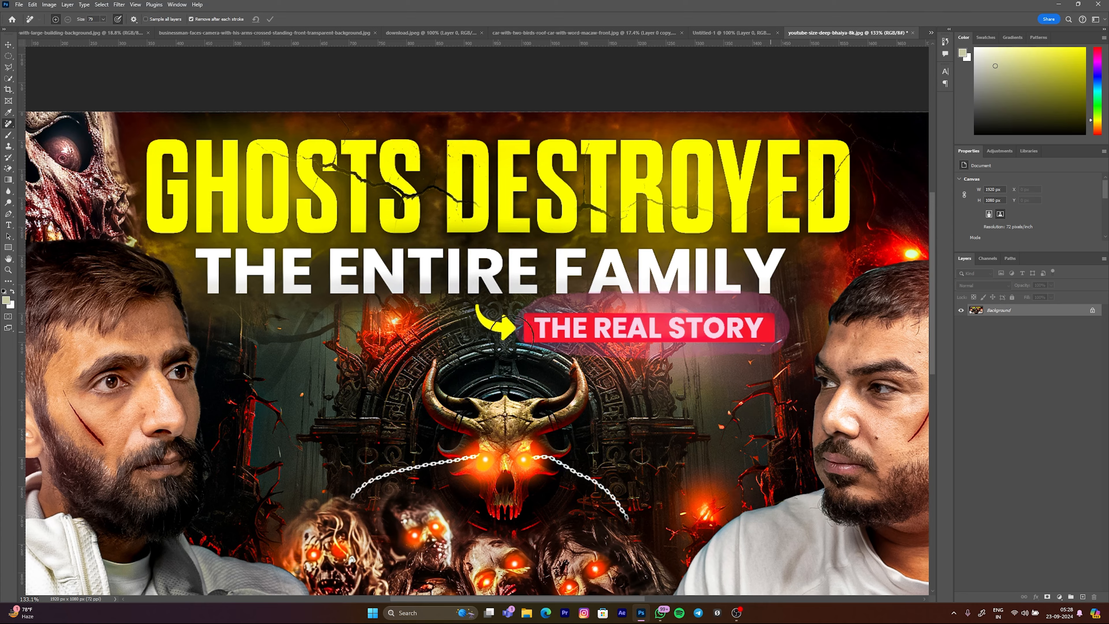
{"action": "scroll", "coordinate": [489, 323], "scroll_direction": "down", "scroll_amount": 7}
{"action": "scroll", "coordinate": [560, 324], "scroll_direction": "up", "scroll_amount": 4}
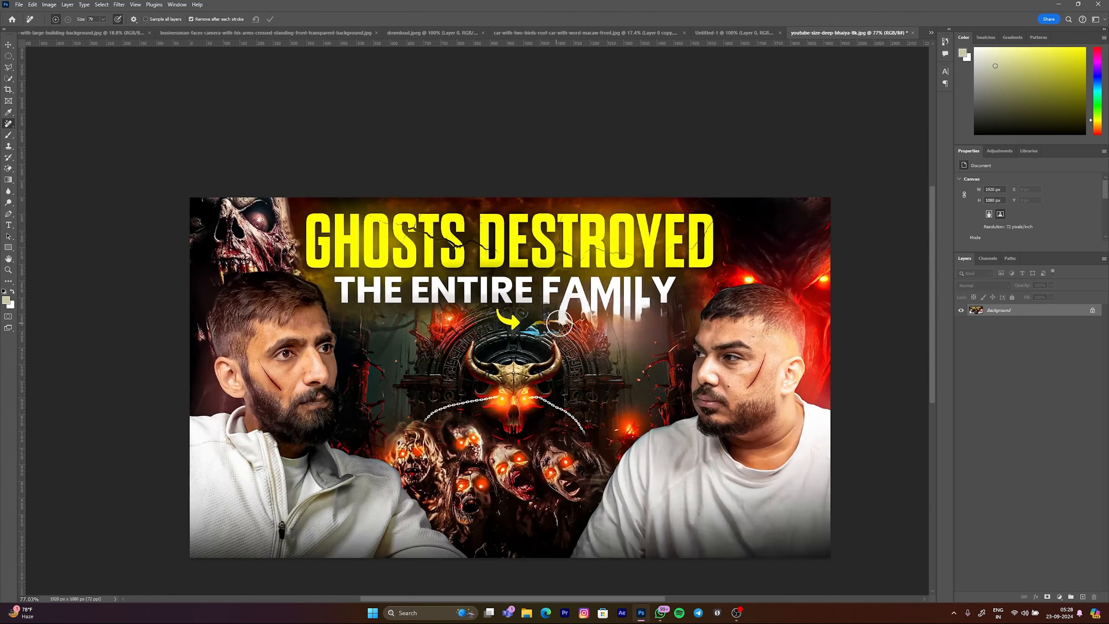
{"action": "key", "text": "ctrl+z"}
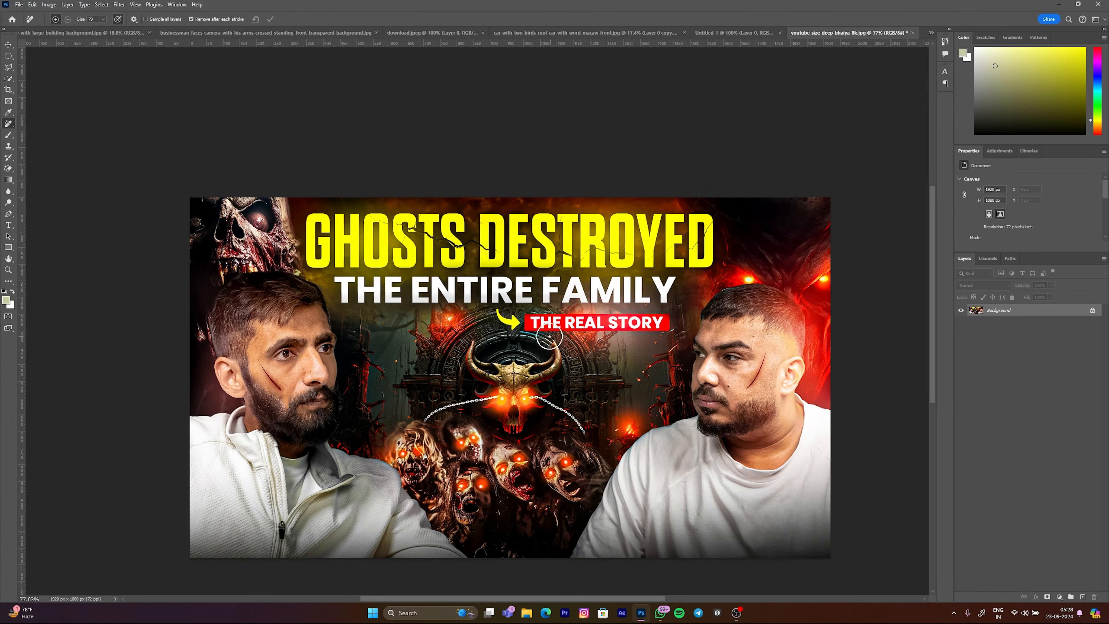
Step: Try removing the yellow arrow beside "THE REAL STORY" with a smaller Remove Tool brush, and undo it
{"action": "scroll", "coordinate": [515, 326], "scroll_direction": "up", "scroll_amount": 8}
{"action": "left_click_drag", "start_coordinate": [485, 305], "coordinate": [530, 306]}
{"action": "left_click_drag", "start_coordinate": [509, 306], "coordinate": [475, 305]}
{"action": "mouse_move", "coordinate": [444, 268]}
{"action": "left_mouse_down"}
{"action": "mouse_move", "coordinate": [466, 306]}
{"action": "mouse_move", "coordinate": [502, 328]}
{"action": "left_mouse_up"}
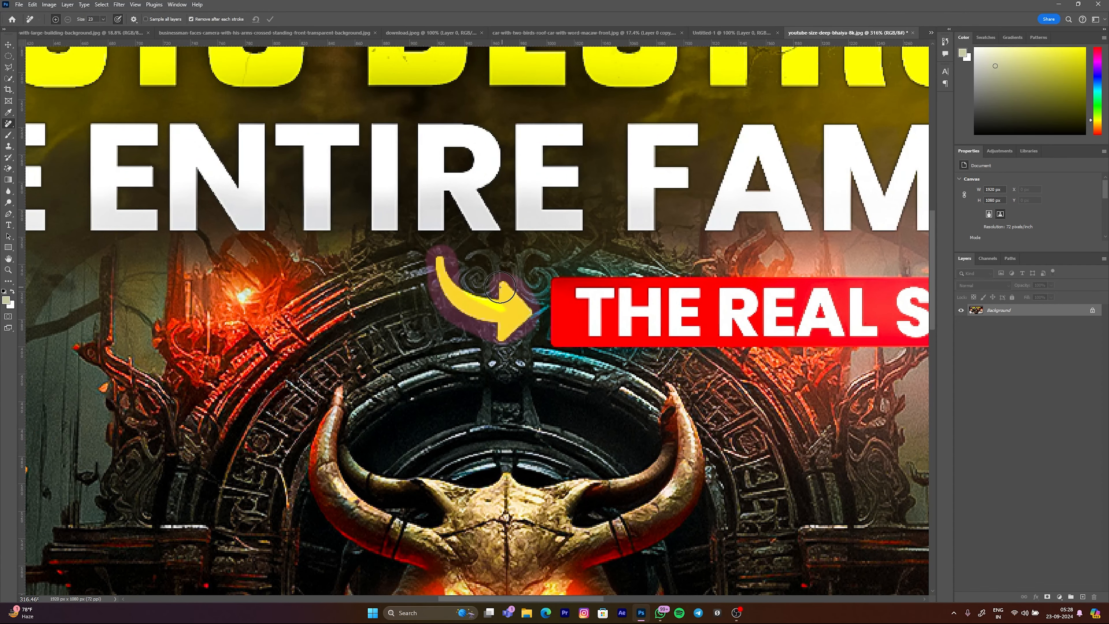
{"action": "left_click_drag", "start_coordinate": [442, 286], "coordinate": [442, 287]}
{"action": "scroll", "coordinate": [522, 290], "scroll_direction": "down", "scroll_amount": 8}
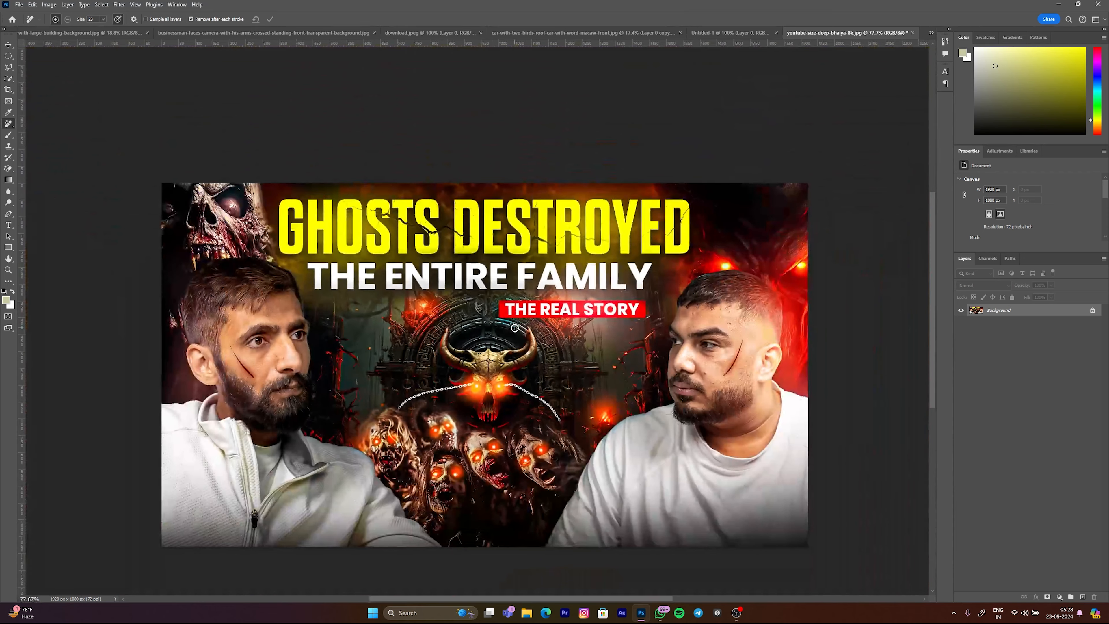
{"action": "scroll", "coordinate": [522, 289], "scroll_direction": "up", "scroll_amount": 2}
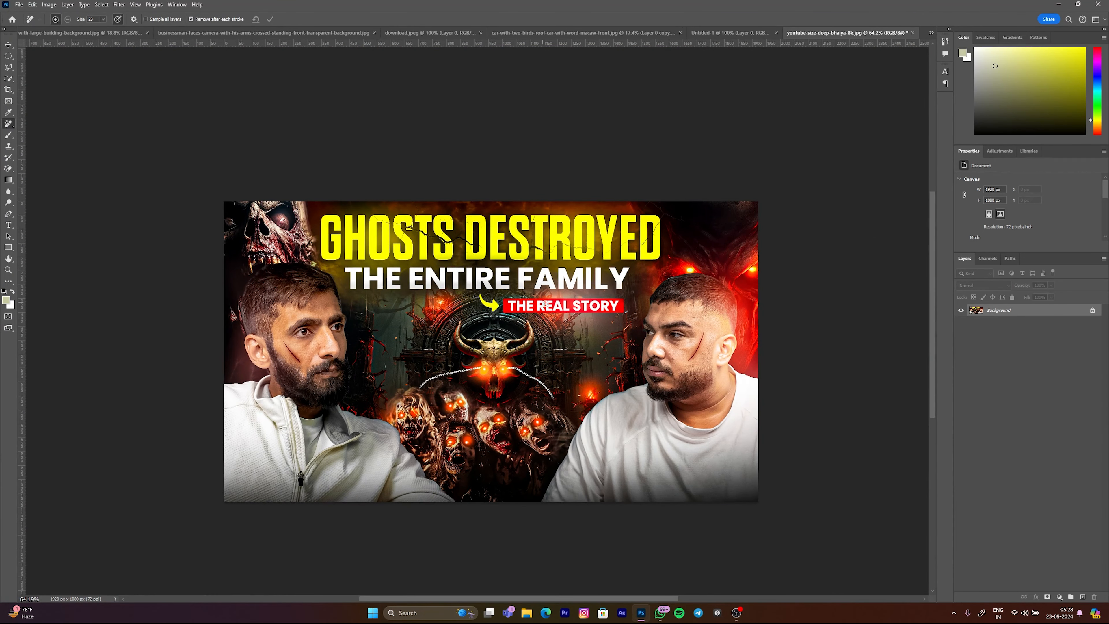
Step: Unlock the thumbnail's Background layer, activate the Move Tool and deselect the layer
{"action": "left_click", "coordinate": [1091, 310]}
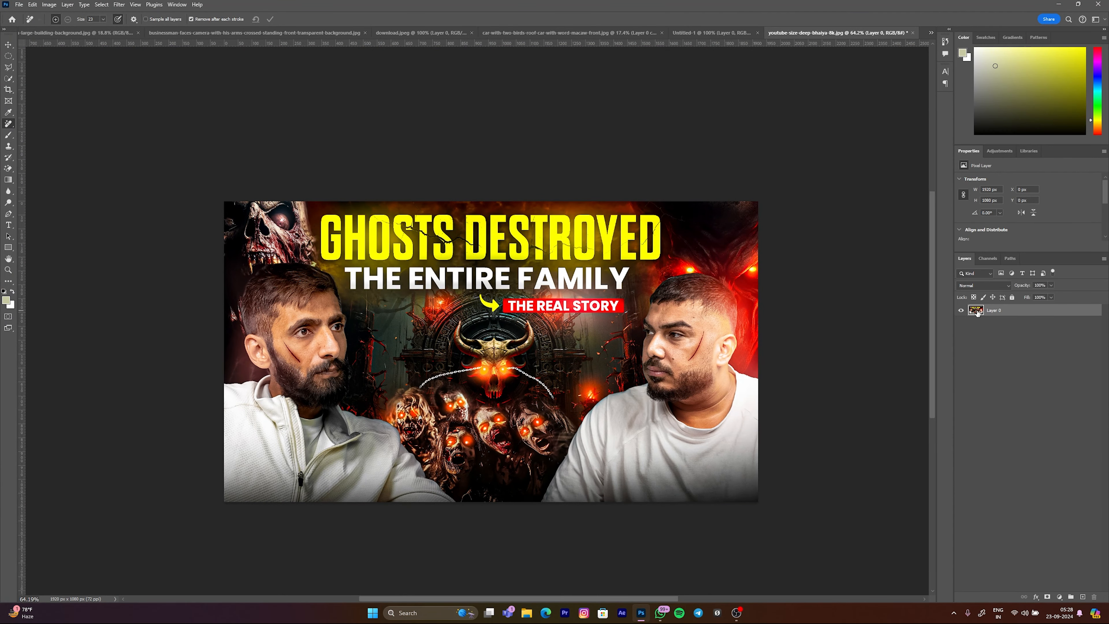
{"action": "key", "text": "v"}
{"action": "left_click", "coordinate": [571, 181]}
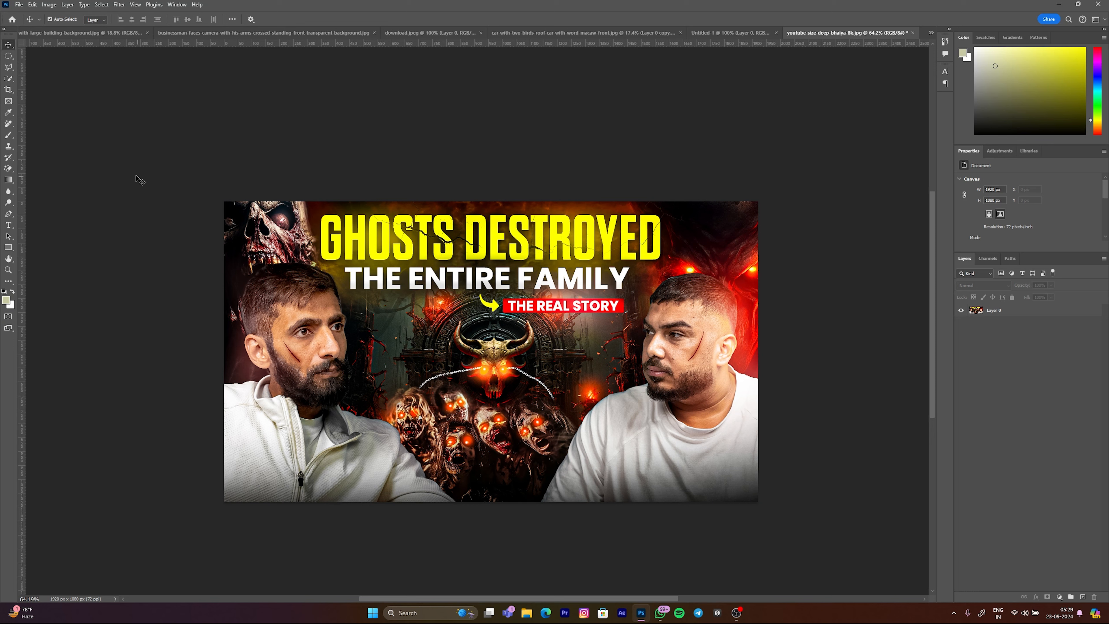
Step: Show the group of healing tools, select the Brush Tool and switch to the Untitled-1 document
{"action": "left_click", "coordinate": [9, 124]}
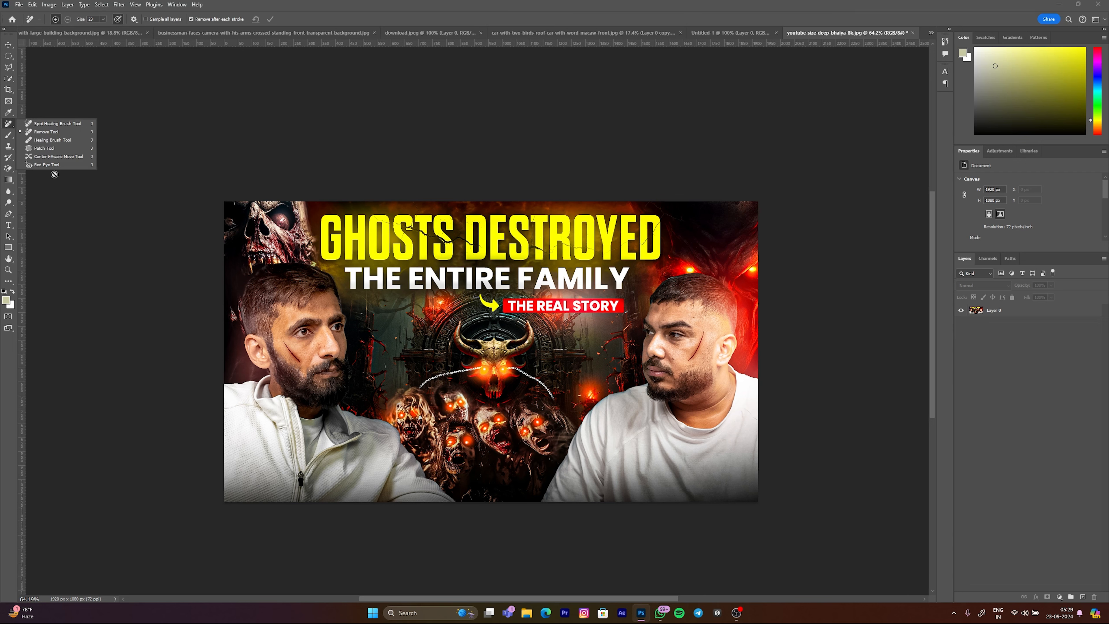
{"action": "left_click", "coordinate": [10, 138]}
{"action": "left_click", "coordinate": [36, 139]}
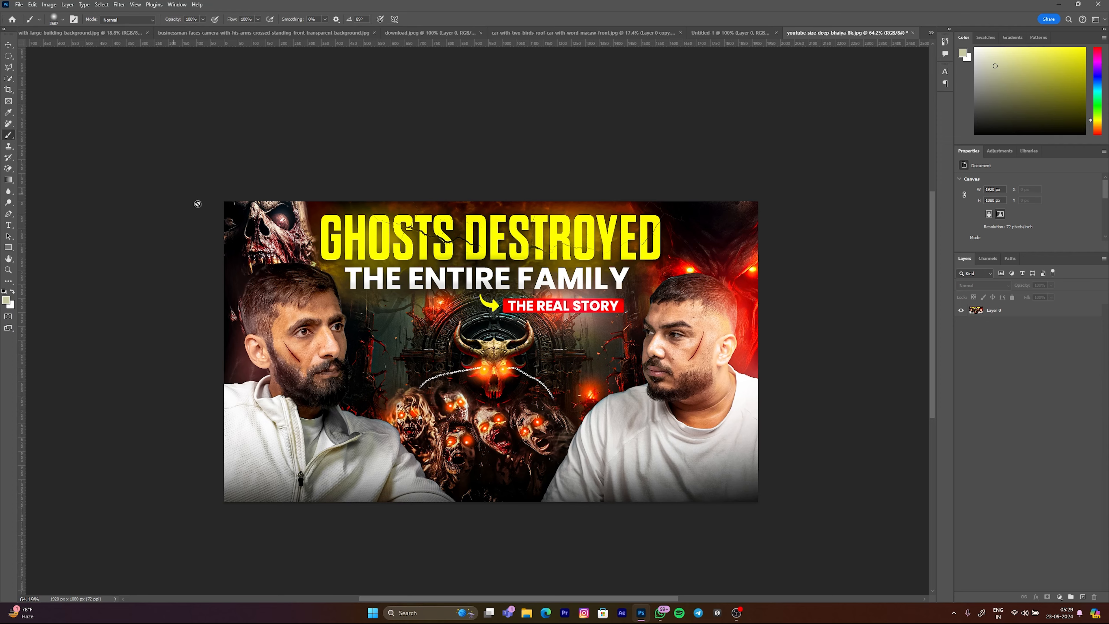
{"action": "left_click", "coordinate": [731, 33]}
Step: Paint thin freehand scribbles across the middle of Layer 0 with the Brush Tool, undoing an unwanted stroke
{"action": "scroll", "coordinate": [601, 251], "scroll_direction": "down", "scroll_amount": 3}
{"action": "mouse_move", "coordinate": [606, 271]}
{"action": "left_mouse_down"}
{"action": "mouse_move", "coordinate": [624, 266]}
{"action": "mouse_move", "coordinate": [123, 321]}
{"action": "left_mouse_up"}
{"action": "left_click_drag", "start_coordinate": [434, 291], "coordinate": [521, 302]}
{"action": "mouse_move", "coordinate": [508, 289]}
{"action": "left_mouse_down"}
{"action": "mouse_move", "coordinate": [544, 295]}
{"action": "mouse_move", "coordinate": [490, 285]}
{"action": "mouse_move", "coordinate": [506, 295]}
{"action": "left_mouse_up"}
{"action": "key", "text": "ctrl+z"}
{"action": "left_click_drag", "start_coordinate": [508, 238], "coordinate": [432, 253]}
{"action": "mouse_move", "coordinate": [513, 242]}
{"action": "left_mouse_down"}
{"action": "mouse_move", "coordinate": [549, 250]}
{"action": "mouse_move", "coordinate": [509, 398]}
{"action": "mouse_move", "coordinate": [511, 441]}
{"action": "left_mouse_up"}
{"action": "left_click_drag", "start_coordinate": [556, 288], "coordinate": [490, 276]}
{"action": "mouse_move", "coordinate": [574, 205]}
{"action": "left_mouse_down"}
{"action": "mouse_move", "coordinate": [439, 236]}
{"action": "mouse_move", "coordinate": [559, 283]}
{"action": "mouse_move", "coordinate": [567, 340]}
{"action": "mouse_move", "coordinate": [507, 317]}
{"action": "left_mouse_up"}
Step: Paint wide, soft-edged test strokes and a thin angular line on Layer 0, varying the brush size
{"action": "mouse_move", "coordinate": [578, 229]}
{"action": "left_mouse_down"}
{"action": "mouse_move", "coordinate": [611, 250]}
{"action": "mouse_move", "coordinate": [646, 43]}
{"action": "left_mouse_up"}
{"action": "left_click_drag", "start_coordinate": [631, 247], "coordinate": [612, 247]}
{"action": "mouse_move", "coordinate": [676, 164]}
{"action": "left_mouse_down"}
{"action": "mouse_move", "coordinate": [706, 273]}
{"action": "mouse_move", "coordinate": [663, 387]}
{"action": "mouse_move", "coordinate": [647, 392]}
{"action": "left_mouse_up"}
{"action": "left_click_drag", "start_coordinate": [473, 364], "coordinate": [472, 363]}
{"action": "left_click_drag", "start_coordinate": [399, 204], "coordinate": [386, 187]}
{"action": "mouse_move", "coordinate": [321, 202]}
{"action": "left_mouse_down"}
{"action": "mouse_move", "coordinate": [274, 224]}
{"action": "mouse_move", "coordinate": [315, 213]}
{"action": "left_mouse_up"}
{"action": "mouse_move", "coordinate": [377, 164]}
{"action": "left_mouse_down"}
{"action": "mouse_move", "coordinate": [345, 404]}
{"action": "mouse_move", "coordinate": [974, 474]}
{"action": "left_mouse_up"}
Step: Undo the olive Brush test strokes until Layer 0 is blank white again
{"action": "key", "text": "ctrl+z"}
{"action": "key", "text": "ctrl+z"}
{"action": "key", "text": "ctrl+z"}
{"action": "key", "text": "ctrl+z"}
{"action": "key", "text": "ctrl+z"}
{"action": "key", "text": "ctrl+z"}
{"action": "key", "text": "ctrl+z"}
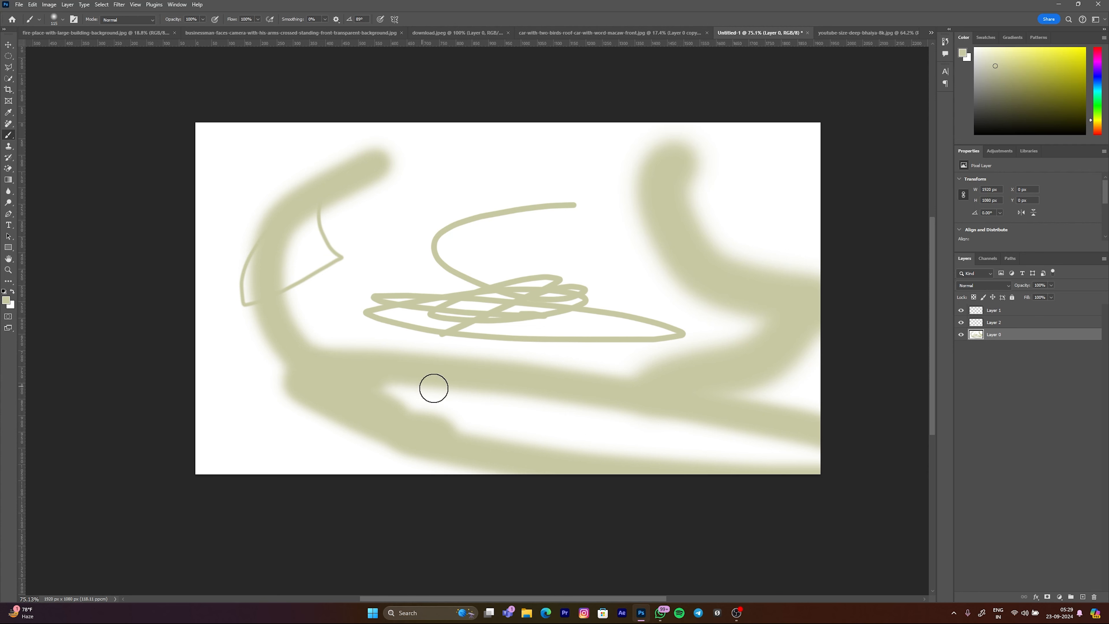
{"action": "scroll", "coordinate": [517, 274], "scroll_direction": "up", "scroll_amount": 2}
{"action": "left_click_drag", "start_coordinate": [527, 272], "coordinate": [510, 273]}
{"action": "scroll", "coordinate": [527, 334], "scroll_direction": "down", "scroll_amount": 3}
{"action": "scroll", "coordinate": [527, 334], "scroll_direction": "up", "scroll_amount": 1}
{"action": "mouse_move", "coordinate": [548, 329]}
{"action": "left_mouse_down"}
{"action": "mouse_move", "coordinate": [534, 328]}
{"action": "mouse_move", "coordinate": [542, 300]}
{"action": "mouse_move", "coordinate": [559, 311]}
{"action": "left_mouse_up"}
{"action": "scroll", "coordinate": [550, 315], "scroll_direction": "up", "scroll_amount": 2}
{"action": "mouse_move", "coordinate": [471, 193]}
{"action": "left_mouse_down"}
{"action": "mouse_move", "coordinate": [513, 333]}
{"action": "mouse_move", "coordinate": [463, 340]}
{"action": "mouse_move", "coordinate": [437, 411]}
{"action": "left_mouse_up"}
{"action": "key", "text": "ctrl+z"}
Step: Reset the foreground and background colours to default black and white, and reduce the soft brush to a small size
{"action": "left_click_drag", "start_coordinate": [335, 173], "coordinate": [341, 173]}
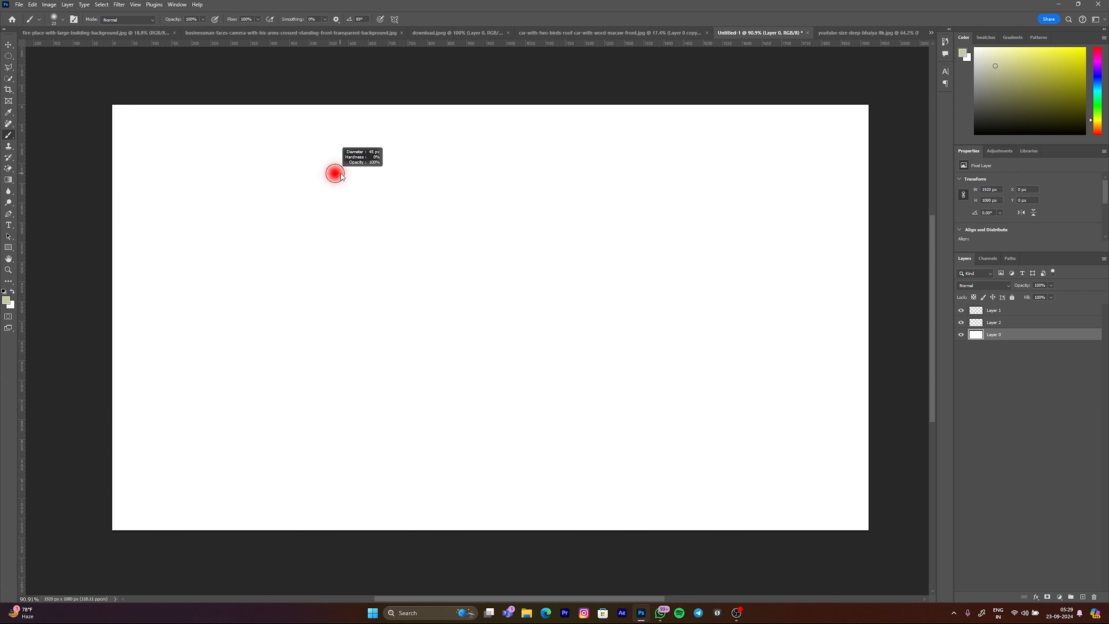
{"action": "key", "text": "d"}
{"action": "left_click_drag", "start_coordinate": [438, 228], "coordinate": [442, 216]}
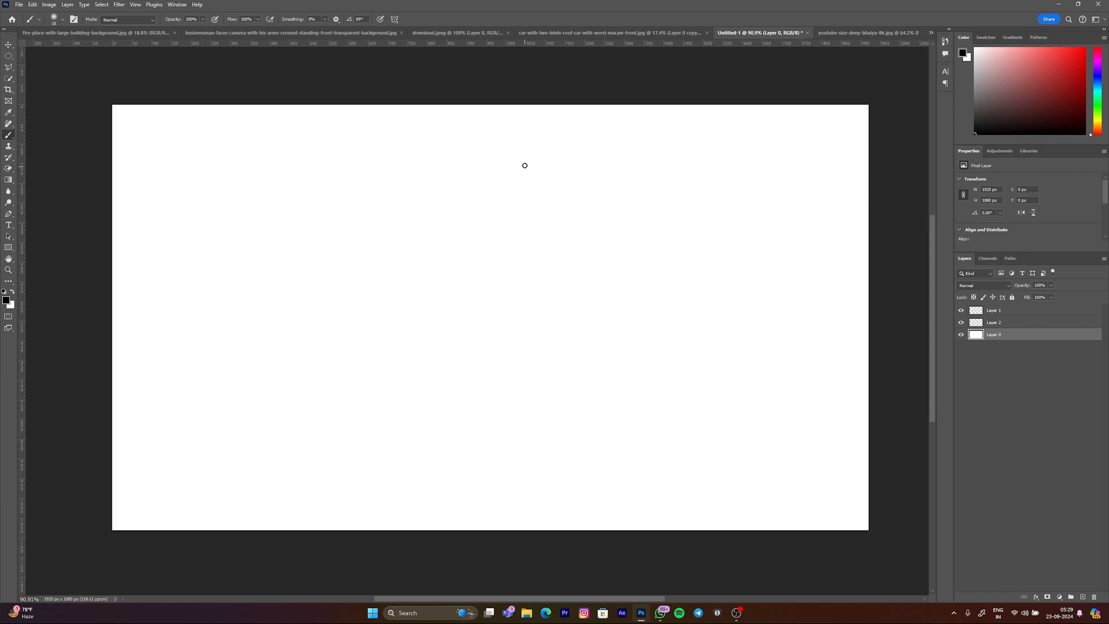
Step: Handwrite a full name sideways in black on Layer 0 with the small soft brush
{"action": "mouse_move", "coordinate": [511, 150]}
{"action": "left_mouse_down"}
{"action": "mouse_move", "coordinate": [610, 201]}
{"action": "mouse_move", "coordinate": [464, 198]}
{"action": "mouse_move", "coordinate": [502, 190]}
{"action": "mouse_move", "coordinate": [541, 210]}
{"action": "mouse_move", "coordinate": [469, 223]}
{"action": "mouse_move", "coordinate": [503, 239]}
{"action": "mouse_move", "coordinate": [574, 242]}
{"action": "mouse_move", "coordinate": [486, 247]}
{"action": "mouse_move", "coordinate": [482, 280]}
{"action": "left_mouse_up"}
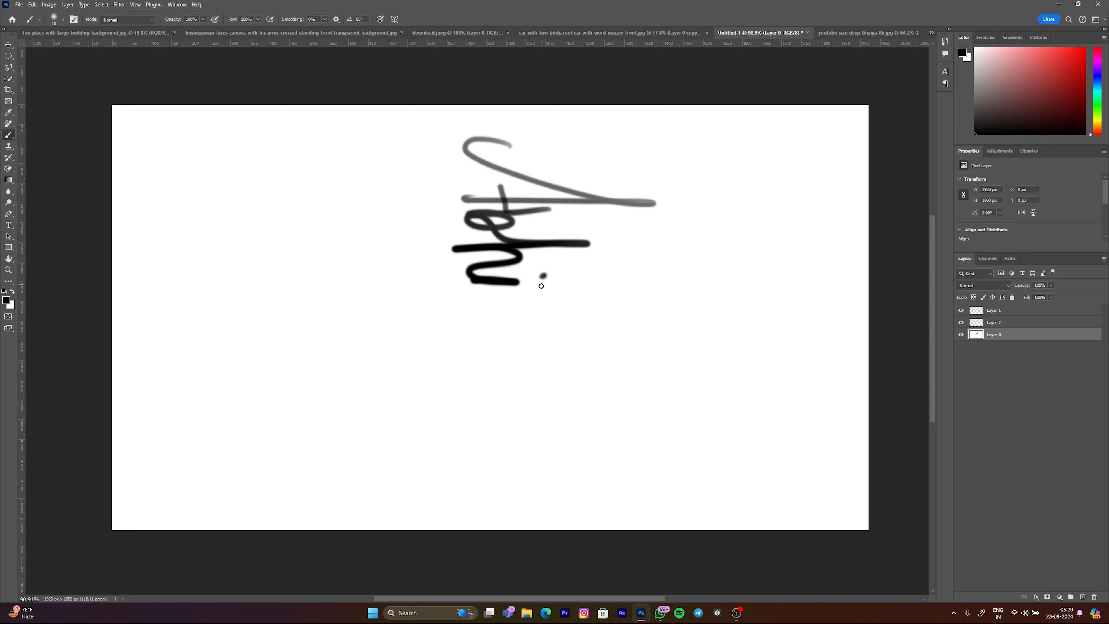
{"action": "mouse_move", "coordinate": [524, 310]}
{"action": "left_mouse_down"}
{"action": "mouse_move", "coordinate": [531, 342]}
{"action": "mouse_move", "coordinate": [561, 366]}
{"action": "left_mouse_up"}
{"action": "left_click", "coordinate": [548, 391]}
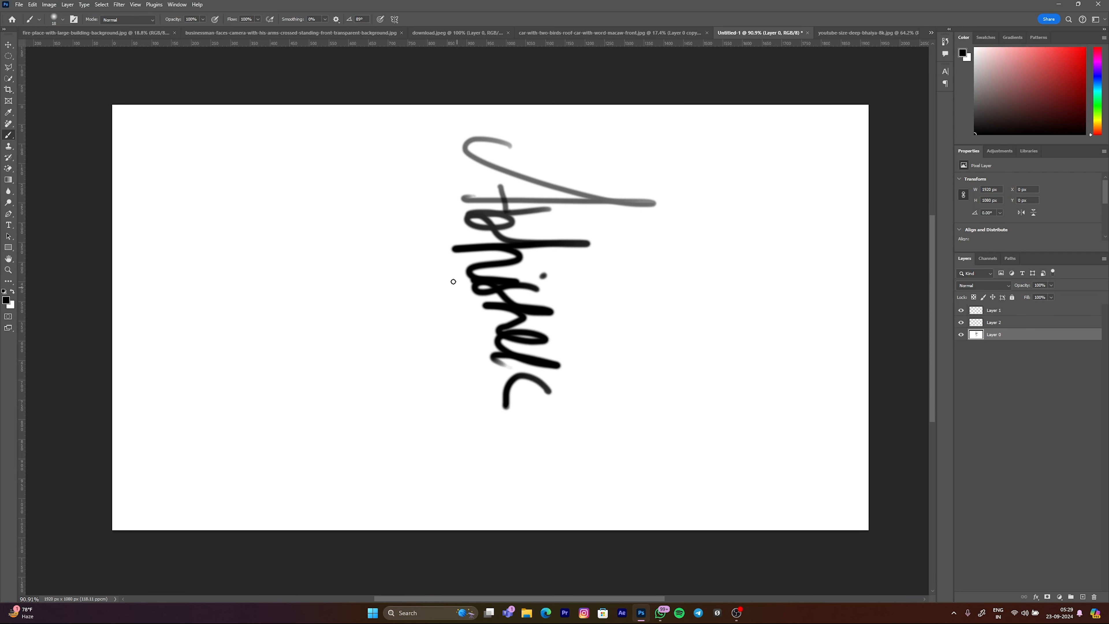
{"action": "left_click_drag", "start_coordinate": [393, 297], "coordinate": [327, 272]}
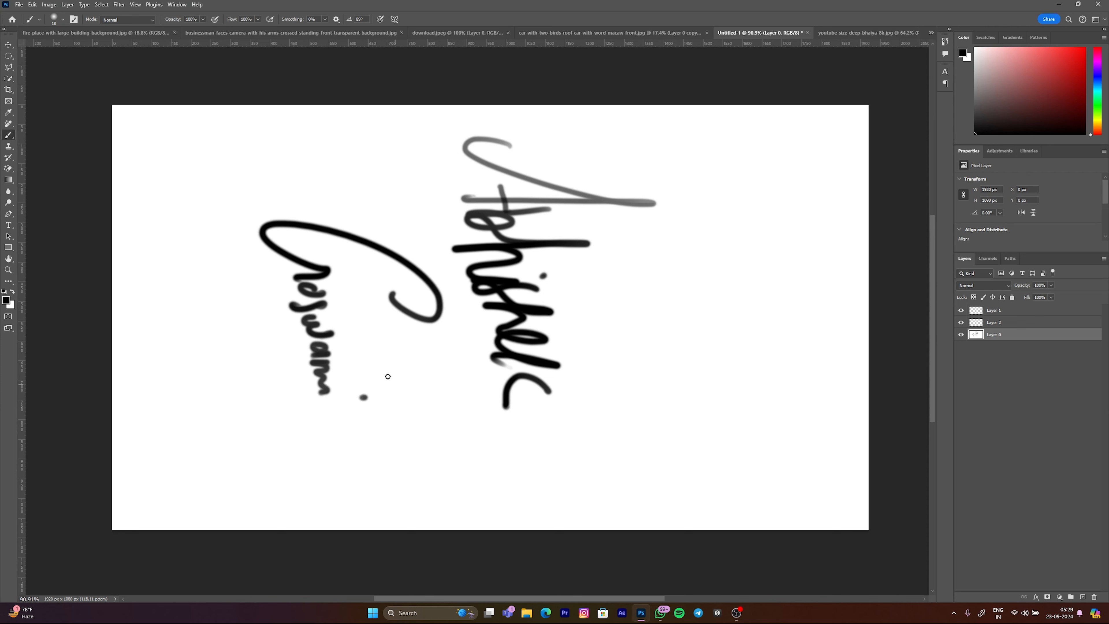
Step: Add long diagonal strokes and zigzag lines around the handwritten name on Layer 0
{"action": "left_click_drag", "start_coordinate": [308, 423], "coordinate": [185, 314]}
{"action": "left_click_drag", "start_coordinate": [111, 275], "coordinate": [258, 427]}
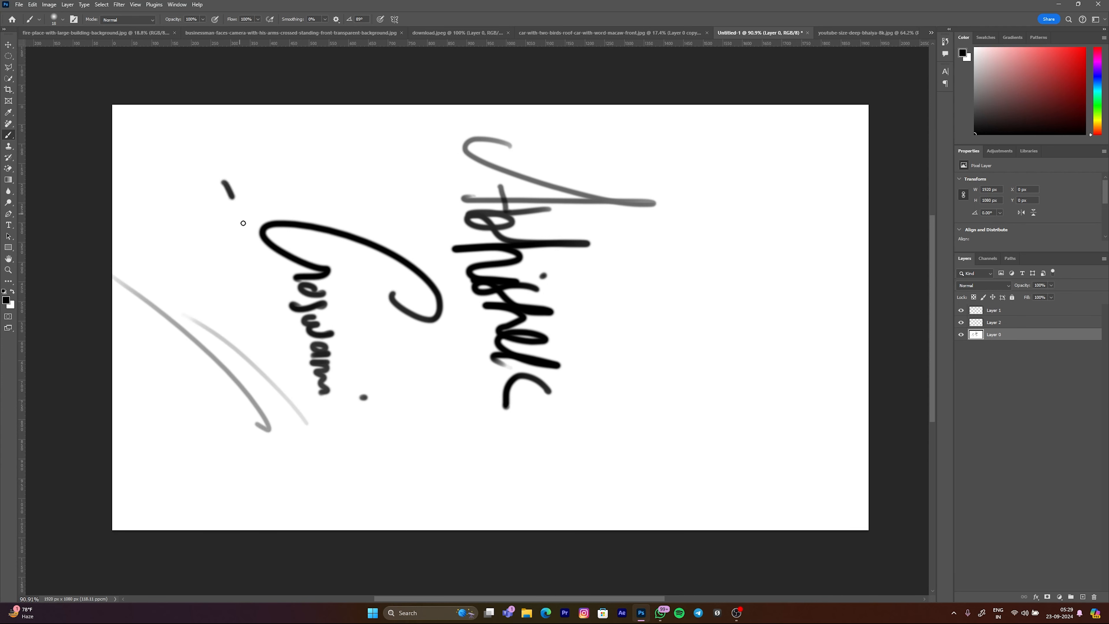
{"action": "left_click_drag", "start_coordinate": [224, 183], "coordinate": [181, 305]}
{"action": "left_click_drag", "start_coordinate": [175, 377], "coordinate": [198, 472]}
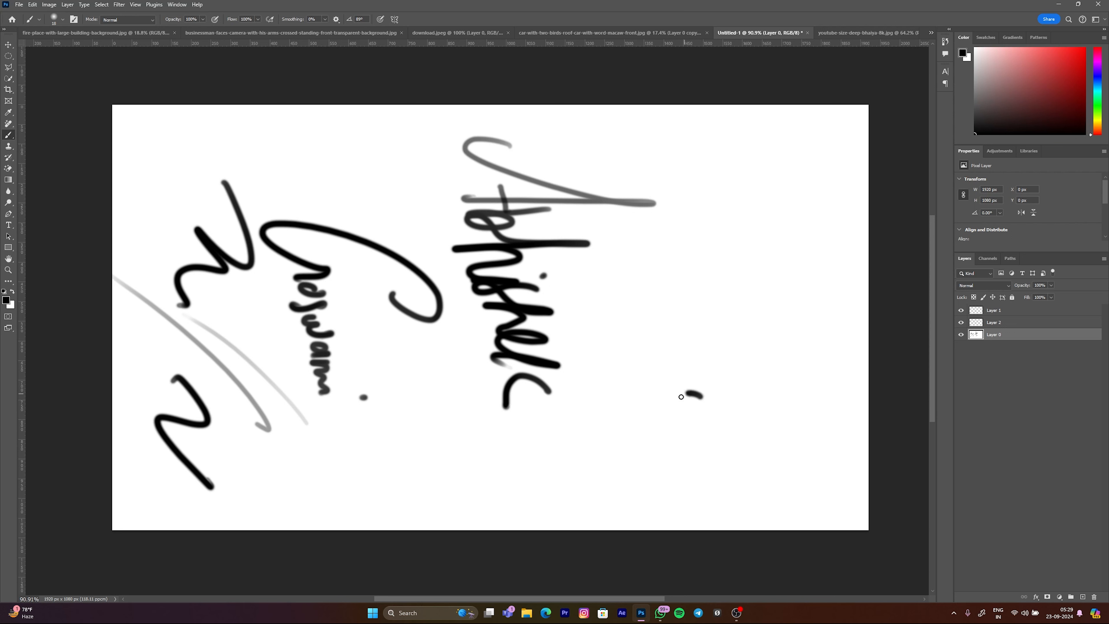
{"action": "mouse_move", "coordinate": [792, 192]}
{"action": "left_mouse_down"}
{"action": "mouse_move", "coordinate": [732, 310]}
{"action": "mouse_move", "coordinate": [825, 394]}
{"action": "mouse_move", "coordinate": [606, 260]}
{"action": "mouse_move", "coordinate": [634, 309]}
{"action": "mouse_move", "coordinate": [612, 356]}
{"action": "left_mouse_up"}
Step: Undo the black zigzags, diagonal lines and handwriting until the canvas is blank
{"action": "key", "text": "ctrl+z"}
{"action": "key", "text": "ctrl+z"}
{"action": "key", "text": "ctrl+z"}
{"action": "key", "text": "ctrl+z"}
{"action": "key", "text": "ctrl+z"}
{"action": "key", "text": "ctrl+z"}
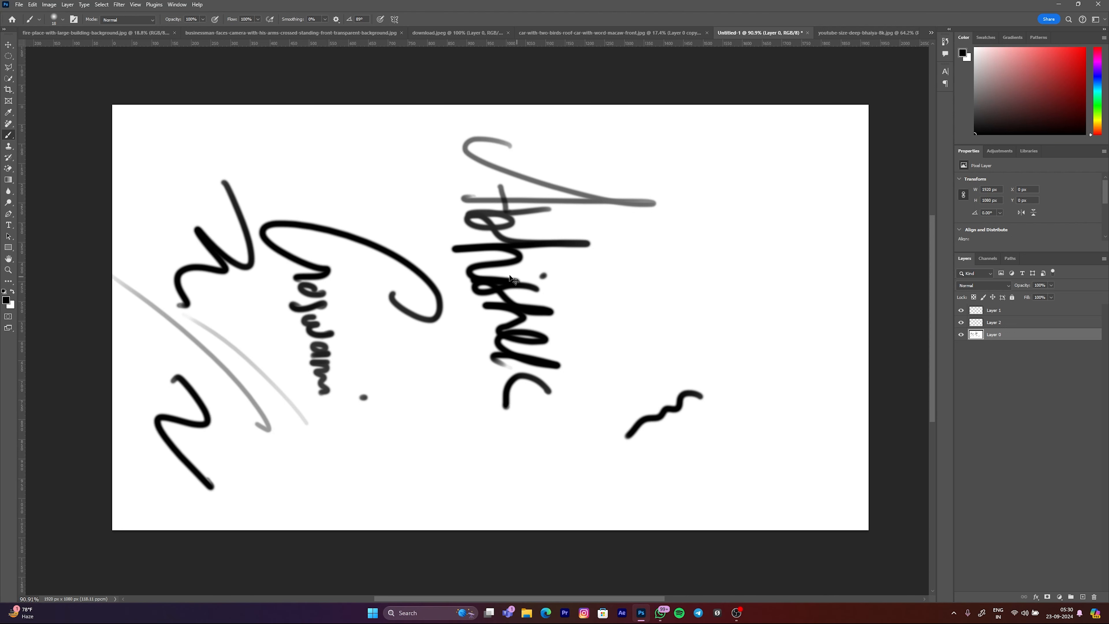
{"action": "key", "text": "ctrl+z"}
{"action": "key", "text": "ctrl+z"}
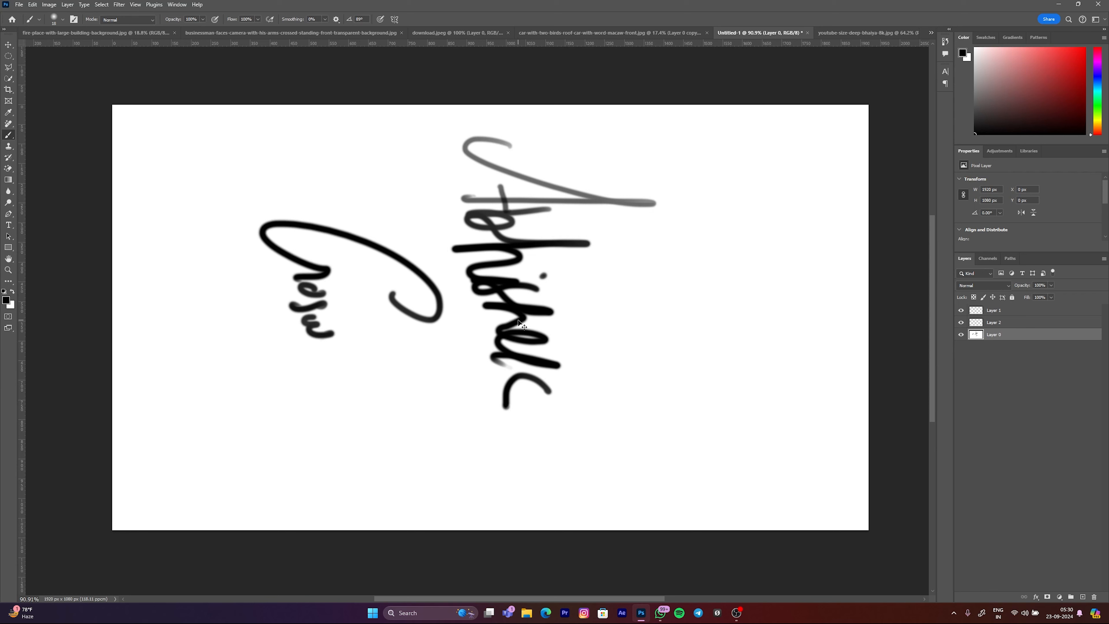
{"action": "key", "text": "ctrl+z"}
{"action": "key", "text": "ctrl+z"}
{"action": "key", "text": "ctrl+z"}
{"action": "key", "text": "ctrl+z"}
{"action": "key", "text": "ctrl+z"}
{"action": "key", "text": "ctrl+z"}
{"action": "key", "text": "ctrl+z"}
{"action": "key", "text": "ctrl+z"}
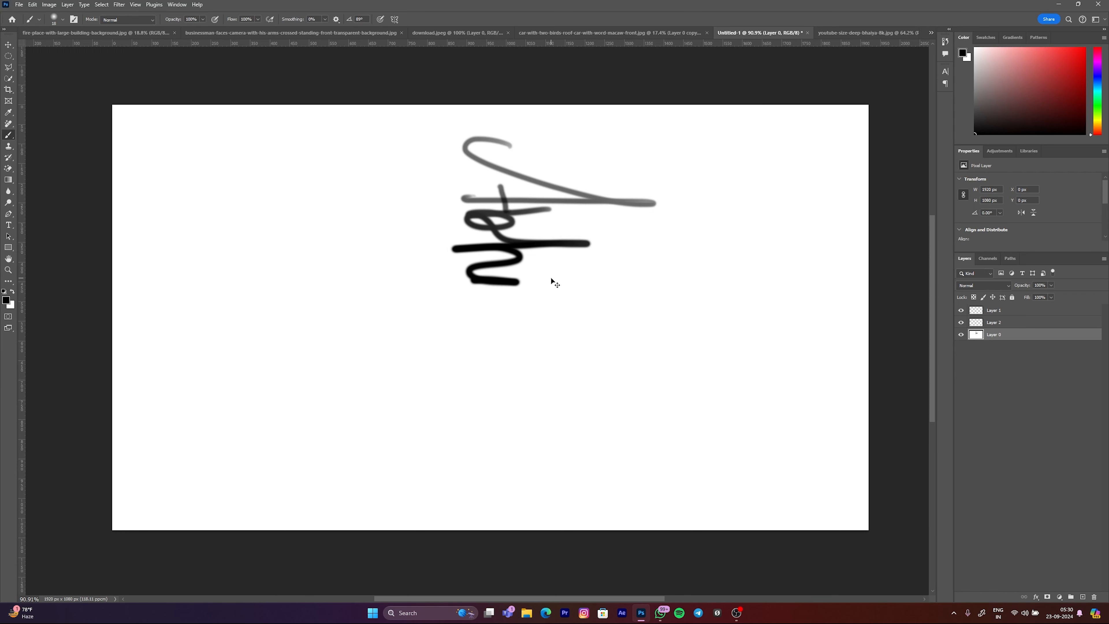
{"action": "key", "text": "ctrl+z"}
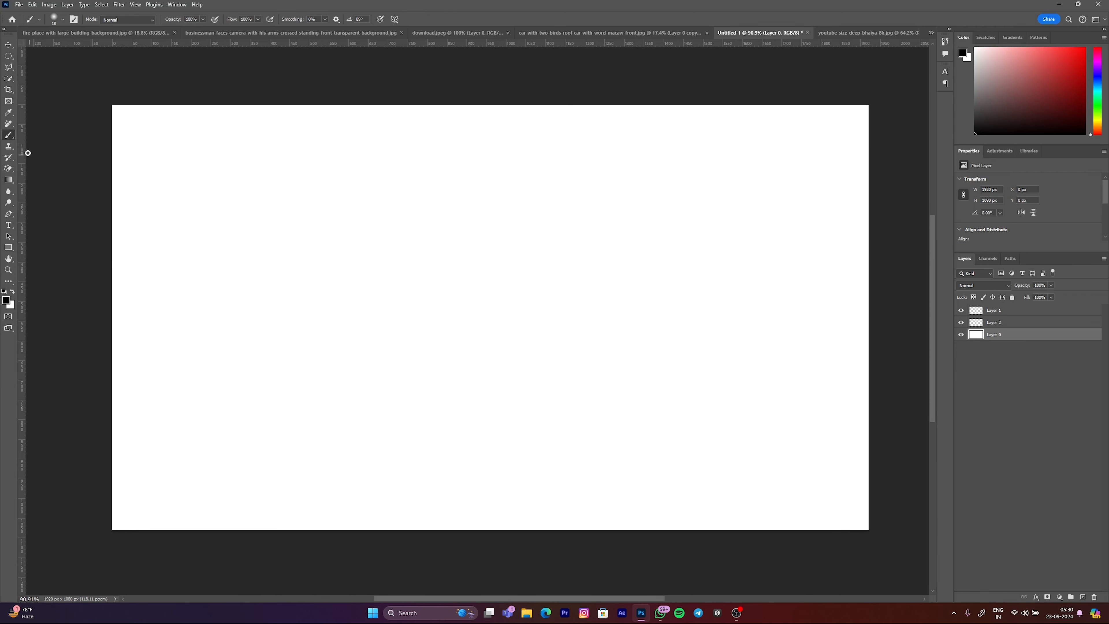
Step: Select the Clone Stamp Tool
{"action": "left_click_drag", "start_coordinate": [11, 151], "coordinate": [23, 154]}
{"action": "left_click", "coordinate": [47, 147]}
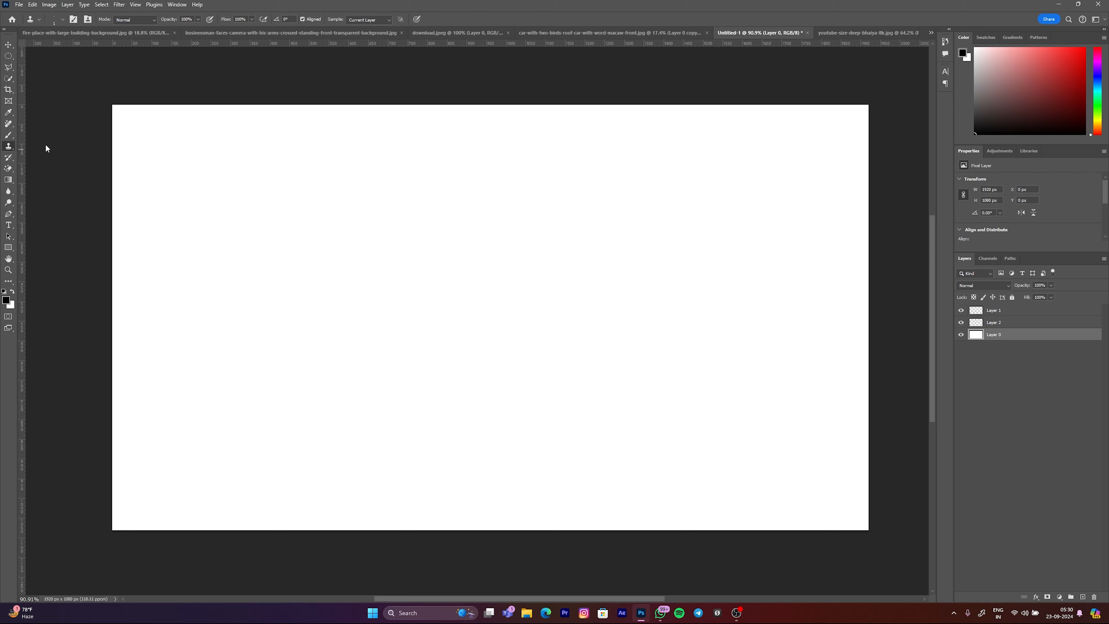
{"action": "scroll", "coordinate": [333, 207], "scroll_direction": "down", "scroll_amount": 4}
{"action": "scroll", "coordinate": [344, 205], "scroll_direction": "up", "scroll_amount": 2}
Step: Open the little-girl-is-standing-front-chalkboard-that-saysthe-word-middle image from Downloads and unlock its Background layer
{"action": "key", "text": "ctrl+o"}
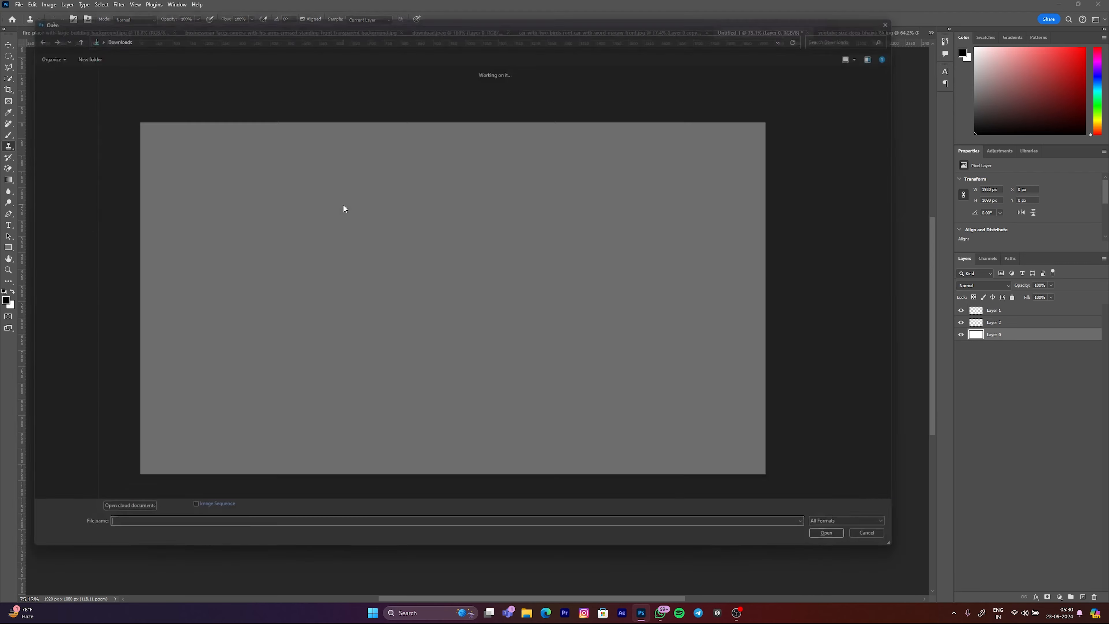
{"action": "left_click", "coordinate": [403, 261]}
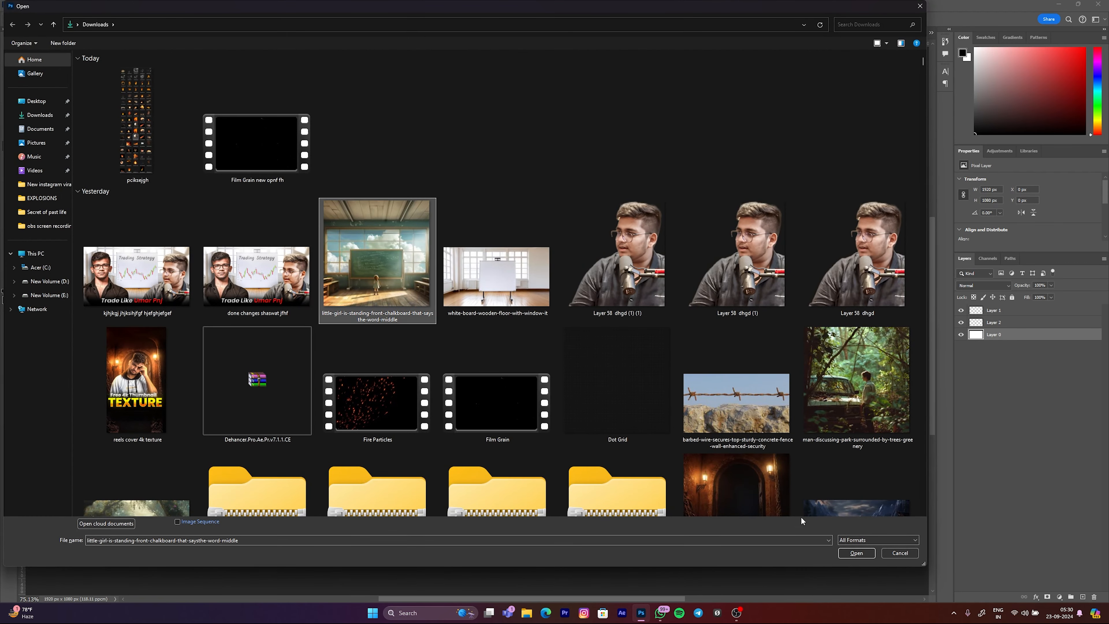
{"action": "left_click", "coordinate": [856, 553]}
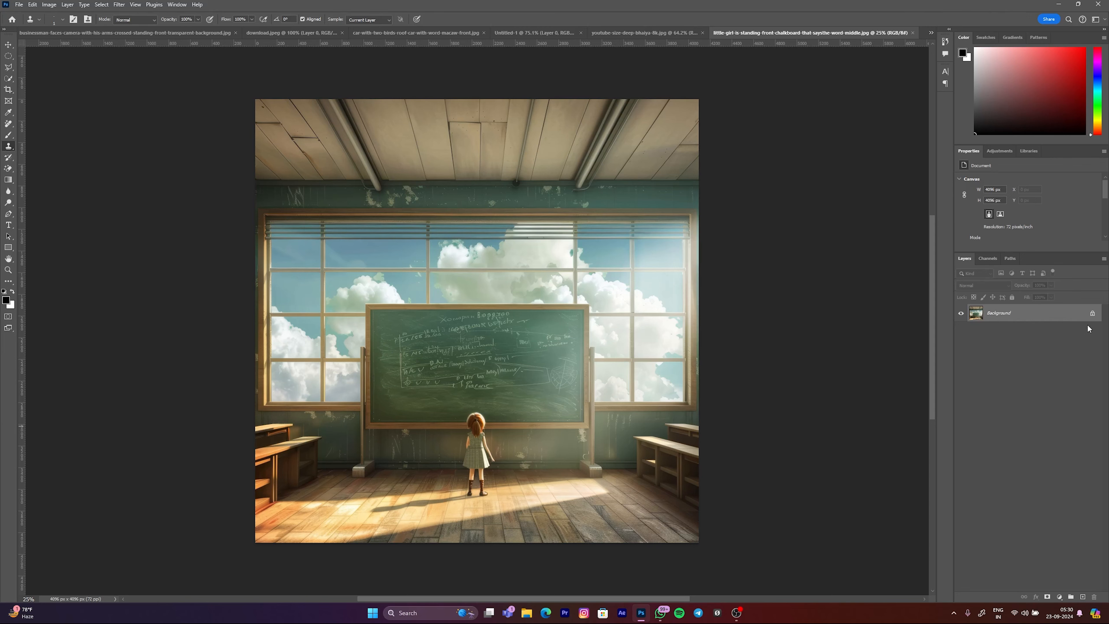
{"action": "left_click", "coordinate": [1094, 315]}
{"action": "scroll", "coordinate": [476, 376], "scroll_direction": "up", "scroll_amount": 6}
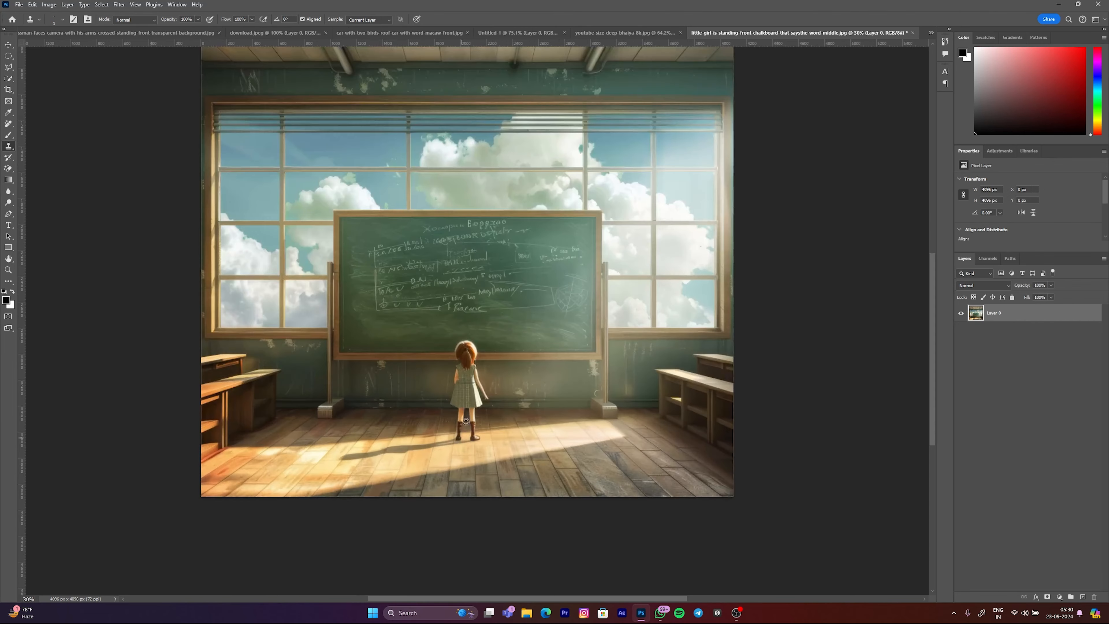
Step: Clone the girl with the Clone Stamp onto the area just right of the original, in front of the chalkboard
{"action": "mouse_move", "coordinate": [467, 335]}
{"action": "left_mouse_down"}
{"action": "mouse_move", "coordinate": [481, 335]}
{"action": "mouse_move", "coordinate": [487, 314]}
{"action": "left_mouse_up"}
{"action": "scroll", "coordinate": [464, 324], "scroll_direction": "up", "scroll_amount": 5}
{"action": "scroll", "coordinate": [487, 315], "scroll_direction": "down", "scroll_amount": 5}
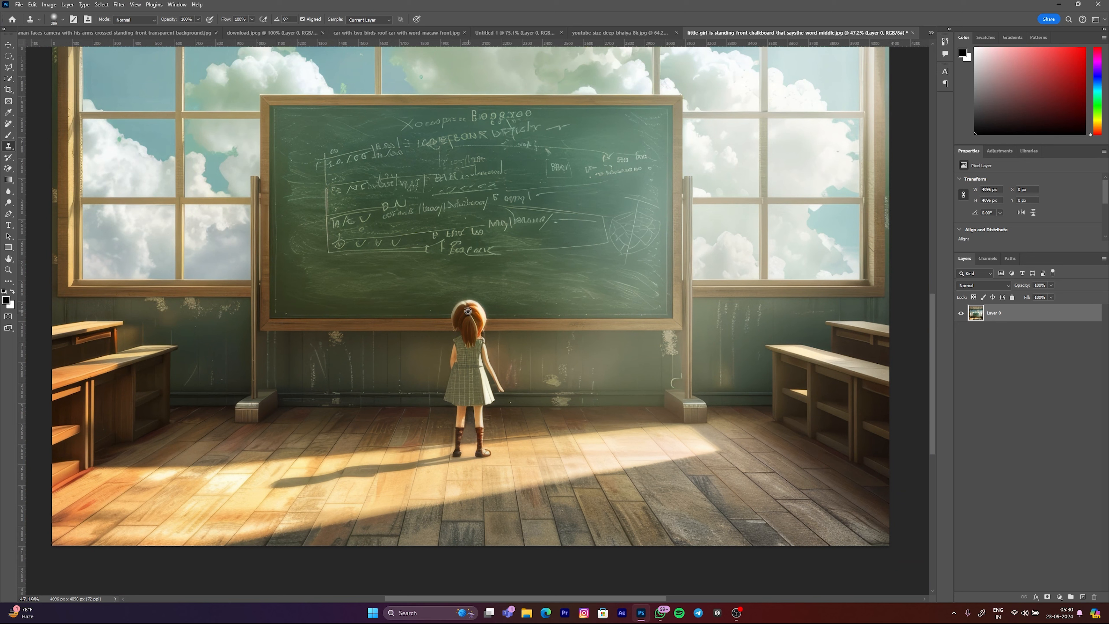
{"action": "mouse_move", "coordinate": [620, 339]}
{"action": "left_mouse_down"}
{"action": "mouse_move", "coordinate": [633, 339]}
{"action": "mouse_move", "coordinate": [580, 325]}
{"action": "mouse_move", "coordinate": [574, 442]}
{"action": "mouse_move", "coordinate": [584, 371]}
{"action": "mouse_move", "coordinate": [573, 330]}
{"action": "left_mouse_up"}
{"action": "scroll", "coordinate": [583, 385], "scroll_direction": "down", "scroll_amount": 5}
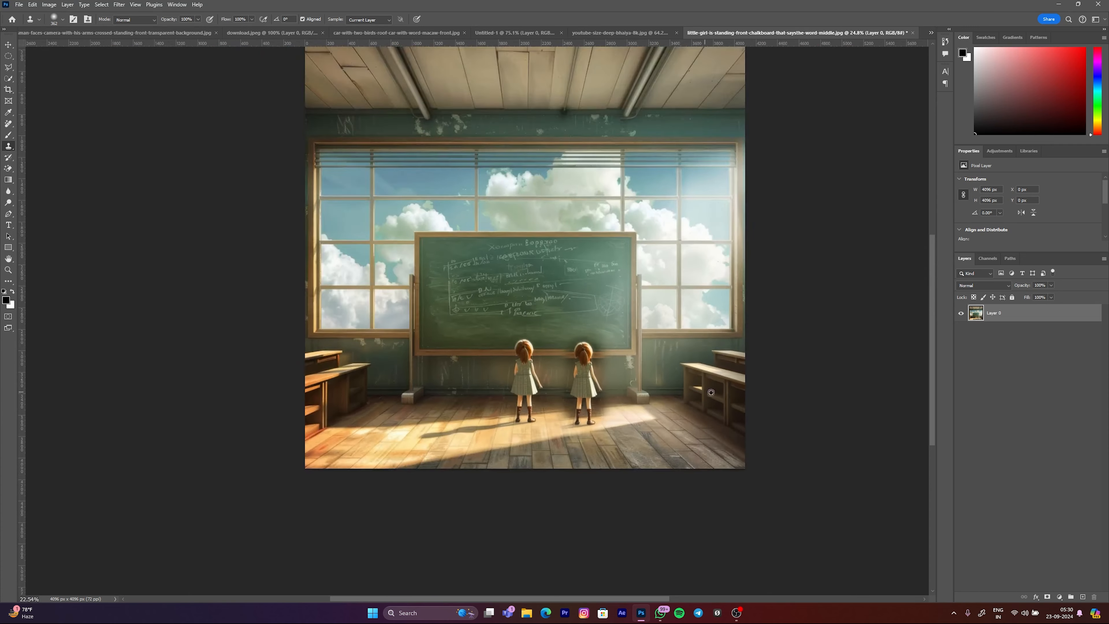
Step: Enlarge the Clone Stamp brush and paint another copy of the girl on the left side of the original, slightly lower
{"action": "scroll", "coordinate": [694, 390], "scroll_direction": "down", "scroll_amount": 2}
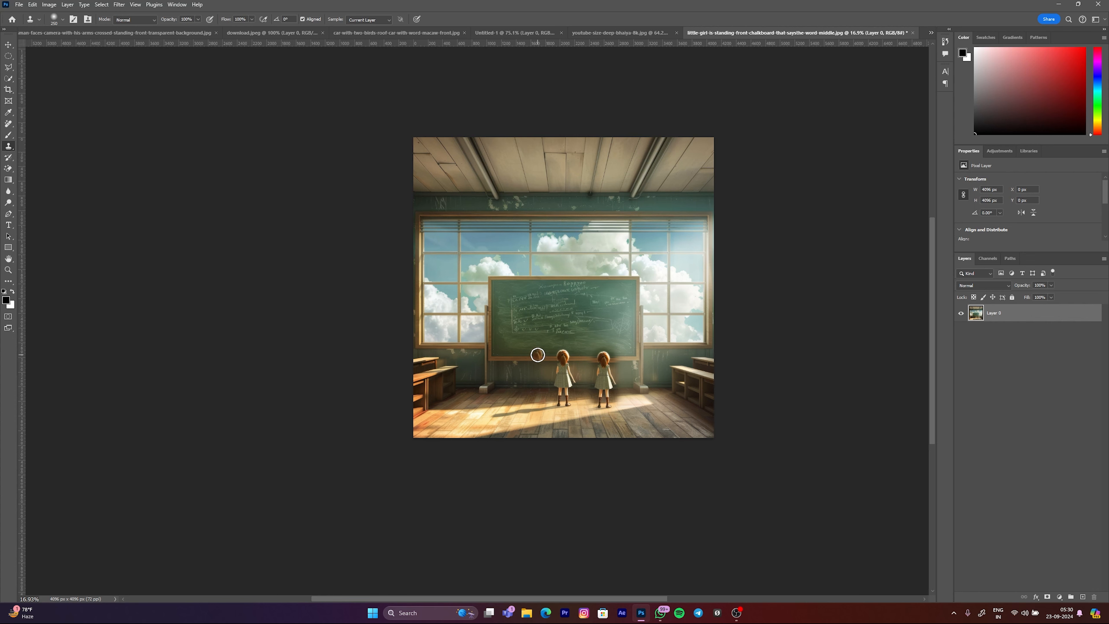
{"action": "key", "text": "bracketright"}
{"action": "key", "text": "bracketright"}
{"action": "scroll", "coordinate": [535, 389], "scroll_direction": "up", "scroll_amount": 5}
{"action": "mouse_move", "coordinate": [525, 378]}
{"action": "left_mouse_down"}
{"action": "mouse_move", "coordinate": [528, 425]}
{"action": "mouse_move", "coordinate": [520, 371]}
{"action": "mouse_move", "coordinate": [522, 453]}
{"action": "mouse_move", "coordinate": [518, 339]}
{"action": "left_mouse_up"}
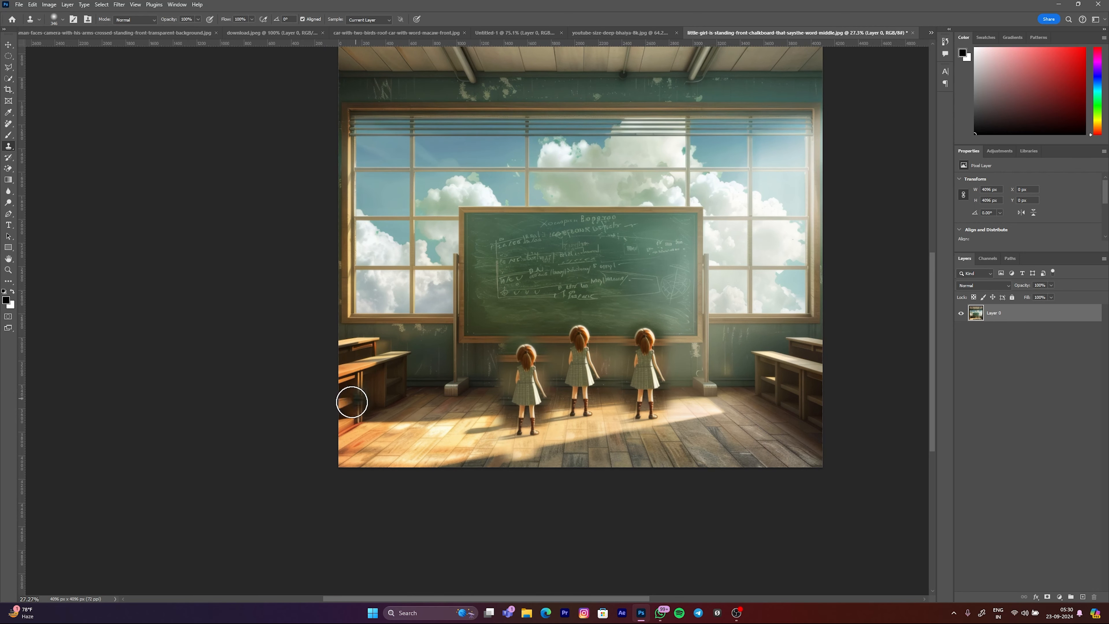
Step: Clone another copy of the girl onto the floor beside the right-hand desks
{"action": "scroll", "coordinate": [476, 323], "scroll_direction": "down", "scroll_amount": 7}
{"action": "scroll", "coordinate": [443, 278], "scroll_direction": "up", "scroll_amount": 5}
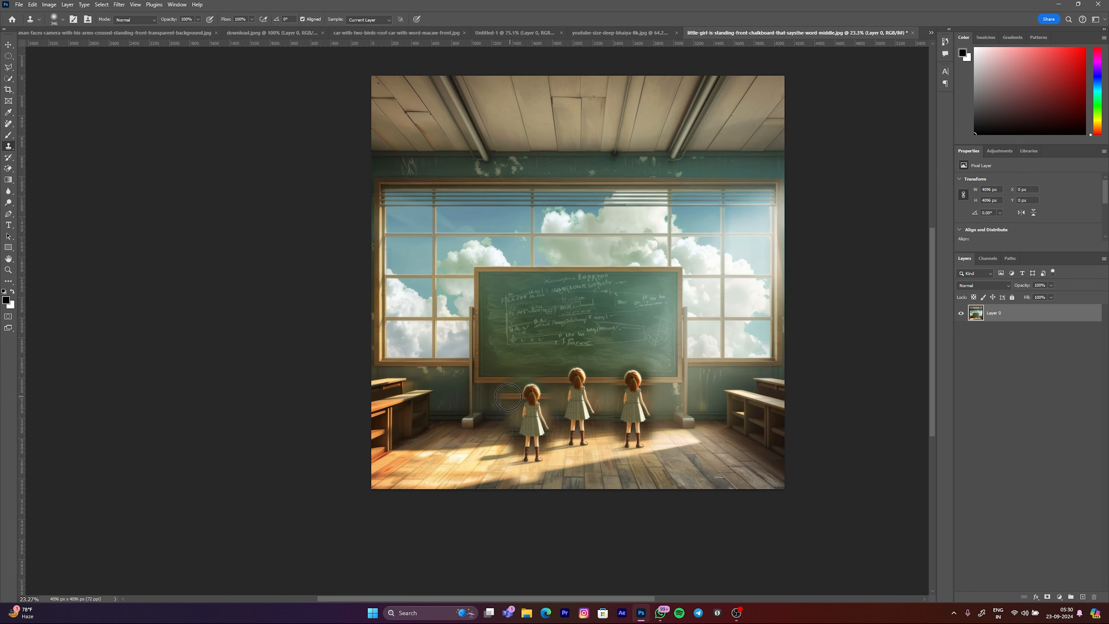
{"action": "mouse_move", "coordinate": [690, 407]}
{"action": "left_mouse_down"}
{"action": "mouse_move", "coordinate": [717, 429]}
{"action": "mouse_move", "coordinate": [717, 482]}
{"action": "mouse_move", "coordinate": [711, 411]}
{"action": "mouse_move", "coordinate": [706, 461]}
{"action": "left_mouse_up"}
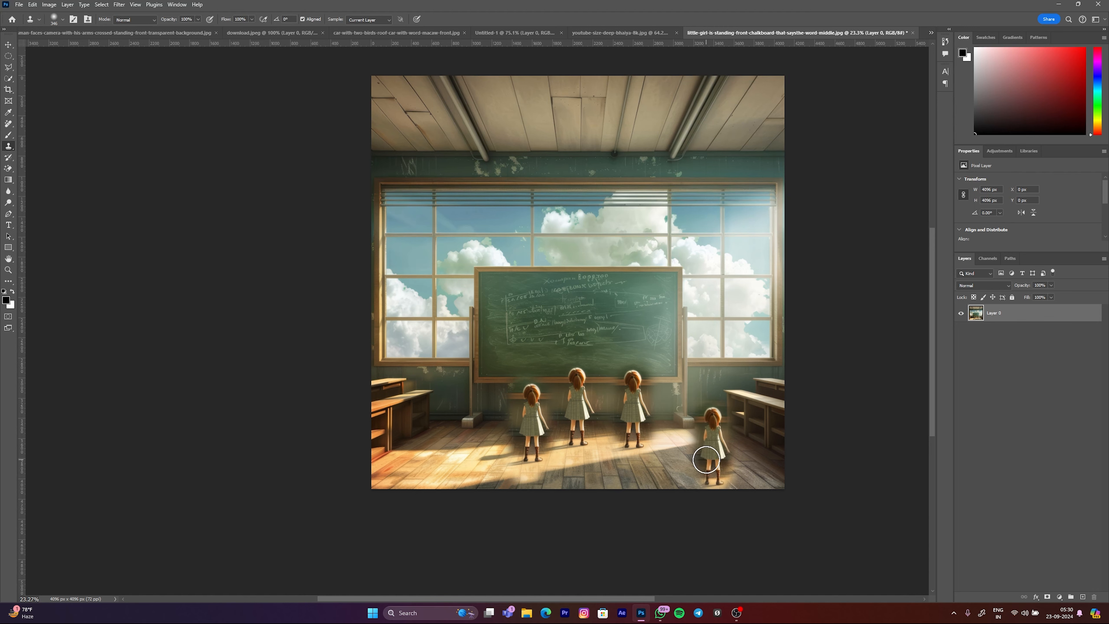
Step: Clone another copy of the girl onto the floor beside the left-hand desks, near the image's lower edge
{"action": "scroll", "coordinate": [622, 414], "scroll_direction": "down", "scroll_amount": 4}
{"action": "scroll", "coordinate": [657, 429], "scroll_direction": "up", "scroll_amount": 8}
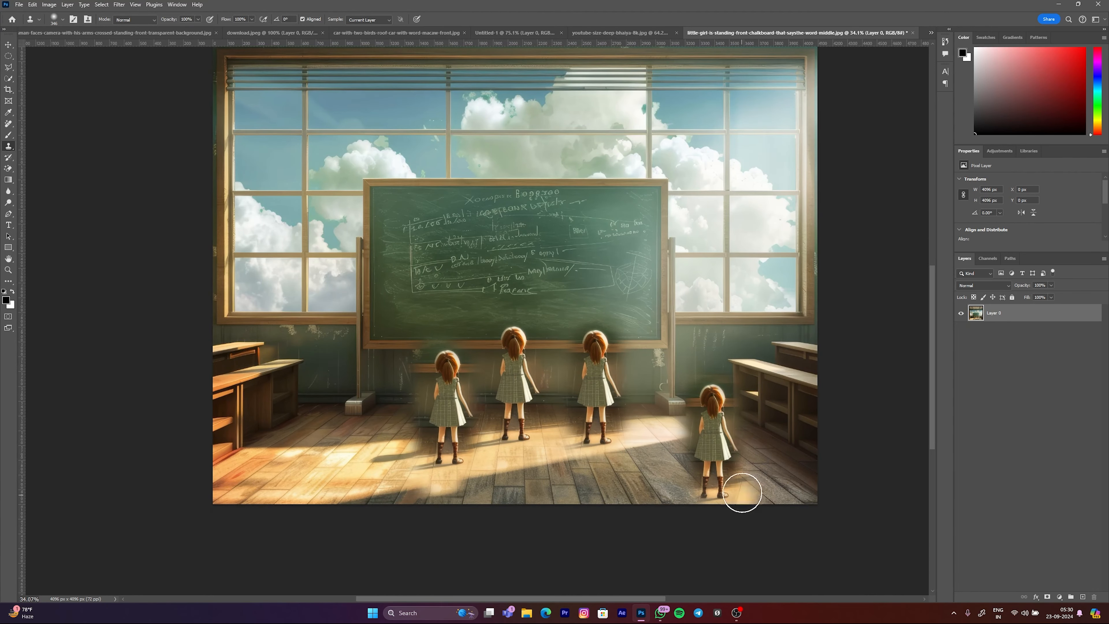
{"action": "scroll", "coordinate": [619, 298], "scroll_direction": "down", "scroll_amount": 2}
{"action": "scroll", "coordinate": [656, 279], "scroll_direction": "up", "scroll_amount": 1}
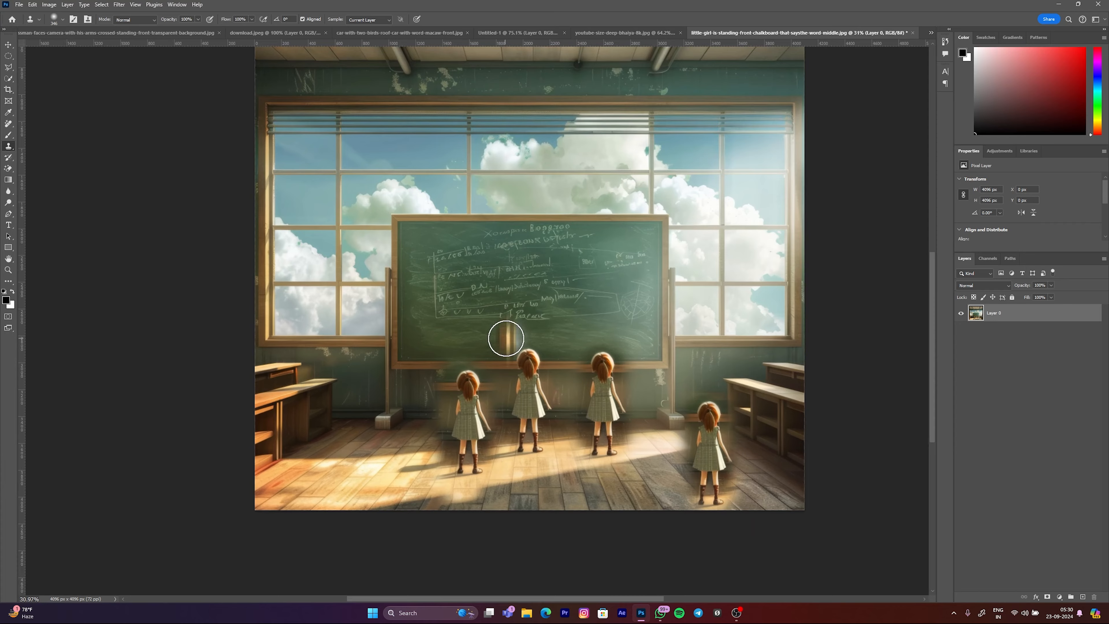
{"action": "scroll", "coordinate": [621, 314], "scroll_direction": "down", "scroll_amount": 4}
{"action": "scroll", "coordinate": [603, 306], "scroll_direction": "up", "scroll_amount": 2}
{"action": "scroll", "coordinate": [577, 339], "scroll_direction": "down", "scroll_amount": 3}
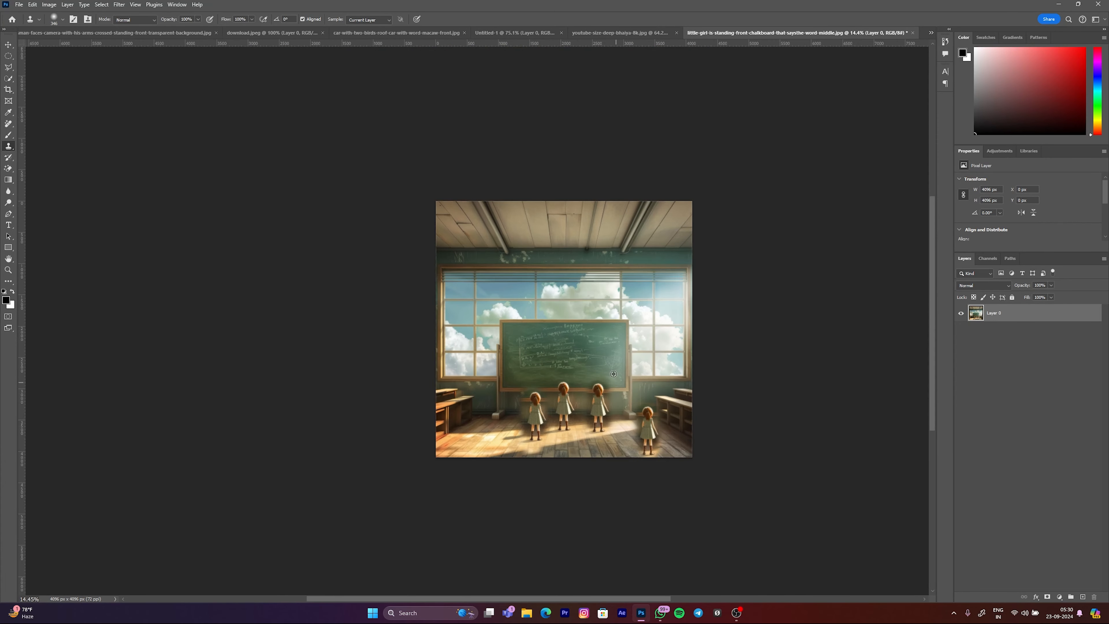
{"action": "scroll", "coordinate": [595, 410], "scroll_direction": "up", "scroll_amount": 1}
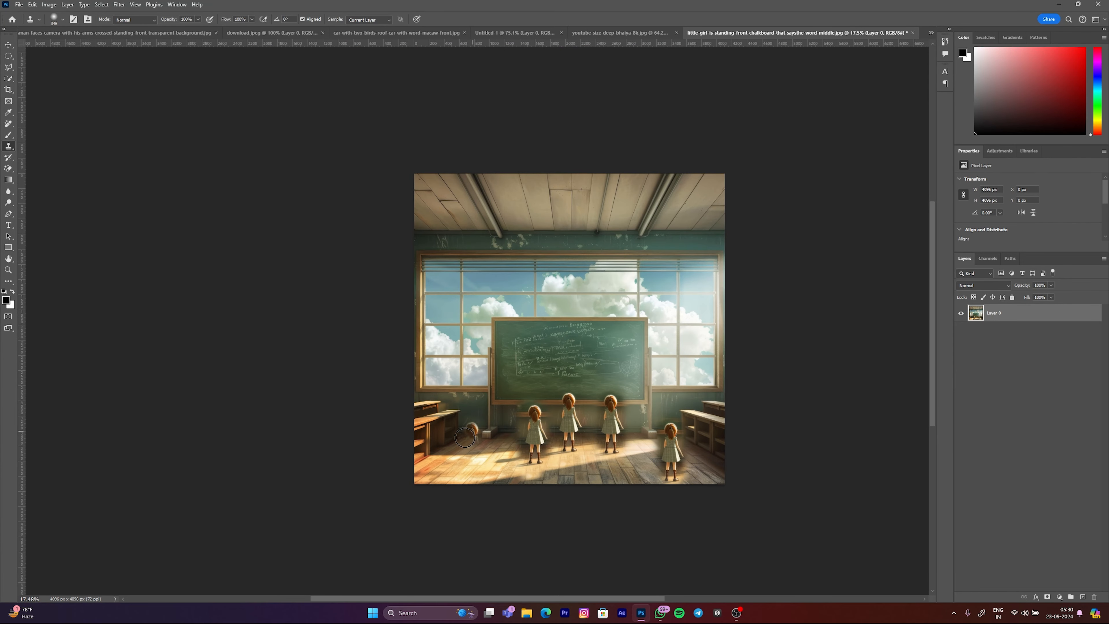
{"action": "left_click_drag", "start_coordinate": [495, 453], "coordinate": [491, 468]}
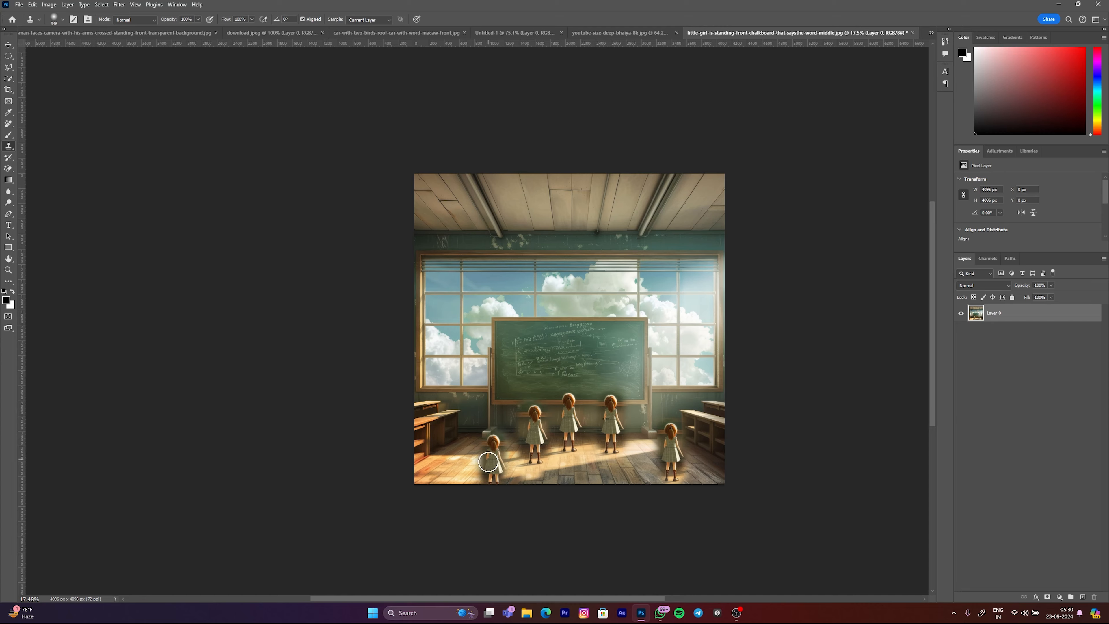
Step: Clone one more girl onto the floor at the image's front centre and switch to the History Brush Tool
{"action": "scroll", "coordinate": [471, 416], "scroll_direction": "down", "scroll_amount": 1}
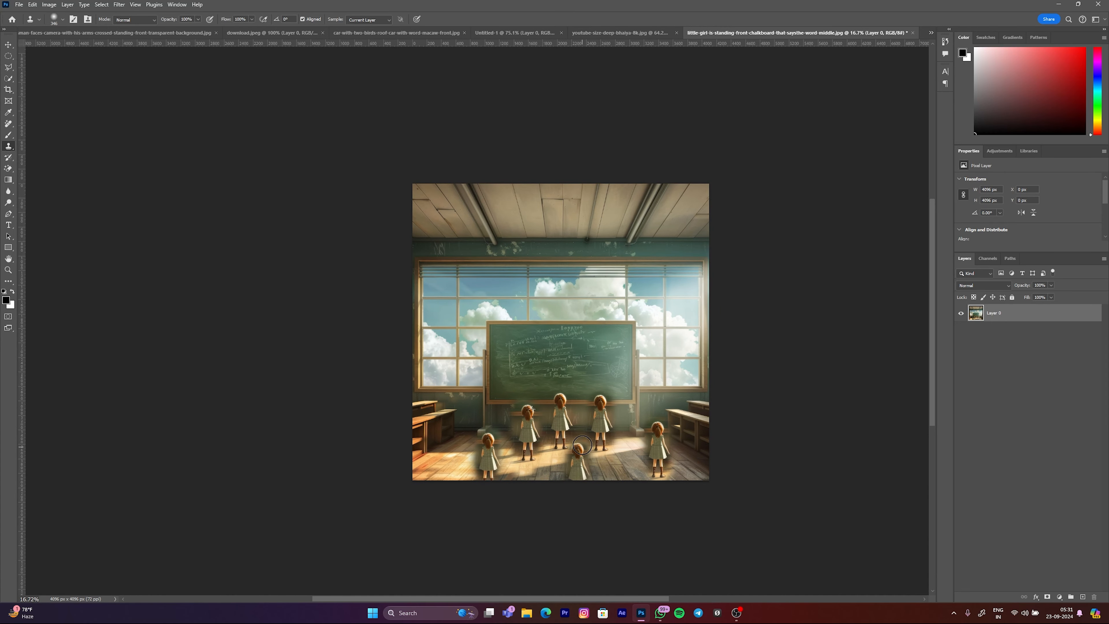
{"action": "scroll", "coordinate": [556, 442], "scroll_direction": "down", "scroll_amount": 1}
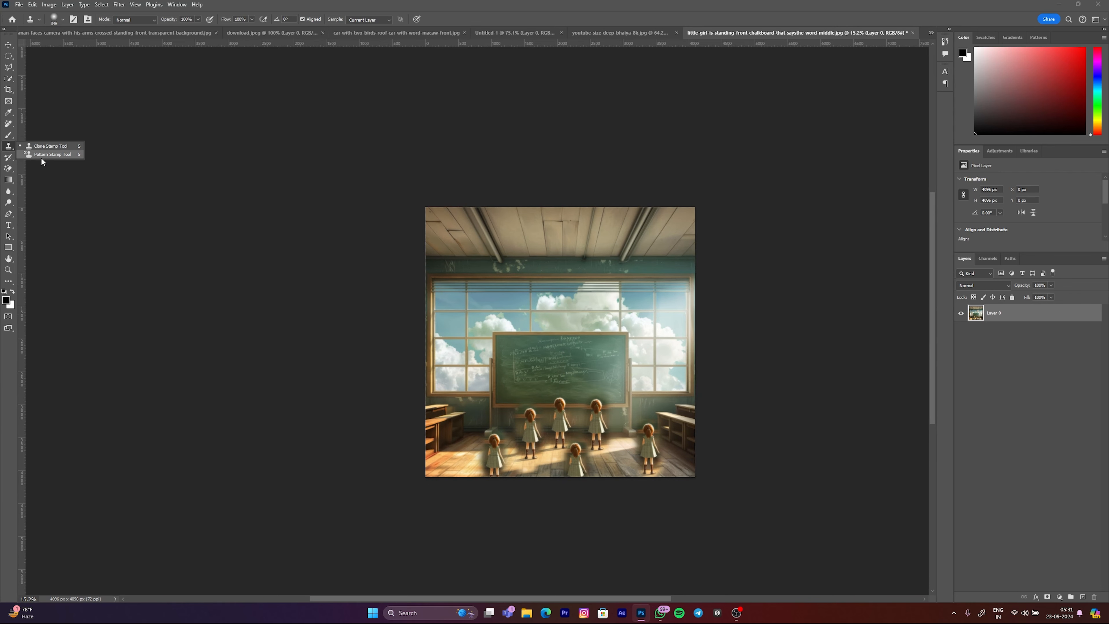
{"action": "left_click", "coordinate": [8, 157]}
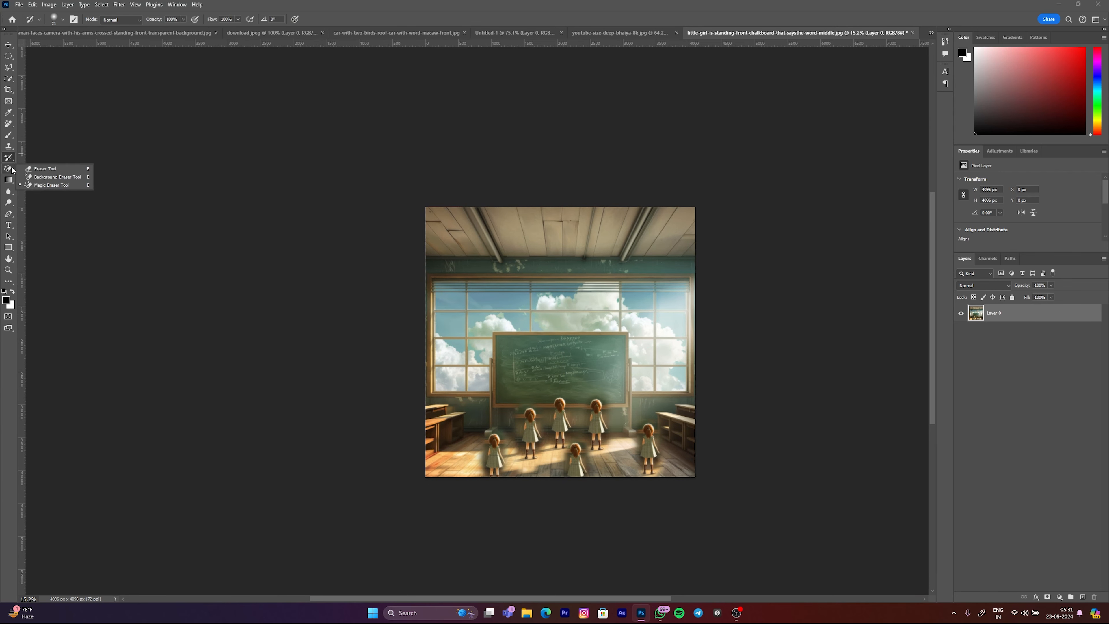
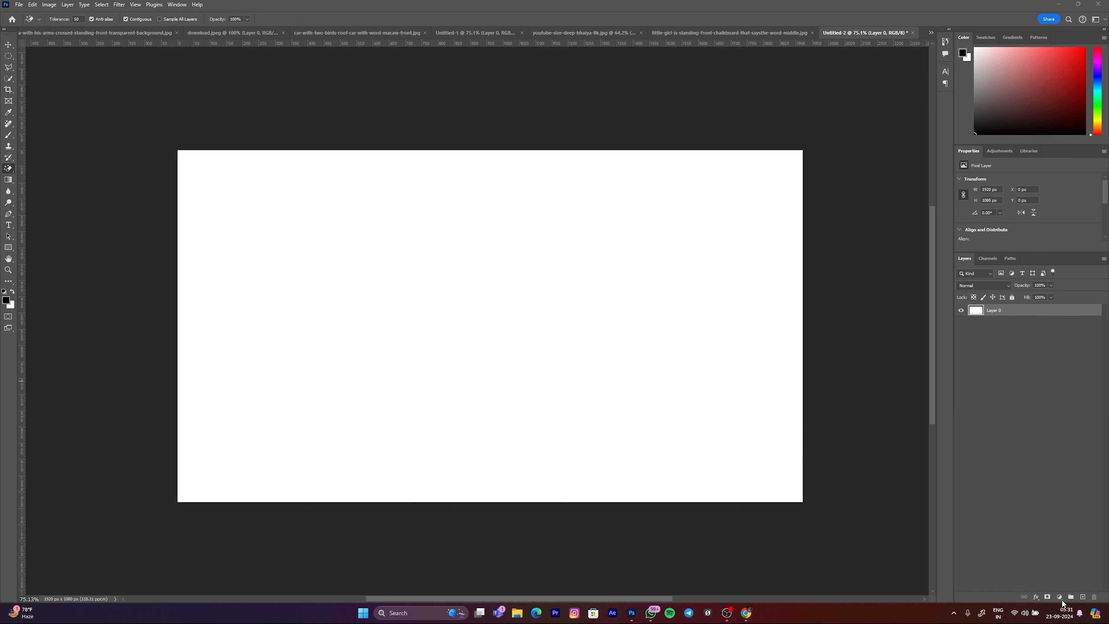
Step: Add a Solid Color fill layer in light red above the white Layer 0
{"action": "left_click", "coordinate": [1059, 597]}
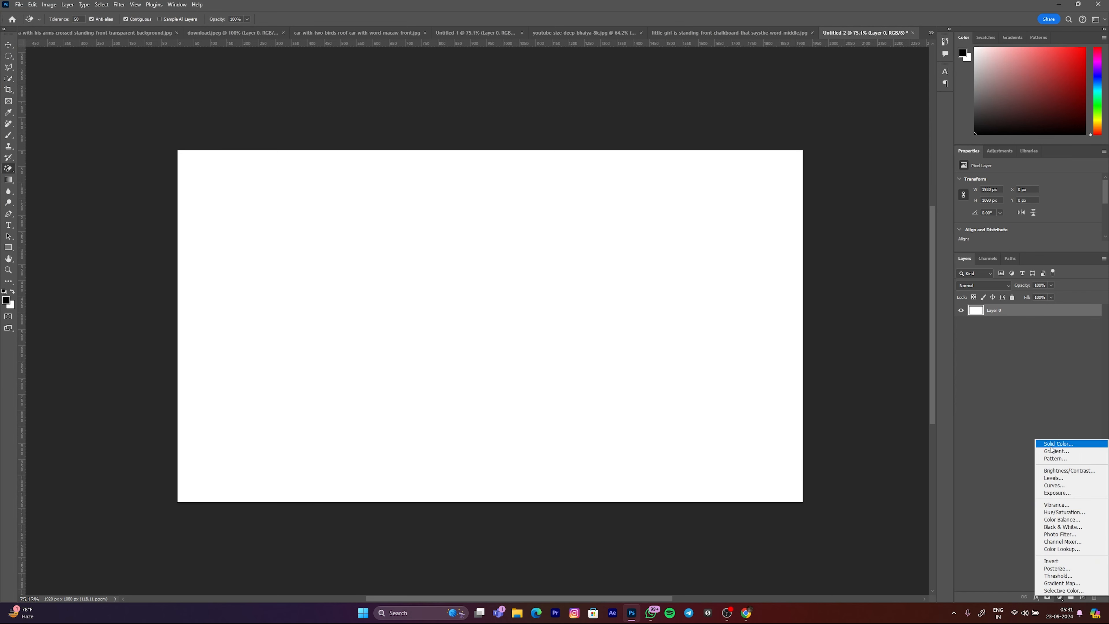
{"action": "left_click", "coordinate": [1057, 444]}
{"action": "left_click", "coordinate": [589, 290]}
{"action": "mouse_move", "coordinate": [589, 290]}
{"action": "left_mouse_down"}
{"action": "mouse_move", "coordinate": [577, 279]}
{"action": "mouse_move", "coordinate": [618, 275]}
{"action": "left_mouse_up"}
{"action": "left_click", "coordinate": [741, 262]}
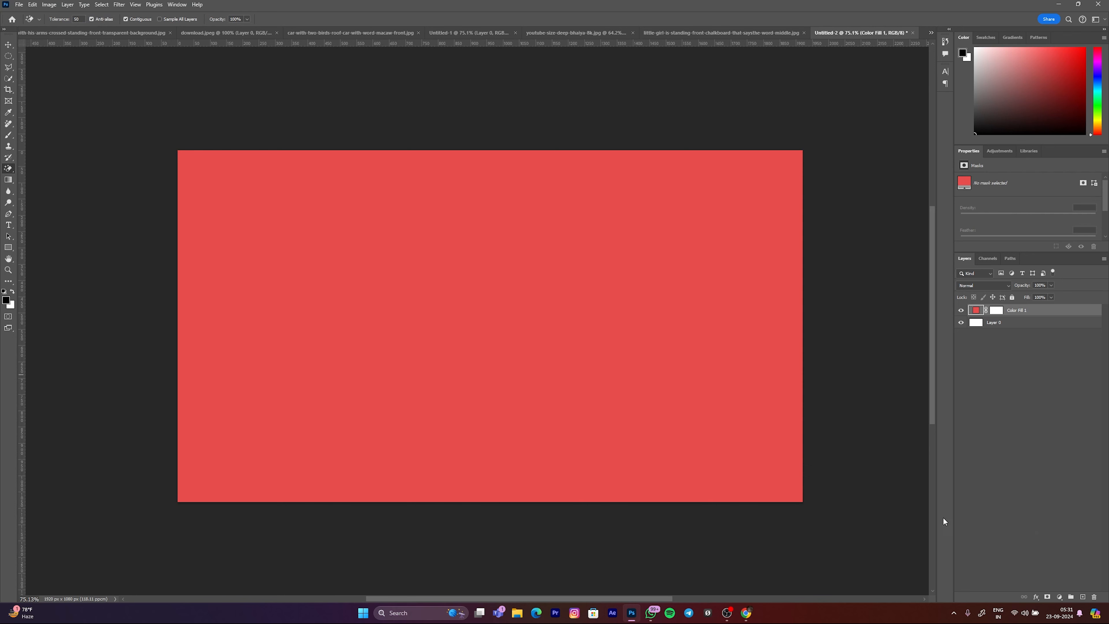
Step: Paste the Jio logo as a new layer above the colour fill and convert it to a smart object
{"action": "key", "text": "ctrl+v"}
{"action": "key", "text": "v"}
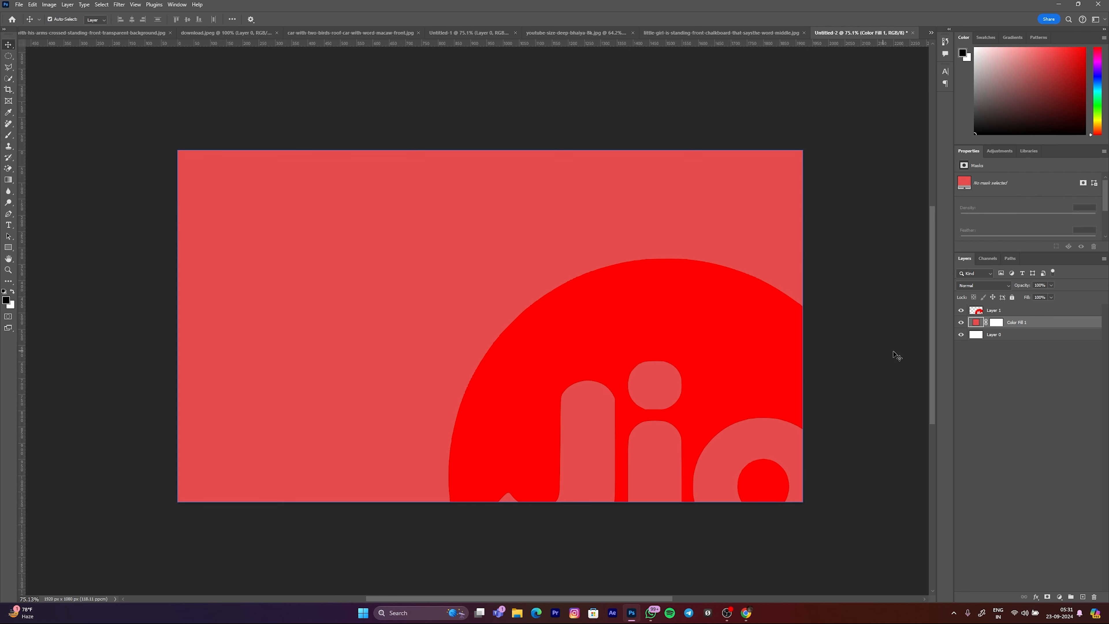
{"action": "right_click", "coordinate": [967, 312]}
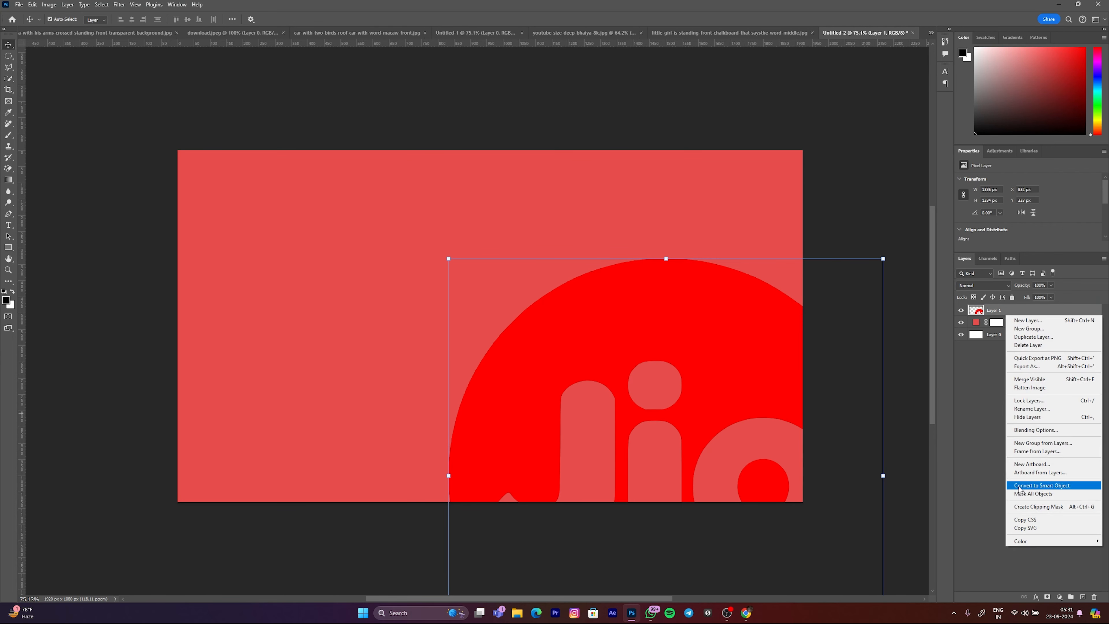
{"action": "left_click", "coordinate": [1049, 487]}
Step: Scale the Jio logo down to about 57% and place it near the canvas centre
{"action": "left_click_drag", "start_coordinate": [883, 482], "coordinate": [673, 464]}
{"action": "left_click_drag", "start_coordinate": [543, 468], "coordinate": [459, 303]}
{"action": "left_click_drag", "start_coordinate": [589, 321], "coordinate": [538, 321]}
{"action": "left_click_drag", "start_coordinate": [480, 332], "coordinate": [544, 341]}
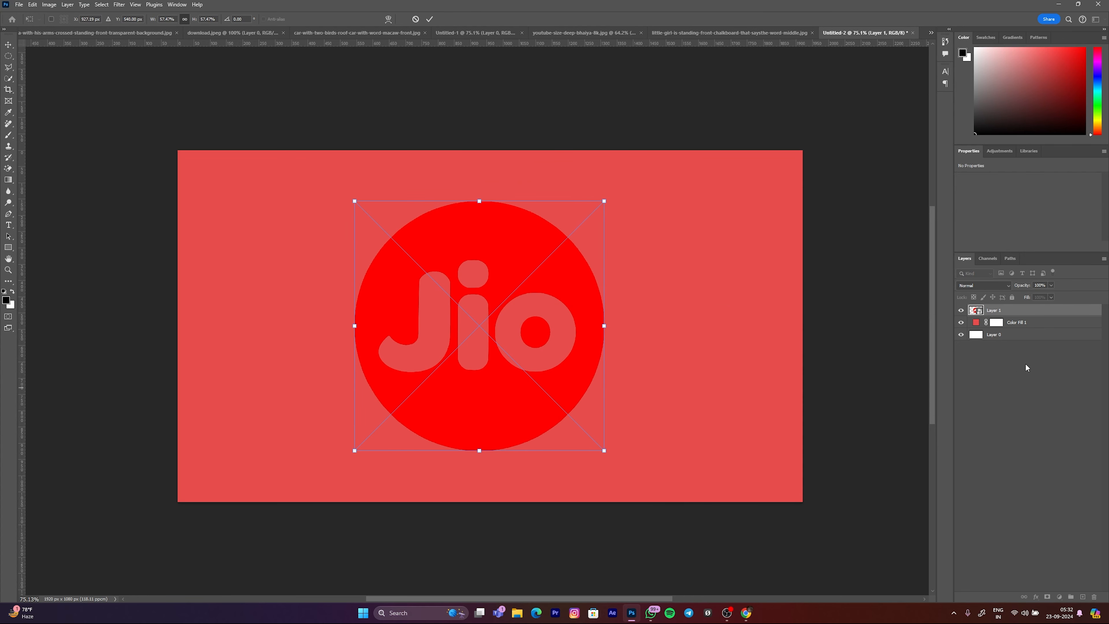
{"action": "key", "text": "Return"}
Step: Hide Layer 0 and the Color Fill 1 layer, and shift the Jio logo slightly right and down on the canvas
{"action": "left_click", "coordinate": [961, 335]}
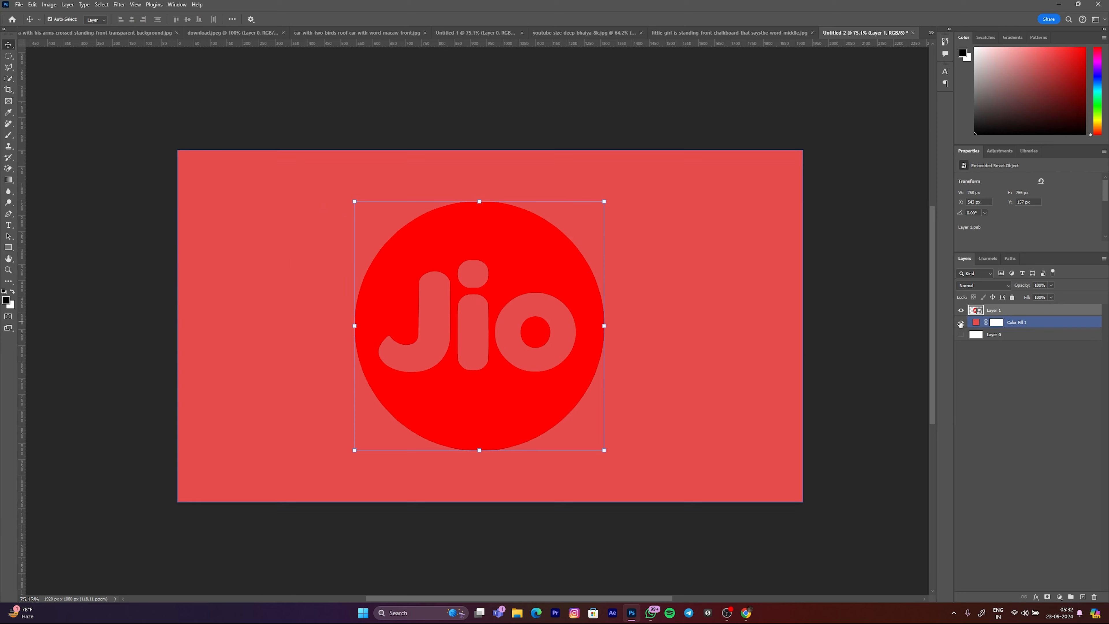
{"action": "left_click", "coordinate": [961, 322]}
{"action": "left_click", "coordinate": [458, 141]}
{"action": "left_click", "coordinate": [474, 245]}
{"action": "left_click", "coordinate": [393, 139]}
{"action": "left_click", "coordinate": [477, 256]}
{"action": "left_click_drag", "start_coordinate": [476, 256], "coordinate": [508, 252]}
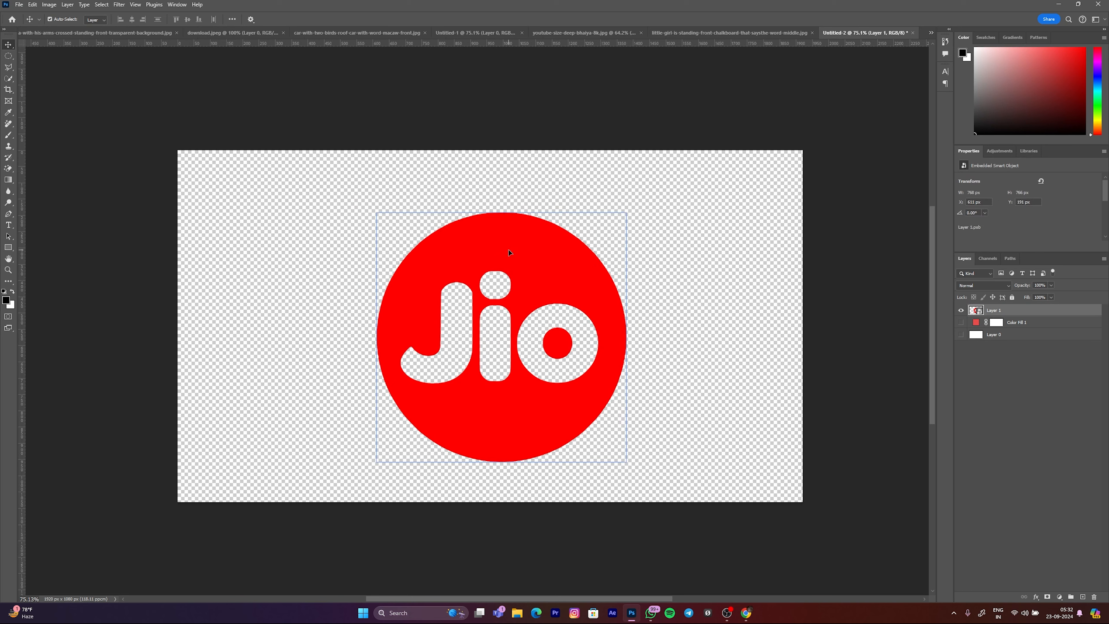
Step: Rasterize the Jio logo layer and switch to the Magic Eraser Tool
{"action": "right_click", "coordinate": [1008, 311]}
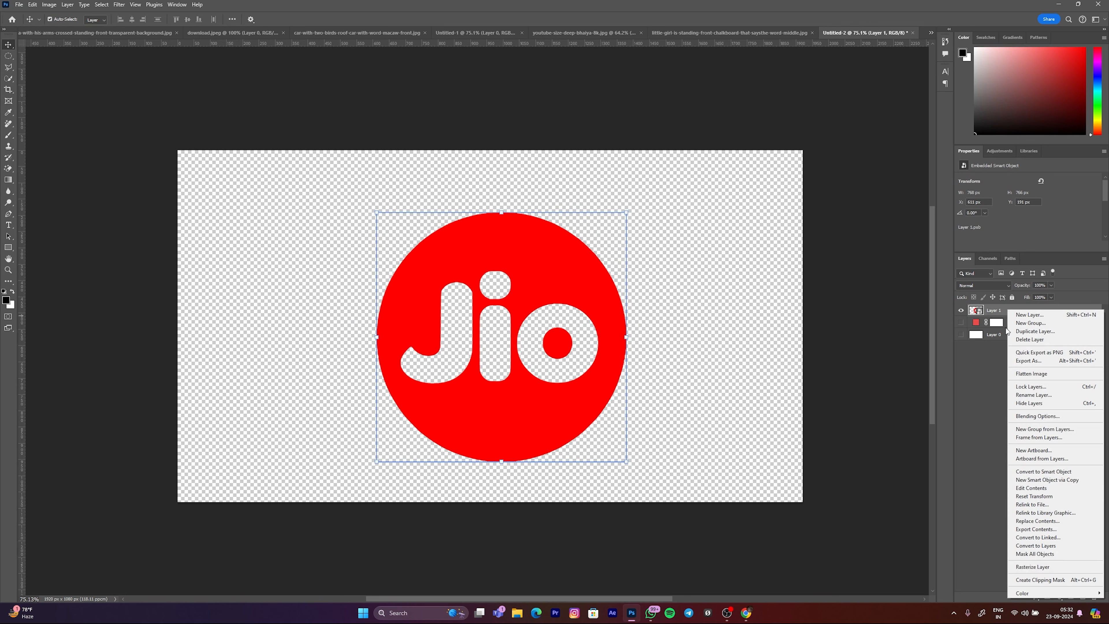
{"action": "left_click", "coordinate": [1032, 568]}
{"action": "left_click", "coordinate": [8, 170]}
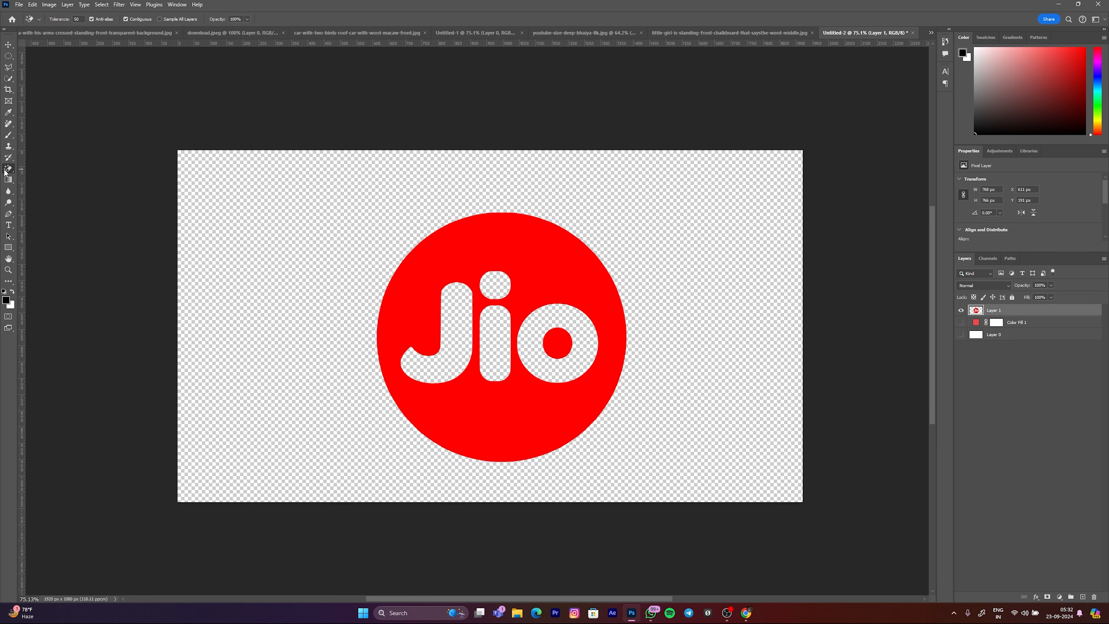
{"action": "left_click", "coordinate": [48, 186]}
Step: Try erasing the logo's red circle and the dot inside the "o" with the Magic Eraser, undoing each attempt
{"action": "left_click", "coordinate": [524, 241]}
{"action": "left_click", "coordinate": [562, 328]}
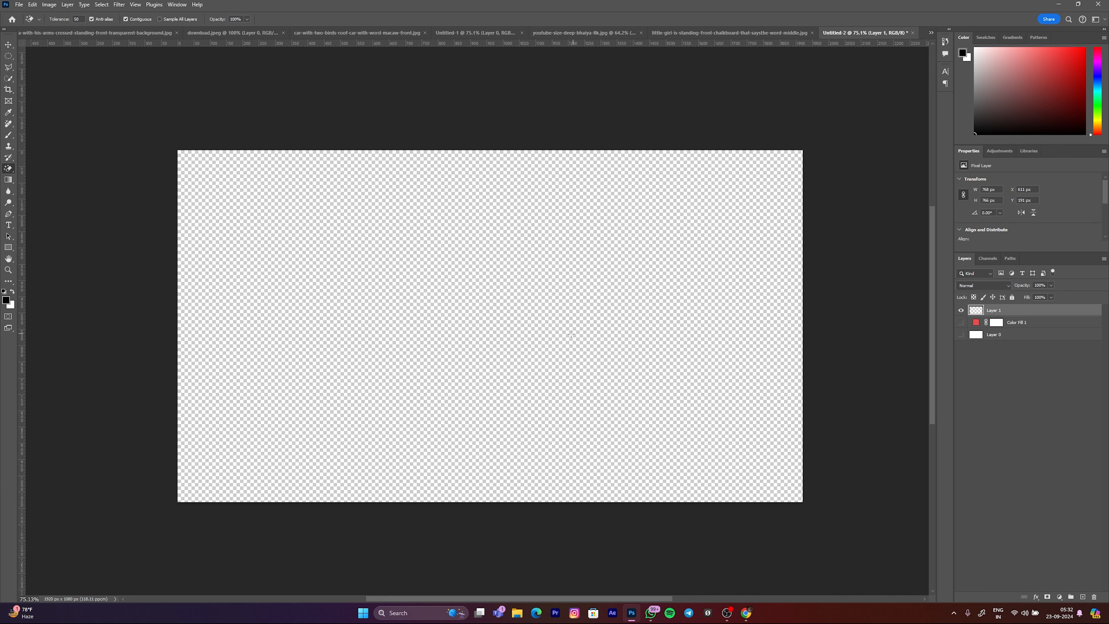
{"action": "scroll", "coordinate": [494, 317], "scroll_direction": "down", "scroll_amount": 1}
{"action": "key", "text": "ctrl+z"}
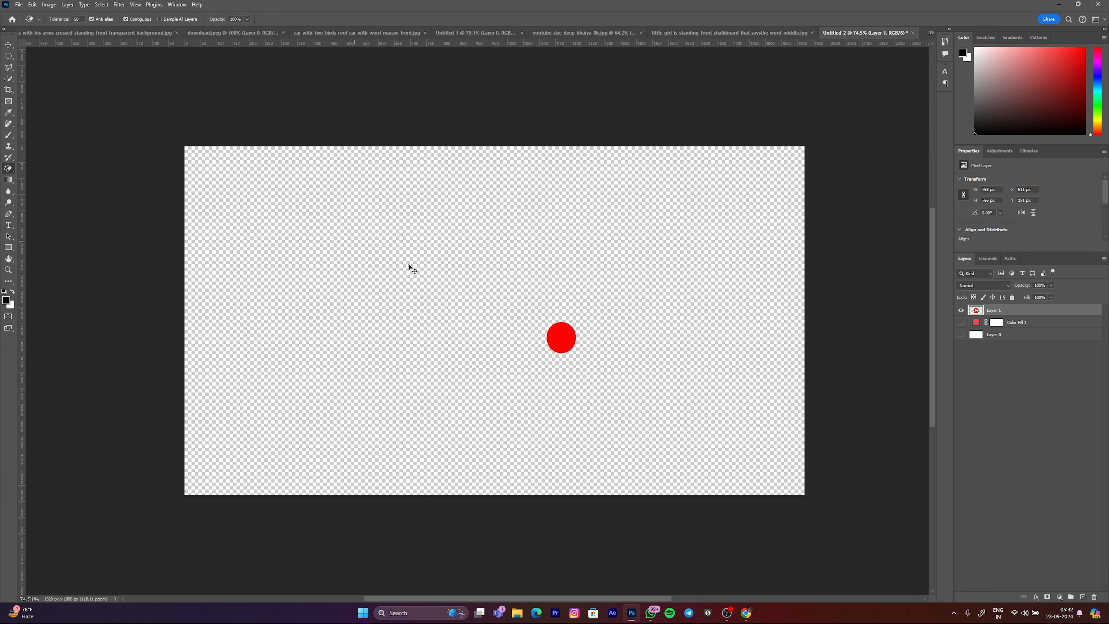
{"action": "key", "text": "ctrl+z"}
{"action": "left_click", "coordinate": [532, 247]}
{"action": "left_click", "coordinate": [555, 327]}
{"action": "key", "text": "ctrl+z"}
{"action": "key", "text": "ctrl+z"}
{"action": "left_click", "coordinate": [961, 323]}
{"action": "left_click", "coordinate": [961, 323]}
{"action": "left_click", "coordinate": [961, 311]}
{"action": "key", "text": "v"}
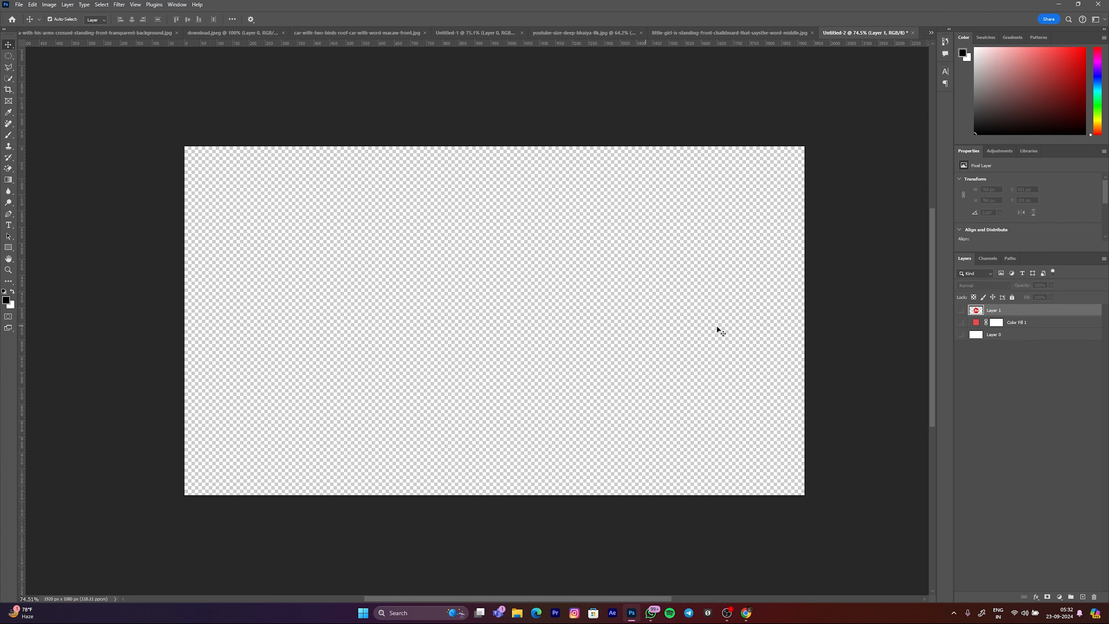
{"action": "left_click", "coordinate": [960, 310]}
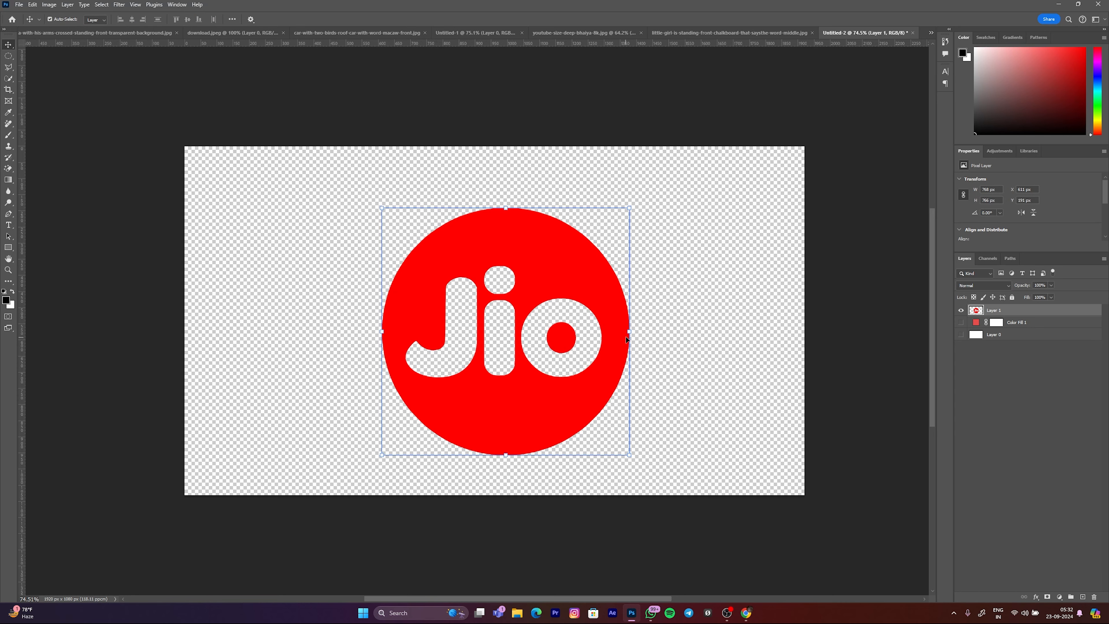
Step: Scale the Jio logo down to roughly half its size and move it to the left side of the canvas
{"action": "left_click_drag", "start_coordinate": [633, 332], "coordinate": [515, 328]}
{"action": "left_click_drag", "start_coordinate": [422, 326], "coordinate": [257, 320]}
{"action": "key", "text": "Return"}
{"action": "left_click", "coordinate": [853, 411]}
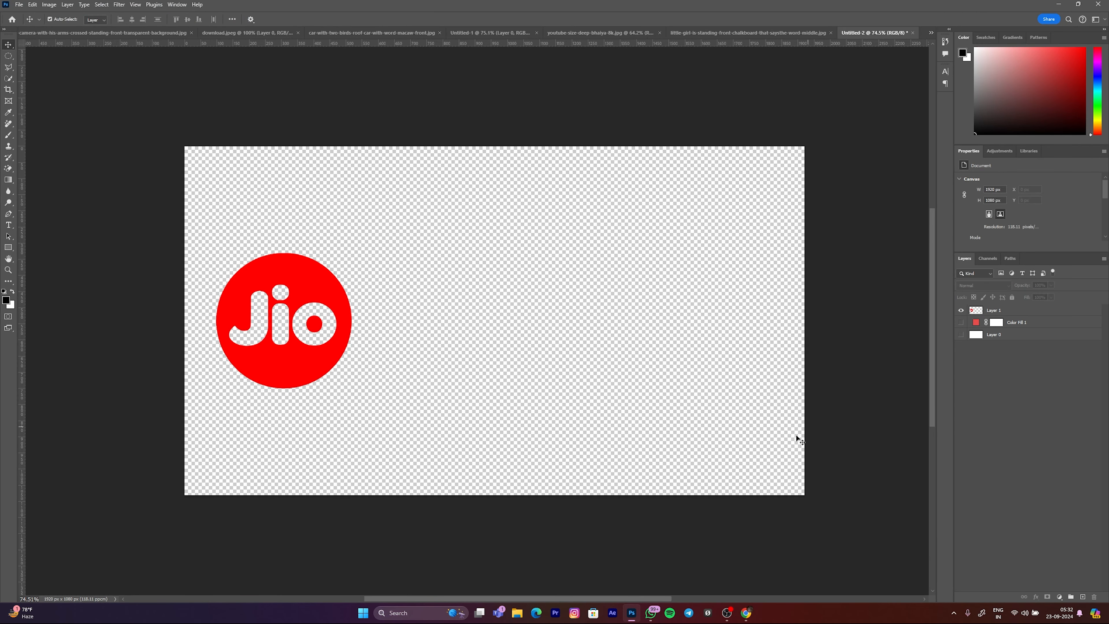
Step: Switch to Chrome and search Google for "LOGO"
{"action": "left_click", "coordinate": [746, 613]}
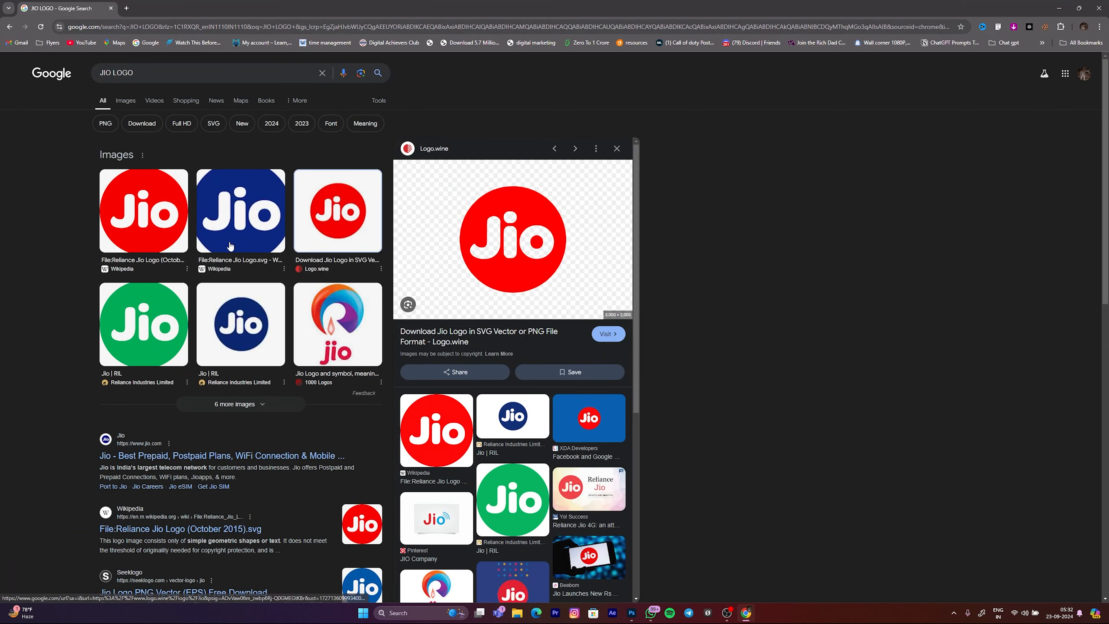
{"action": "scroll", "coordinate": [296, 352], "scroll_direction": "down", "scroll_amount": 3}
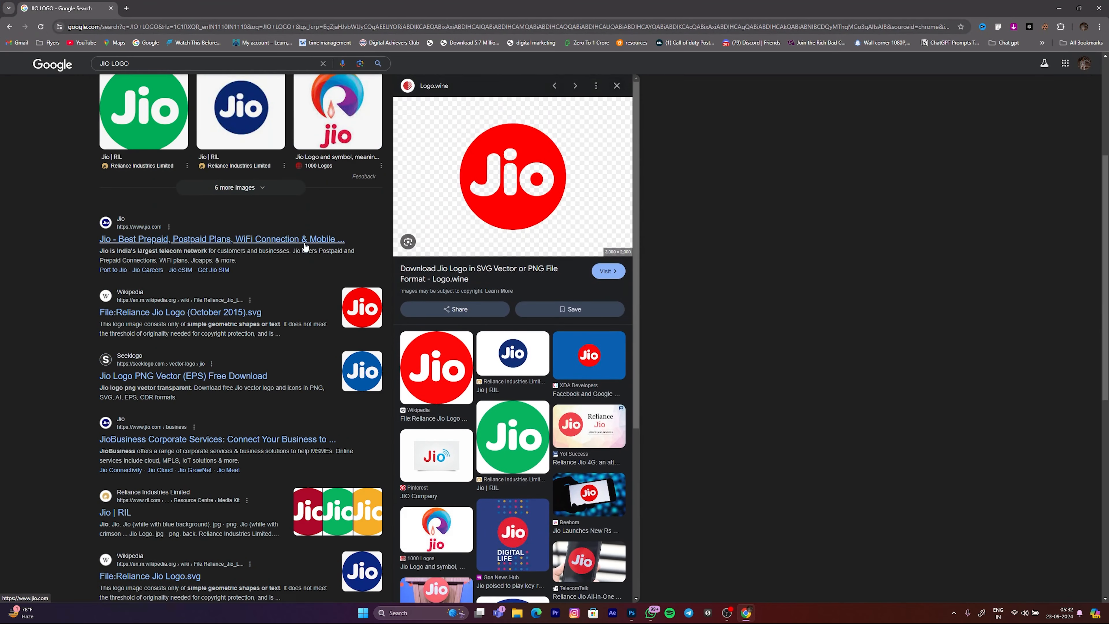
{"action": "scroll", "coordinate": [310, 253], "scroll_direction": "up", "scroll_amount": 4}
{"action": "left_click", "coordinate": [145, 71]}
{"action": "key", "text": "ctrl+plus"}
{"action": "key", "text": "ctrl+a"}
{"action": "type", "text": "LOGO"}
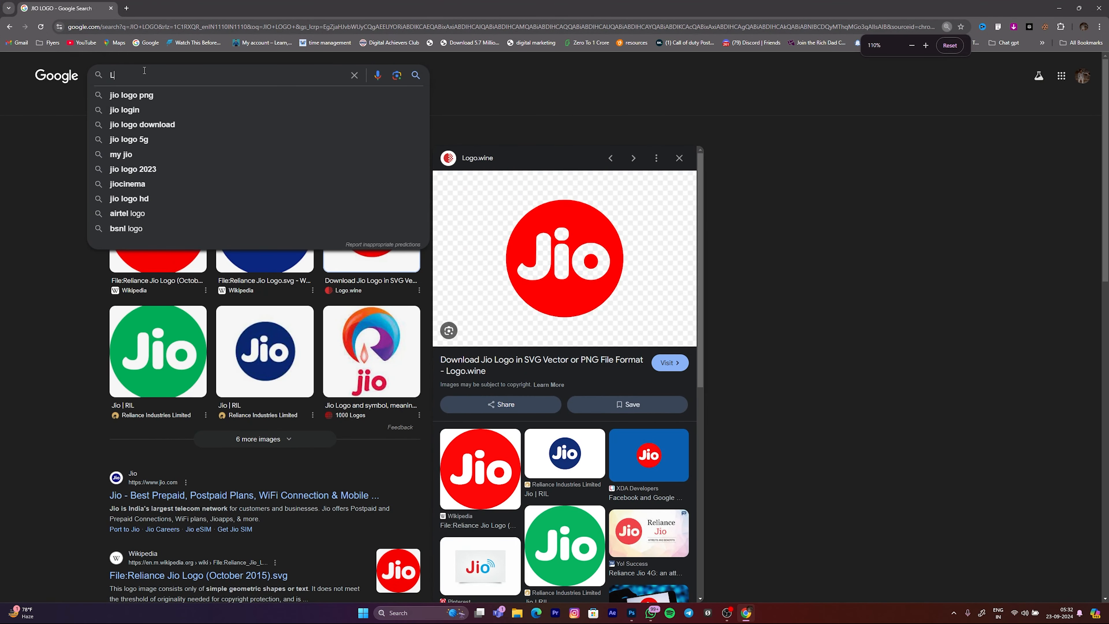
{"action": "key", "text": "Return"}
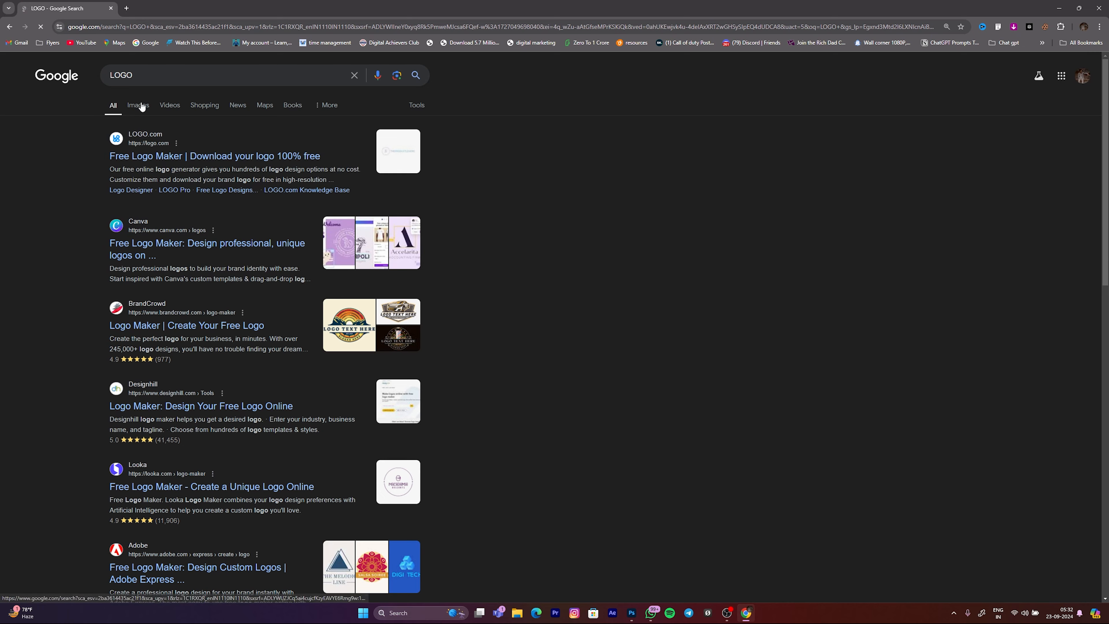
Step: Show the image results and copy the 99designs picture with the Pepsi, KFC, Burger King and NASA logos
{"action": "left_click", "coordinate": [140, 107]}
{"action": "left_click", "coordinate": [141, 75]}
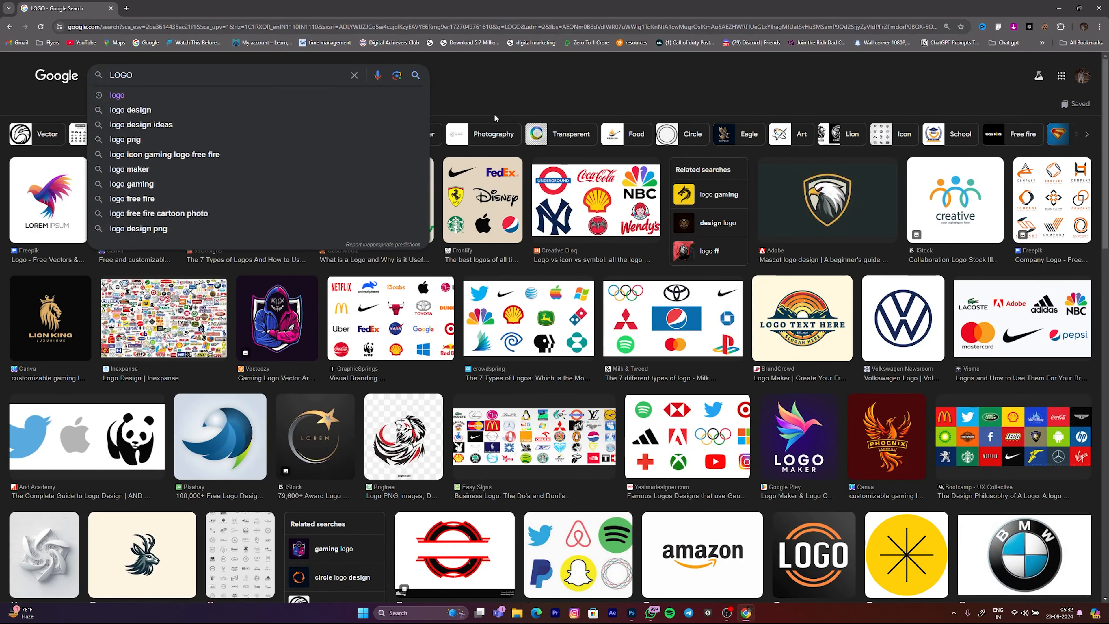
{"action": "left_click", "coordinate": [265, 198]}
{"action": "right_click", "coordinate": [810, 241]}
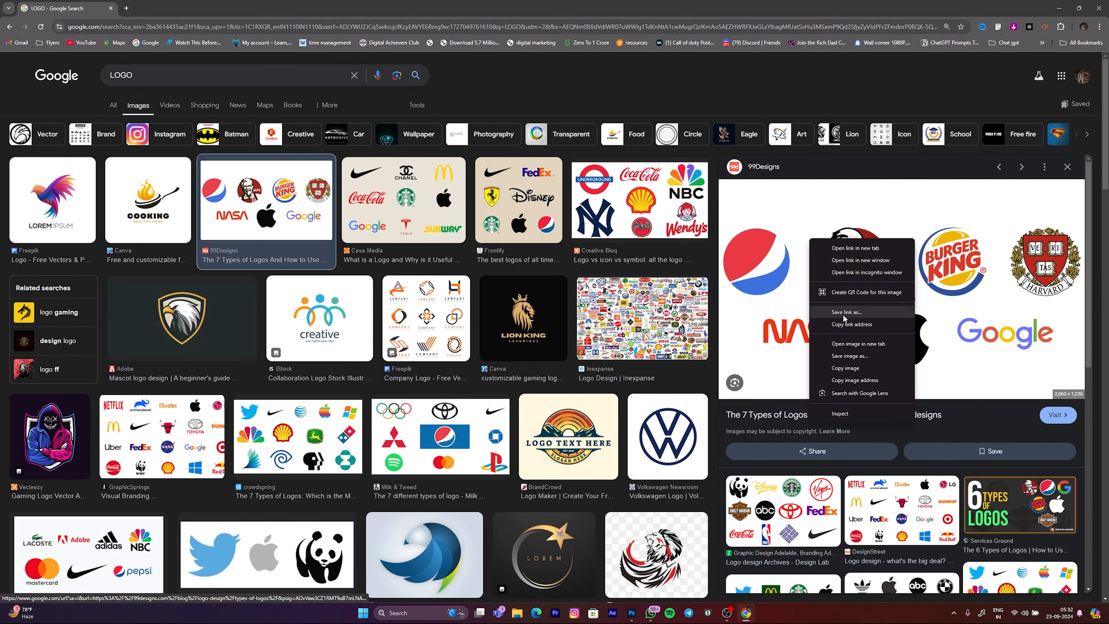
{"action": "left_click", "coordinate": [841, 371]}
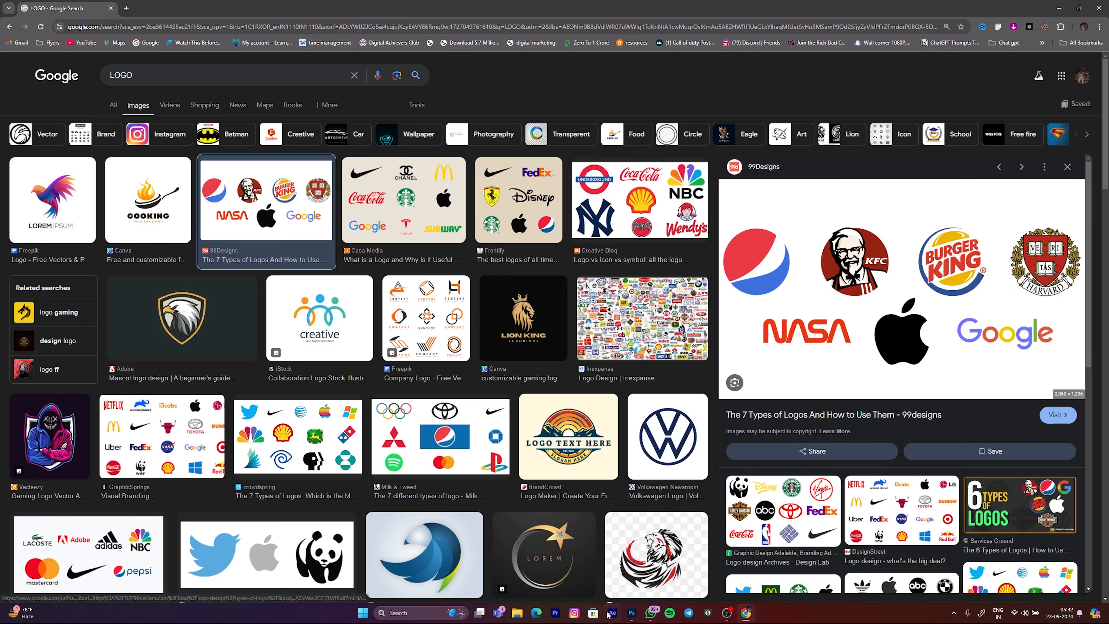
Step: Switch back to Photoshop, hide the Jio logo layer and paste the copied logos picture as a new layer
{"action": "left_click", "coordinate": [631, 613]}
{"action": "left_click", "coordinate": [991, 310]}
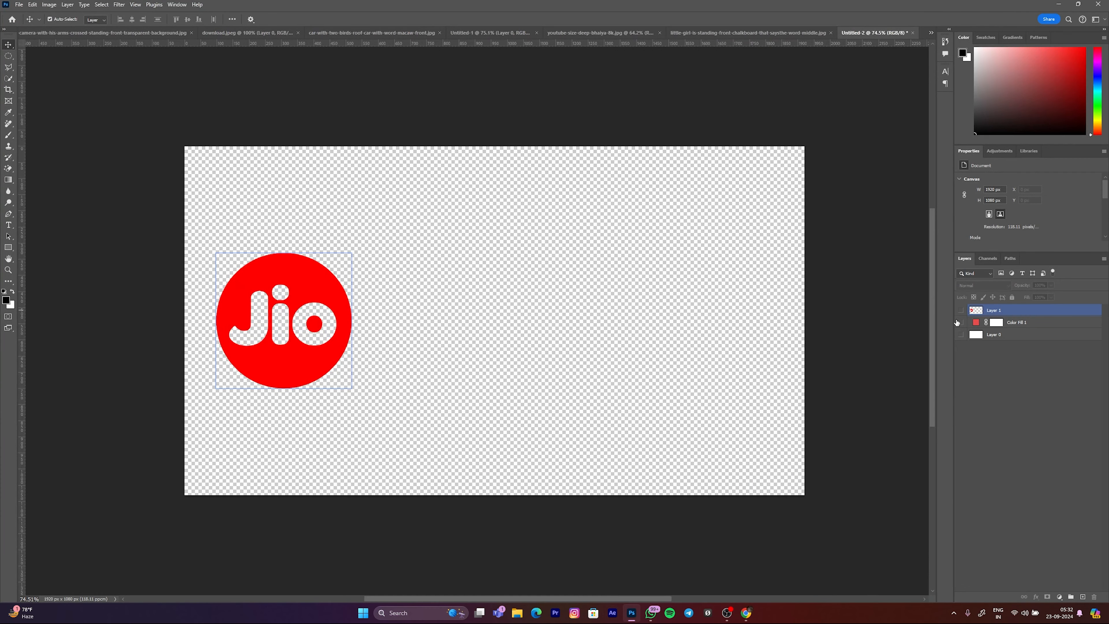
{"action": "left_click", "coordinate": [961, 311]}
{"action": "key", "text": "ctrl+v"}
Step: Scale the pasted logos picture down to fit inside the canvas and centre it
{"action": "key", "text": "ctrl+t"}
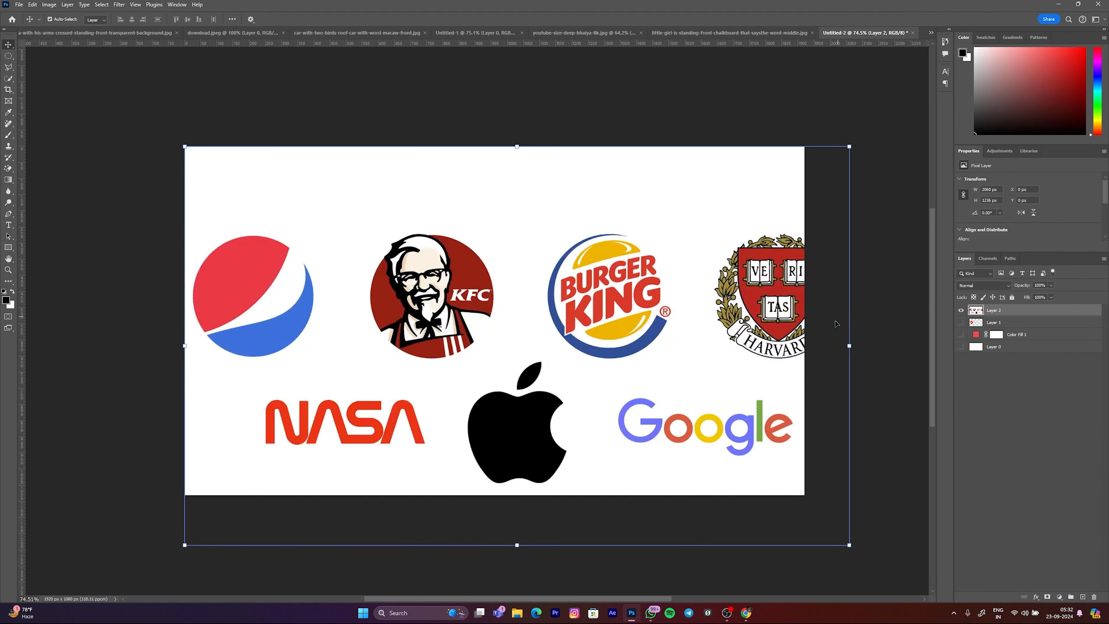
{"action": "left_click_drag", "start_coordinate": [850, 345], "coordinate": [780, 334]}
{"action": "left_click_drag", "start_coordinate": [662, 356], "coordinate": [655, 334]}
{"action": "left_click_drag", "start_coordinate": [773, 321], "coordinate": [730, 321]}
{"action": "left_click_drag", "start_coordinate": [617, 347], "coordinate": [653, 351]}
{"action": "key", "text": "Return"}
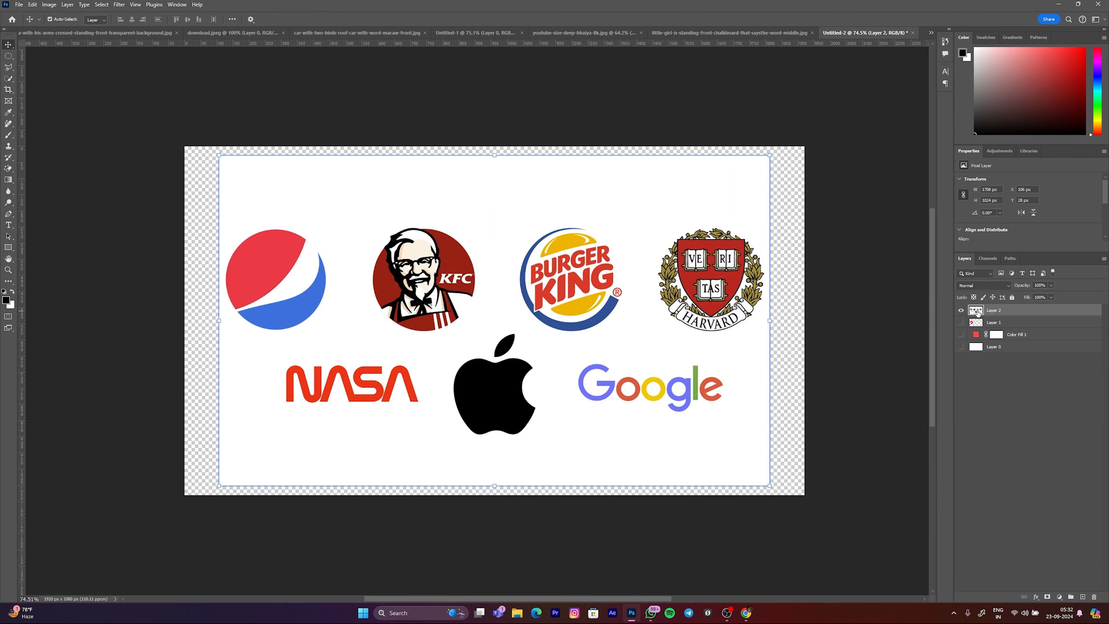
Step: Try erasing the white background around the logos with the Magic Eraser, undoing and redoing it to compare before and after
{"action": "left_click", "coordinate": [8, 168]}
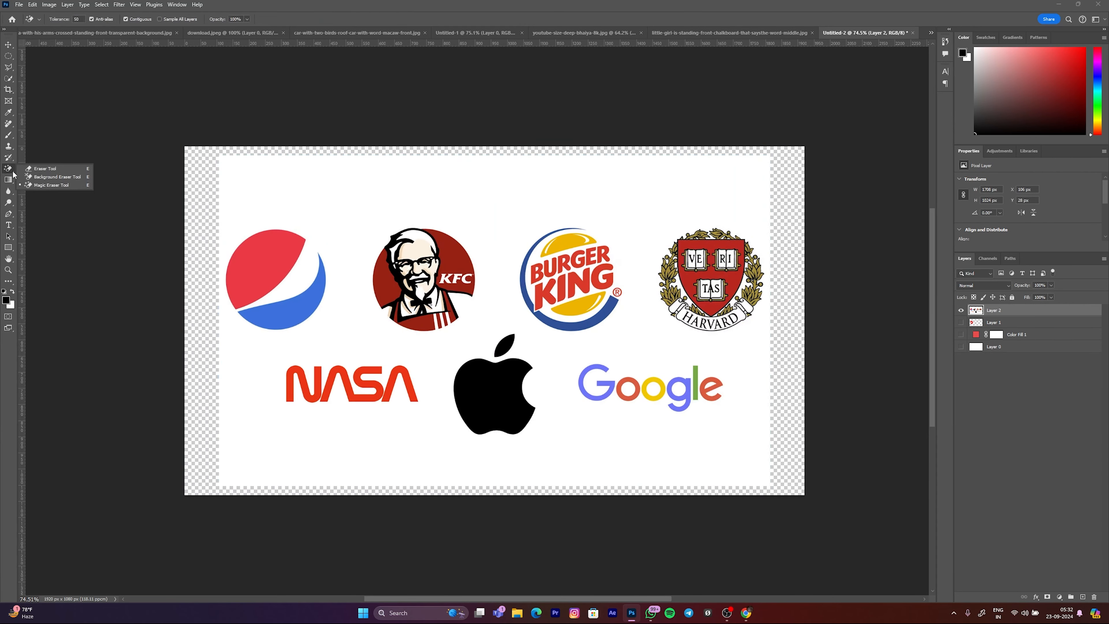
{"action": "left_click", "coordinate": [43, 188]}
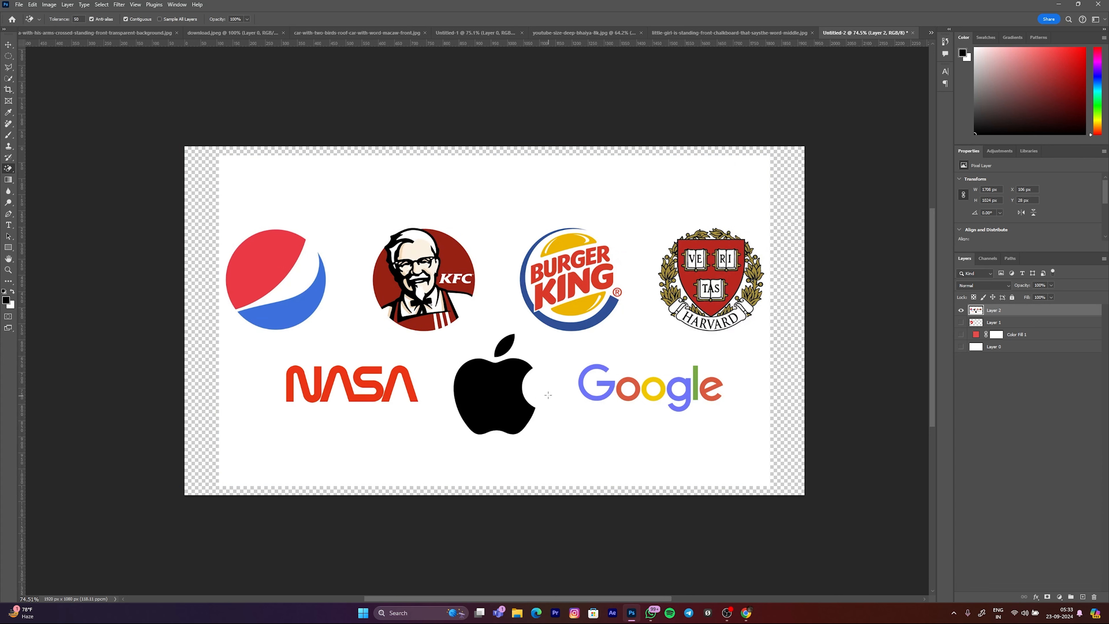
{"action": "left_click", "coordinate": [343, 210]}
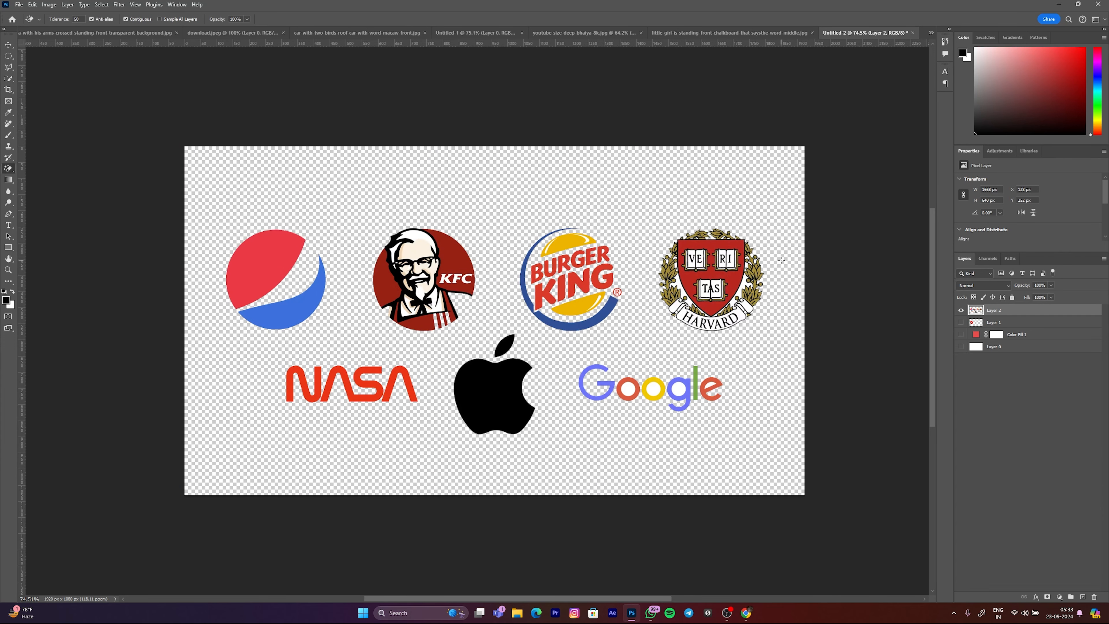
{"action": "key", "text": "ctrl+z"}
{"action": "key", "text": "ctrl+shift+z"}
{"action": "key", "text": "ctrl+z"}
{"action": "scroll", "coordinate": [421, 277], "scroll_direction": "up", "scroll_amount": 5}
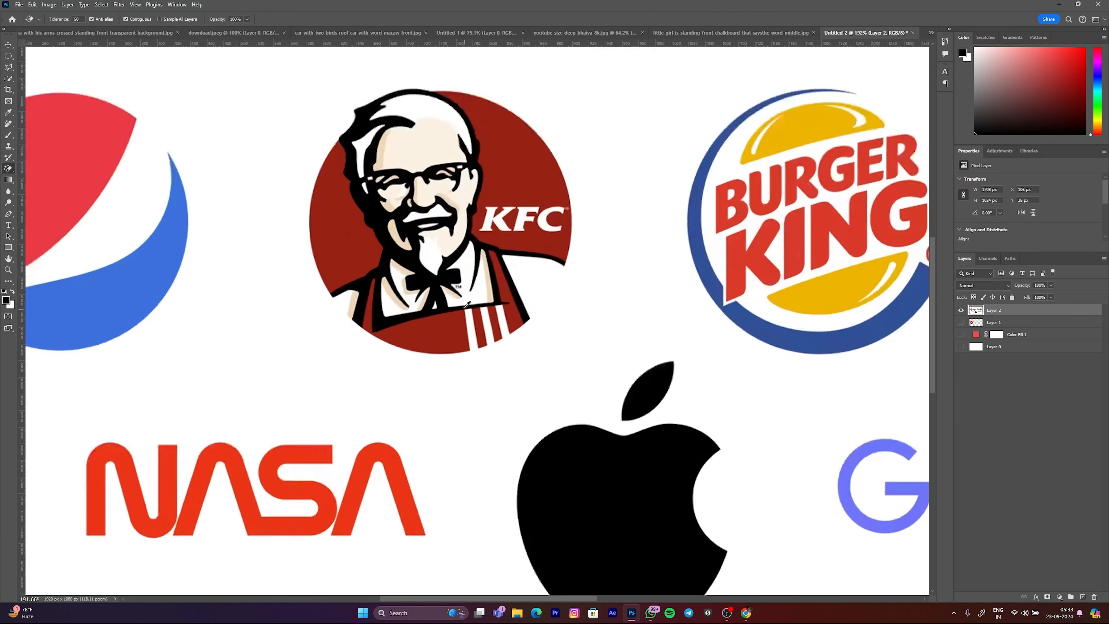
{"action": "key", "text": "ctrl+shift+z"}
{"action": "scroll", "coordinate": [500, 323], "scroll_direction": "up", "scroll_amount": 2}
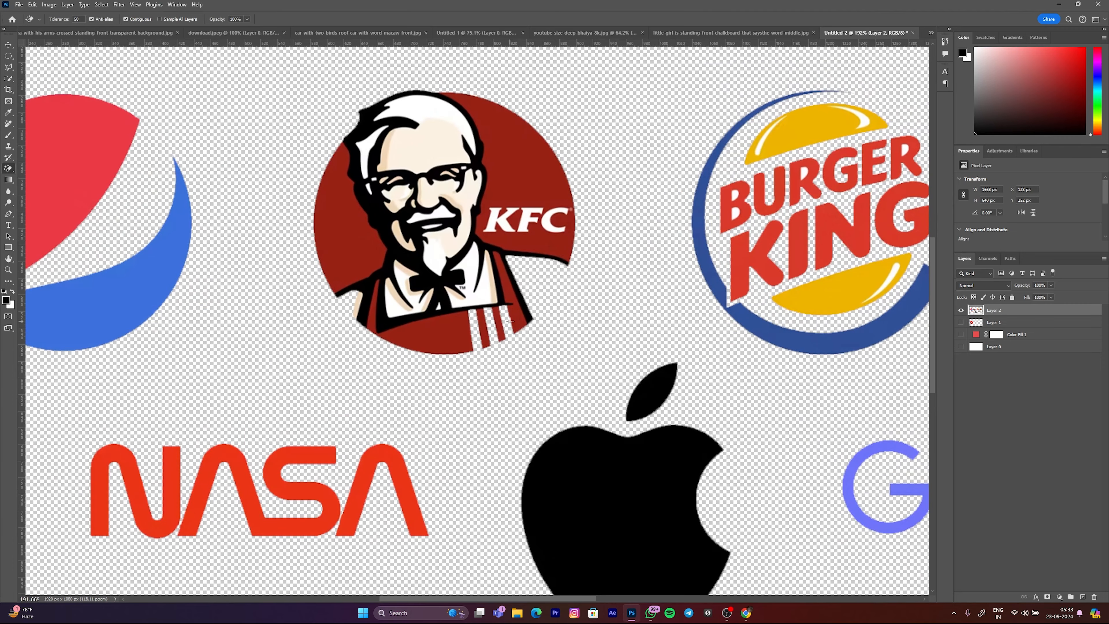
{"action": "key", "text": "ctrl+z"}
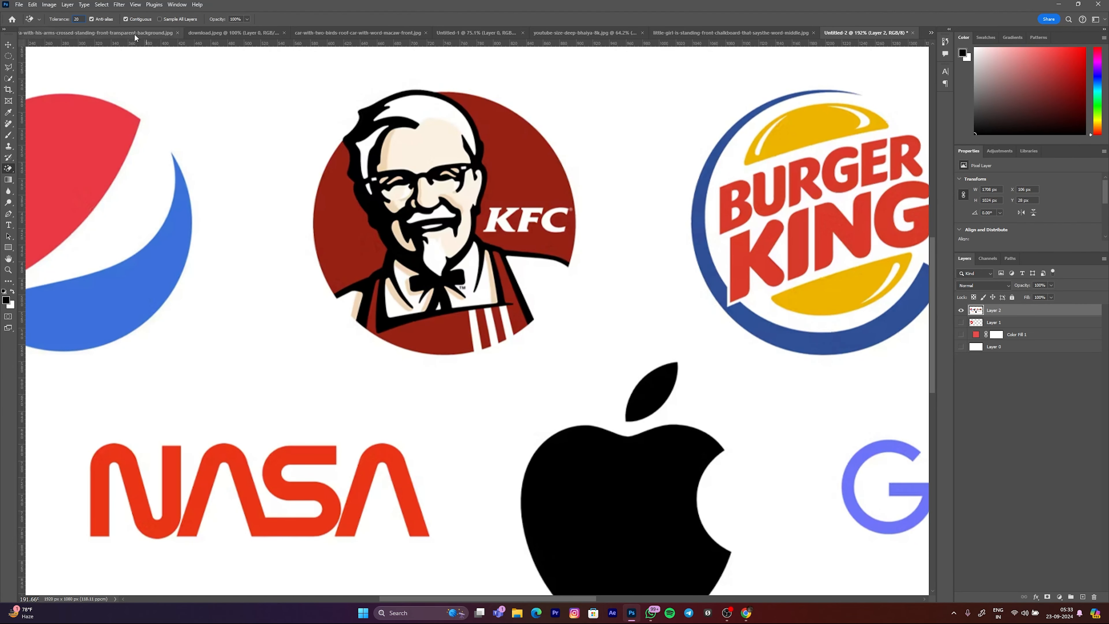
Step: Set the Magic Eraser tolerance to 20 and erase the white background around the logos
{"action": "left_click", "coordinate": [257, 161]}
{"action": "scroll", "coordinate": [295, 223], "scroll_direction": "down", "scroll_amount": 13}
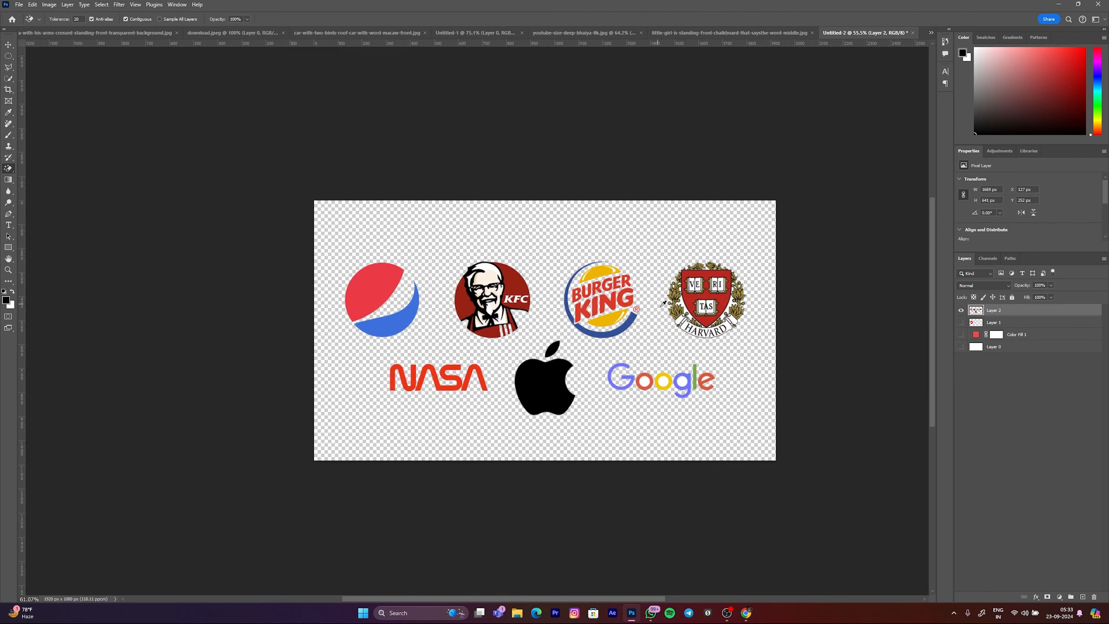
{"action": "scroll", "coordinate": [673, 307], "scroll_direction": "up", "scroll_amount": 6}
{"action": "key", "text": "ctrl+z"}
{"action": "left_click", "coordinate": [697, 296]}
{"action": "left_click", "coordinate": [788, 298]}
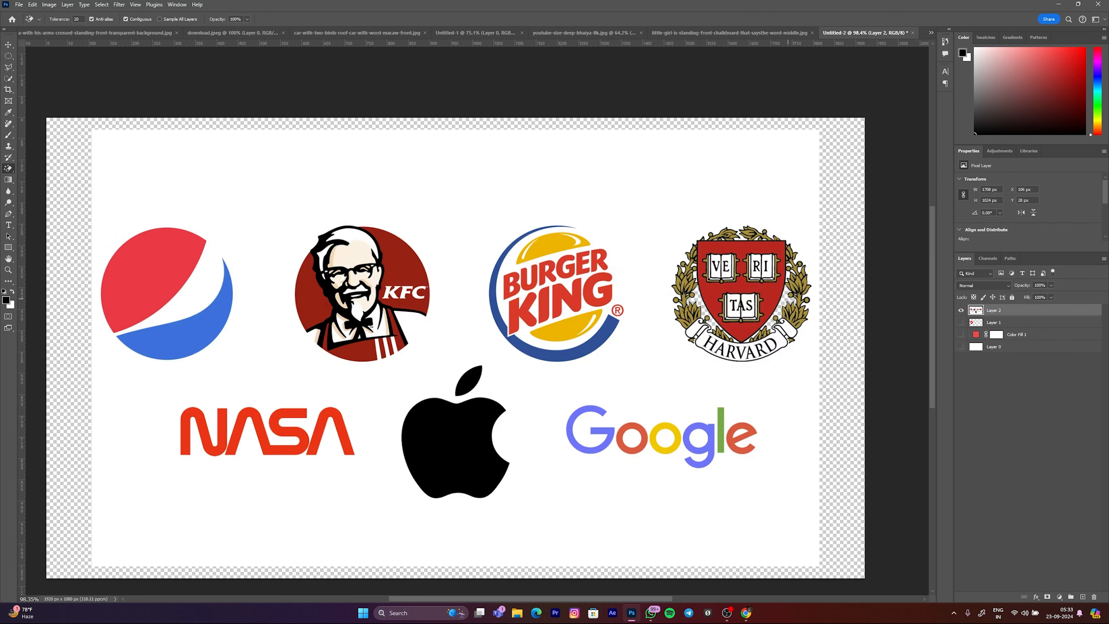
{"action": "left_click", "coordinate": [791, 375]}
Step: Inspect the erased logo edges and hide the logos picture layer, Layer 2
{"action": "scroll", "coordinate": [426, 337], "scroll_direction": "down", "scroll_amount": 3}
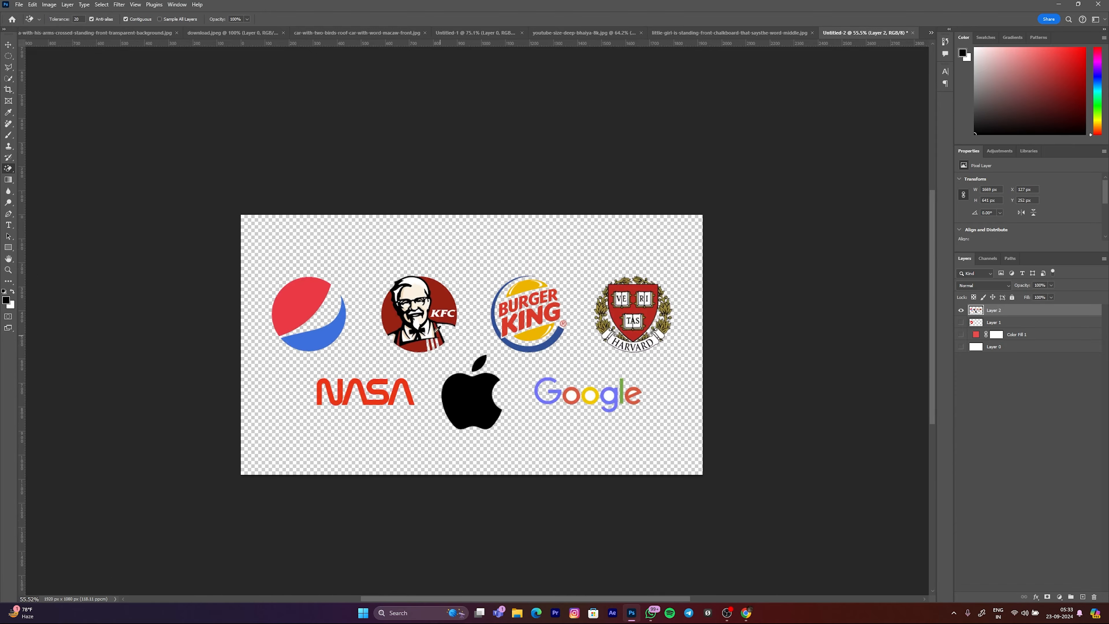
{"action": "scroll", "coordinate": [426, 336], "scroll_direction": "up", "scroll_amount": 5}
{"action": "scroll", "coordinate": [425, 337], "scroll_direction": "down", "scroll_amount": 2}
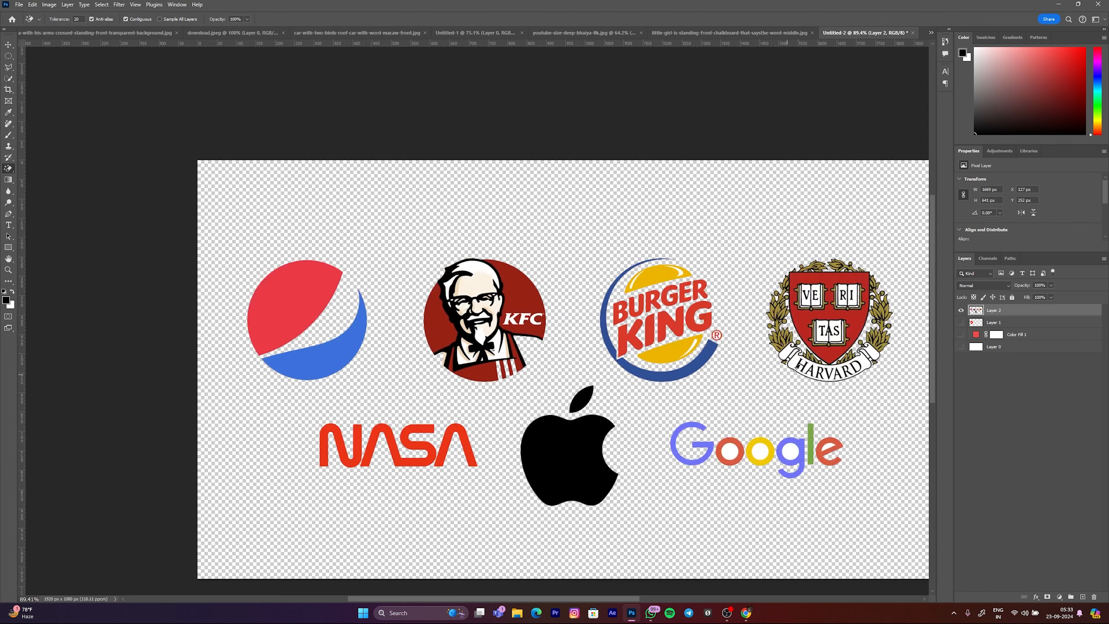
{"action": "left_click", "coordinate": [960, 311]}
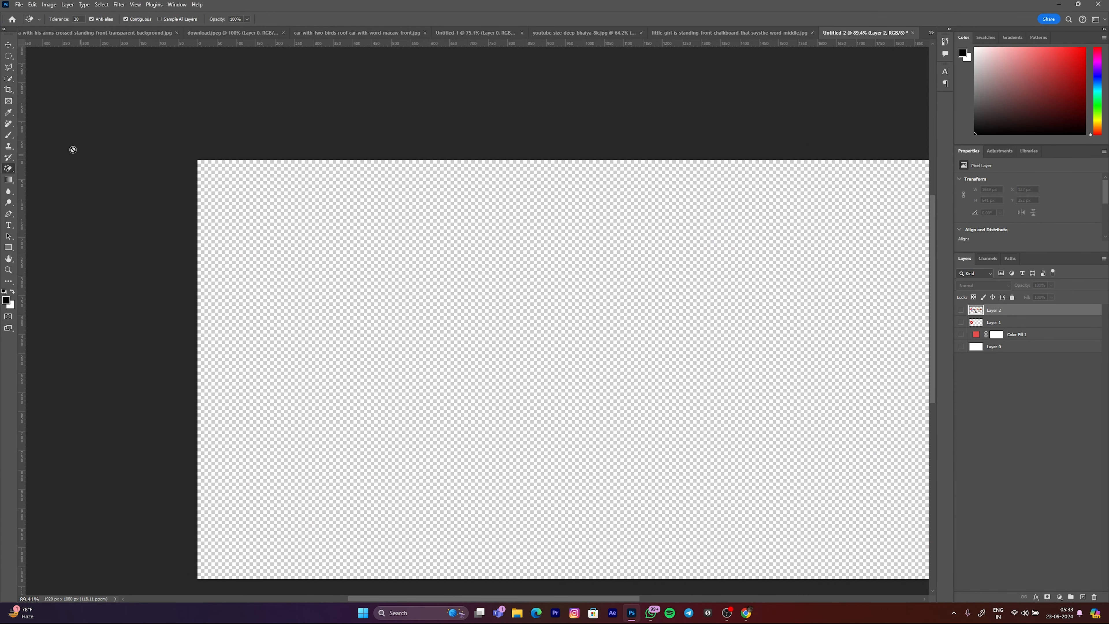
Step: Review which tools are grouped with the Eraser, Gradient, Blur and Dodge tools
{"action": "right_click", "coordinate": [8, 172]}
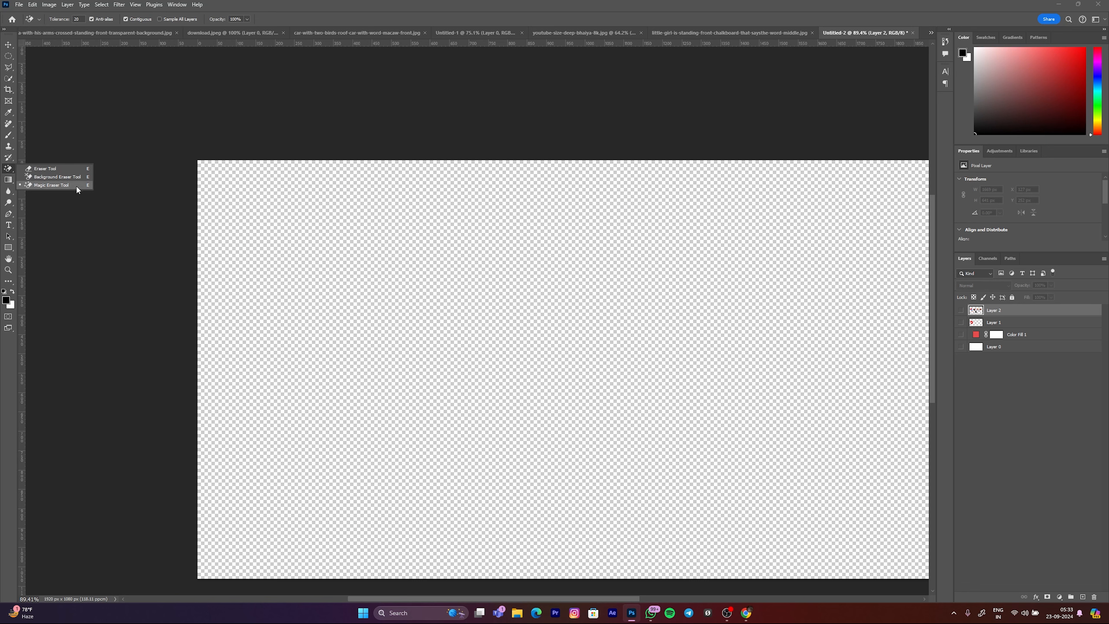
{"action": "left_click", "coordinate": [13, 182]}
{"action": "right_click", "coordinate": [13, 182]}
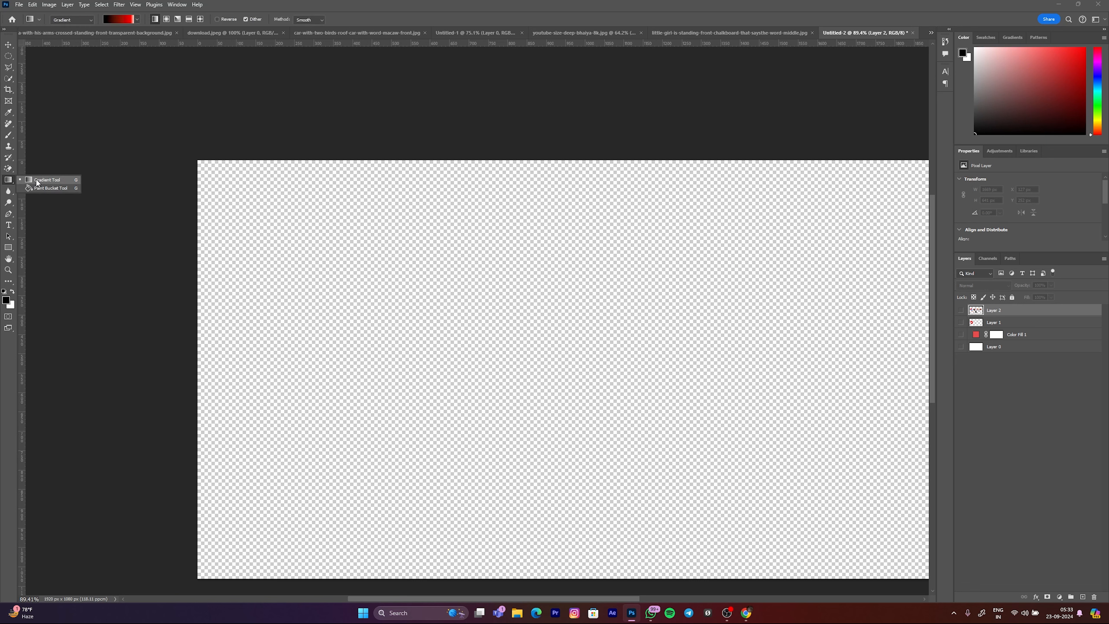
{"action": "left_click", "coordinate": [8, 192]}
{"action": "right_click", "coordinate": [8, 191]}
{"action": "left_click", "coordinate": [8, 203]}
{"action": "right_click", "coordinate": [9, 203]}
{"action": "left_click", "coordinate": [132, 213]}
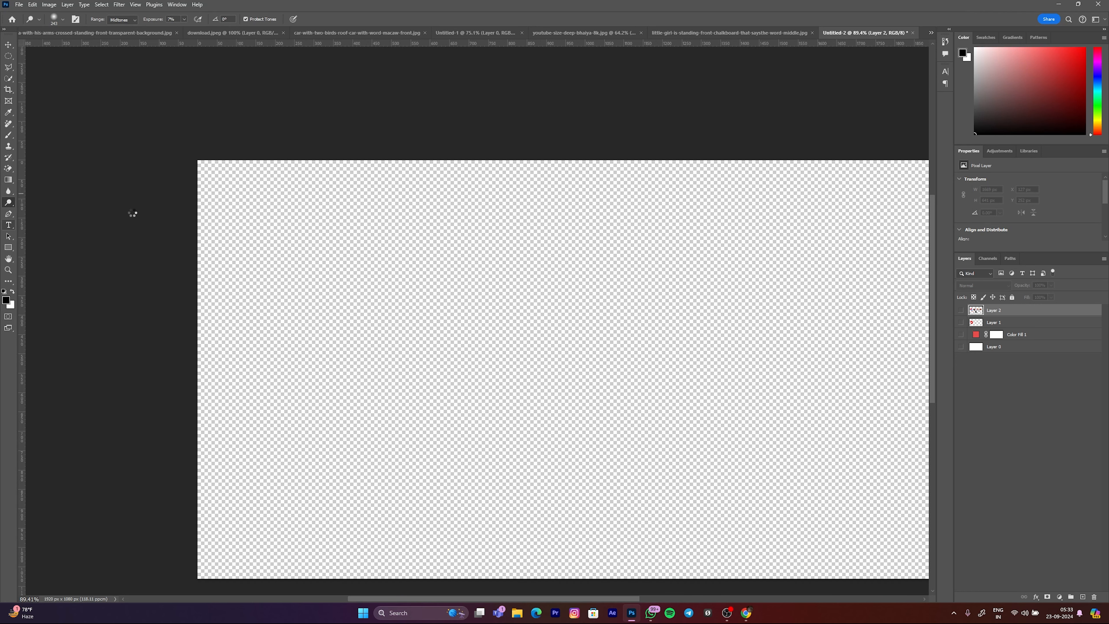
Step: Add a text layer reading DSJHSDHD on the upper part of the empty canvas with the Type tool
{"action": "left_click", "coordinate": [9, 225]}
{"action": "right_click", "coordinate": [9, 225]}
{"action": "scroll", "coordinate": [307, 254], "scroll_direction": "down", "scroll_amount": 4}
{"action": "left_click", "coordinate": [336, 254]}
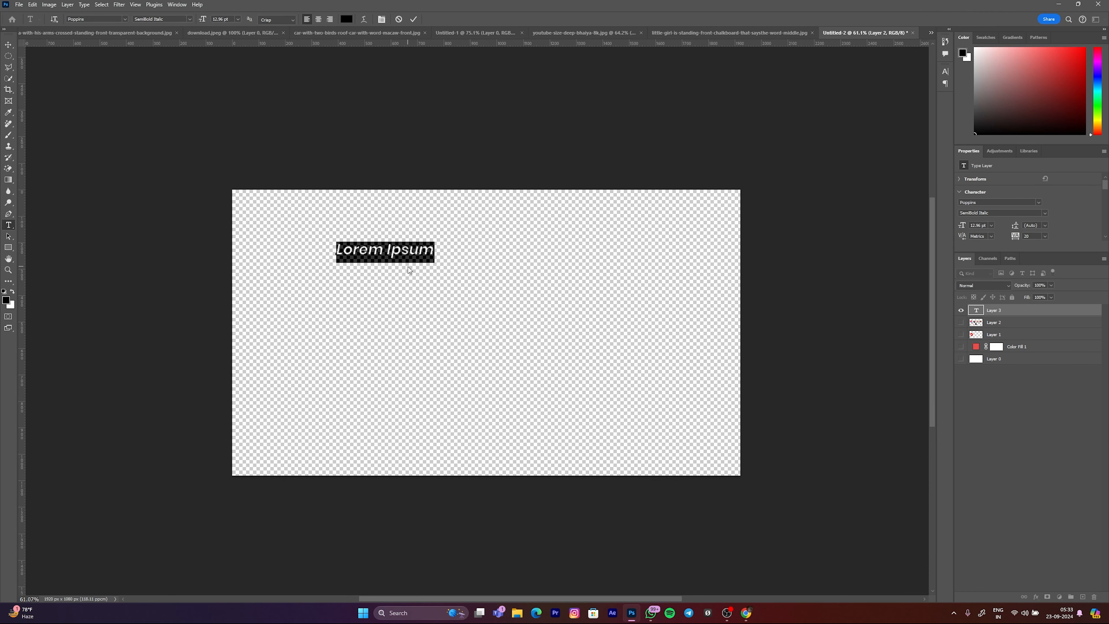
{"action": "type", "text": "DSJHSDHD"}
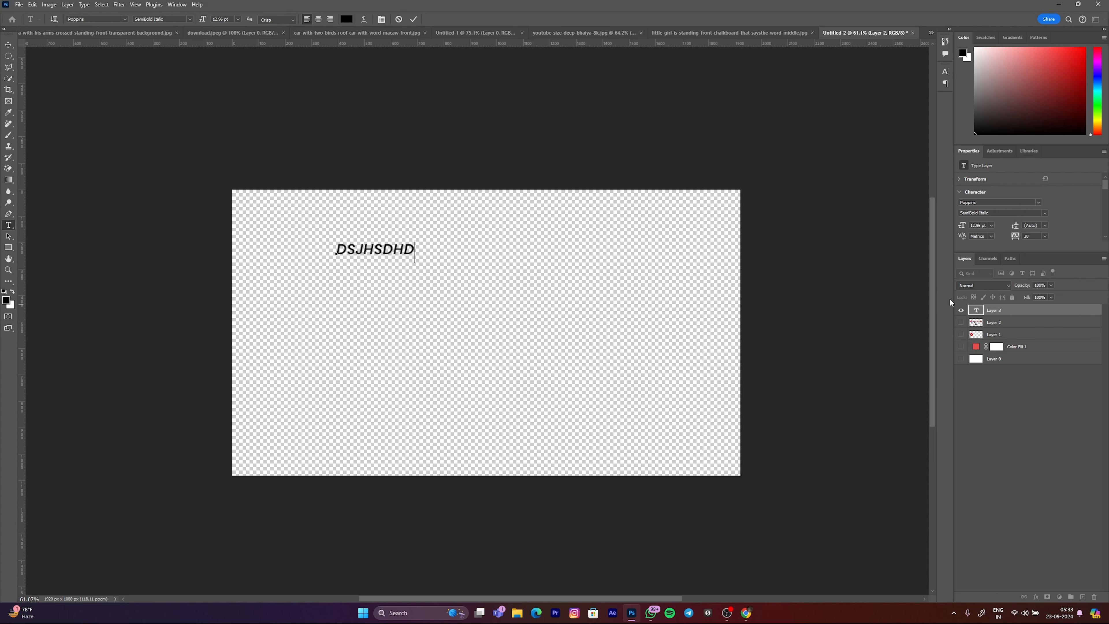
Step: Hide and delete the DSJHSDHD text layer, switch to the Move tool and leave no layer selected
{"action": "left_click", "coordinate": [961, 312]}
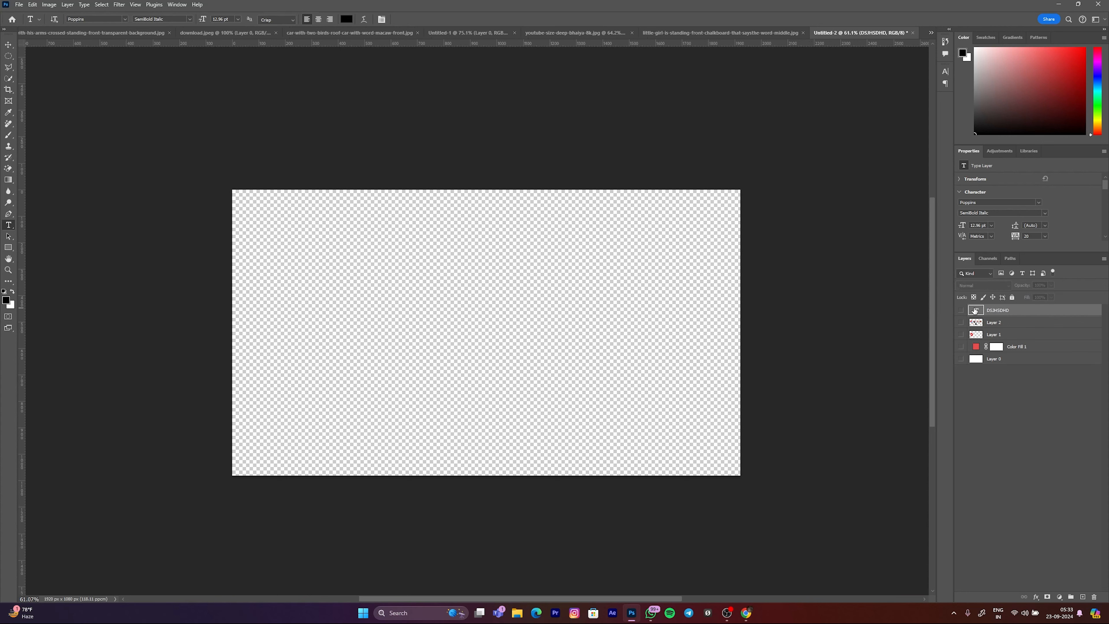
{"action": "key", "text": "Delete"}
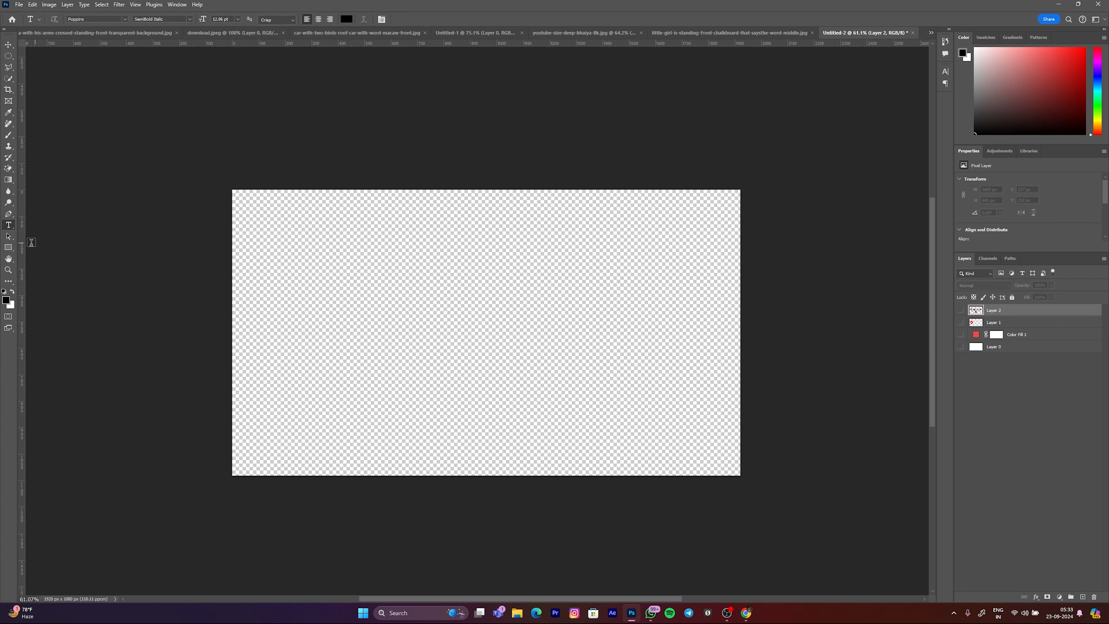
{"action": "key", "text": "v"}
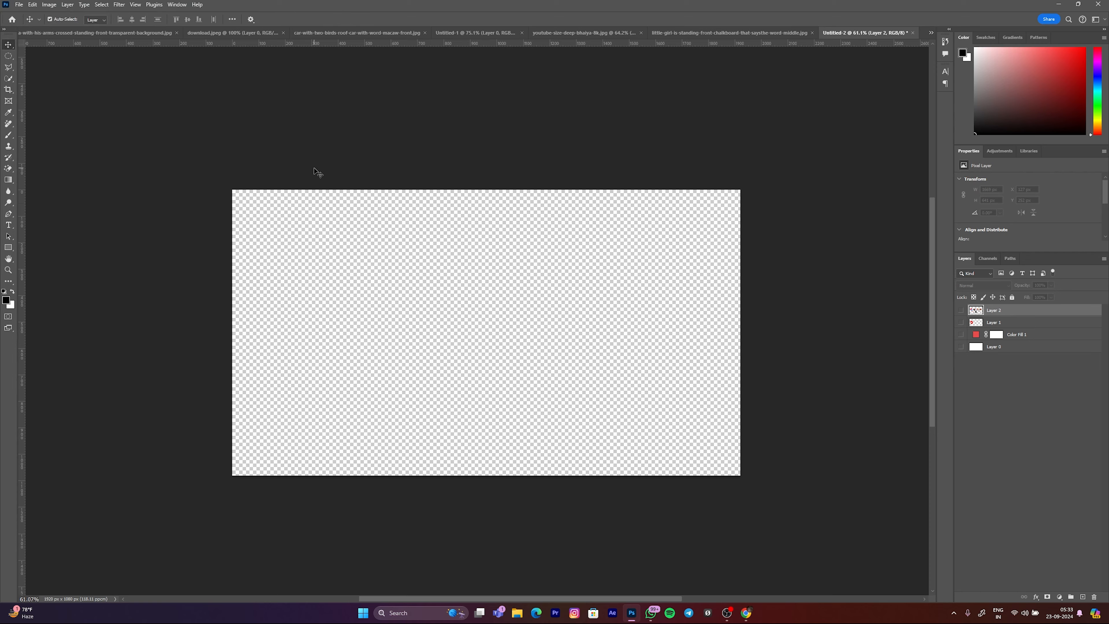
{"action": "left_click", "coordinate": [316, 172]}
{"action": "scroll", "coordinate": [402, 240], "scroll_direction": "down", "scroll_amount": 2}
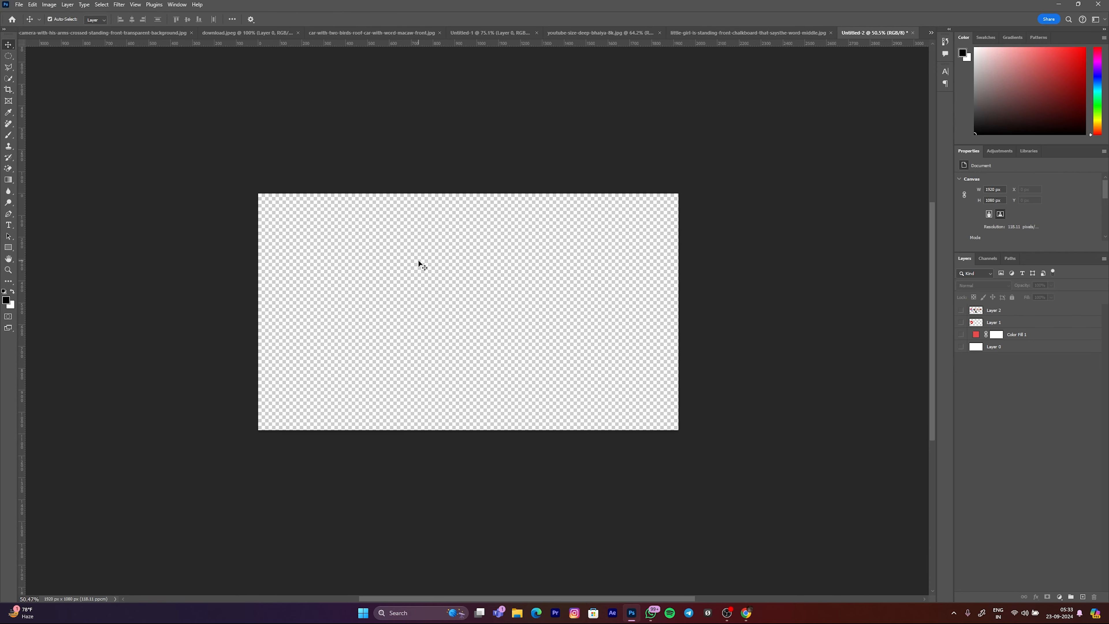
{"action": "scroll", "coordinate": [485, 271], "scroll_direction": "up", "scroll_amount": 1}
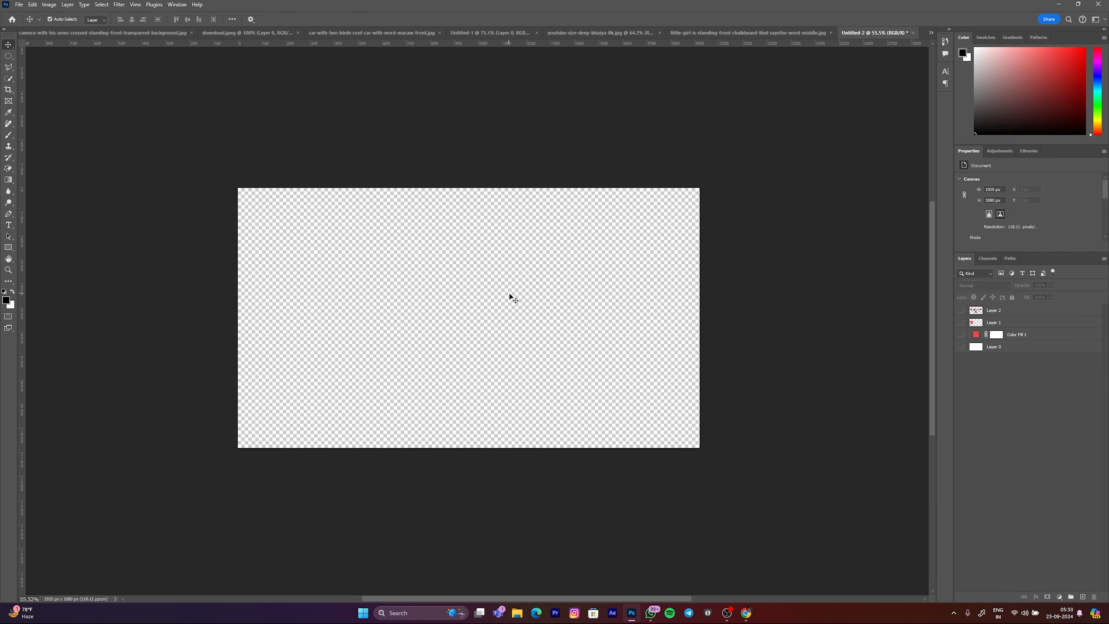
{"action": "scroll", "coordinate": [462, 315], "scroll_direction": "up", "scroll_amount": 3}
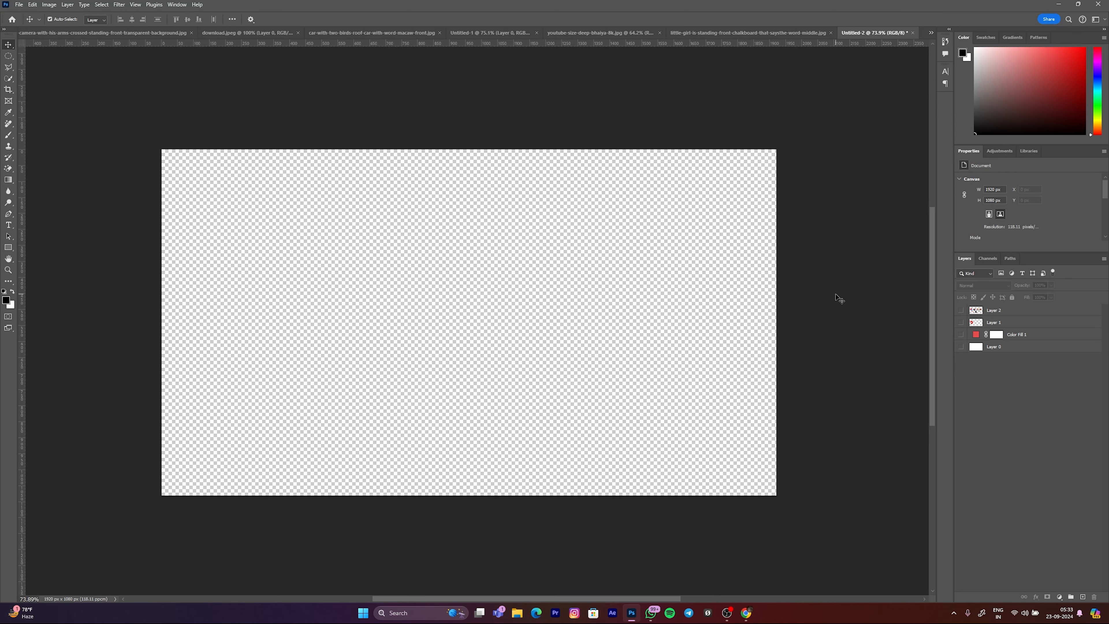
Step: Switch to the download.jpeg document and select the photo layer of the woman at the microphones
{"action": "left_click", "coordinate": [463, 33]}
{"action": "left_click", "coordinate": [365, 33]}
{"action": "left_click", "coordinate": [303, 32]}
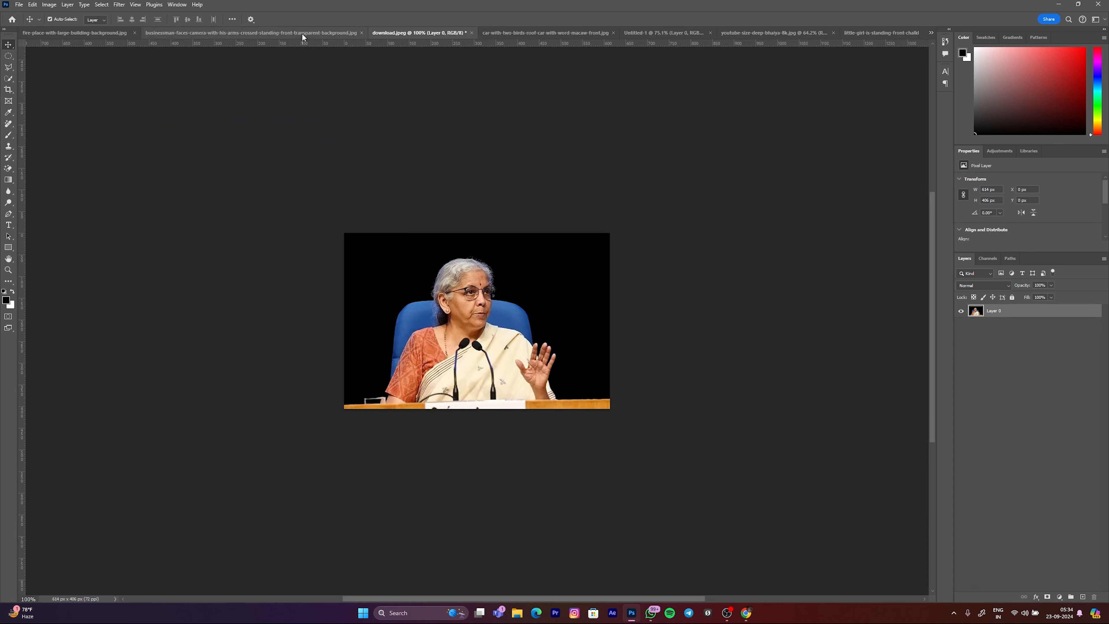
{"action": "scroll", "coordinate": [484, 348], "scroll_direction": "up", "scroll_amount": 3}
{"action": "scroll", "coordinate": [484, 345], "scroll_direction": "up", "scroll_amount": 4}
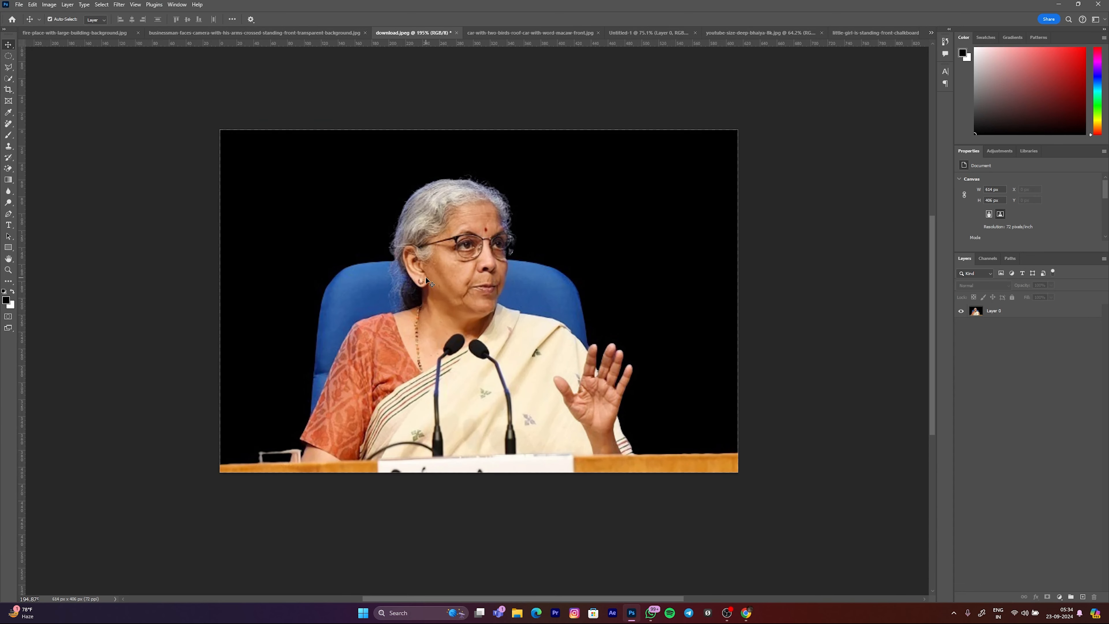
{"action": "left_click_drag", "start_coordinate": [424, 276], "coordinate": [443, 288]}
{"action": "left_click", "coordinate": [442, 289]}
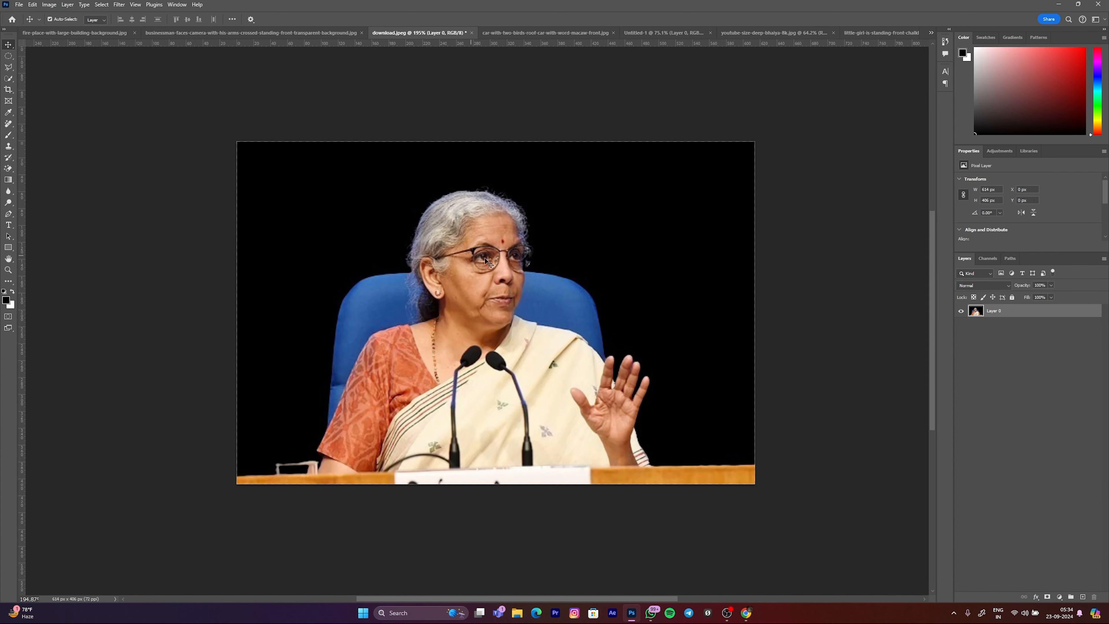
Step: Select the seated woman and the part of the blue chair beside her raised hand with the Quick Selection tool
{"action": "left_click", "coordinate": [9, 78]}
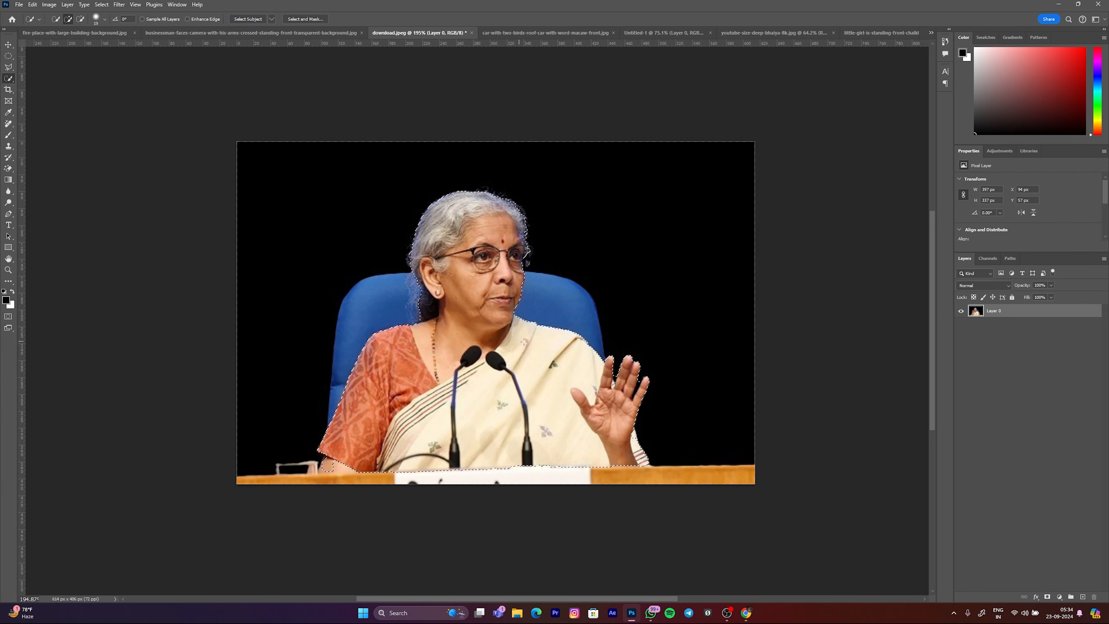
{"action": "scroll", "coordinate": [531, 265], "scroll_direction": "up", "scroll_amount": 3}
{"action": "left_click", "coordinate": [532, 263]}
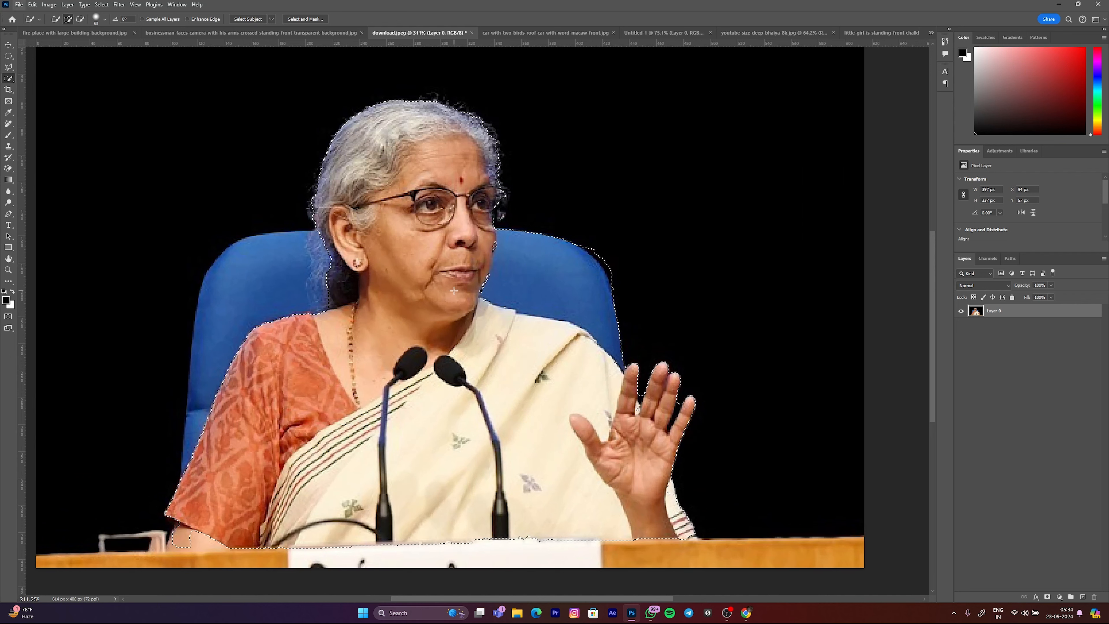
{"action": "key", "text": "Caps_Lock"}
Step: Extend the selection to the rest of the blue chair and the whole desk in front of the woman
{"action": "left_click_drag", "start_coordinate": [500, 303], "coordinate": [481, 301]}
{"action": "left_click_drag", "start_coordinate": [452, 262], "coordinate": [413, 247]}
{"action": "left_click_drag", "start_coordinate": [305, 246], "coordinate": [269, 257]}
{"action": "mouse_move", "coordinate": [226, 379]}
{"action": "left_mouse_down"}
{"action": "mouse_move", "coordinate": [202, 460]}
{"action": "mouse_move", "coordinate": [192, 541]}
{"action": "mouse_move", "coordinate": [206, 542]}
{"action": "left_mouse_up"}
{"action": "left_click_drag", "start_coordinate": [295, 538], "coordinate": [354, 537]}
{"action": "scroll", "coordinate": [466, 461], "scroll_direction": "down", "scroll_amount": 1}
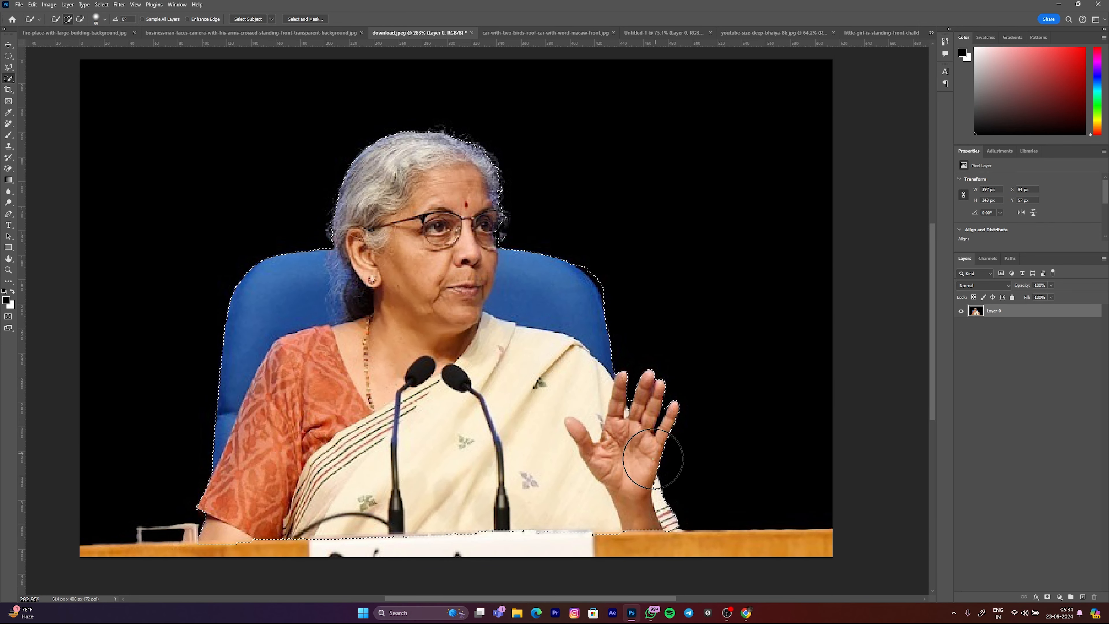
{"action": "mouse_move", "coordinate": [602, 540]}
{"action": "left_mouse_down"}
{"action": "mouse_move", "coordinate": [748, 573]}
{"action": "mouse_move", "coordinate": [539, 546]}
{"action": "mouse_move", "coordinate": [405, 547]}
{"action": "mouse_move", "coordinate": [317, 572]}
{"action": "mouse_move", "coordinate": [217, 579]}
{"action": "mouse_move", "coordinate": [129, 566]}
{"action": "mouse_move", "coordinate": [555, 556]}
{"action": "left_mouse_up"}
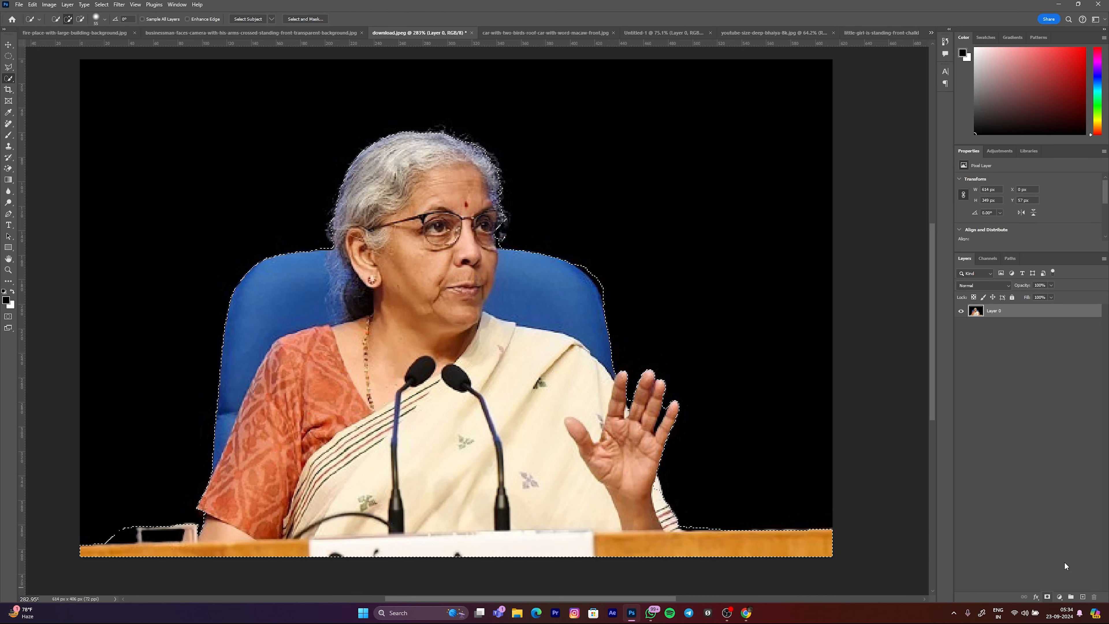
Step: Copy the selected woman, chair and desk to a new layer and toggle Layer 0's visibility to compare the cut-out with the original
{"action": "key", "text": "ctrl+j"}
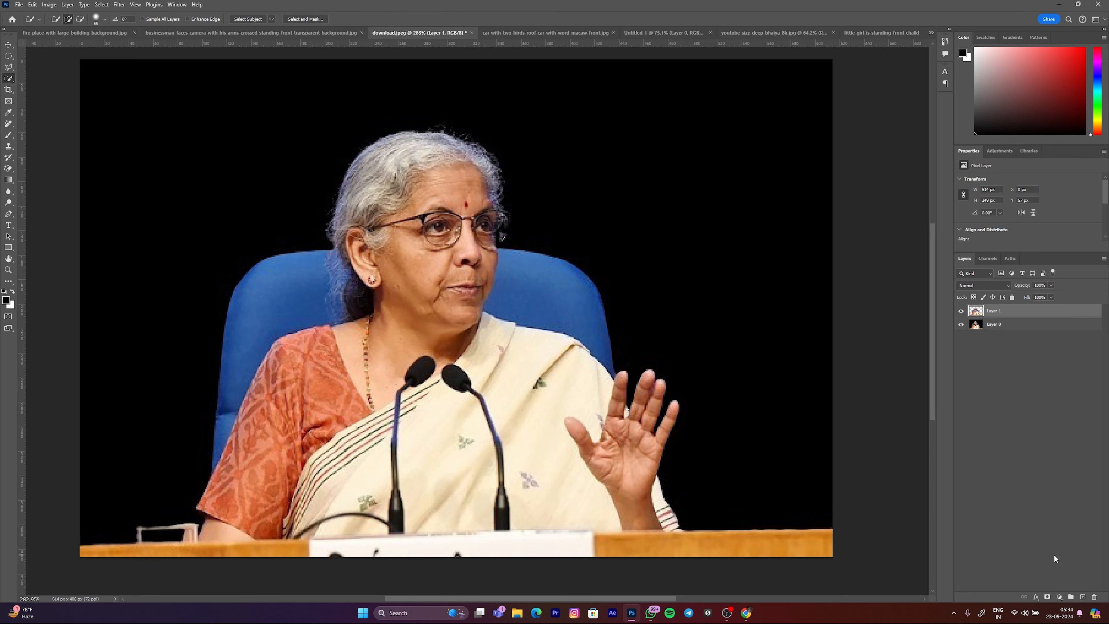
{"action": "left_click", "coordinate": [962, 325]}
{"action": "scroll", "coordinate": [541, 275], "scroll_direction": "down", "scroll_amount": 3}
{"action": "scroll", "coordinate": [543, 273], "scroll_direction": "up", "scroll_amount": 2}
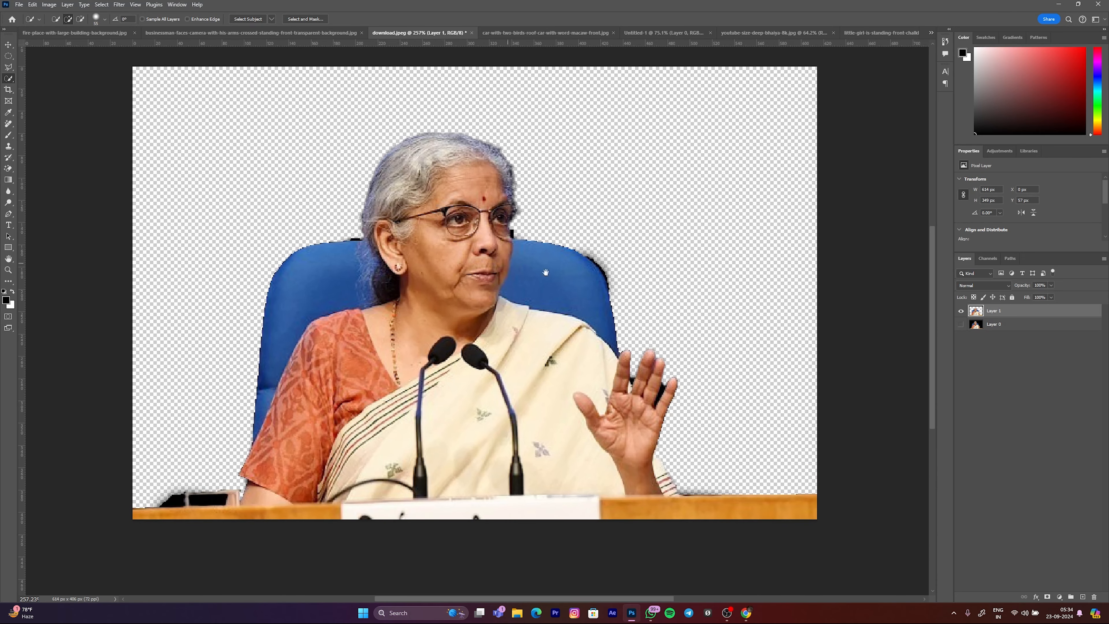
{"action": "left_click", "coordinate": [961, 325]}
{"action": "left_click", "coordinate": [961, 324]}
{"action": "left_click", "coordinate": [961, 324]}
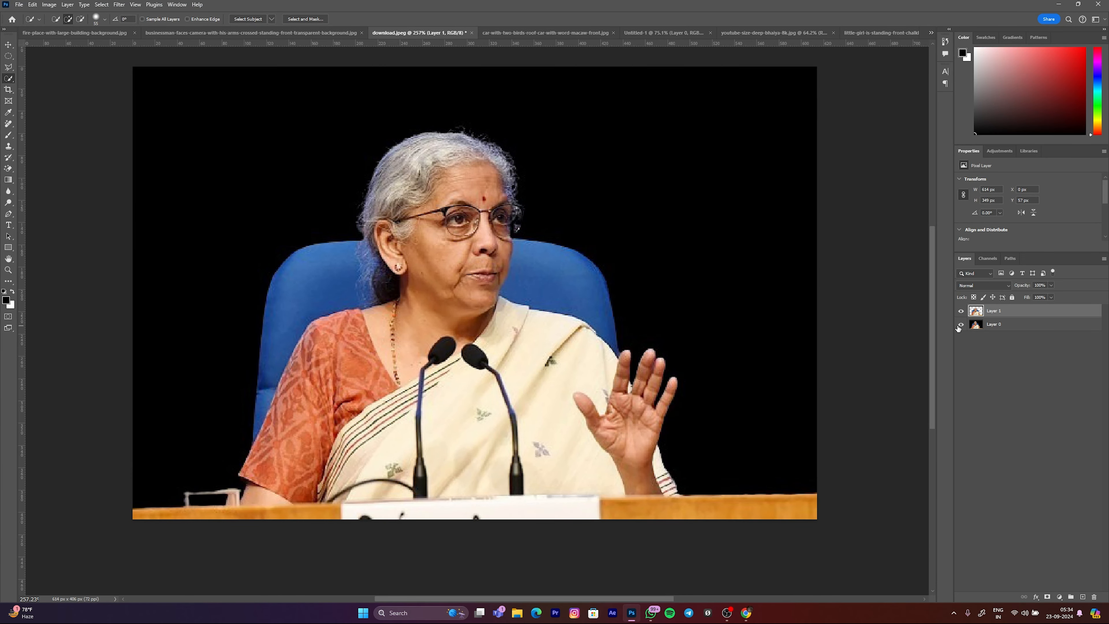
{"action": "key", "text": "v"}
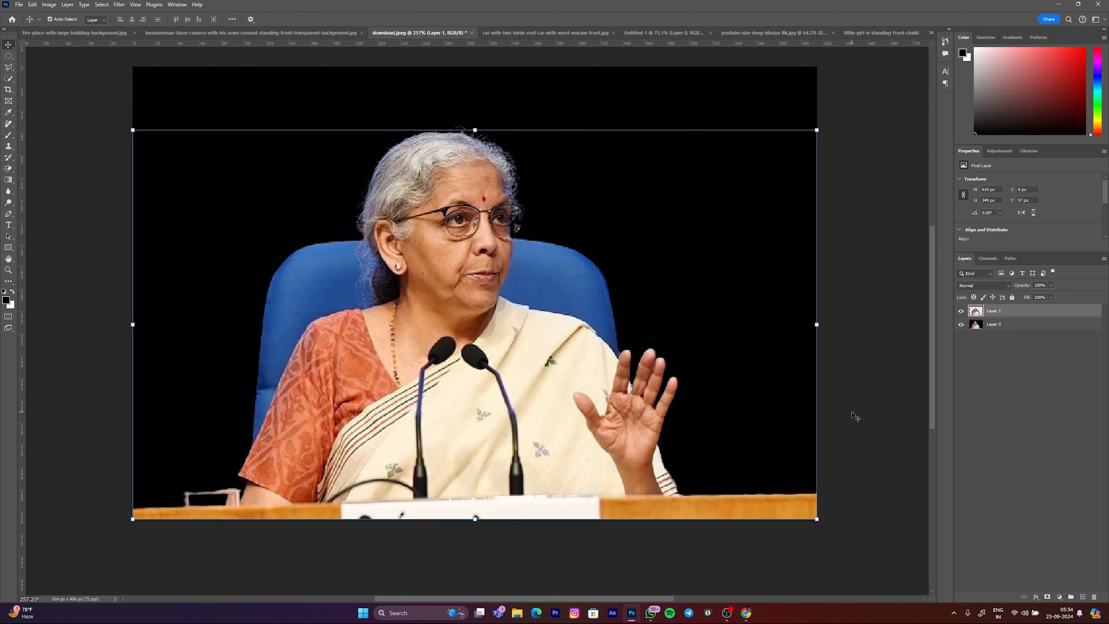
{"action": "left_click", "coordinate": [823, 453]}
Step: Switch to Instagram, open the account's own profile and examine the Forex Trading before-and-after thumbnail post
{"action": "left_click", "coordinate": [574, 614]}
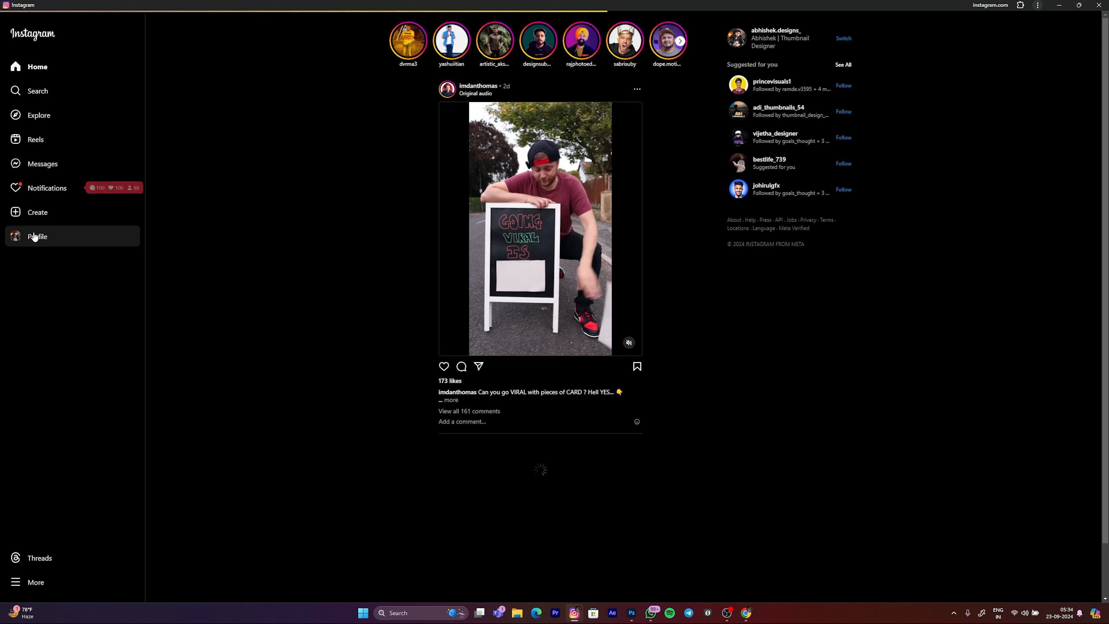
{"action": "left_click", "coordinate": [35, 237]}
{"action": "scroll", "coordinate": [894, 288], "scroll_direction": "down", "scroll_amount": 5}
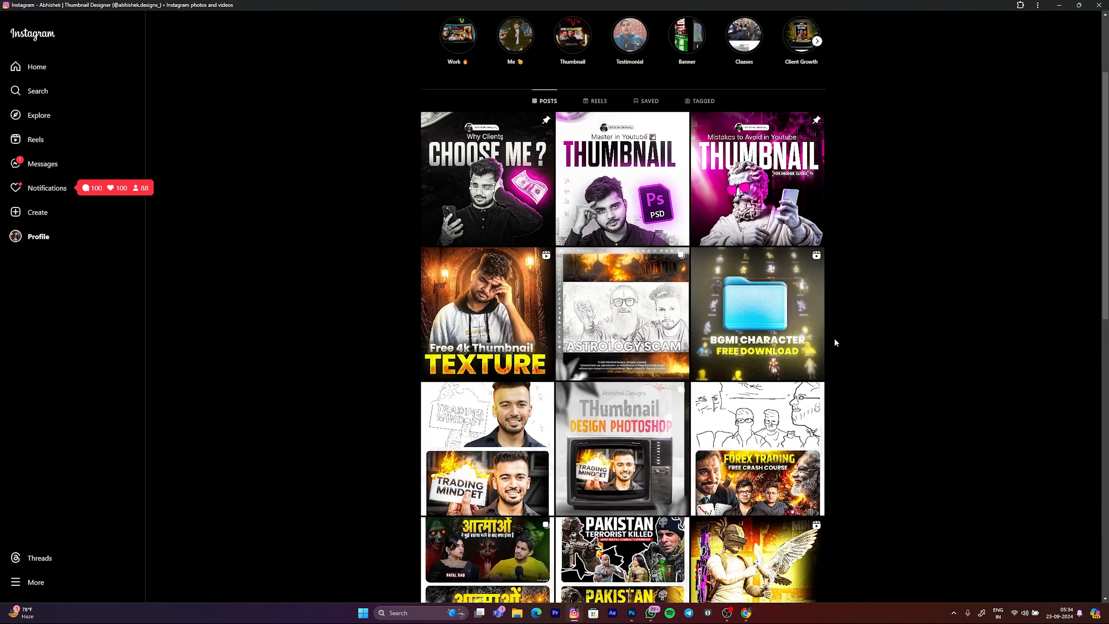
{"action": "scroll", "coordinate": [880, 276], "scroll_direction": "down", "scroll_amount": 3}
{"action": "left_click", "coordinate": [823, 311]}
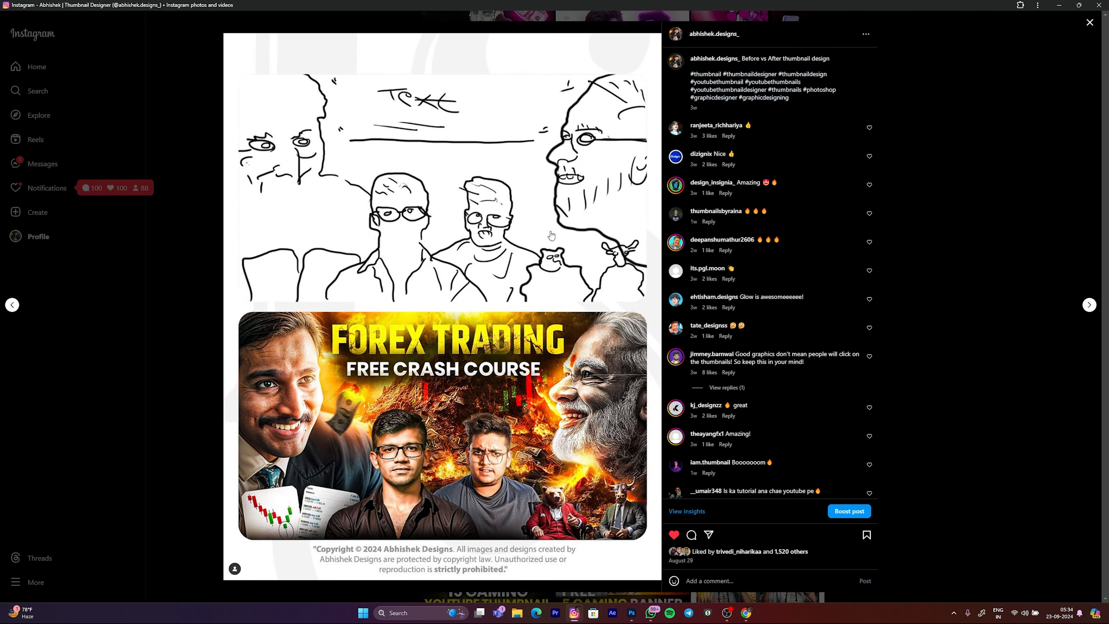
{"action": "left_click", "coordinate": [959, 231]}
Step: Examine the Pakistan Terrorist Killed before-and-after post, browse further thumbnail posts on the profile and return to Photoshop
{"action": "scroll", "coordinate": [943, 221], "scroll_direction": "down", "scroll_amount": 2}
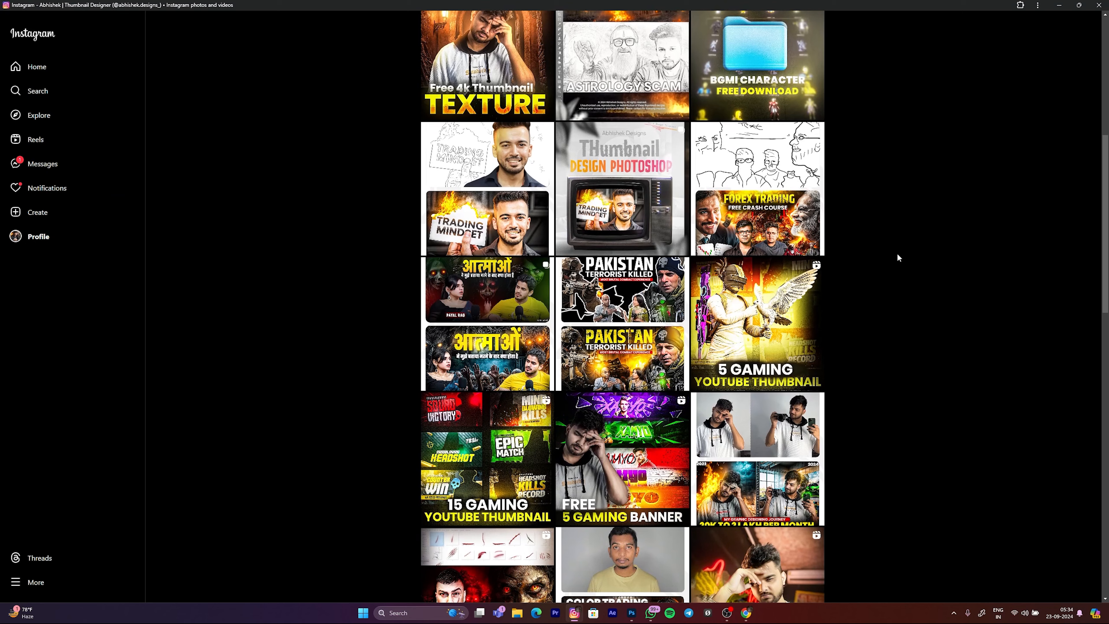
{"action": "scroll", "coordinate": [611, 314], "scroll_direction": "down", "scroll_amount": 1}
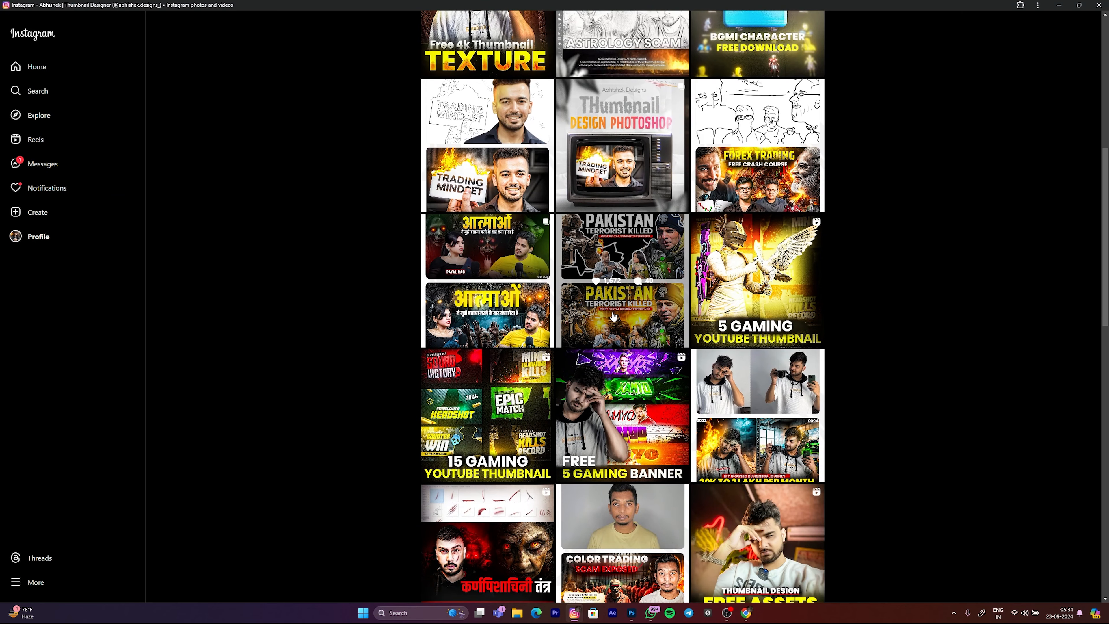
{"action": "left_click", "coordinate": [613, 317]}
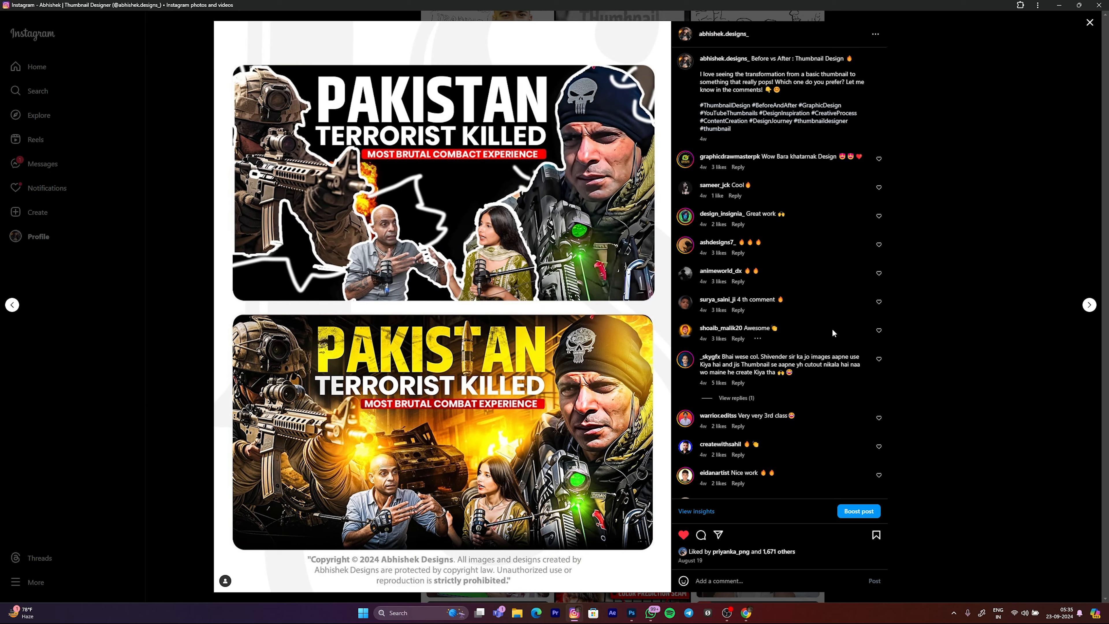
{"action": "left_click", "coordinate": [993, 181]}
{"action": "scroll", "coordinate": [876, 296], "scroll_direction": "down", "scroll_amount": 6}
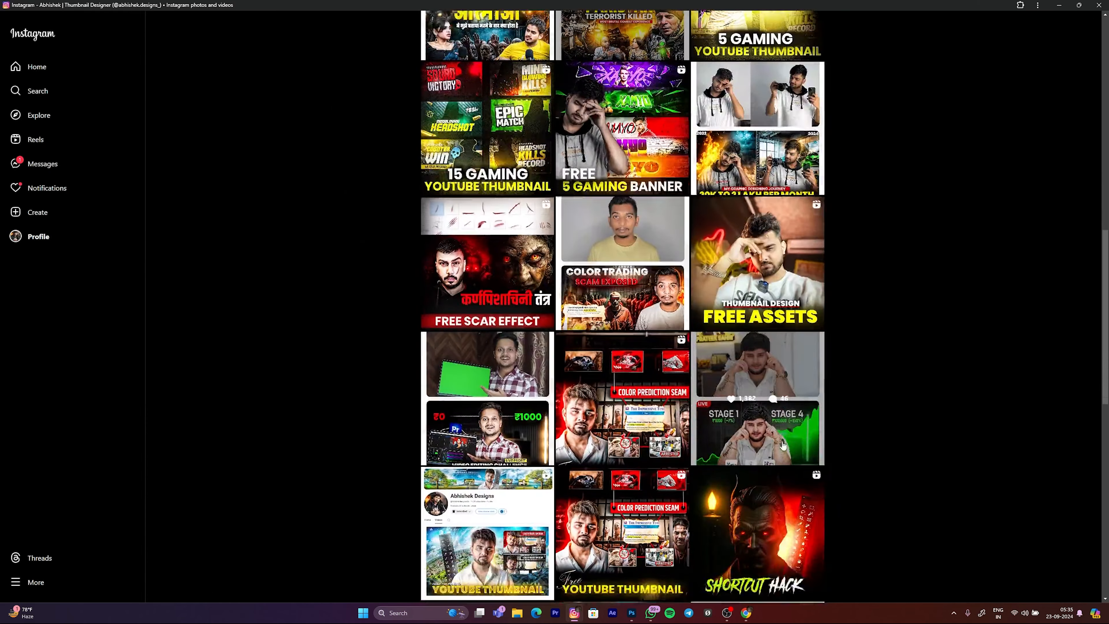
{"action": "scroll", "coordinate": [863, 396], "scroll_direction": "down", "scroll_amount": 5}
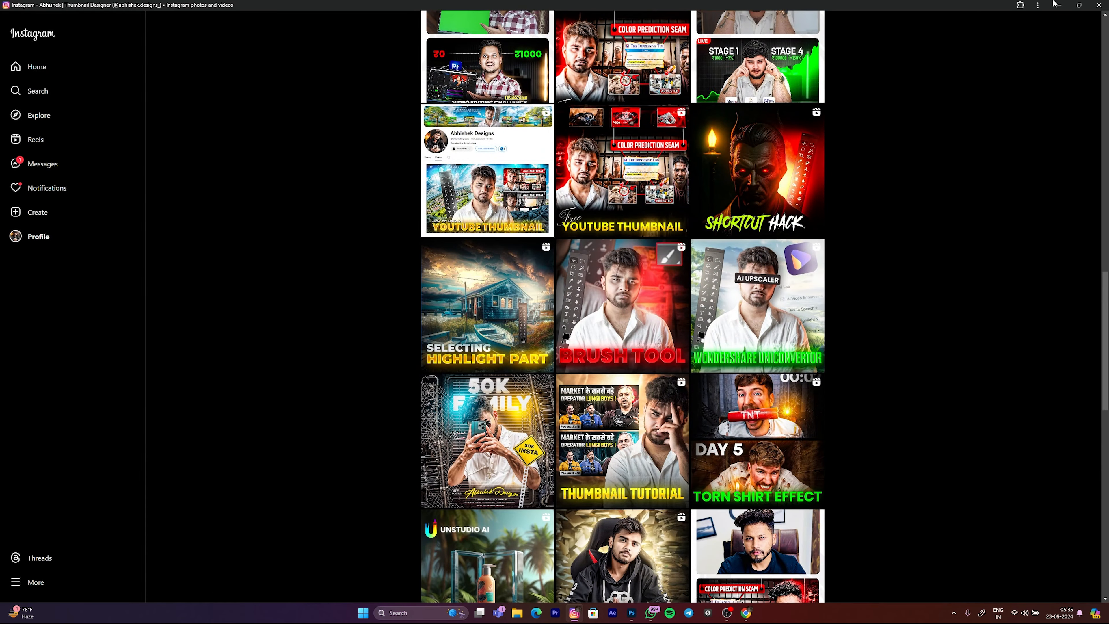
{"action": "left_click", "coordinate": [1056, 5]}
{"action": "scroll", "coordinate": [542, 324], "scroll_direction": "up", "scroll_amount": 1}
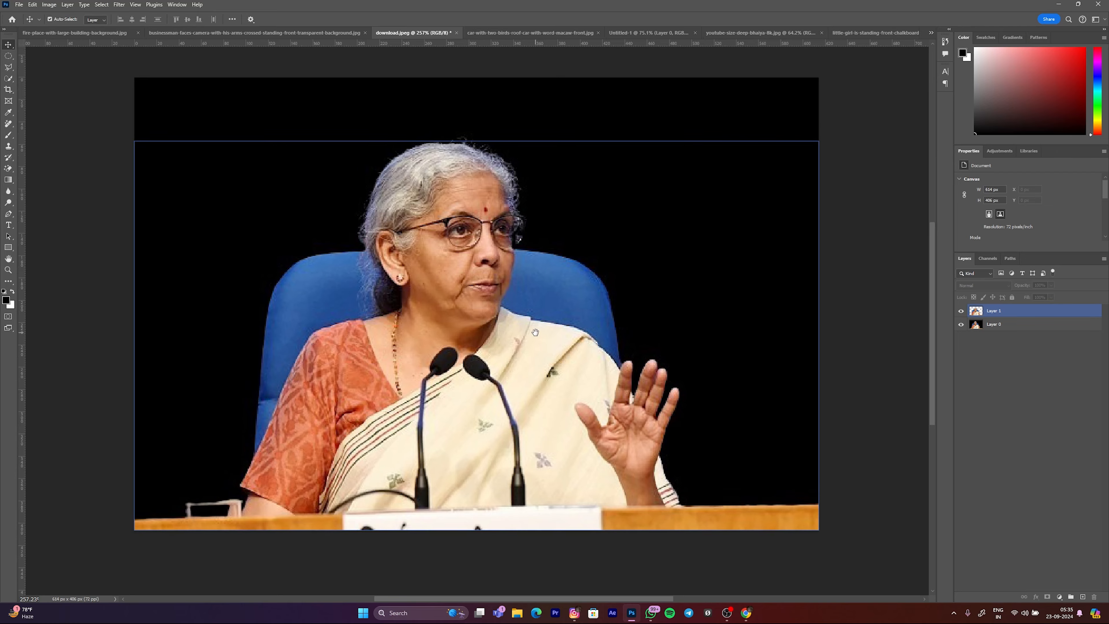
{"action": "scroll", "coordinate": [535, 332], "scroll_direction": "down", "scroll_amount": 2}
{"action": "left_click_drag", "start_coordinate": [481, 304], "coordinate": [491, 302]}
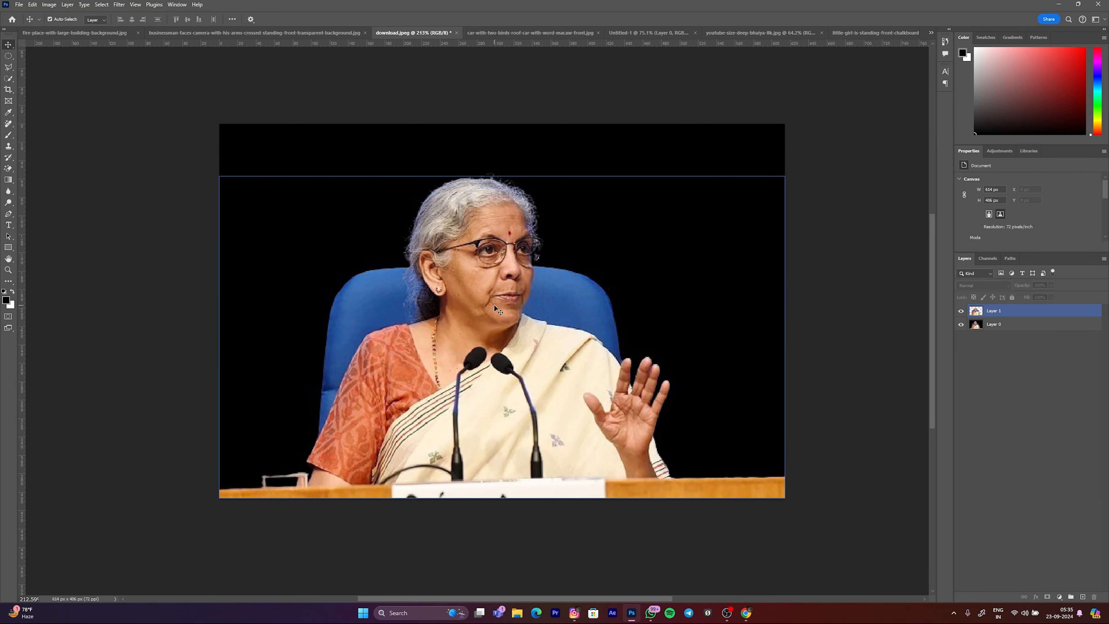
{"action": "scroll", "coordinate": [560, 308], "scroll_direction": "down", "scroll_amount": 2}
{"action": "scroll", "coordinate": [559, 307], "scroll_direction": "up", "scroll_amount": 1}
{"action": "left_click", "coordinate": [477, 82]}
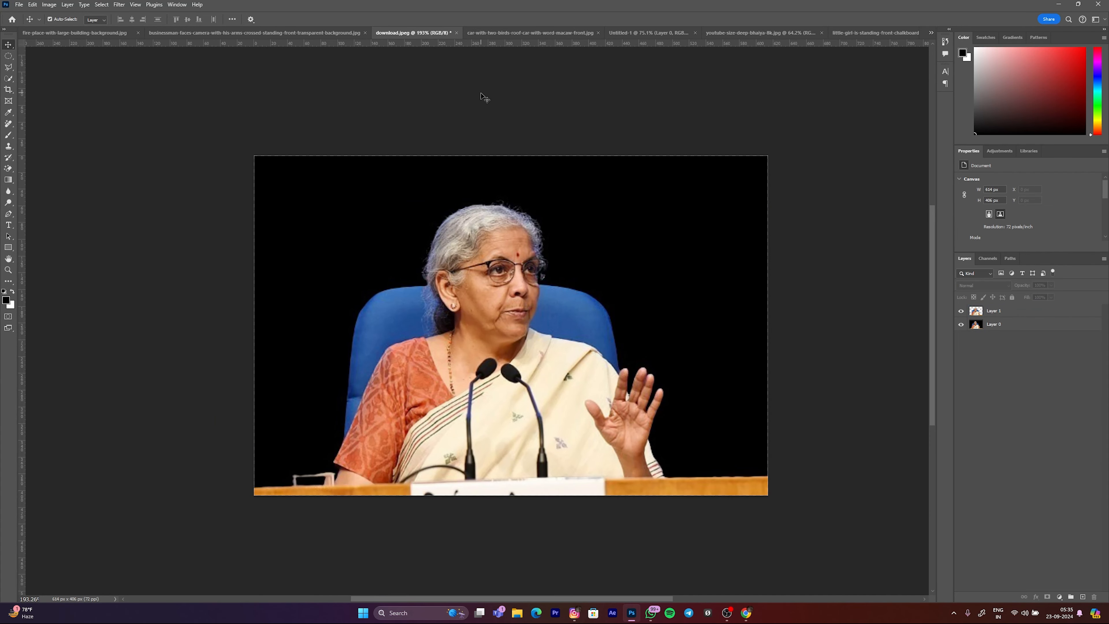
Step: Open the Liquify filter on Layer 1, the cut-out of the woman
{"action": "left_click", "coordinate": [996, 310]}
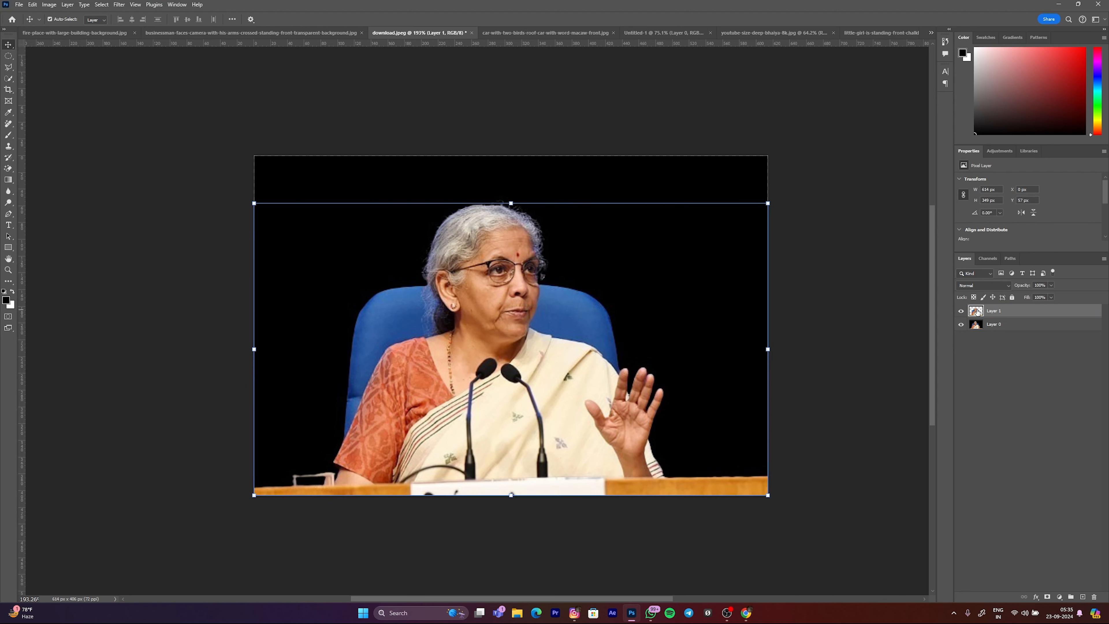
{"action": "left_click", "coordinate": [101, 4]}
{"action": "mouse_move", "coordinate": [119, 4]}
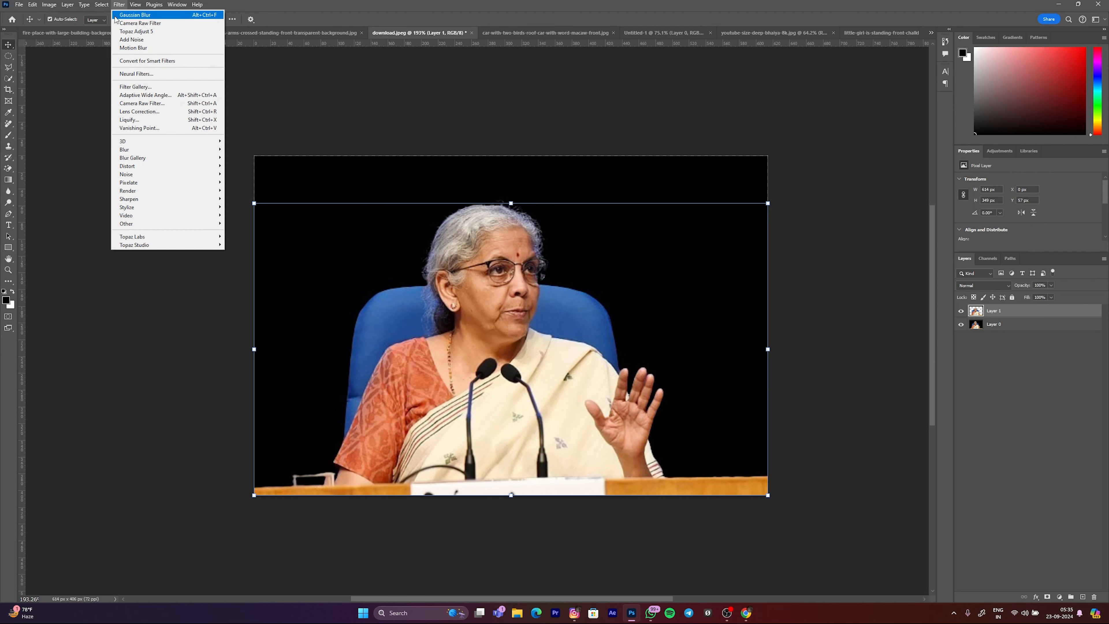
{"action": "left_click", "coordinate": [129, 120]}
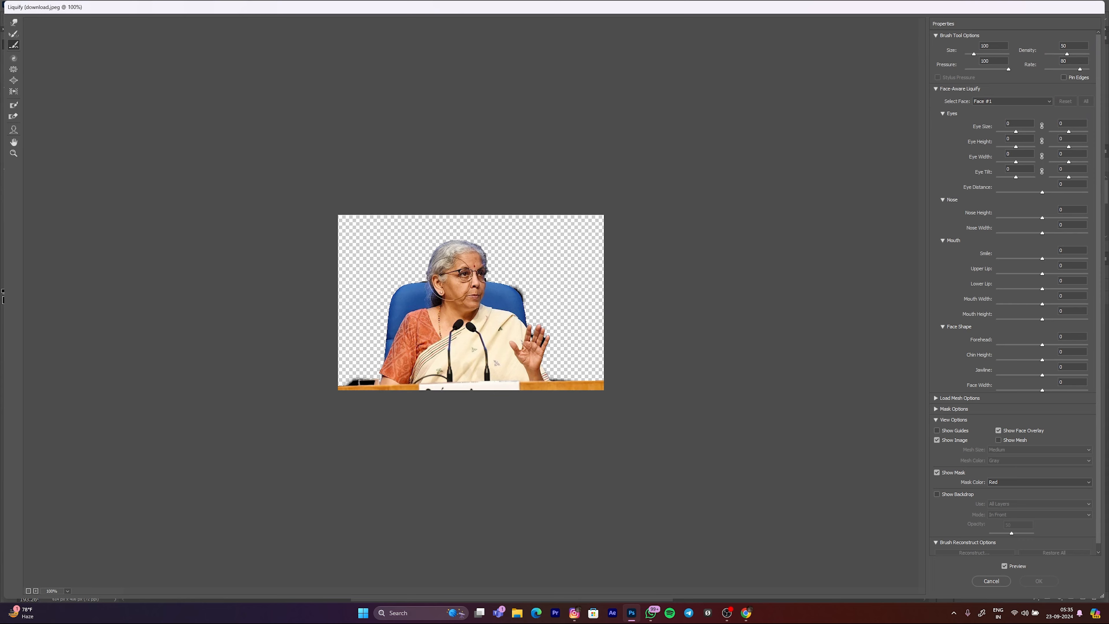
{"action": "scroll", "coordinate": [449, 284], "scroll_direction": "up", "scroll_amount": 17}
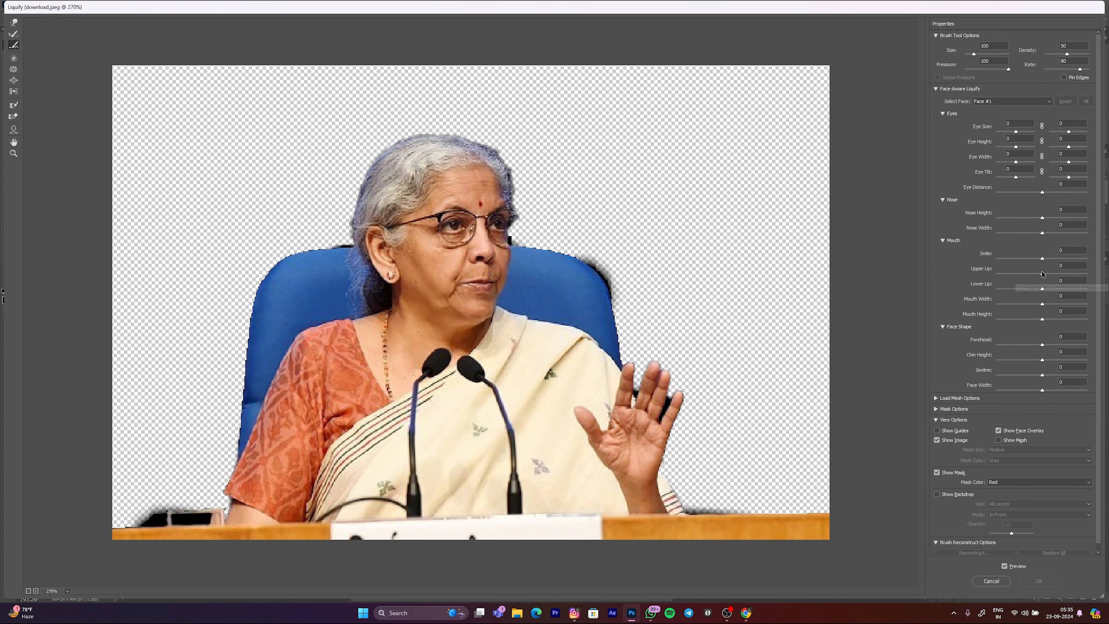
Step: Set the woman's Smile, Lower Lip, Mouth Width and Mouth Height to -100 and her Upper Lip to -71
{"action": "left_click_drag", "start_coordinate": [1042, 259], "coordinate": [966, 262]}
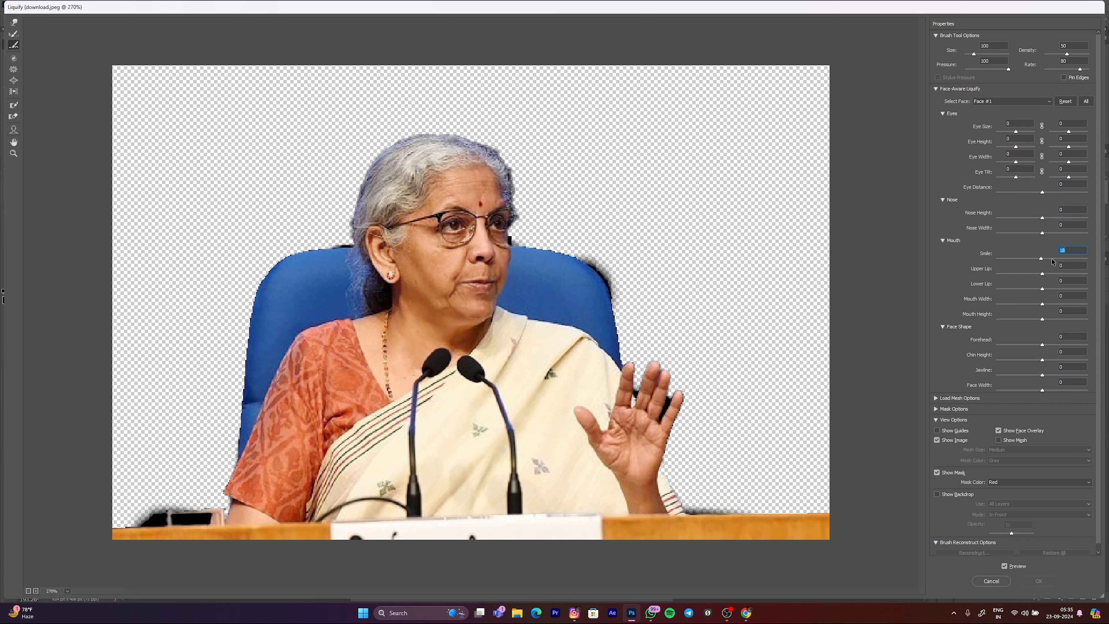
{"action": "key", "text": "ctrl+z"}
{"action": "left_click_drag", "start_coordinate": [1041, 259], "coordinate": [1001, 259]}
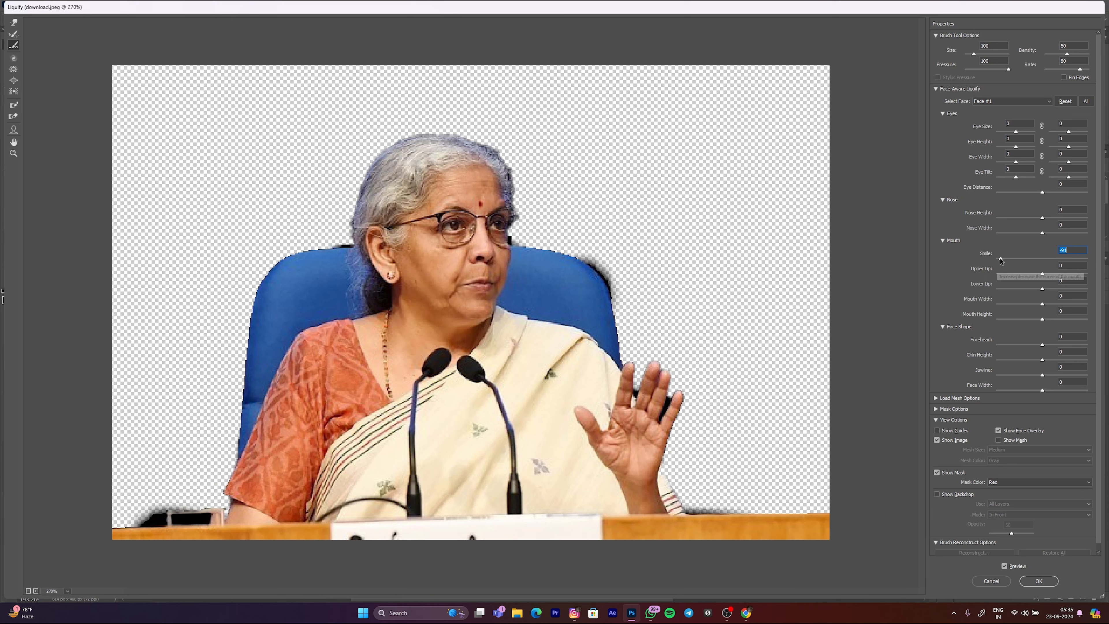
{"action": "left_click_drag", "start_coordinate": [1043, 275], "coordinate": [942, 295]}
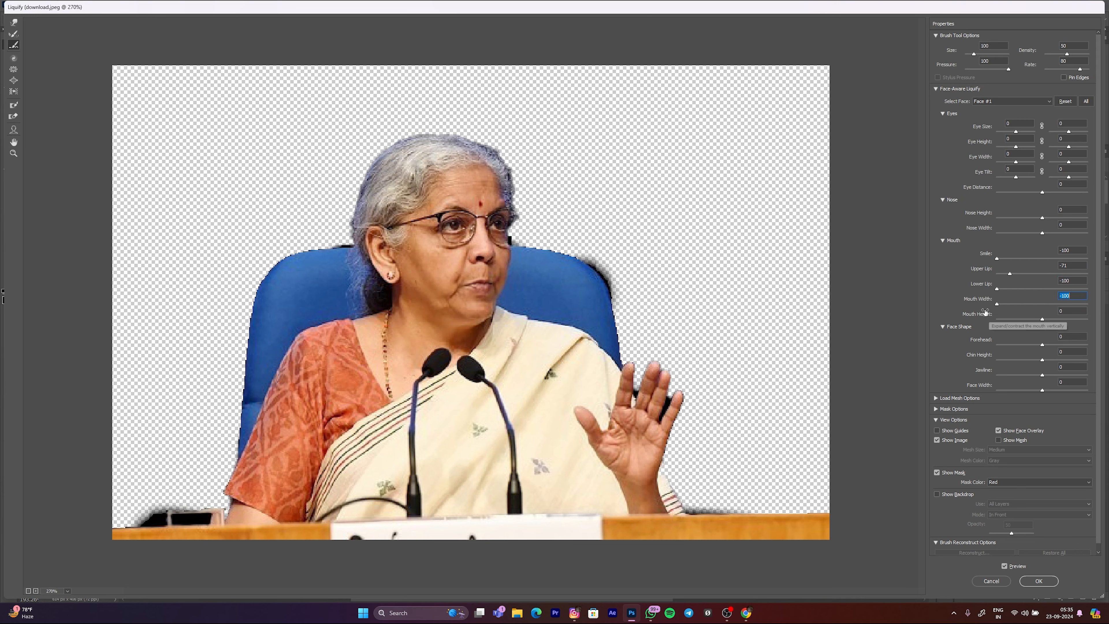
{"action": "left_click_drag", "start_coordinate": [1044, 303], "coordinate": [974, 304]}
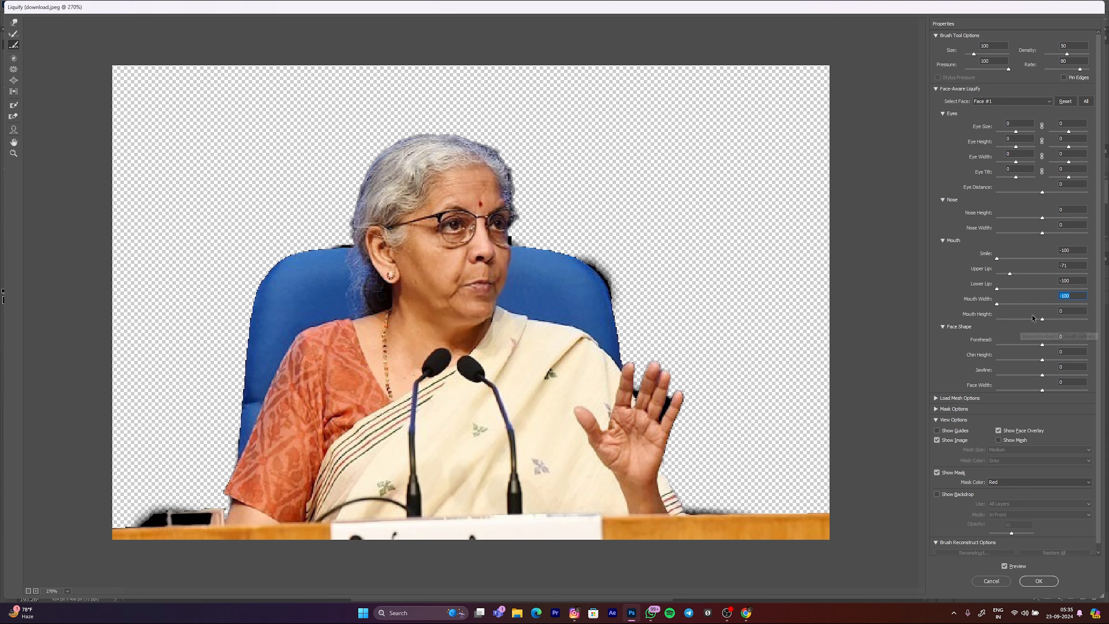
{"action": "left_click_drag", "start_coordinate": [1046, 319], "coordinate": [1036, 320]}
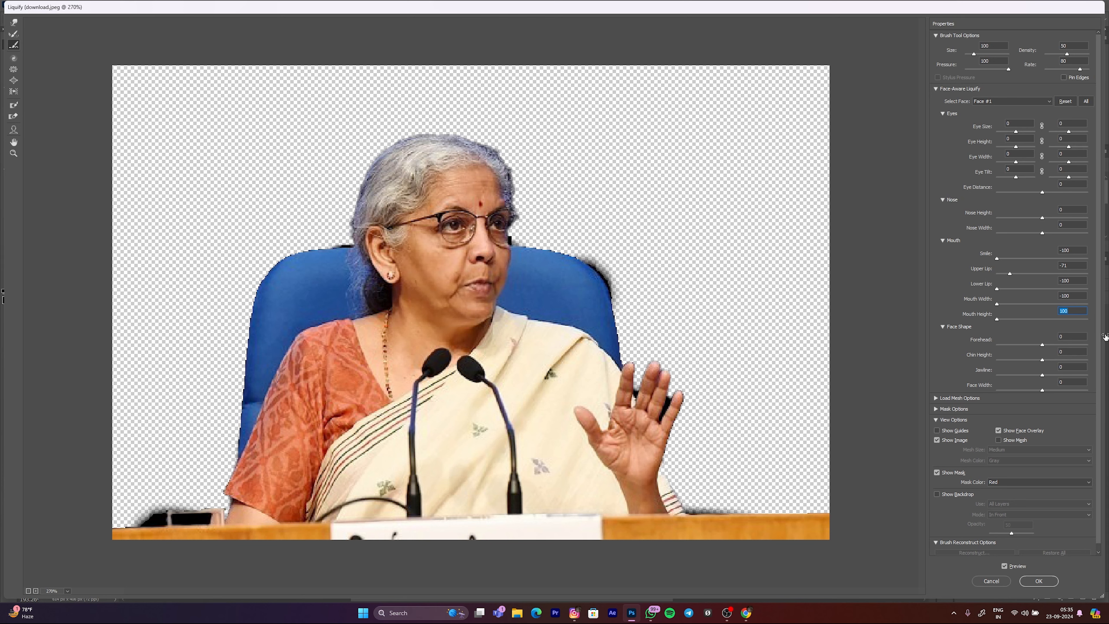
{"action": "type", "text": "-100"}
{"action": "key", "text": "Return"}
Step: Link both eyes, set Eye Size to 93 and apply the Liquify filter to Layer 1
{"action": "left_click", "coordinate": [1020, 138]}
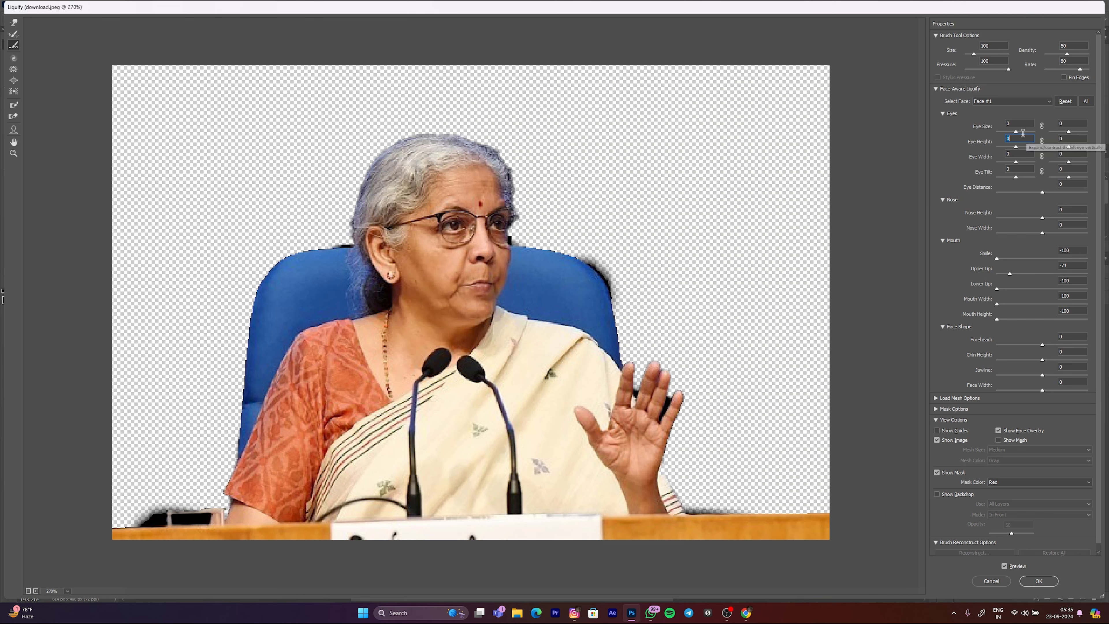
{"action": "left_click_drag", "start_coordinate": [1016, 132], "coordinate": [1033, 131]}
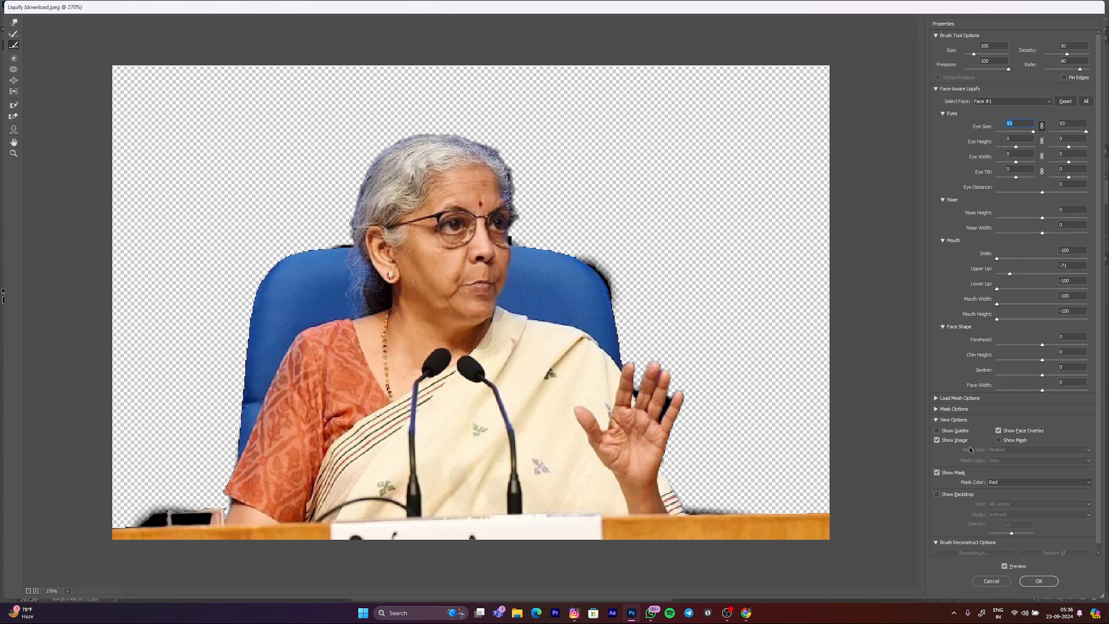
{"action": "left_click", "coordinate": [1039, 581]}
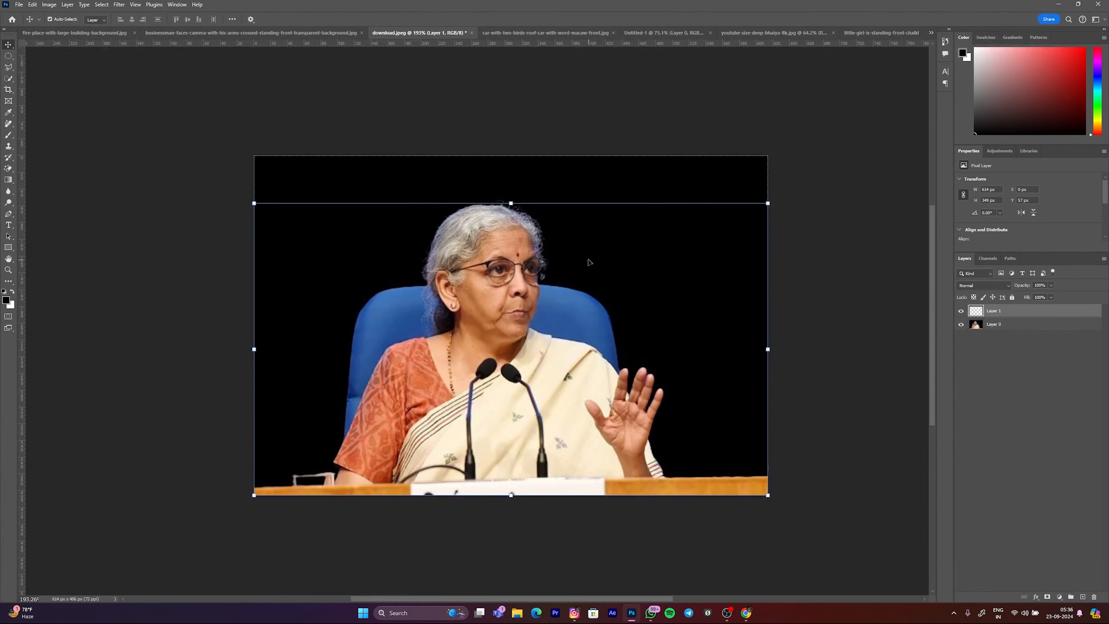
Step: Reopen Liquify on Layer 1 and try a Smile value of 45 on the woman's face
{"action": "left_click", "coordinate": [120, 5]}
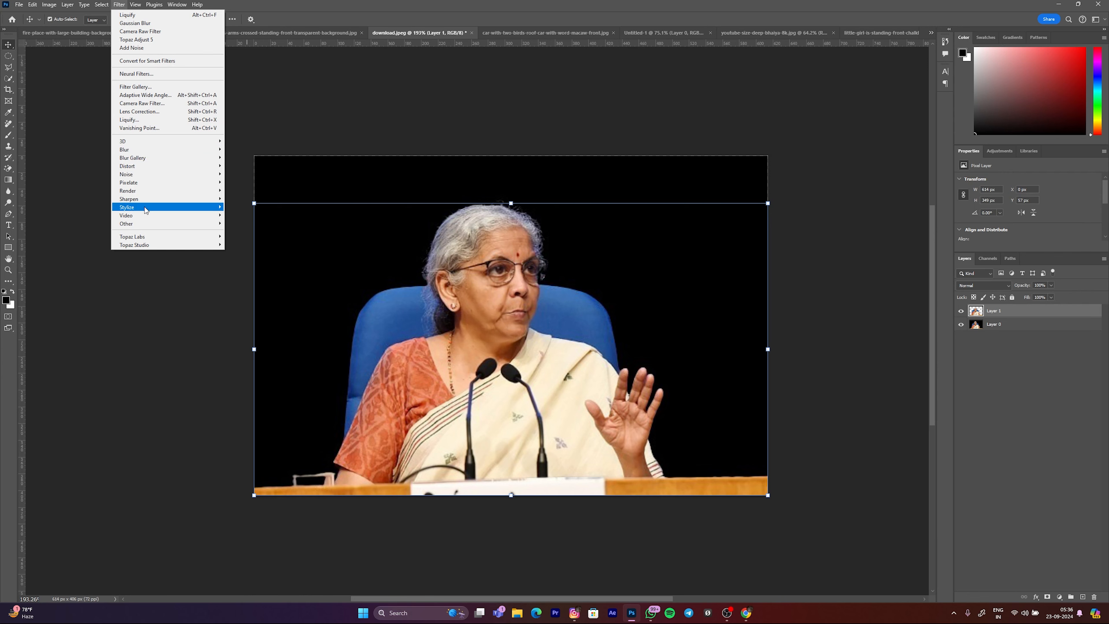
{"action": "left_click", "coordinate": [148, 120]}
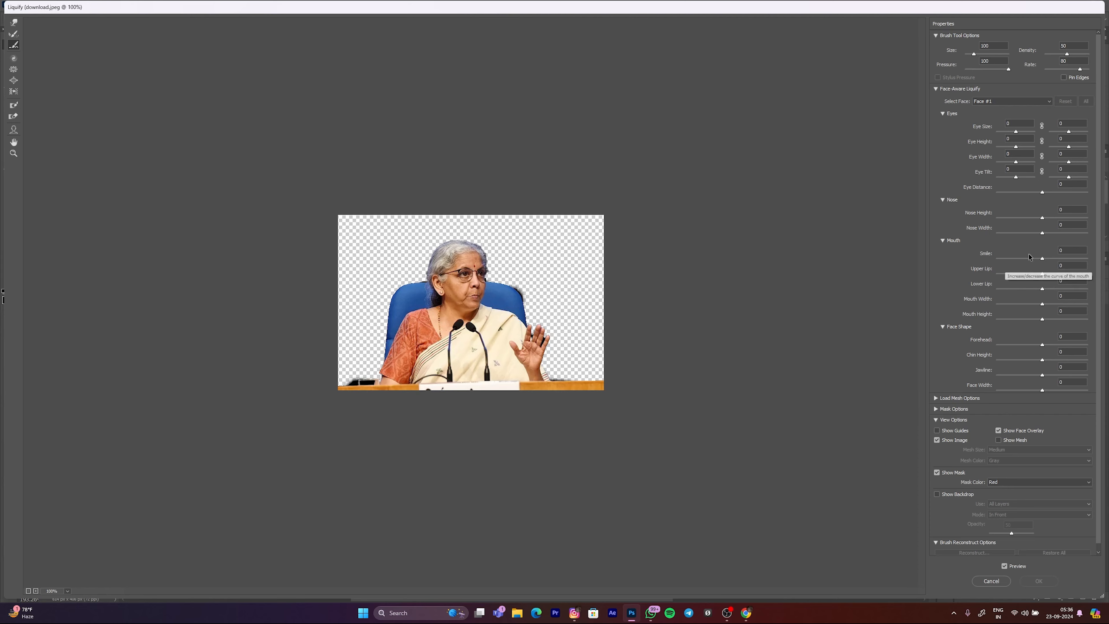
{"action": "left_click", "coordinate": [1043, 258]}
{"action": "type", "text": "45"}
{"action": "key", "text": "Return"}
{"action": "left_click", "coordinate": [1042, 217]}
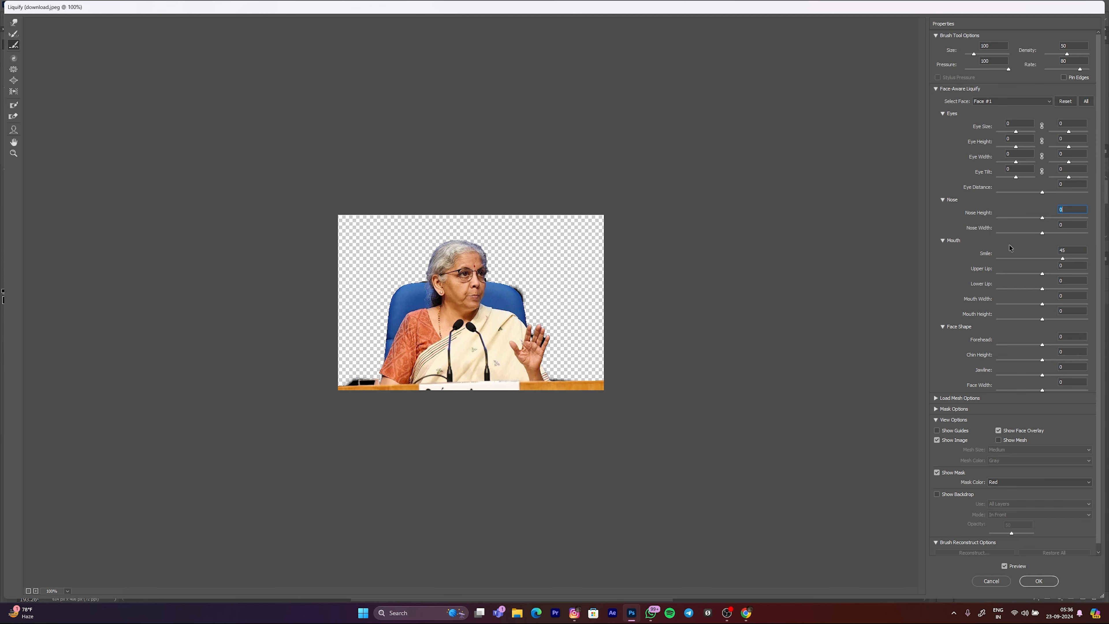
{"action": "scroll", "coordinate": [467, 290], "scroll_direction": "up", "scroll_amount": 9}
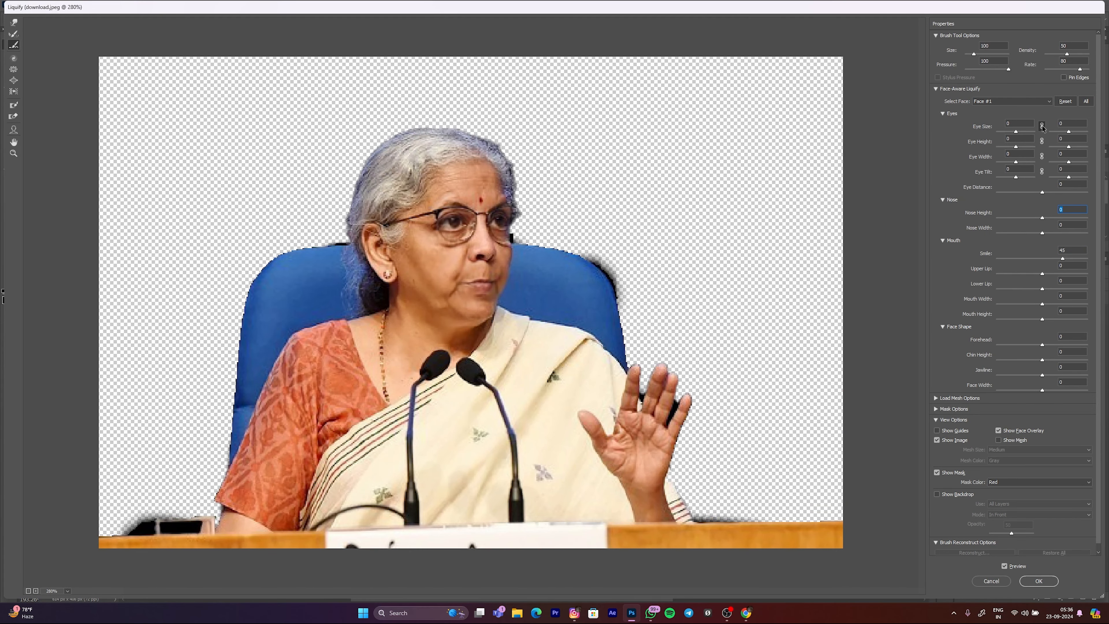
Step: Try linked Eye Size 82 and Eye Height 10 on the woman's eyes, then cancel the Liquify changes
{"action": "left_click", "coordinate": [1043, 126]}
{"action": "left_click_drag", "start_coordinate": [1016, 131], "coordinate": [1031, 132]}
{"action": "mouse_move", "coordinate": [1014, 147]}
{"action": "left_mouse_down"}
{"action": "mouse_move", "coordinate": [1043, 153]}
{"action": "mouse_move", "coordinate": [996, 147]}
{"action": "left_mouse_up"}
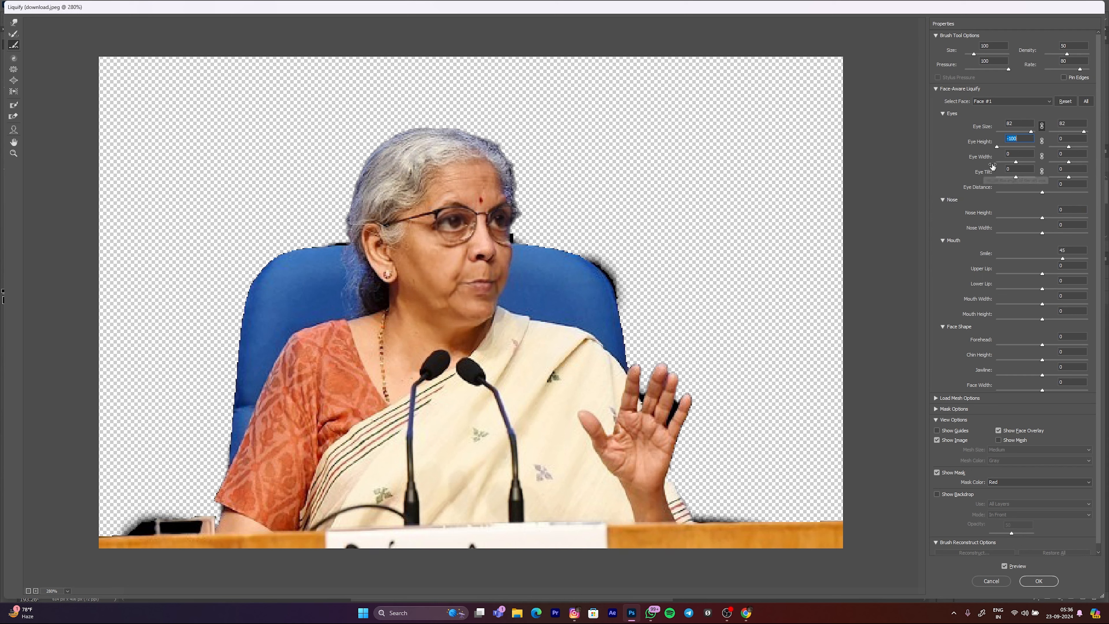
{"action": "left_click", "coordinate": [1042, 141]}
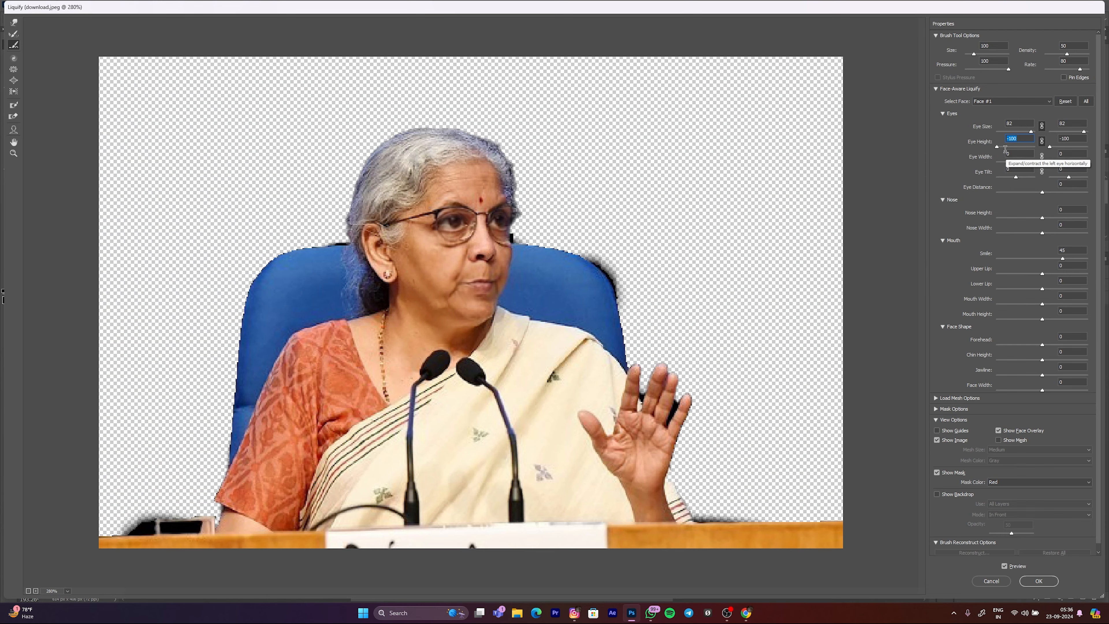
{"action": "left_click_drag", "start_coordinate": [998, 147], "coordinate": [1006, 151]}
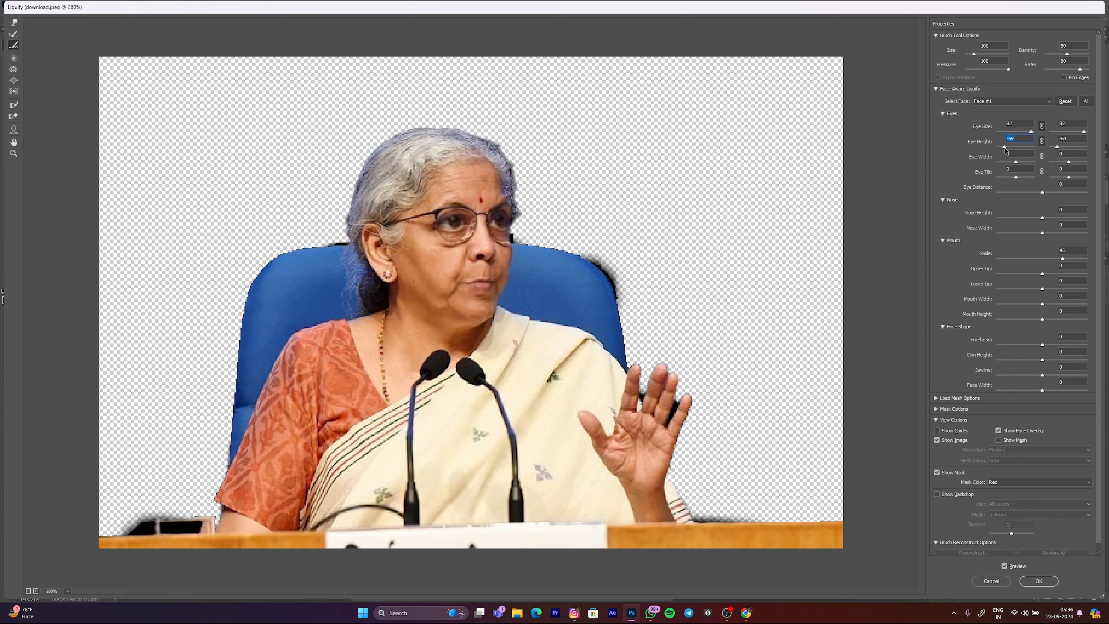
{"action": "type", "text": "10"}
{"action": "key", "text": "Return"}
{"action": "scroll", "coordinate": [952, 389], "scroll_direction": "down", "scroll_amount": 1}
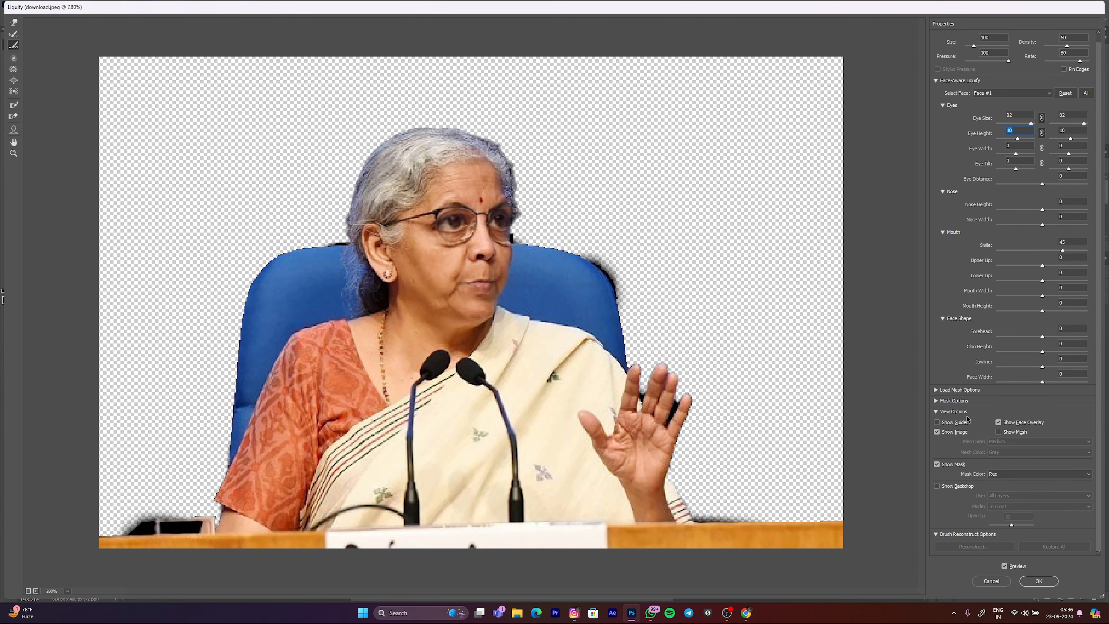
{"action": "left_click", "coordinate": [991, 581]}
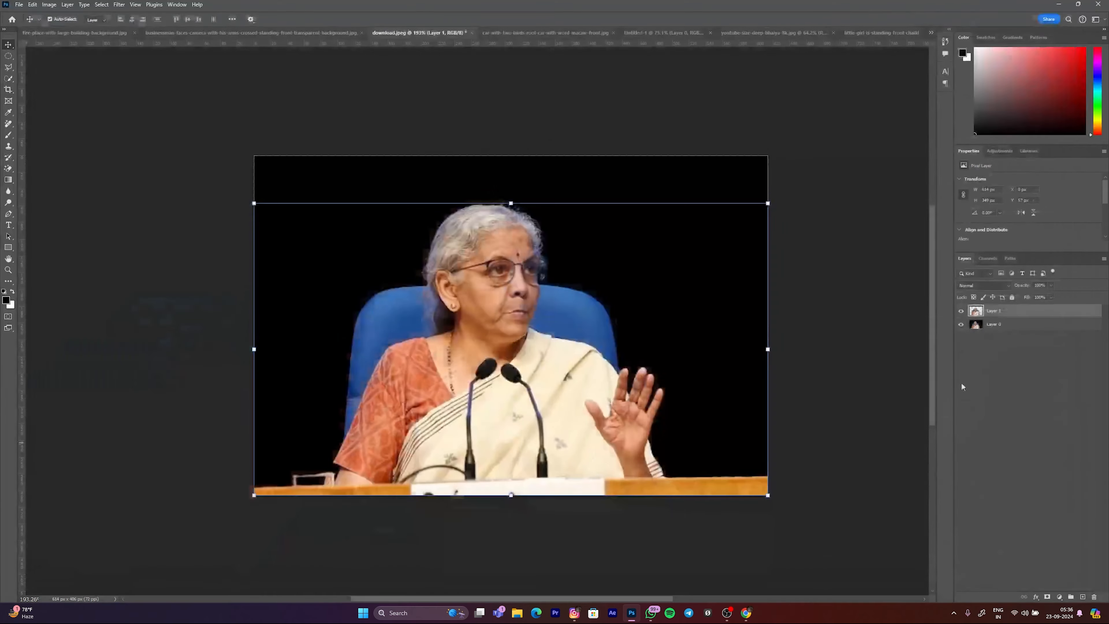
Step: Toggle Layer 1 and Layer 0 to compare the reshaped face with the original, leaving both layers hidden and deselected
{"action": "left_click", "coordinate": [965, 326]}
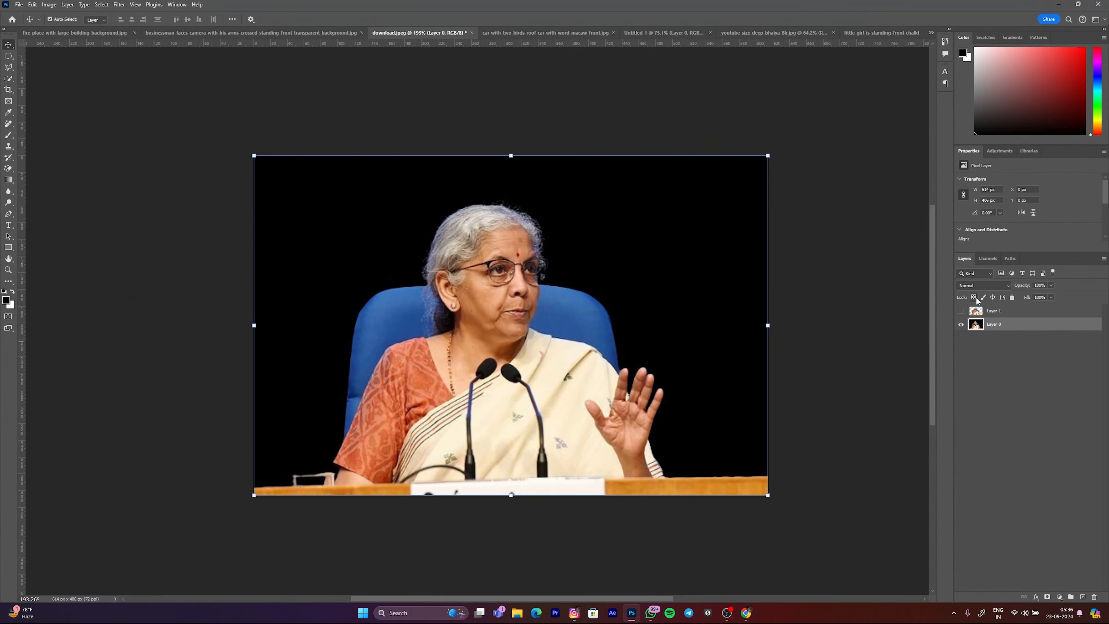
{"action": "left_click", "coordinate": [961, 325]}
{"action": "left_click", "coordinate": [962, 325]}
{"action": "left_click", "coordinate": [961, 325]}
{"action": "left_click", "coordinate": [503, 170]}
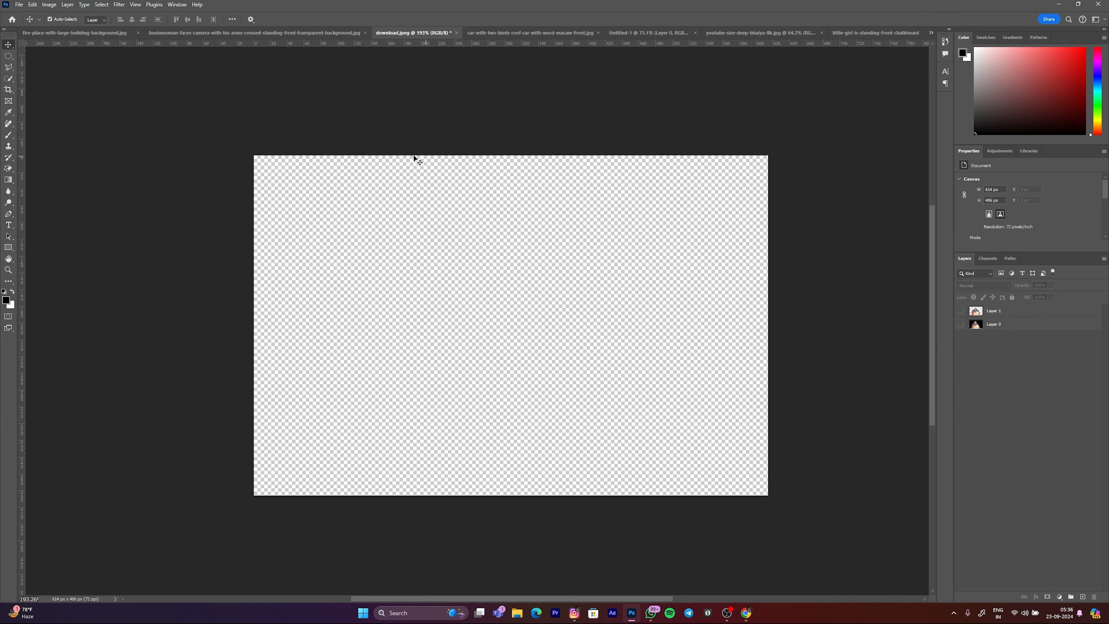
{"action": "scroll", "coordinate": [430, 258], "scroll_direction": "down", "scroll_amount": 2}
{"action": "scroll", "coordinate": [426, 245], "scroll_direction": "up", "scroll_amount": 5}
{"action": "left_click_drag", "start_coordinate": [419, 228], "coordinate": [369, 196]}
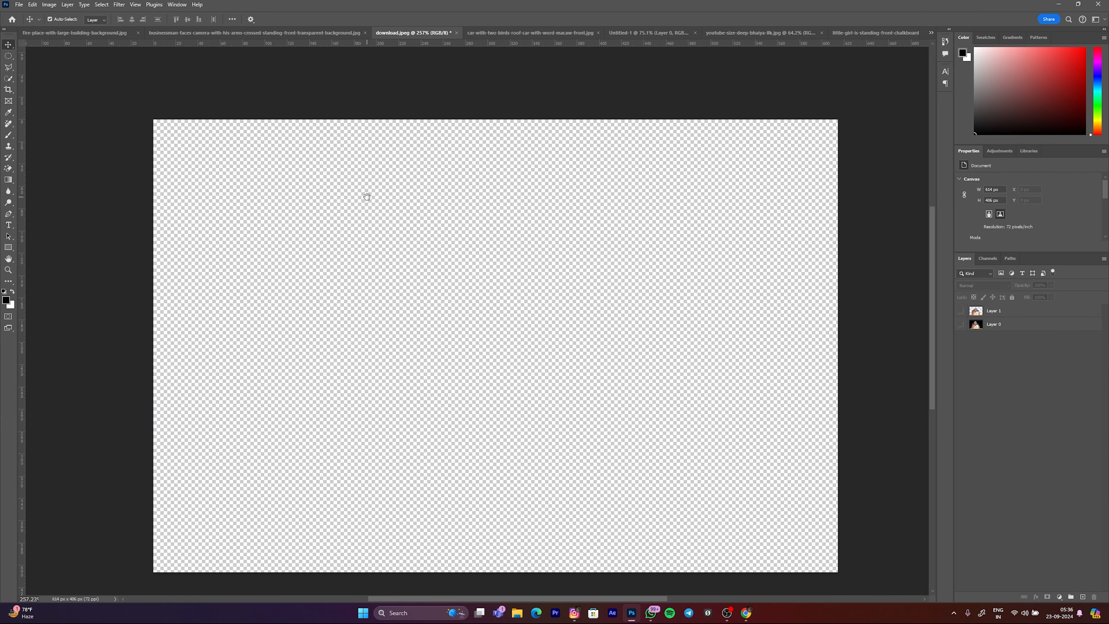
{"action": "scroll", "coordinate": [326, 213], "scroll_direction": "down", "scroll_amount": 2}
{"action": "scroll", "coordinate": [328, 216], "scroll_direction": "up", "scroll_amount": 1}
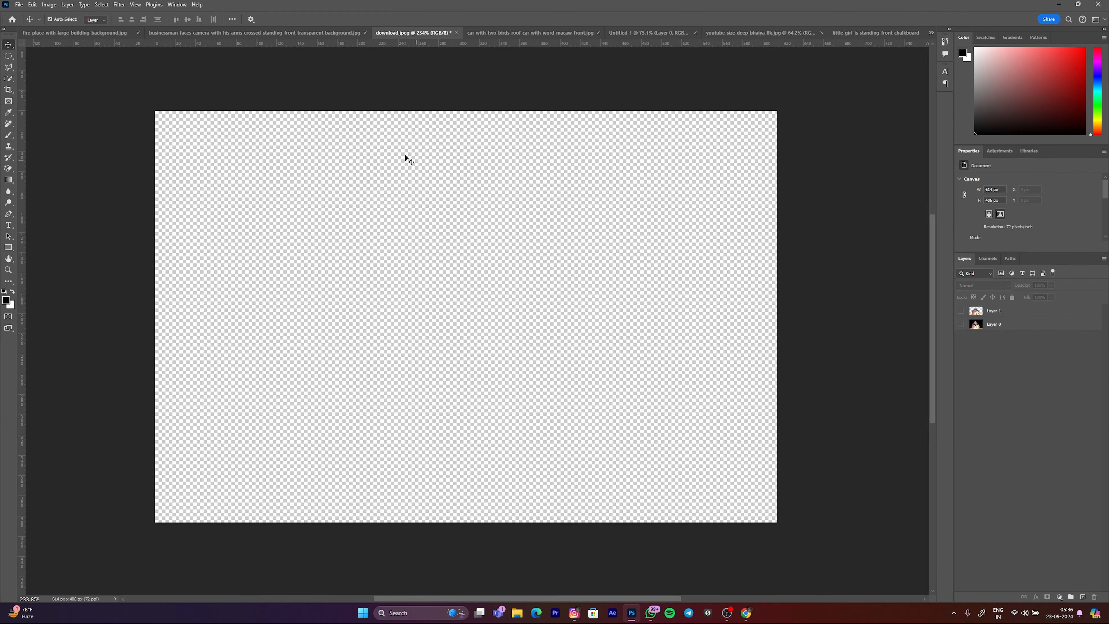
{"action": "left_click", "coordinate": [44, 4]}
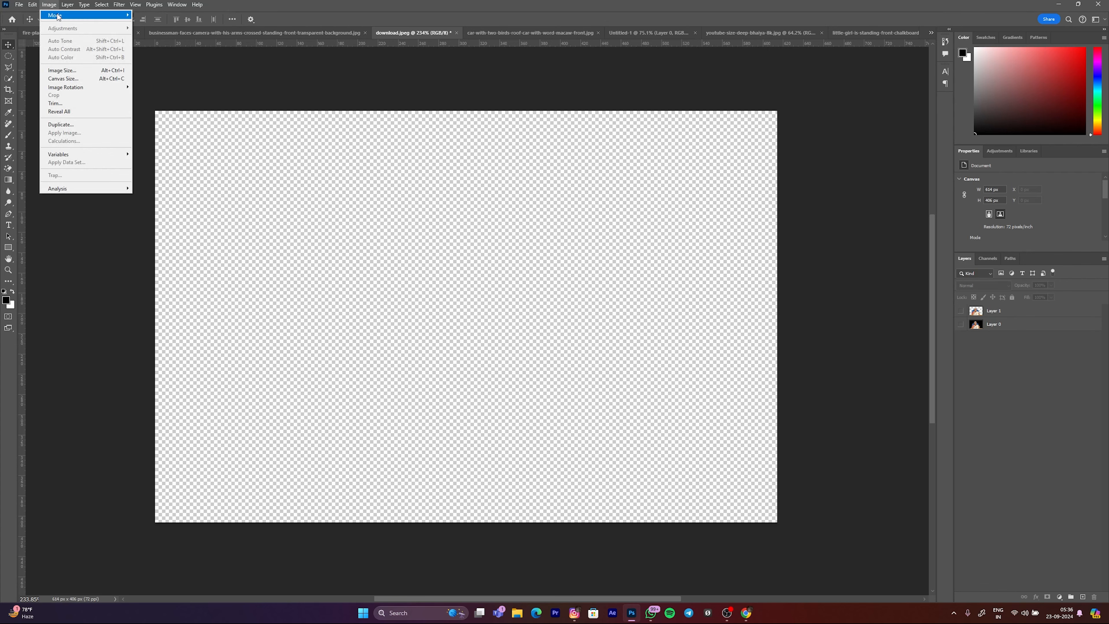
{"action": "left_click", "coordinate": [40, 7]}
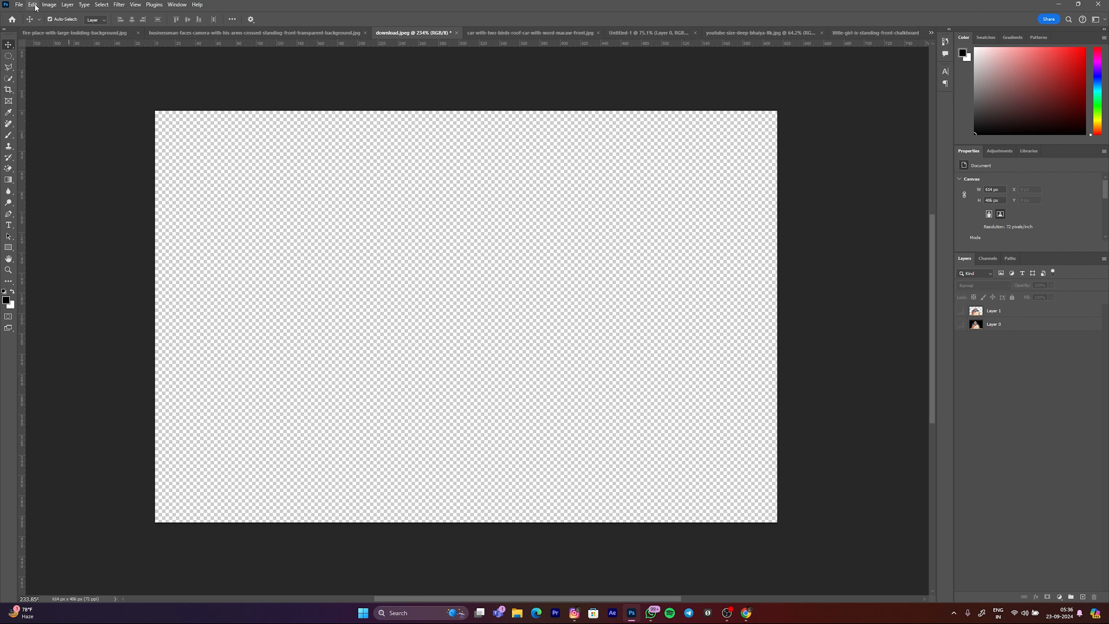
{"action": "left_click", "coordinate": [34, 6]}
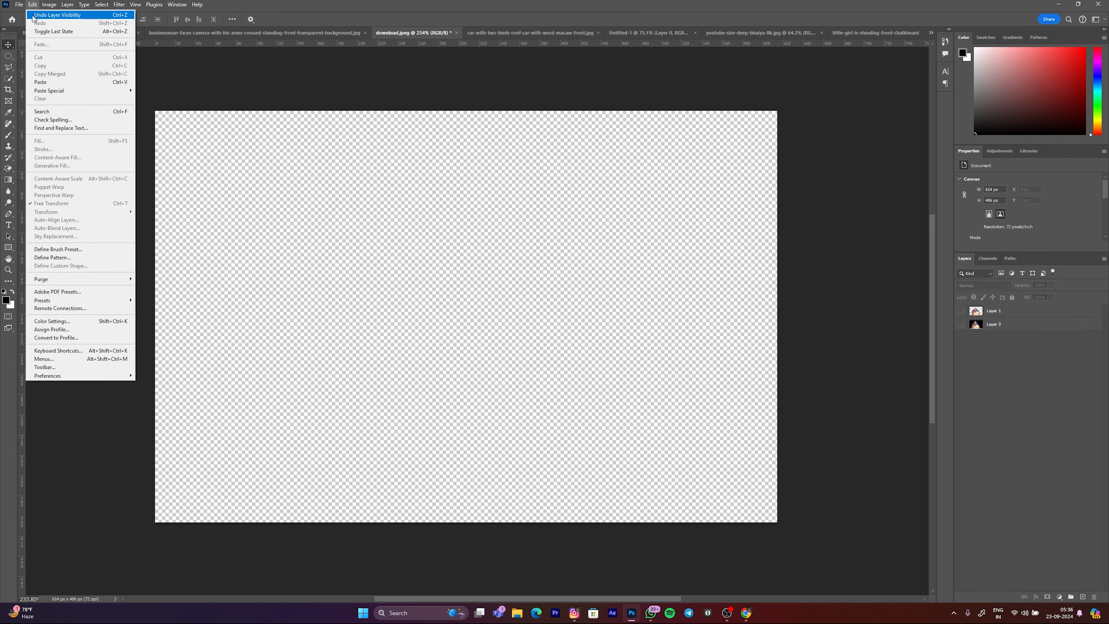
{"action": "mouse_move", "coordinate": [50, 5]}
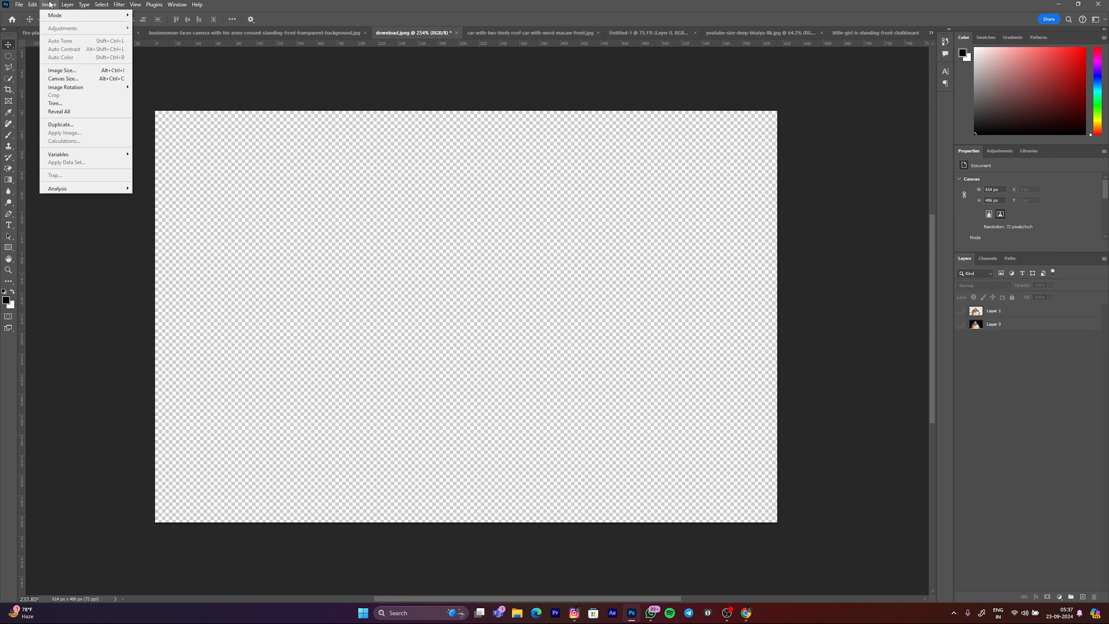
{"action": "left_click", "coordinate": [826, 295]}
{"action": "left_click", "coordinate": [996, 324]}
{"action": "left_click", "coordinate": [1060, 596]}
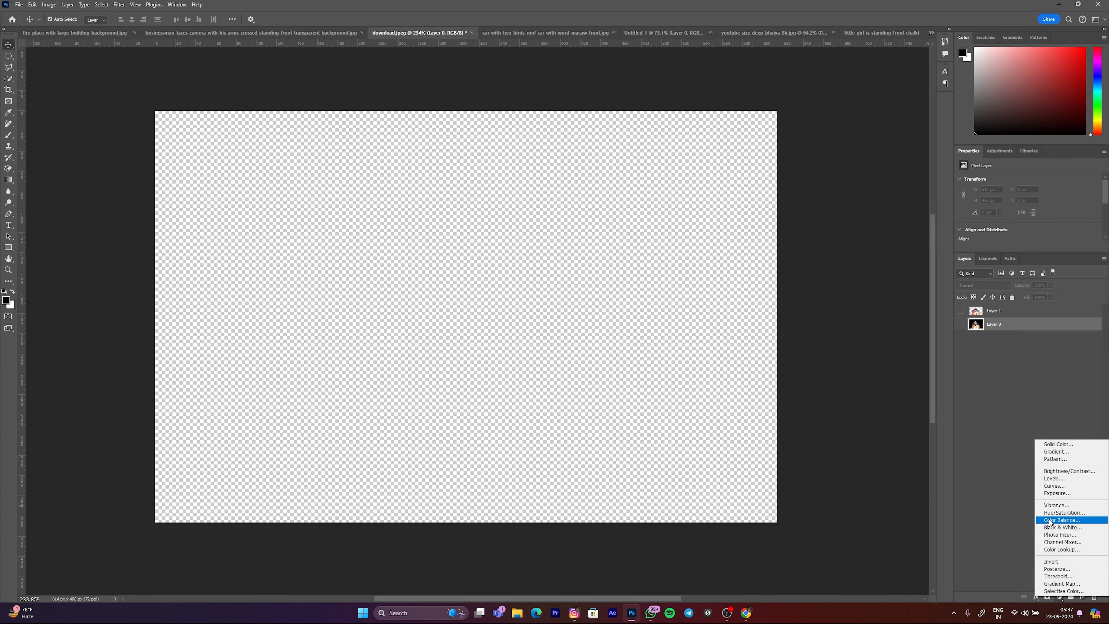
{"action": "left_click", "coordinate": [1000, 422]}
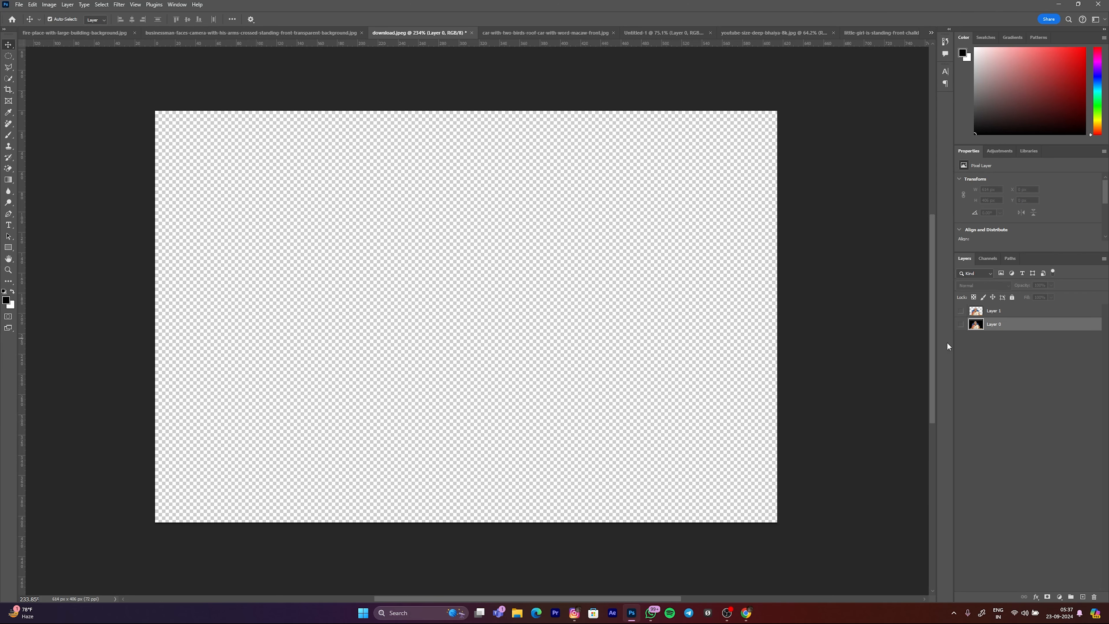
{"action": "scroll", "coordinate": [356, 252], "scroll_direction": "down", "scroll_amount": 6}
{"action": "scroll", "coordinate": [356, 252], "scroll_direction": "up", "scroll_amount": 5}
{"action": "left_click_drag", "start_coordinate": [456, 225], "coordinate": [454, 250]}
{"action": "scroll", "coordinate": [454, 250], "scroll_direction": "down", "scroll_amount": 1}
{"action": "scroll", "coordinate": [455, 253], "scroll_direction": "up", "scroll_amount": 2}
{"action": "left_click_drag", "start_coordinate": [508, 300], "coordinate": [475, 292]}
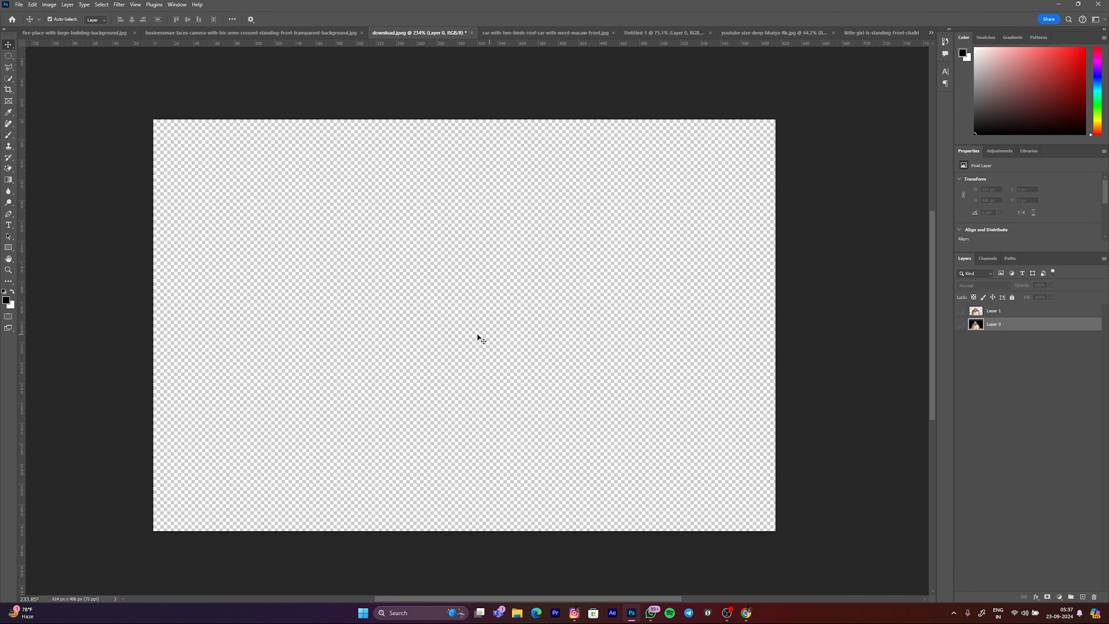
{"action": "scroll", "coordinate": [353, 307], "scroll_direction": "down", "scroll_amount": 1}
{"action": "scroll", "coordinate": [383, 304], "scroll_direction": "up", "scroll_amount": 1}
{"action": "left_click_drag", "start_coordinate": [278, 275], "coordinate": [284, 282]}
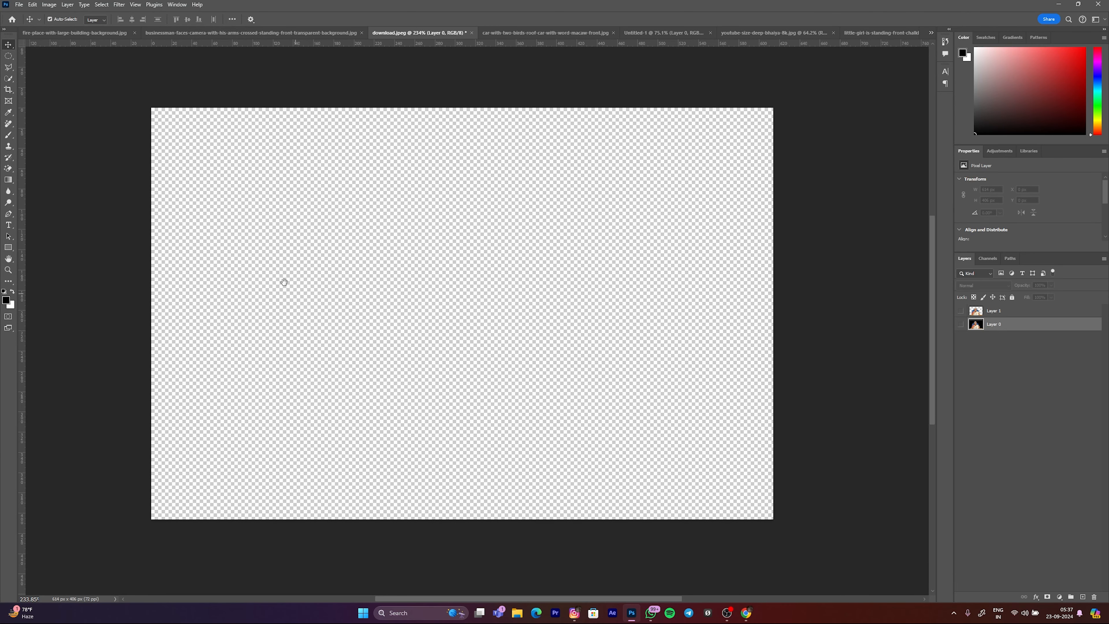
Step: Look at the fire-place background document and switch to the businessman image document
{"action": "left_click", "coordinate": [40, 34]}
{"action": "double_click", "coordinate": [227, 5]}
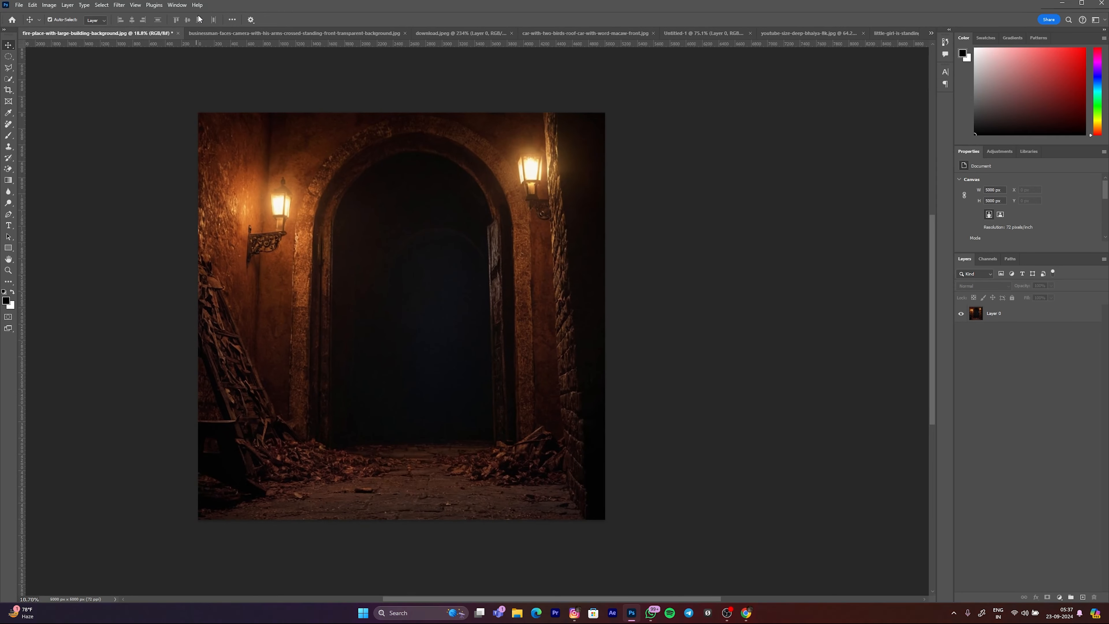
{"action": "left_click", "coordinate": [198, 37]}
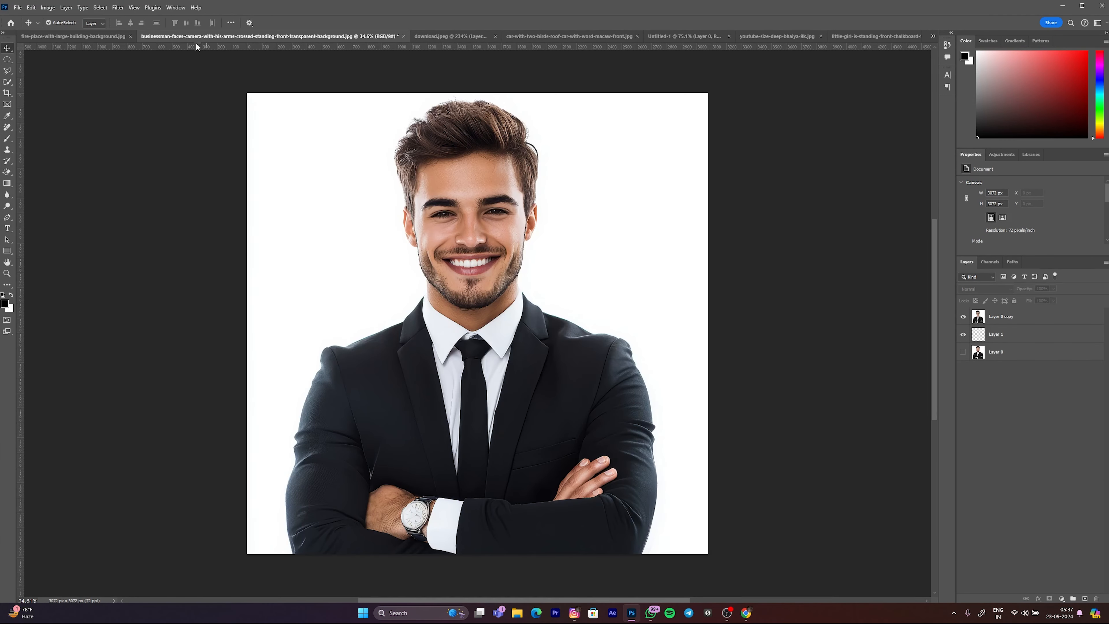
Step: Close the businessman image and download.jpeg documents without saving their changes
{"action": "left_click", "coordinate": [404, 37]}
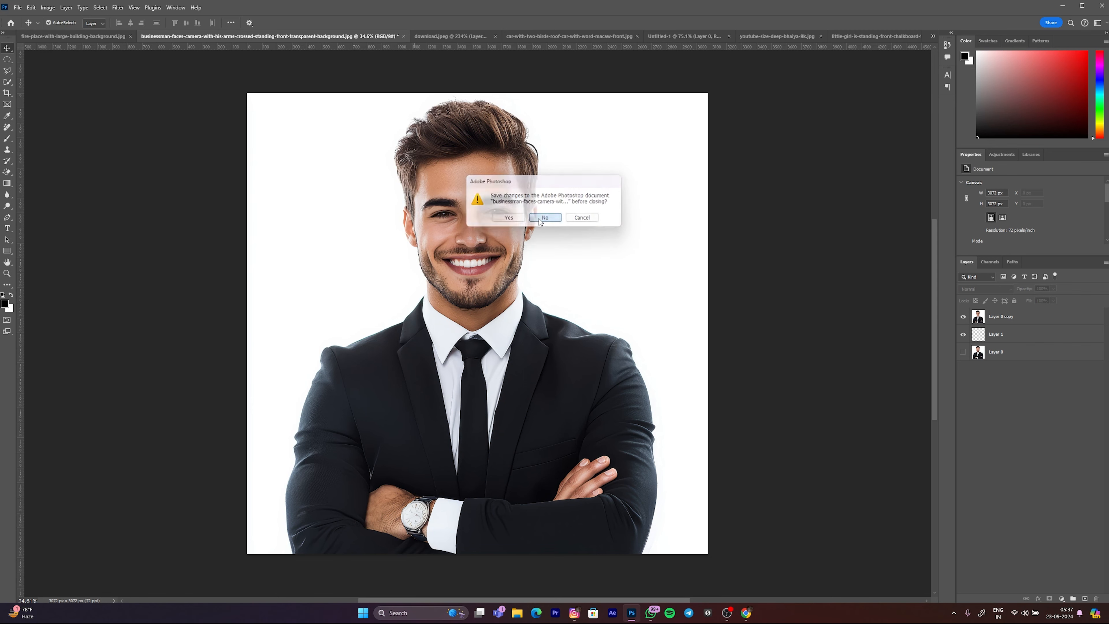
{"action": "left_click", "coordinate": [540, 220]}
{"action": "left_click", "coordinate": [223, 38]}
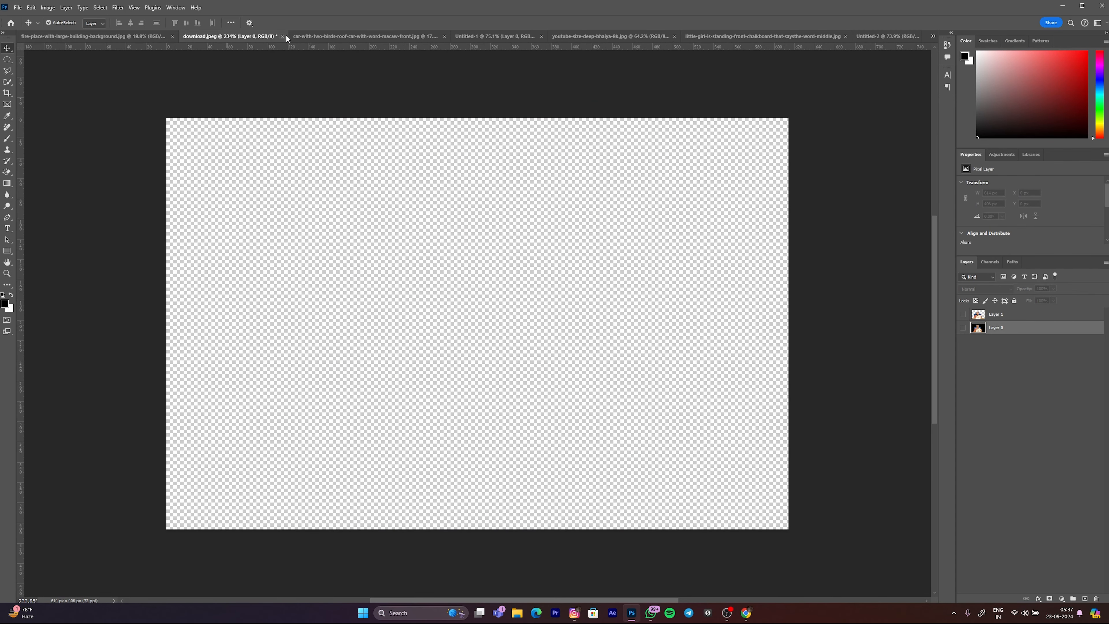
{"action": "left_click", "coordinate": [283, 36]}
{"action": "left_click", "coordinate": [531, 218]}
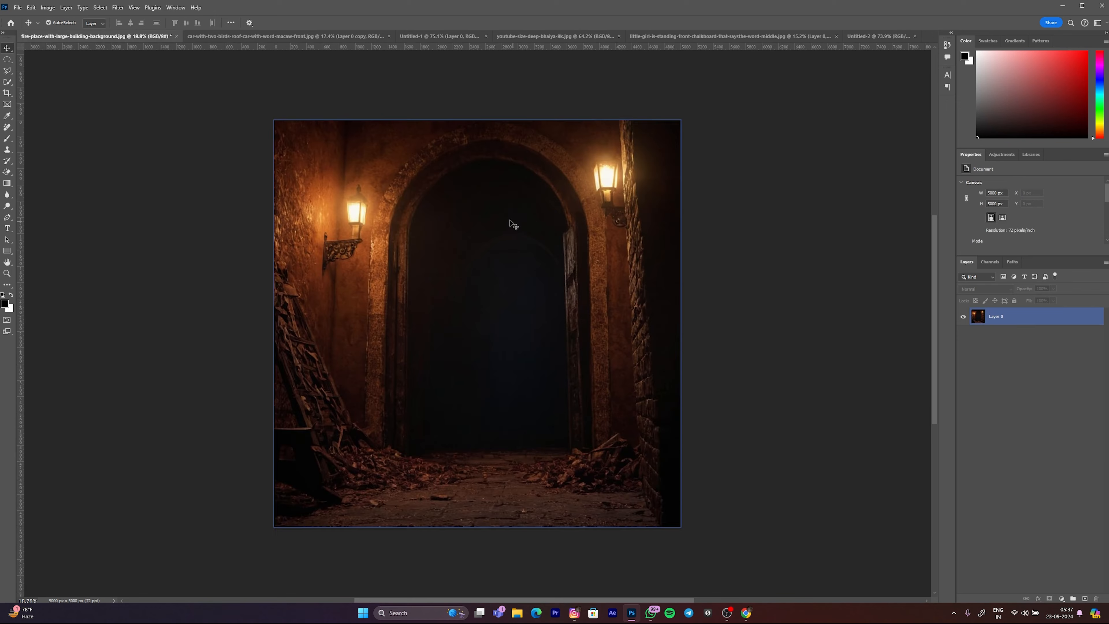
Step: Find the open YouTube thumbnail document titled "Ghosts Destroyed the Entire Family" and close it without saving
{"action": "left_click", "coordinate": [994, 315]}
{"action": "key", "text": "ctrl+Tab"}
{"action": "key", "text": "ctrl+Tab"}
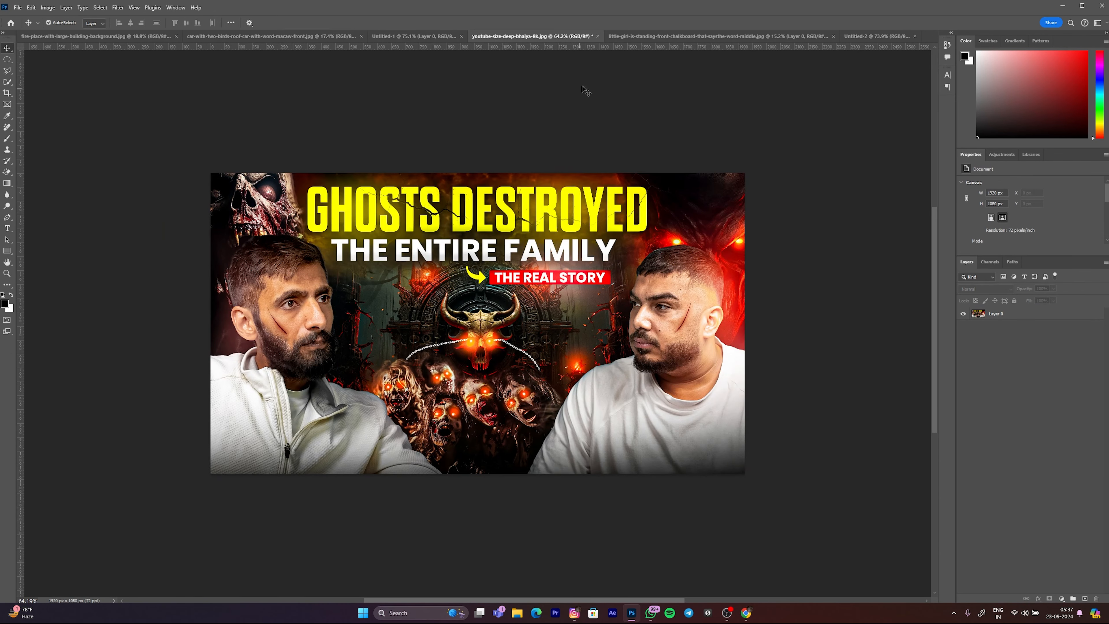
{"action": "left_click", "coordinate": [598, 36]}
{"action": "left_click", "coordinate": [554, 222]}
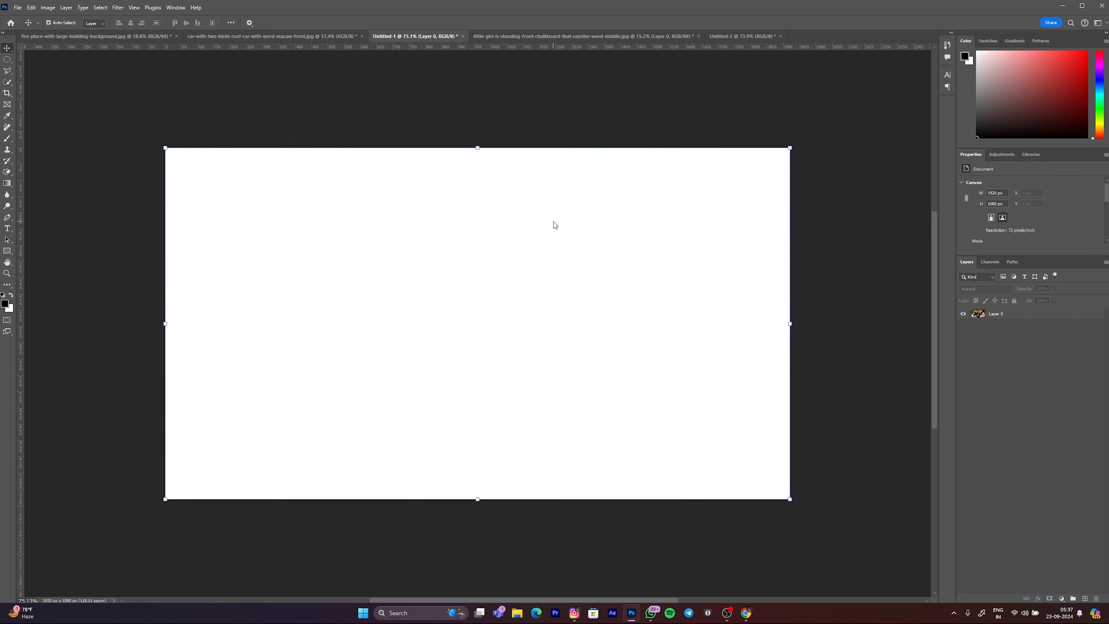
Step: Close the little-girl chalkboard image without saving and return to the fire-place background document
{"action": "key", "text": "ctrl+Tab"}
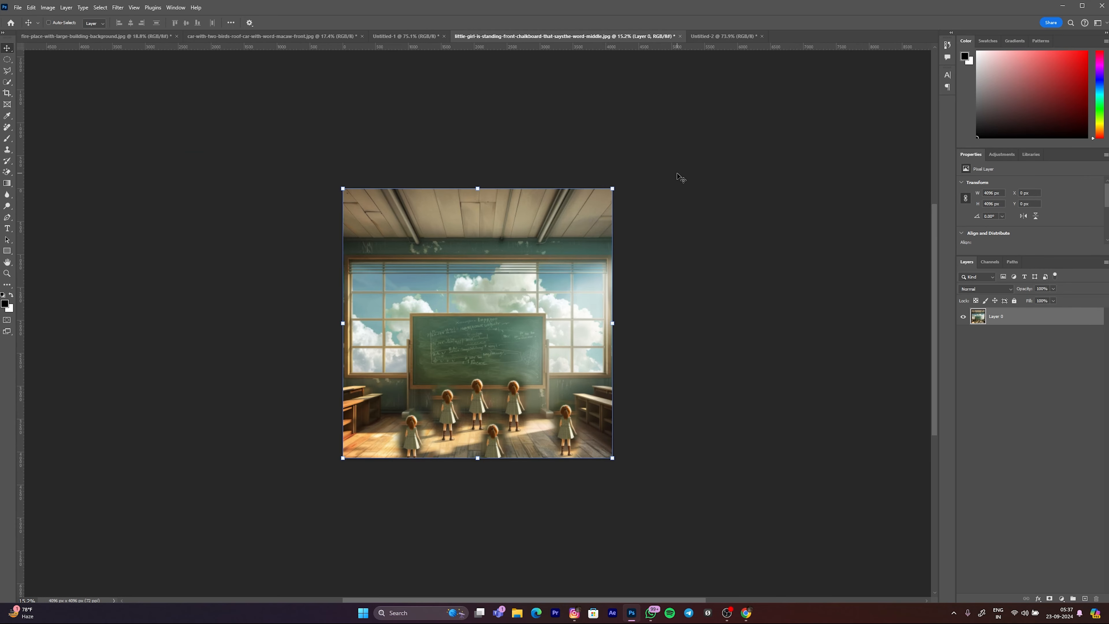
{"action": "left_click", "coordinate": [680, 37]}
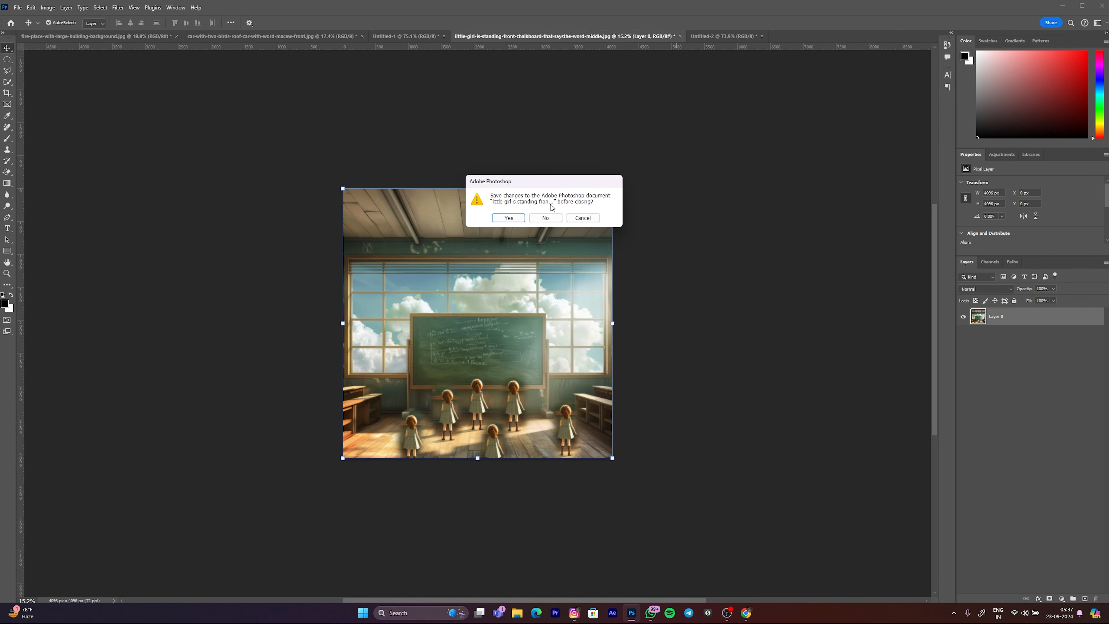
{"action": "left_click", "coordinate": [542, 218]}
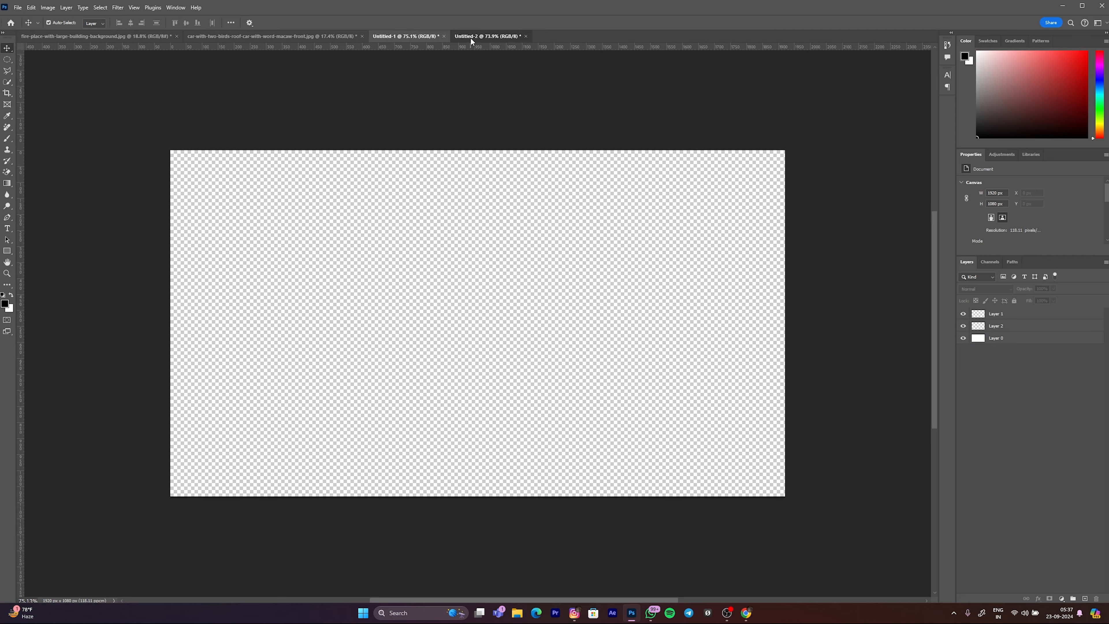
{"action": "key", "text": "ctrl+Tab"}
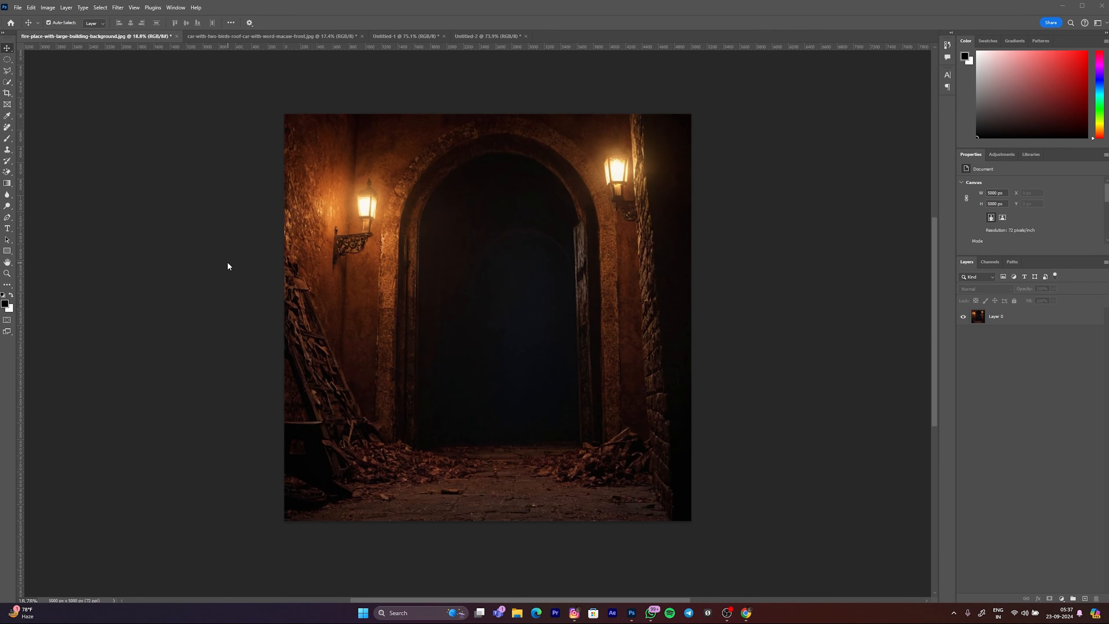
Step: Switch to File Explorer, browse Downloads and open the PSD inside the male-model-white-background-psd-png archive in Photoshop
{"action": "key", "text": "super+e"}
{"action": "left_click", "coordinate": [40, 126]}
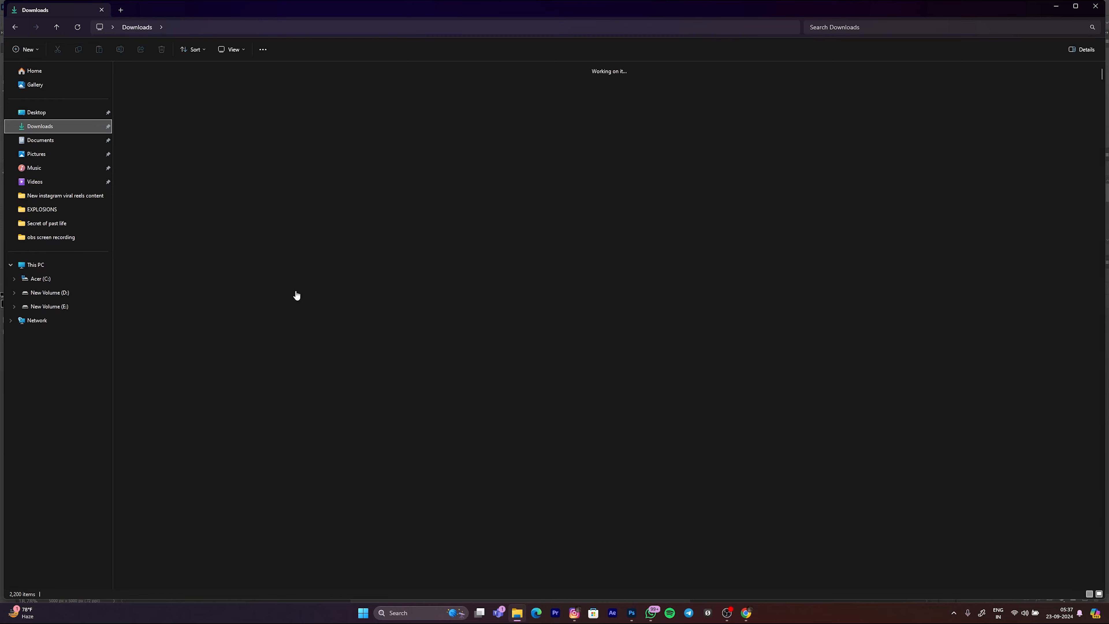
{"action": "scroll", "coordinate": [463, 402], "scroll_direction": "down", "scroll_amount": 5}
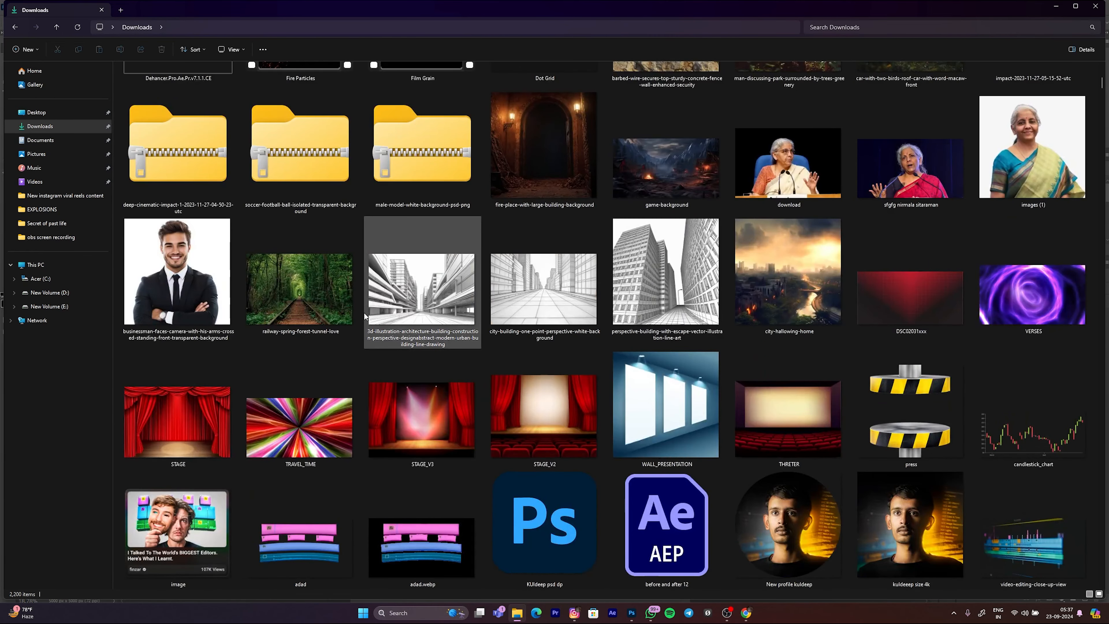
{"action": "scroll", "coordinate": [364, 313], "scroll_direction": "up", "scroll_amount": 5}
{"action": "left_click", "coordinate": [300, 385]}
{"action": "left_click", "coordinate": [175, 403]}
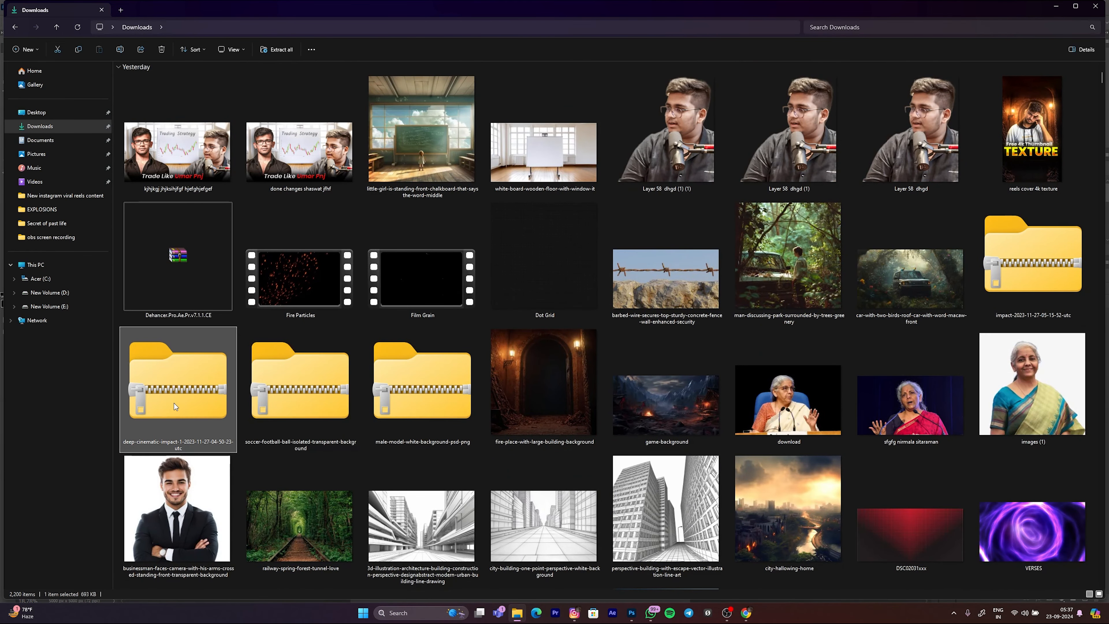
{"action": "double_click", "coordinate": [417, 414]}
{"action": "double_click", "coordinate": [181, 93]}
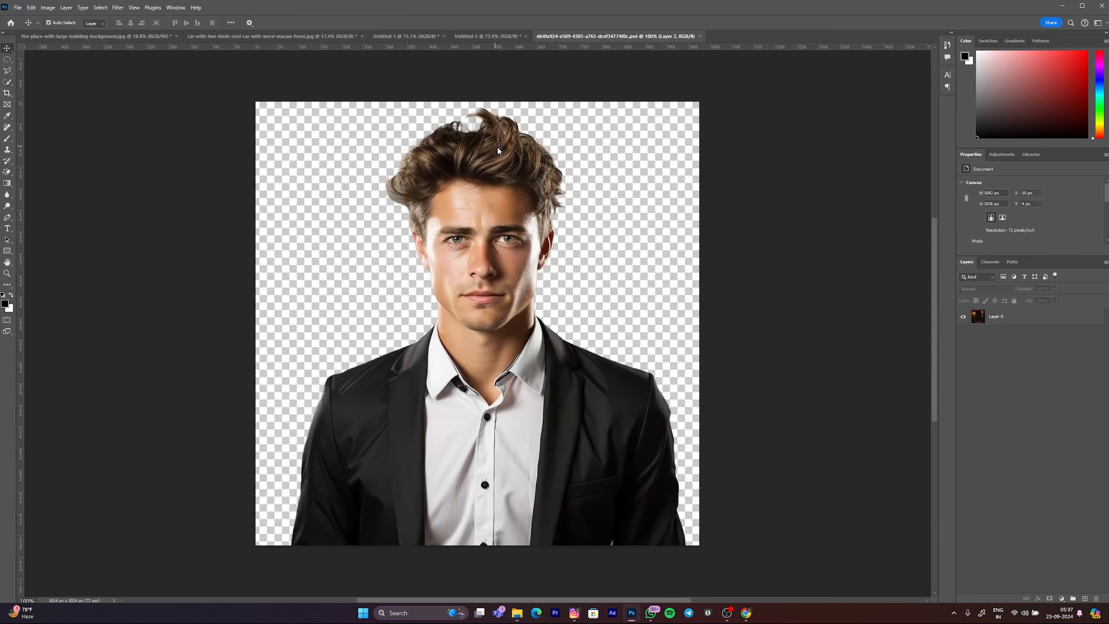
Step: Hide the backdrop Layer 2 in the male-model PSD and toggle Layer 1 off and on to check the cutout
{"action": "left_click", "coordinate": [964, 334]}
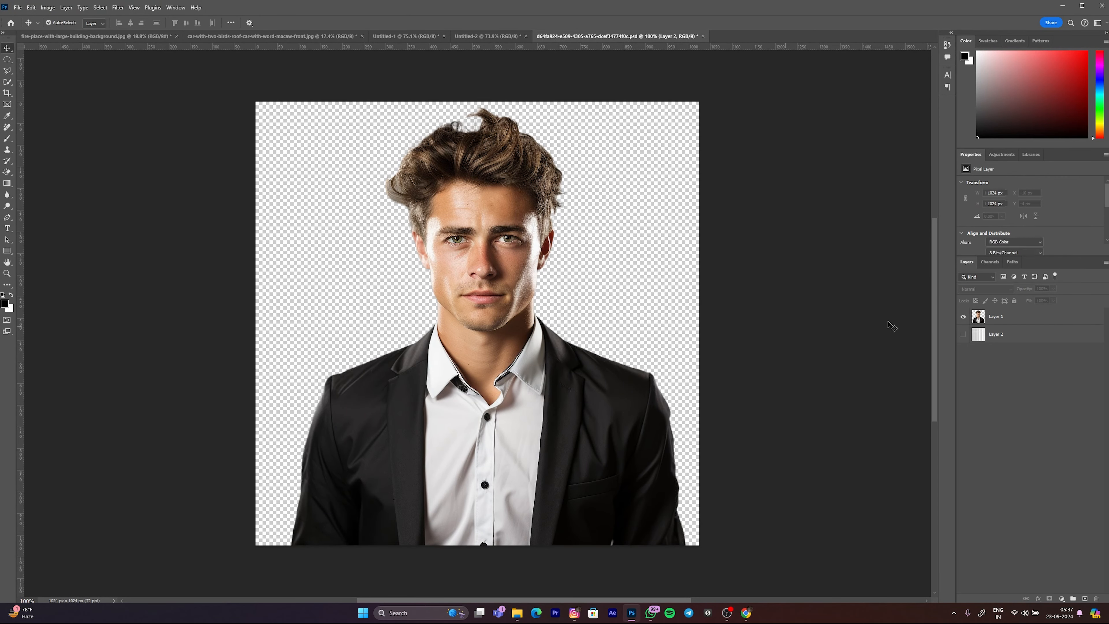
{"action": "left_click", "coordinate": [963, 316]}
{"action": "left_click", "coordinate": [973, 320]}
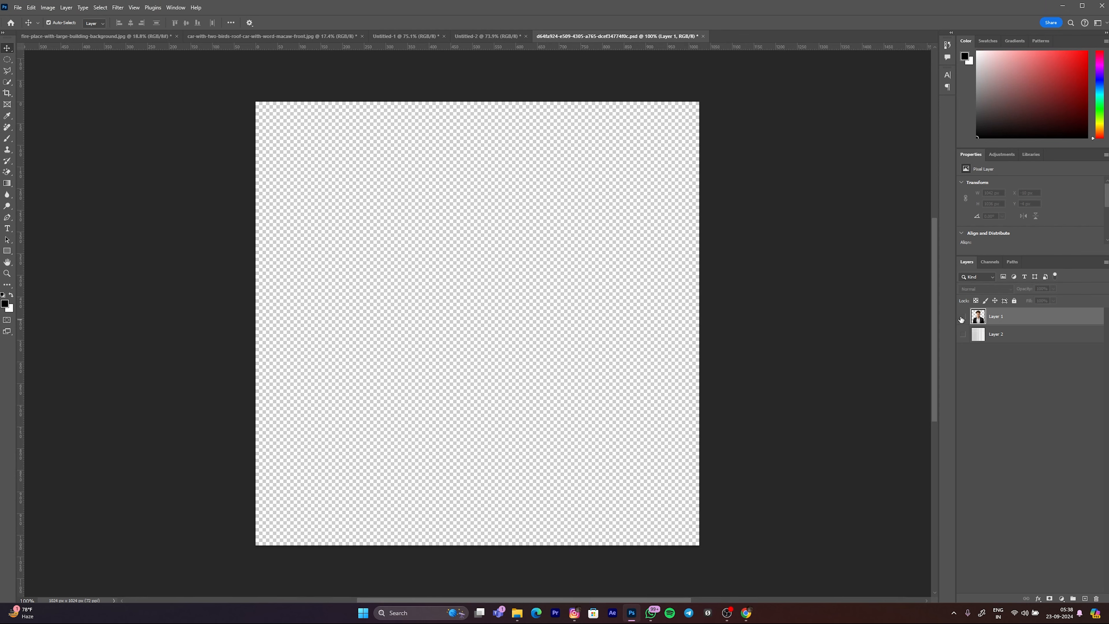
{"action": "left_click", "coordinate": [963, 317]}
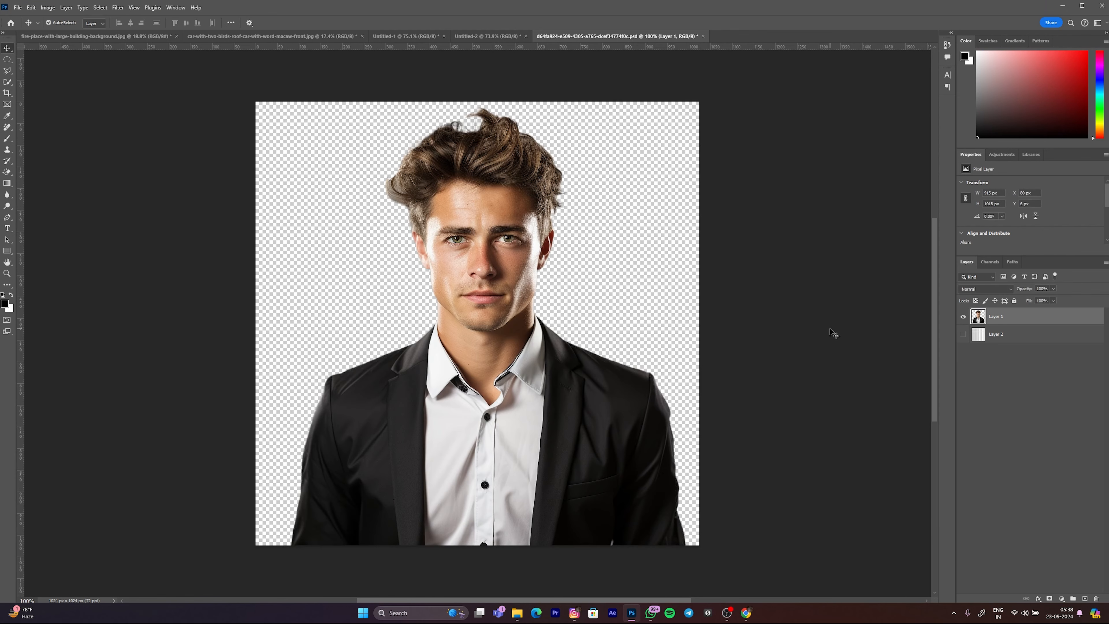
Step: Convert the man's Layer 1 to a smart object and copy it into the fire-place background document
{"action": "right_click", "coordinate": [996, 320]}
{"action": "left_click", "coordinate": [1018, 480]}
{"action": "left_click_drag", "start_coordinate": [980, 321], "coordinate": [537, 264]}
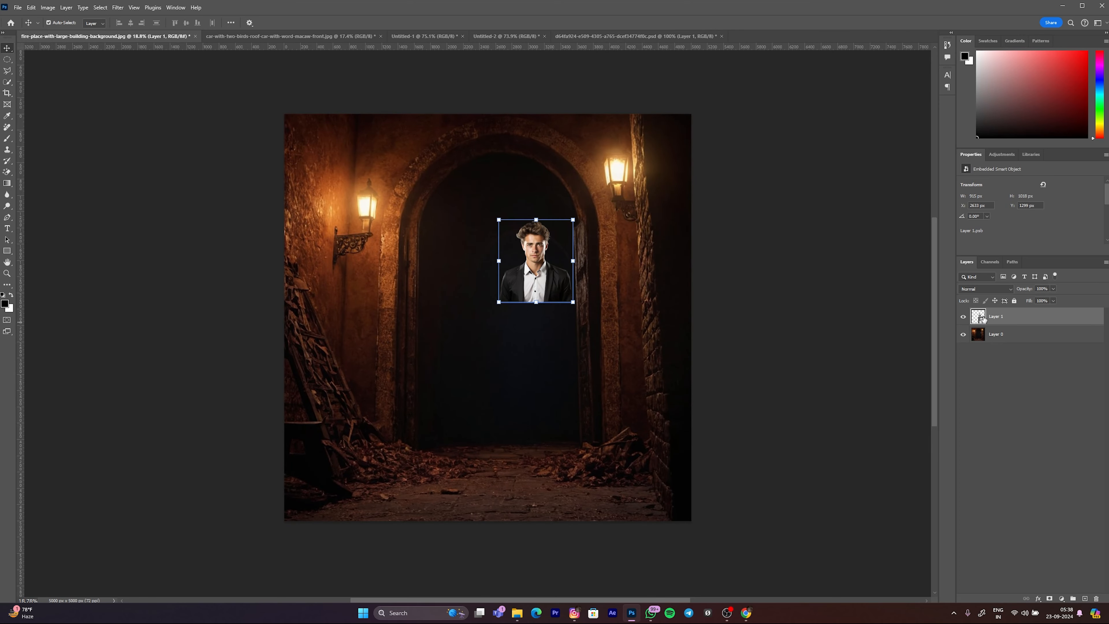
Step: Scale the man to about 387% and place him centred before the archway, with his torso meeting the canvas's lower edge
{"action": "left_click", "coordinate": [802, 274]}
{"action": "scroll", "coordinate": [483, 305], "scroll_direction": "up", "scroll_amount": 1}
{"action": "left_click_drag", "start_coordinate": [544, 259], "coordinate": [491, 462]}
{"action": "left_click_drag", "start_coordinate": [487, 414], "coordinate": [488, 80]}
{"action": "left_click_drag", "start_coordinate": [508, 147], "coordinate": [508, 201]}
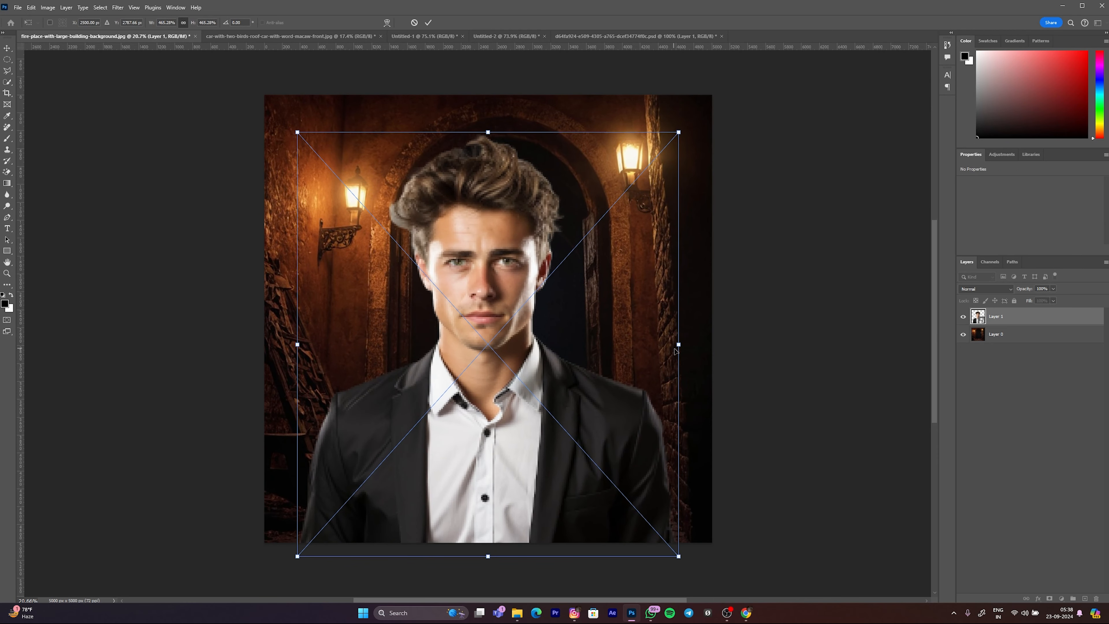
{"action": "left_click_drag", "start_coordinate": [678, 347], "coordinate": [618, 335]}
{"action": "left_click_drag", "start_coordinate": [557, 329], "coordinate": [584, 349]}
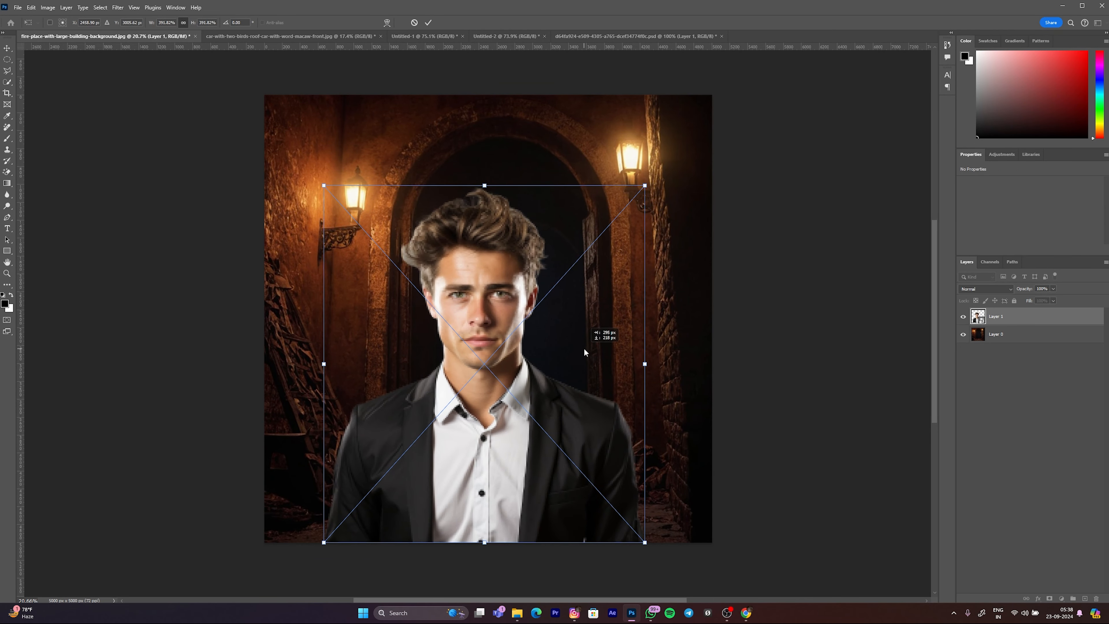
{"action": "mouse_move", "coordinate": [489, 189]}
{"action": "left_mouse_down"}
{"action": "mouse_move", "coordinate": [487, 175]}
{"action": "mouse_move", "coordinate": [496, 197]}
{"action": "mouse_move", "coordinate": [507, 196]}
{"action": "left_mouse_up"}
{"action": "mouse_move", "coordinate": [494, 235]}
{"action": "left_mouse_down"}
{"action": "mouse_move", "coordinate": [490, 215]}
{"action": "mouse_move", "coordinate": [483, 229]}
{"action": "left_mouse_up"}
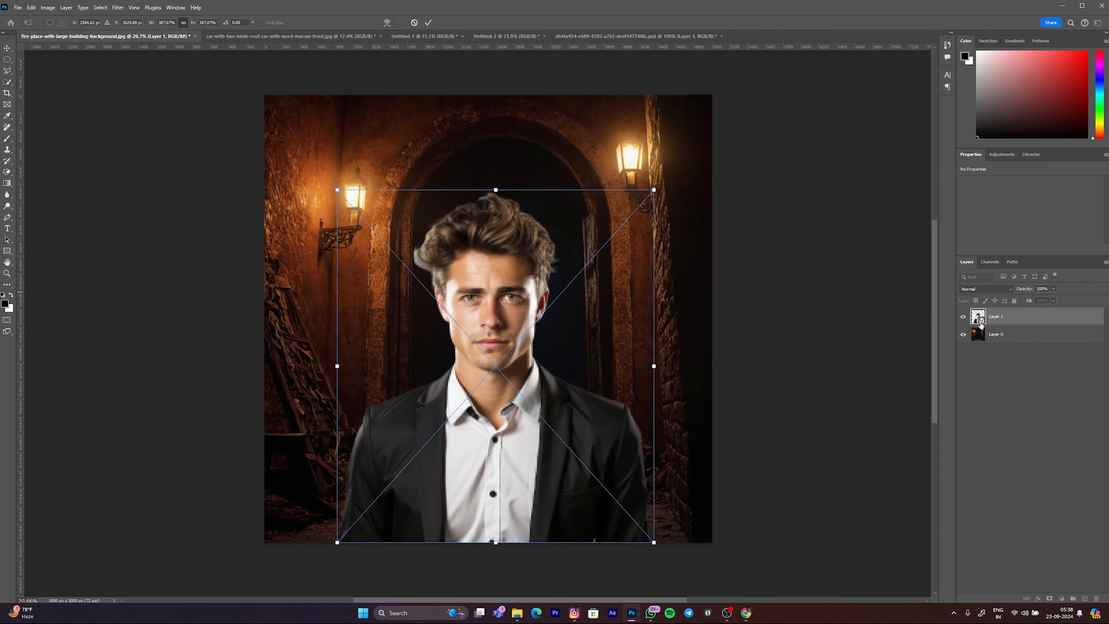
{"action": "key", "text": "Return"}
Step: Try enlarging the man to about 549% so he nearly fills the width of the background
{"action": "left_click", "coordinate": [501, 195]}
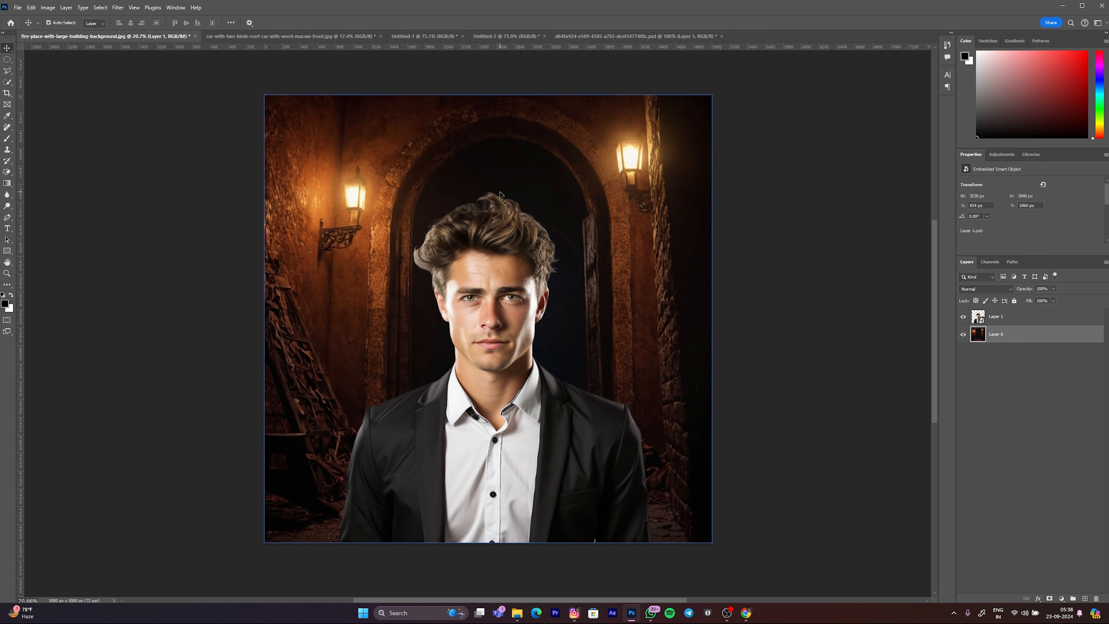
{"action": "left_click", "coordinate": [501, 214]}
{"action": "mouse_move", "coordinate": [500, 191]}
{"action": "left_mouse_down"}
{"action": "mouse_move", "coordinate": [502, 21]}
{"action": "mouse_move", "coordinate": [498, 211]}
{"action": "left_mouse_up"}
{"action": "left_click_drag", "start_coordinate": [489, 407], "coordinate": [513, 280]}
{"action": "scroll", "coordinate": [489, 463], "scroll_direction": "down", "scroll_amount": 3}
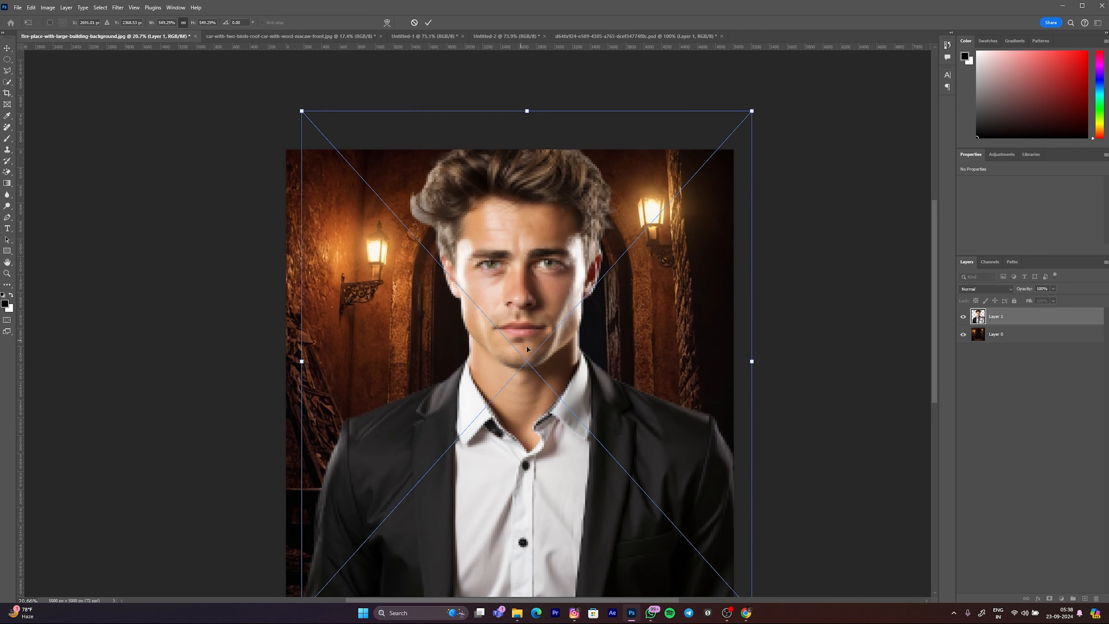
{"action": "left_click_drag", "start_coordinate": [566, 370], "coordinate": [557, 425]}
{"action": "double_click", "coordinate": [786, 337]}
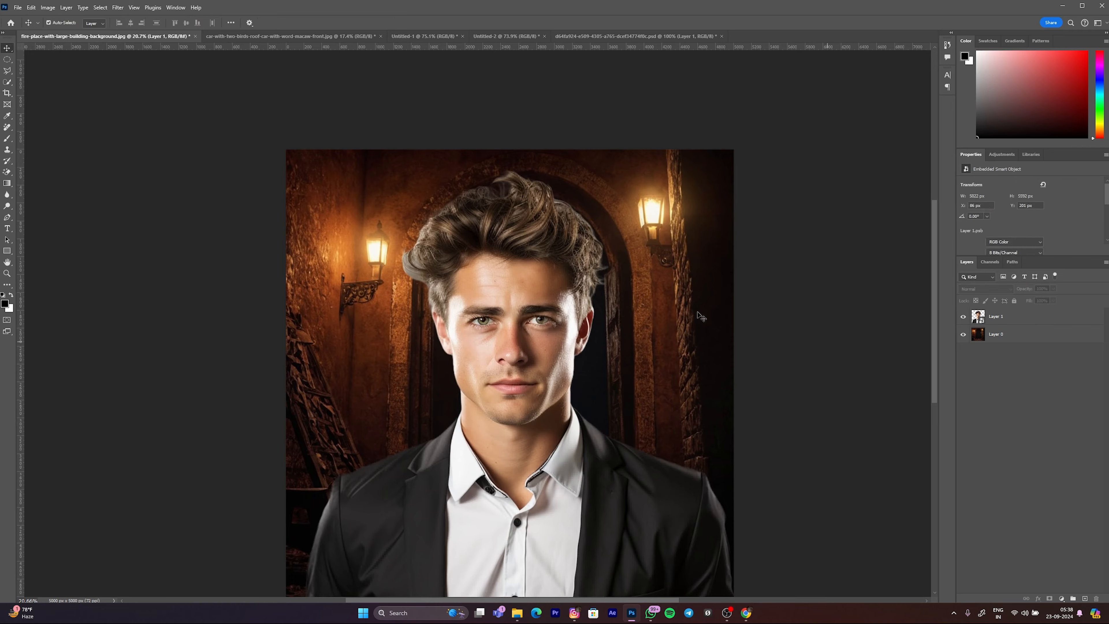
Step: Scale the man down to about 3896 px wide and centre him in front of the archway
{"action": "scroll", "coordinate": [607, 292], "scroll_direction": "down", "scroll_amount": 8}
{"action": "scroll", "coordinate": [581, 331], "scroll_direction": "up", "scroll_amount": 2}
{"action": "left_click_drag", "start_coordinate": [549, 341], "coordinate": [549, 344]}
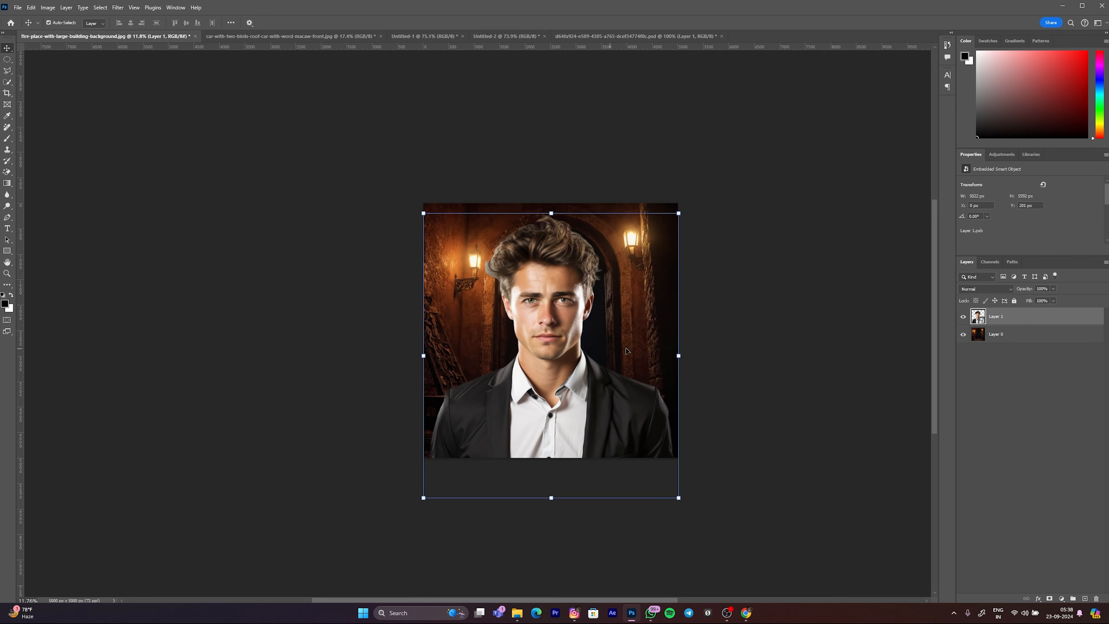
{"action": "left_click_drag", "start_coordinate": [549, 214], "coordinate": [550, 255]}
{"action": "left_click_drag", "start_coordinate": [531, 366], "coordinate": [538, 331]}
{"action": "left_click_drag", "start_coordinate": [667, 340], "coordinate": [625, 340]}
{"action": "left_click_drag", "start_coordinate": [589, 343], "coordinate": [614, 366]}
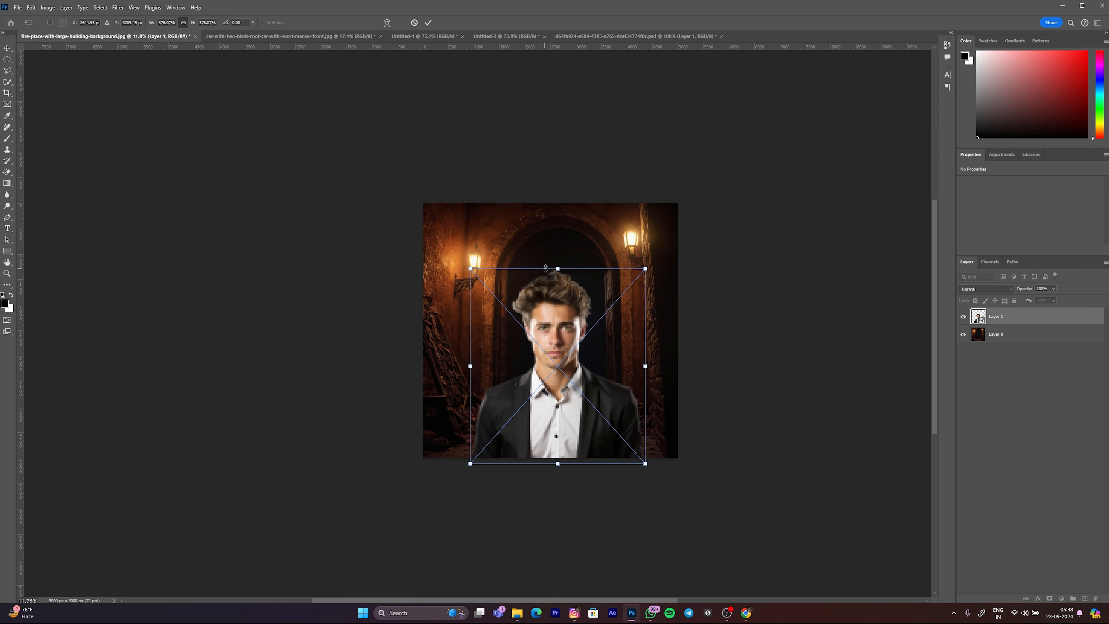
{"action": "mouse_move", "coordinate": [557, 267]}
{"action": "left_mouse_down"}
{"action": "mouse_move", "coordinate": [557, 242]}
{"action": "mouse_move", "coordinate": [559, 268]}
{"action": "left_mouse_up"}
{"action": "key", "text": "Return"}
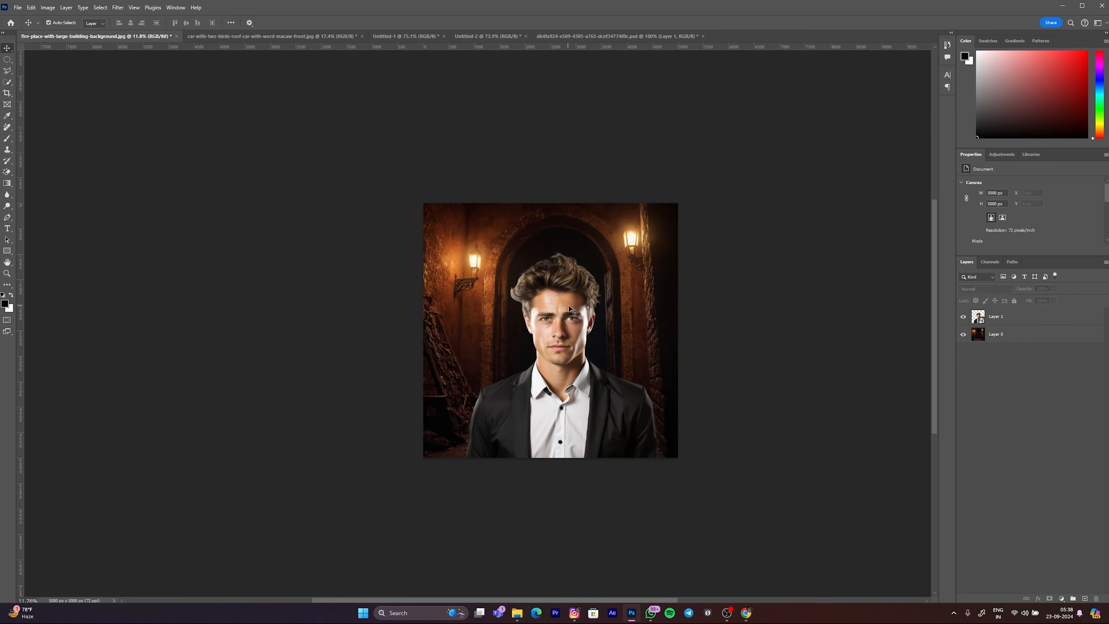
Step: Add a new layer above the man and brush white arrows from both wall lamps toward his head
{"action": "scroll", "coordinate": [564, 319], "scroll_direction": "up", "scroll_amount": 3}
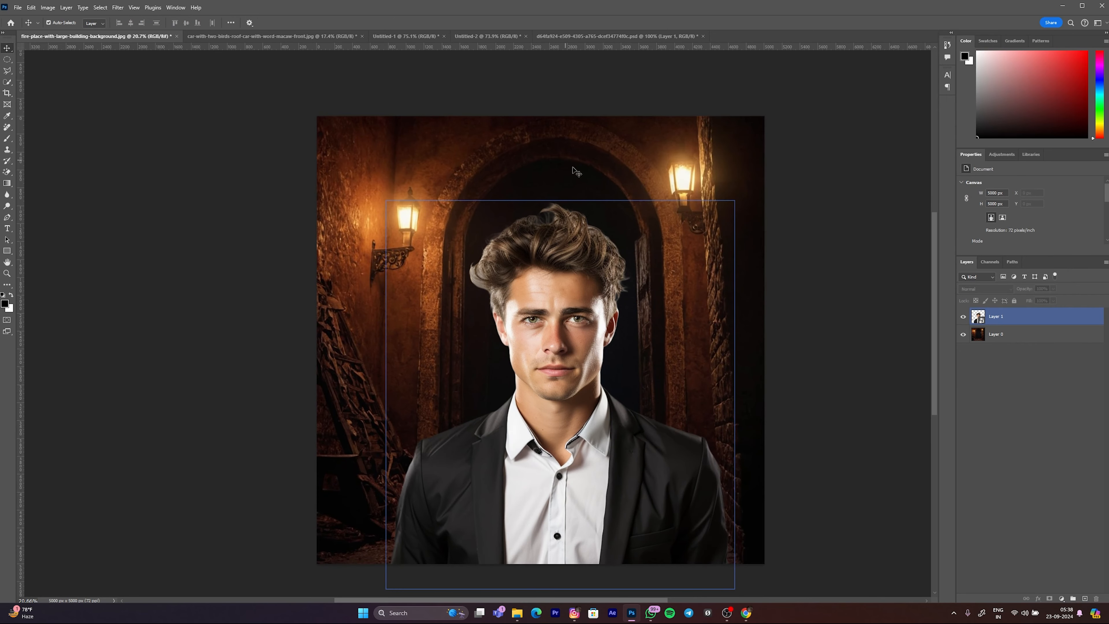
{"action": "left_click_drag", "start_coordinate": [566, 379], "coordinate": [565, 378]}
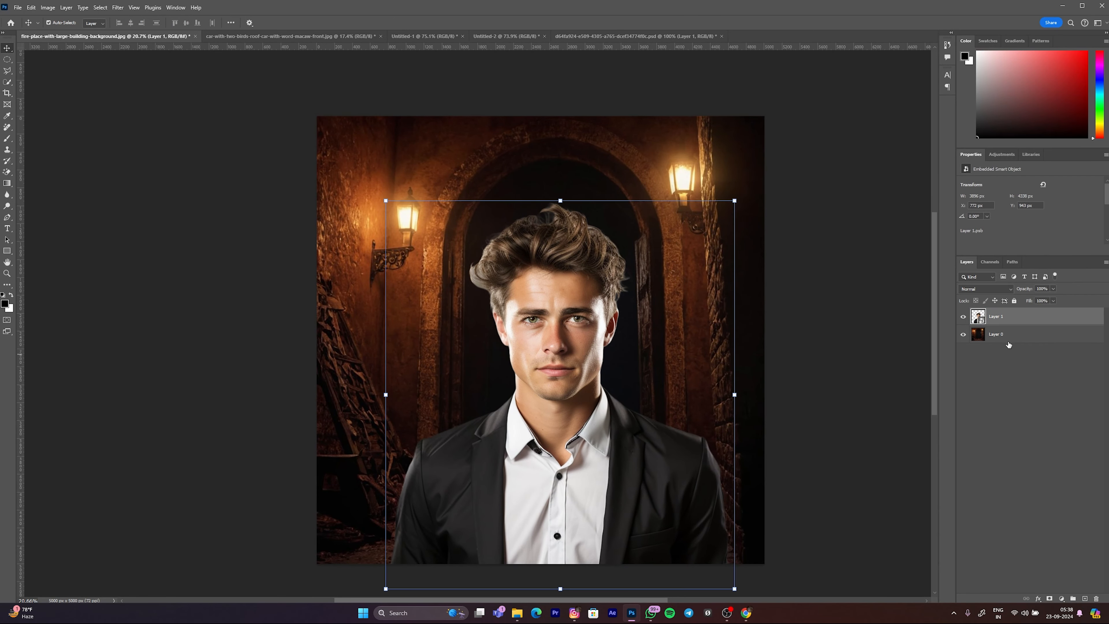
{"action": "left_click", "coordinate": [1084, 598]}
{"action": "key", "text": "b"}
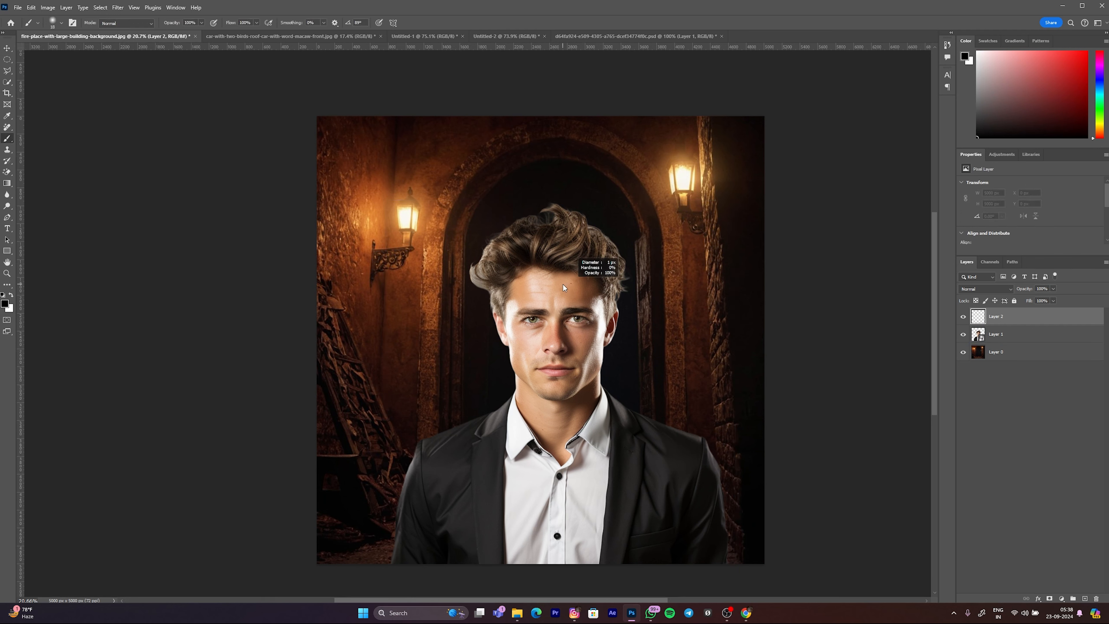
{"action": "key", "text": "x"}
{"action": "left_click_drag", "start_coordinate": [570, 277], "coordinate": [555, 277]}
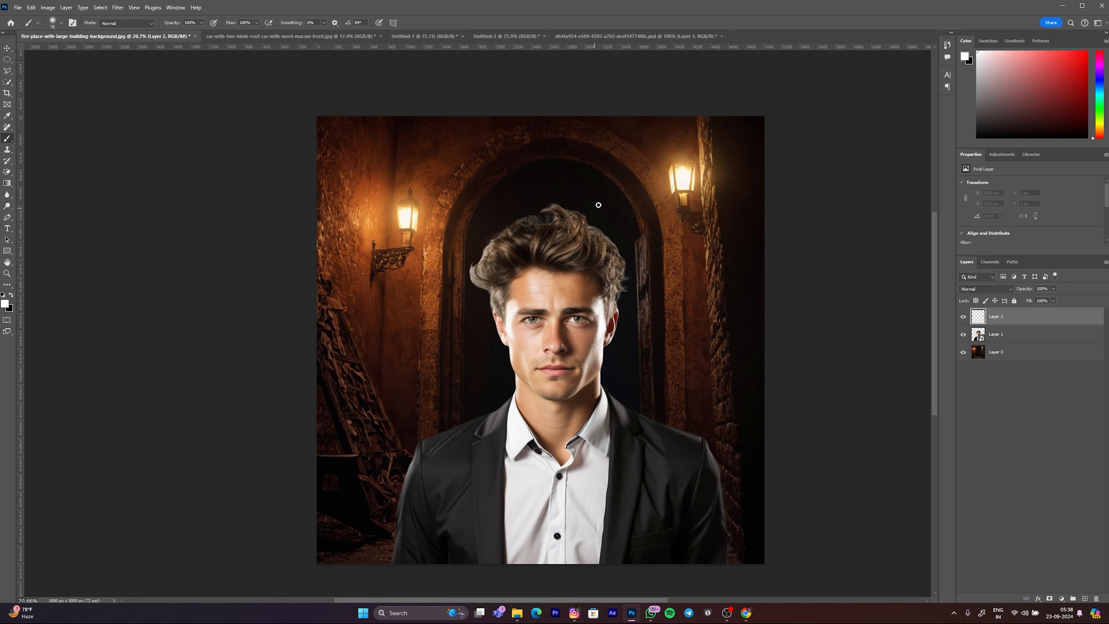
{"action": "mouse_move", "coordinate": [666, 190]}
{"action": "left_mouse_down"}
{"action": "mouse_move", "coordinate": [620, 242]}
{"action": "mouse_move", "coordinate": [612, 218]}
{"action": "left_mouse_up"}
{"action": "mouse_move", "coordinate": [417, 214]}
{"action": "left_mouse_down"}
{"action": "mouse_move", "coordinate": [463, 238]}
{"action": "mouse_move", "coordinate": [441, 251]}
{"action": "left_mouse_up"}
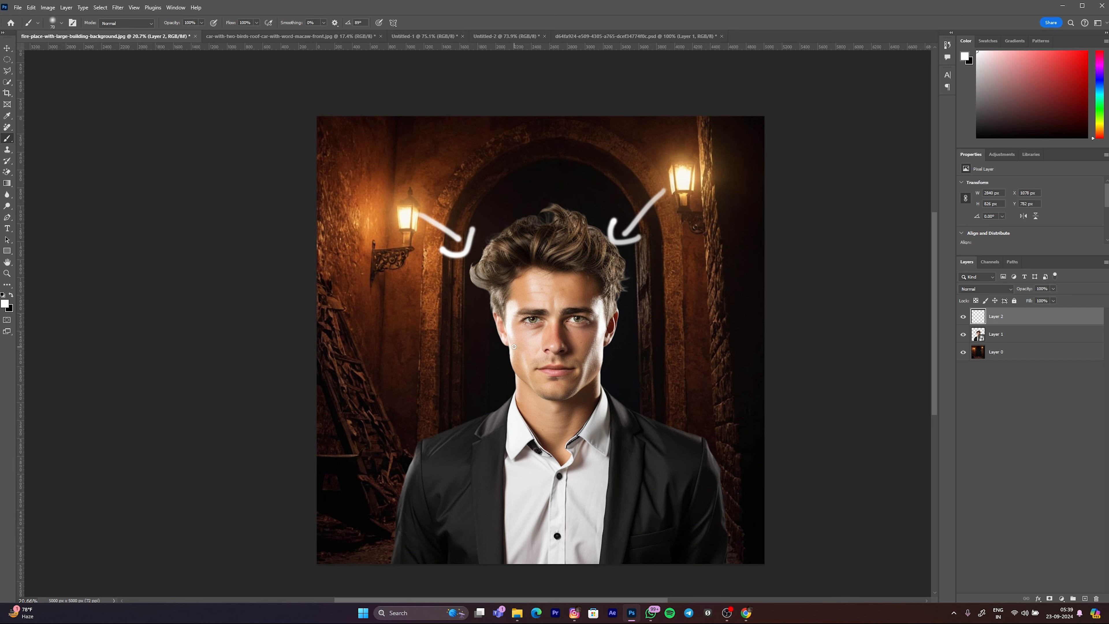
Step: Brush white pointer lines from both sides of the man's face and handwrite the notes "Dark" and "Dim" beside them
{"action": "left_click_drag", "start_coordinate": [514, 342], "coordinate": [483, 351]}
{"action": "left_click_drag", "start_coordinate": [475, 346], "coordinate": [484, 361]}
{"action": "mouse_move", "coordinate": [399, 331]}
{"action": "left_mouse_down"}
{"action": "mouse_move", "coordinate": [438, 344]}
{"action": "mouse_move", "coordinate": [425, 356]}
{"action": "mouse_move", "coordinate": [445, 385]}
{"action": "mouse_move", "coordinate": [419, 400]}
{"action": "left_mouse_up"}
{"action": "mouse_move", "coordinate": [605, 337]}
{"action": "left_mouse_down"}
{"action": "mouse_move", "coordinate": [640, 334]}
{"action": "mouse_move", "coordinate": [636, 349]}
{"action": "left_mouse_up"}
{"action": "left_click_drag", "start_coordinate": [679, 298], "coordinate": [661, 320]}
{"action": "mouse_move", "coordinate": [666, 329]}
{"action": "left_mouse_down"}
{"action": "mouse_move", "coordinate": [701, 325]}
{"action": "mouse_move", "coordinate": [682, 362]}
{"action": "left_mouse_up"}
{"action": "mouse_move", "coordinate": [734, 392]}
{"action": "left_mouse_down"}
{"action": "mouse_move", "coordinate": [701, 407]}
{"action": "mouse_move", "coordinate": [731, 417]}
{"action": "left_mouse_up"}
{"action": "scroll", "coordinate": [642, 369], "scroll_direction": "down", "scroll_amount": 6}
{"action": "scroll", "coordinate": [626, 367], "scroll_direction": "up", "scroll_amount": 4}
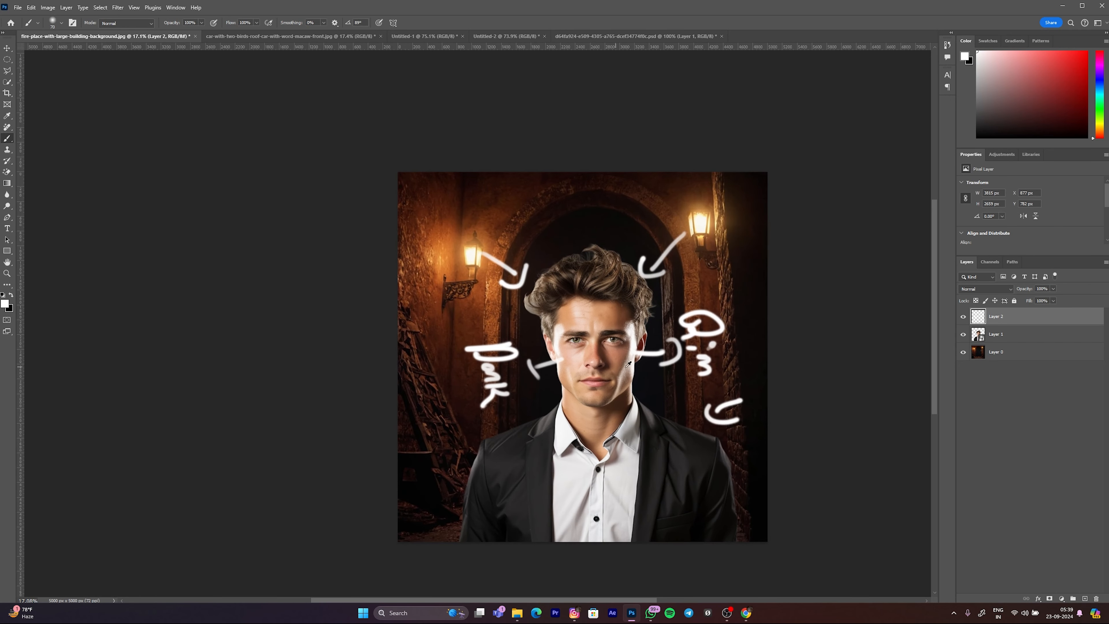
Step: Undo the last brush stroke, hide the annotation layer and activate the Move tool
{"action": "key", "text": "ctrl+z"}
{"action": "left_click", "coordinate": [964, 318]}
{"action": "key", "text": "v"}
{"action": "scroll", "coordinate": [537, 280], "scroll_direction": "down", "scroll_amount": 4}
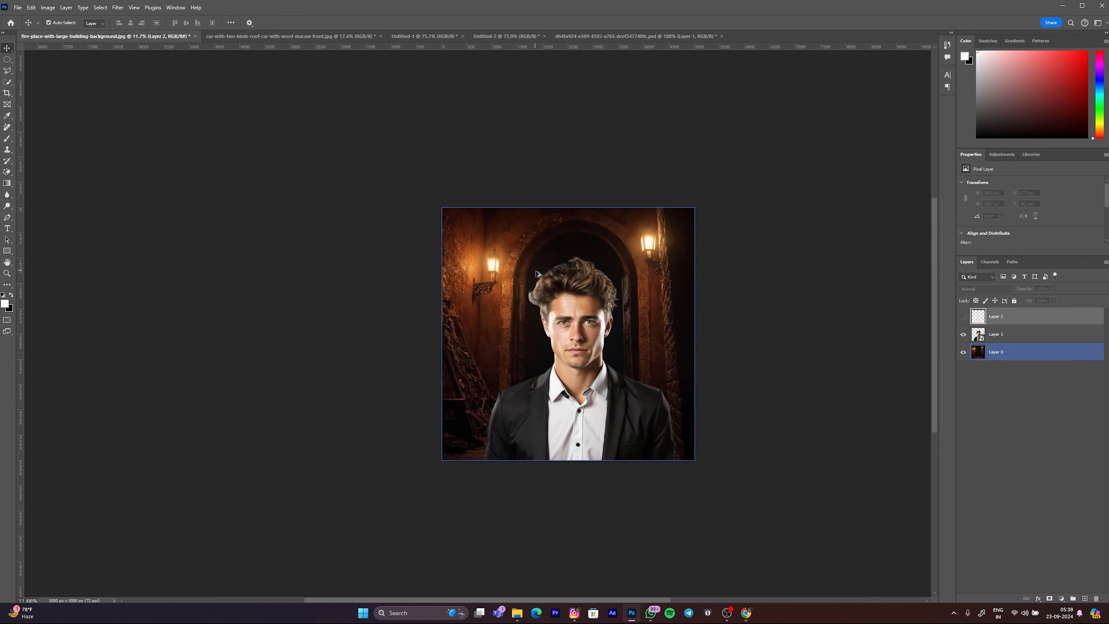
Step: Shift the man's layer slightly left to an X position of about 719 px and select the background Layer 0
{"action": "scroll", "coordinate": [568, 298], "scroll_direction": "up", "scroll_amount": 4}
{"action": "left_click_drag", "start_coordinate": [572, 338], "coordinate": [571, 337]}
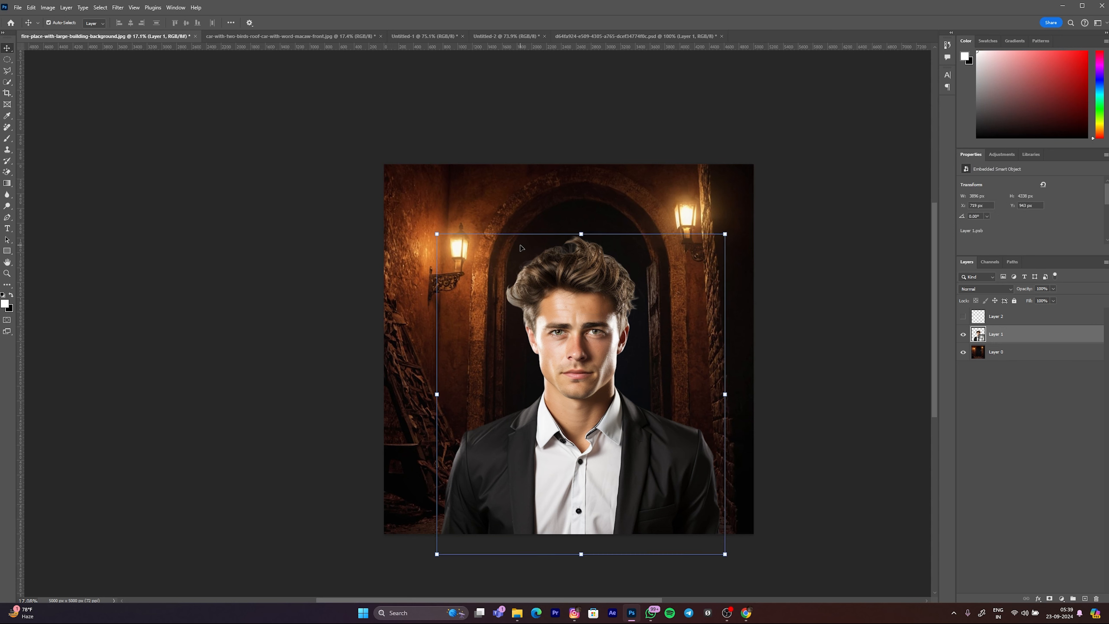
{"action": "left_click", "coordinate": [711, 342]}
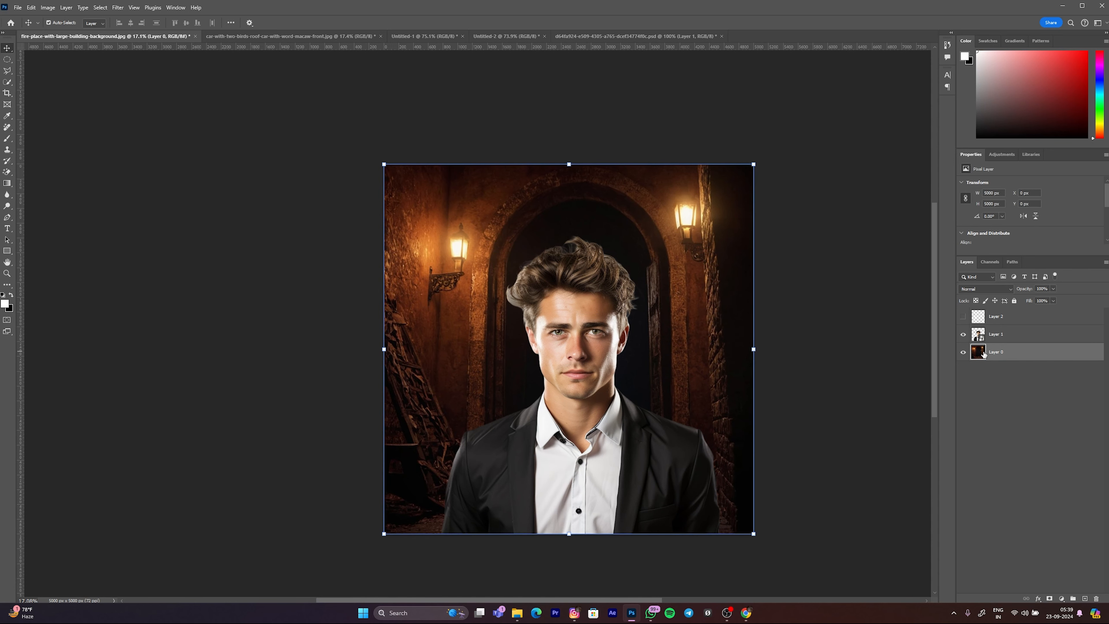
Step: Duplicate the background Layer 0 and convert the copy to a smart object
{"action": "key", "text": "ctrl+j"}
{"action": "right_click", "coordinate": [990, 355]}
{"action": "left_click", "coordinate": [1013, 531]}
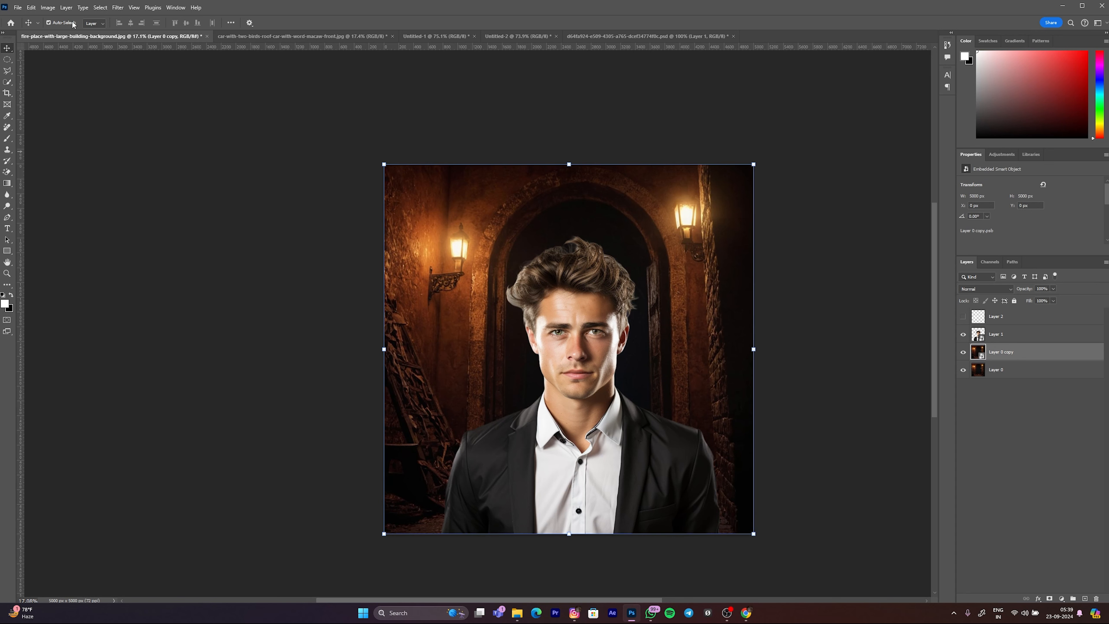
Step: Apply a Gaussian Blur with a radius of 1.6 pixels to Layer 0 copy
{"action": "left_click", "coordinate": [118, 7]}
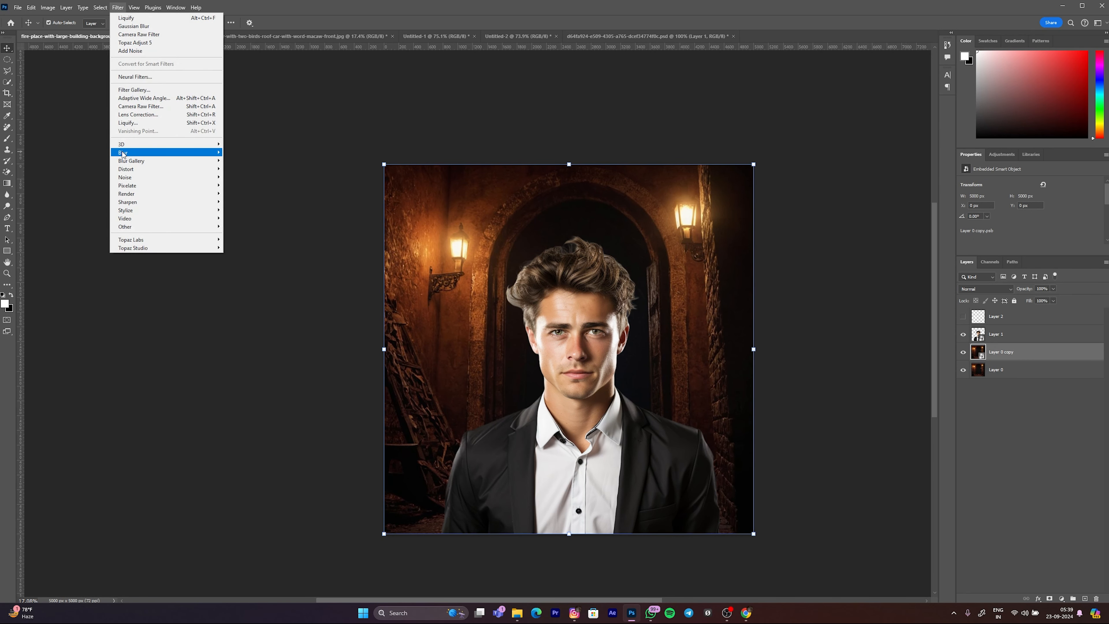
{"action": "mouse_move", "coordinate": [205, 152]}
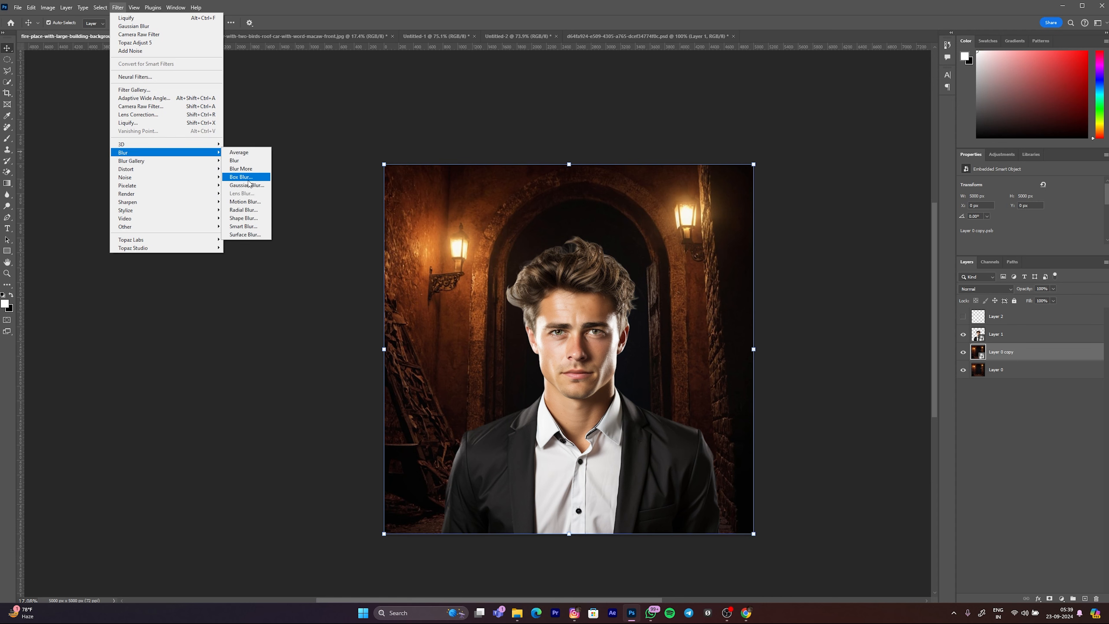
{"action": "left_click", "coordinate": [255, 186]}
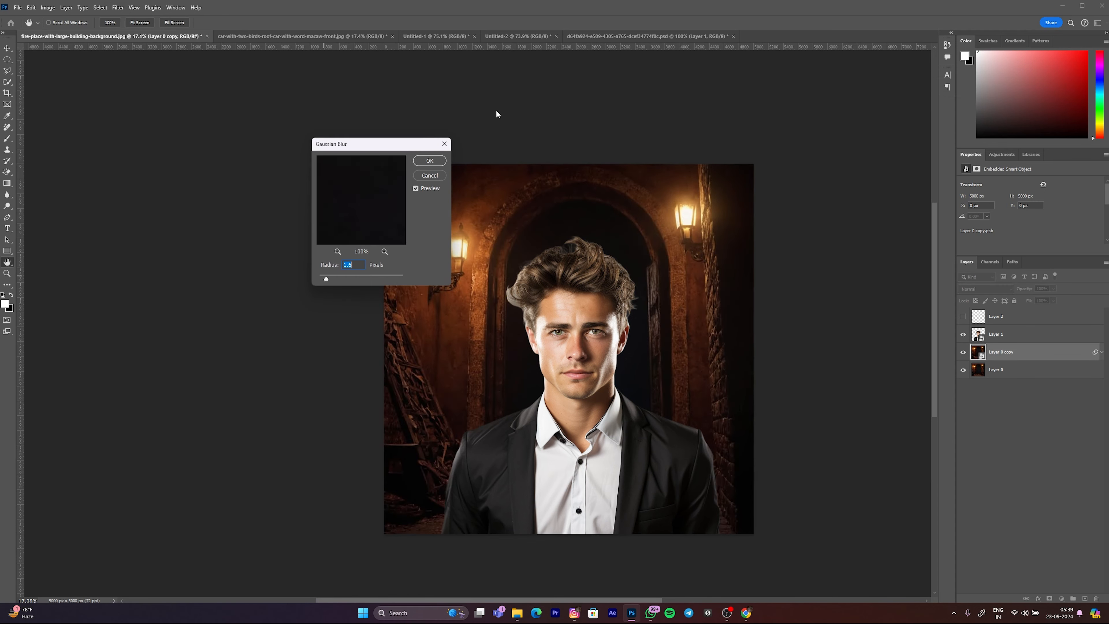
{"action": "left_click", "coordinate": [430, 161]}
{"action": "key", "text": "v"}
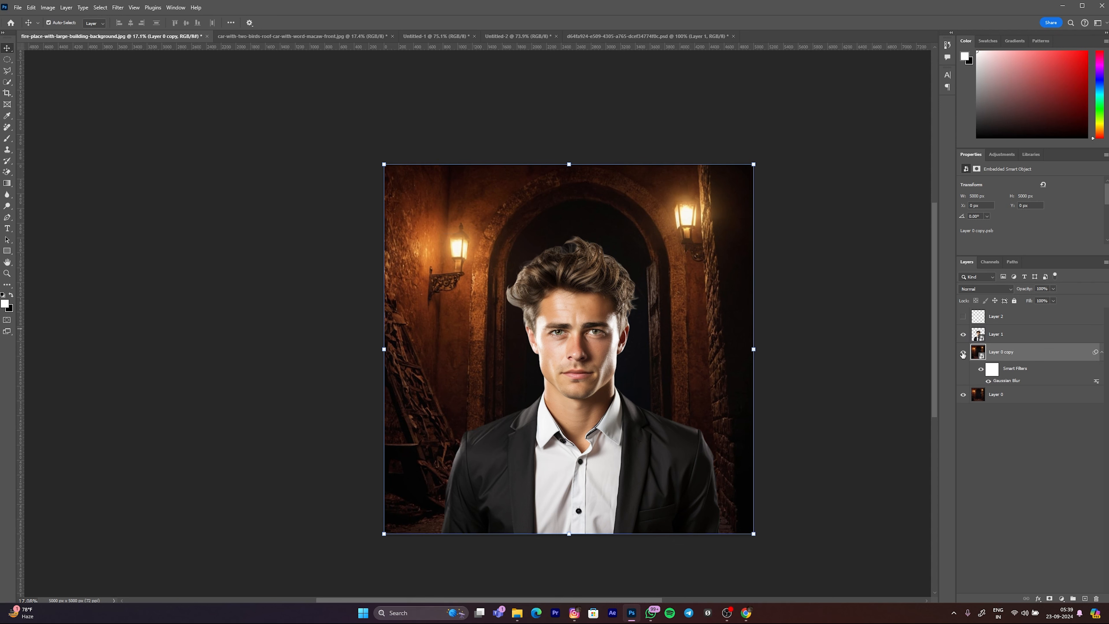
Step: Open the Camera Raw Filter on Layer 0 copy and set Exposure to +0.05
{"action": "left_click", "coordinate": [1018, 334]}
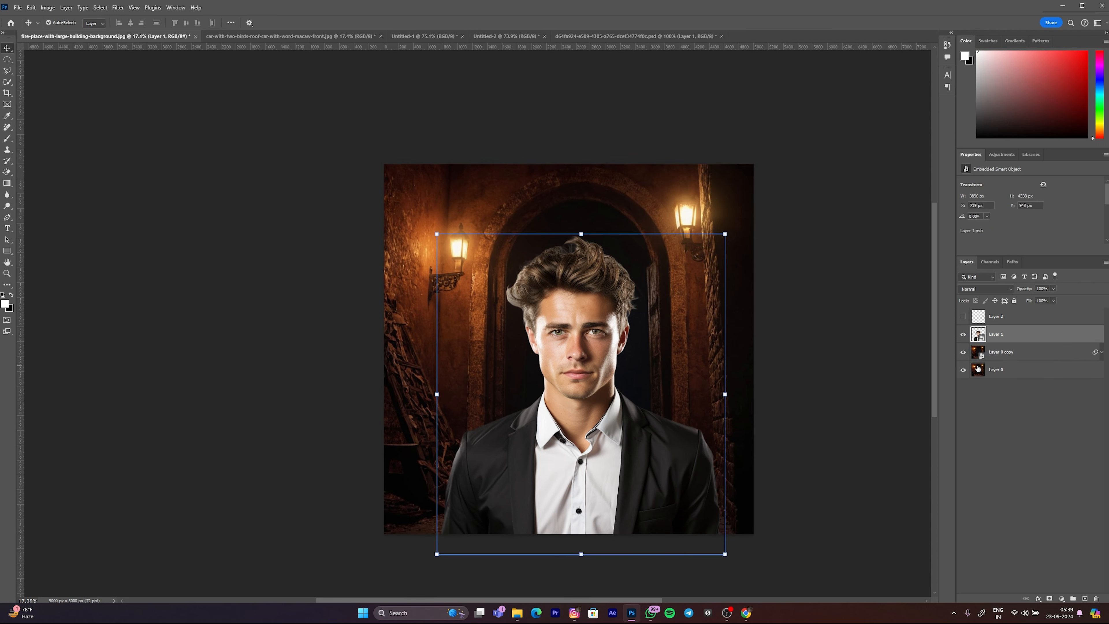
{"action": "left_click", "coordinate": [1018, 352]}
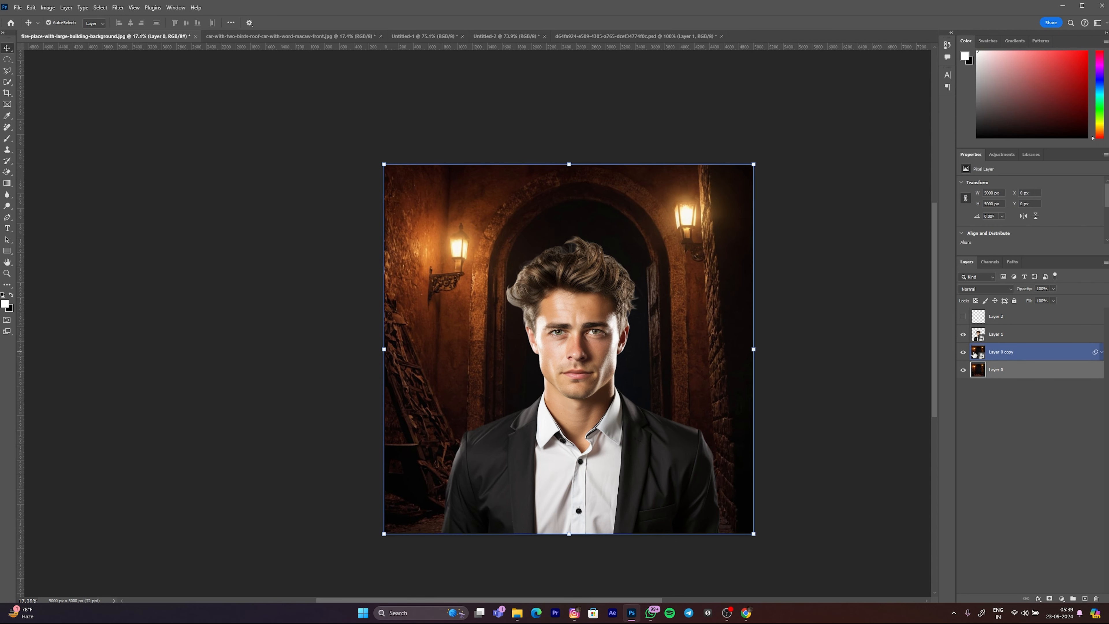
{"action": "left_click", "coordinate": [100, 7]}
{"action": "mouse_move", "coordinate": [117, 7]}
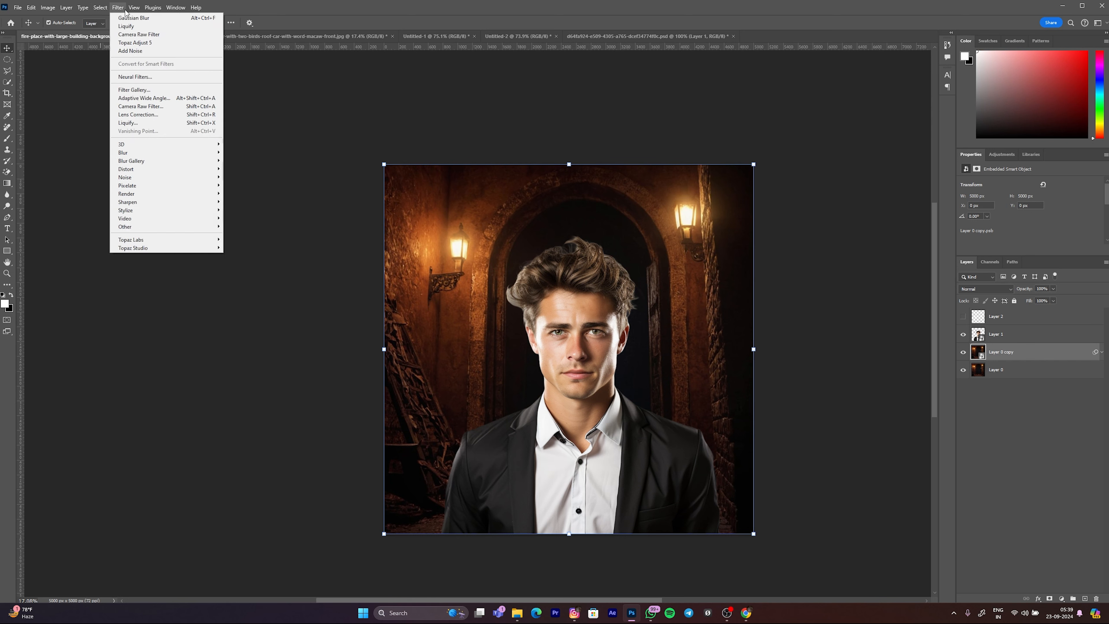
{"action": "left_click", "coordinate": [146, 107]}
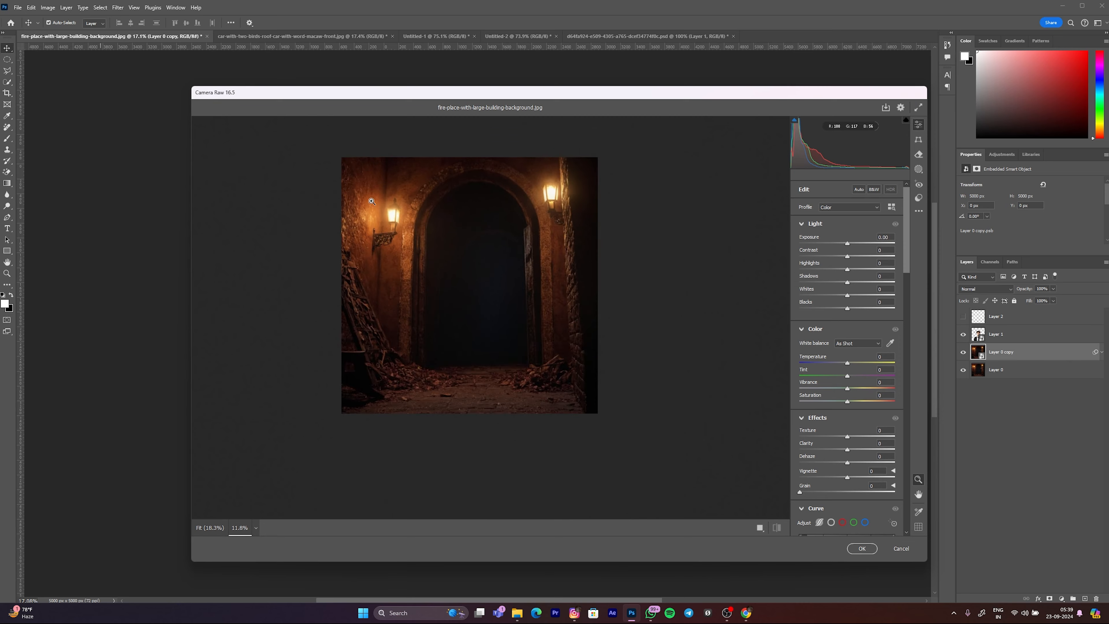
{"action": "left_click_drag", "start_coordinate": [848, 238], "coordinate": [867, 249]}
{"action": "key", "text": "ctrl+z"}
{"action": "scroll", "coordinate": [602, 264], "scroll_direction": "down", "scroll_amount": 3}
{"action": "scroll", "coordinate": [592, 264], "scroll_direction": "down", "scroll_amount": 1}
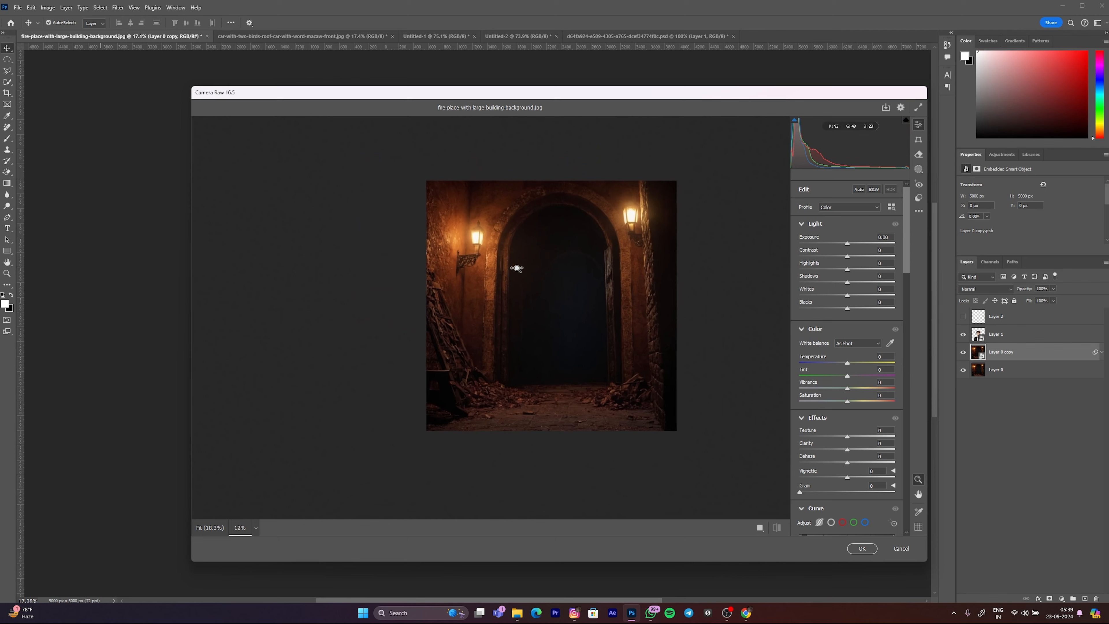
{"action": "scroll", "coordinate": [721, 267], "scroll_direction": "up", "scroll_amount": 3}
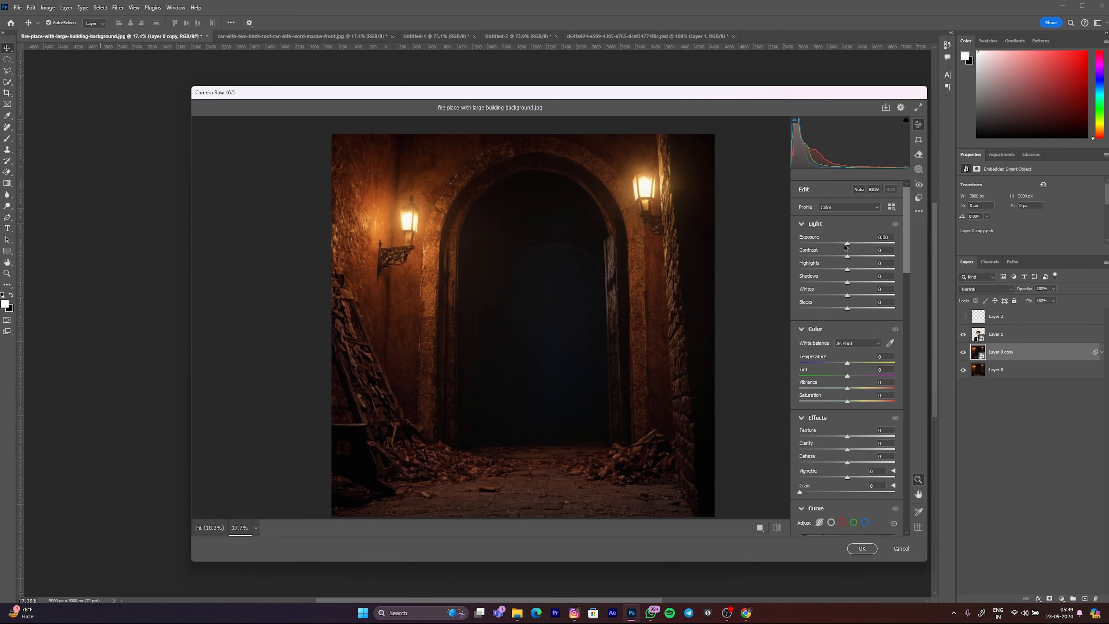
{"action": "scroll", "coordinate": [625, 265], "scroll_direction": "down", "scroll_amount": 1}
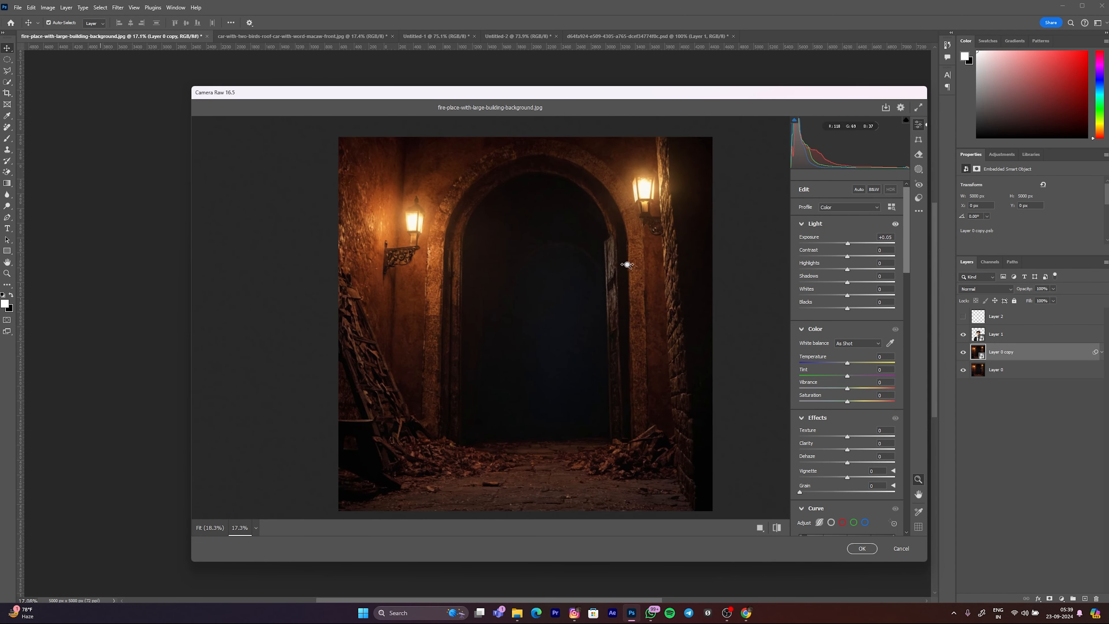
Step: Try a different Contrast value on the background and reset it to 0
{"action": "left_click_drag", "start_coordinate": [829, 260], "coordinate": [867, 257]}
{"action": "double_click", "coordinate": [867, 257]}
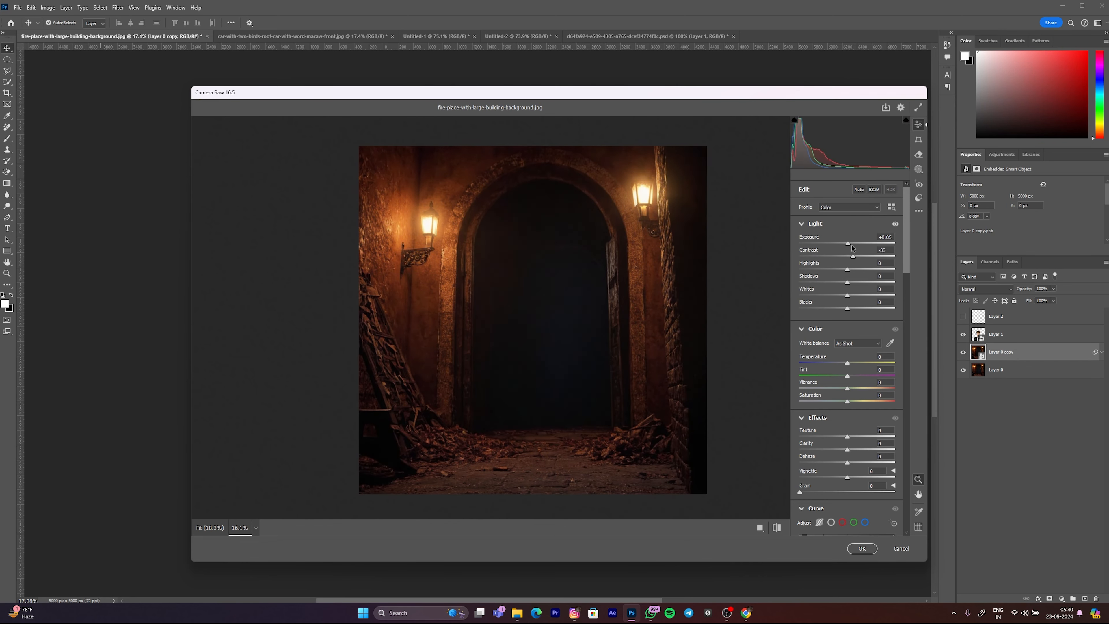
{"action": "scroll", "coordinate": [605, 263], "scroll_direction": "down", "scroll_amount": 3}
{"action": "scroll", "coordinate": [604, 262], "scroll_direction": "up", "scroll_amount": 3}
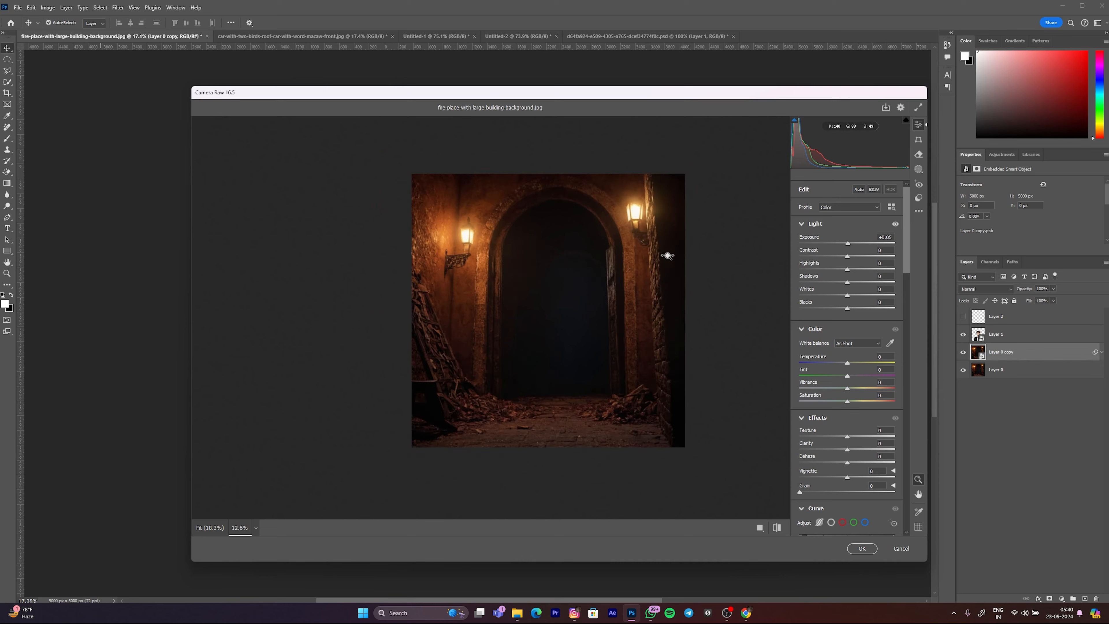
Step: Raise the background's Highlights to +17
{"action": "left_click_drag", "start_coordinate": [848, 269], "coordinate": [856, 268]}
{"action": "scroll", "coordinate": [649, 188], "scroll_direction": "up", "scroll_amount": 1}
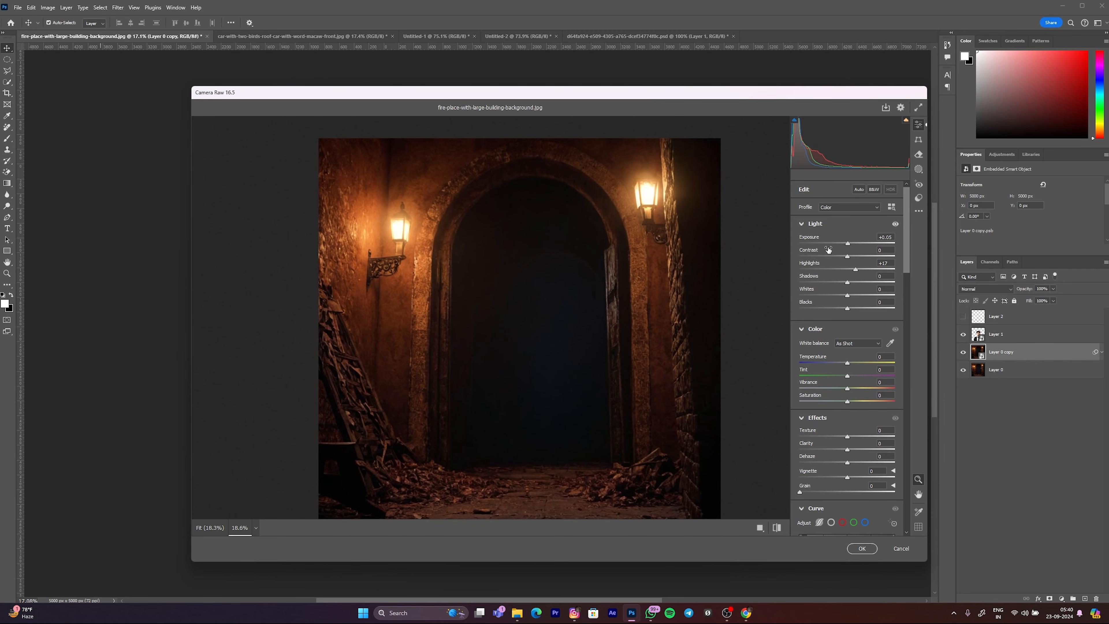
{"action": "scroll", "coordinate": [585, 391], "scroll_direction": "down", "scroll_amount": 1}
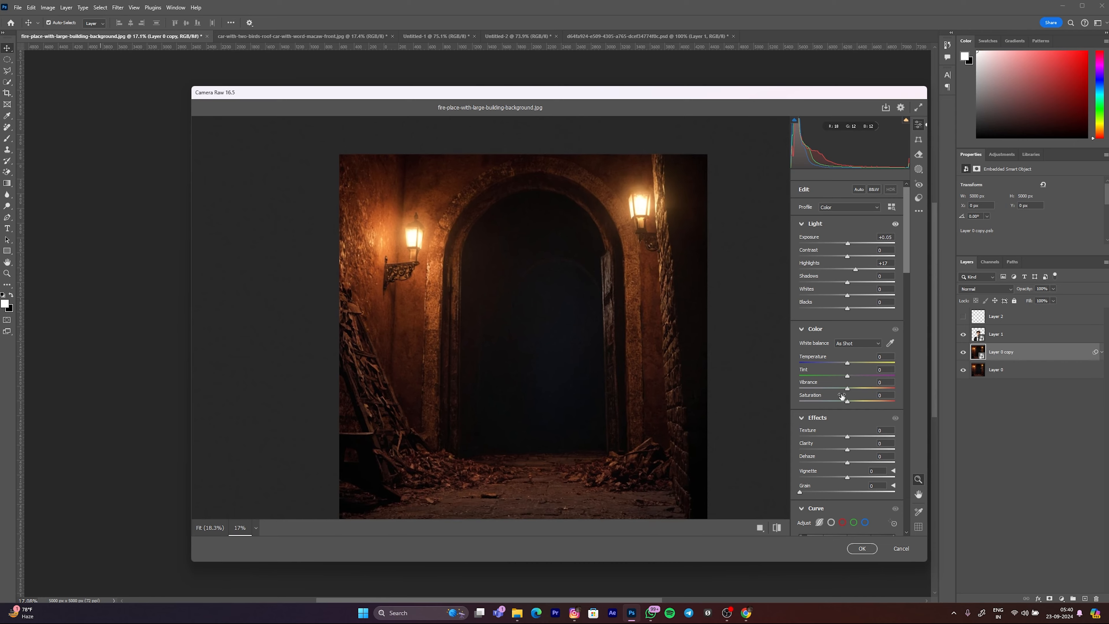
{"action": "scroll", "coordinate": [698, 347], "scroll_direction": "up", "scroll_amount": 5}
Step: Set the background's Shadows to +25, Whites to +27 and Blacks to +7
{"action": "left_click", "coordinate": [849, 284]}
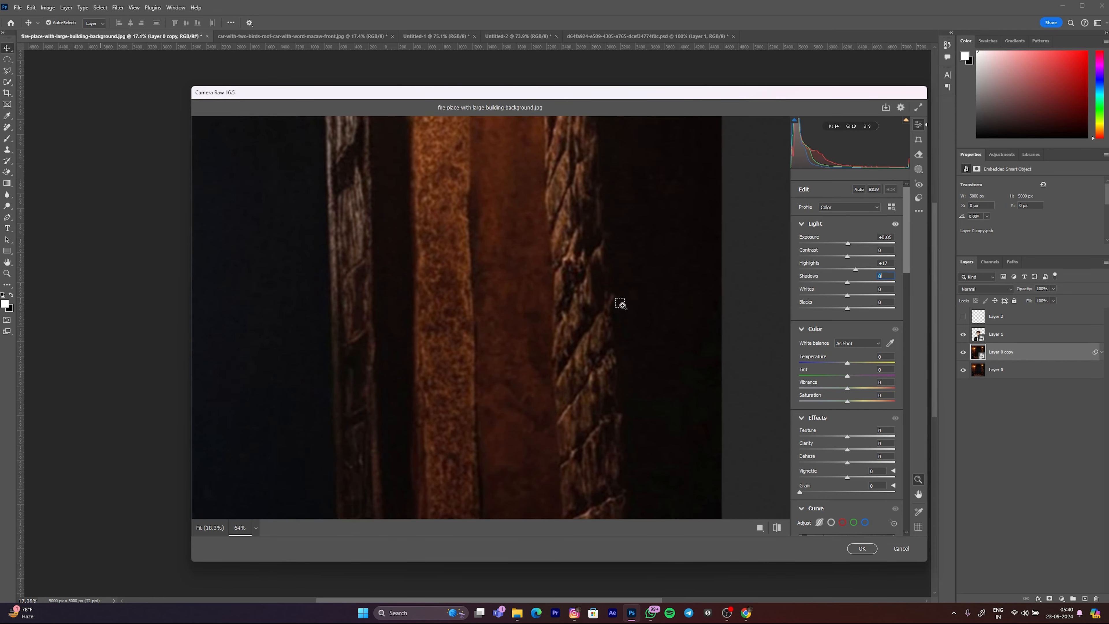
{"action": "scroll", "coordinate": [562, 310], "scroll_direction": "down", "scroll_amount": 6}
{"action": "scroll", "coordinate": [540, 275], "scroll_direction": "up", "scroll_amount": 3}
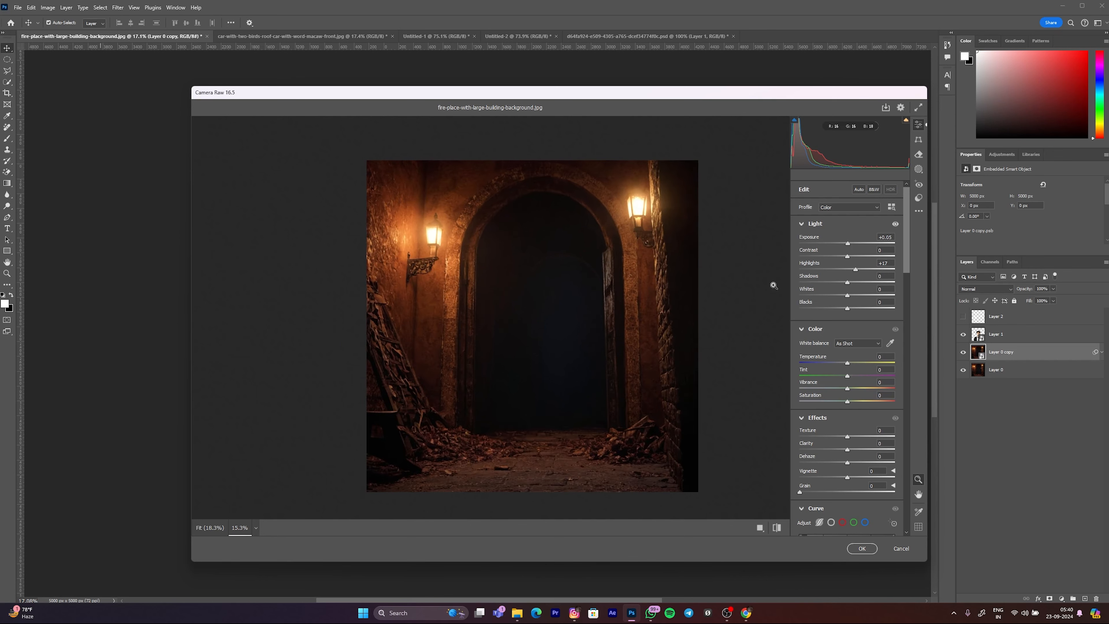
{"action": "left_click_drag", "start_coordinate": [848, 285], "coordinate": [862, 283]}
{"action": "left_click_drag", "start_coordinate": [839, 296], "coordinate": [1014, 311]}
{"action": "left_click_drag", "start_coordinate": [937, 306], "coordinate": [850, 309]}
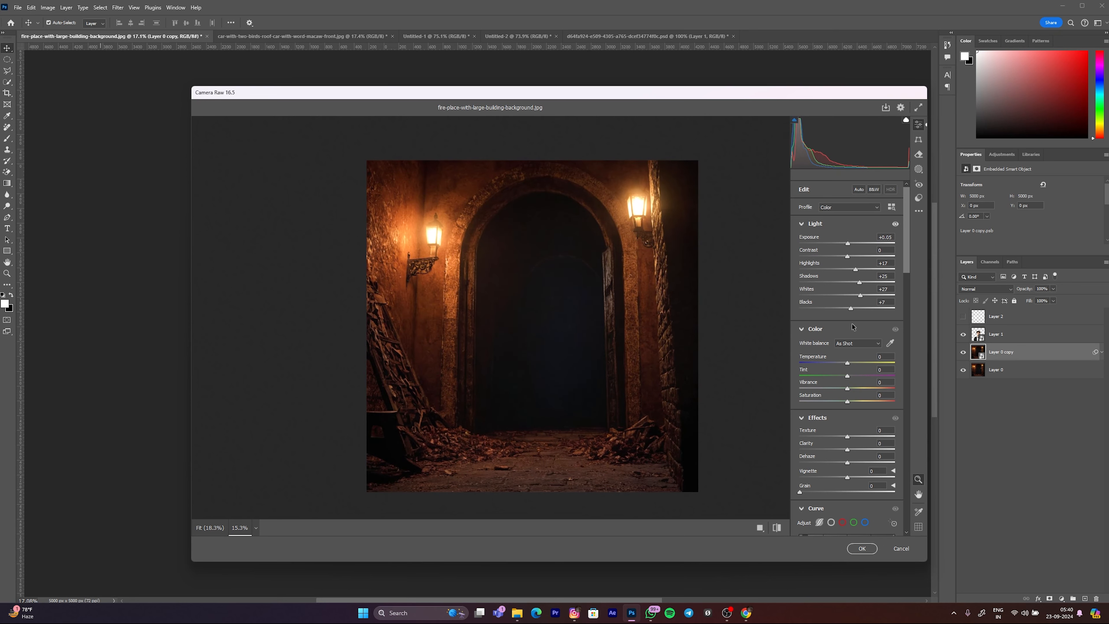
Step: Increase the background's Vibrance to +10
{"action": "scroll", "coordinate": [599, 293], "scroll_direction": "down", "scroll_amount": 3}
{"action": "scroll", "coordinate": [568, 315], "scroll_direction": "up", "scroll_amount": 4}
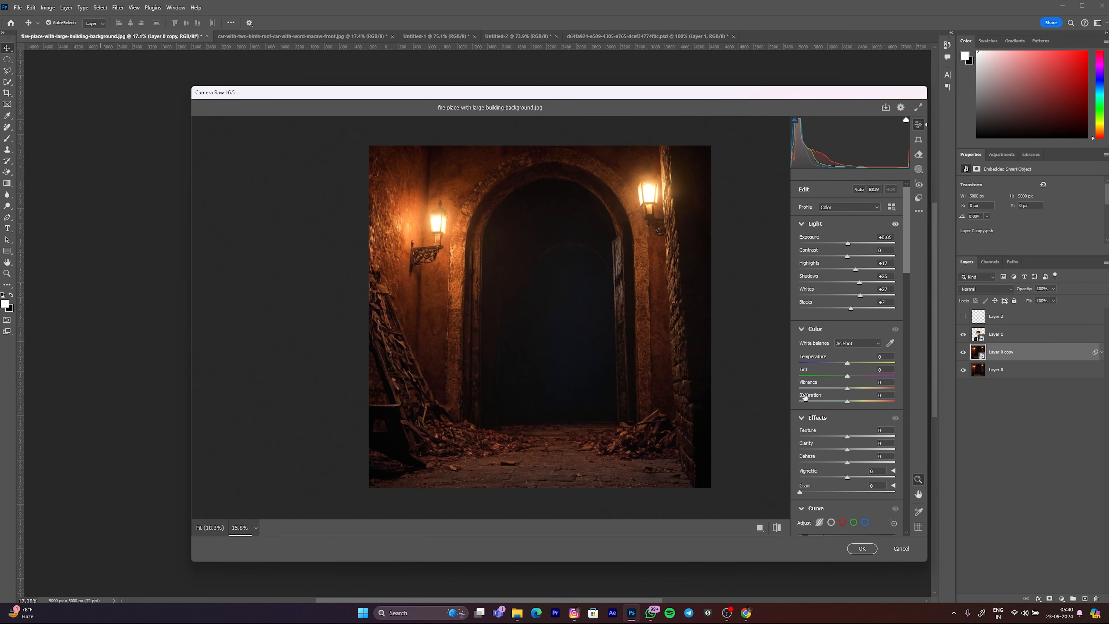
{"action": "left_click_drag", "start_coordinate": [847, 392], "coordinate": [858, 392]}
{"action": "scroll", "coordinate": [565, 322], "scroll_direction": "down", "scroll_amount": 2}
{"action": "scroll", "coordinate": [564, 322], "scroll_direction": "up", "scroll_amount": 3}
Step: Set the background's effects to Texture +6, Clarity +5, Dehaze +9 and Vignette -9
{"action": "left_click_drag", "start_coordinate": [841, 433], "coordinate": [872, 437]}
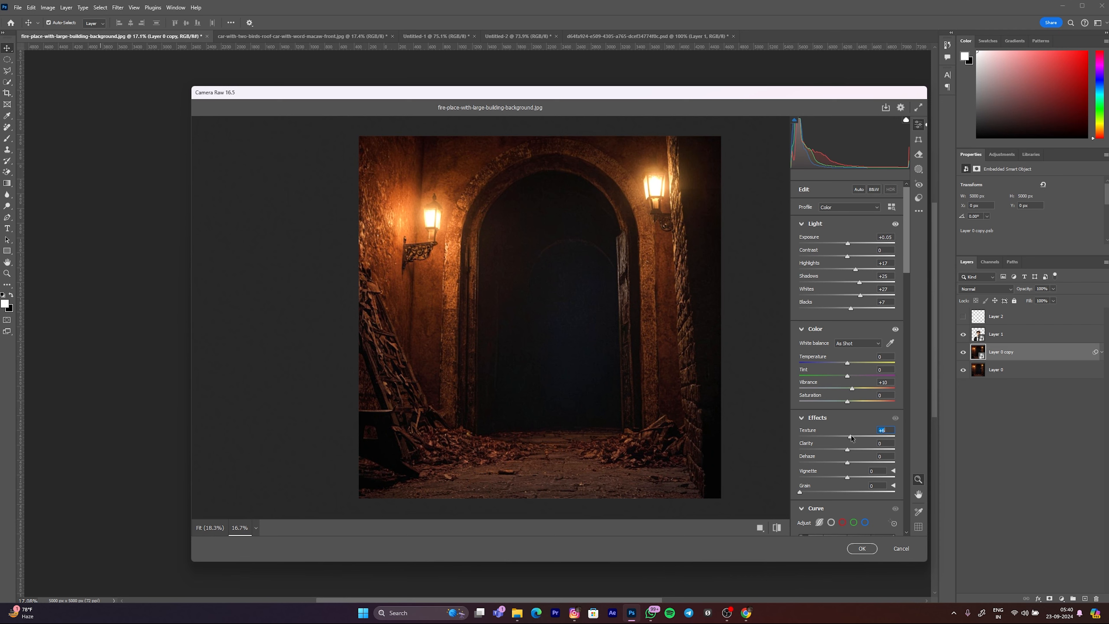
{"action": "left_click_drag", "start_coordinate": [847, 451], "coordinate": [858, 452]}
{"action": "scroll", "coordinate": [745, 441], "scroll_direction": "down", "scroll_amount": 2}
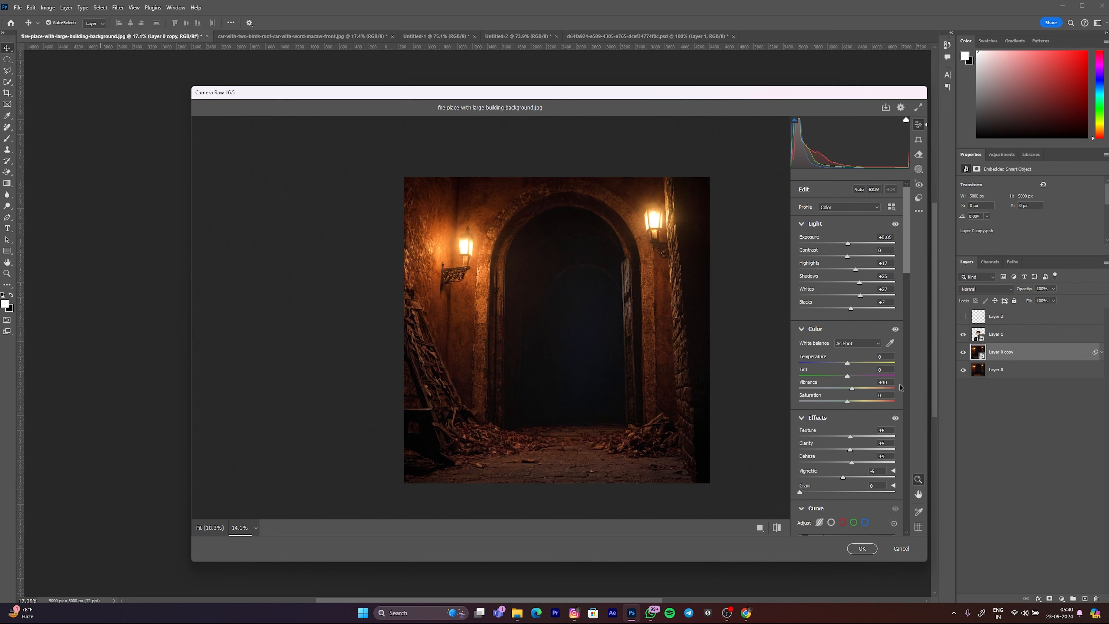
Step: Color-grade the background toward warm orange, with midtones at hue 34 and saturation 15, and similar tints for shadows and highlights
{"action": "scroll", "coordinate": [855, 440], "scroll_direction": "down", "scroll_amount": 5}
{"action": "scroll", "coordinate": [855, 440], "scroll_direction": "down", "scroll_amount": 5}
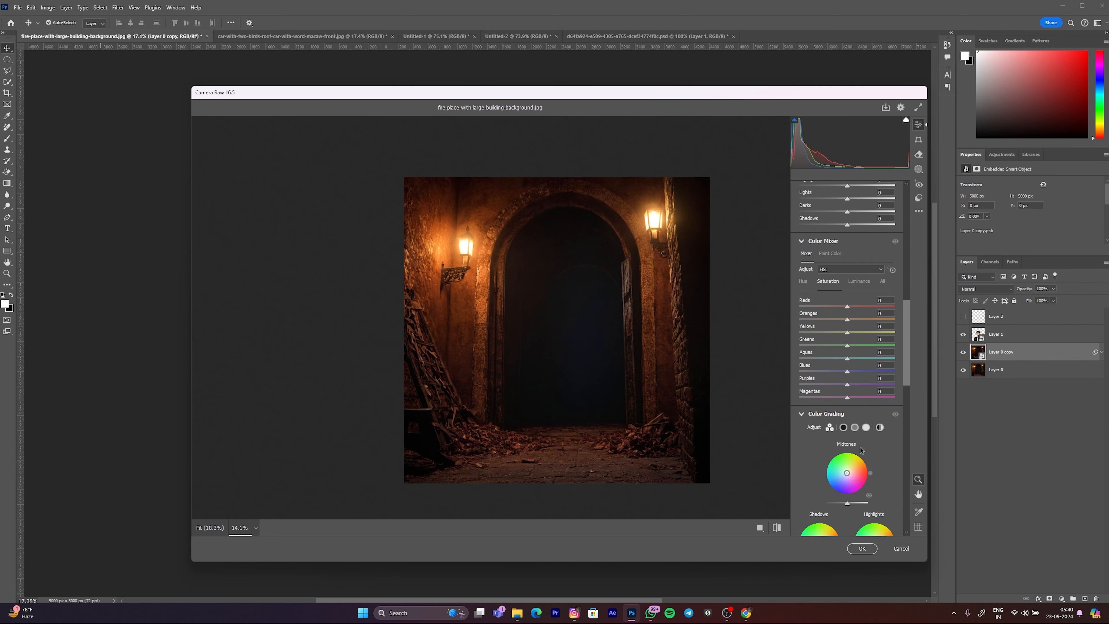
{"action": "scroll", "coordinate": [543, 323], "scroll_direction": "down", "scroll_amount": 1}
{"action": "left_click_drag", "start_coordinate": [543, 323], "coordinate": [714, 352]}
{"action": "scroll", "coordinate": [843, 370], "scroll_direction": "down", "scroll_amount": 2}
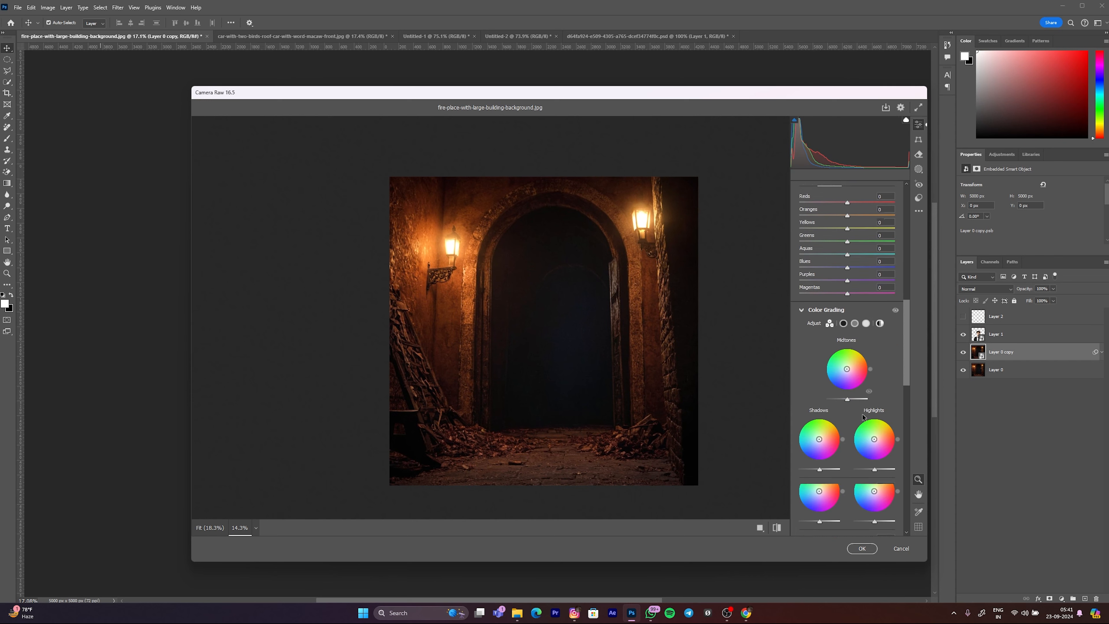
{"action": "left_click", "coordinate": [847, 369]}
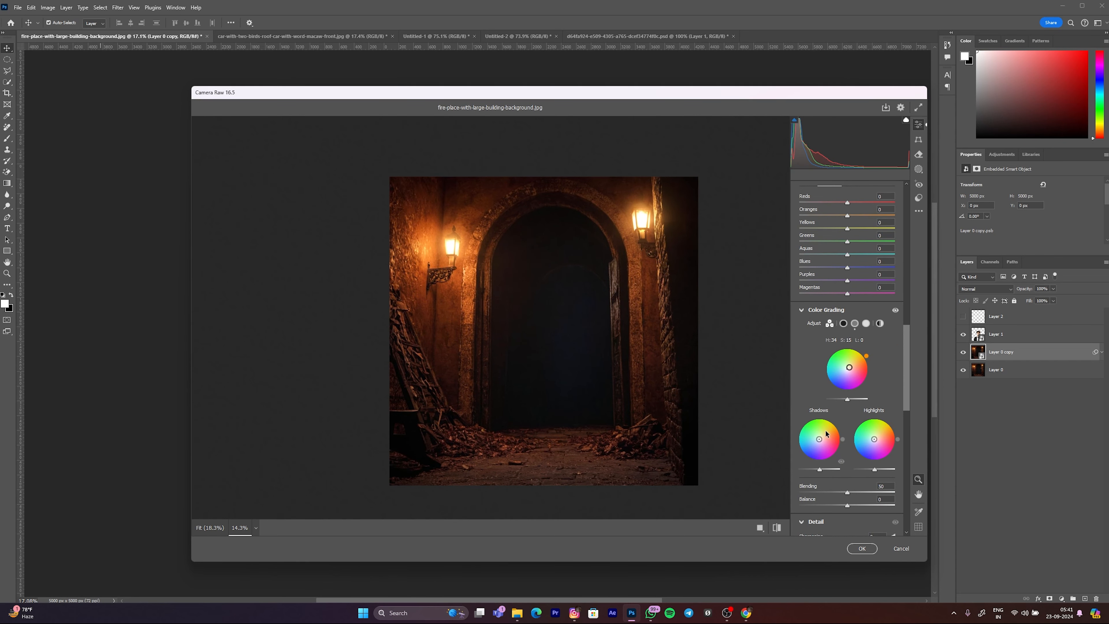
{"action": "left_click_drag", "start_coordinate": [820, 440], "coordinate": [874, 450]}
{"action": "mouse_move", "coordinate": [534, 338]}
{"action": "left_mouse_down"}
{"action": "mouse_move", "coordinate": [540, 358]}
{"action": "mouse_move", "coordinate": [514, 358]}
{"action": "mouse_move", "coordinate": [532, 348]}
{"action": "left_mouse_up"}
Step: Set Sharpening to 12, Noise Reduction to 12 and Color Noise Reduction to 6, and apply the Camera Raw Filter
{"action": "scroll", "coordinate": [797, 419], "scroll_direction": "down", "scroll_amount": 5}
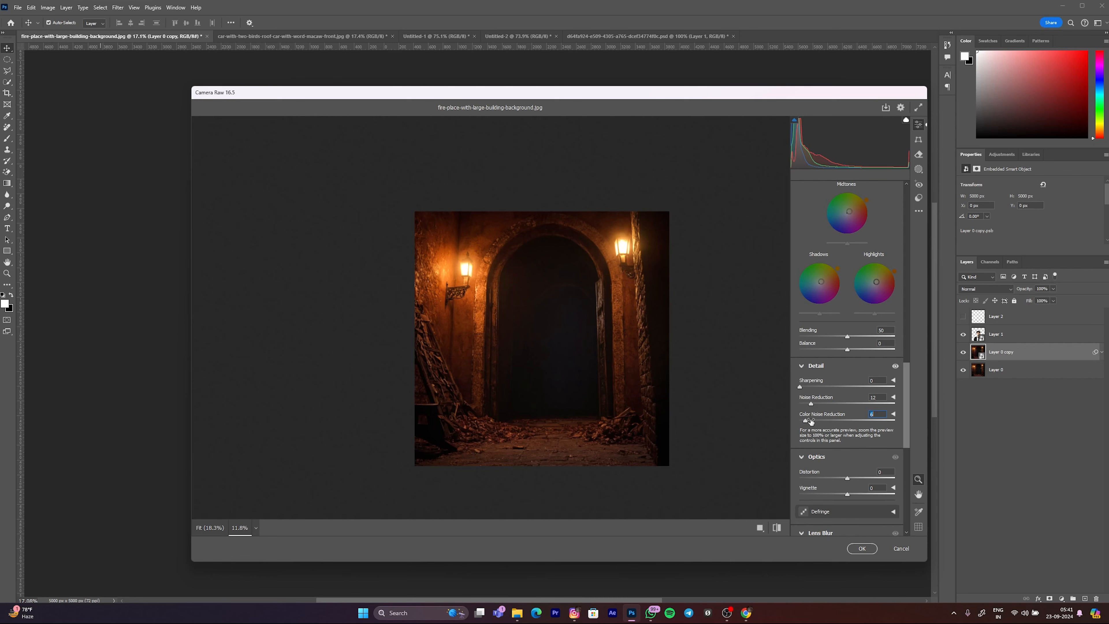
{"action": "left_click_drag", "start_coordinate": [618, 367], "coordinate": [649, 392]}
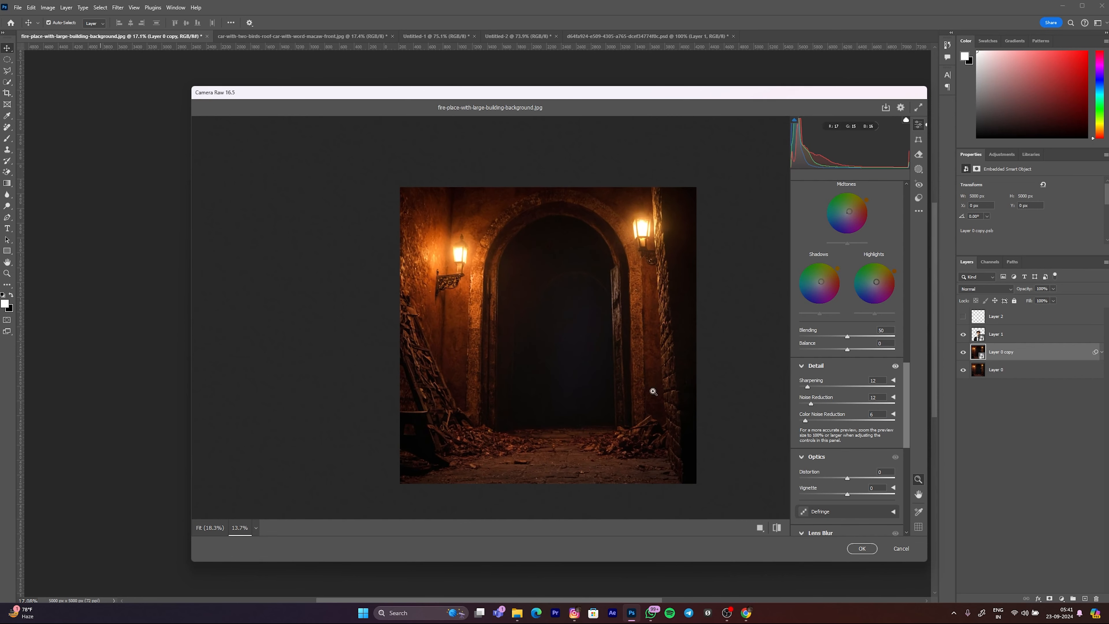
{"action": "left_click", "coordinate": [859, 548]}
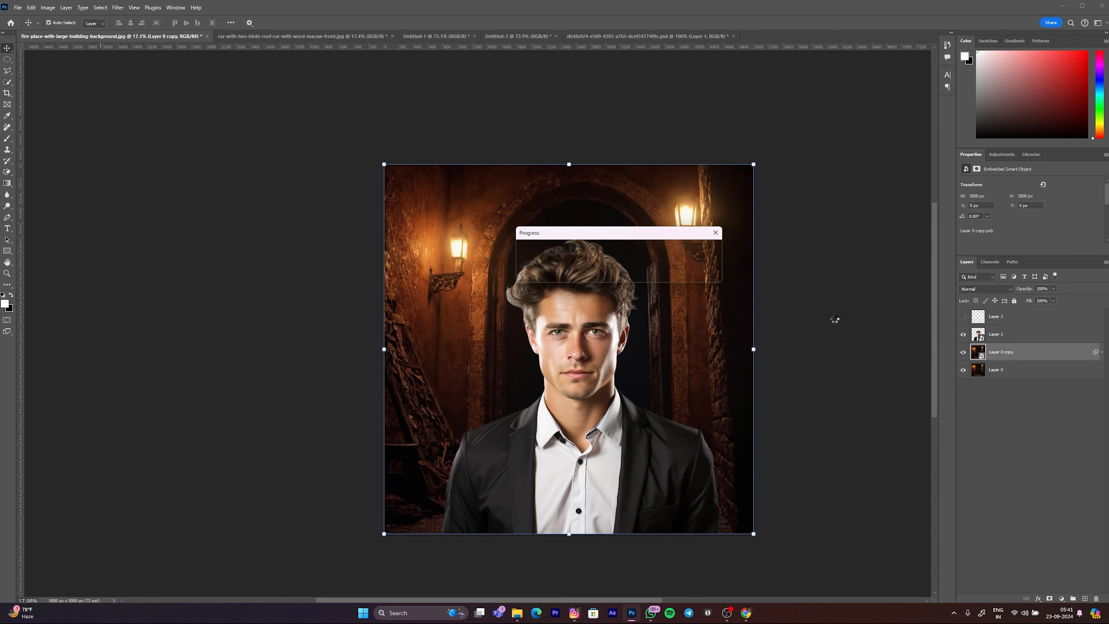
{"action": "left_click_drag", "start_coordinate": [535, 235], "coordinate": [526, 360]}
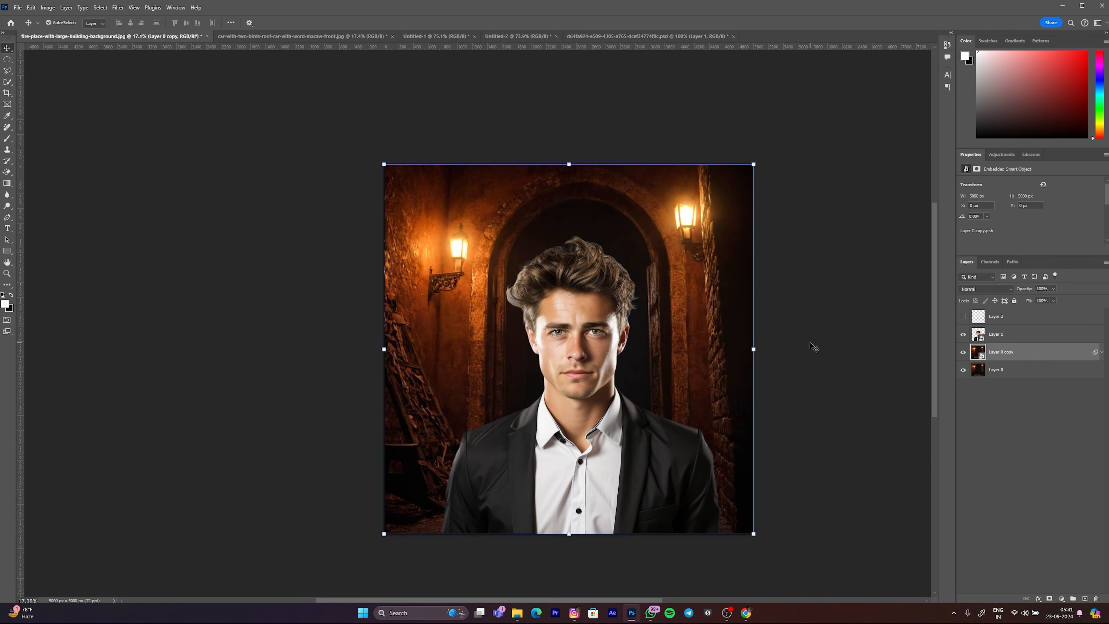
Step: Hide the man's layer and toggle Layer 0 copy to compare the background before and after grading, and show both layers again
{"action": "left_click", "coordinate": [964, 335]}
{"action": "left_click", "coordinate": [964, 352]}
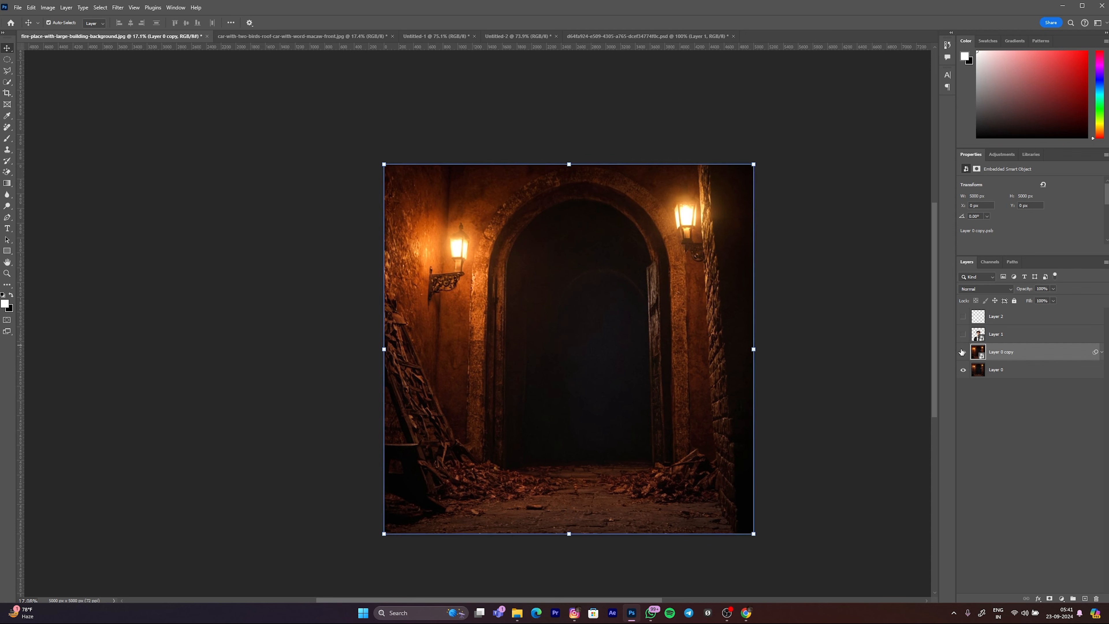
{"action": "left_click", "coordinate": [963, 352]}
{"action": "left_click", "coordinate": [963, 352]}
{"action": "left_click", "coordinate": [964, 352]}
{"action": "left_click", "coordinate": [964, 352]}
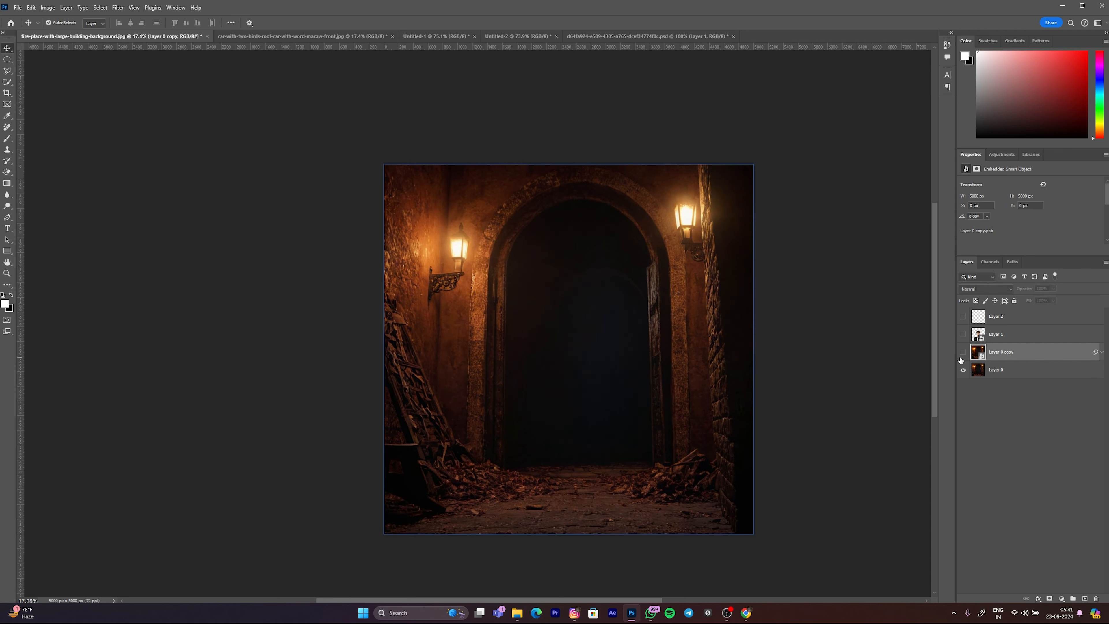
{"action": "left_click", "coordinate": [963, 352]}
{"action": "left_click", "coordinate": [964, 335]}
Step: Nudge the man's Layer 1 slightly to a Y position of about 938 px
{"action": "left_click_drag", "start_coordinate": [581, 345], "coordinate": [579, 349]}
{"action": "left_click", "coordinate": [902, 358]}
{"action": "key", "text": "ctrl+z"}
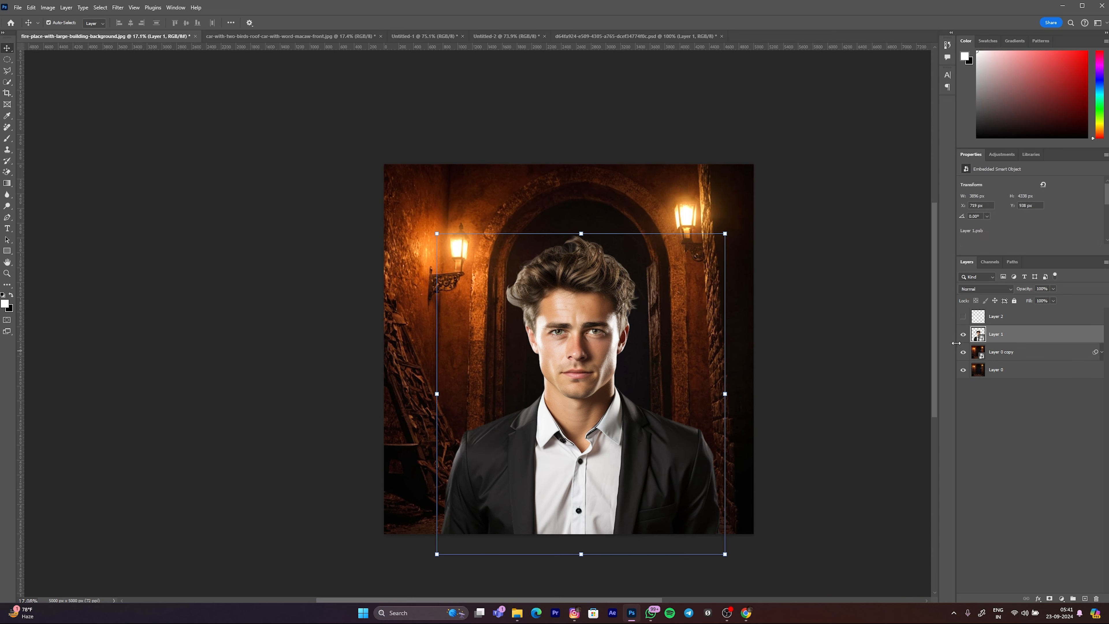
Step: Duplicate the man's Layer 1 and hide the original layer
{"action": "key", "text": "ctrl+j"}
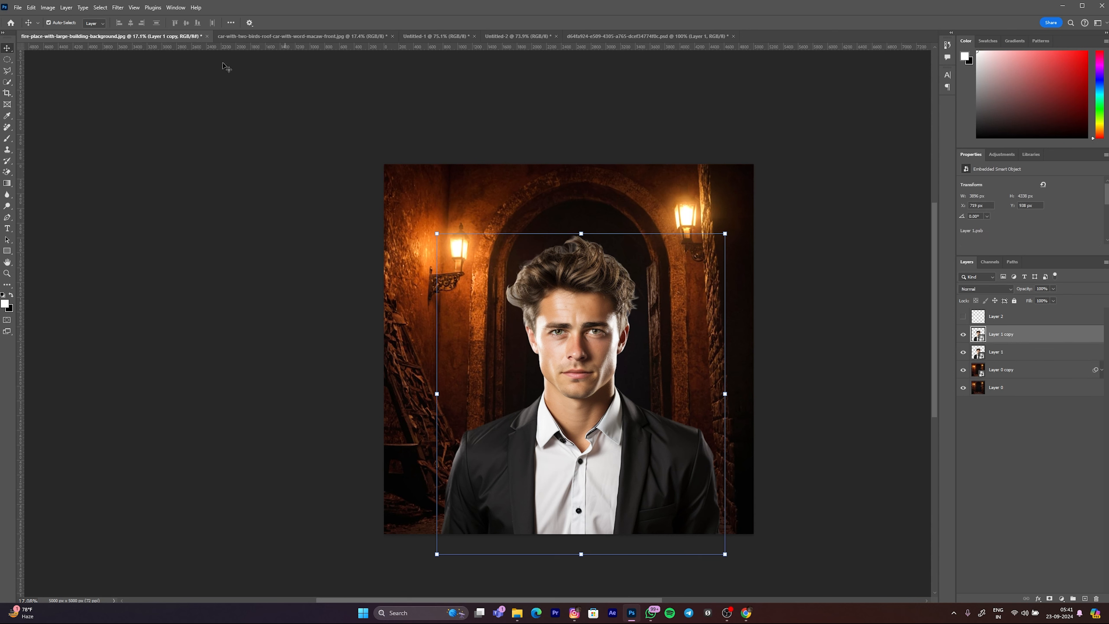
{"action": "left_click", "coordinate": [978, 350]}
{"action": "left_click", "coordinate": [963, 352]}
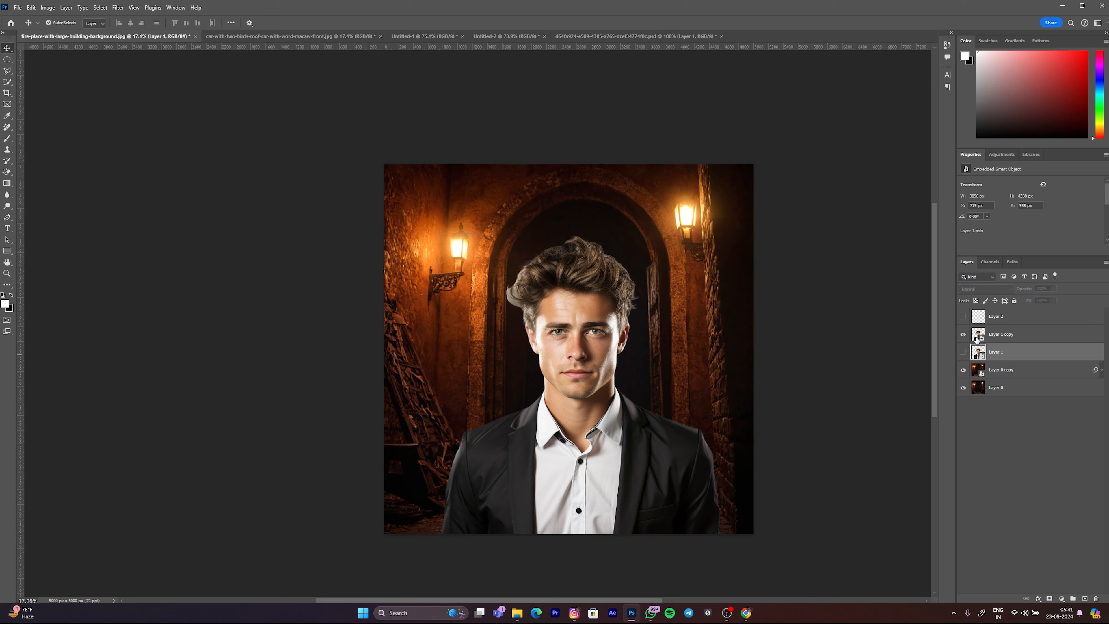
Step: Add a Levels adjustment layer above Layer 1 copy and clip it to the man
{"action": "left_click", "coordinate": [978, 335]}
{"action": "left_click", "coordinate": [1002, 154]}
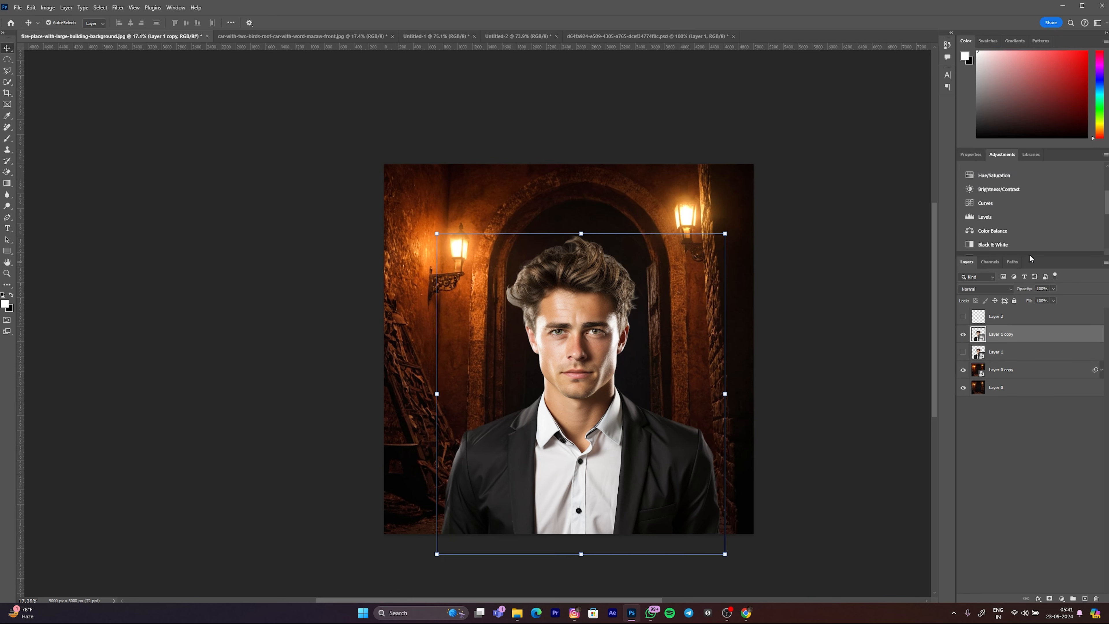
{"action": "left_click_drag", "start_coordinate": [1034, 258], "coordinate": [1035, 328]}
{"action": "left_click", "coordinate": [985, 217]}
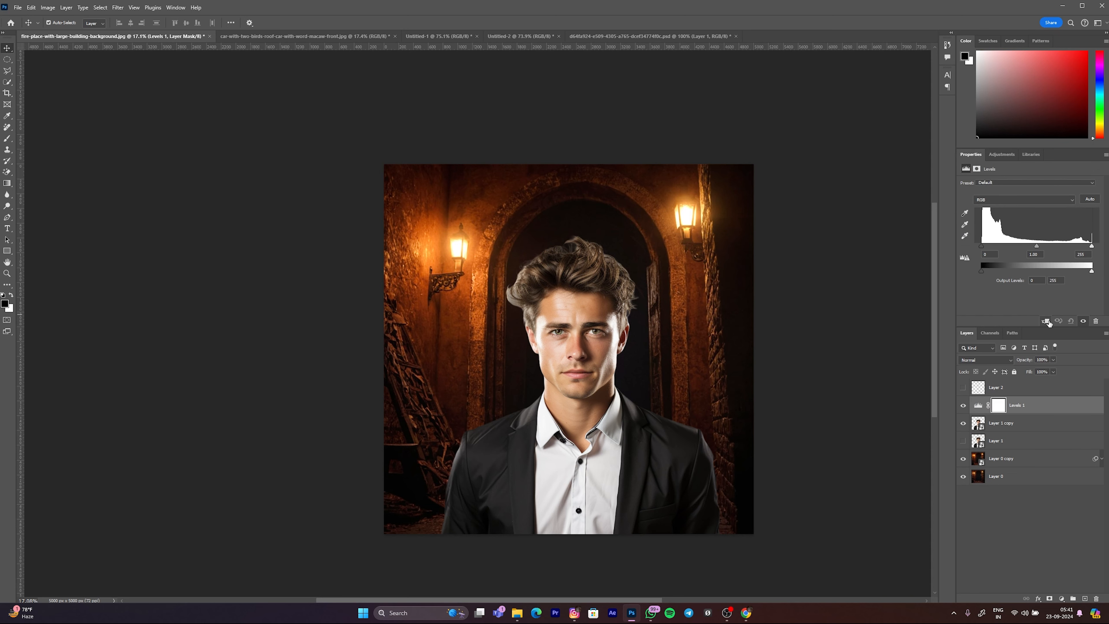
{"action": "left_click", "coordinate": [1046, 321]}
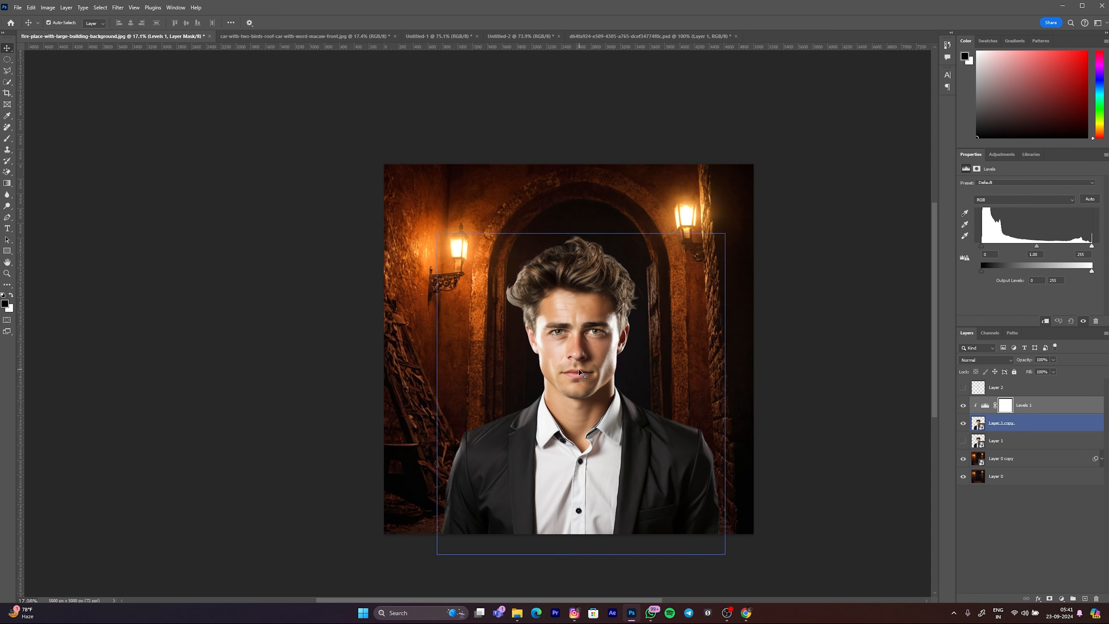
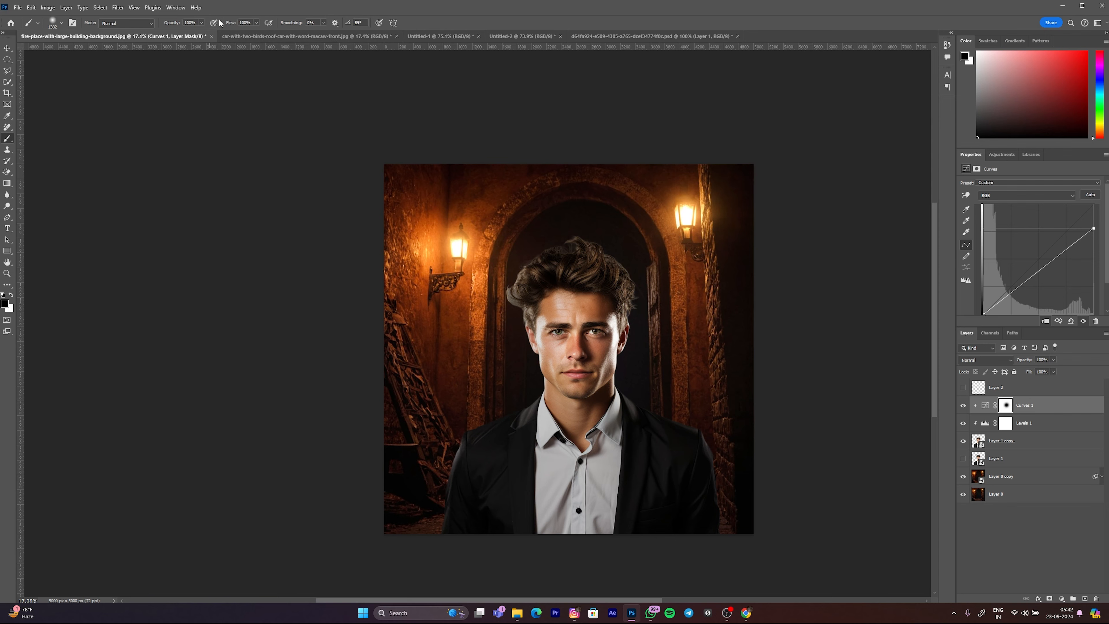
Step: Lower the brush flow to 44% and paint black on the Curves 1 mask over the man's face
{"action": "left_click_drag", "start_coordinate": [194, 35], "coordinate": [196, 35]}
{"action": "scroll", "coordinate": [525, 291], "scroll_direction": "up", "scroll_amount": 10}
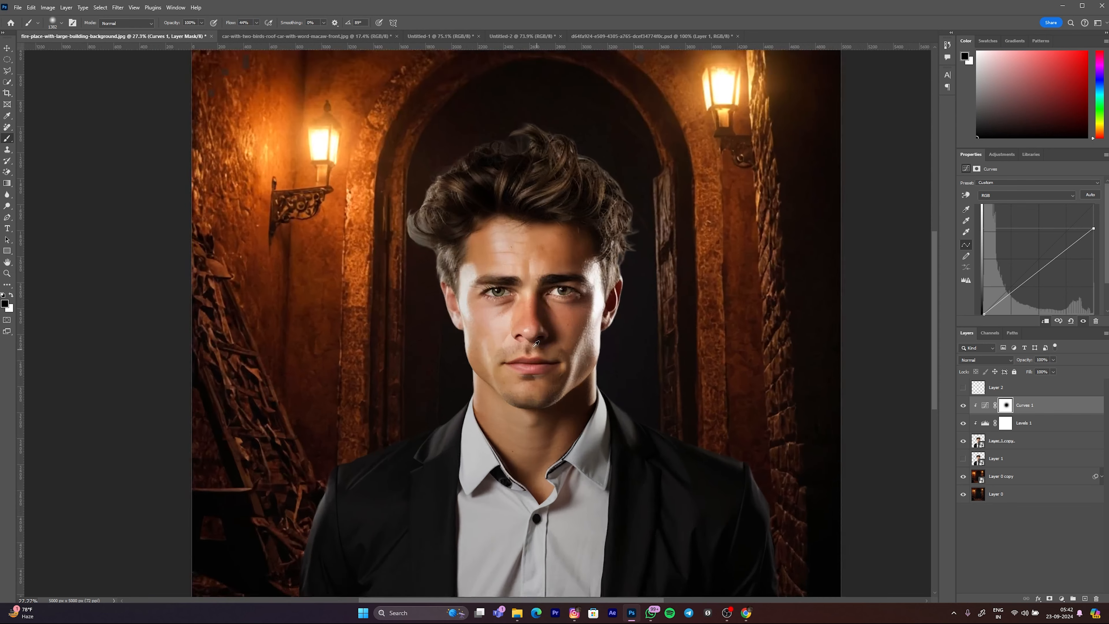
{"action": "left_click_drag", "start_coordinate": [546, 303], "coordinate": [535, 307]}
{"action": "left_click_drag", "start_coordinate": [599, 366], "coordinate": [624, 345]}
{"action": "left_click_drag", "start_coordinate": [621, 308], "coordinate": [617, 282]}
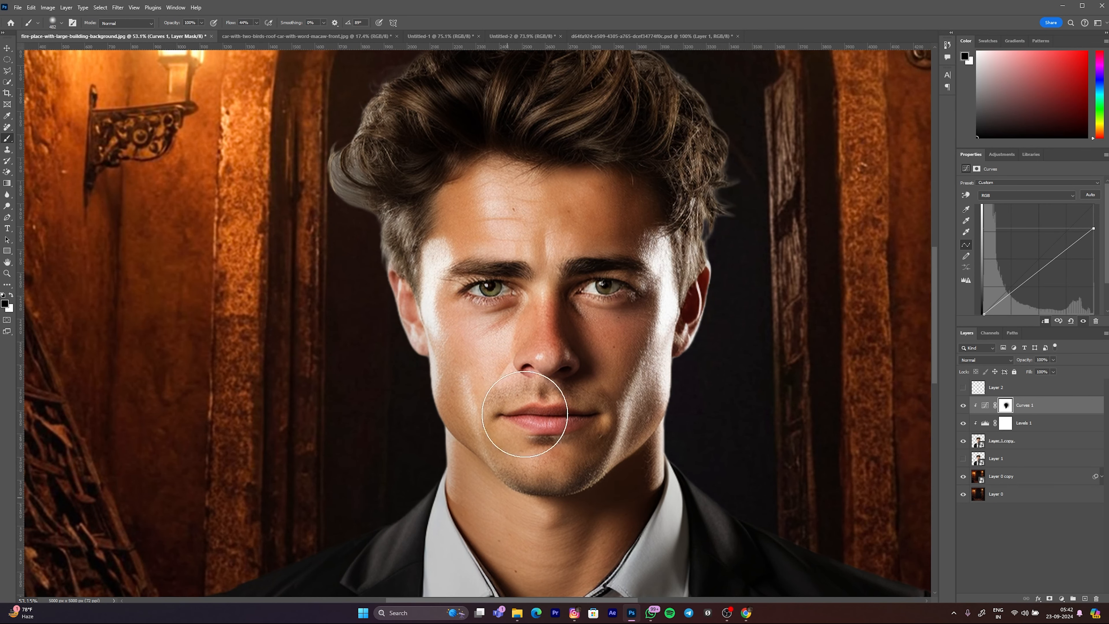
Step: Paint black with a larger soft brush on the Curves 1 mask across the man's neck and shoulders
{"action": "key", "text": "ctrl+0"}
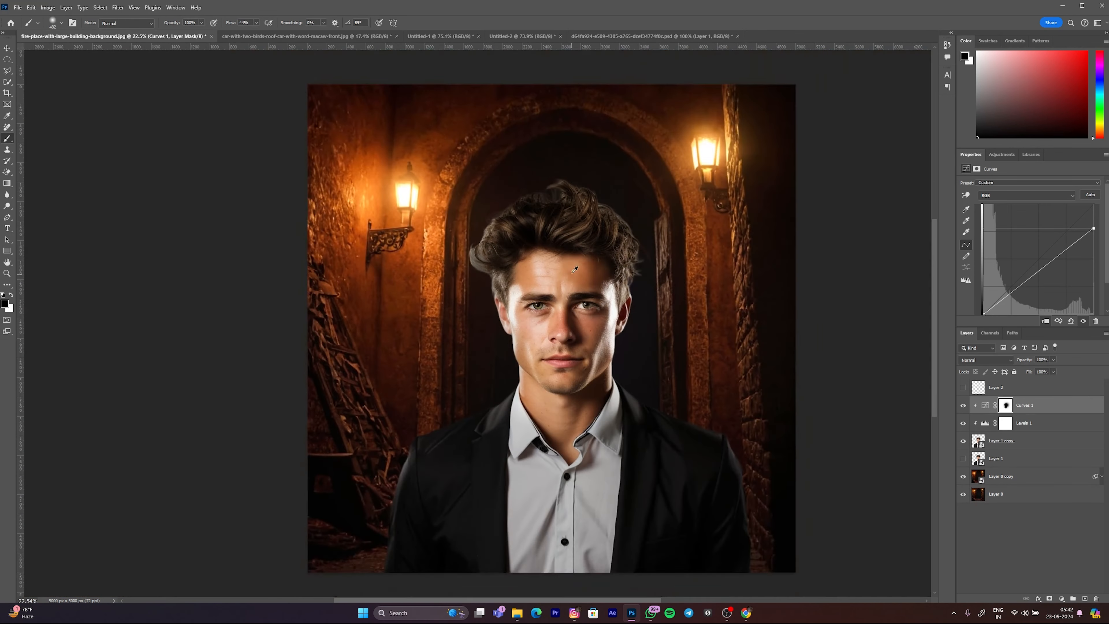
{"action": "left_click_drag", "start_coordinate": [572, 273], "coordinate": [578, 273]}
{"action": "left_click_drag", "start_coordinate": [650, 481], "coordinate": [663, 481]}
{"action": "mouse_move", "coordinate": [644, 382]}
{"action": "left_mouse_down"}
{"action": "mouse_move", "coordinate": [786, 446]}
{"action": "mouse_move", "coordinate": [787, 394]}
{"action": "mouse_move", "coordinate": [723, 403]}
{"action": "mouse_move", "coordinate": [989, 466]}
{"action": "left_mouse_up"}
{"action": "left_click_drag", "start_coordinate": [510, 439], "coordinate": [507, 439]}
{"action": "left_click_drag", "start_coordinate": [507, 439], "coordinate": [495, 359]}
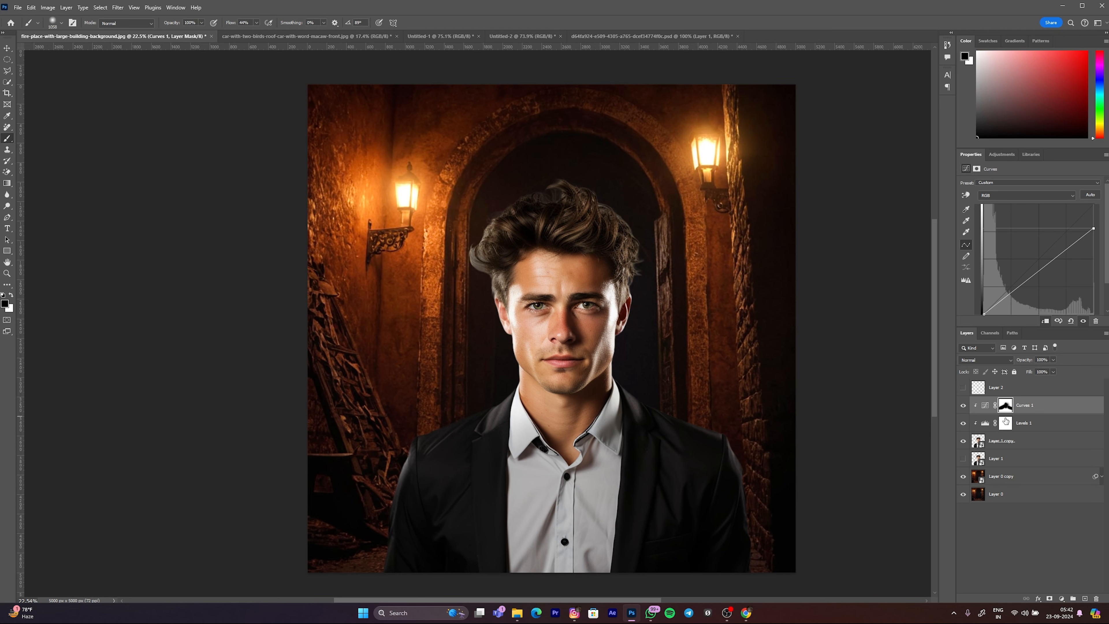
Step: Toggle the Curves 1 layer's visibility to compare the man's lighting with and without it
{"action": "left_click", "coordinate": [965, 407]}
{"action": "left_click", "coordinate": [965, 406]}
{"action": "left_click", "coordinate": [965, 407]}
{"action": "scroll", "coordinate": [634, 295], "scroll_direction": "down", "scroll_amount": 1}
{"action": "left_click_drag", "start_coordinate": [581, 292], "coordinate": [573, 297]}
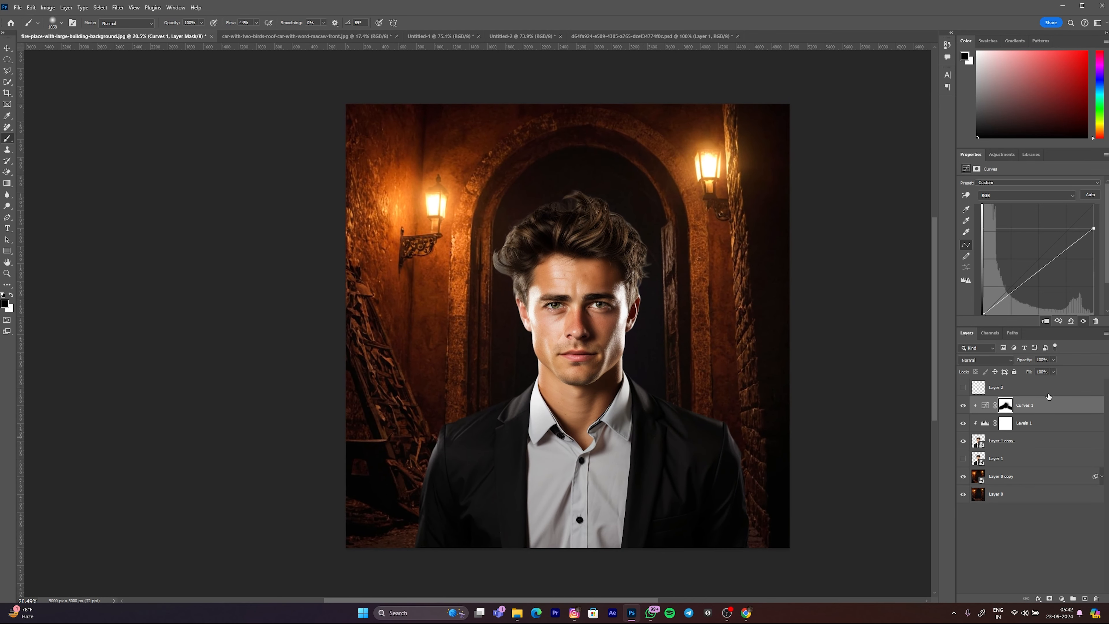
Step: Open Layer 1 copy in the Camera Raw Filter and set Contrast +21, Highlights -11, Shadows -8 and Whites +10
{"action": "left_click", "coordinate": [979, 442]}
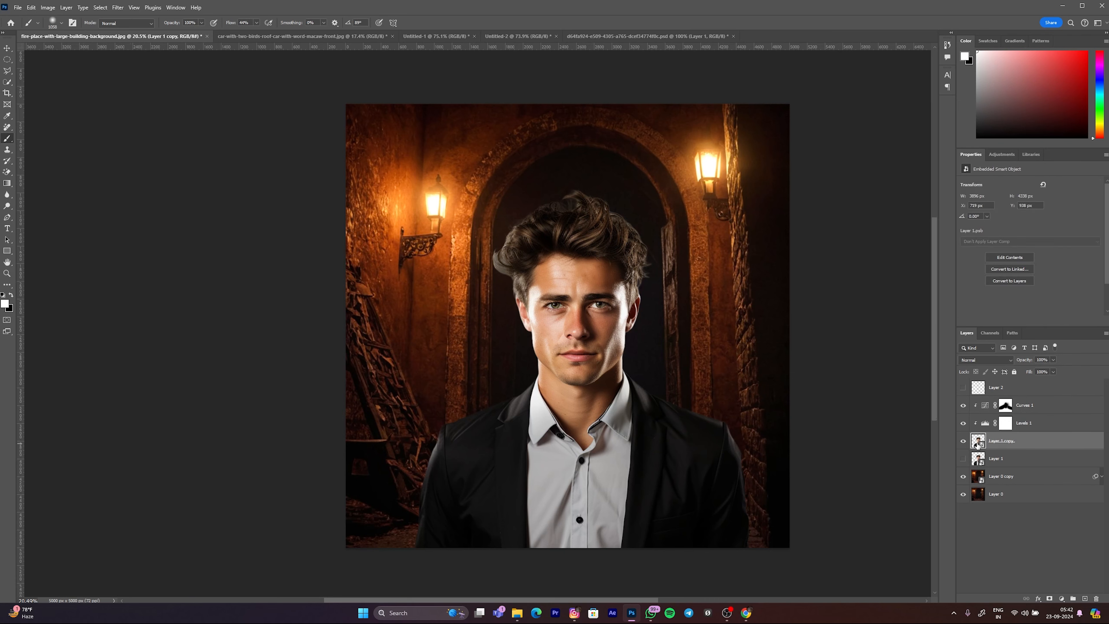
{"action": "left_click", "coordinate": [119, 6]}
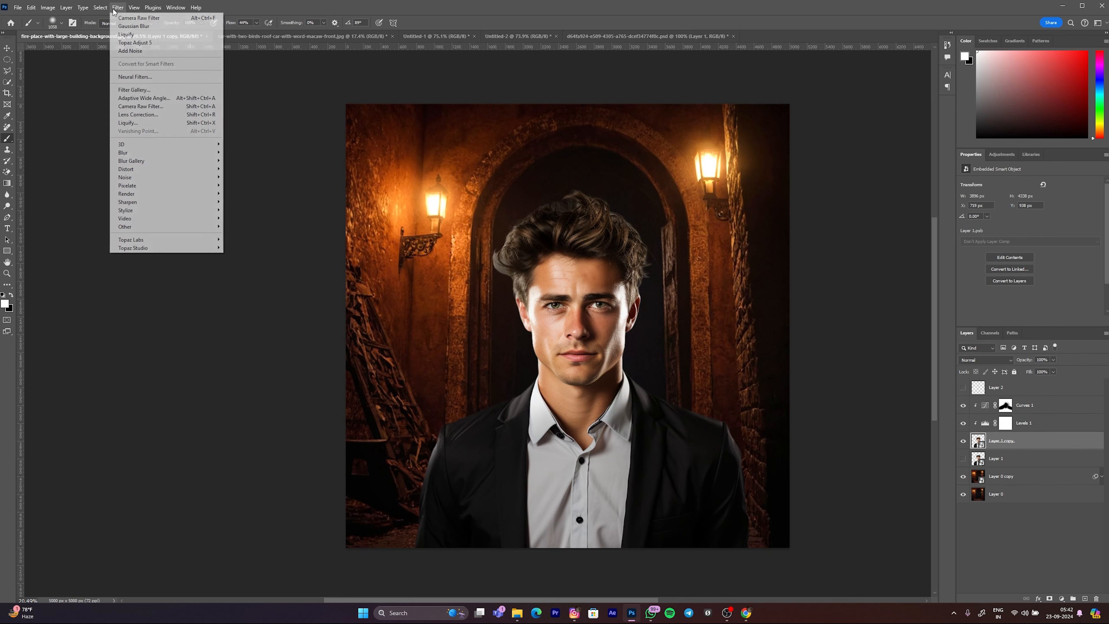
{"action": "left_click", "coordinate": [166, 104]}
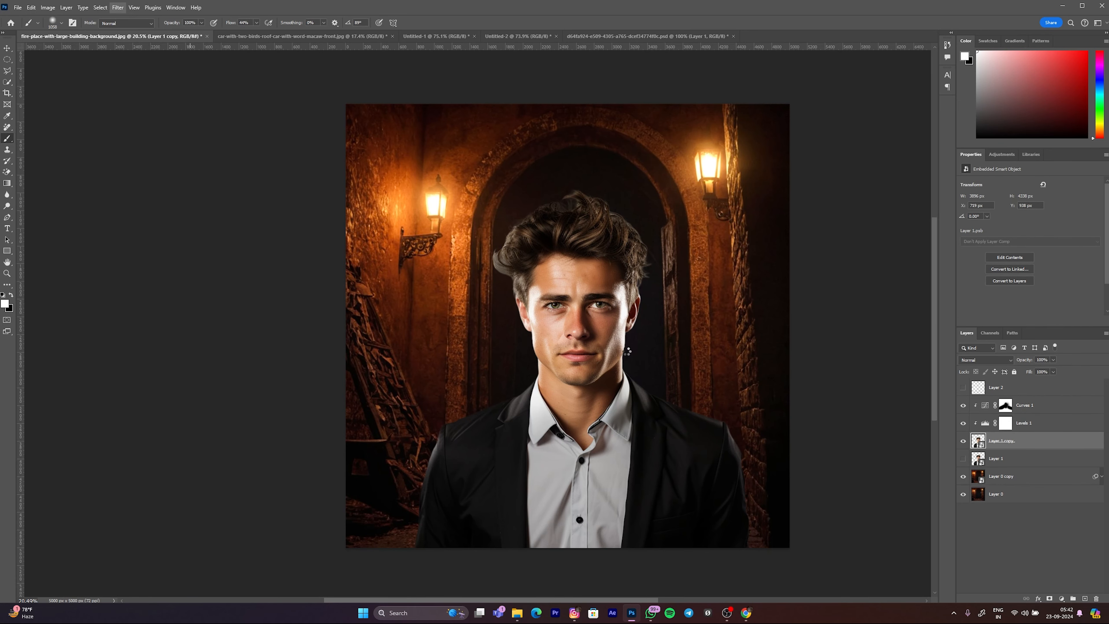
{"action": "left_click_drag", "start_coordinate": [402, 311], "coordinate": [417, 341]}
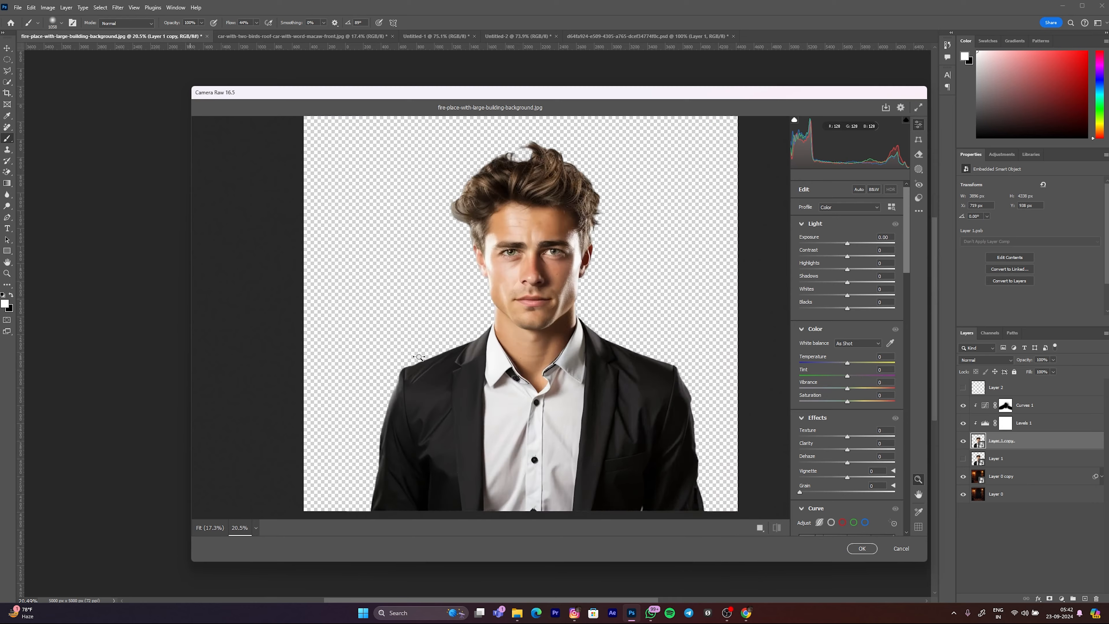
{"action": "left_click_drag", "start_coordinate": [494, 291], "coordinate": [459, 302]}
{"action": "left_click_drag", "start_coordinate": [463, 229], "coordinate": [484, 233]}
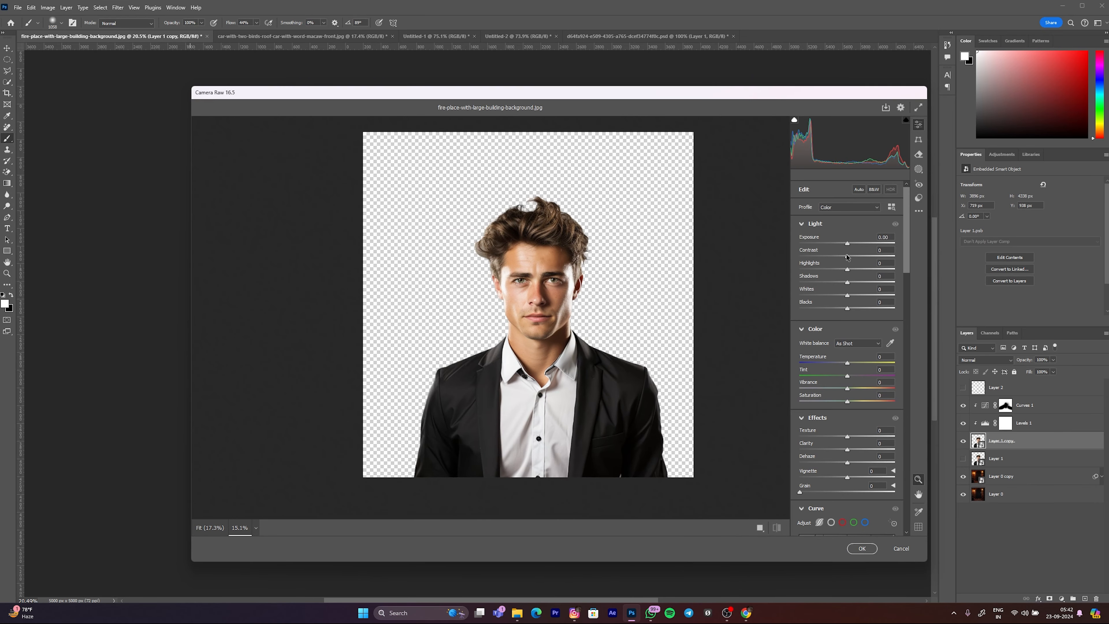
{"action": "left_click_drag", "start_coordinate": [847, 257], "coordinate": [858, 258]}
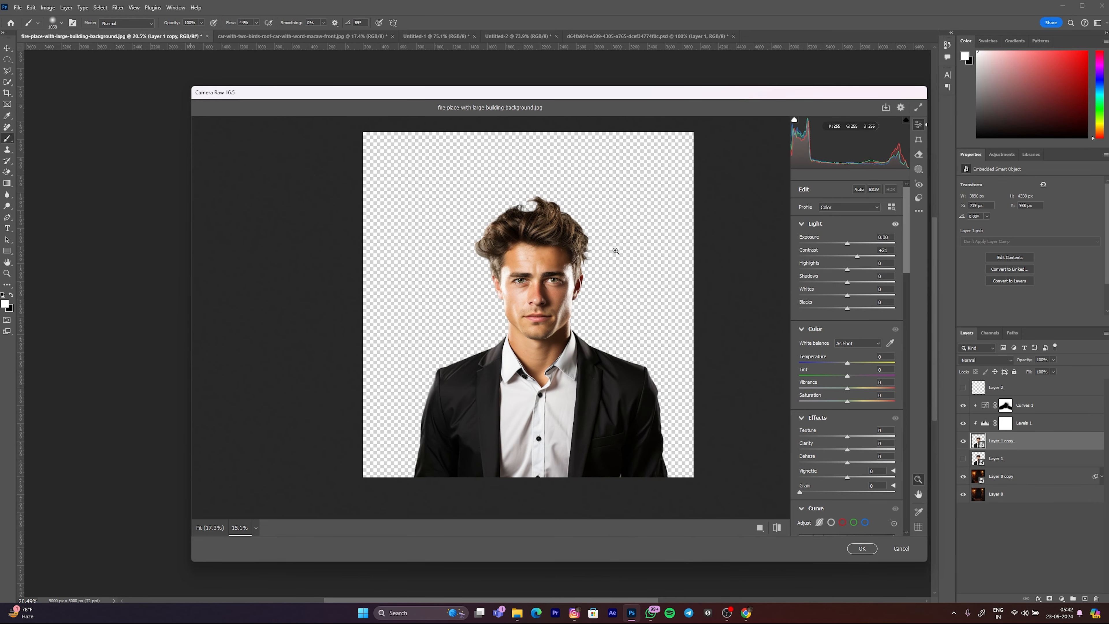
{"action": "left_click_drag", "start_coordinate": [616, 251], "coordinate": [611, 257]}
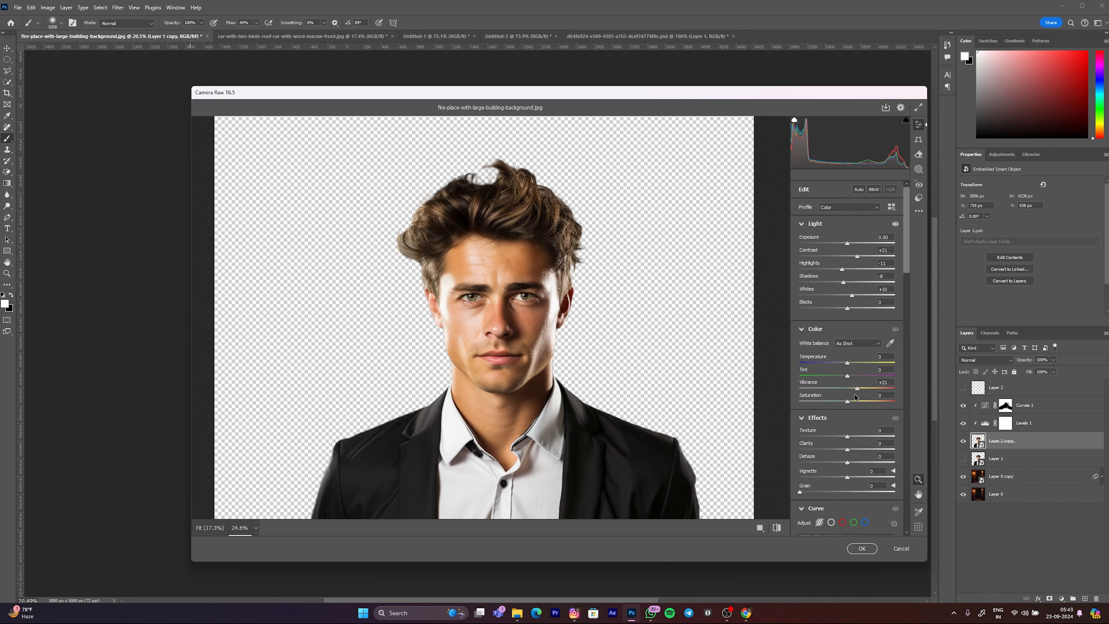
Step: Set Vibrance +18, Texture +12, Clarity +10, Dehaze +8, Vignette -16 and Grain 2 for the man
{"action": "left_click_drag", "start_coordinate": [476, 385], "coordinate": [612, 345]}
{"action": "scroll", "coordinate": [854, 361], "scroll_direction": "down", "scroll_amount": 3}
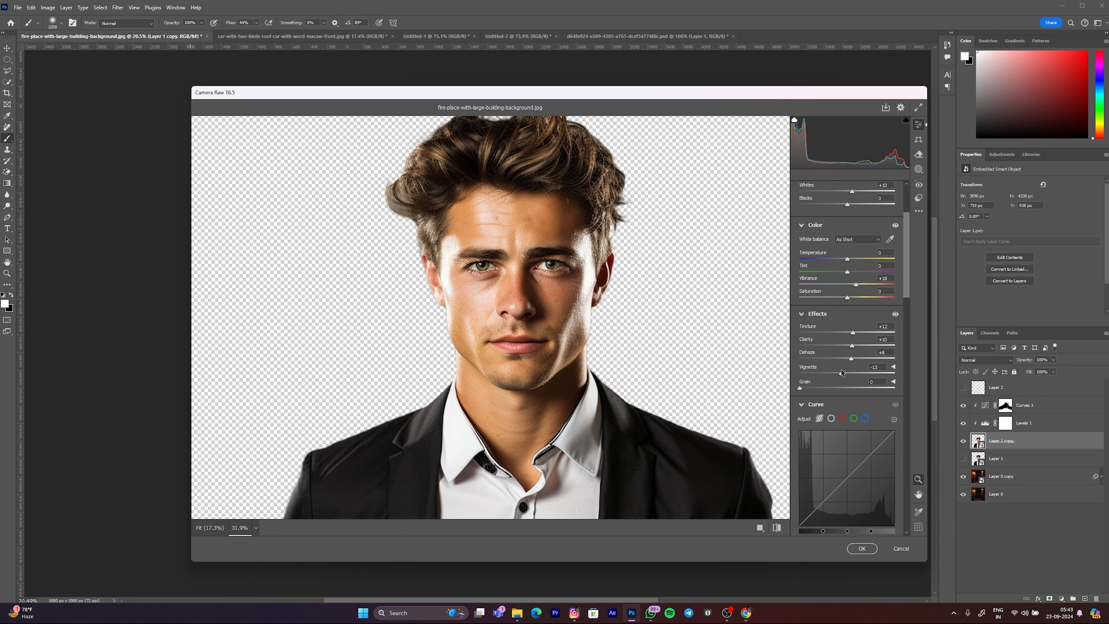
{"action": "mouse_move", "coordinate": [847, 373]}
{"action": "left_mouse_down"}
{"action": "mouse_move", "coordinate": [859, 373]}
{"action": "mouse_move", "coordinate": [829, 373]}
{"action": "left_mouse_up"}
{"action": "left_click_drag", "start_coordinate": [681, 349], "coordinate": [601, 354]}
{"action": "scroll", "coordinate": [602, 355], "scroll_direction": "down", "scroll_amount": 5}
{"action": "scroll", "coordinate": [611, 334], "scroll_direction": "up", "scroll_amount": 5}
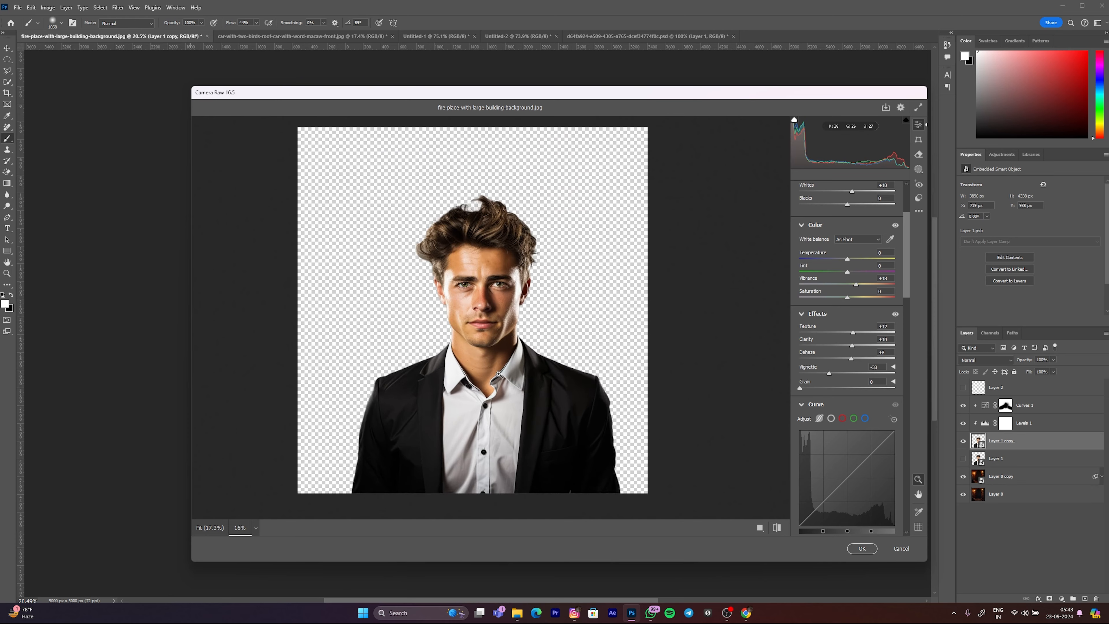
{"action": "left_click_drag", "start_coordinate": [640, 427], "coordinate": [663, 429]}
{"action": "left_click_drag", "start_coordinate": [390, 396], "coordinate": [317, 418]}
{"action": "mouse_move", "coordinate": [830, 374]}
{"action": "left_mouse_down"}
{"action": "mouse_move", "coordinate": [954, 380]}
{"action": "mouse_move", "coordinate": [818, 381]}
{"action": "mouse_move", "coordinate": [840, 374]}
{"action": "left_mouse_up"}
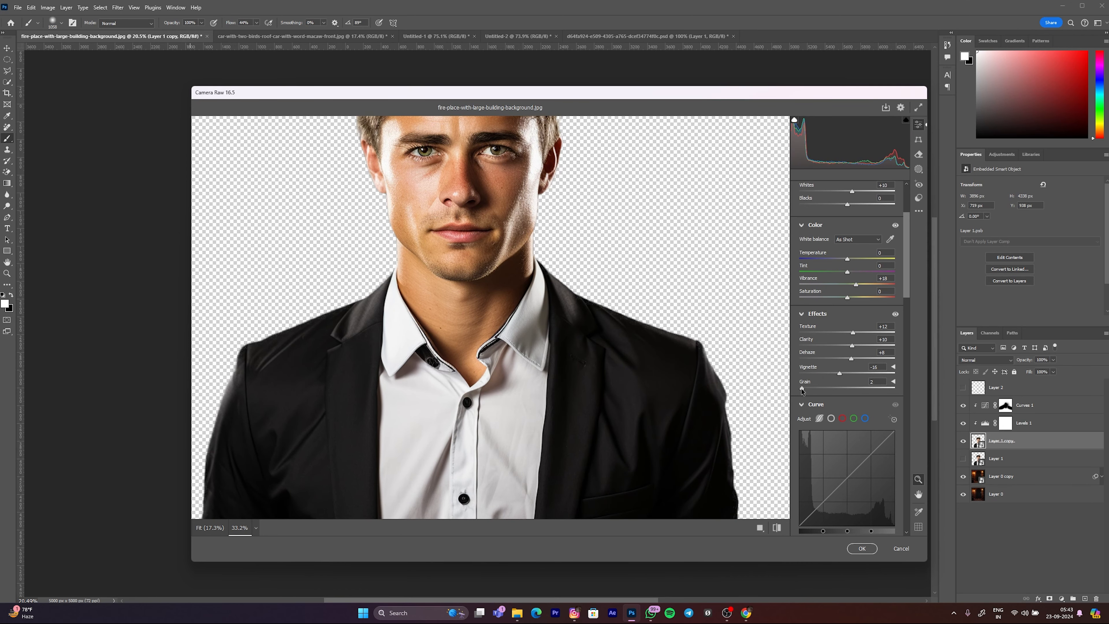
{"action": "scroll", "coordinate": [852, 382], "scroll_direction": "down", "scroll_amount": 2}
{"action": "scroll", "coordinate": [584, 327], "scroll_direction": "down", "scroll_amount": 3}
{"action": "scroll", "coordinate": [581, 327], "scroll_direction": "up", "scroll_amount": 2}
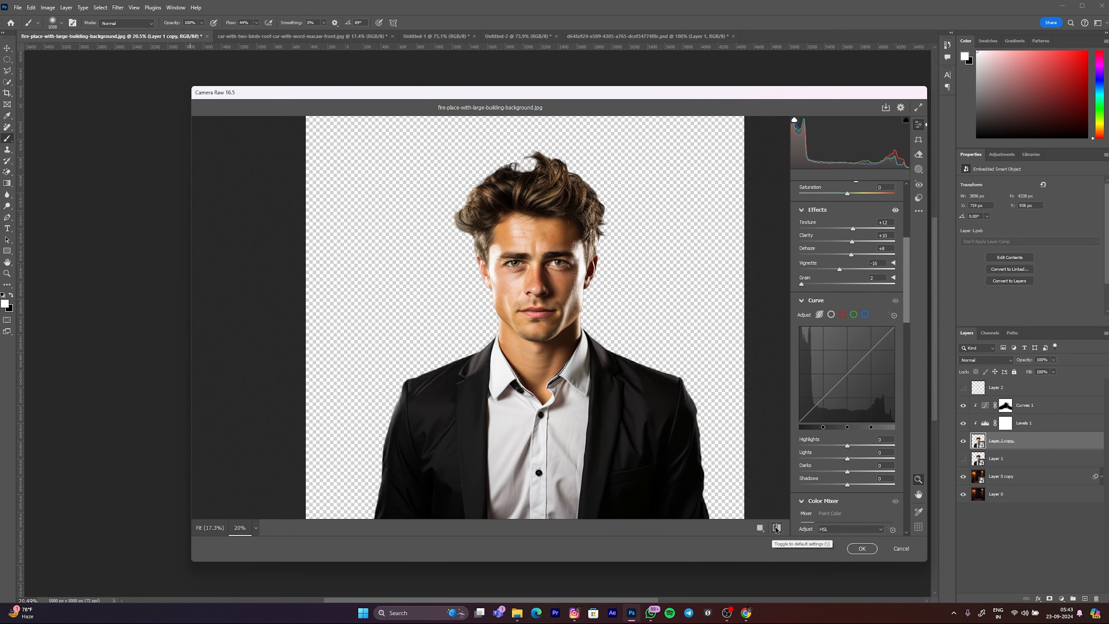
Step: Compare the man's before and after versions side by side and apply the Camera Raw Filter
{"action": "left_click", "coordinate": [760, 528]}
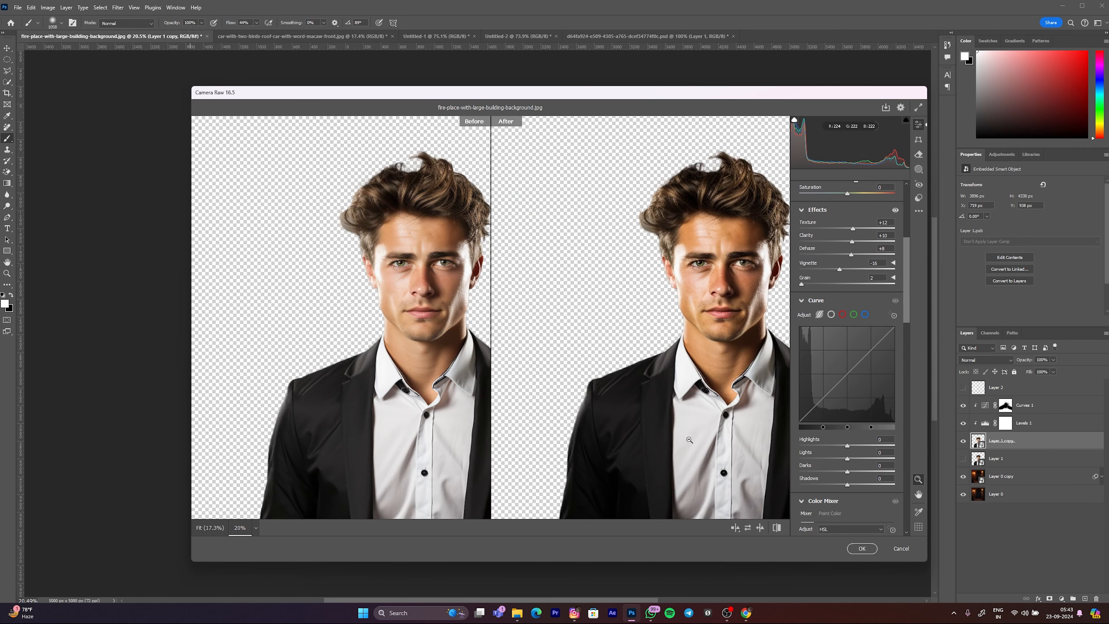
{"action": "scroll", "coordinate": [653, 383], "scroll_direction": "up", "scroll_amount": 5}
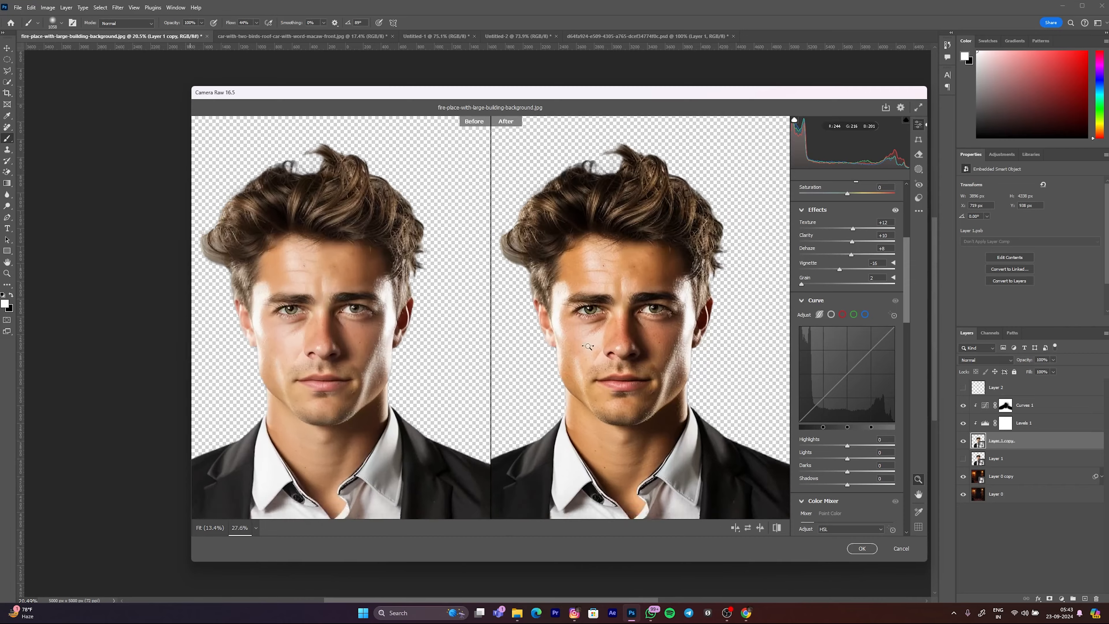
{"action": "scroll", "coordinate": [653, 383], "scroll_direction": "down", "scroll_amount": 4}
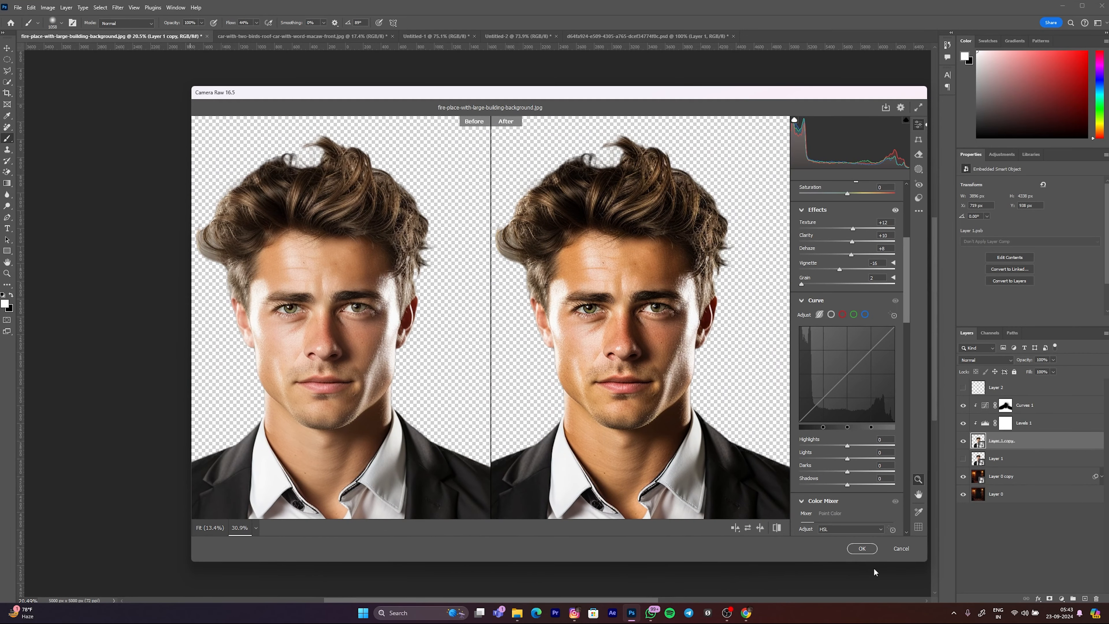
{"action": "left_click", "coordinate": [852, 551]}
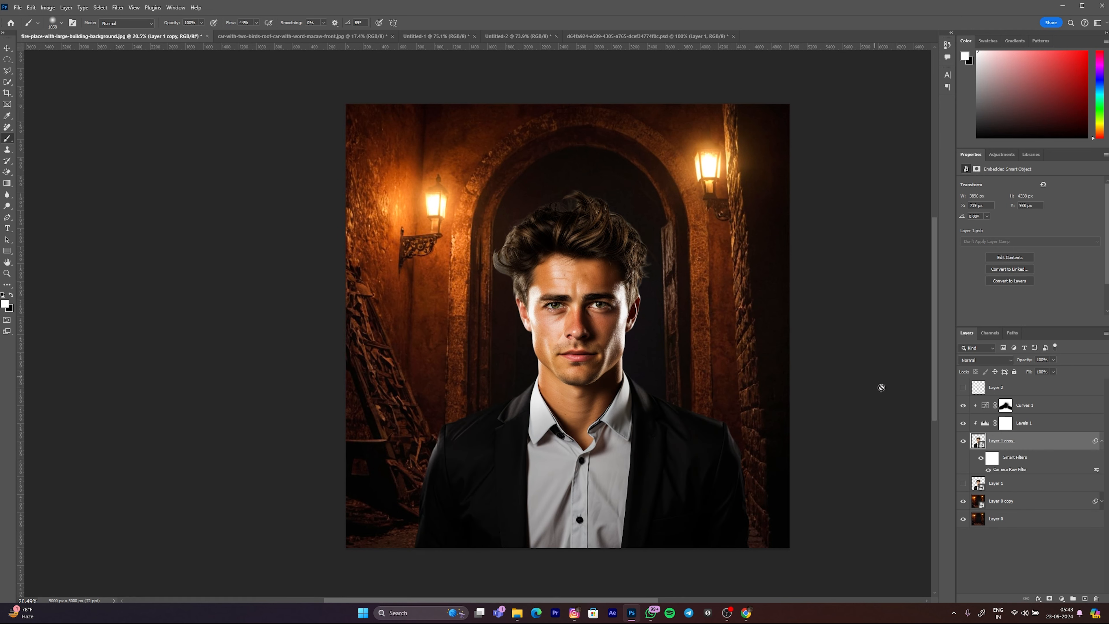
Step: Try painting a soft orange glow sampled from the lamp over the man on a new layer above Curves 1
{"action": "left_click", "coordinate": [1013, 408]}
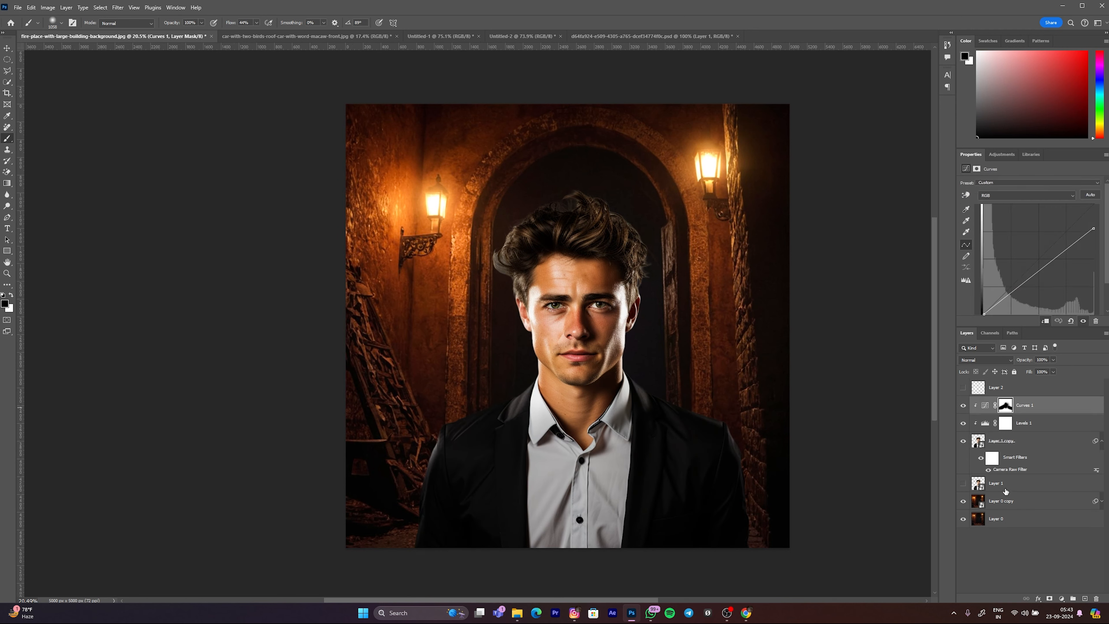
{"action": "left_click", "coordinate": [1084, 598]}
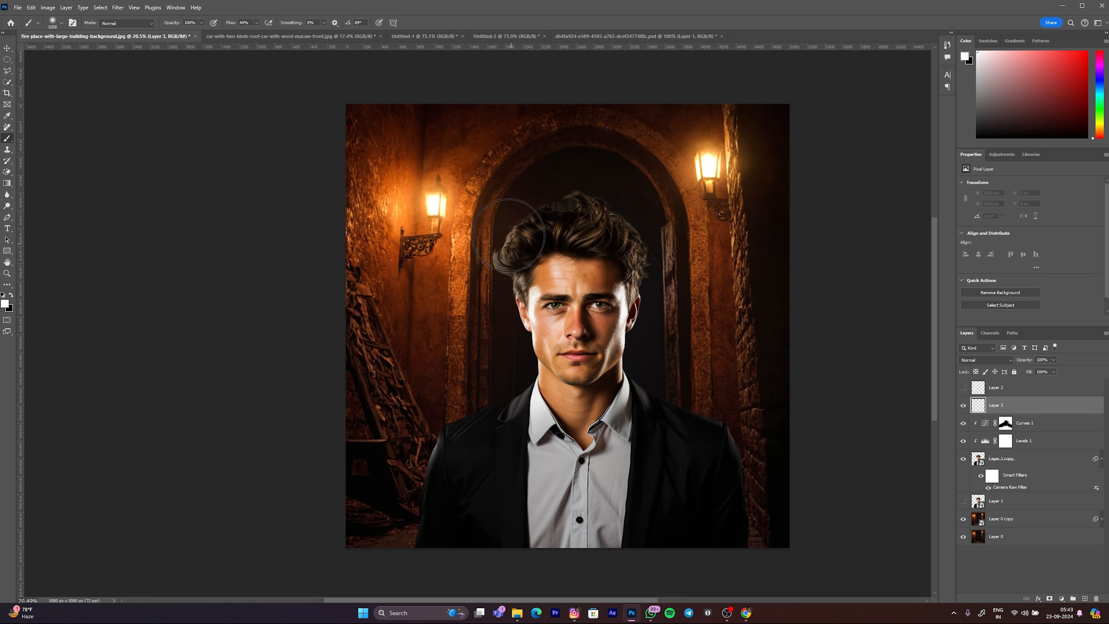
{"action": "left_click", "coordinate": [401, 204], "text": "alt"}
{"action": "left_click_drag", "start_coordinate": [398, 207], "coordinate": [407, 207], "text": "alt"}
{"action": "right_click", "coordinate": [513, 259], "text": "alt"}
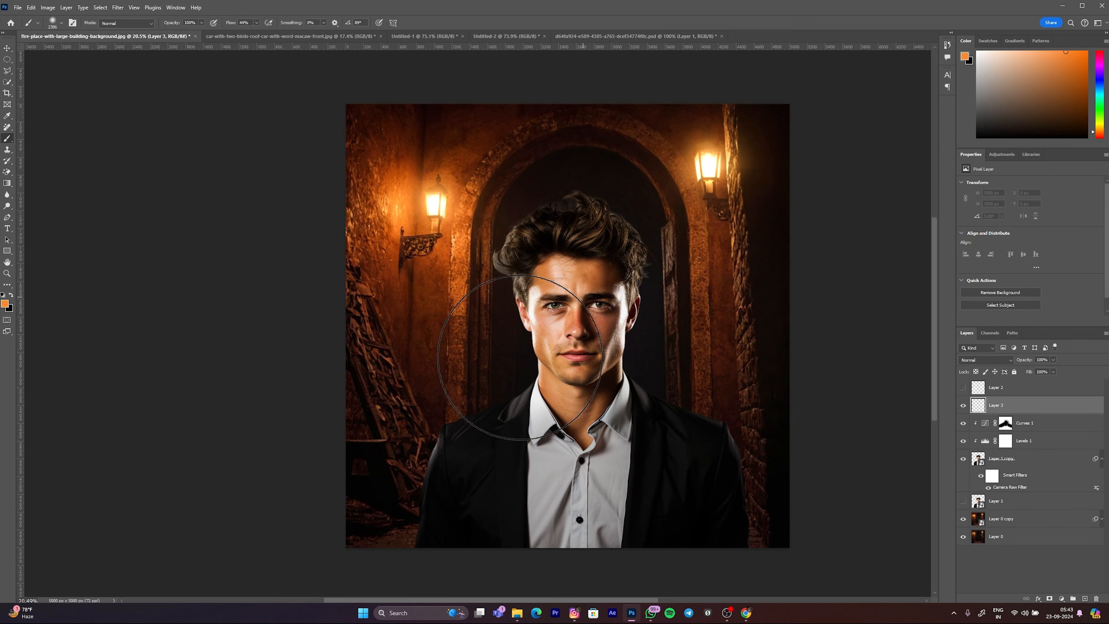
{"action": "left_click_drag", "start_coordinate": [563, 311], "coordinate": [506, 341]}
Step: Try blending the orange glow with Linear Dodge (Add) and masking it by painting black on a new layer mask
{"action": "left_click", "coordinate": [977, 361]}
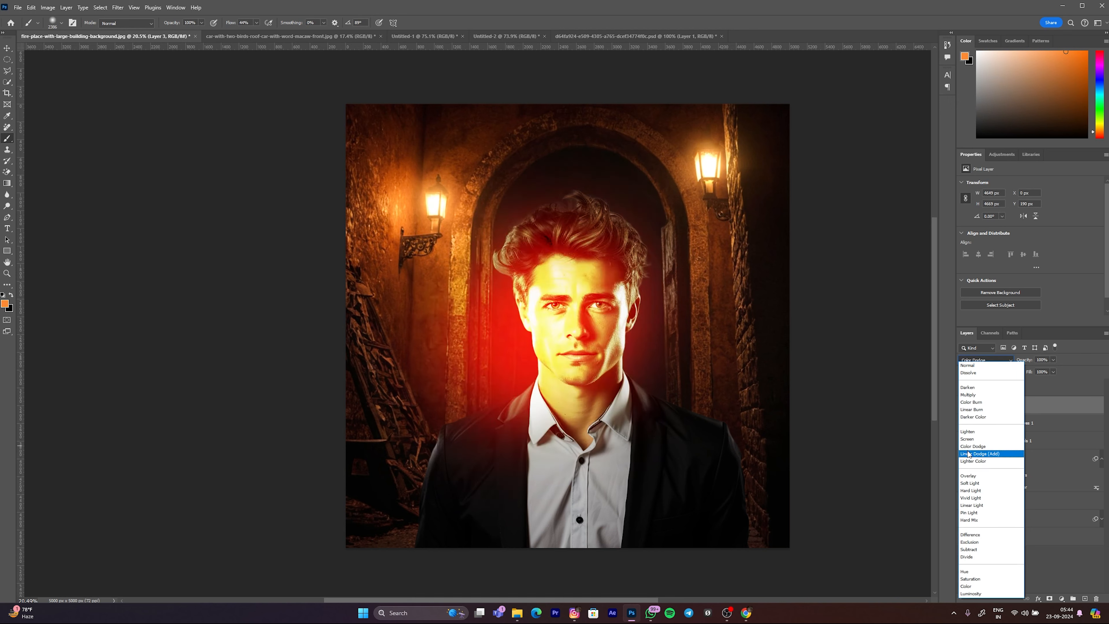
{"action": "left_click", "coordinate": [970, 456]}
{"action": "left_click", "coordinate": [1051, 599]}
{"action": "key", "text": "d"}
{"action": "key", "text": "x"}
{"action": "mouse_move", "coordinate": [648, 228]}
{"action": "left_mouse_down"}
{"action": "mouse_move", "coordinate": [631, 408]}
{"action": "mouse_move", "coordinate": [656, 426]}
{"action": "mouse_move", "coordinate": [532, 279]}
{"action": "mouse_move", "coordinate": [395, 464]}
{"action": "left_mouse_up"}
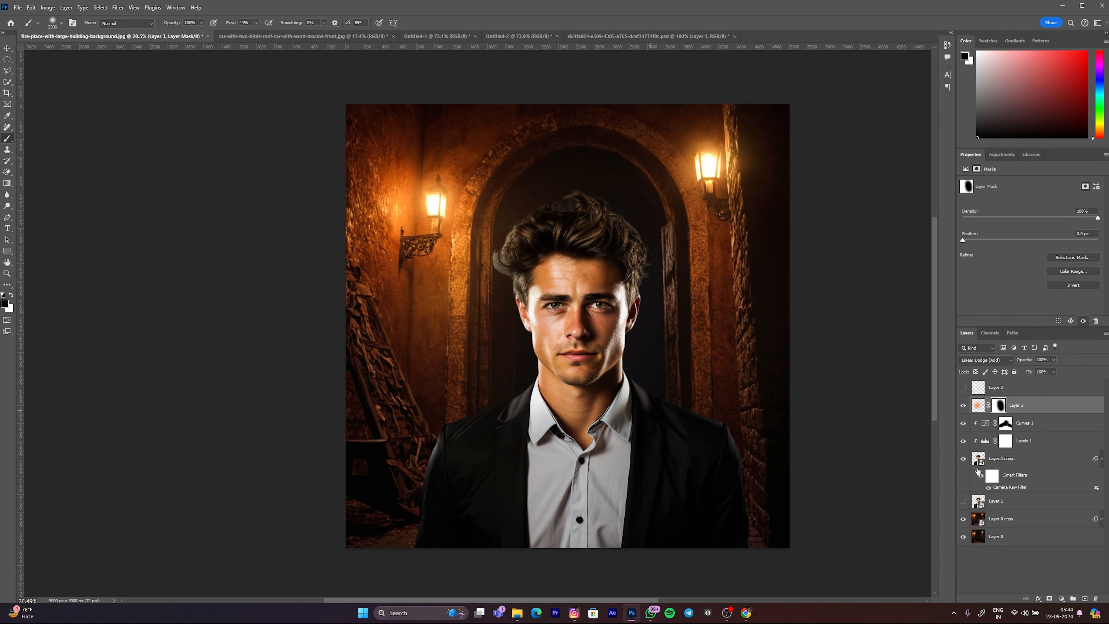
Step: Hide the orange glow on Layer 3 and delete that layer
{"action": "left_click", "coordinate": [962, 406]}
{"action": "left_click", "coordinate": [1032, 406]}
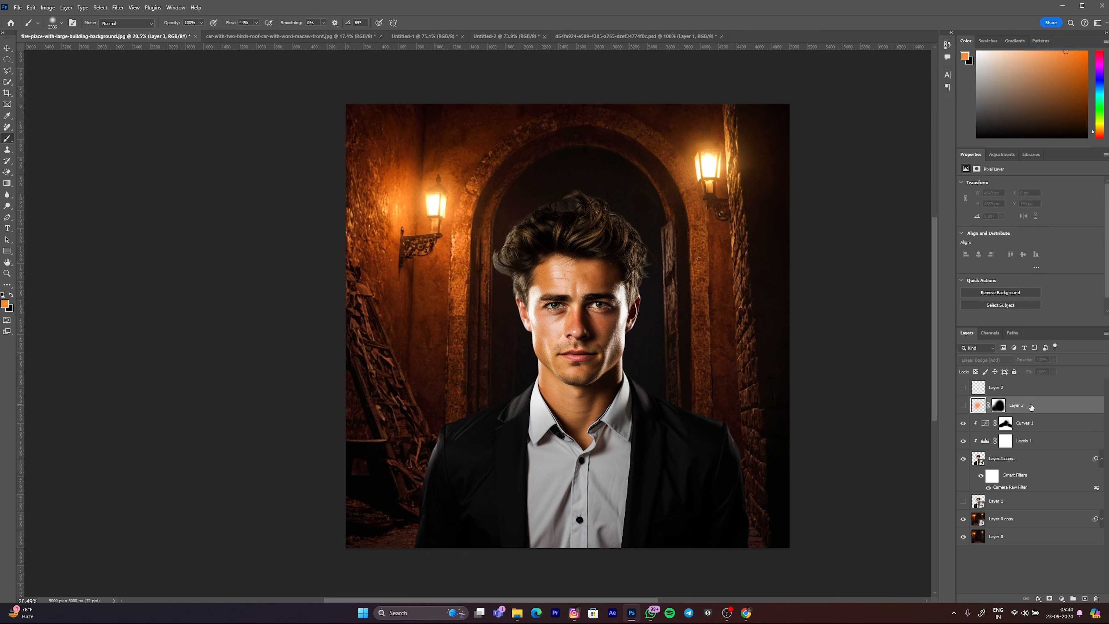
{"action": "key", "text": "Delete"}
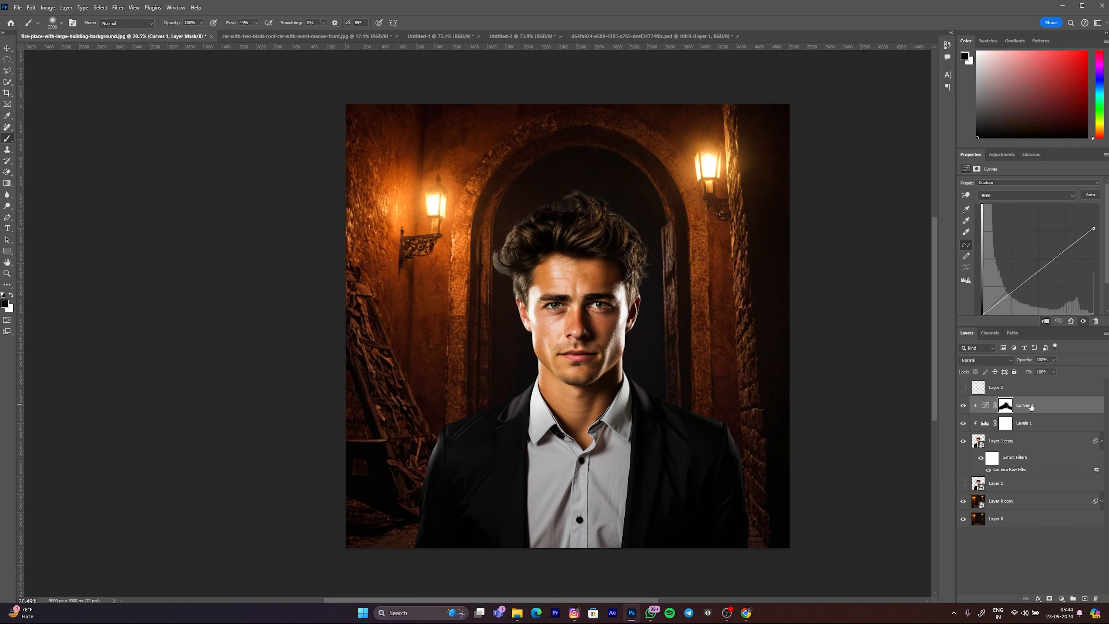
Step: Add a Solid Color fill layer above Curves 1 in a saturated orange of about #fd5f00
{"action": "left_click", "coordinate": [1062, 599]}
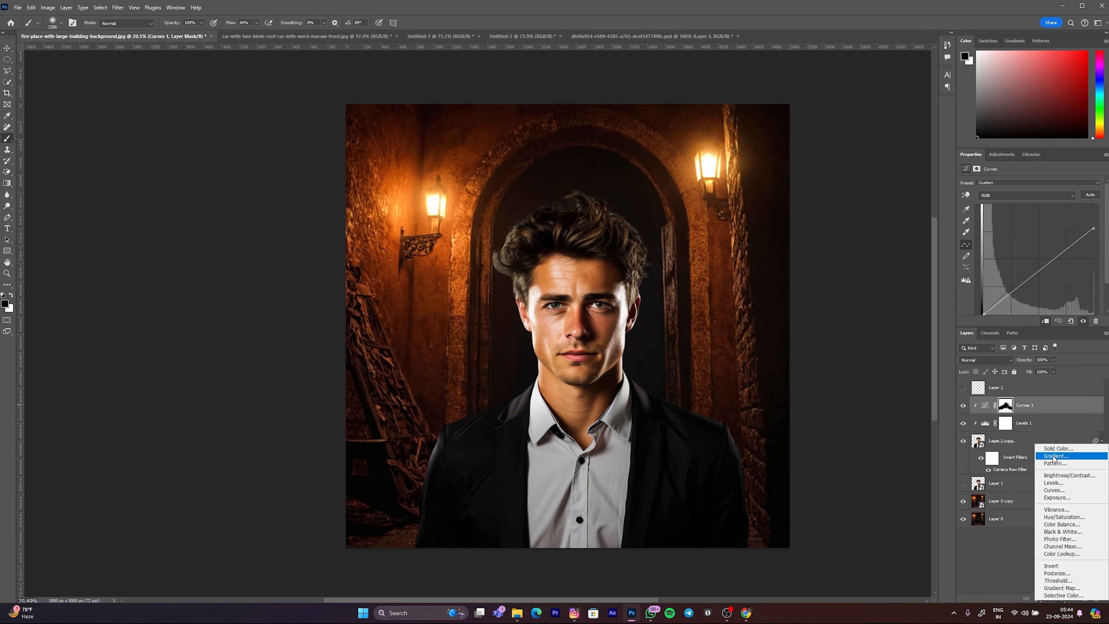
{"action": "left_click", "coordinate": [1059, 448]}
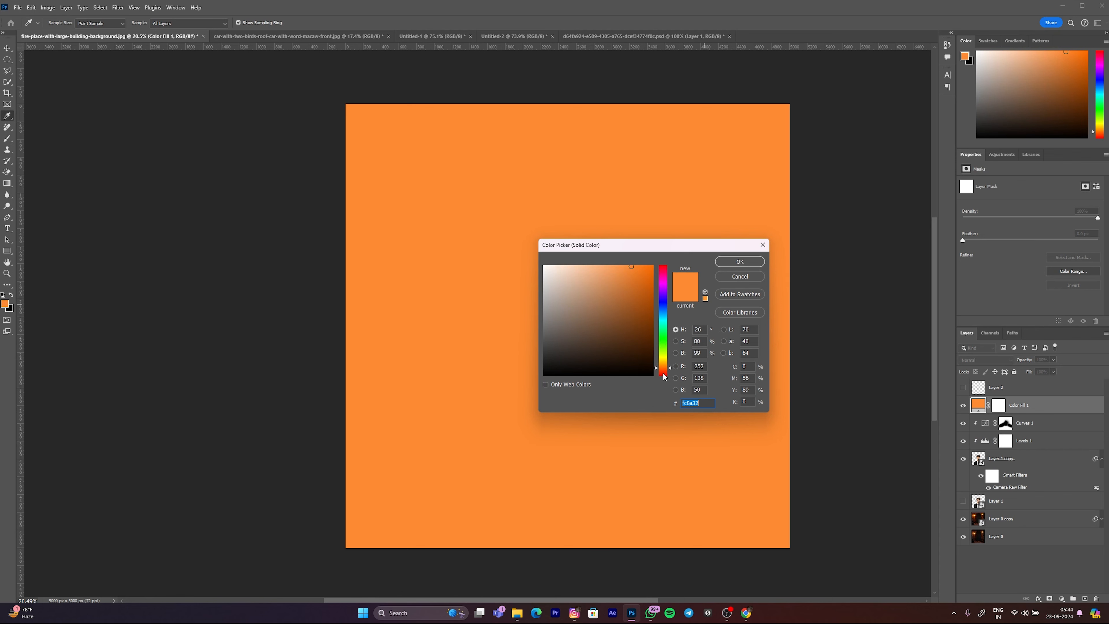
{"action": "left_click_drag", "start_coordinate": [661, 369], "coordinate": [666, 371]}
{"action": "left_click", "coordinate": [647, 272]}
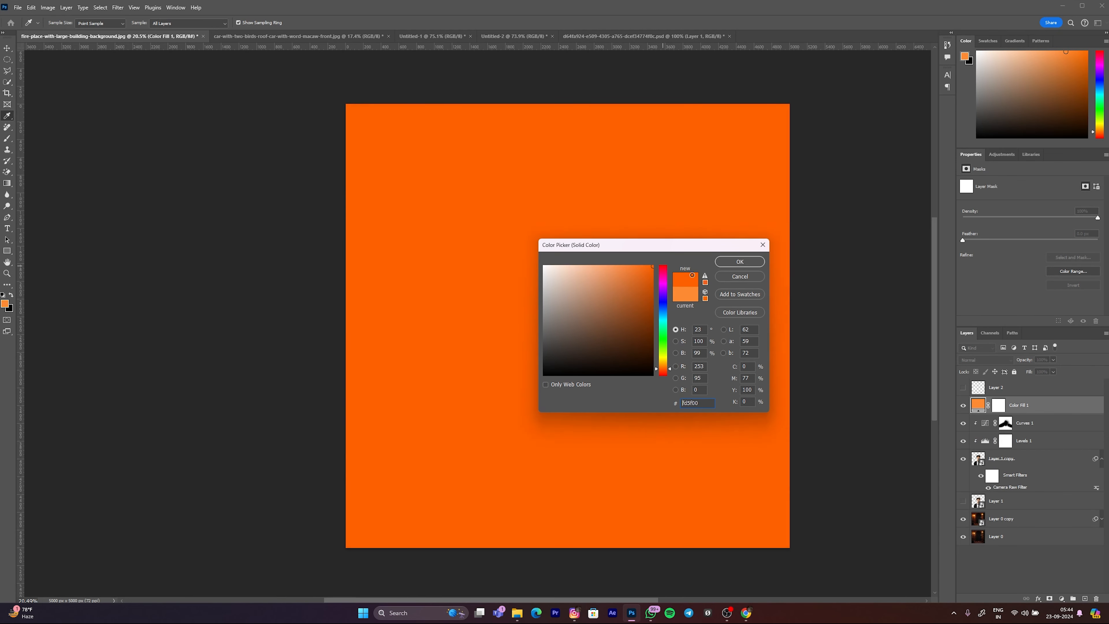
{"action": "left_click", "coordinate": [738, 263]}
{"action": "key", "text": "b"}
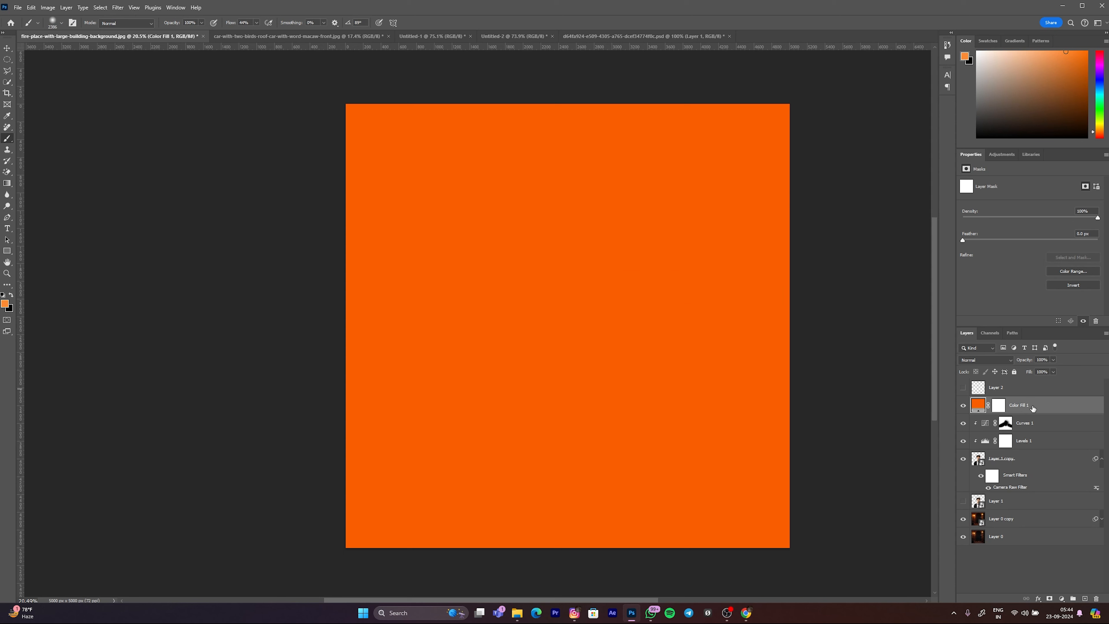
Step: Clip the orange Color Fill 1 layer to the man and select its layer mask
{"action": "right_click", "coordinate": [1032, 409]}
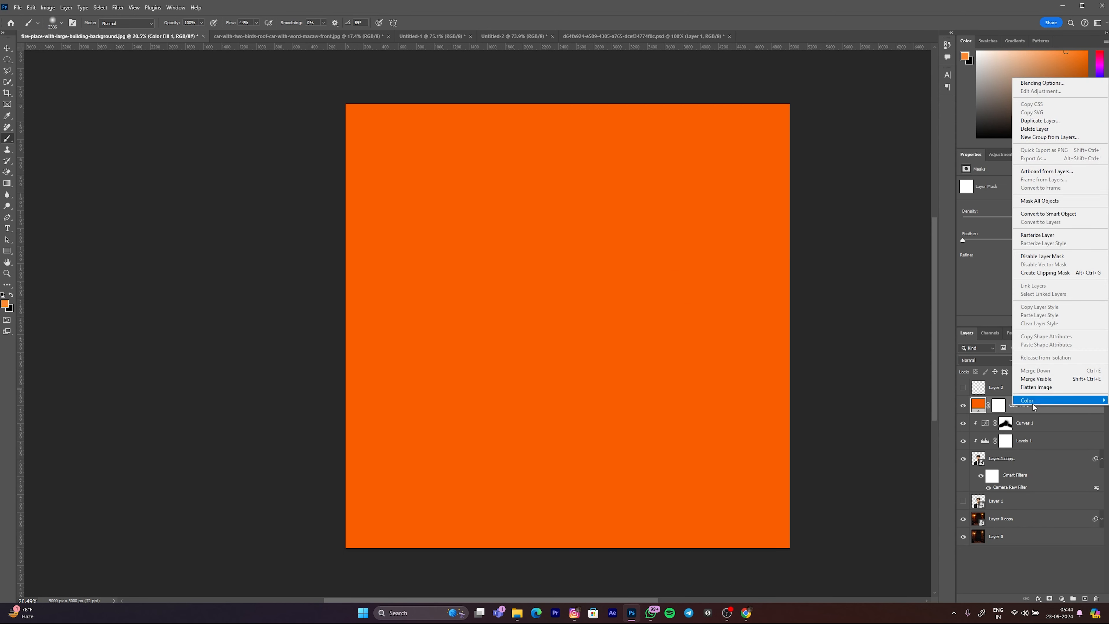
{"action": "left_click", "coordinate": [1045, 273]}
{"action": "left_click", "coordinate": [1006, 407]}
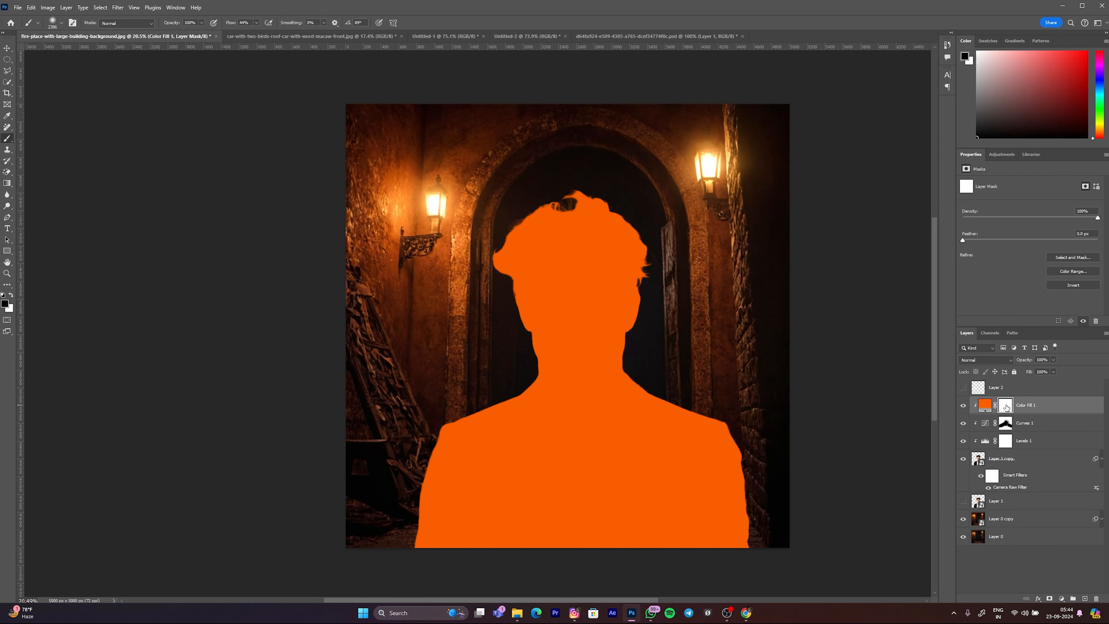
Step: Set Color Fill 1 to Linear Dodge (Add) and invert its mask to black
{"action": "left_click", "coordinate": [984, 357]}
{"action": "left_click", "coordinate": [973, 457]}
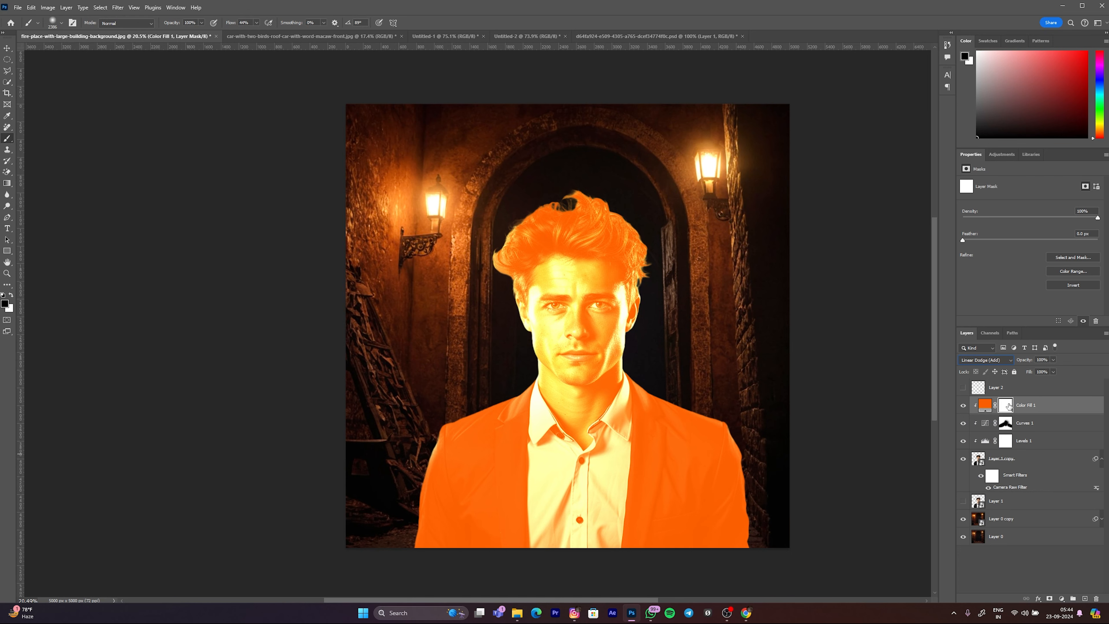
{"action": "key", "text": "ctrl+i"}
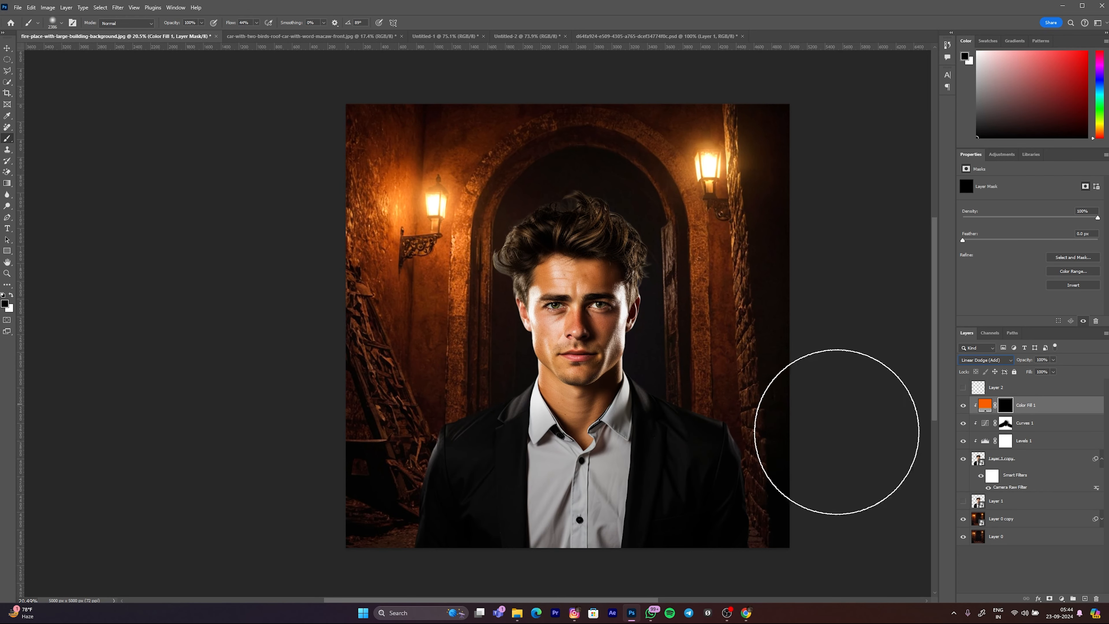
Step: Try painting a strong orange glow at 100% flow over the man's hair, face and shoulder on the Color Fill 1 mask
{"action": "left_click_drag", "start_coordinate": [477, 333], "coordinate": [454, 330]}
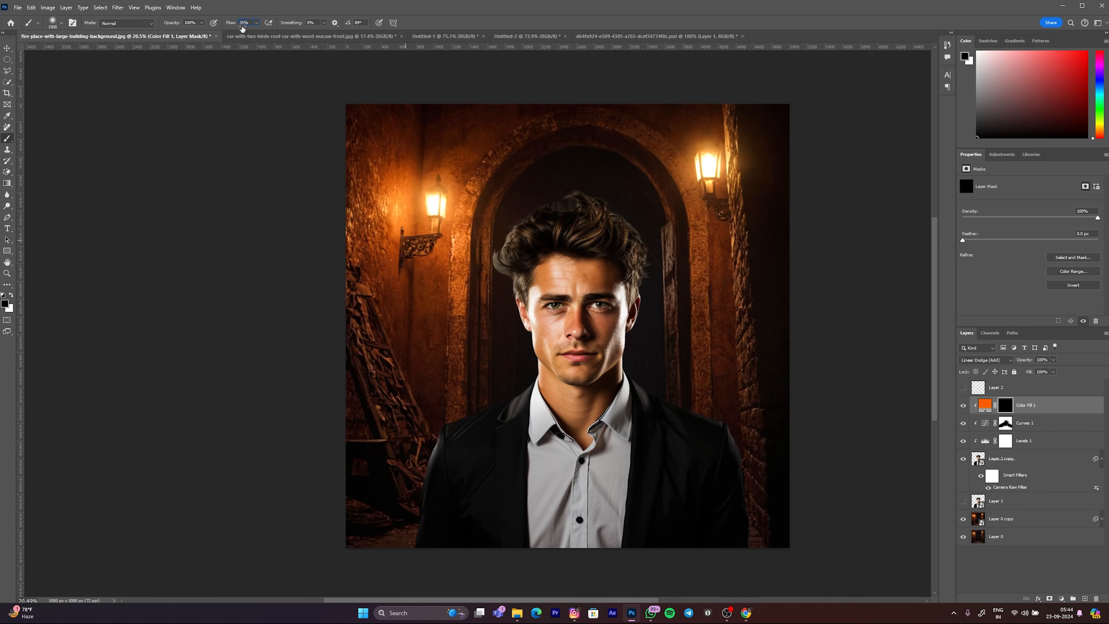
{"action": "key", "text": "x"}
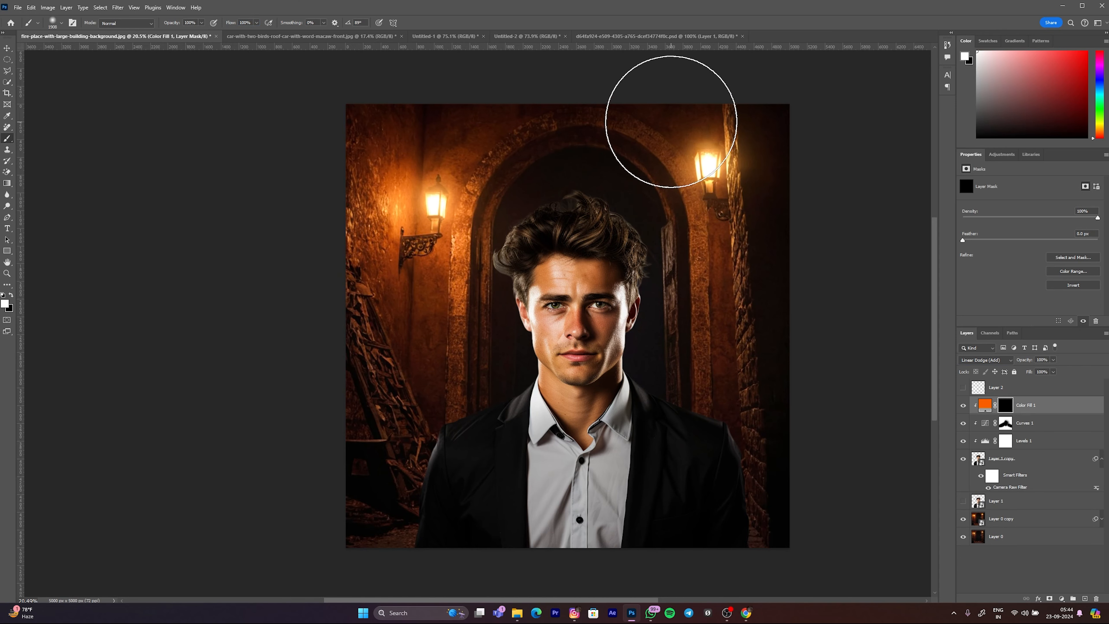
{"action": "left_click", "coordinate": [573, 249]}
{"action": "key", "text": "ctrl+z"}
{"action": "left_click_drag", "start_coordinate": [510, 199], "coordinate": [402, 252]}
{"action": "left_click_drag", "start_coordinate": [483, 275], "coordinate": [469, 276]}
{"action": "left_click_drag", "start_coordinate": [489, 337], "coordinate": [470, 347]}
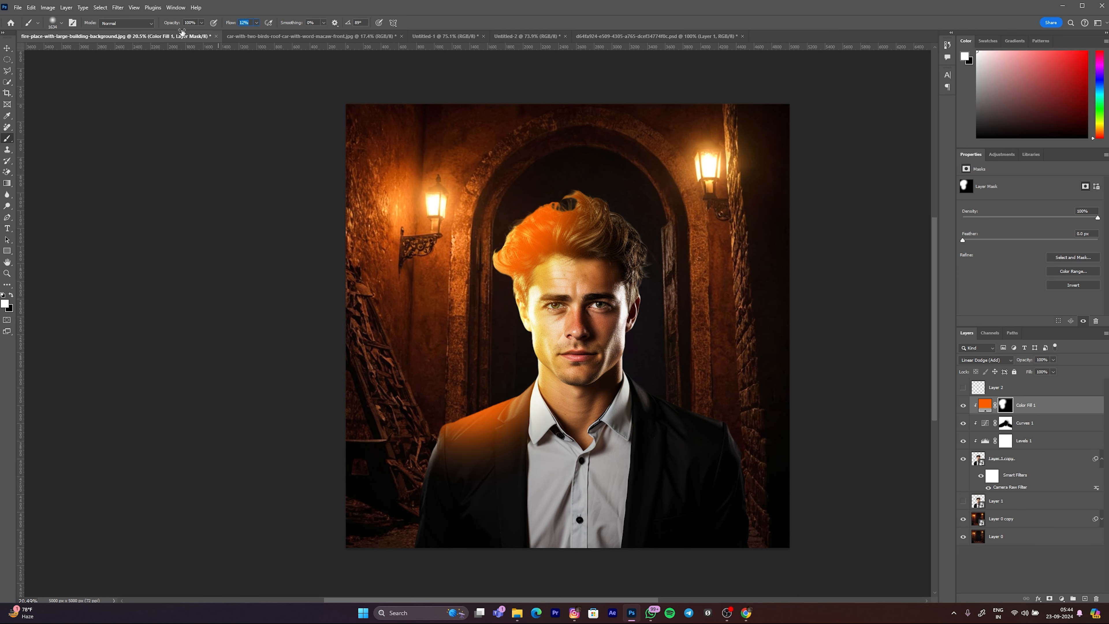
Step: Try adding a softer orange glow at 12% flow over the man's other shoulder and hair
{"action": "scroll", "coordinate": [668, 286], "scroll_direction": "up", "scroll_amount": 2}
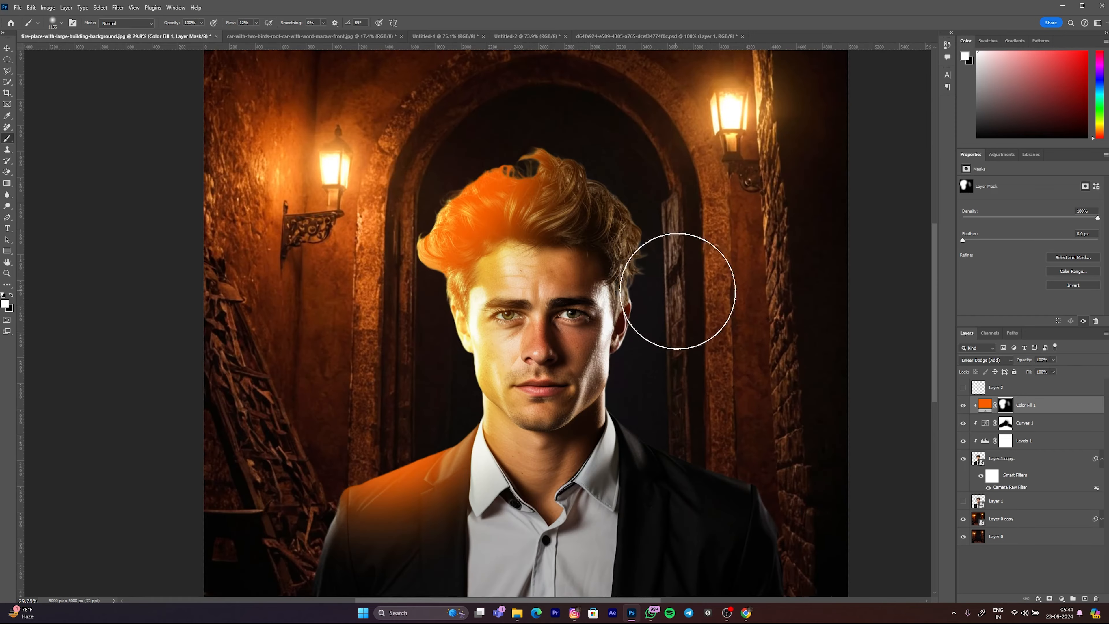
{"action": "scroll", "coordinate": [701, 155], "scroll_direction": "up", "scroll_amount": 1}
{"action": "mouse_move", "coordinate": [680, 411]}
{"action": "left_mouse_down"}
{"action": "mouse_move", "coordinate": [704, 435]}
{"action": "mouse_move", "coordinate": [696, 383]}
{"action": "mouse_move", "coordinate": [668, 400]}
{"action": "mouse_move", "coordinate": [666, 359]}
{"action": "left_mouse_up"}
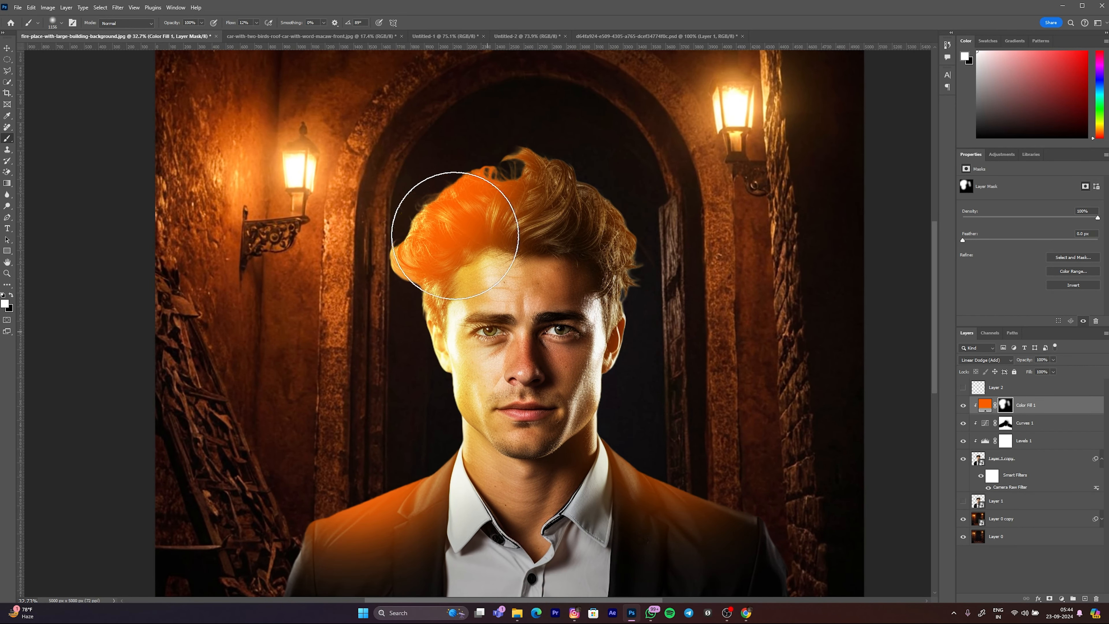
{"action": "left_click_drag", "start_coordinate": [424, 217], "coordinate": [403, 231], "text": "alt"}
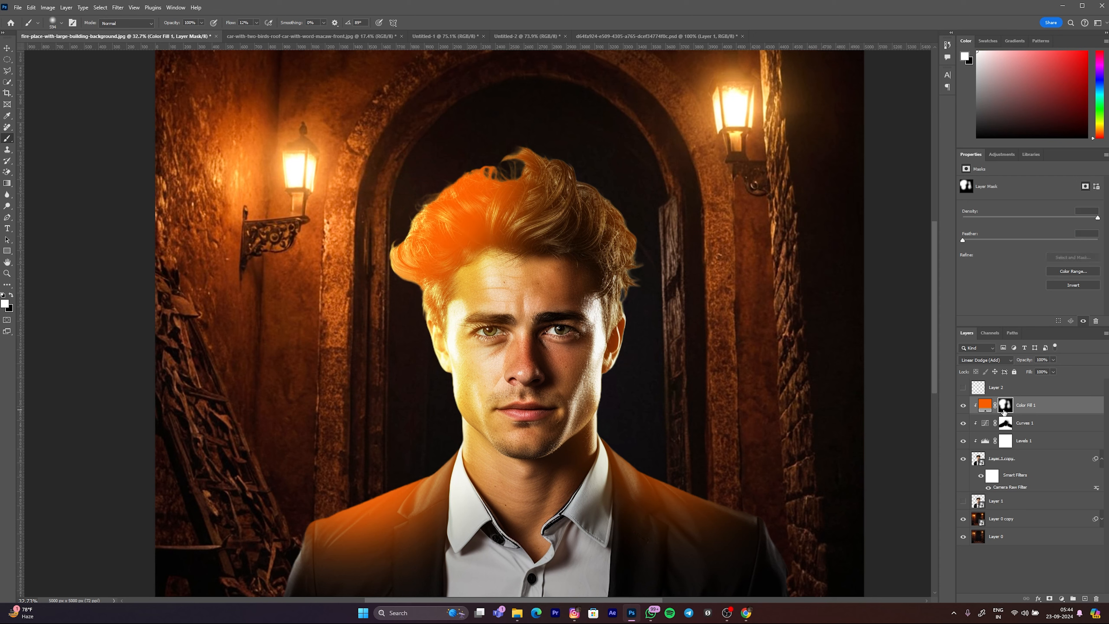
Step: Replace Color Fill 1's painted layer mask with a new black mask
{"action": "key", "text": "Delete"}
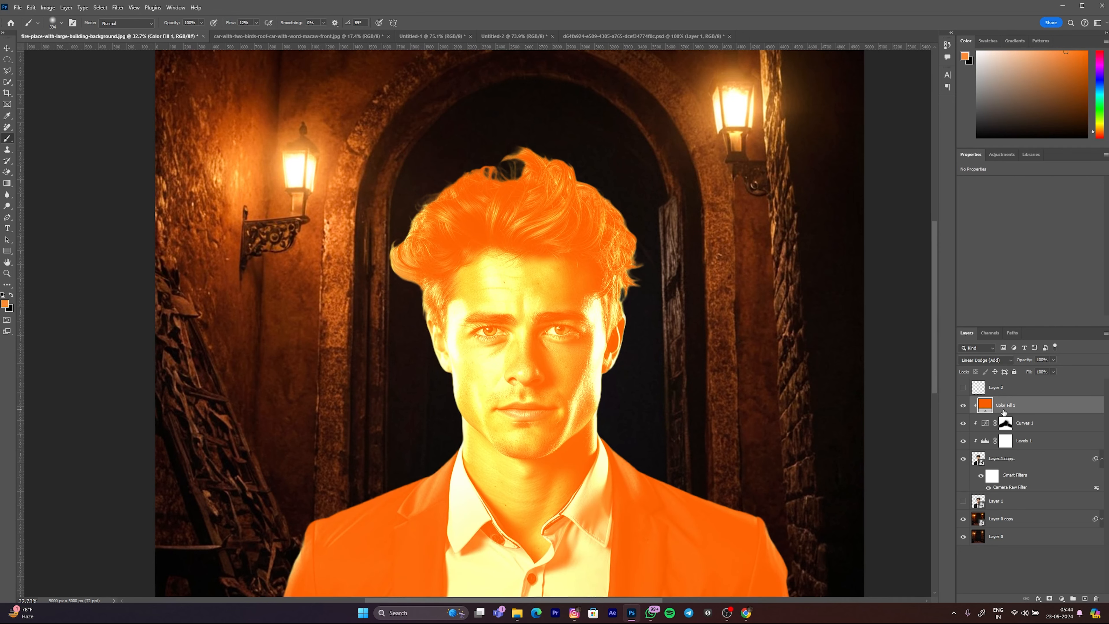
{"action": "left_click", "coordinate": [1049, 599], "text": "alt"}
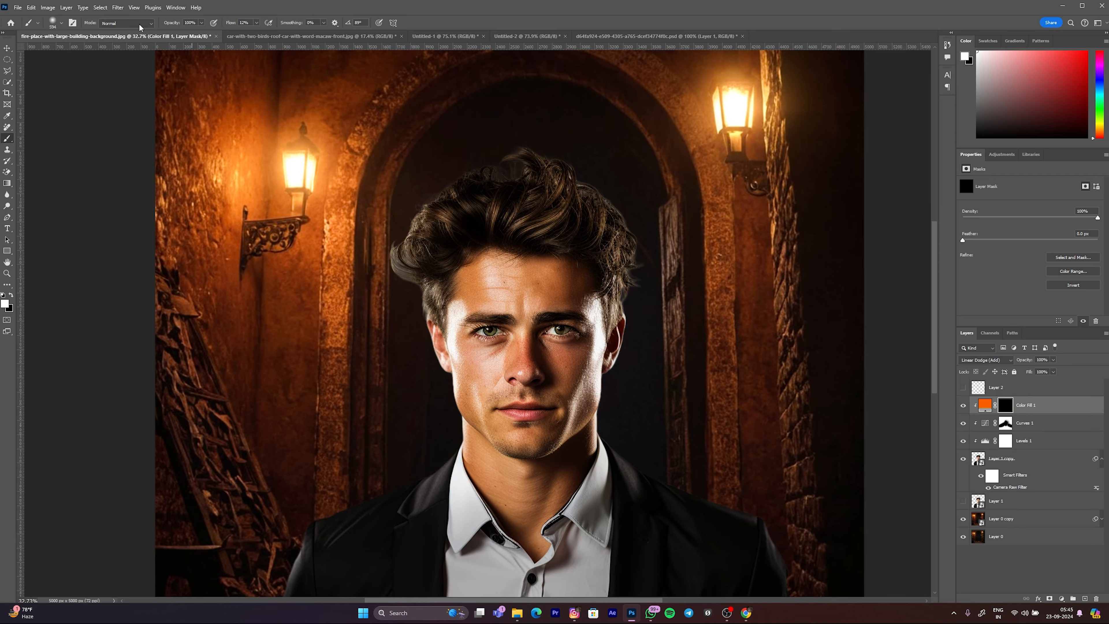
Step: Shrink the white mask brush to about 179 px to suit the edges of the man's face
{"action": "scroll", "coordinate": [405, 209], "scroll_direction": "up", "scroll_amount": 6}
{"action": "scroll", "coordinate": [423, 190], "scroll_direction": "down", "scroll_amount": 5}
{"action": "left_click_drag", "start_coordinate": [354, 181], "coordinate": [367, 184]}
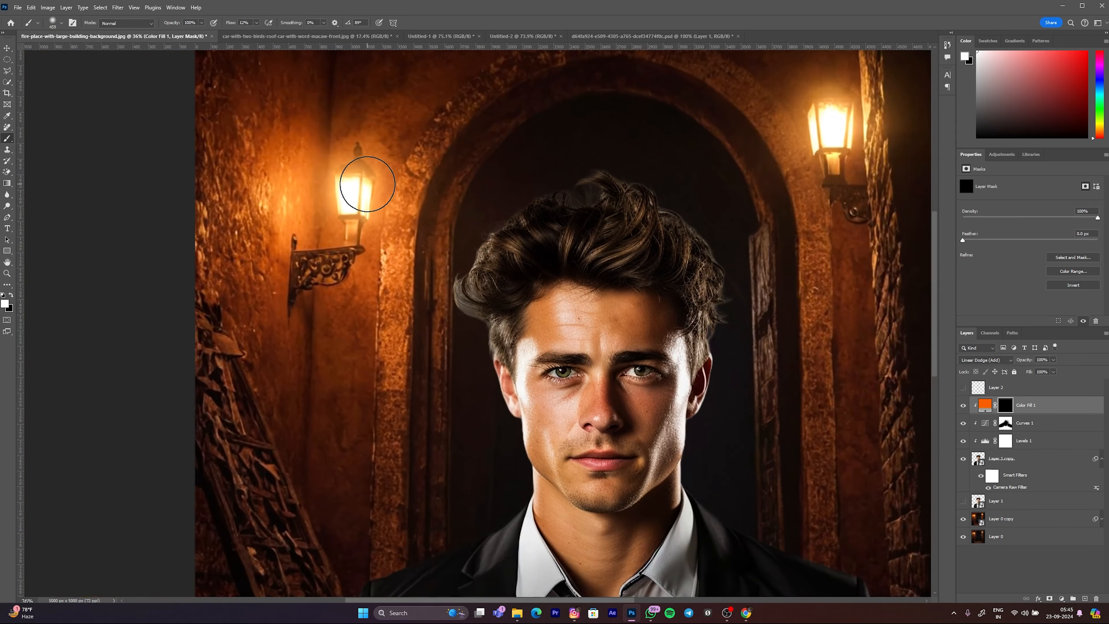
{"action": "scroll", "coordinate": [367, 185], "scroll_direction": "down", "scroll_amount": 3}
{"action": "scroll", "coordinate": [327, 252], "scroll_direction": "up", "scroll_amount": 1}
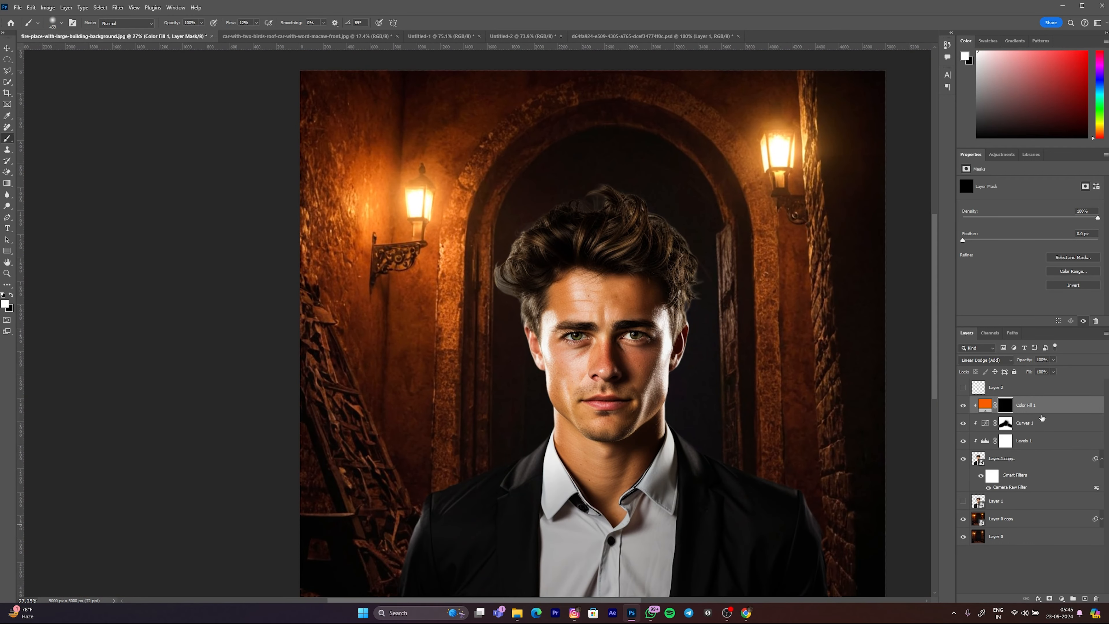
{"action": "scroll", "coordinate": [484, 354], "scroll_direction": "up", "scroll_amount": 8}
{"action": "left_click_drag", "start_coordinate": [617, 295], "coordinate": [630, 294]}
{"action": "scroll", "coordinate": [633, 287], "scroll_direction": "up", "scroll_amount": 2}
{"action": "scroll", "coordinate": [634, 286], "scroll_direction": "up", "scroll_amount": 5}
{"action": "mouse_move", "coordinate": [619, 245]}
{"action": "left_mouse_down"}
{"action": "mouse_move", "coordinate": [604, 362]}
{"action": "mouse_move", "coordinate": [579, 333]}
{"action": "left_mouse_up"}
{"action": "scroll", "coordinate": [597, 320], "scroll_direction": "down", "scroll_amount": 6}
{"action": "scroll", "coordinate": [597, 319], "scroll_direction": "down", "scroll_amount": 3}
{"action": "scroll", "coordinate": [595, 322], "scroll_direction": "up", "scroll_amount": 3}
{"action": "scroll", "coordinate": [559, 326], "scroll_direction": "down", "scroll_amount": 6}
{"action": "scroll", "coordinate": [664, 318], "scroll_direction": "up", "scroll_amount": 2}
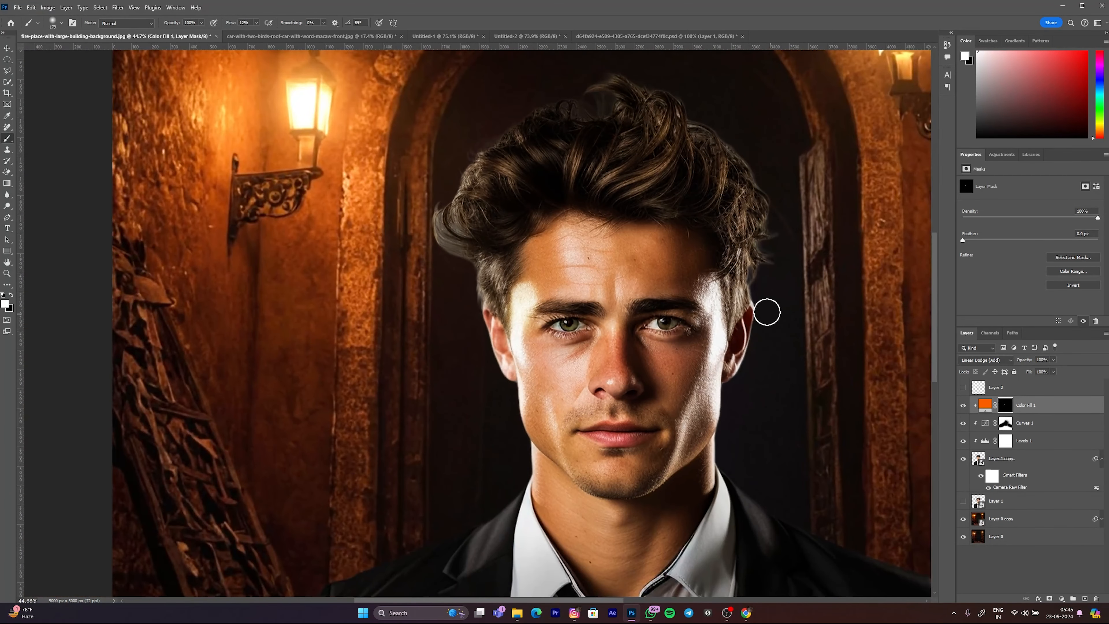
Step: Paint a thin orange glow down the man's left-hand temple, cheek and jaw, extending along the hair and jacket edges
{"action": "left_click_drag", "start_coordinate": [719, 304], "coordinate": [732, 305]}
{"action": "left_click_drag", "start_coordinate": [725, 320], "coordinate": [723, 367]}
{"action": "key", "text": "ctrl+z"}
{"action": "left_click_drag", "start_coordinate": [461, 370], "coordinate": [453, 362]}
{"action": "left_click_drag", "start_coordinate": [531, 271], "coordinate": [527, 340]}
{"action": "left_click_drag", "start_coordinate": [530, 397], "coordinate": [525, 435]}
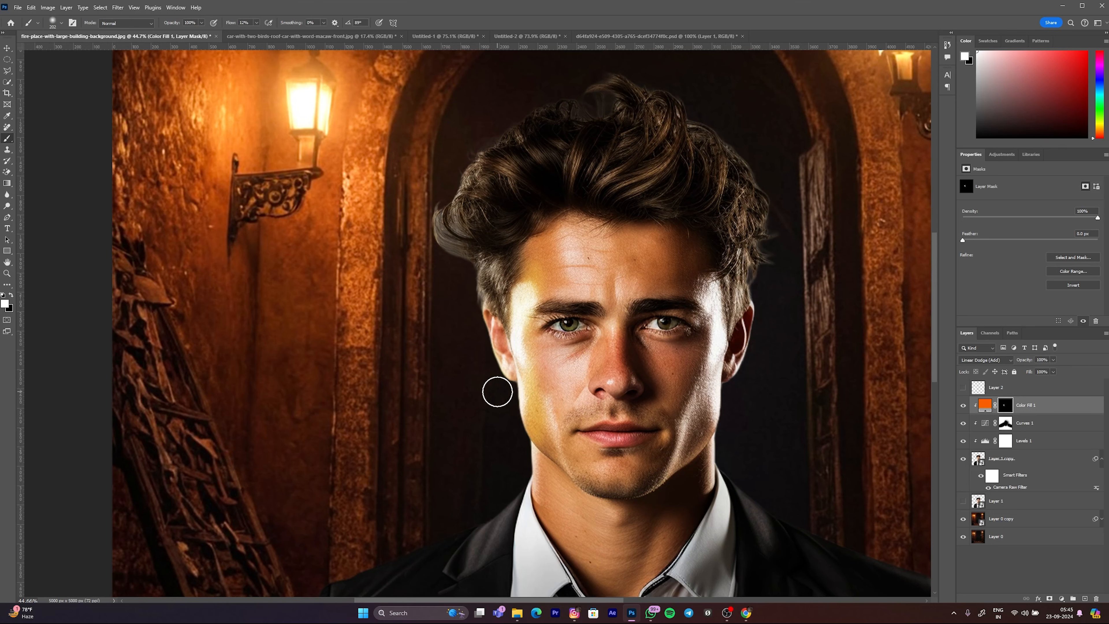
{"action": "mouse_move", "coordinate": [515, 428]}
{"action": "left_mouse_down"}
{"action": "mouse_move", "coordinate": [486, 488]}
{"action": "mouse_move", "coordinate": [454, 518]}
{"action": "left_mouse_up"}
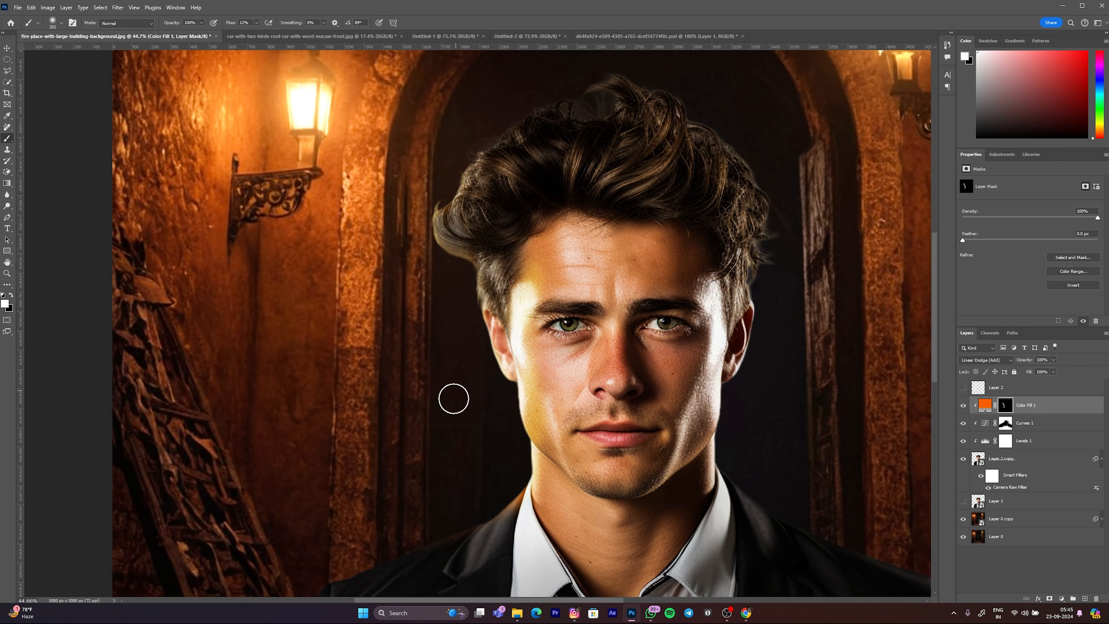
Step: Enlarge the brush and paint a faint orange rim light along both outer sides of the man's hair
{"action": "scroll", "coordinate": [454, 398], "scroll_direction": "down", "scroll_amount": 4}
{"action": "scroll", "coordinate": [474, 217], "scroll_direction": "up", "scroll_amount": 3}
{"action": "mouse_move", "coordinate": [472, 211]}
{"action": "left_mouse_down"}
{"action": "mouse_move", "coordinate": [487, 210]}
{"action": "mouse_move", "coordinate": [520, 168]}
{"action": "left_mouse_up"}
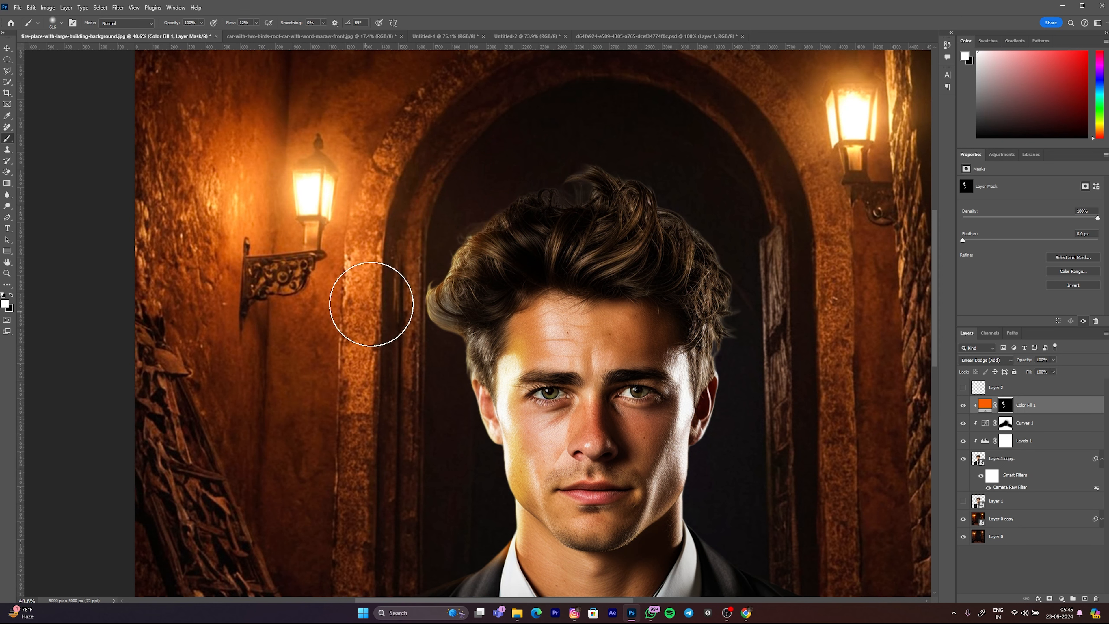
{"action": "left_click_drag", "start_coordinate": [471, 176], "coordinate": [458, 191]}
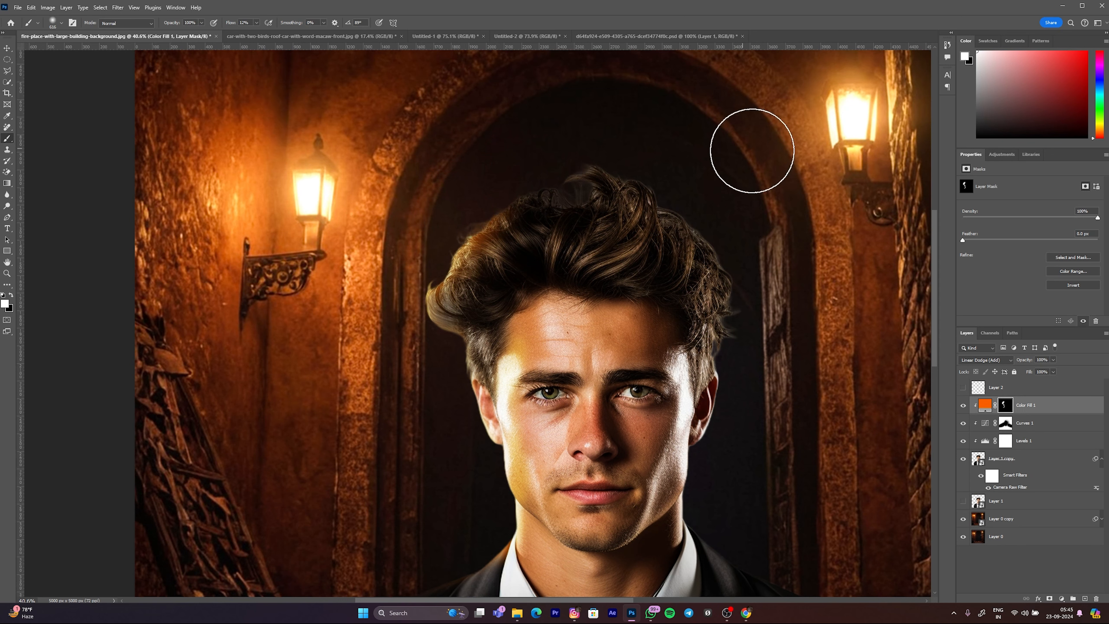
{"action": "mouse_move", "coordinate": [684, 174]}
{"action": "left_mouse_down"}
{"action": "mouse_move", "coordinate": [729, 203]}
{"action": "mouse_move", "coordinate": [757, 241]}
{"action": "left_mouse_up"}
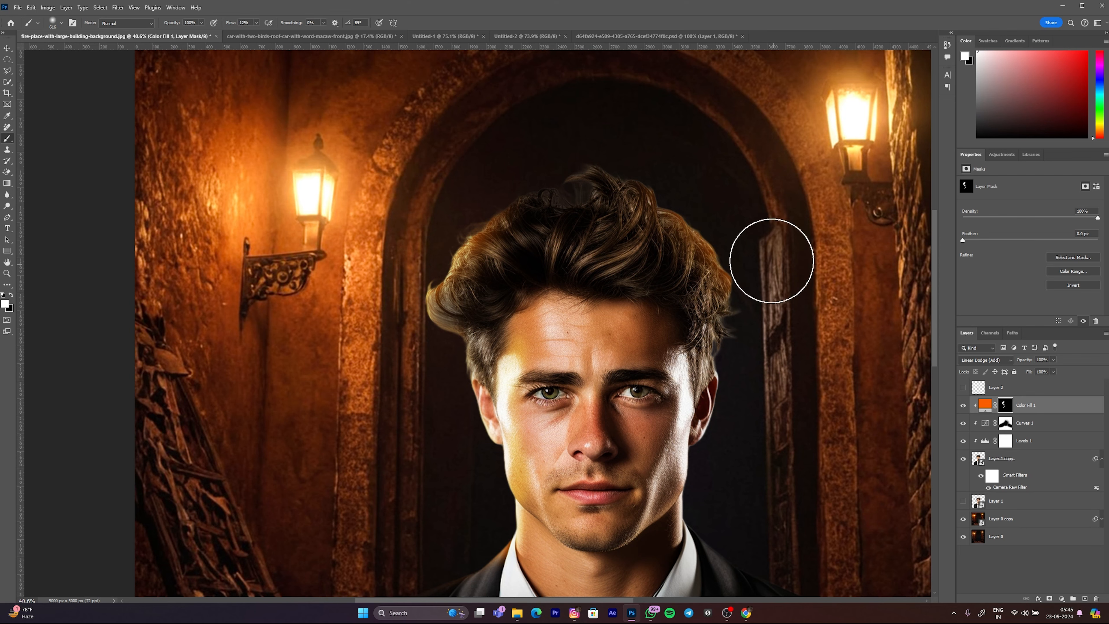
{"action": "mouse_move", "coordinate": [774, 380]}
{"action": "left_mouse_down"}
{"action": "mouse_move", "coordinate": [777, 407]}
{"action": "mouse_move", "coordinate": [764, 397]}
{"action": "left_mouse_up"}
Step: Narrow the brush tip to an upright 308 px ellipse and paint orange light down the right-hand temple, cheek and jaw
{"action": "left_click_drag", "start_coordinate": [673, 355], "coordinate": [629, 385]}
{"action": "scroll", "coordinate": [660, 366], "scroll_direction": "up", "scroll_amount": 3}
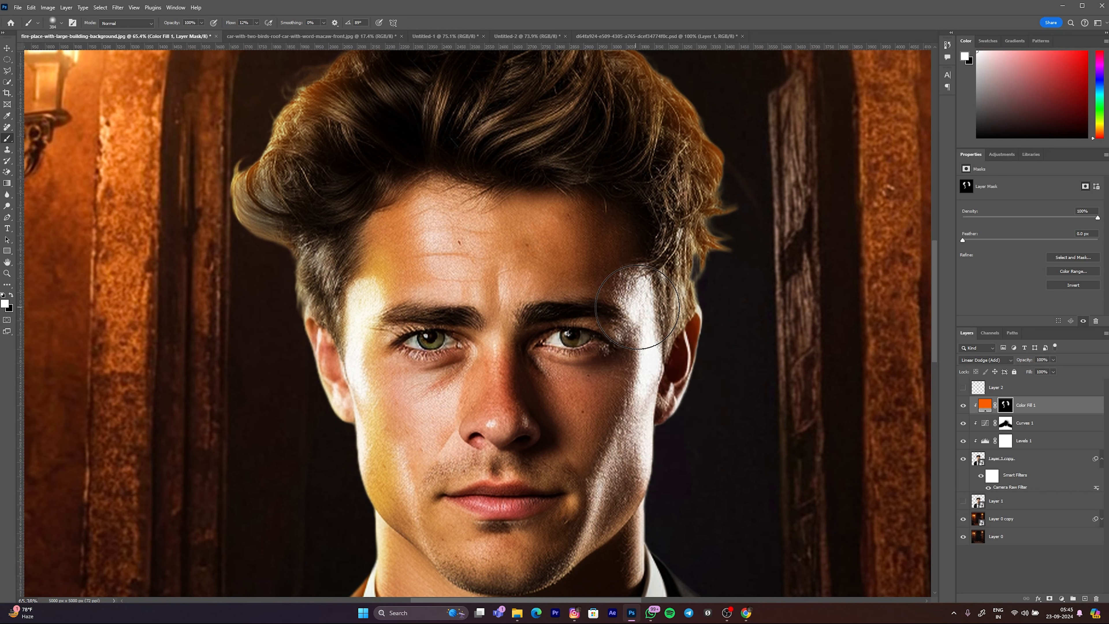
{"action": "mouse_move", "coordinate": [681, 349]}
{"action": "left_mouse_down"}
{"action": "mouse_move", "coordinate": [692, 354]}
{"action": "mouse_move", "coordinate": [679, 344]}
{"action": "left_mouse_up"}
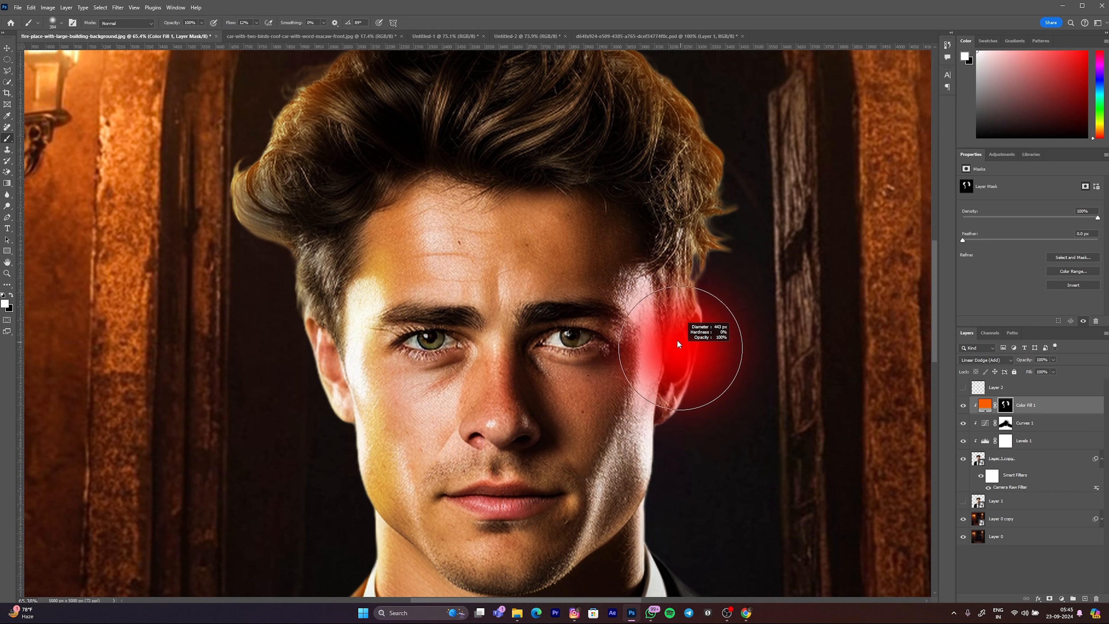
{"action": "right_click", "coordinate": [626, 345]}
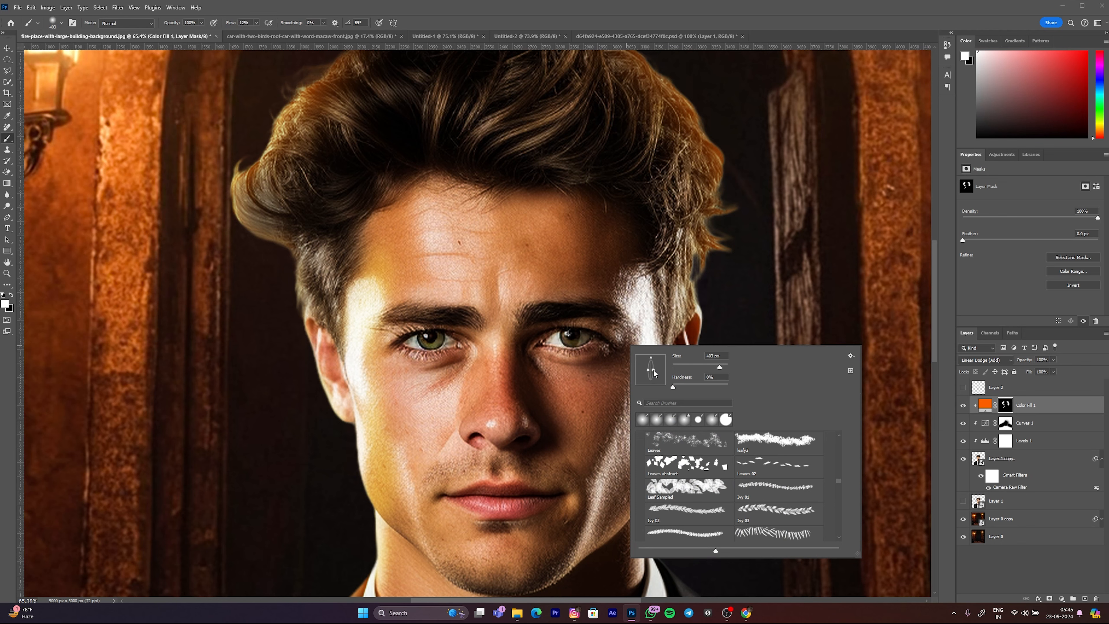
{"action": "mouse_move", "coordinate": [632, 288]}
{"action": "left_mouse_down"}
{"action": "mouse_move", "coordinate": [632, 308]}
{"action": "mouse_move", "coordinate": [642, 295]}
{"action": "left_mouse_up"}
{"action": "key", "text": "ctrl+z"}
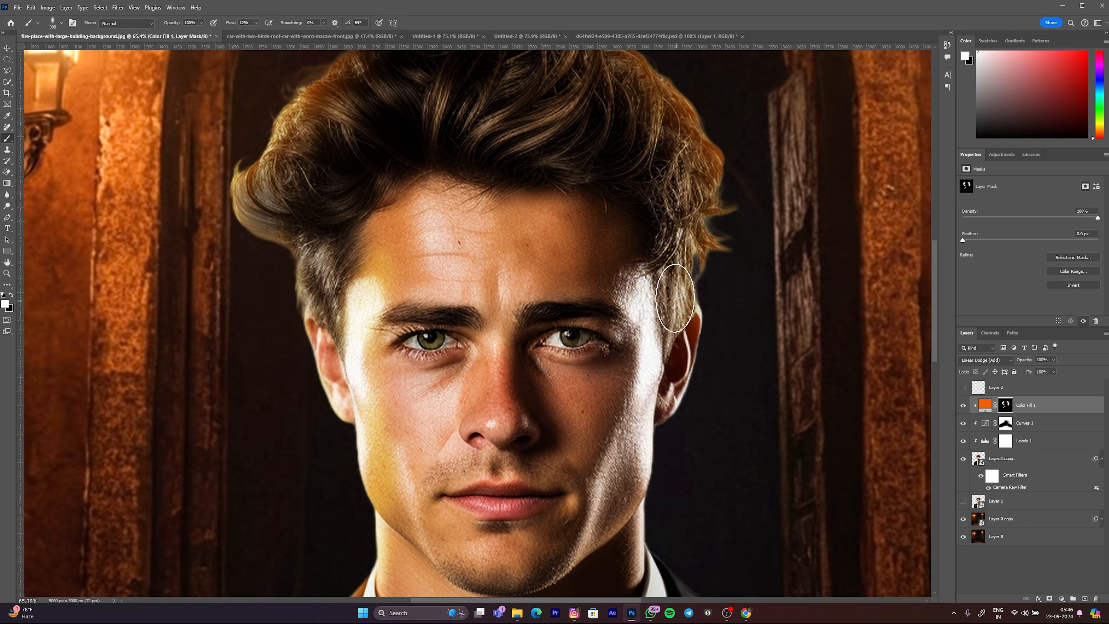
{"action": "mouse_move", "coordinate": [647, 291]}
{"action": "left_mouse_down"}
{"action": "mouse_move", "coordinate": [657, 331]}
{"action": "mouse_move", "coordinate": [644, 317]}
{"action": "mouse_move", "coordinate": [647, 421]}
{"action": "mouse_move", "coordinate": [637, 384]}
{"action": "mouse_move", "coordinate": [617, 507]}
{"action": "mouse_move", "coordinate": [643, 464]}
{"action": "left_mouse_up"}
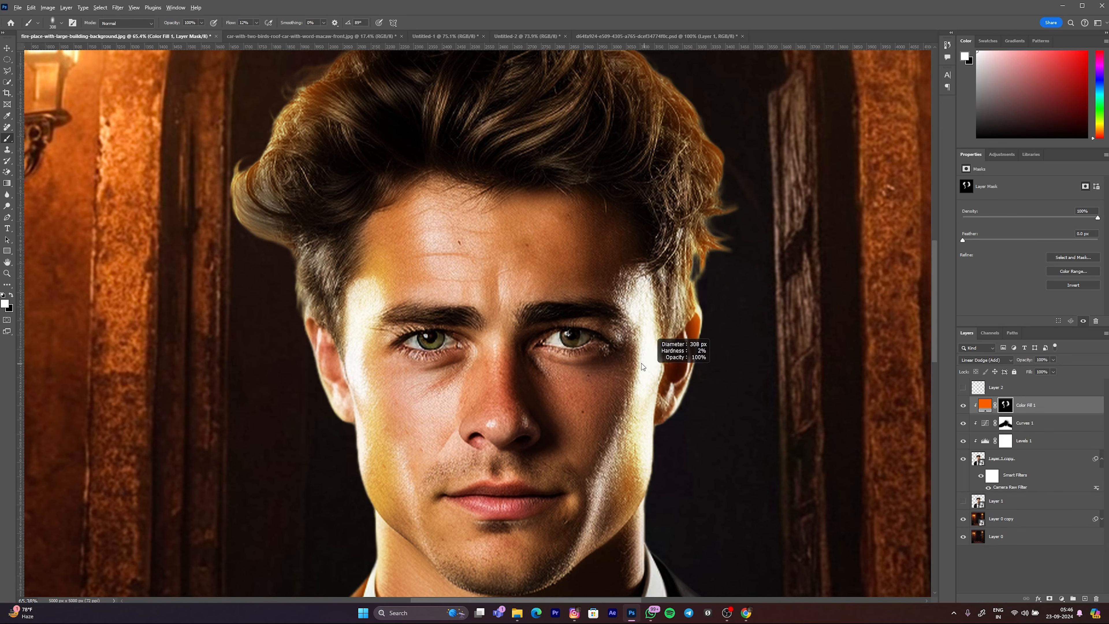
Step: Shrink the brush to about 20 px, make its tip round again and paint orange light on the right-hand ear
{"action": "scroll", "coordinate": [728, 381], "scroll_direction": "up", "scroll_amount": 6}
{"action": "mouse_move", "coordinate": [611, 352]}
{"action": "left_mouse_down"}
{"action": "mouse_move", "coordinate": [558, 355]}
{"action": "mouse_move", "coordinate": [604, 329]}
{"action": "left_mouse_up"}
{"action": "scroll", "coordinate": [643, 325], "scroll_direction": "down", "scroll_amount": 3}
{"action": "scroll", "coordinate": [606, 334], "scroll_direction": "up", "scroll_amount": 4}
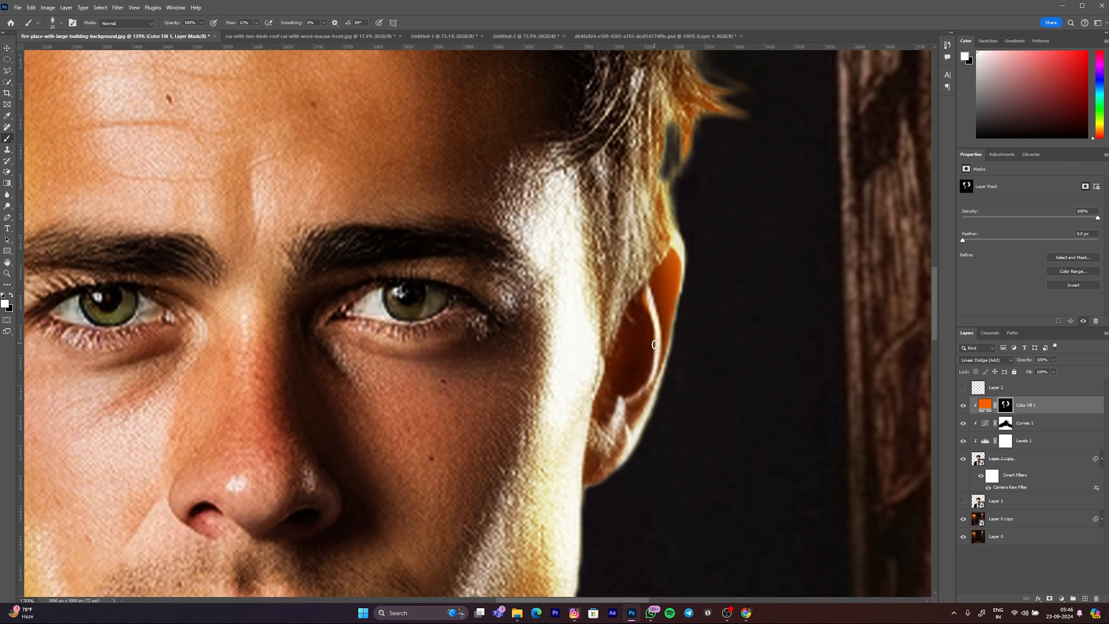
{"action": "scroll", "coordinate": [623, 382], "scroll_direction": "down", "scroll_amount": 1}
{"action": "left_click_drag", "start_coordinate": [611, 345], "coordinate": [625, 346]}
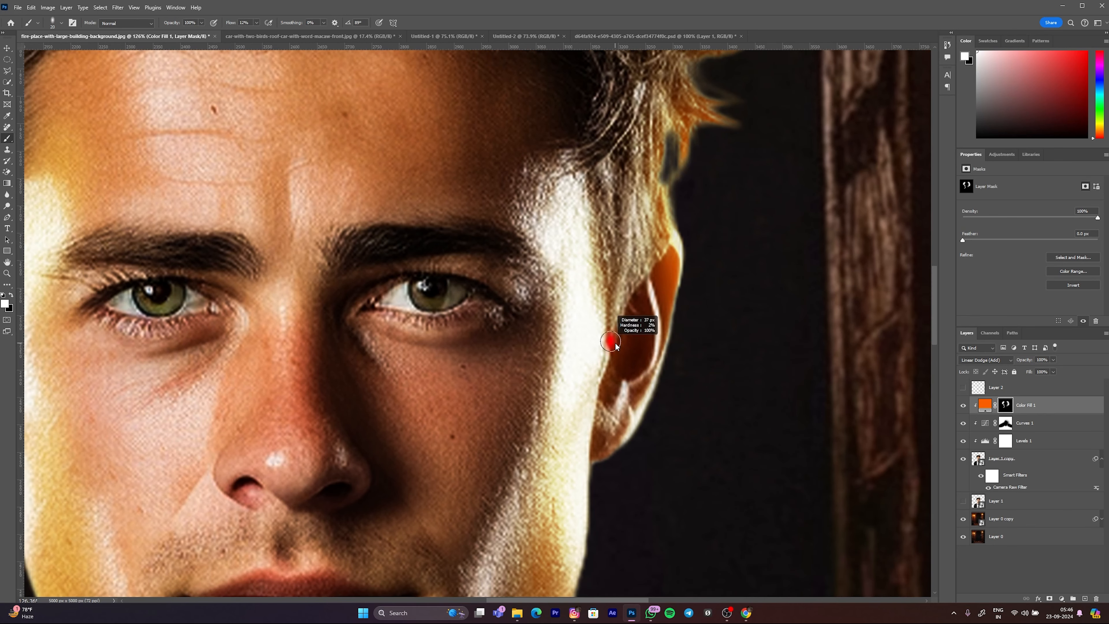
{"action": "right_click", "coordinate": [627, 358]}
{"action": "left_click_drag", "start_coordinate": [630, 304], "coordinate": [615, 299]}
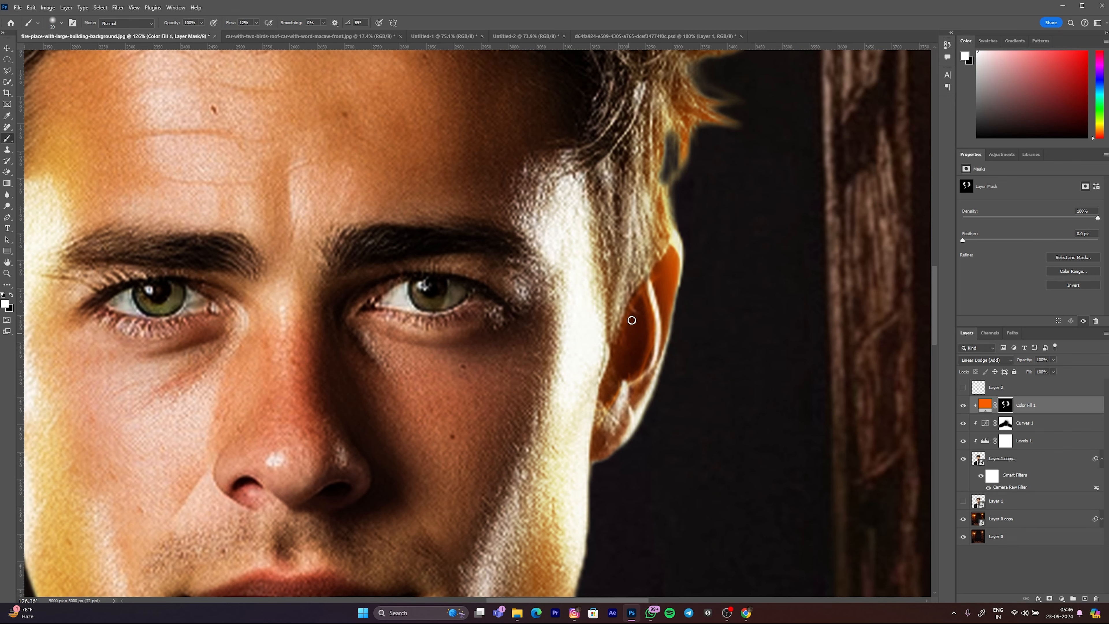
Step: Enlarge the soft brush and paint a subtle orange glow on both jacket shoulders beside the collar
{"action": "scroll", "coordinate": [621, 393], "scroll_direction": "down", "scroll_amount": 8}
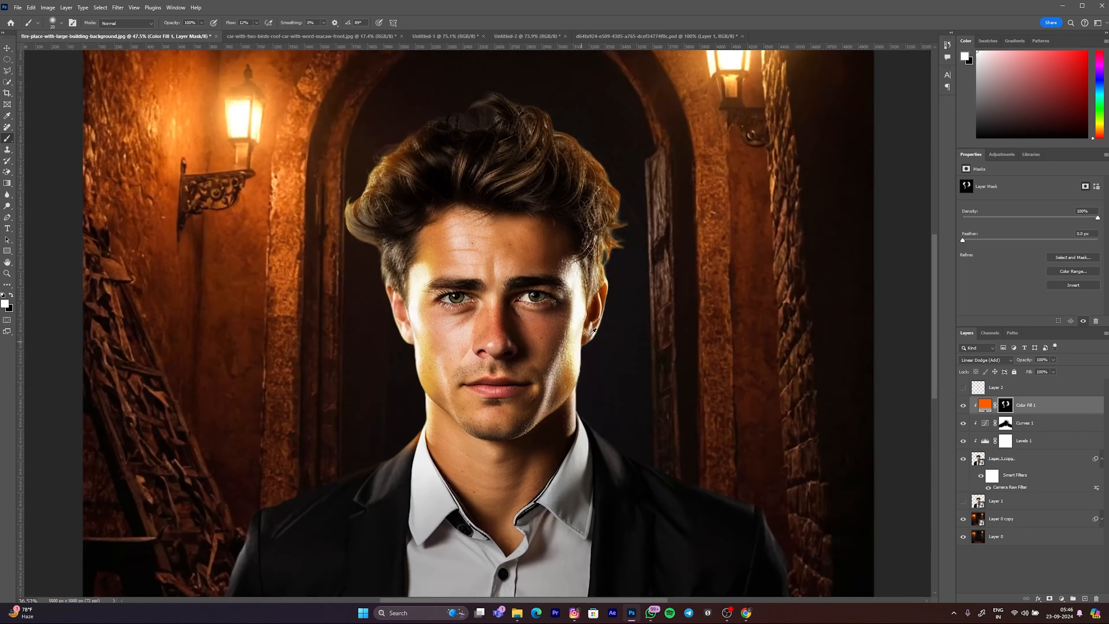
{"action": "scroll", "coordinate": [542, 368], "scroll_direction": "up", "scroll_amount": 6}
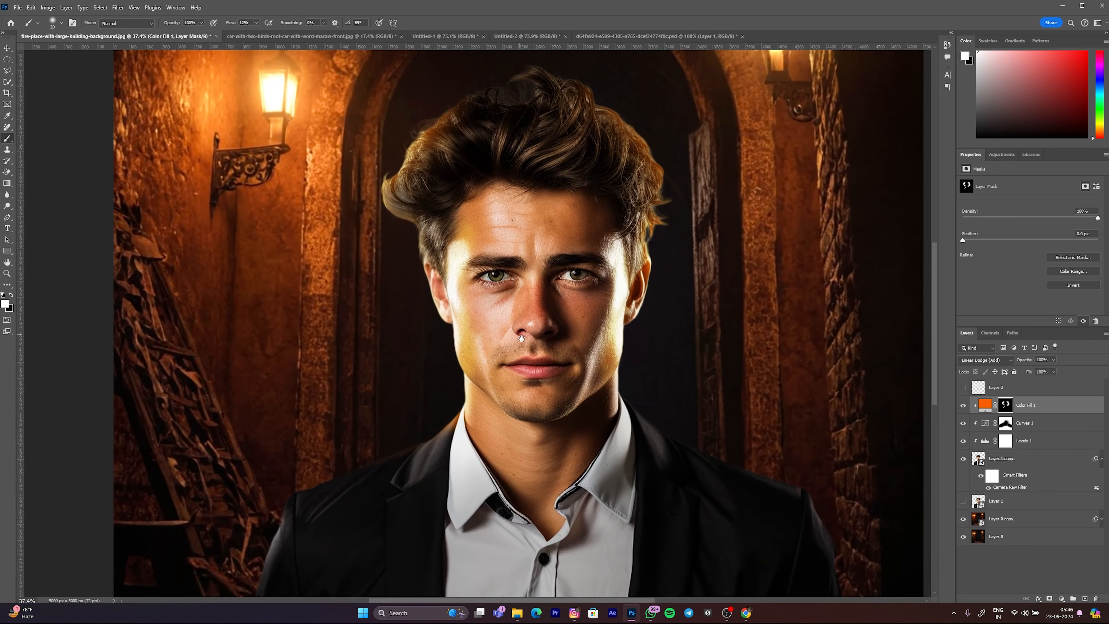
{"action": "left_click_drag", "start_coordinate": [489, 411], "coordinate": [501, 426]}
{"action": "scroll", "coordinate": [501, 428], "scroll_direction": "down", "scroll_amount": 10}
{"action": "scroll", "coordinate": [472, 413], "scroll_direction": "up", "scroll_amount": 4}
{"action": "left_click_drag", "start_coordinate": [485, 385], "coordinate": [551, 374]}
{"action": "mouse_move", "coordinate": [689, 392]}
{"action": "left_mouse_down"}
{"action": "mouse_move", "coordinate": [627, 396]}
{"action": "mouse_move", "coordinate": [678, 419]}
{"action": "left_mouse_up"}
{"action": "scroll", "coordinate": [635, 398], "scroll_direction": "up", "scroll_amount": 4}
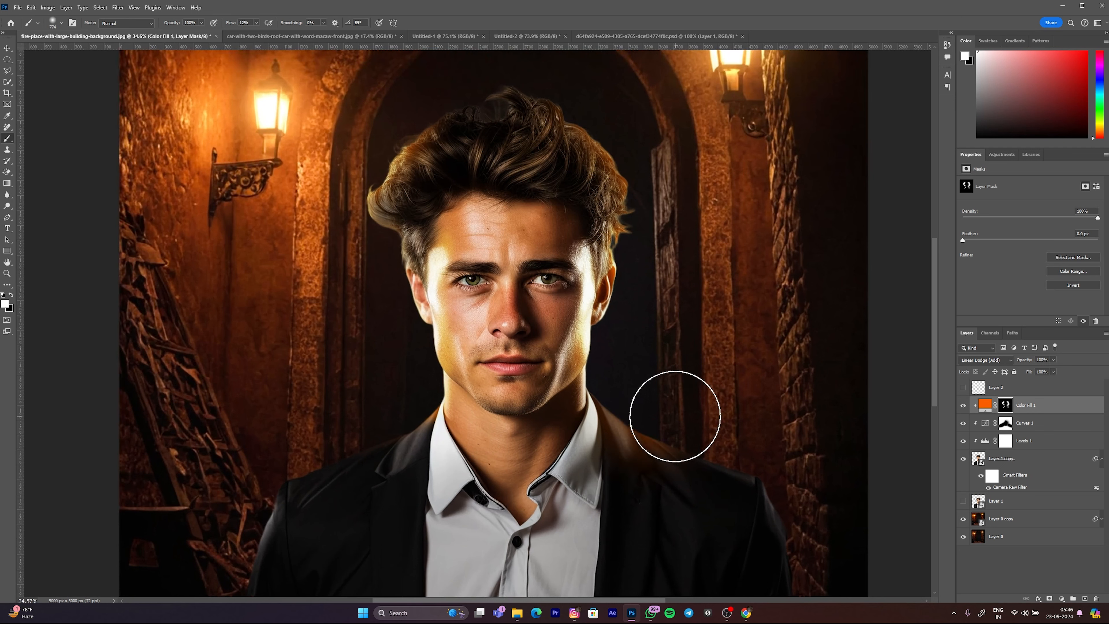
{"action": "mouse_move", "coordinate": [401, 384]}
{"action": "left_mouse_down"}
{"action": "mouse_move", "coordinate": [328, 416]}
{"action": "mouse_move", "coordinate": [394, 381]}
{"action": "left_mouse_up"}
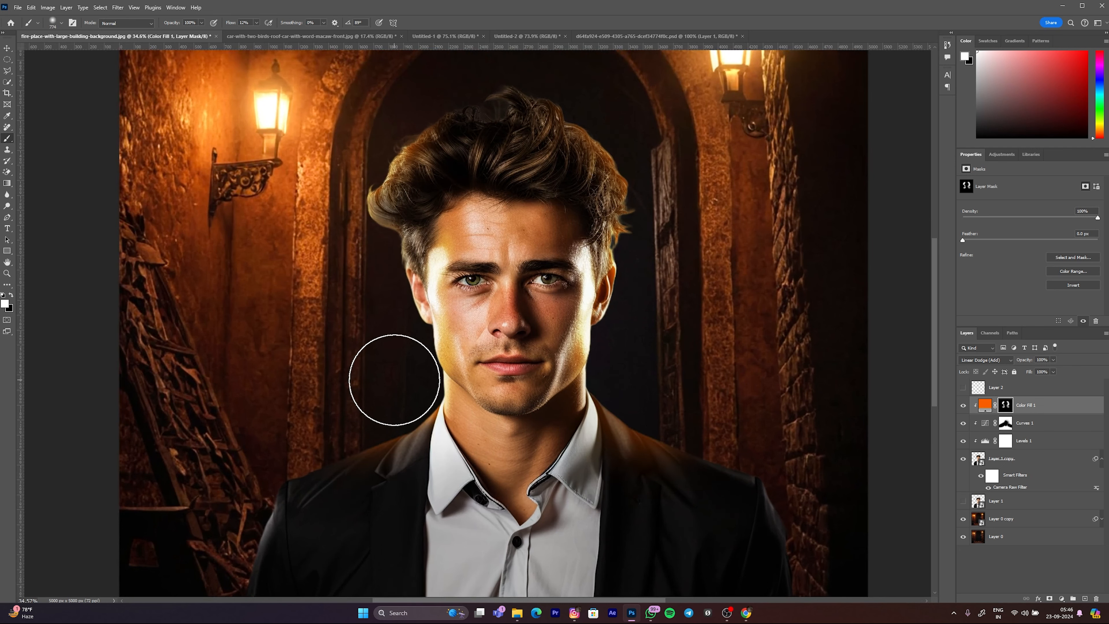
{"action": "mouse_move", "coordinate": [646, 401]}
{"action": "left_mouse_down"}
{"action": "mouse_move", "coordinate": [622, 376]}
{"action": "mouse_move", "coordinate": [607, 410]}
{"action": "mouse_move", "coordinate": [629, 453]}
{"action": "left_mouse_up"}
{"action": "key", "text": "x"}
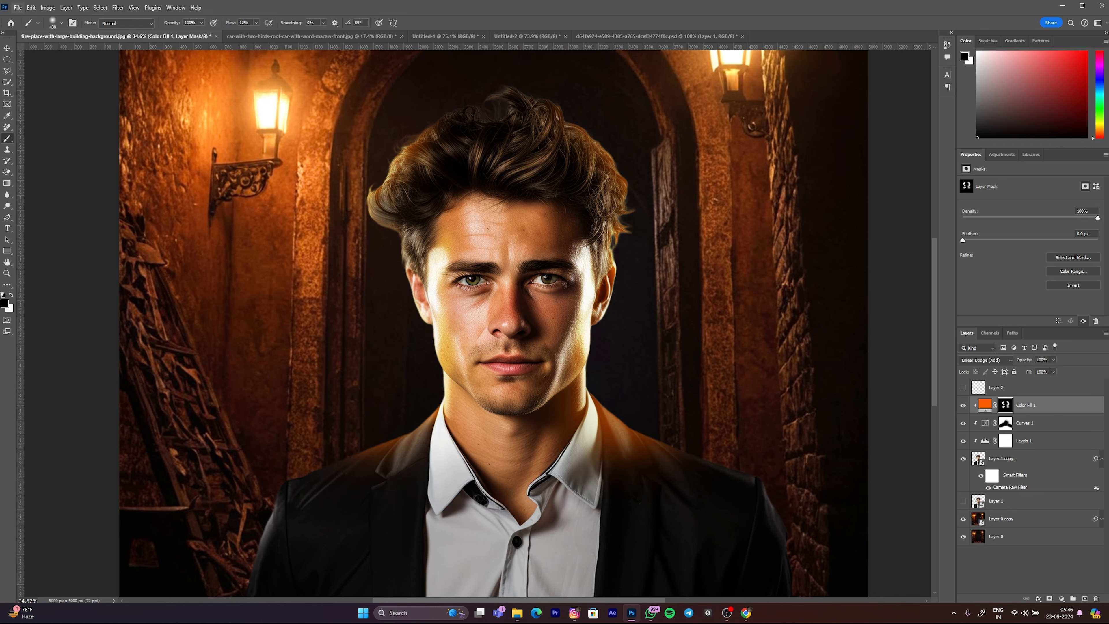
{"action": "left_click_drag", "start_coordinate": [503, 399], "coordinate": [535, 407]}
{"action": "mouse_move", "coordinate": [433, 350]}
{"action": "left_mouse_down"}
{"action": "mouse_move", "coordinate": [1041, 404]}
{"action": "mouse_move", "coordinate": [590, 388]}
{"action": "left_mouse_up"}
{"action": "key", "text": "ctrl+z"}
{"action": "key", "text": "z"}
{"action": "key", "text": "b"}
{"action": "key", "text": "x"}
{"action": "mouse_move", "coordinate": [516, 371]}
{"action": "left_mouse_down"}
{"action": "mouse_move", "coordinate": [557, 347]}
{"action": "mouse_move", "coordinate": [376, 439]}
{"action": "mouse_move", "coordinate": [569, 346]}
{"action": "left_mouse_up"}
{"action": "key", "text": "ctrl+z"}
Step: Build up the orange light along the left-hand shoulder and the side of the neck with a mid-sized white brush
{"action": "mouse_move", "coordinate": [413, 401]}
{"action": "left_mouse_down"}
{"action": "mouse_move", "coordinate": [389, 403]}
{"action": "mouse_move", "coordinate": [383, 389]}
{"action": "left_mouse_up"}
{"action": "key", "text": "z"}
{"action": "key", "text": "b"}
{"action": "left_click_drag", "start_coordinate": [383, 388], "coordinate": [346, 388]}
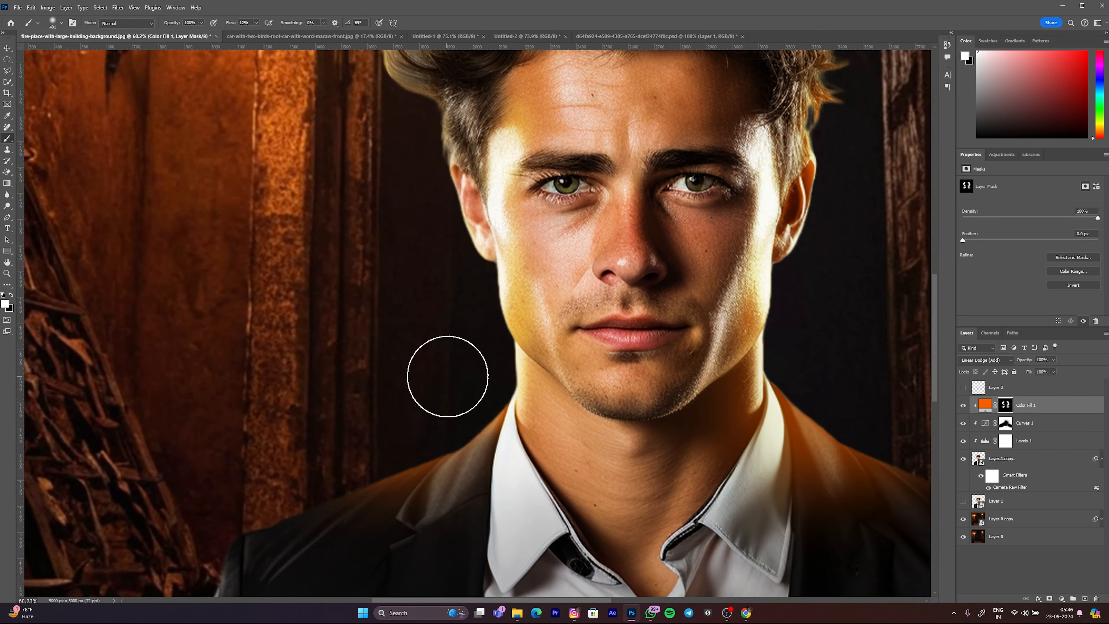
{"action": "left_click_drag", "start_coordinate": [473, 378], "coordinate": [438, 385]}
{"action": "key", "text": "z"}
{"action": "key", "text": "b"}
{"action": "mouse_move", "coordinate": [506, 426]}
{"action": "left_mouse_down"}
{"action": "mouse_move", "coordinate": [530, 423]}
{"action": "mouse_move", "coordinate": [470, 417]}
{"action": "left_mouse_up"}
{"action": "left_click_drag", "start_coordinate": [507, 376], "coordinate": [492, 378]}
{"action": "left_click_drag", "start_coordinate": [500, 374], "coordinate": [571, 356]}
Step: Strengthen the orange glow on the jacket shoulder beside the right-hand side of the shirt collar
{"action": "key", "text": "z"}
{"action": "left_click_drag", "start_coordinate": [497, 347], "coordinate": [472, 348]}
{"action": "key", "text": "b"}
{"action": "left_click_drag", "start_coordinate": [491, 410], "coordinate": [535, 409]}
{"action": "left_click_drag", "start_coordinate": [418, 397], "coordinate": [379, 371]}
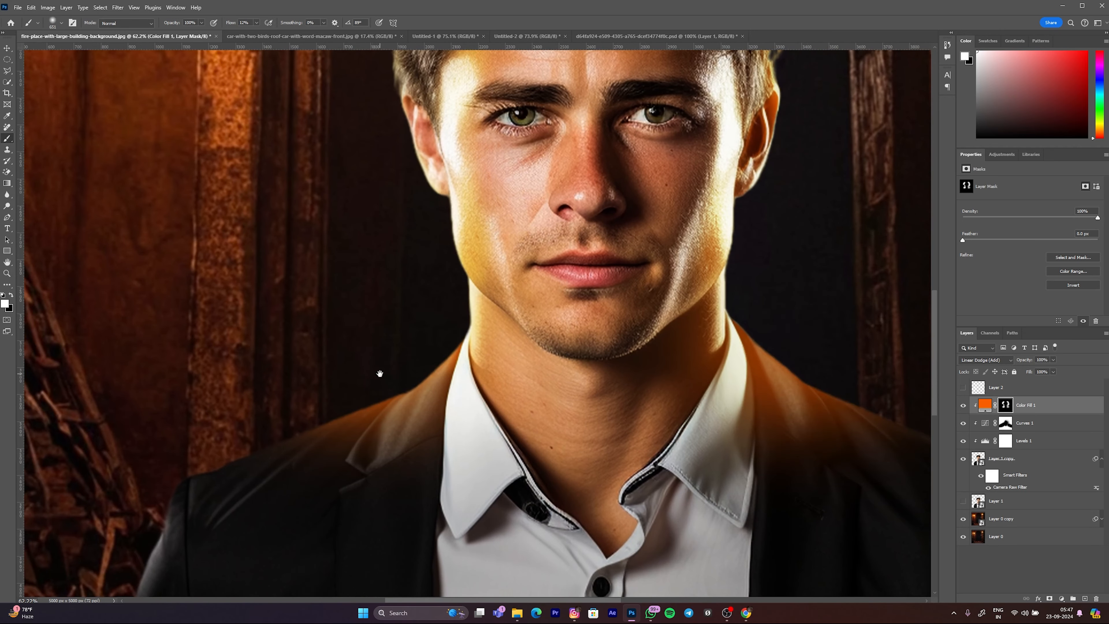
{"action": "mouse_move", "coordinate": [825, 372]}
{"action": "left_mouse_down"}
{"action": "mouse_move", "coordinate": [783, 359]}
{"action": "mouse_move", "coordinate": [768, 369]}
{"action": "left_mouse_up"}
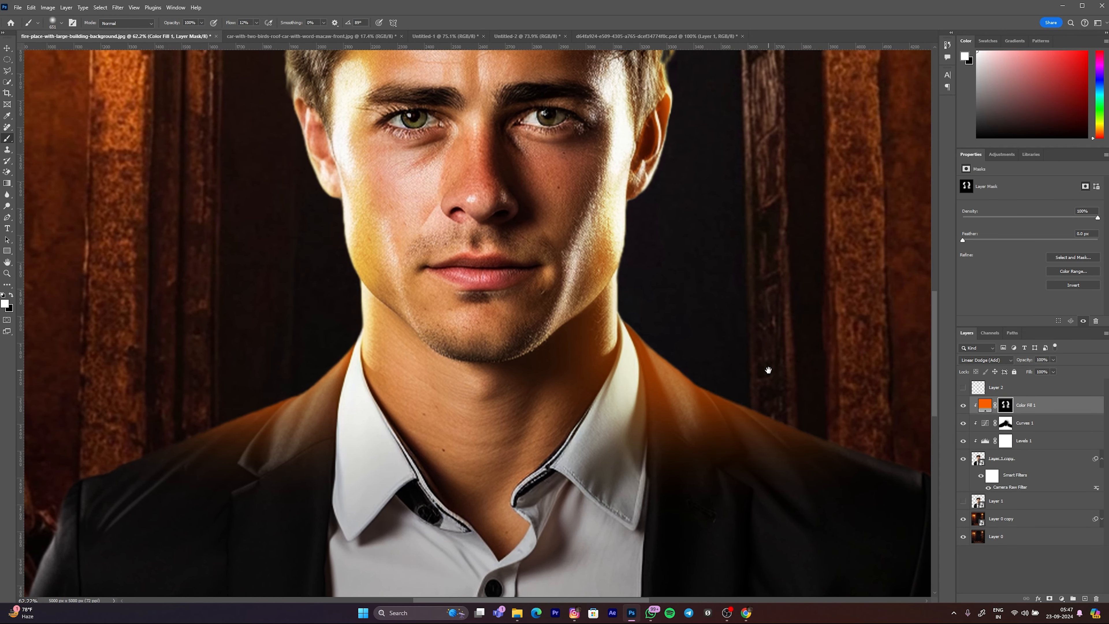
{"action": "left_click_drag", "start_coordinate": [691, 320], "coordinate": [666, 323]}
Step: Paint a broader orange glow over the shoulders and across the crown of the man's hair with a large soft brush
{"action": "scroll", "coordinate": [784, 414], "scroll_direction": "down", "scroll_amount": 2}
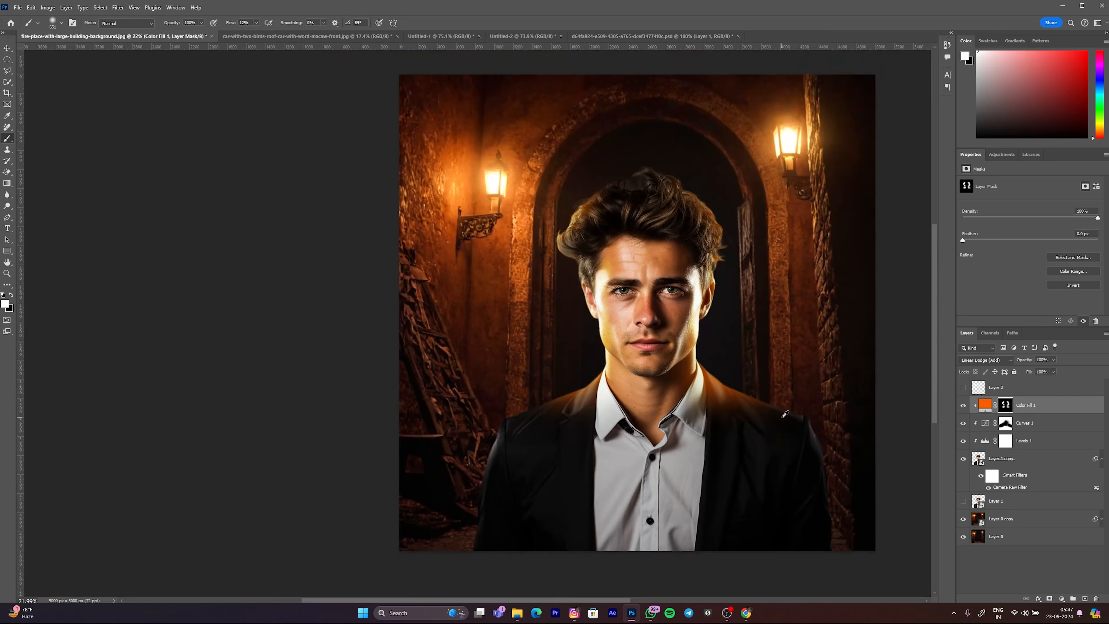
{"action": "left_click_drag", "start_coordinate": [567, 371], "coordinate": [598, 377]}
{"action": "left_click_drag", "start_coordinate": [612, 273], "coordinate": [603, 276]}
{"action": "mouse_move", "coordinate": [636, 188]}
{"action": "left_mouse_down"}
{"action": "mouse_move", "coordinate": [653, 144]}
{"action": "mouse_move", "coordinate": [640, 156]}
{"action": "mouse_move", "coordinate": [667, 183]}
{"action": "mouse_move", "coordinate": [633, 180]}
{"action": "left_mouse_up"}
{"action": "left_click", "coordinate": [640, 159]}
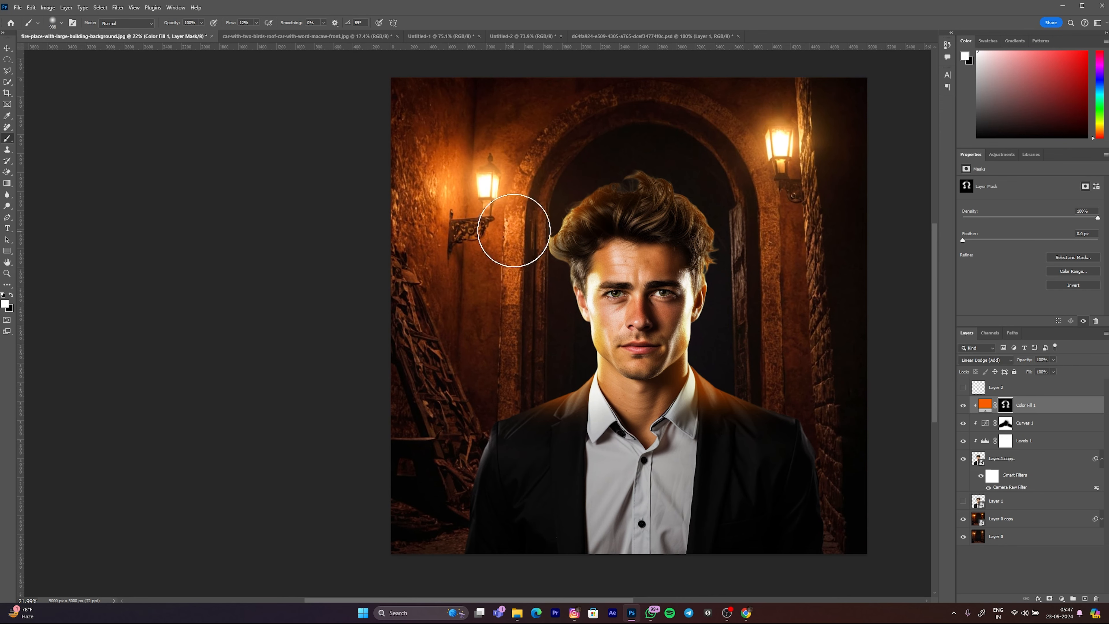
Step: Examine the painted orange glow on the man's face up close and across the whole composite
{"action": "mouse_move", "coordinate": [650, 335]}
{"action": "left_mouse_down"}
{"action": "mouse_move", "coordinate": [539, 324]}
{"action": "mouse_move", "coordinate": [664, 320]}
{"action": "left_mouse_up"}
{"action": "key", "text": "x"}
{"action": "scroll", "coordinate": [603, 331], "scroll_direction": "up", "scroll_amount": 8}
{"action": "scroll", "coordinate": [585, 321], "scroll_direction": "up", "scroll_amount": 5}
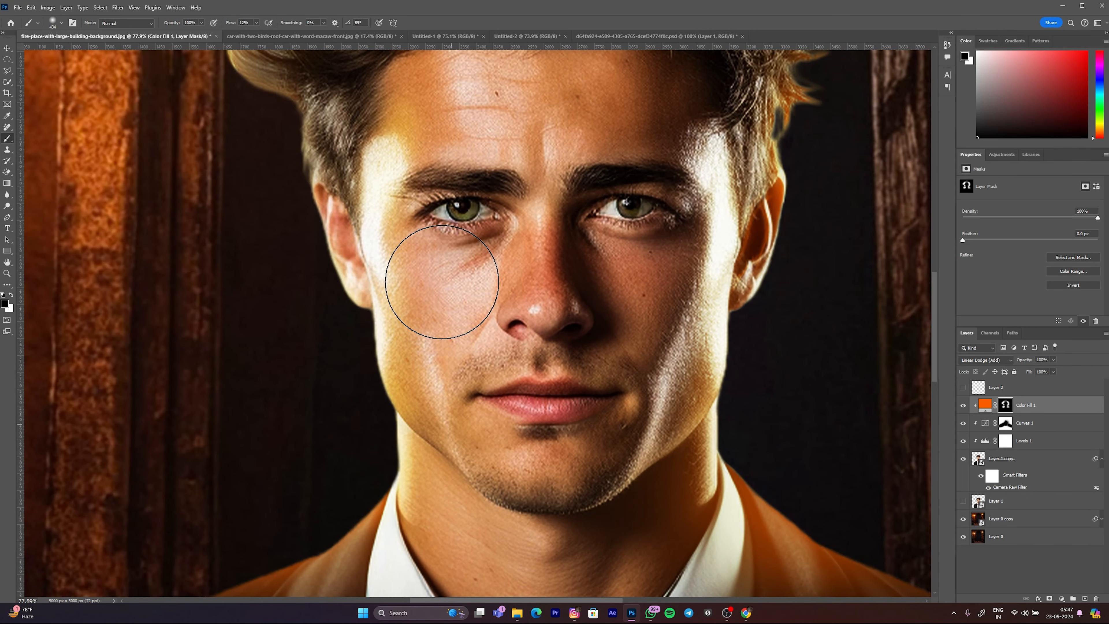
{"action": "scroll", "coordinate": [452, 304], "scroll_direction": "down", "scroll_amount": 3}
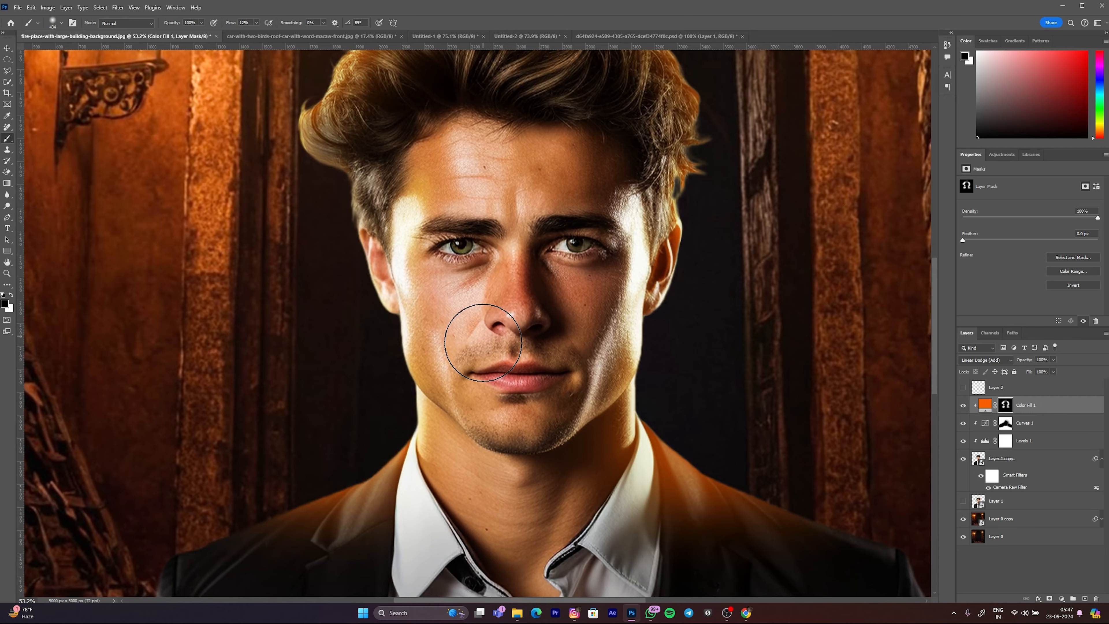
{"action": "scroll", "coordinate": [483, 317], "scroll_direction": "down", "scroll_amount": 3}
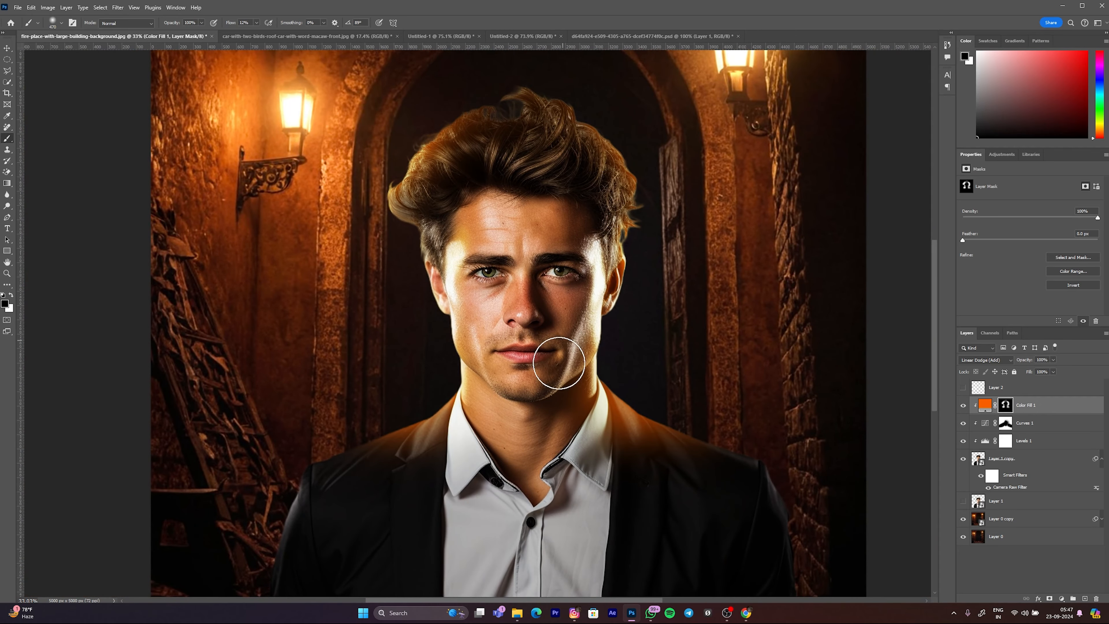
{"action": "scroll", "coordinate": [572, 327], "scroll_direction": "down", "scroll_amount": 2}
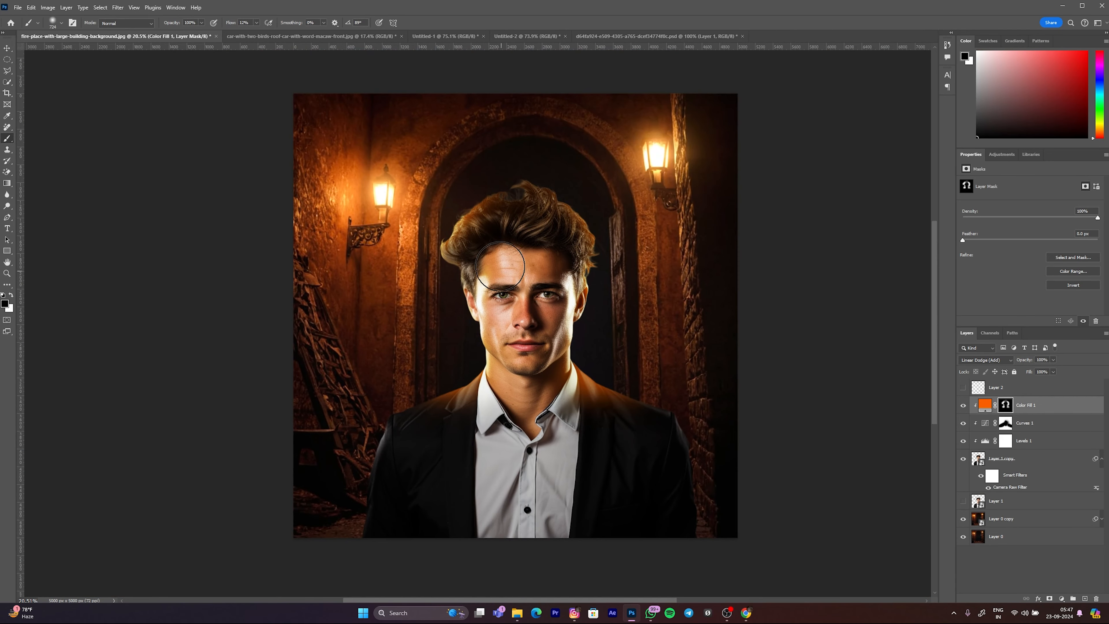
{"action": "scroll", "coordinate": [563, 273], "scroll_direction": "down", "scroll_amount": 1}
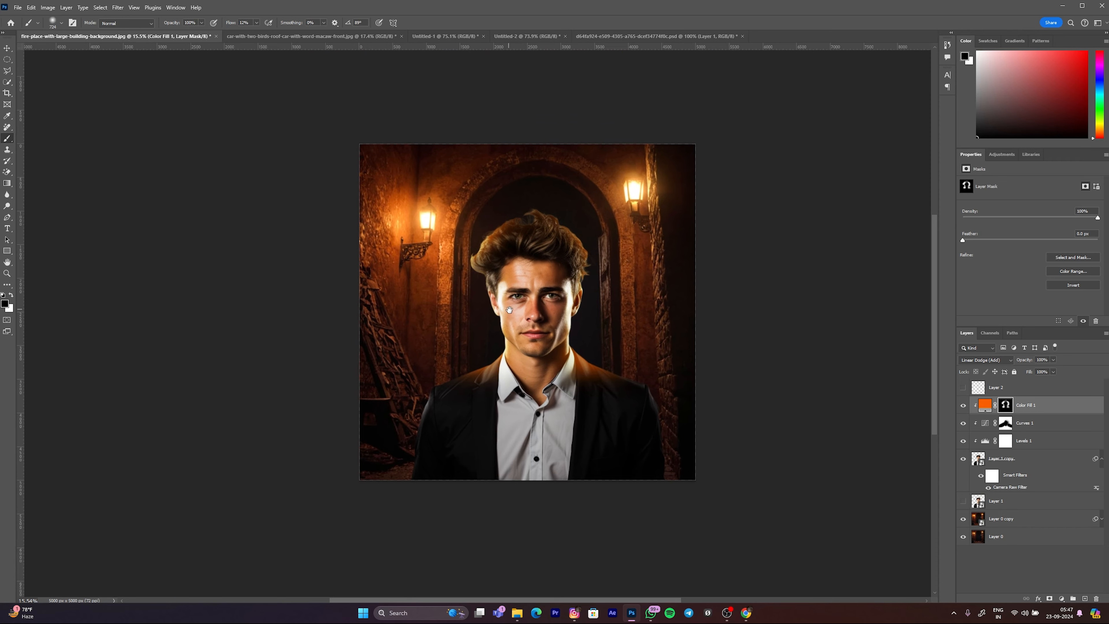
Step: Duplicate the Color Fill 1 layer and clip the copy to the man's layer below
{"action": "left_click", "coordinate": [990, 410]}
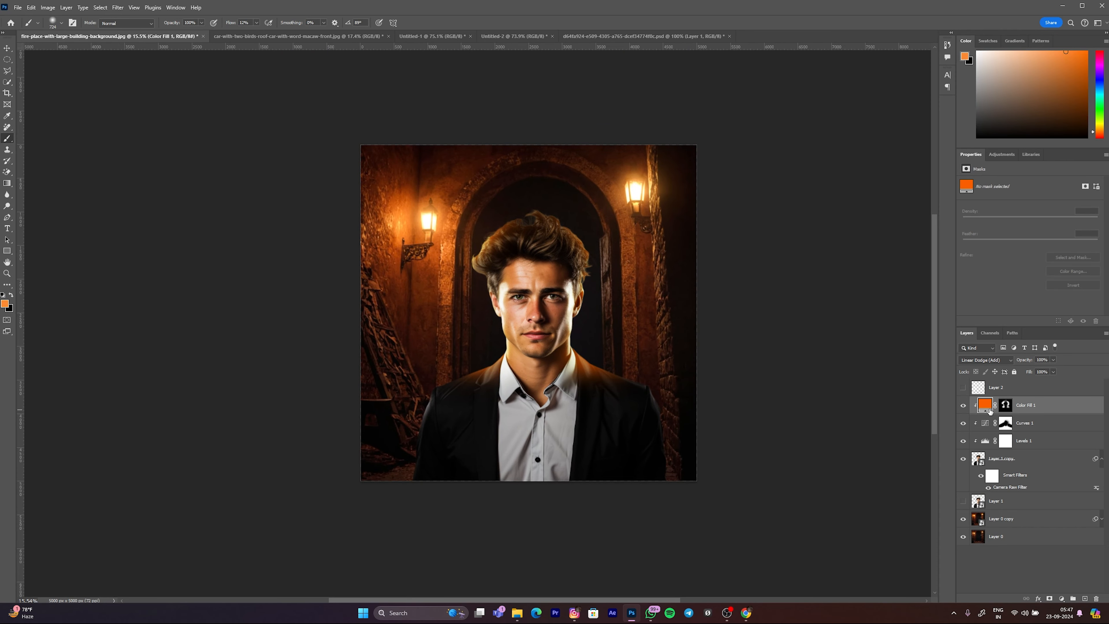
{"action": "key", "text": "ctrl+j"}
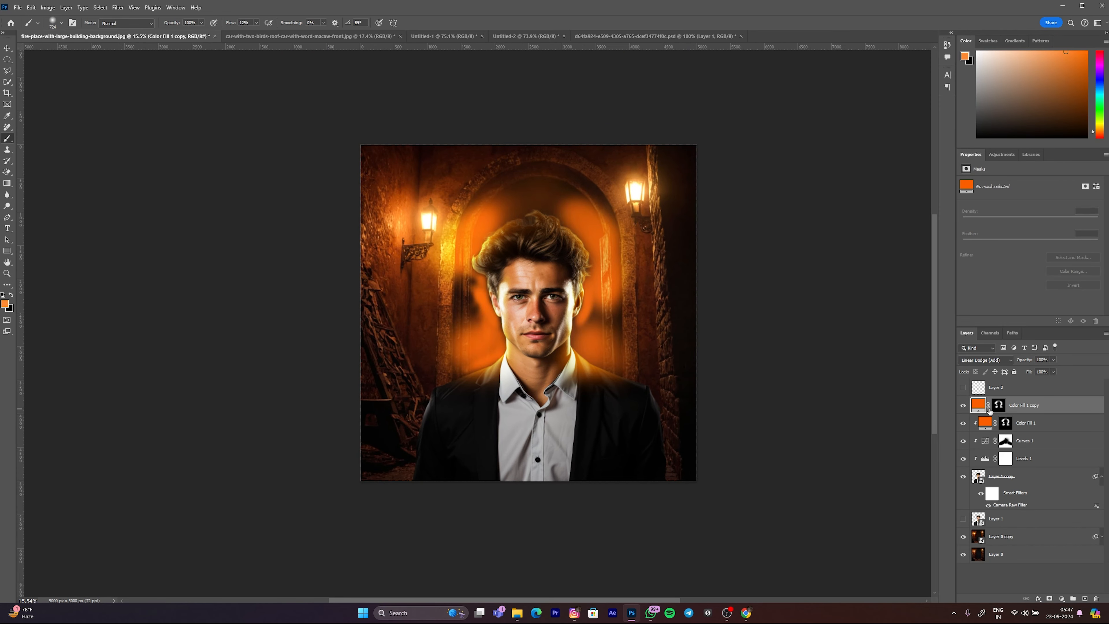
{"action": "right_click", "coordinate": [1033, 410]}
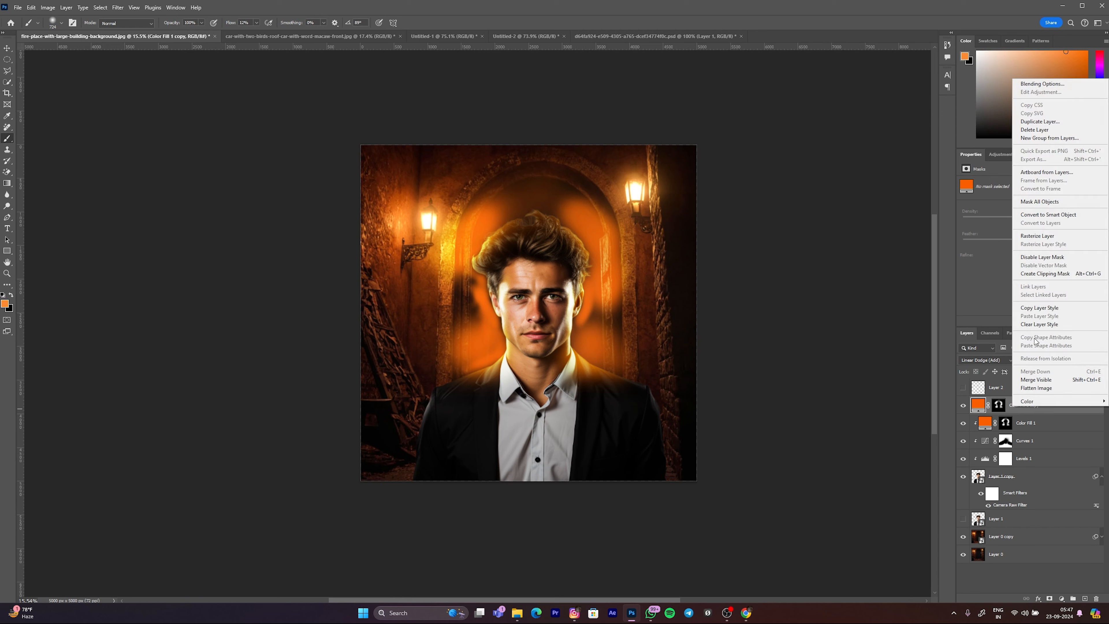
{"action": "left_click", "coordinate": [1031, 274]}
{"action": "left_click_drag", "start_coordinate": [488, 292], "coordinate": [496, 293]}
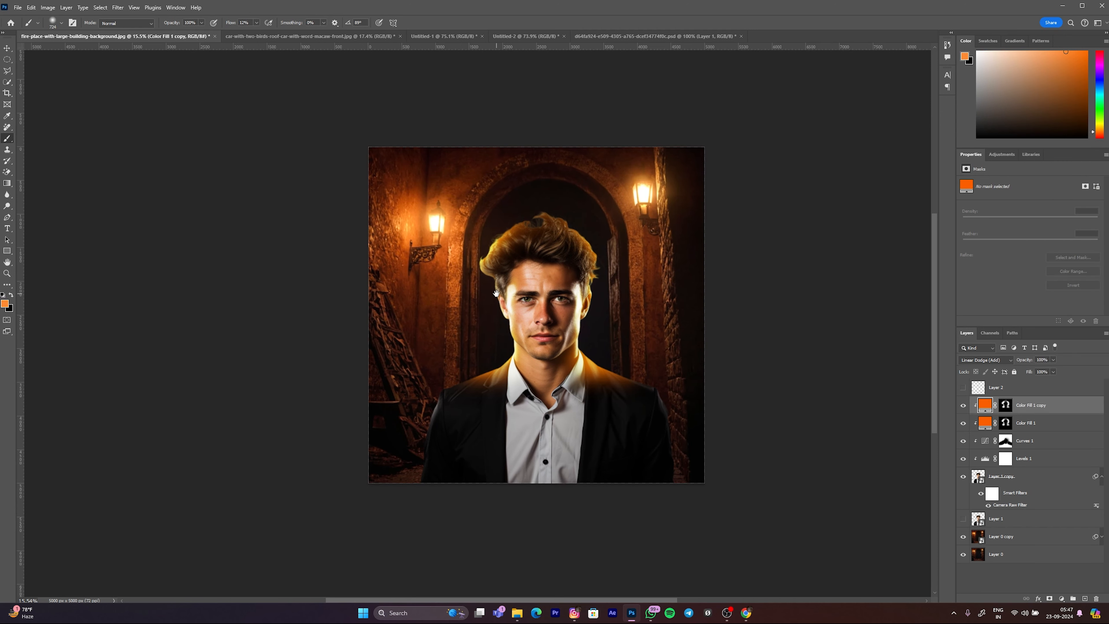
Step: Compare the composite with the duplicated orange fill layer hidden and shown
{"action": "left_click", "coordinate": [964, 406]}
{"action": "left_click", "coordinate": [964, 406]}
{"action": "left_click", "coordinate": [964, 406]}
{"action": "left_click", "coordinate": [964, 406]}
{"action": "left_click", "coordinate": [964, 405]}
{"action": "left_click", "coordinate": [964, 406]}
{"action": "left_click", "coordinate": [503, 251]}
{"action": "left_click", "coordinate": [515, 218]}
Step: Try a 52% Fill on the duplicated orange layer and undo it
{"action": "scroll", "coordinate": [517, 267], "scroll_direction": "up", "scroll_amount": 1}
{"action": "scroll", "coordinate": [517, 267], "scroll_direction": "up", "scroll_amount": 3}
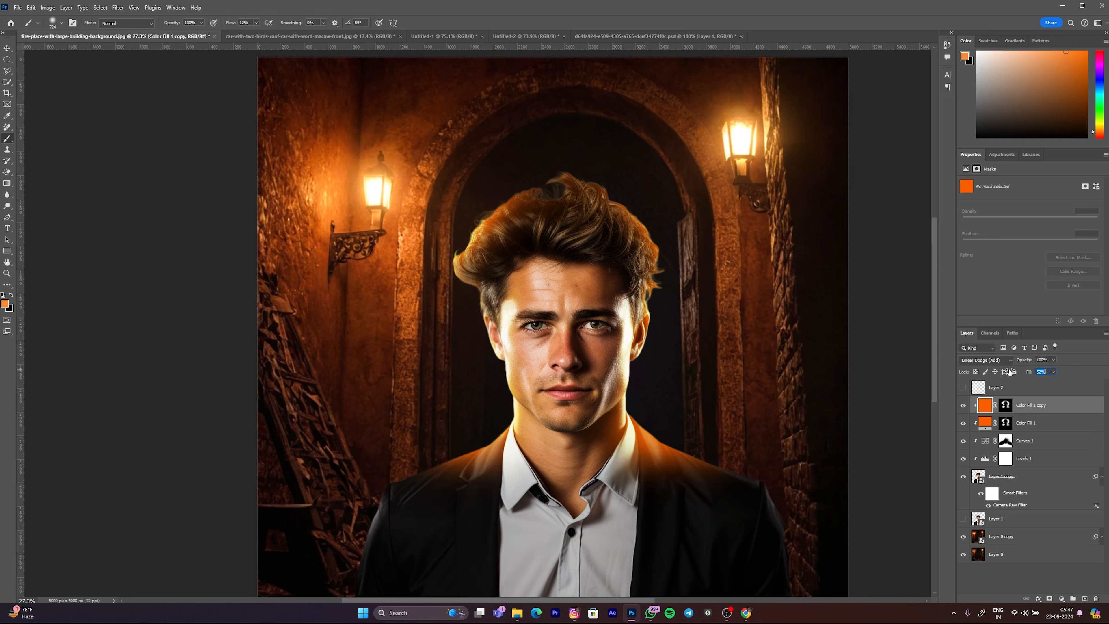
{"action": "double_click", "coordinate": [986, 406]}
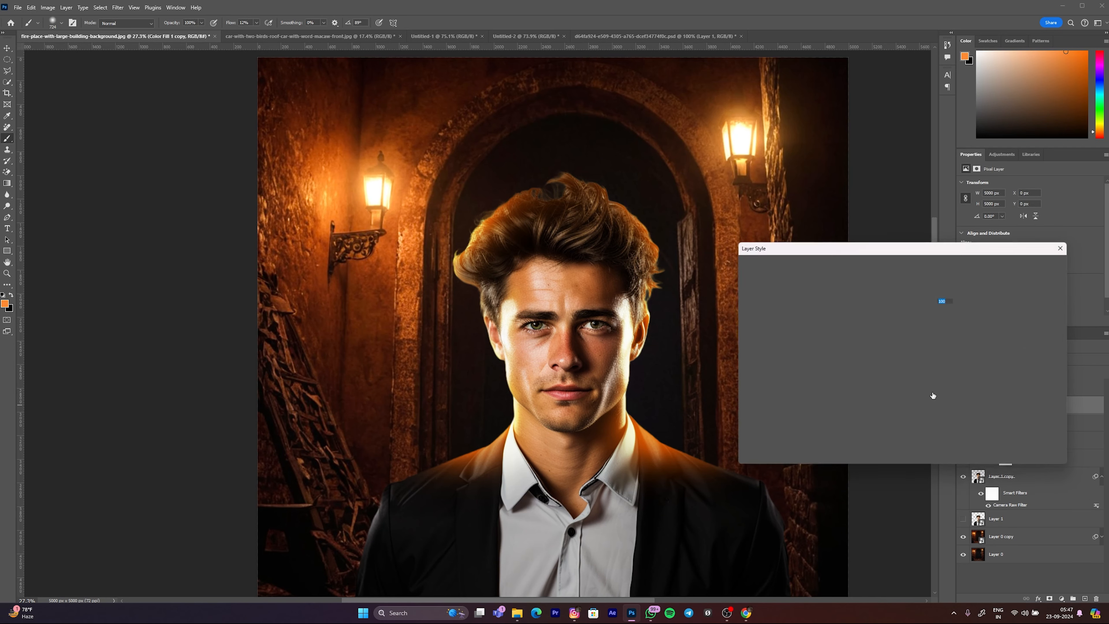
{"action": "key", "text": "Return"}
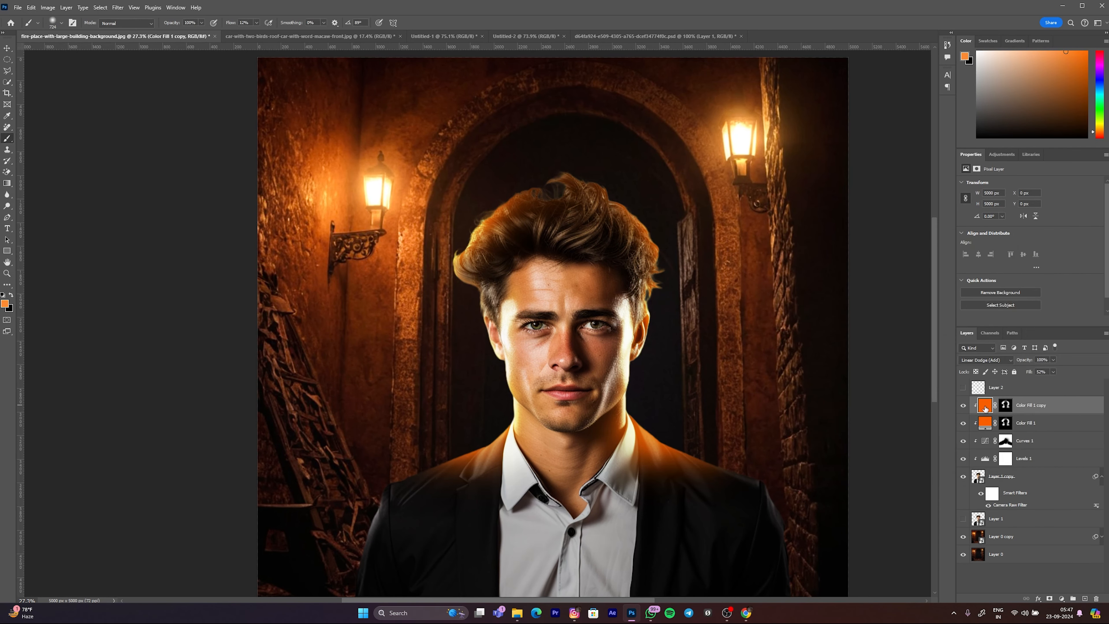
{"action": "key", "text": "ctrl+z"}
{"action": "key", "text": "ctrl+z"}
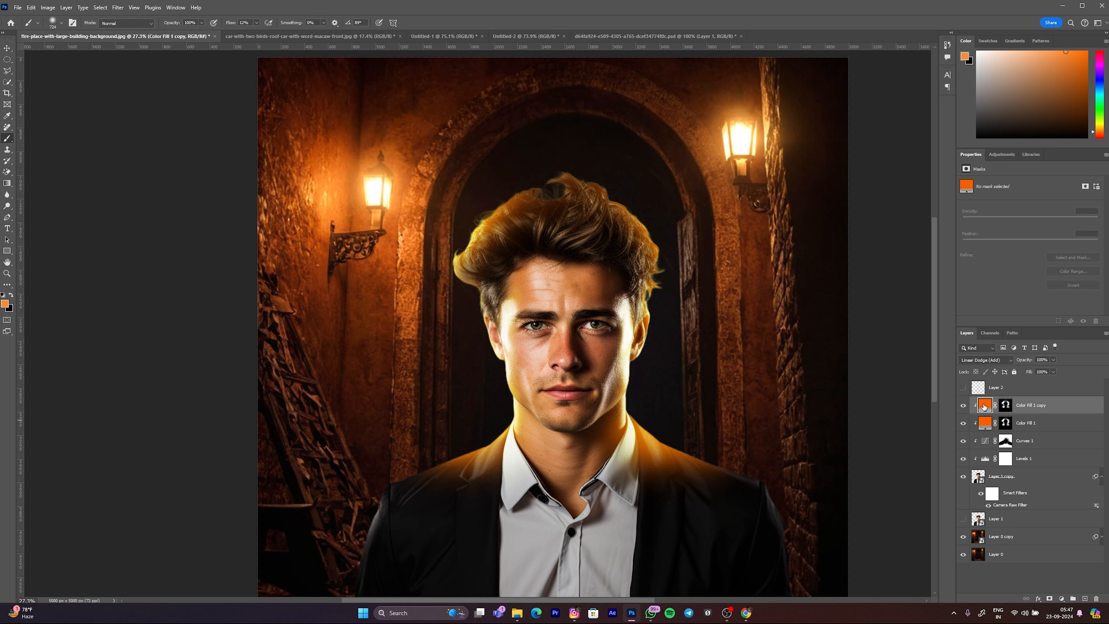
Step: Set the duplicated fill layer's Fill to 67% and recolour it to yellow-orange fa9f00
{"action": "left_click_drag", "start_coordinate": [1013, 377], "coordinate": [1011, 382]}
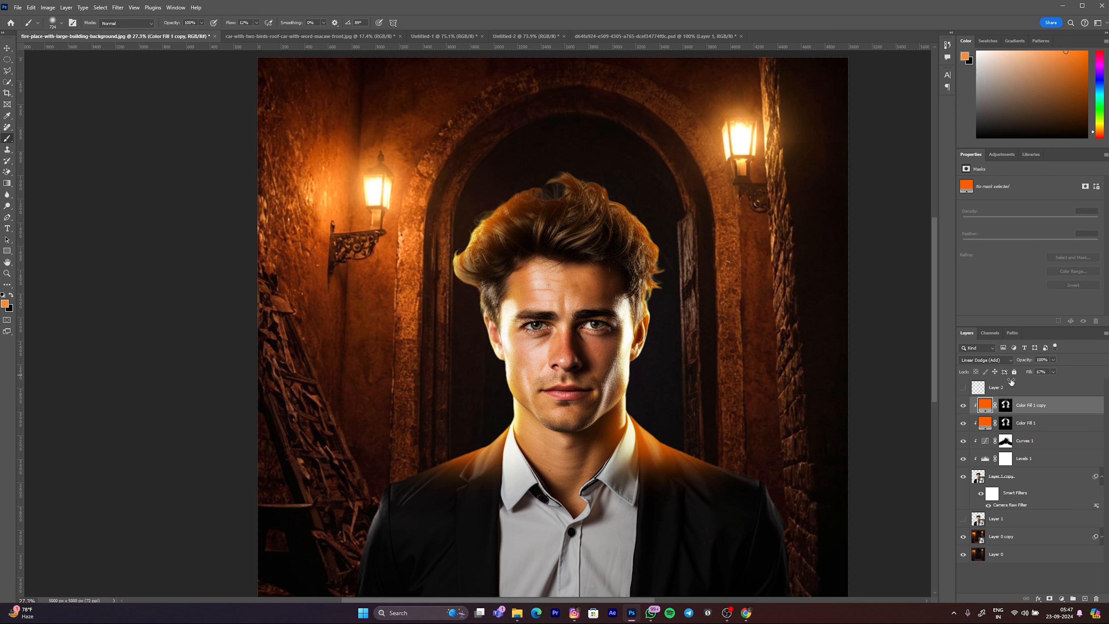
{"action": "double_click", "coordinate": [989, 405]}
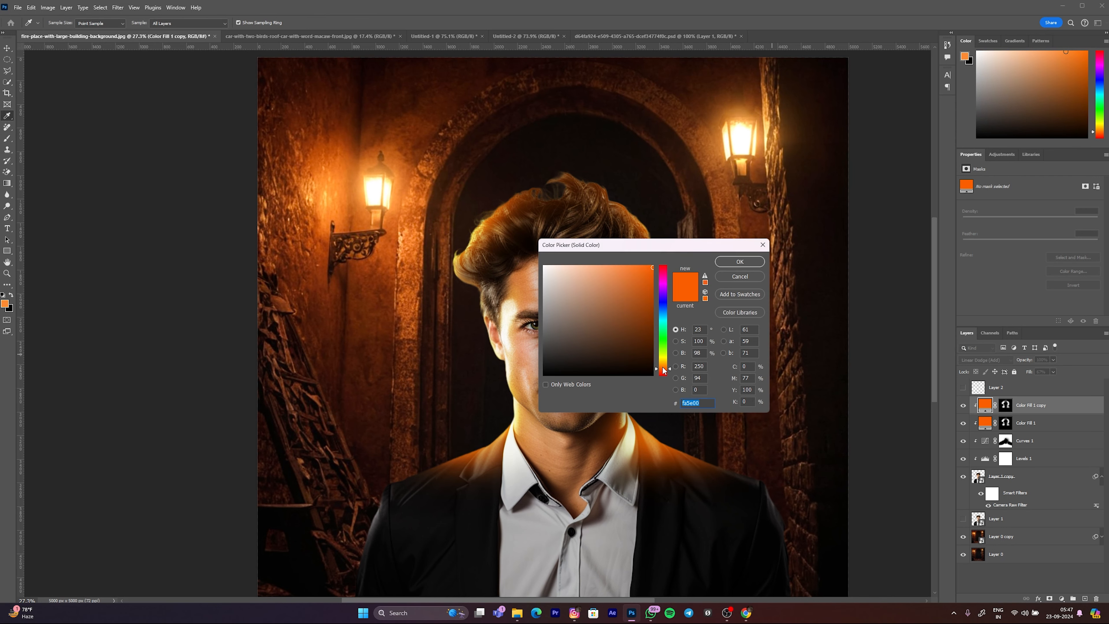
{"action": "left_click_drag", "start_coordinate": [663, 371], "coordinate": [664, 369]}
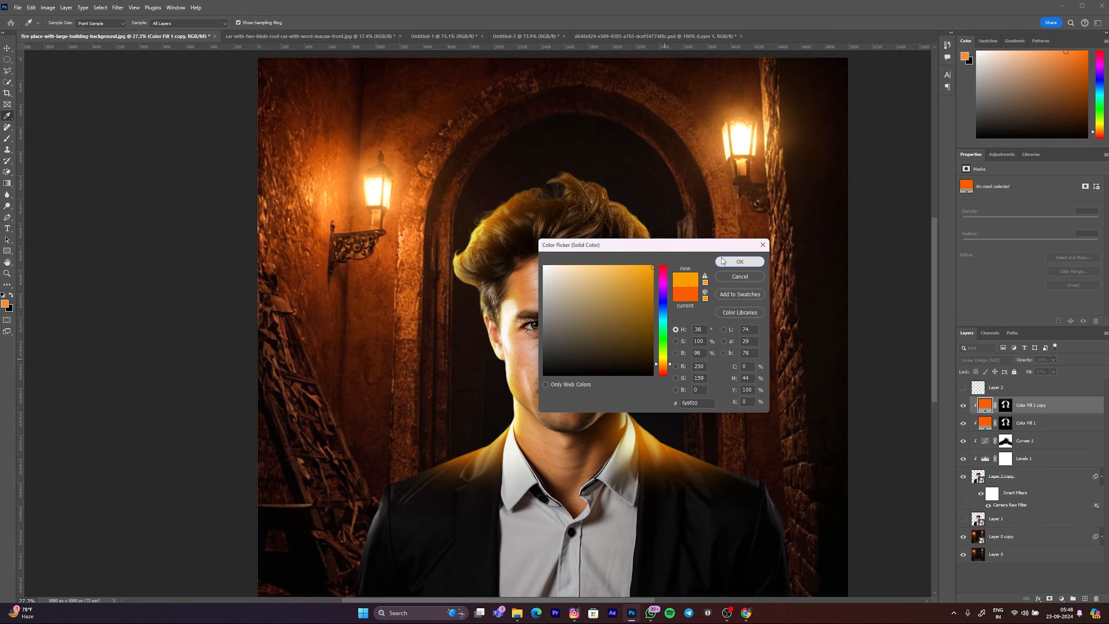
{"action": "left_click", "coordinate": [740, 261]}
{"action": "left_click", "coordinate": [963, 405]}
{"action": "left_click", "coordinate": [963, 405]}
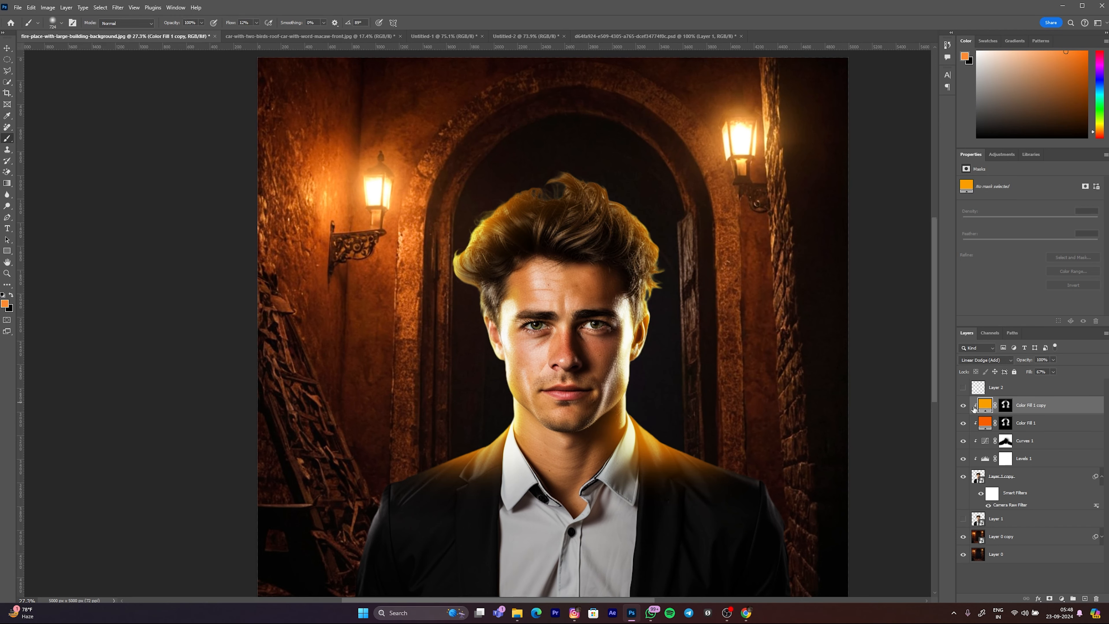
Step: Brush black on the Color Fill 1 copy mask to soften the yellow glow on the man's hair
{"action": "left_click", "coordinate": [1008, 407]}
{"action": "mouse_move", "coordinate": [540, 456]}
{"action": "left_mouse_down"}
{"action": "mouse_move", "coordinate": [559, 462]}
{"action": "mouse_move", "coordinate": [485, 472]}
{"action": "mouse_move", "coordinate": [502, 453]}
{"action": "left_mouse_up"}
{"action": "scroll", "coordinate": [543, 453], "scroll_direction": "up", "scroll_amount": 3}
{"action": "left_click_drag", "start_coordinate": [605, 387], "coordinate": [634, 366]}
{"action": "left_click_drag", "start_coordinate": [520, 306], "coordinate": [529, 339]}
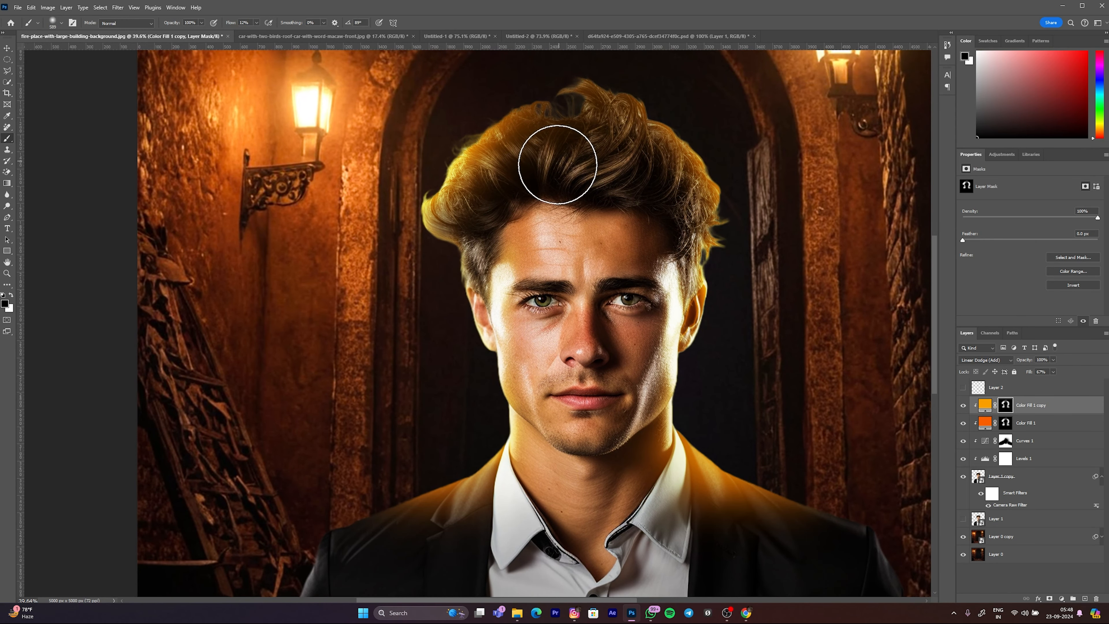
{"action": "mouse_move", "coordinate": [503, 147]}
{"action": "left_mouse_down"}
{"action": "mouse_move", "coordinate": [477, 212]}
{"action": "mouse_move", "coordinate": [479, 279]}
{"action": "mouse_move", "coordinate": [491, 207]}
{"action": "mouse_move", "coordinate": [468, 203]}
{"action": "mouse_move", "coordinate": [450, 232]}
{"action": "mouse_move", "coordinate": [472, 251]}
{"action": "mouse_move", "coordinate": [518, 229]}
{"action": "left_mouse_up"}
Step: Examine the overall lighting at different magnifications, comparing it with the yellow fill layer hidden and shown
{"action": "scroll", "coordinate": [474, 252], "scroll_direction": "down", "scroll_amount": 9}
{"action": "scroll", "coordinate": [485, 224], "scroll_direction": "up", "scroll_amount": 3}
{"action": "scroll", "coordinate": [537, 245], "scroll_direction": "down", "scroll_amount": 2}
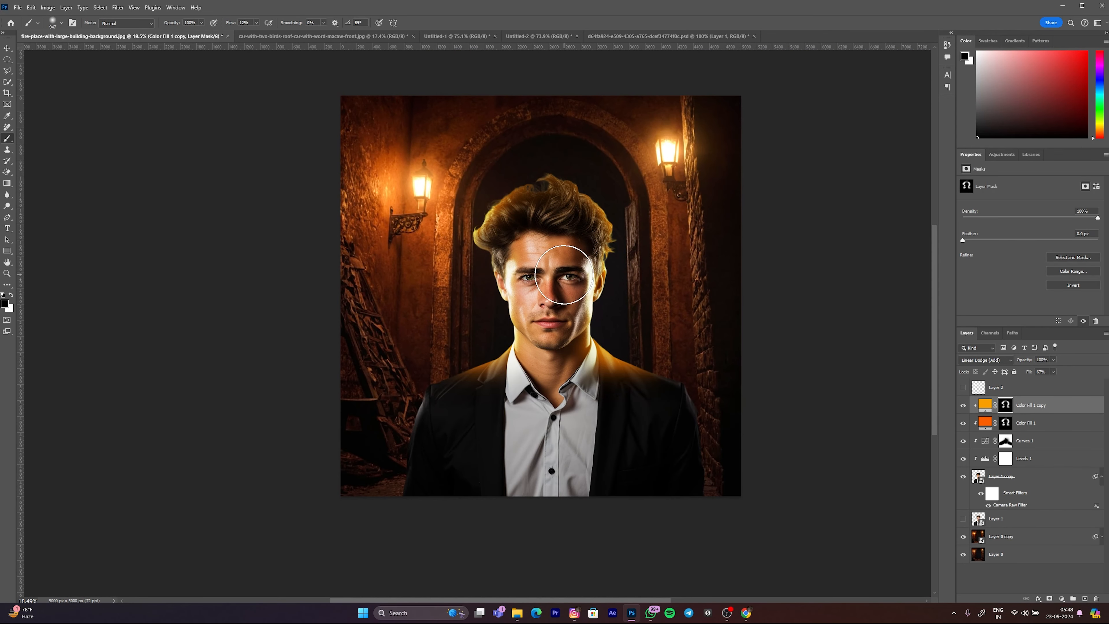
{"action": "scroll", "coordinate": [551, 376], "scroll_direction": "down", "scroll_amount": 4}
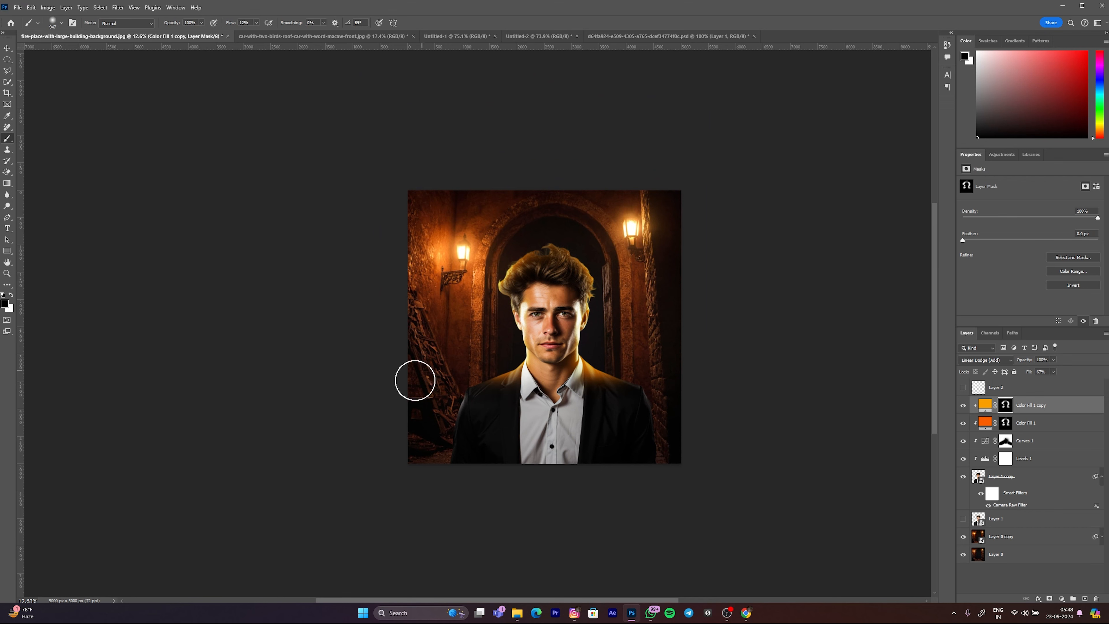
{"action": "left_click_drag", "start_coordinate": [554, 363], "coordinate": [559, 368]}
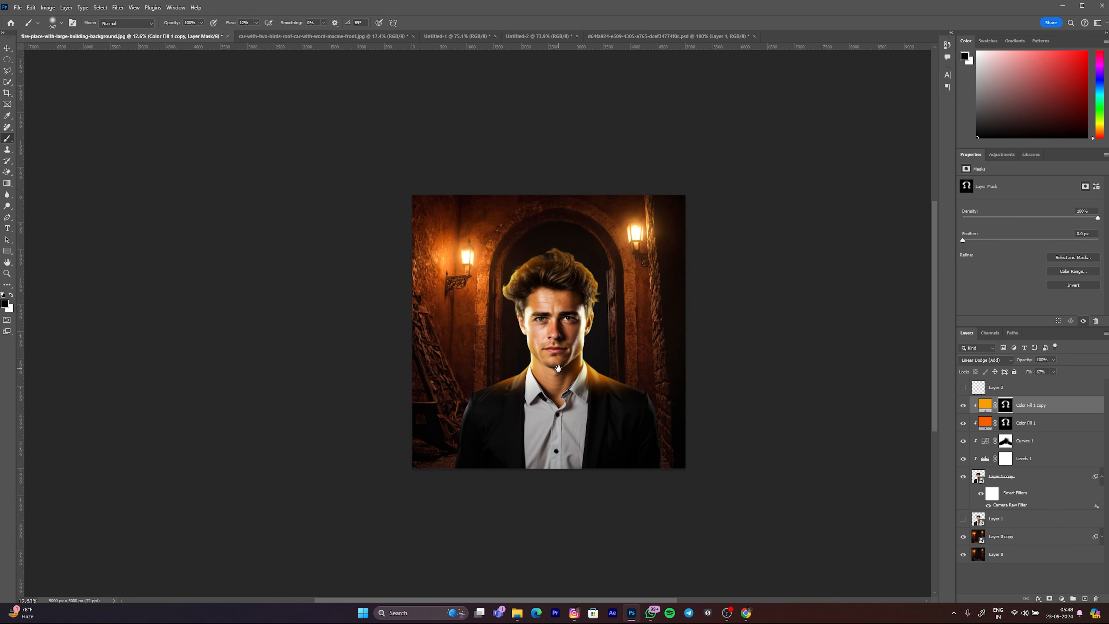
{"action": "scroll", "coordinate": [531, 321], "scroll_direction": "up", "scroll_amount": 3}
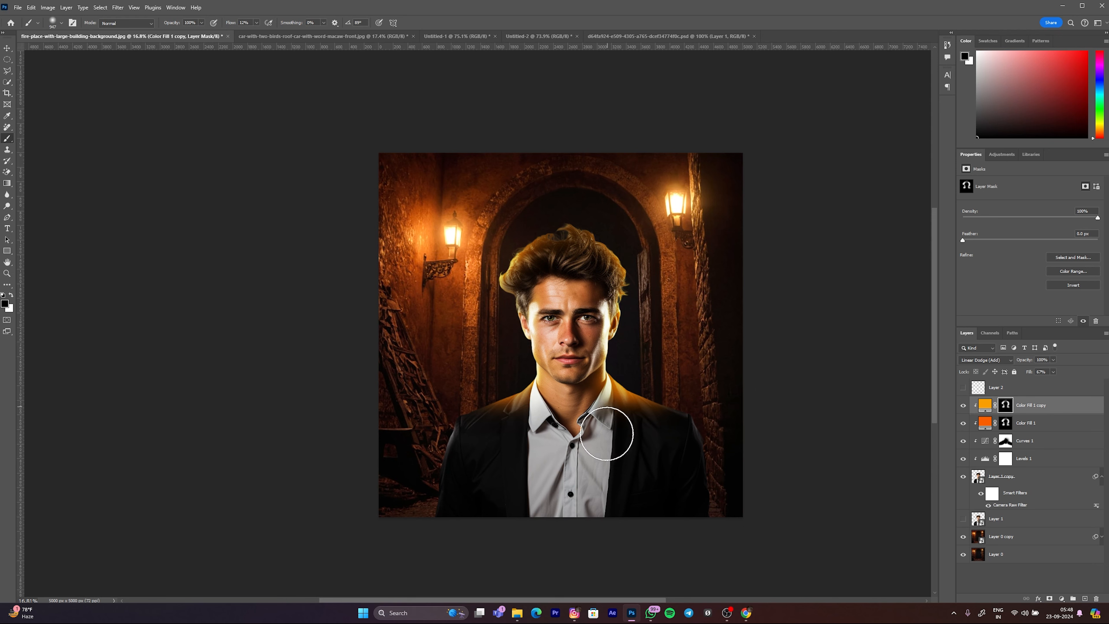
{"action": "left_click", "coordinate": [964, 406]}
{"action": "left_click", "coordinate": [964, 405]}
{"action": "scroll", "coordinate": [688, 304], "scroll_direction": "down", "scroll_amount": 2}
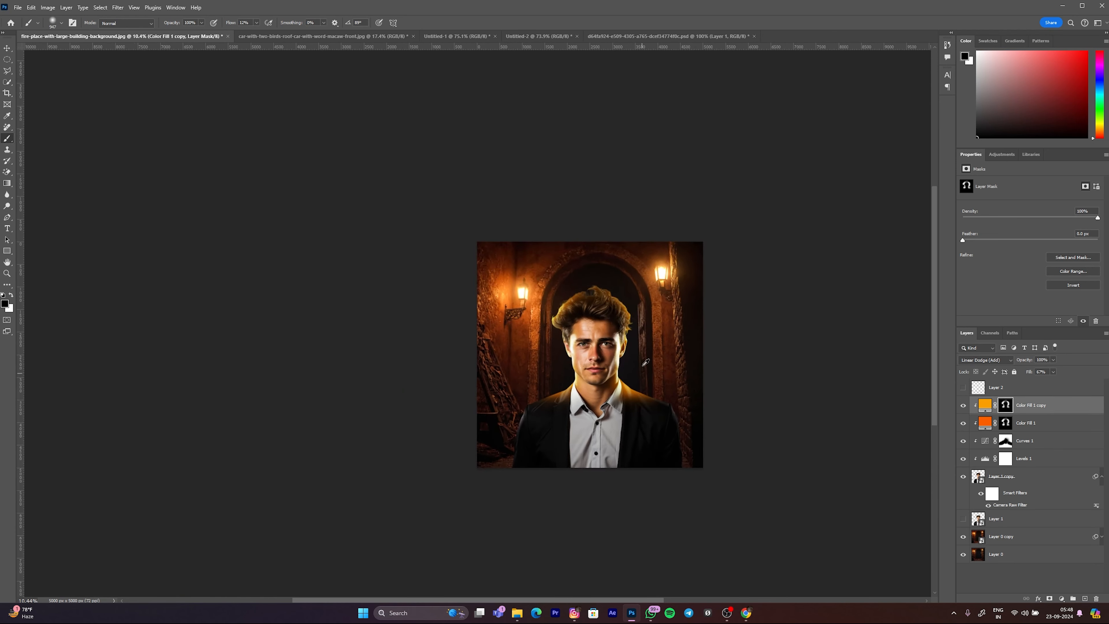
{"action": "scroll", "coordinate": [644, 503], "scroll_direction": "up", "scroll_amount": 2}
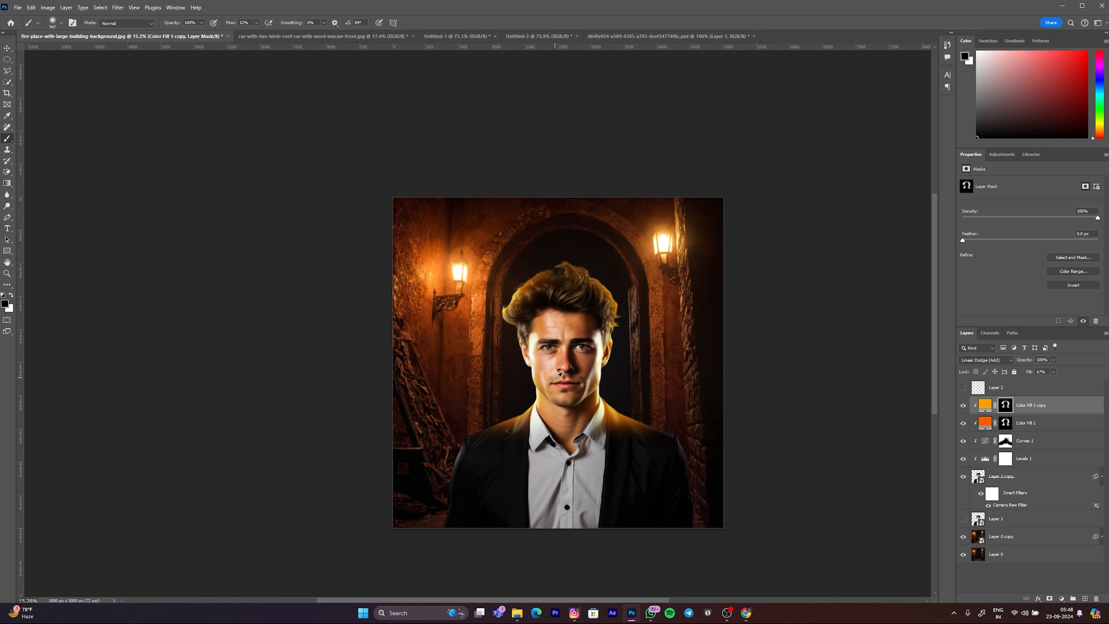
{"action": "scroll", "coordinate": [472, 409], "scroll_direction": "up", "scroll_amount": 1}
{"action": "left_click_drag", "start_coordinate": [451, 305], "coordinate": [476, 304]}
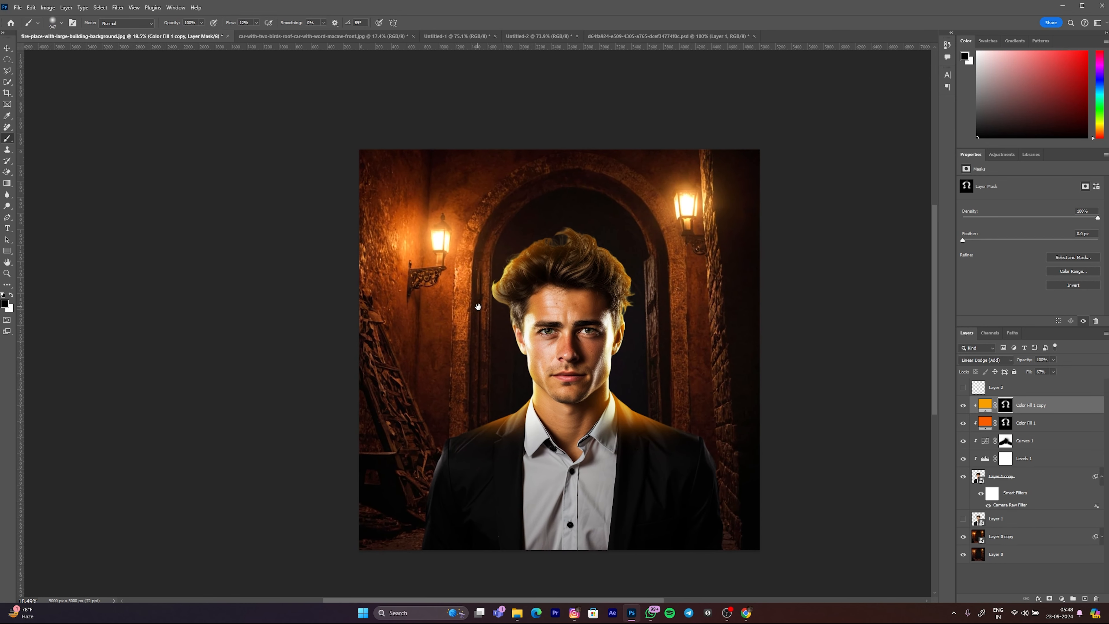
Step: Duplicate the orange Color Fill 1 layer and move the new copy above the yellow fill layer
{"action": "left_click", "coordinate": [1028, 410]}
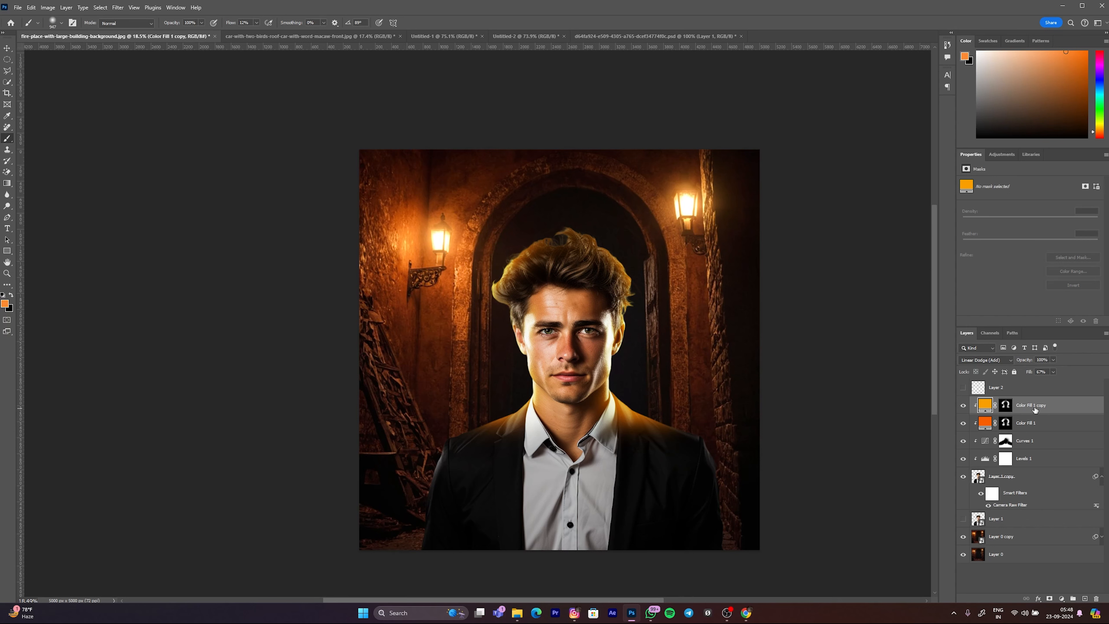
{"action": "left_click", "coordinate": [984, 428]}
{"action": "left_click", "coordinate": [1028, 409]}
{"action": "left_click", "coordinate": [1018, 425]}
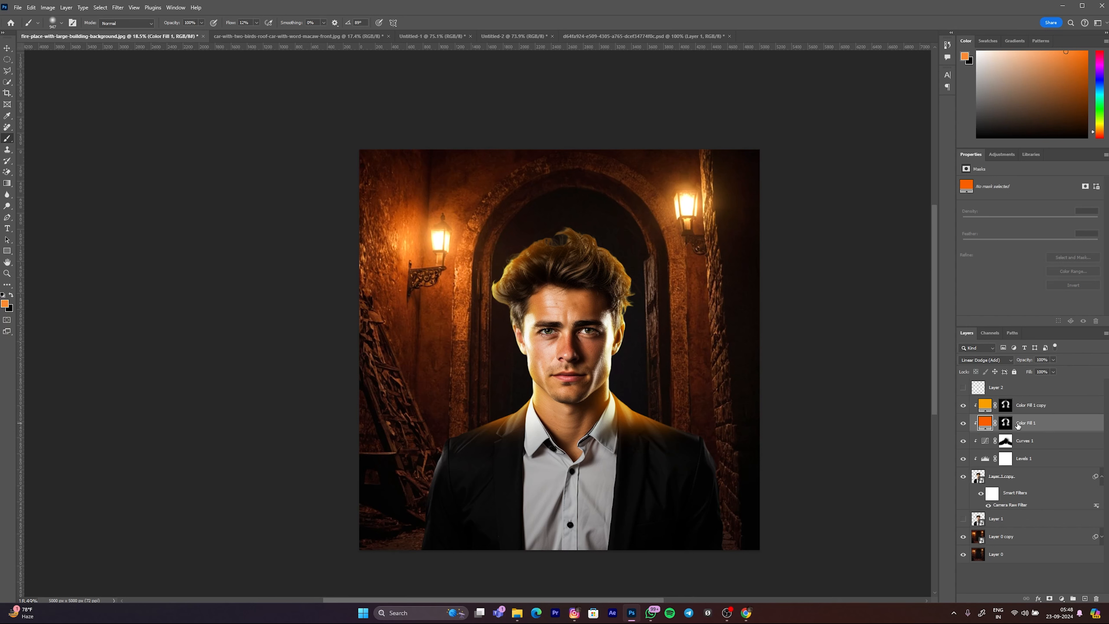
{"action": "key", "text": "ctrl+j"}
{"action": "left_click_drag", "start_coordinate": [1018, 426], "coordinate": [1022, 401]}
Step: Clip the yellow Color Fill 1 copy to the layers below again and check the unclipped orange copy's effect
{"action": "left_click", "coordinate": [1048, 424]}
{"action": "right_click", "coordinate": [1050, 426]}
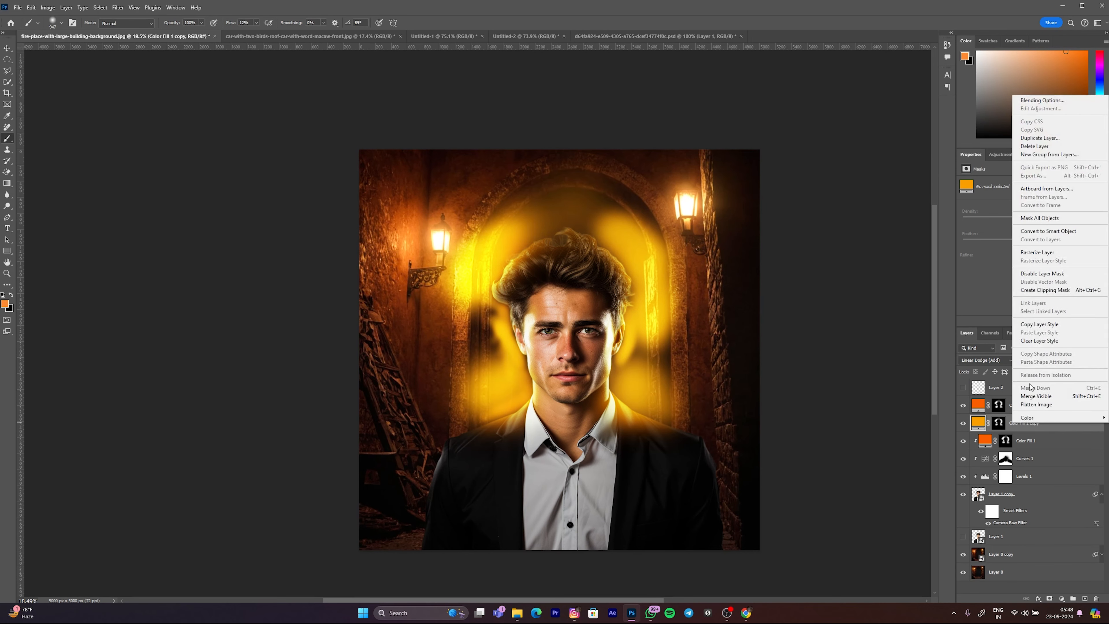
{"action": "left_click", "coordinate": [1034, 302]}
{"action": "left_click", "coordinate": [985, 406]}
{"action": "left_click", "coordinate": [963, 406]}
{"action": "left_click", "coordinate": [963, 405]}
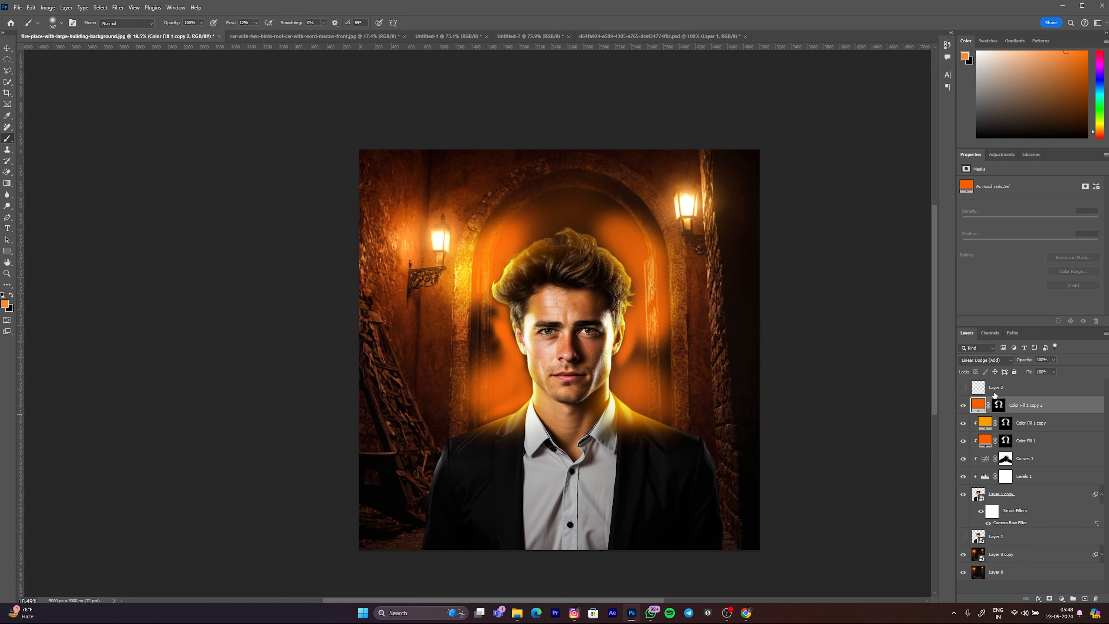
Step: Set the Fill of Color Fill 1 copy 2 to 95%
{"action": "left_click_drag", "start_coordinate": [1003, 372], "coordinate": [953, 372]}
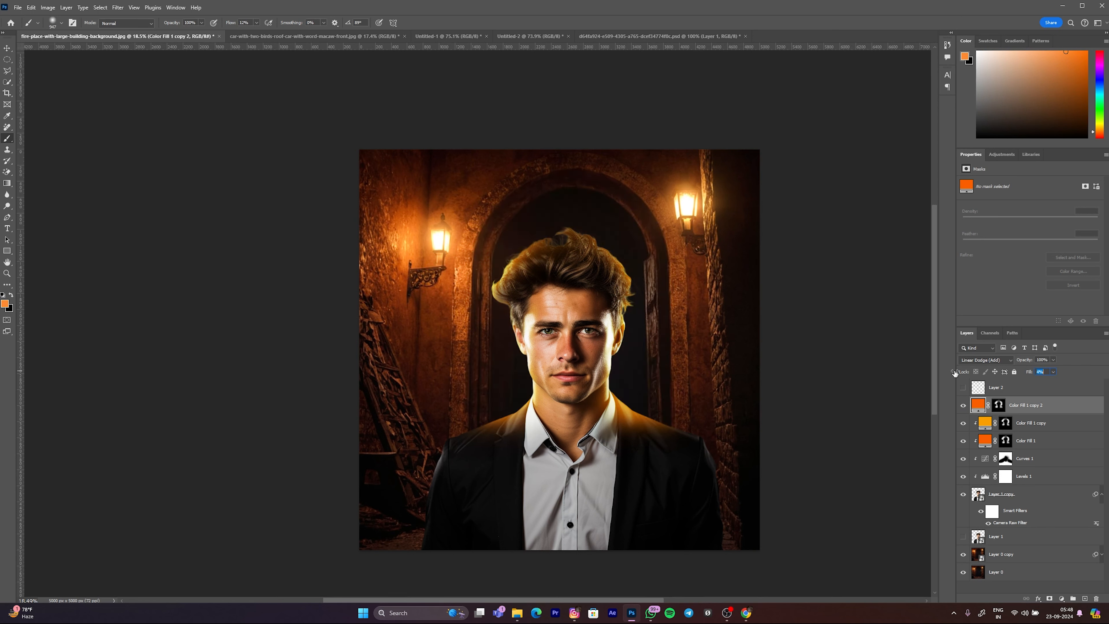
{"action": "type", "text": "95"}
{"action": "key", "text": "Return"}
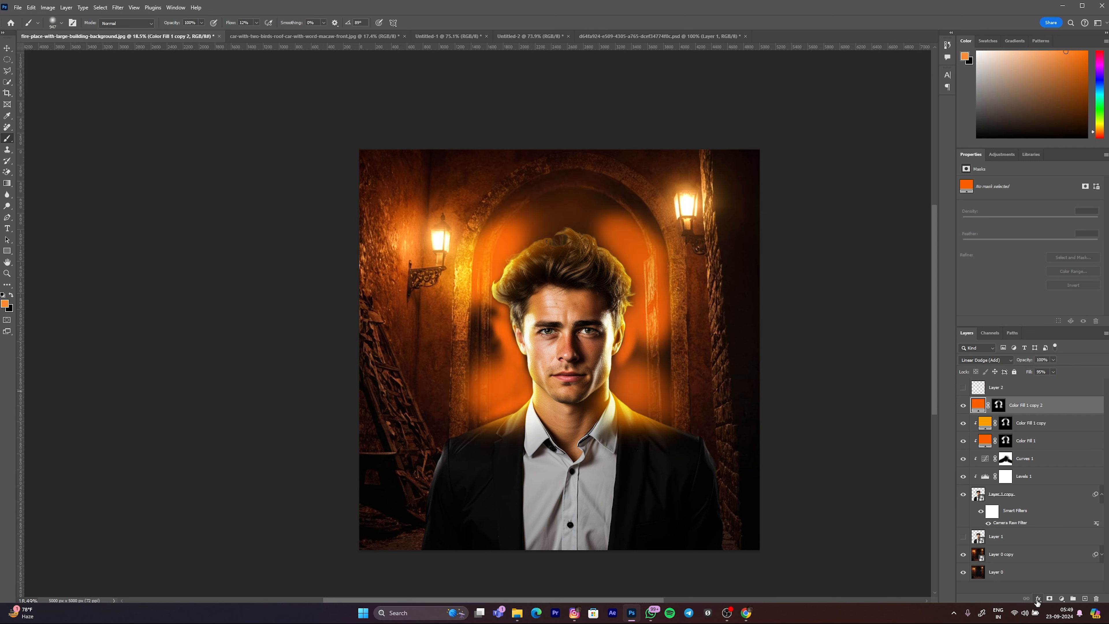
Step: In the blending options of Color Fill 1 copy 2, split Blend If's Underlying Layer black slider to 41 / 136
{"action": "left_click", "coordinate": [1038, 600]}
{"action": "left_click", "coordinate": [1004, 598]}
{"action": "left_click", "coordinate": [1038, 598]}
{"action": "left_click", "coordinate": [1059, 513]}
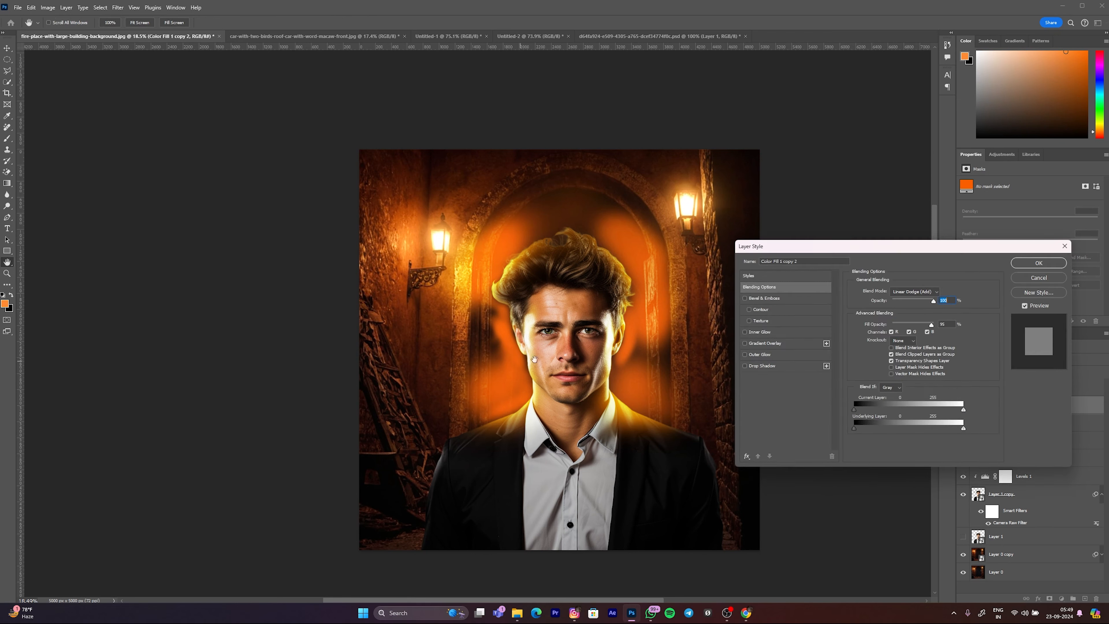
{"action": "left_click_drag", "start_coordinate": [771, 248], "coordinate": [208, 93]}
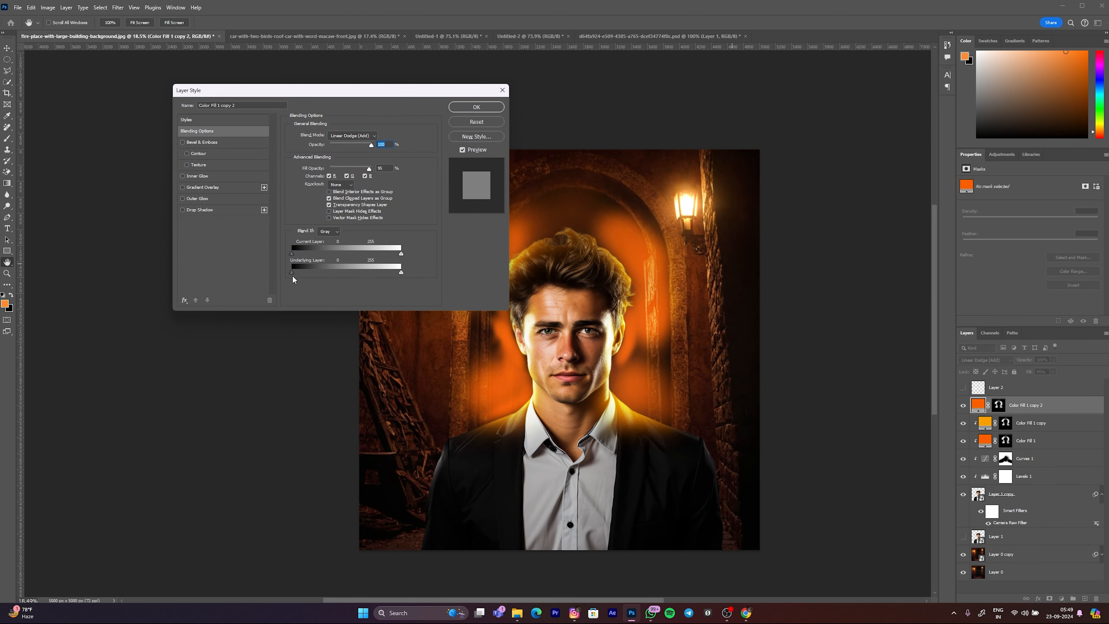
{"action": "left_click_drag", "start_coordinate": [292, 272], "coordinate": [336, 272]}
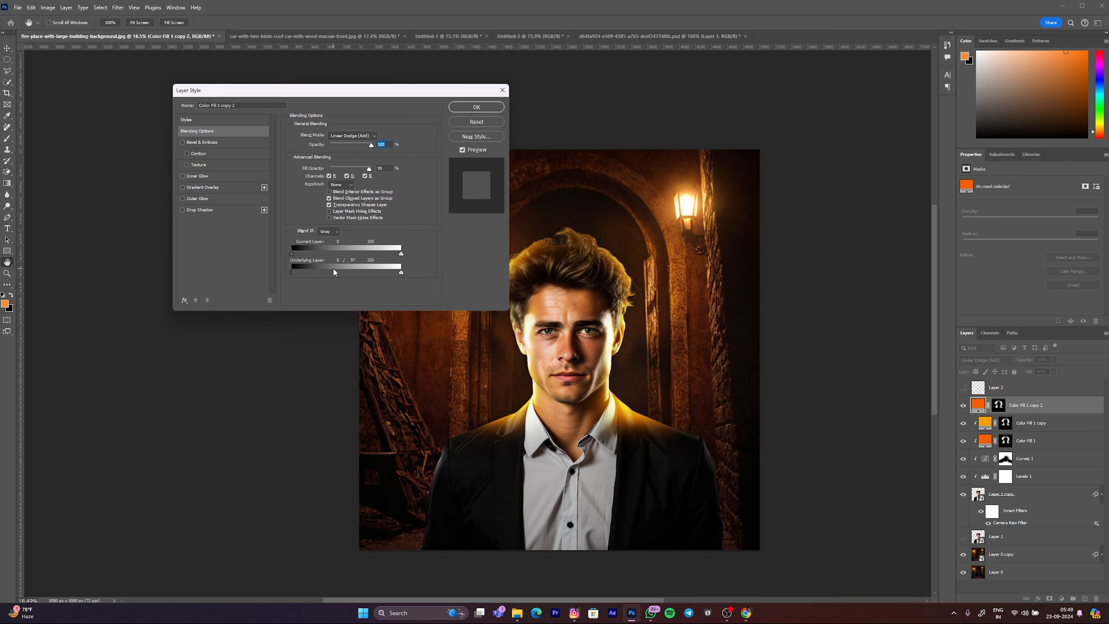
{"action": "left_click_drag", "start_coordinate": [291, 274], "coordinate": [363, 274]}
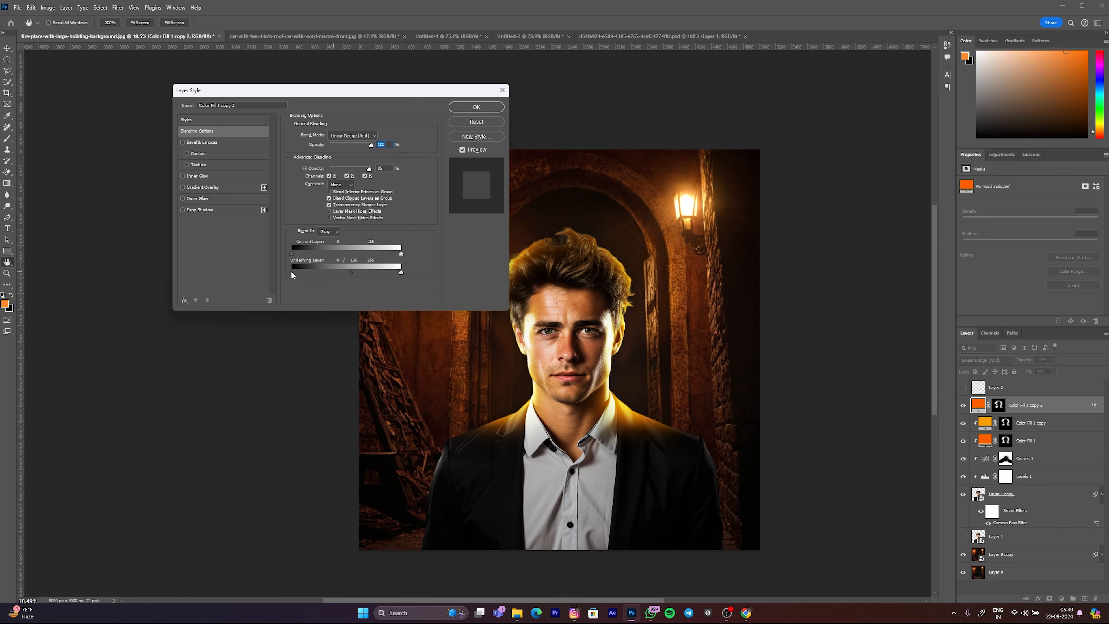
{"action": "left_click_drag", "start_coordinate": [292, 273], "coordinate": [318, 273]}
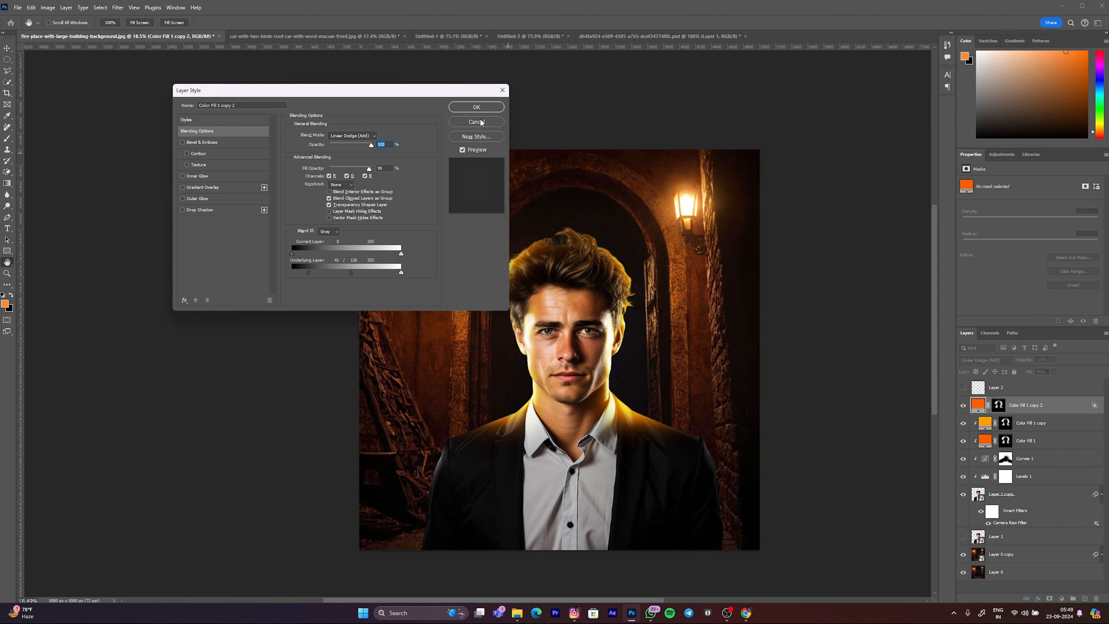
{"action": "key", "text": "Return"}
Step: Compare the man's glow with Color Fill 1 copy 2 hidden and shown at different magnifications
{"action": "scroll", "coordinate": [604, 304], "scroll_direction": "down", "scroll_amount": 2}
{"action": "scroll", "coordinate": [614, 306], "scroll_direction": "up", "scroll_amount": 3}
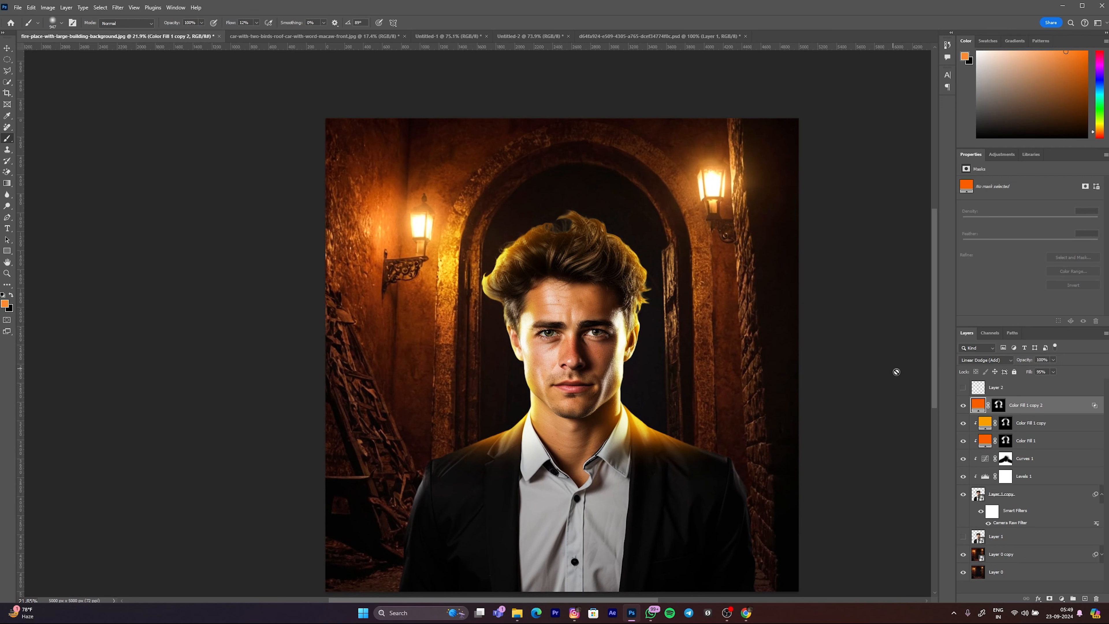
{"action": "left_click", "coordinate": [963, 405]}
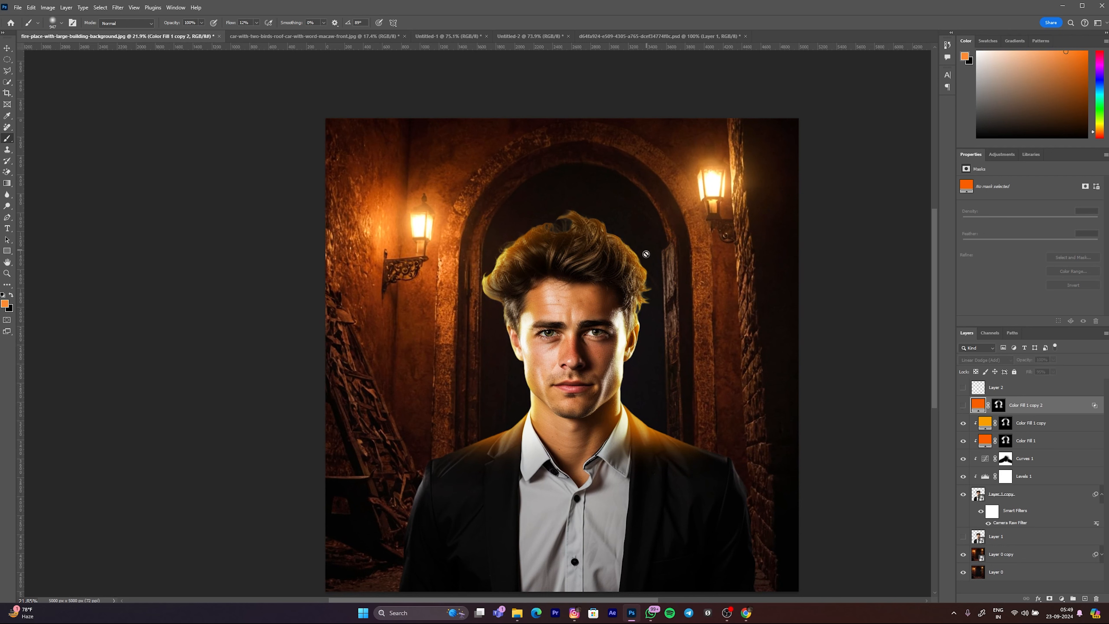
{"action": "left_click", "coordinate": [964, 405]}
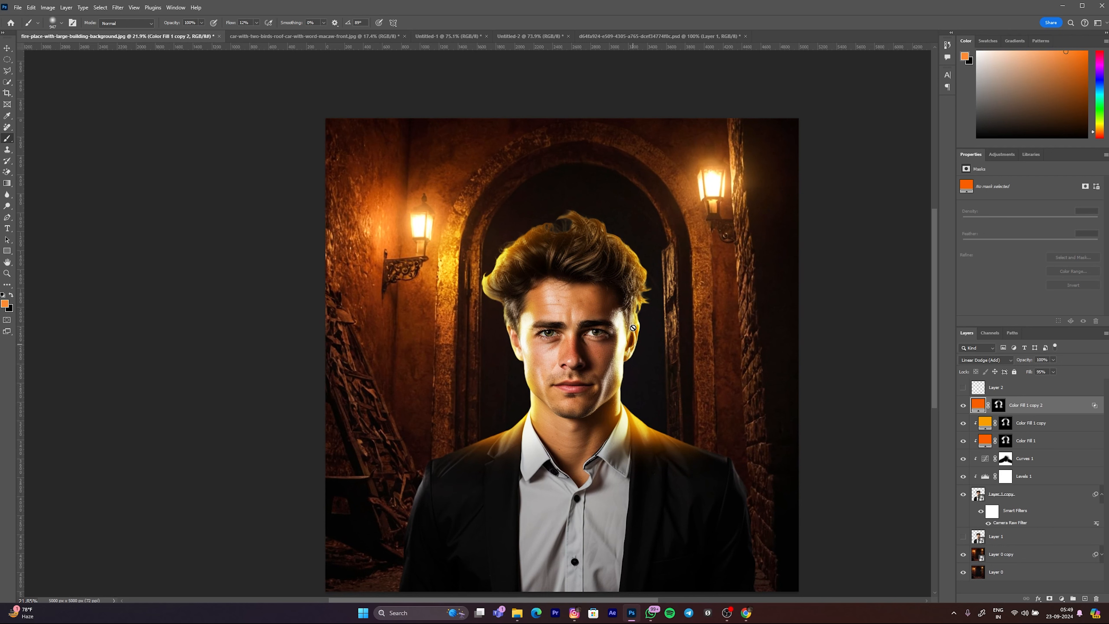
{"action": "left_click", "coordinate": [963, 405]}
{"action": "left_click", "coordinate": [964, 405]}
{"action": "left_click", "coordinate": [963, 405]}
{"action": "left_click", "coordinate": [963, 405]}
{"action": "scroll", "coordinate": [524, 420], "scroll_direction": "down", "scroll_amount": 3}
{"action": "scroll", "coordinate": [556, 373], "scroll_direction": "up", "scroll_amount": 1}
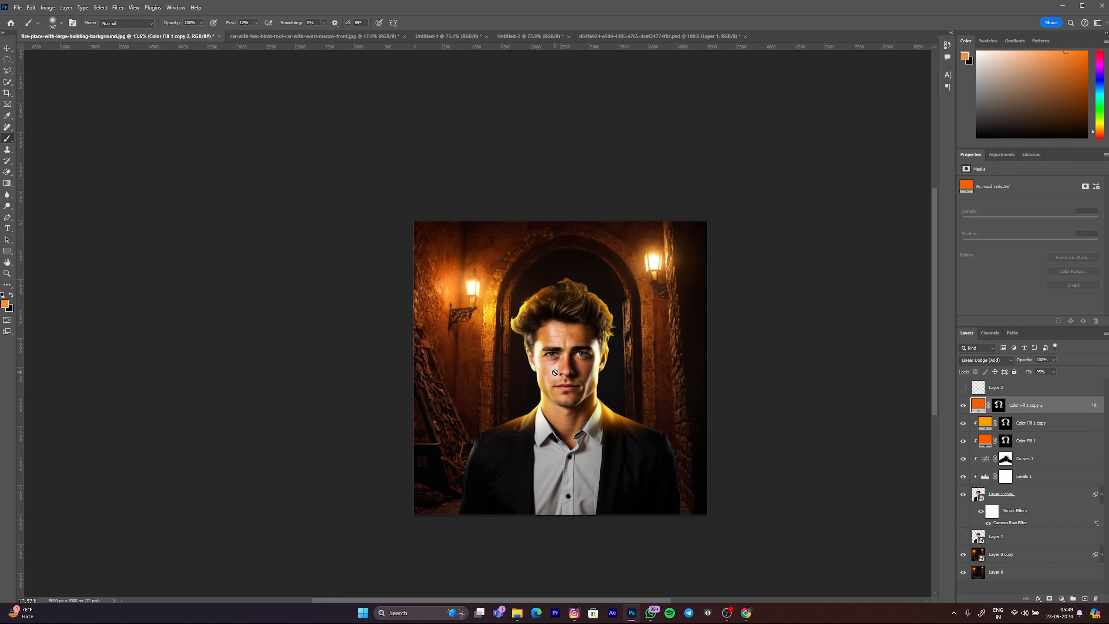
Step: Add an empty layer above Color Fill 1 copy 2 and another directly above the hidden Layer 1
{"action": "key", "text": "v"}
{"action": "left_click", "coordinate": [669, 353]}
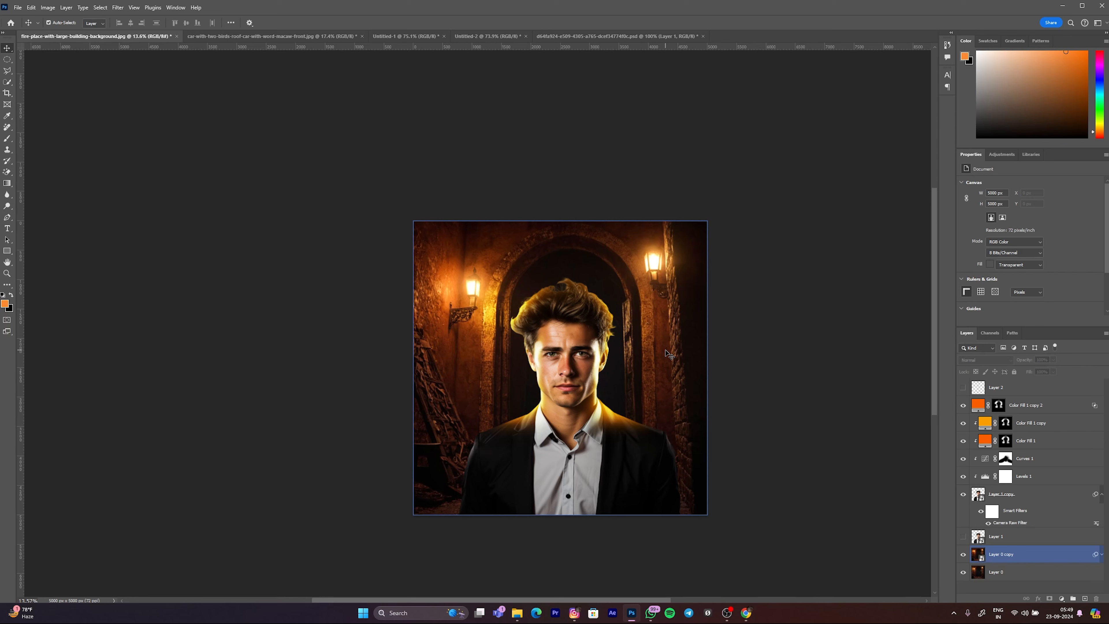
{"action": "left_click", "coordinate": [1056, 408]}
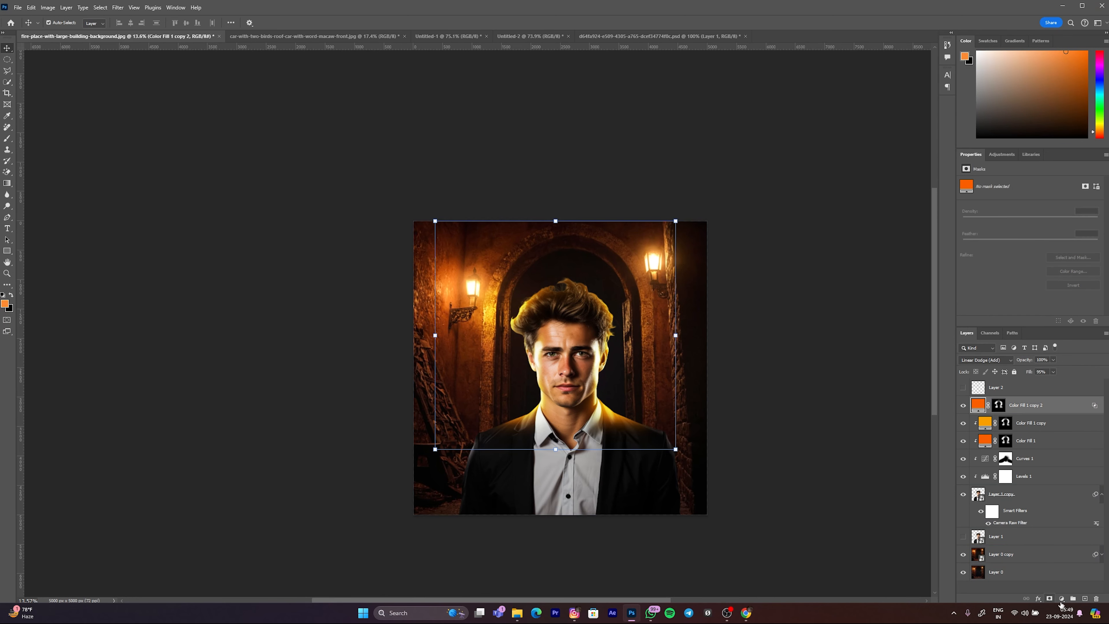
{"action": "left_click", "coordinate": [1087, 599]}
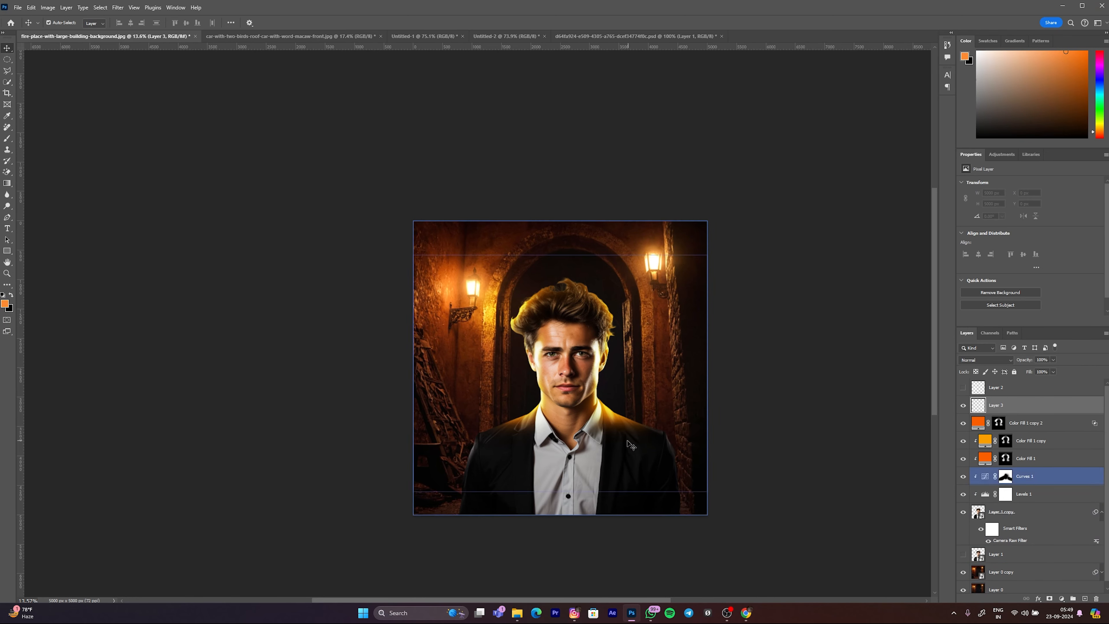
{"action": "left_click", "coordinate": [1004, 554]}
{"action": "left_click", "coordinate": [1085, 598]}
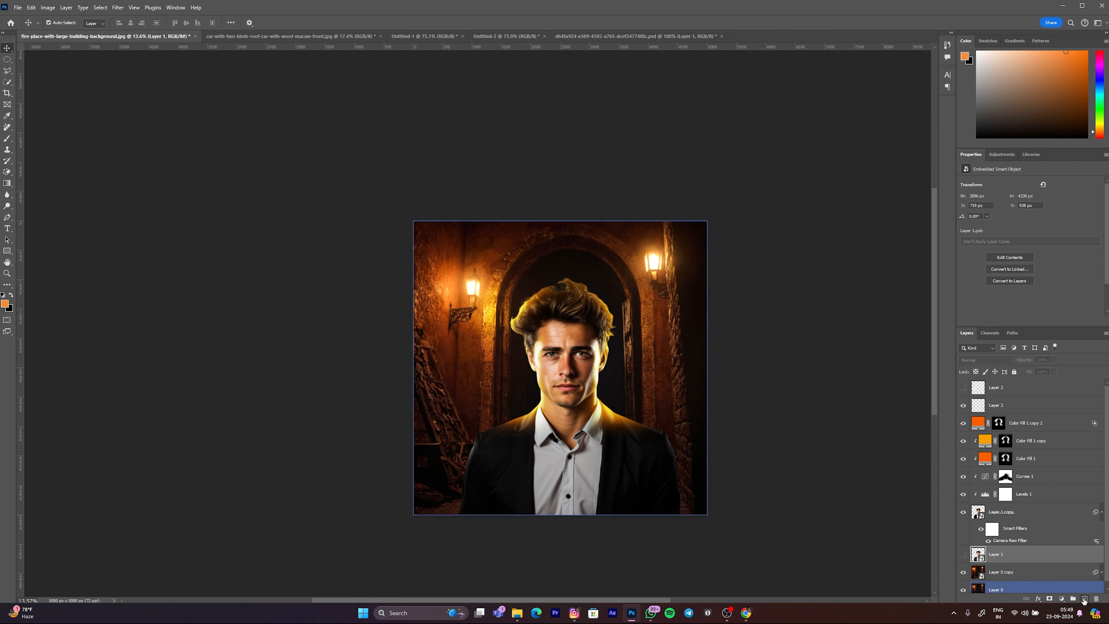
Step: Switch to the Brush and sample the dark orange of the wall above the left lamp as the paint colour
{"action": "key", "text": "b"}
{"action": "scroll", "coordinate": [483, 358], "scroll_direction": "down", "scroll_amount": 2}
{"action": "scroll", "coordinate": [539, 411], "scroll_direction": "up", "scroll_amount": 7}
{"action": "left_click_drag", "start_coordinate": [569, 379], "coordinate": [596, 384]}
{"action": "scroll", "coordinate": [544, 372], "scroll_direction": "up", "scroll_amount": 7}
{"action": "left_click", "coordinate": [472, 344], "text": "alt"}
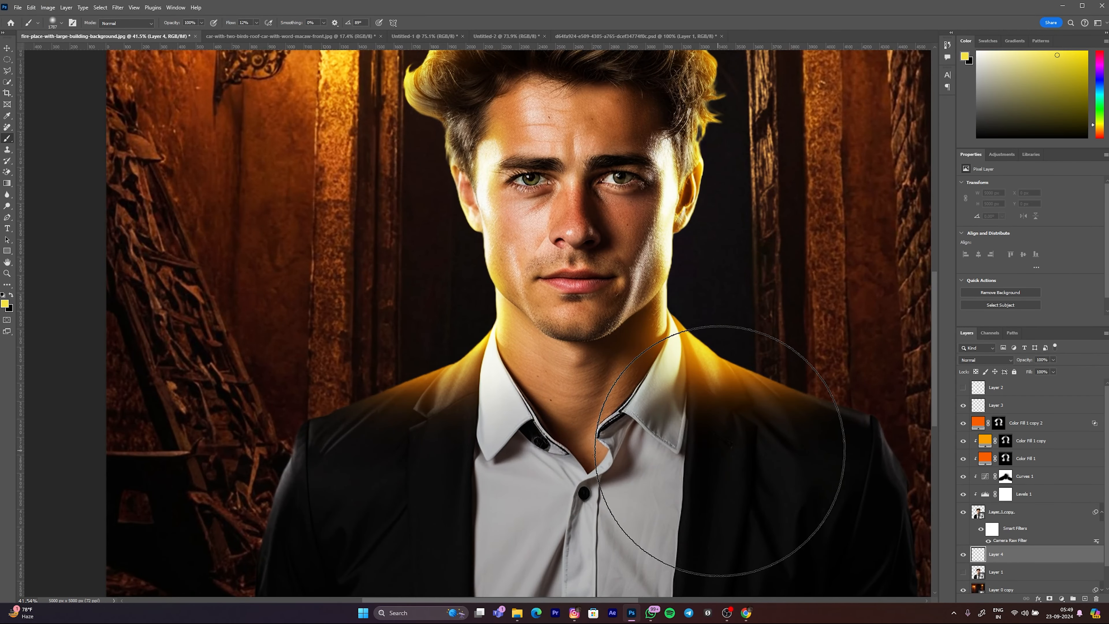
{"action": "scroll", "coordinate": [621, 455], "scroll_direction": "down", "scroll_amount": 3}
{"action": "scroll", "coordinate": [622, 454], "scroll_direction": "down", "scroll_amount": 5}
{"action": "left_click_drag", "start_coordinate": [623, 463], "coordinate": [632, 483]}
{"action": "left_click", "coordinate": [639, 480]}
{"action": "left_click_drag", "start_coordinate": [476, 284], "coordinate": [490, 259]}
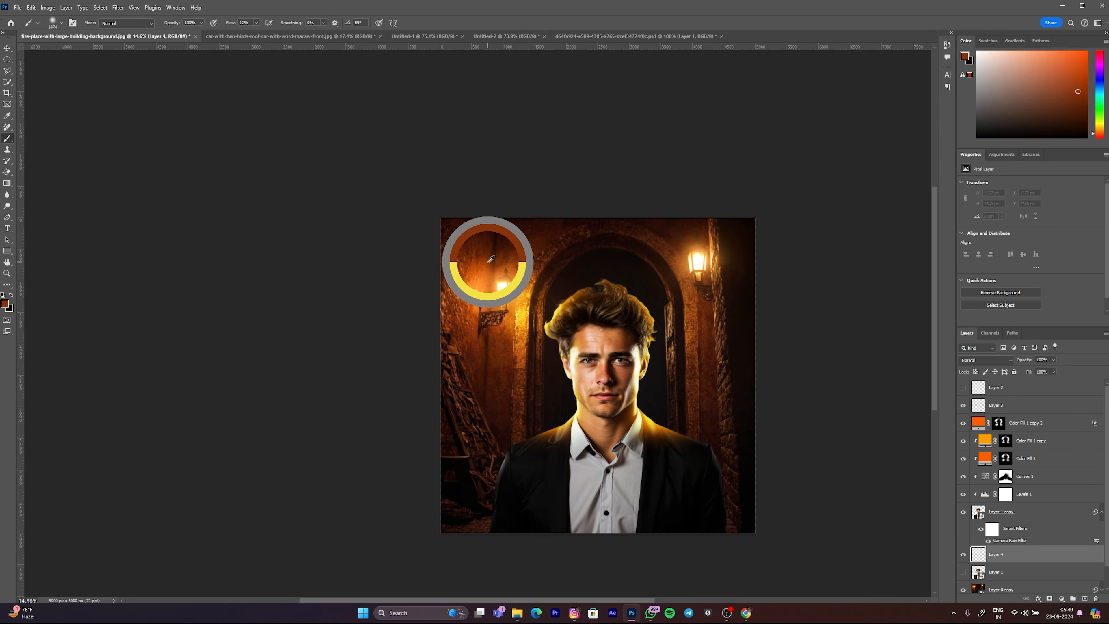
Step: Raise the brush flow and paint a soft dark-orange glow behind the man's head, neck and shoulders on Layer 4, varying the brush size
{"action": "left_click_drag", "start_coordinate": [595, 395], "coordinate": [603, 394]}
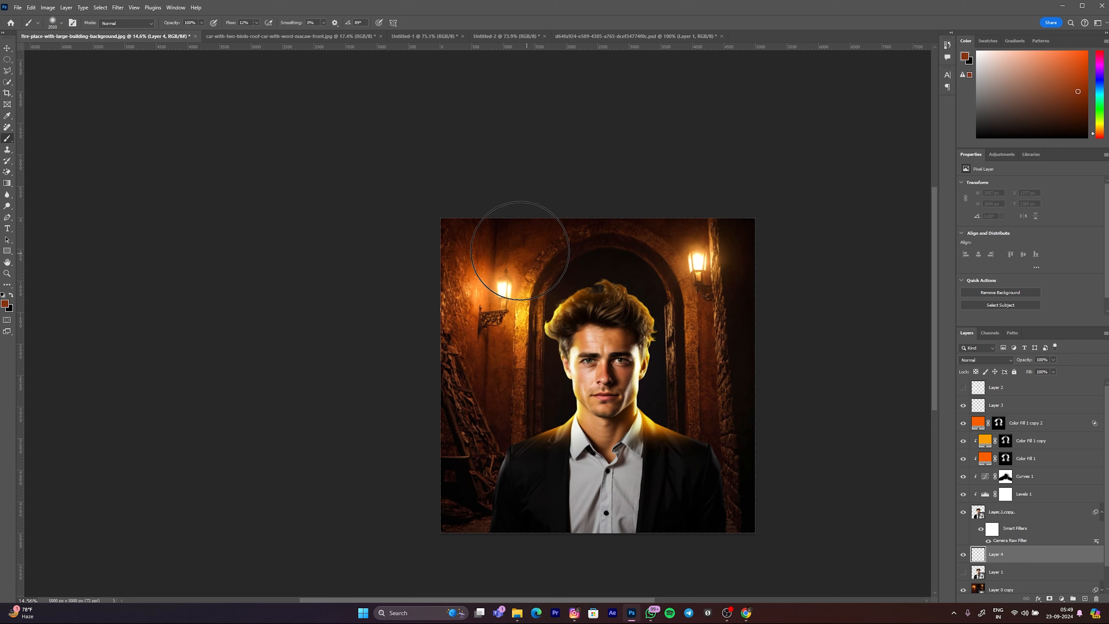
{"action": "left_click_drag", "start_coordinate": [255, 28], "coordinate": [259, 28]}
{"action": "left_click_drag", "start_coordinate": [641, 463], "coordinate": [633, 465]}
{"action": "left_click", "coordinate": [640, 465]}
{"action": "left_click", "coordinate": [640, 466]}
{"action": "mouse_move", "coordinate": [603, 409]}
{"action": "left_mouse_down"}
{"action": "mouse_move", "coordinate": [617, 350]}
{"action": "mouse_move", "coordinate": [597, 321]}
{"action": "left_mouse_up"}
{"action": "left_click_drag", "start_coordinate": [598, 433], "coordinate": [607, 433]}
{"action": "left_click_drag", "start_coordinate": [572, 469], "coordinate": [666, 484]}
{"action": "left_click_drag", "start_coordinate": [601, 430], "coordinate": [598, 431]}
{"action": "left_click_drag", "start_coordinate": [587, 335], "coordinate": [579, 334]}
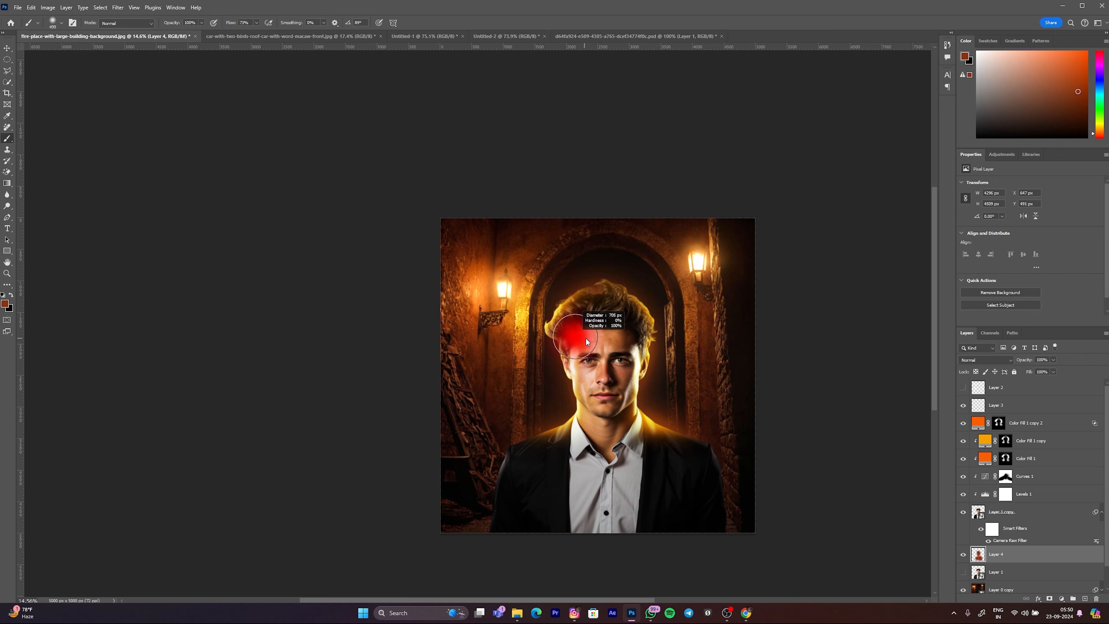
{"action": "left_click_drag", "start_coordinate": [601, 400], "coordinate": [611, 401]}
{"action": "mouse_move", "coordinate": [633, 471]}
{"action": "left_mouse_down"}
{"action": "mouse_move", "coordinate": [585, 472]}
{"action": "mouse_move", "coordinate": [671, 483]}
{"action": "left_mouse_up"}
{"action": "scroll", "coordinate": [651, 445], "scroll_direction": "up", "scroll_amount": 4}
{"action": "left_click_drag", "start_coordinate": [580, 396], "coordinate": [577, 398]}
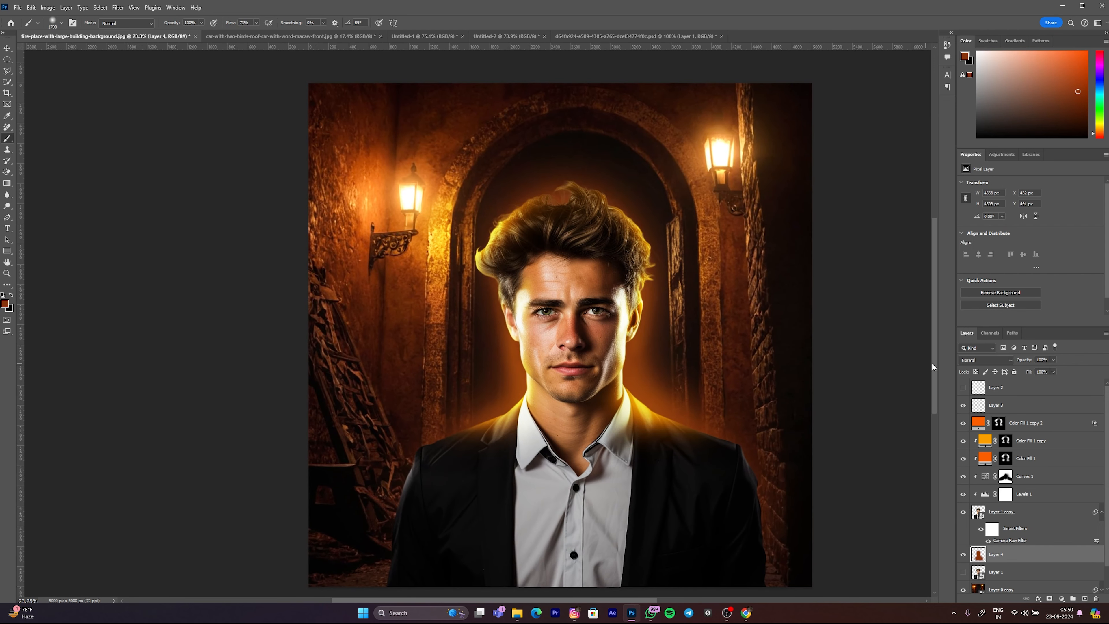
Step: Set the blend mode of Layer 4 to Linear Dodge (Add)
{"action": "left_click", "coordinate": [985, 360]}
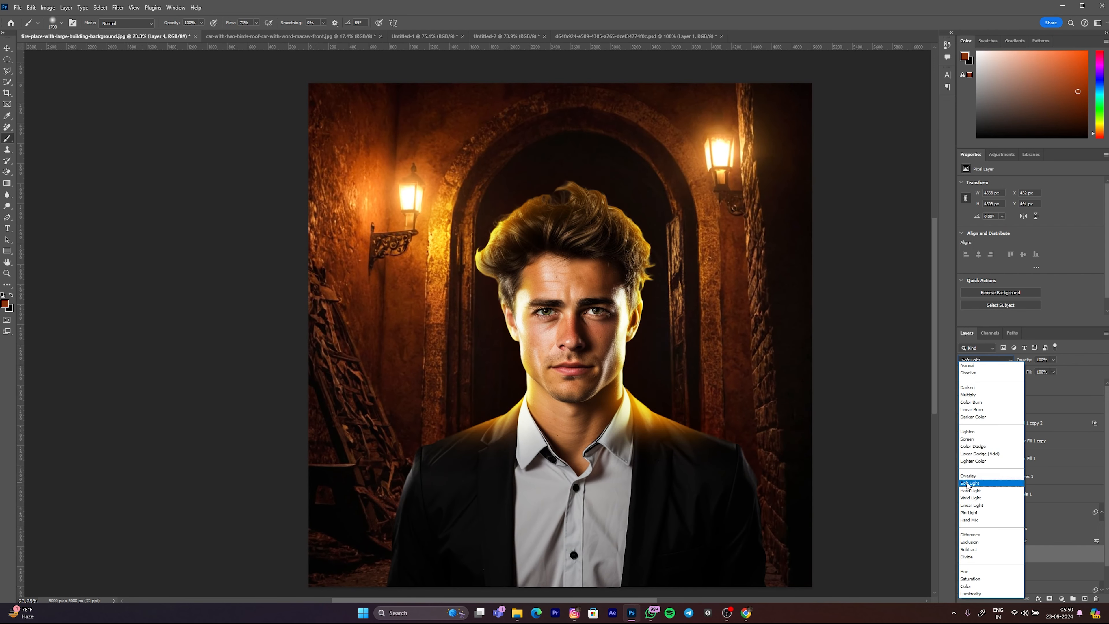
{"action": "left_click", "coordinate": [979, 455]}
{"action": "scroll", "coordinate": [610, 388], "scroll_direction": "down", "scroll_amount": 3}
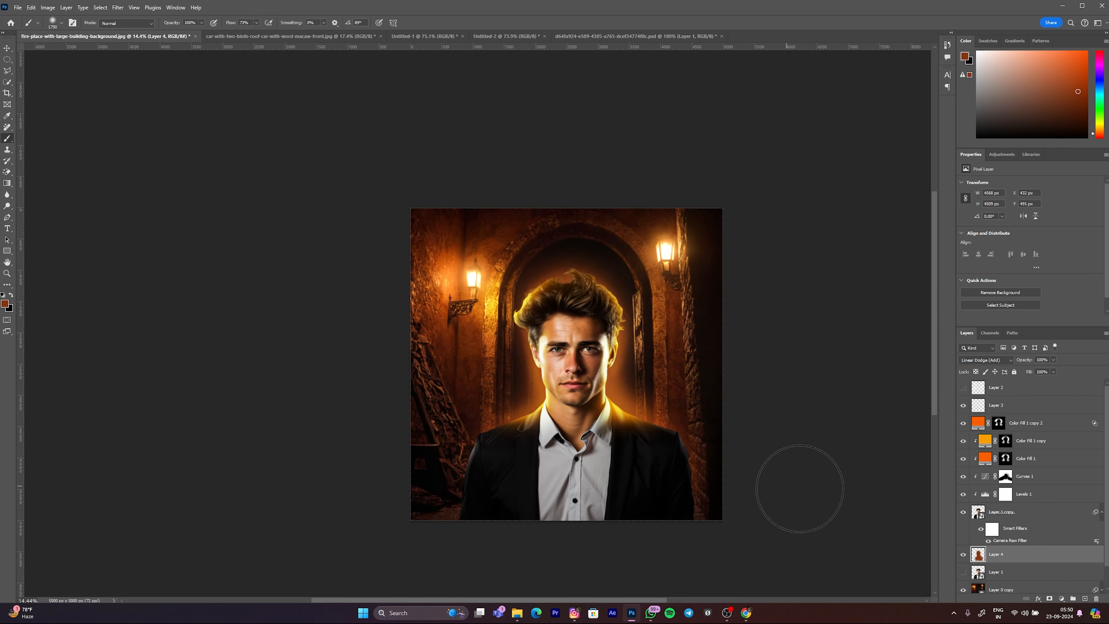
Step: Add a mask to Layer 4 and paint black beside the man's head to hide the glow there
{"action": "left_click", "coordinate": [1051, 598]}
{"action": "scroll", "coordinate": [620, 368], "scroll_direction": "up", "scroll_amount": 4}
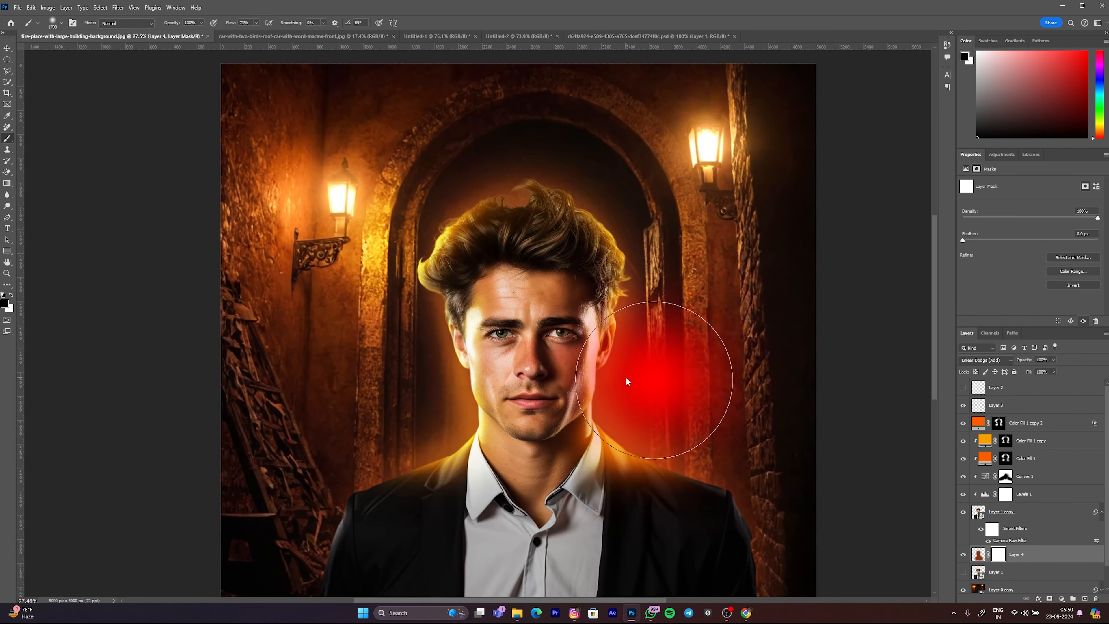
{"action": "mouse_move", "coordinate": [675, 371]}
{"action": "left_mouse_down"}
{"action": "mouse_move", "coordinate": [681, 306]}
{"action": "mouse_move", "coordinate": [672, 223]}
{"action": "mouse_move", "coordinate": [705, 203]}
{"action": "mouse_move", "coordinate": [591, 172]}
{"action": "mouse_move", "coordinate": [410, 249]}
{"action": "mouse_move", "coordinate": [379, 292]}
{"action": "mouse_move", "coordinate": [382, 348]}
{"action": "mouse_move", "coordinate": [425, 379]}
{"action": "mouse_move", "coordinate": [431, 363]}
{"action": "mouse_move", "coordinate": [381, 384]}
{"action": "left_mouse_up"}
{"action": "scroll", "coordinate": [568, 350], "scroll_direction": "down", "scroll_amount": 4}
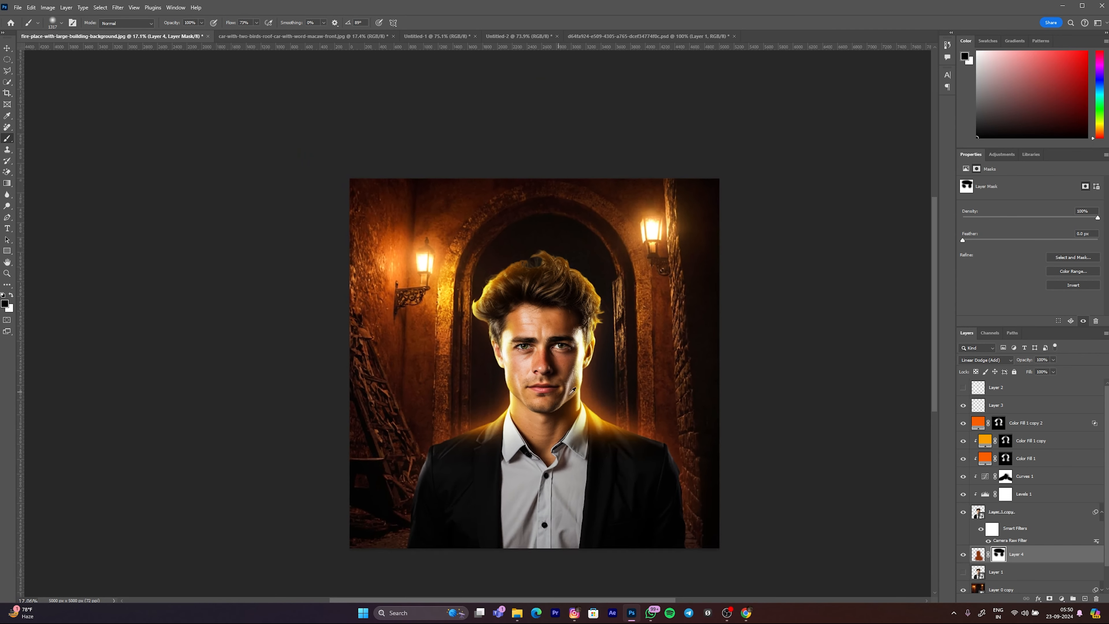
Step: Add an empty layer above Layer 3 and choose a bright orange as the foreground colour
{"action": "left_click", "coordinate": [997, 393]}
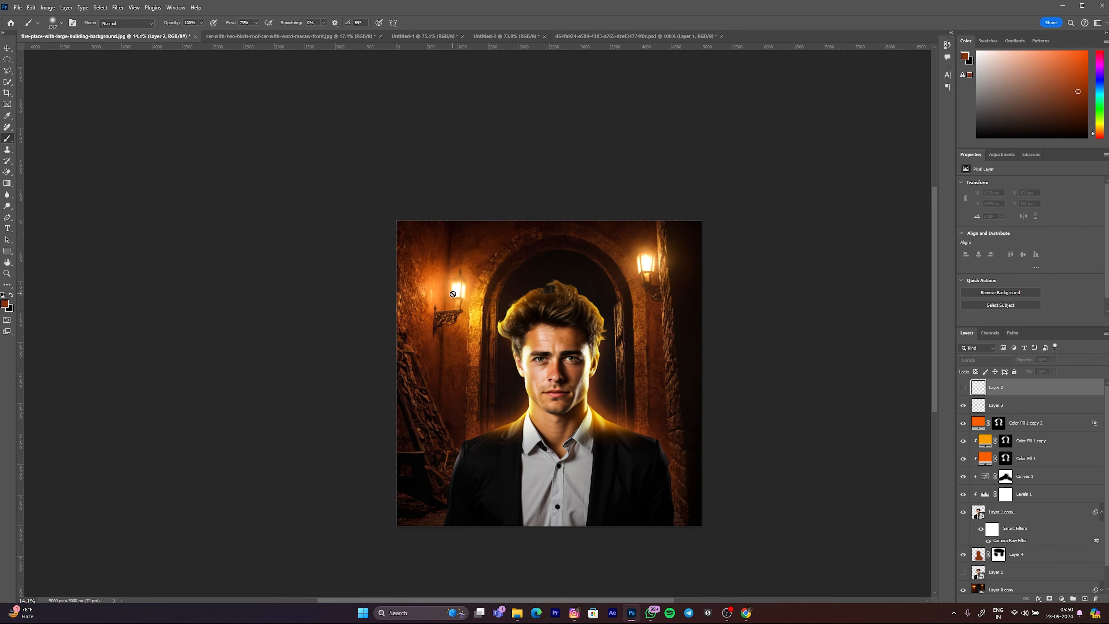
{"action": "left_click", "coordinate": [963, 388]}
{"action": "left_click", "coordinate": [963, 390]}
{"action": "left_click", "coordinate": [991, 406]}
{"action": "left_click", "coordinate": [1085, 600]}
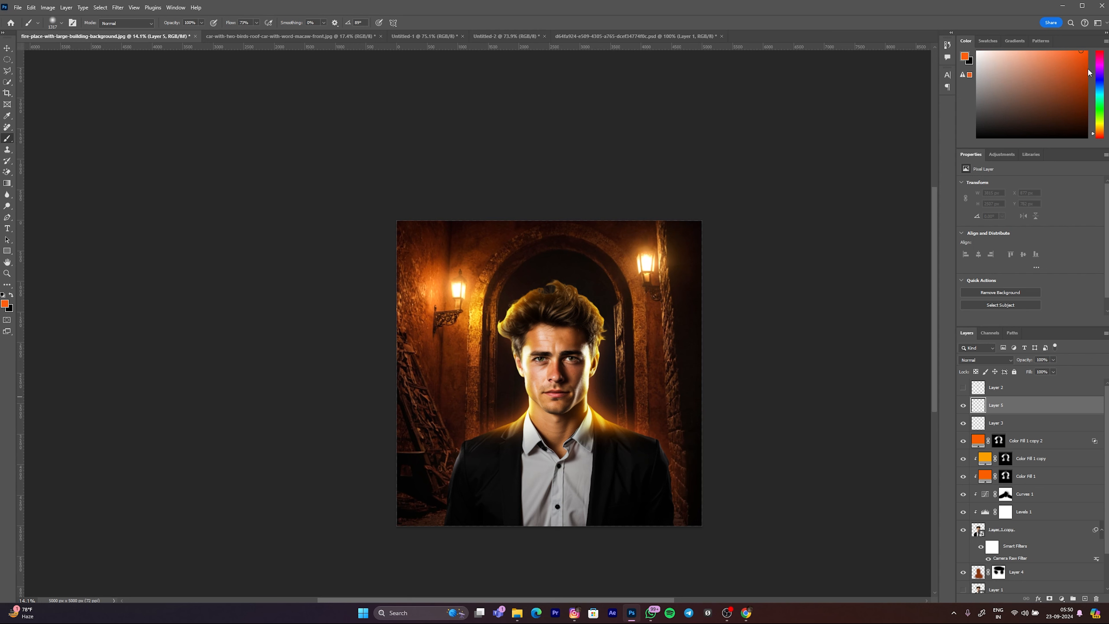
{"action": "left_click", "coordinate": [1100, 71]}
{"action": "left_click_drag", "start_coordinate": [1095, 69], "coordinate": [1105, 132]}
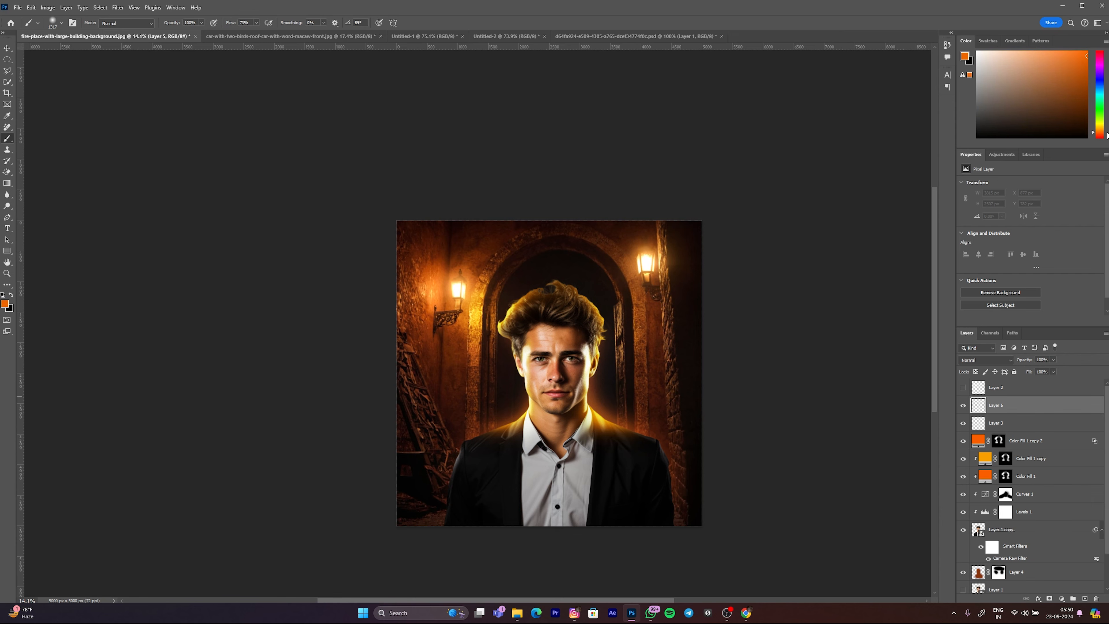
Step: Paint large soft orange light spots around the man's head, the archway and both shoulders on Layer 5
{"action": "mouse_move", "coordinate": [515, 345]}
{"action": "left_mouse_down"}
{"action": "mouse_move", "coordinate": [535, 343]}
{"action": "mouse_move", "coordinate": [542, 322]}
{"action": "mouse_move", "coordinate": [478, 332]}
{"action": "left_mouse_up"}
{"action": "scroll", "coordinate": [518, 337], "scroll_direction": "up", "scroll_amount": 6}
{"action": "scroll", "coordinate": [523, 290], "scroll_direction": "down", "scroll_amount": 4}
{"action": "left_click_drag", "start_coordinate": [523, 290], "coordinate": [551, 302]}
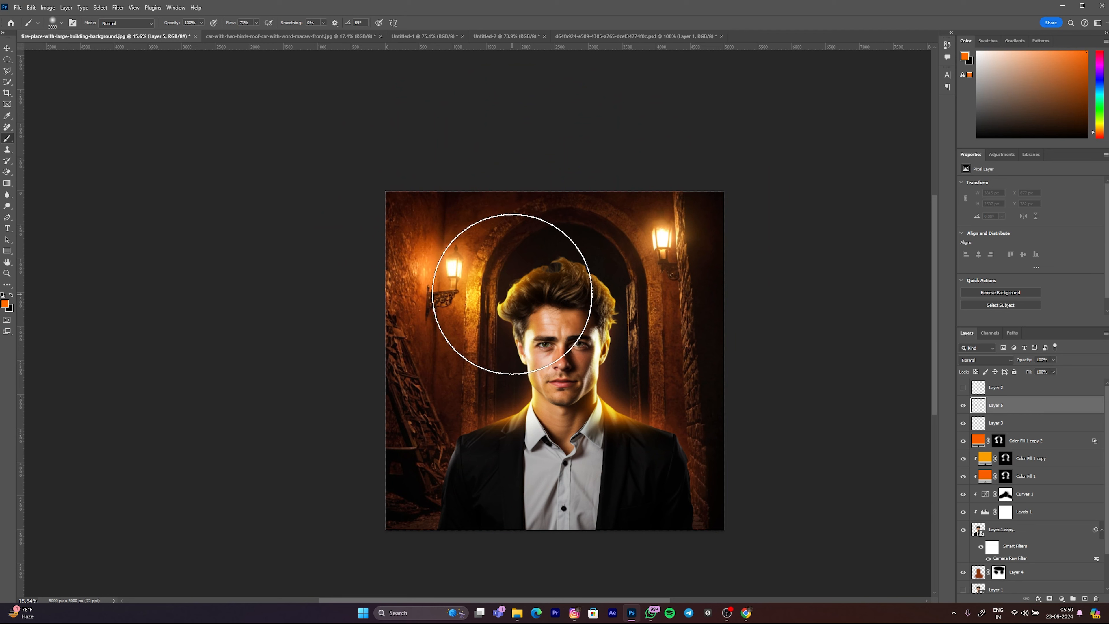
{"action": "left_click", "coordinate": [513, 297]}
{"action": "left_click_drag", "start_coordinate": [596, 328], "coordinate": [574, 327]}
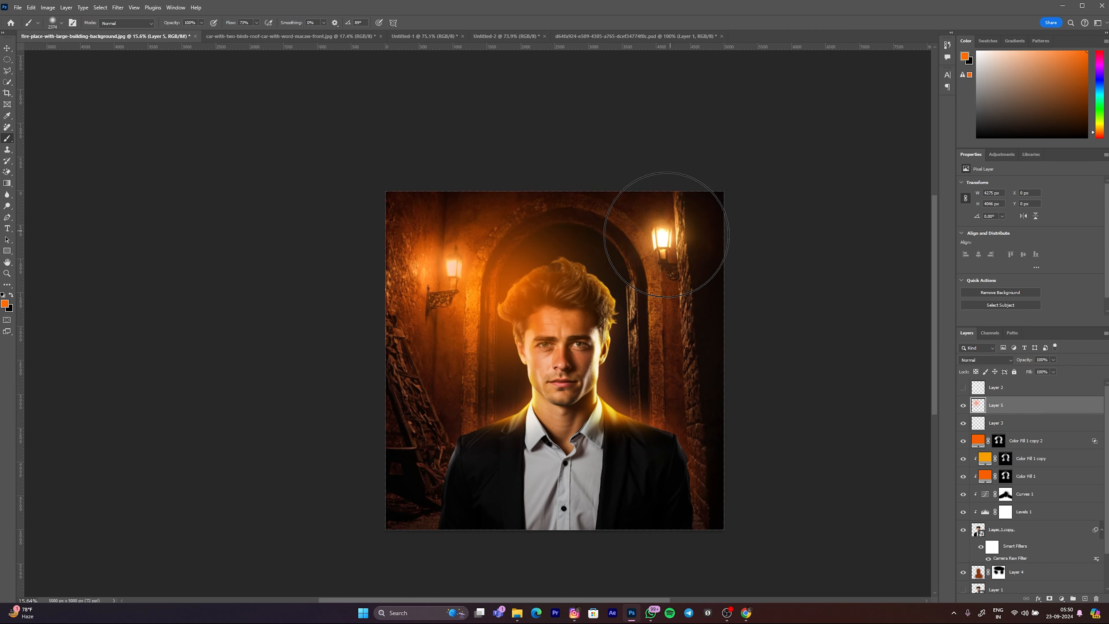
{"action": "left_click", "coordinate": [618, 287]}
{"action": "left_click_drag", "start_coordinate": [599, 345], "coordinate": [581, 345]}
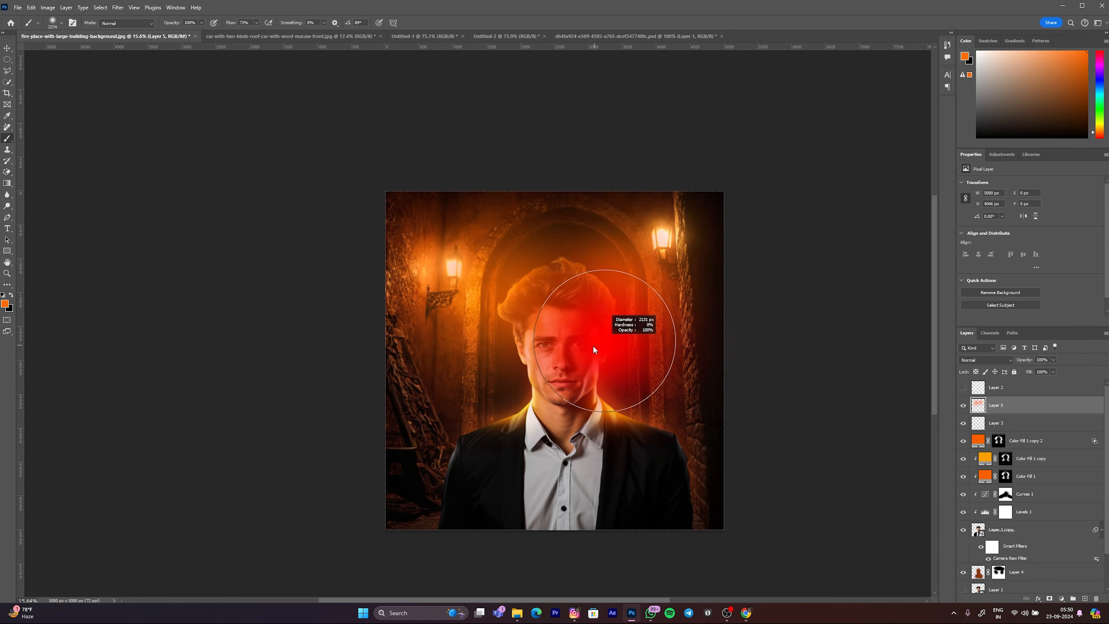
{"action": "left_click", "coordinate": [618, 394]}
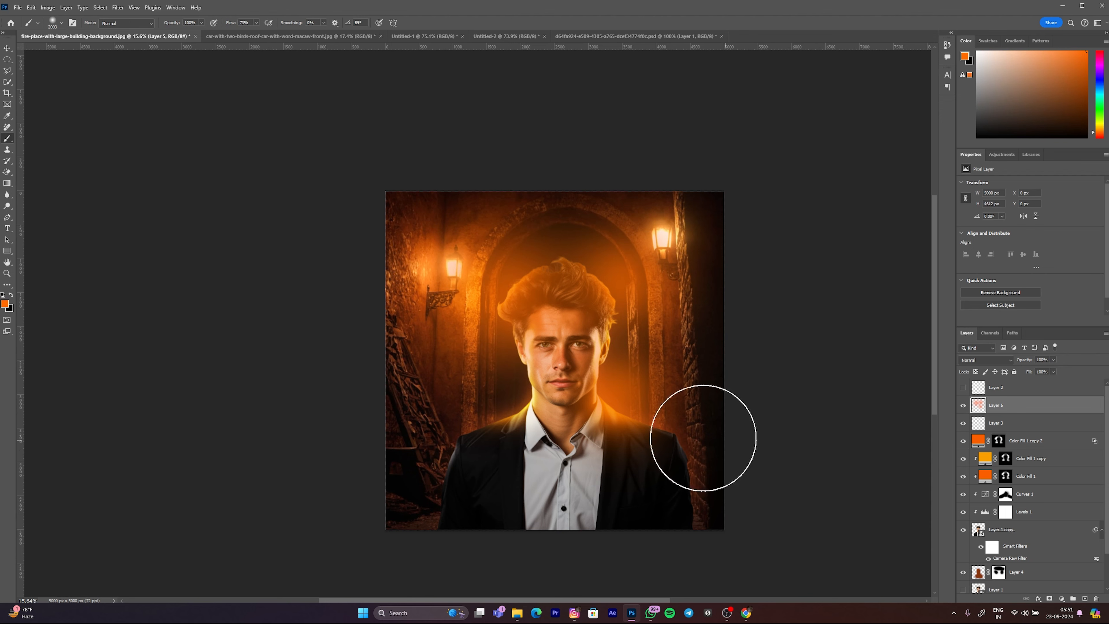
{"action": "left_click", "coordinate": [521, 386]}
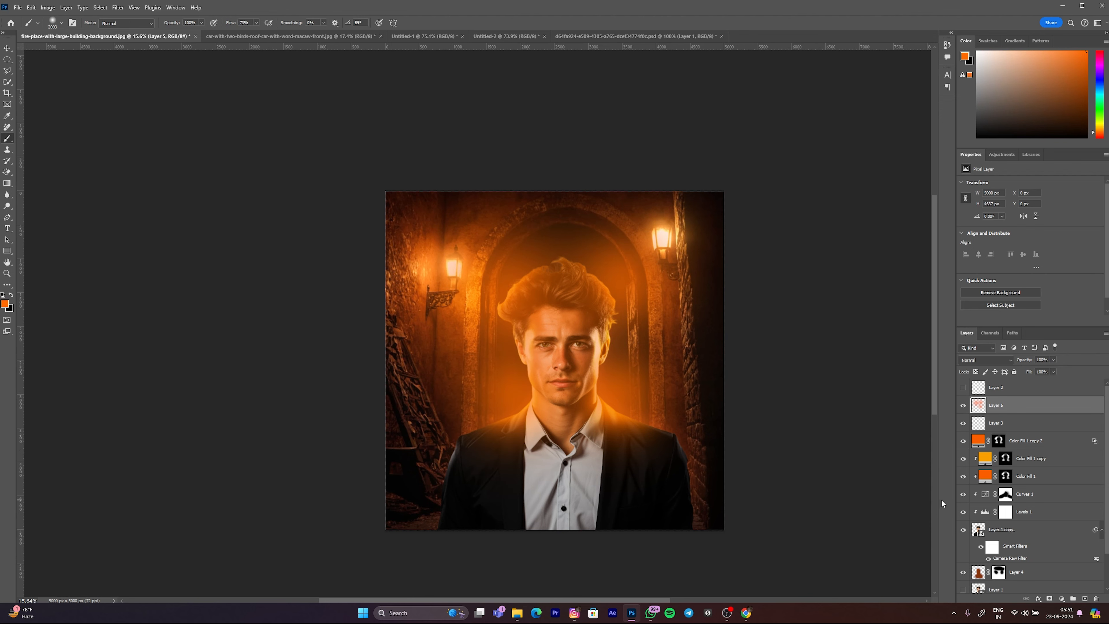
Step: Set the blend mode of Layer 5 to Linear Dodge (Add)
{"action": "left_click", "coordinate": [978, 362]}
{"action": "left_click", "coordinate": [976, 455]}
{"action": "scroll", "coordinate": [527, 339], "scroll_direction": "down", "scroll_amount": 3}
{"action": "scroll", "coordinate": [525, 342], "scroll_direction": "up", "scroll_amount": 3}
Step: Paint another soft orange spot over the left wall and reduce the Fill of Layer 5 to 35%
{"action": "left_click_drag", "start_coordinate": [529, 349], "coordinate": [550, 350]}
{"action": "left_click", "coordinate": [464, 355]}
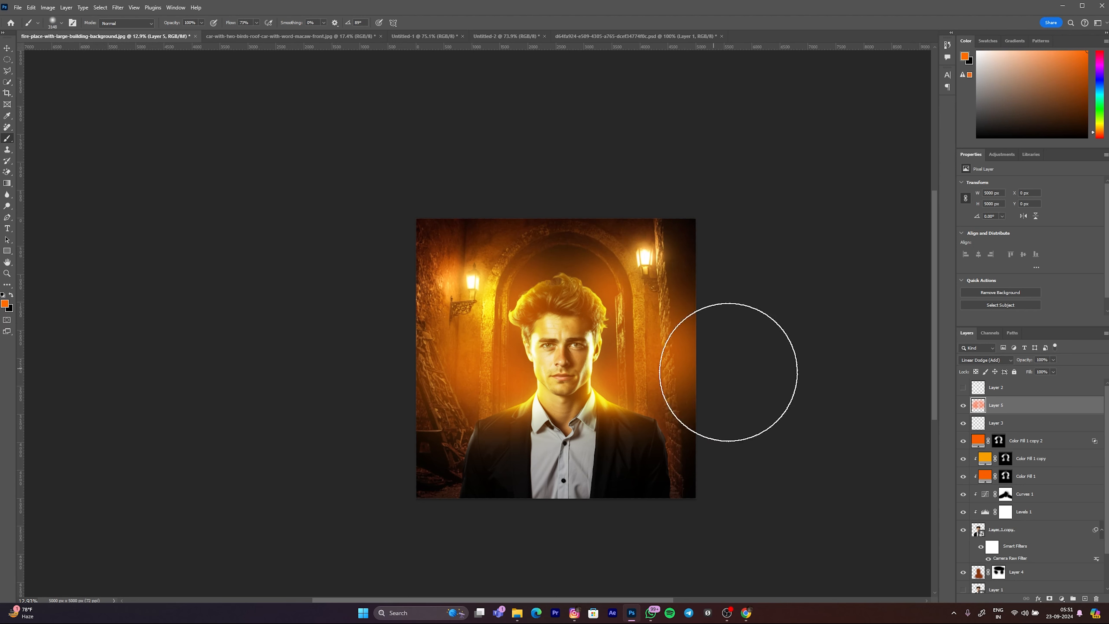
{"action": "left_click_drag", "start_coordinate": [915, 373], "coordinate": [927, 370]}
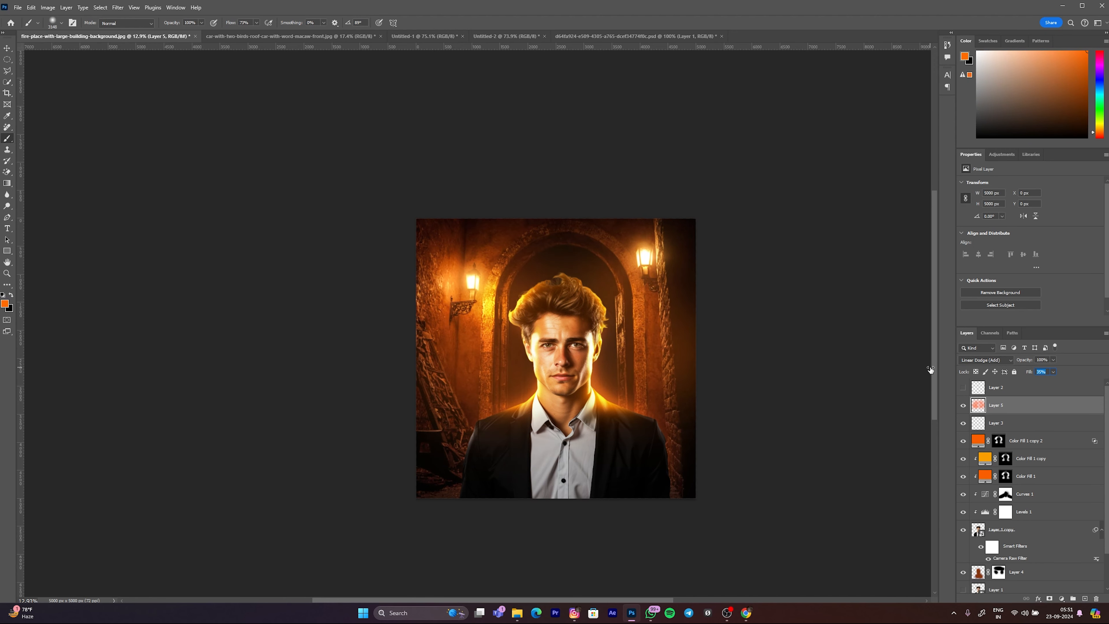
{"action": "left_click_drag", "start_coordinate": [572, 388], "coordinate": [575, 386]}
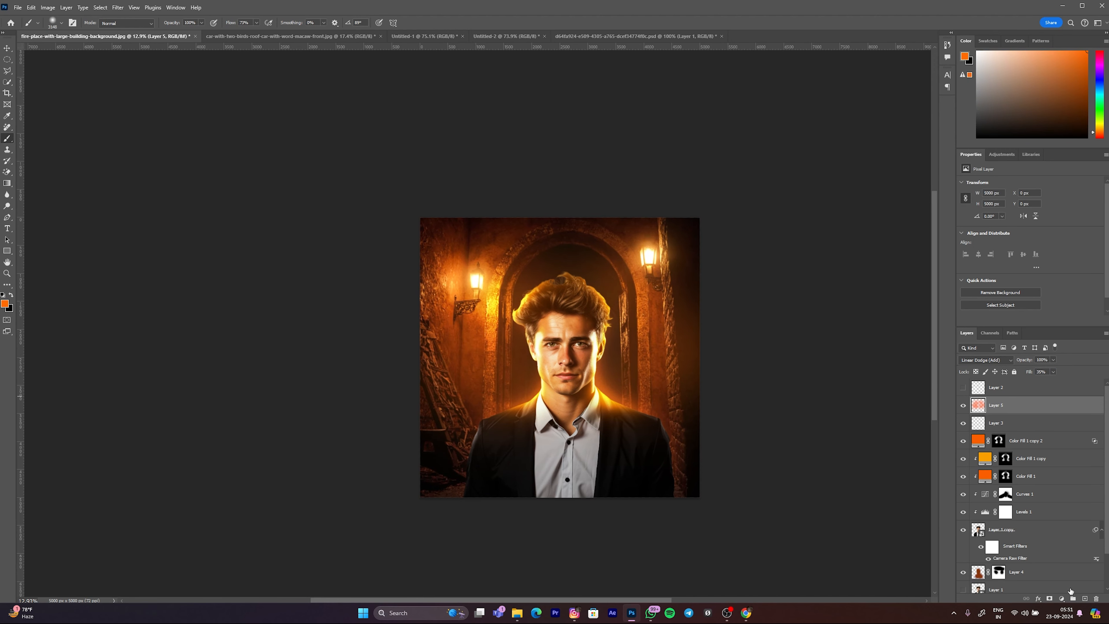
Step: Add an empty layer above Layer 5 and paint large soft orange spots beside the man's head and shoulder with 57% brush flow
{"action": "left_click", "coordinate": [1082, 597]}
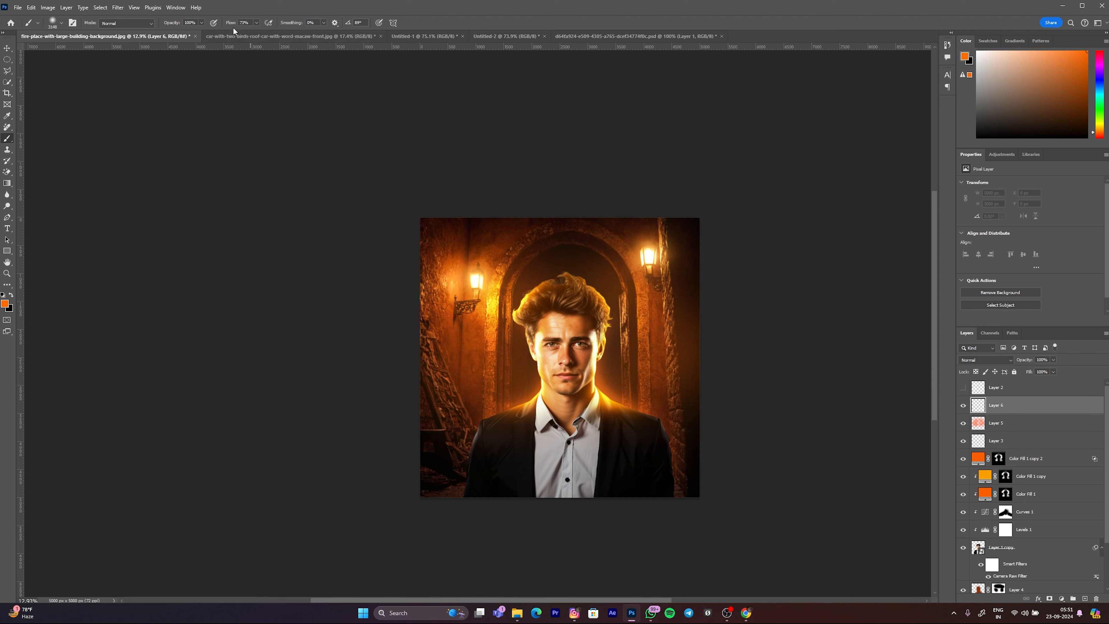
{"action": "left_click_drag", "start_coordinate": [229, 26], "coordinate": [222, 26]}
{"action": "left_click_drag", "start_coordinate": [615, 300], "coordinate": [584, 298]}
{"action": "left_click", "coordinate": [595, 300]}
{"action": "left_click", "coordinate": [602, 397]}
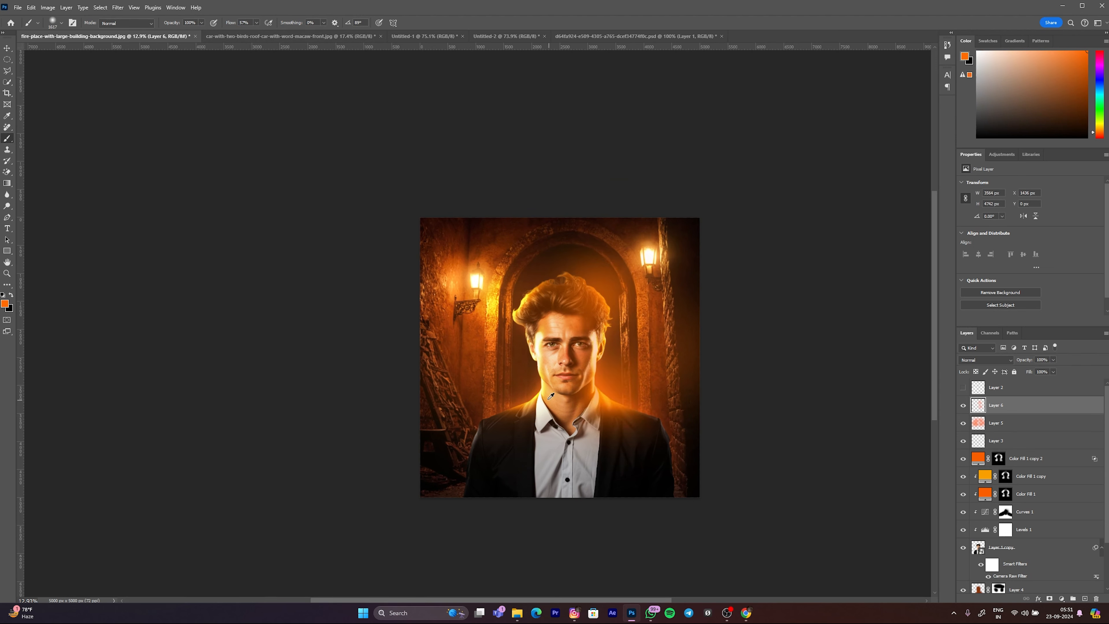
Step: Paint two more soft orange spots beside the man's neck and head, and set Layer 6's blend mode to Linear Dodge (Add)
{"action": "left_click", "coordinate": [534, 393]}
{"action": "left_click", "coordinate": [521, 321]}
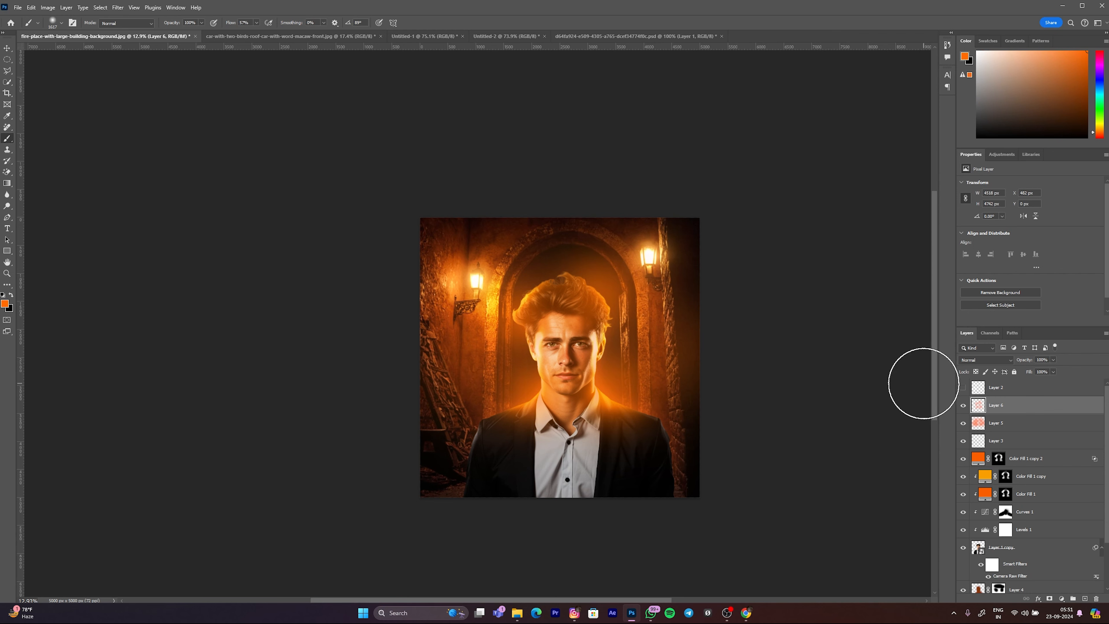
{"action": "left_click", "coordinate": [970, 361]}
{"action": "left_click", "coordinate": [979, 454]}
Step: Reduce the Fill of Layer 6 to 60%
{"action": "scroll", "coordinate": [569, 350], "scroll_direction": "left", "scroll_amount": 1}
{"action": "scroll", "coordinate": [569, 349], "scroll_direction": "up", "scroll_amount": 3}
{"action": "left_click_drag", "start_coordinate": [990, 372], "coordinate": [965, 369]}
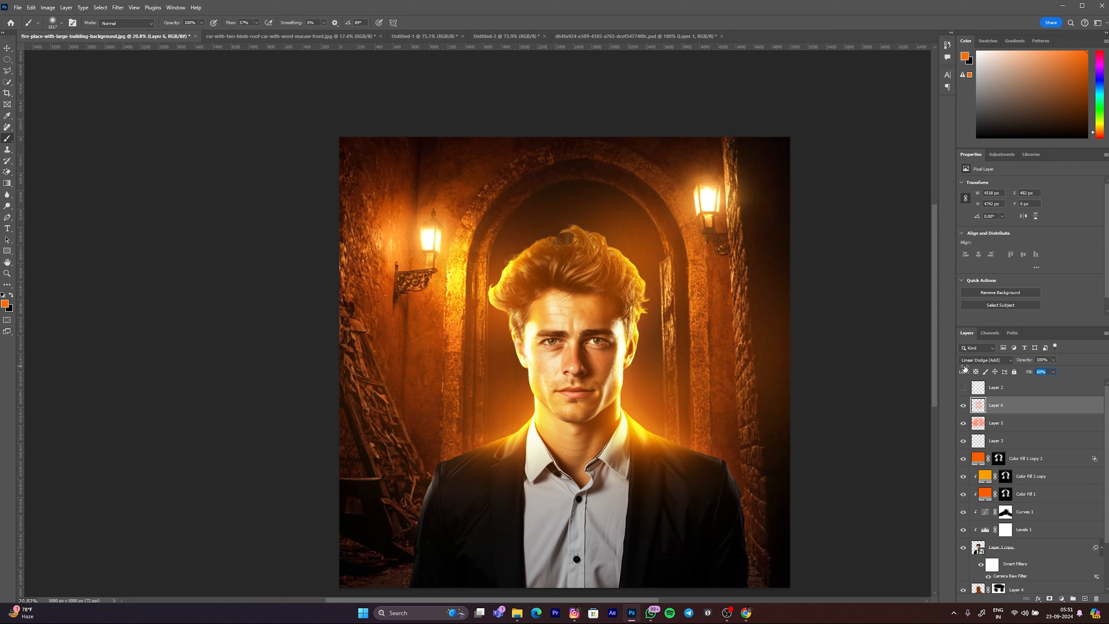
Step: Add layer masks to Layer 6 and Layer 5 and paint soft black on each over the man's face to reduce the glow there
{"action": "left_click", "coordinate": [1050, 599]}
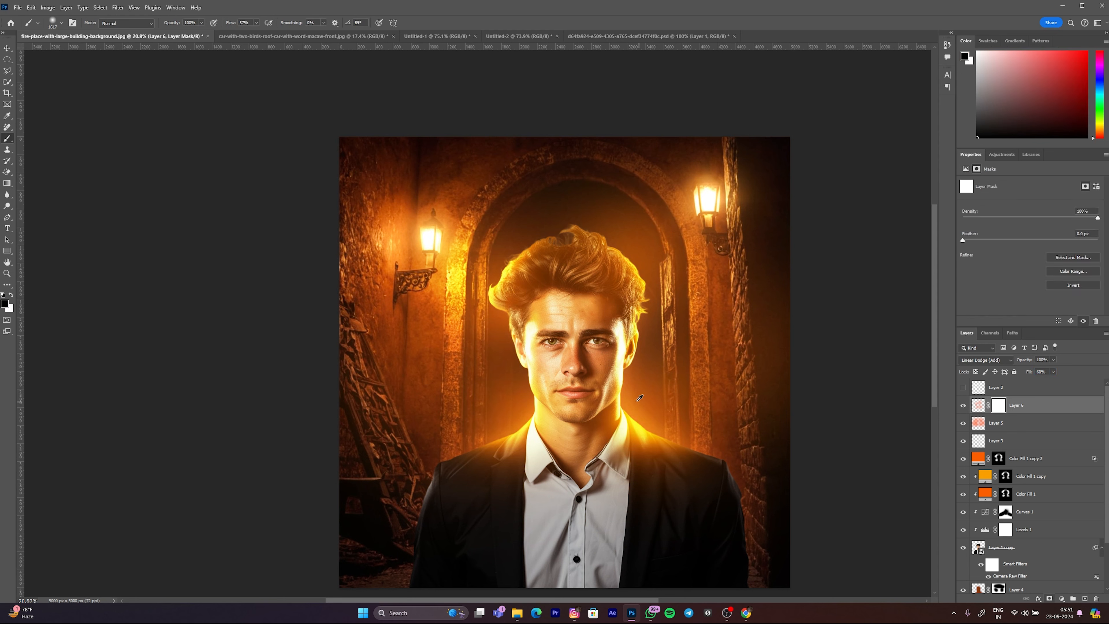
{"action": "mouse_move", "coordinate": [576, 318]}
{"action": "left_mouse_down"}
{"action": "mouse_move", "coordinate": [589, 371]}
{"action": "mouse_move", "coordinate": [592, 330]}
{"action": "mouse_move", "coordinate": [578, 365]}
{"action": "left_mouse_up"}
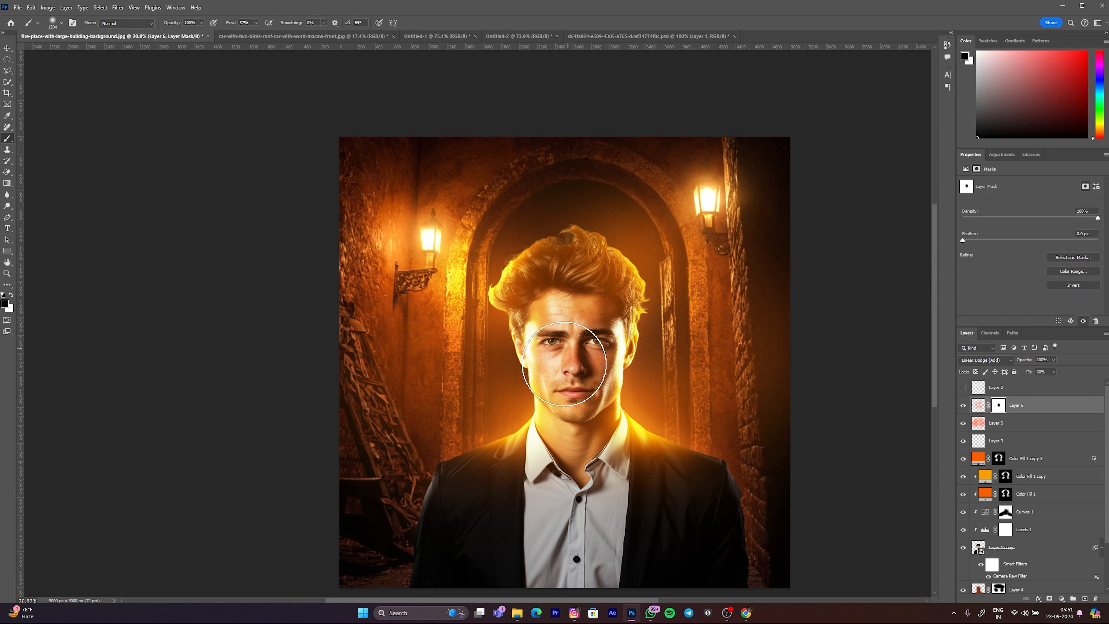
{"action": "left_click", "coordinate": [979, 426]}
{"action": "left_click", "coordinate": [999, 423]}
{"action": "mouse_move", "coordinate": [581, 323]}
{"action": "left_mouse_down"}
{"action": "mouse_move", "coordinate": [575, 411]}
{"action": "mouse_move", "coordinate": [559, 338]}
{"action": "mouse_move", "coordinate": [578, 343]}
{"action": "left_mouse_up"}
{"action": "key", "text": "ctrl+z"}
{"action": "key", "text": "ctrl+z"}
{"action": "scroll", "coordinate": [544, 379], "scroll_direction": "down", "scroll_amount": 7}
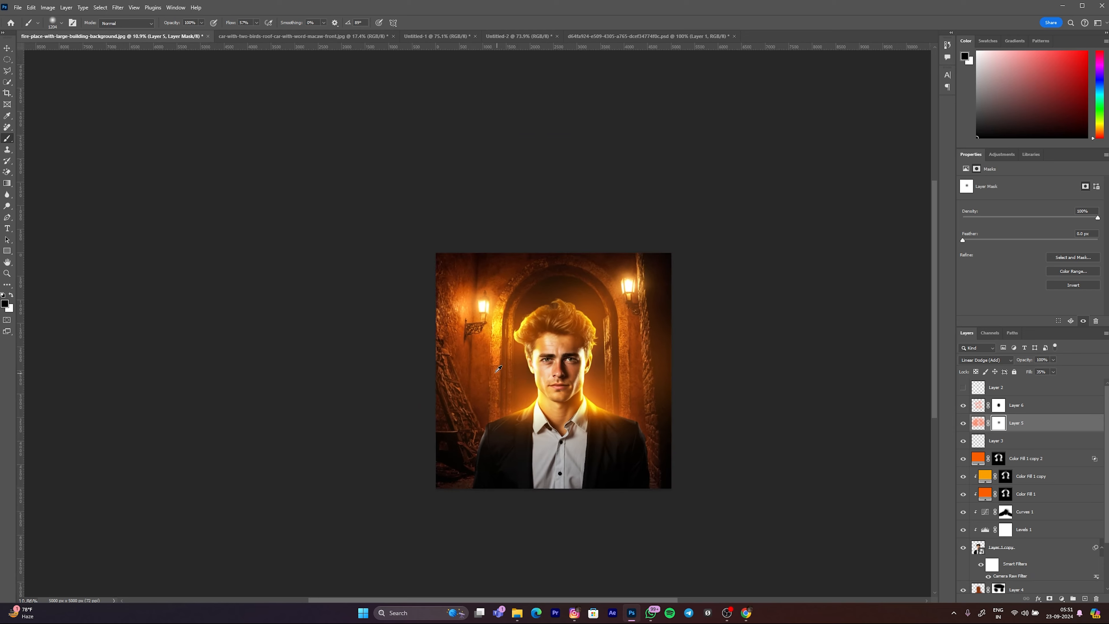
{"action": "scroll", "coordinate": [531, 372], "scroll_direction": "up", "scroll_amount": 1}
{"action": "key", "text": "v"}
{"action": "left_click", "coordinate": [348, 355]}
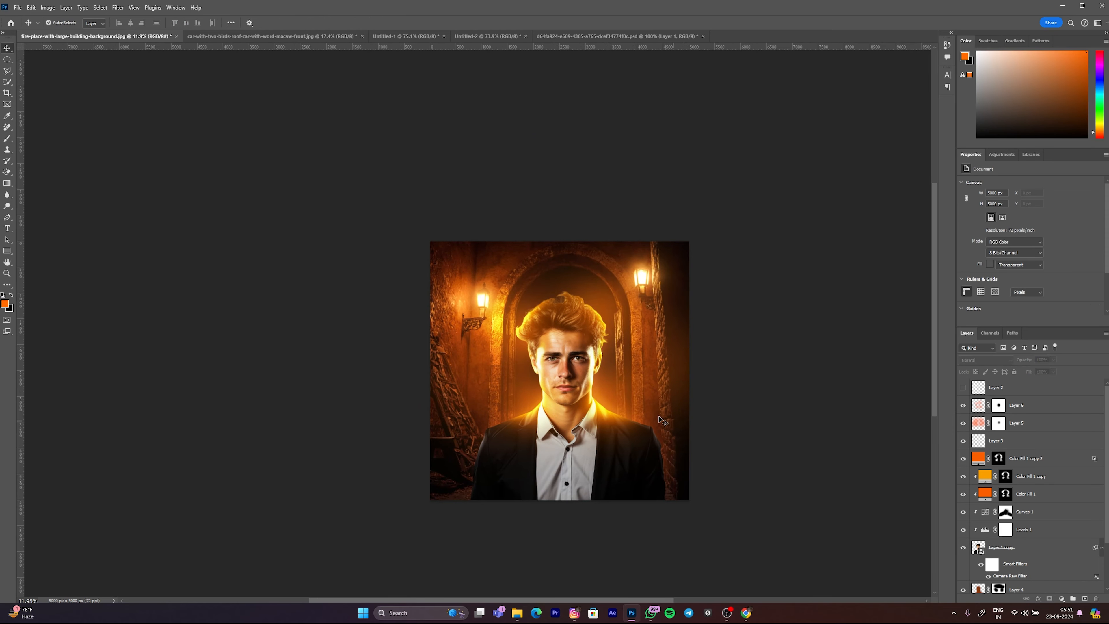
{"action": "left_click", "coordinate": [533, 444]}
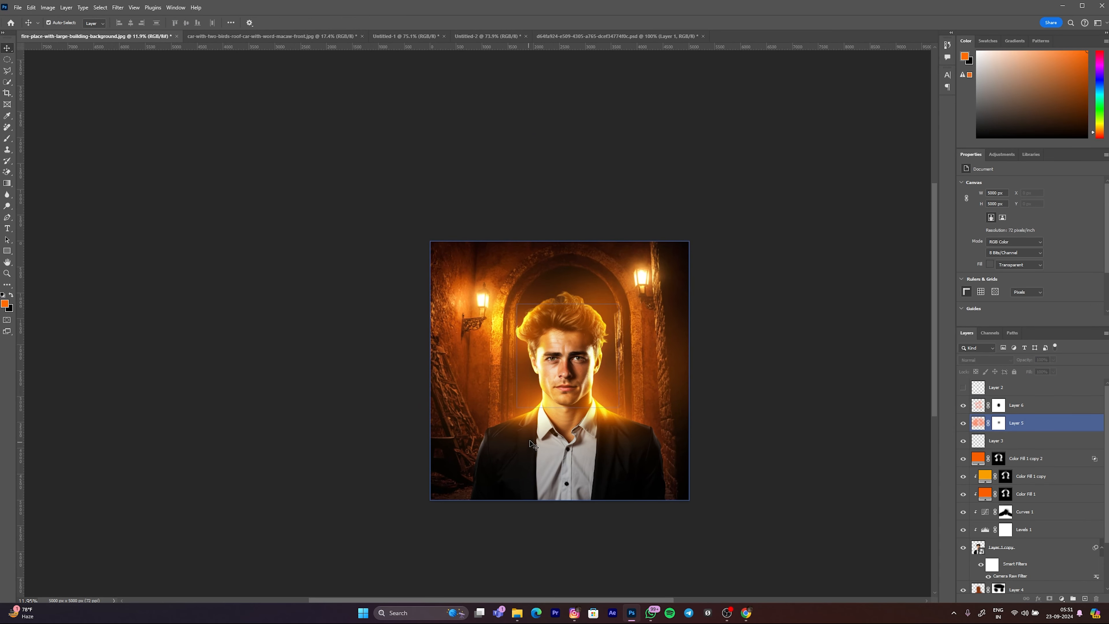
{"action": "left_click", "coordinate": [600, 420]}
{"action": "scroll", "coordinate": [611, 411], "scroll_direction": "up", "scroll_amount": 5}
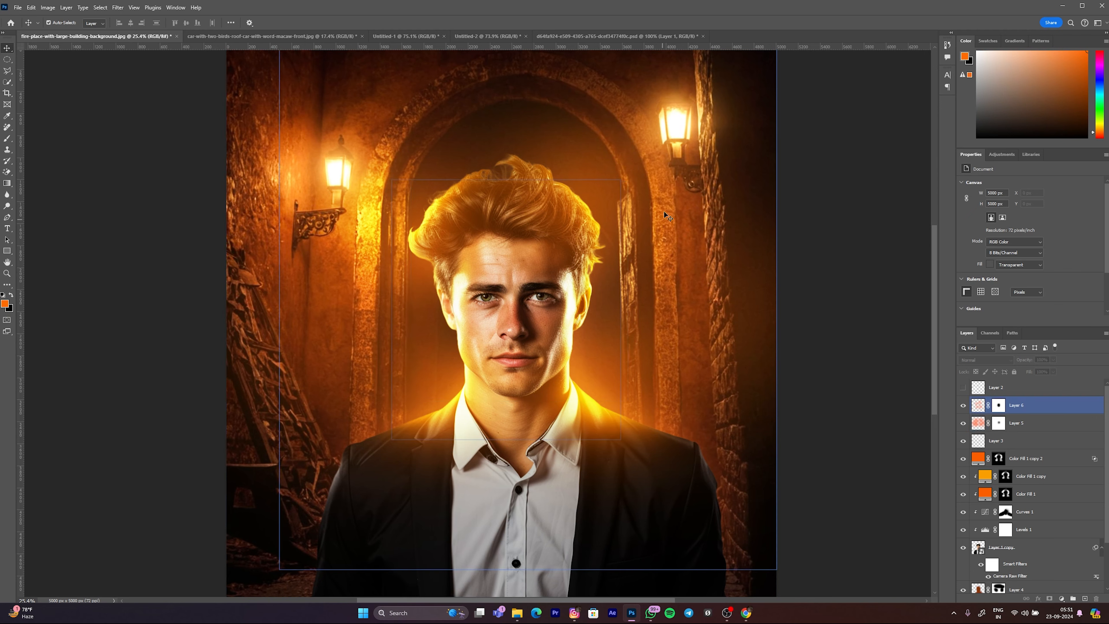
{"action": "scroll", "coordinate": [569, 421], "scroll_direction": "down", "scroll_amount": 3}
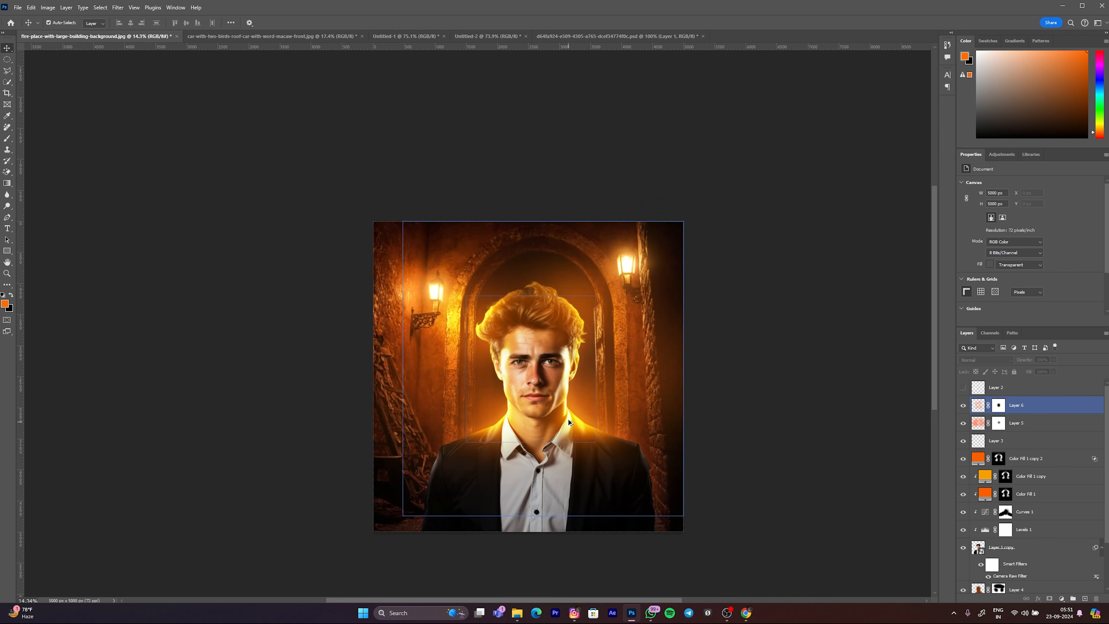
Step: Add an empty layer above Layer 6 and paint soft streaks in a sampled darker orange from both lamps down to the man's shoulders
{"action": "left_click", "coordinate": [1085, 598]}
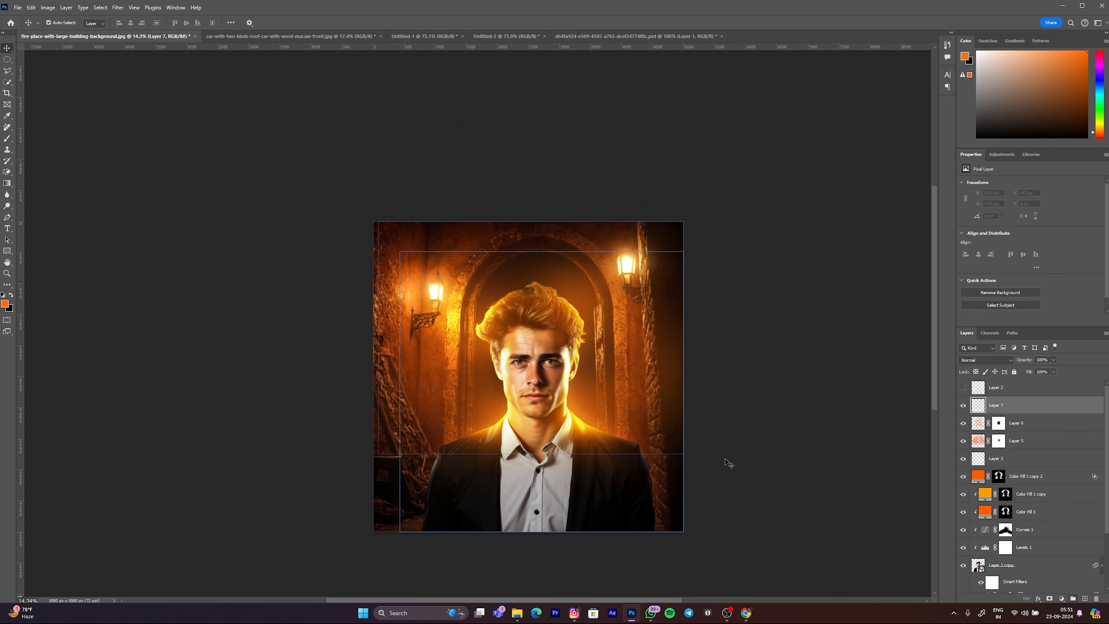
{"action": "key", "text": "b"}
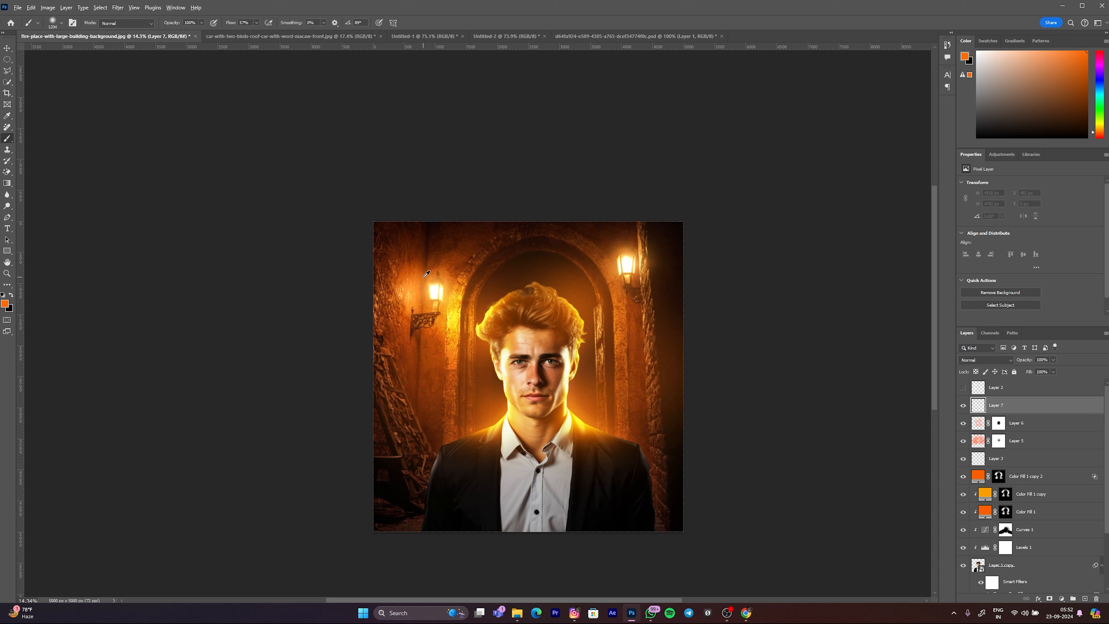
{"action": "left_click", "coordinate": [423, 277], "text": "alt"}
{"action": "left_click_drag", "start_coordinate": [445, 298], "coordinate": [431, 289]}
{"action": "left_click", "coordinate": [490, 430], "text": "shift"}
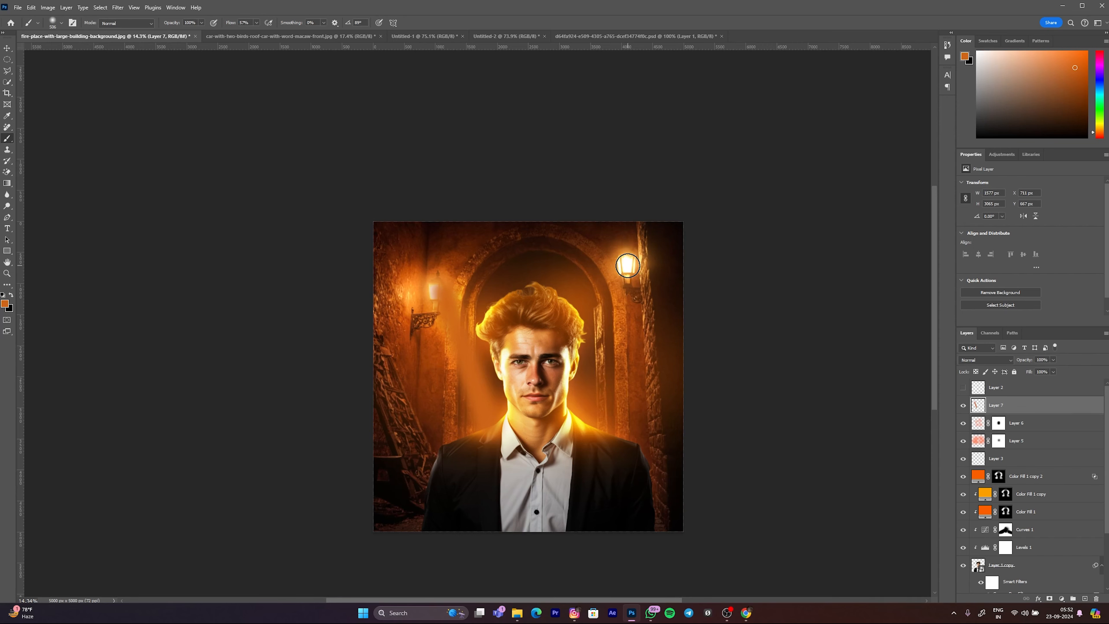
{"action": "left_click", "coordinate": [586, 424], "text": "shift"}
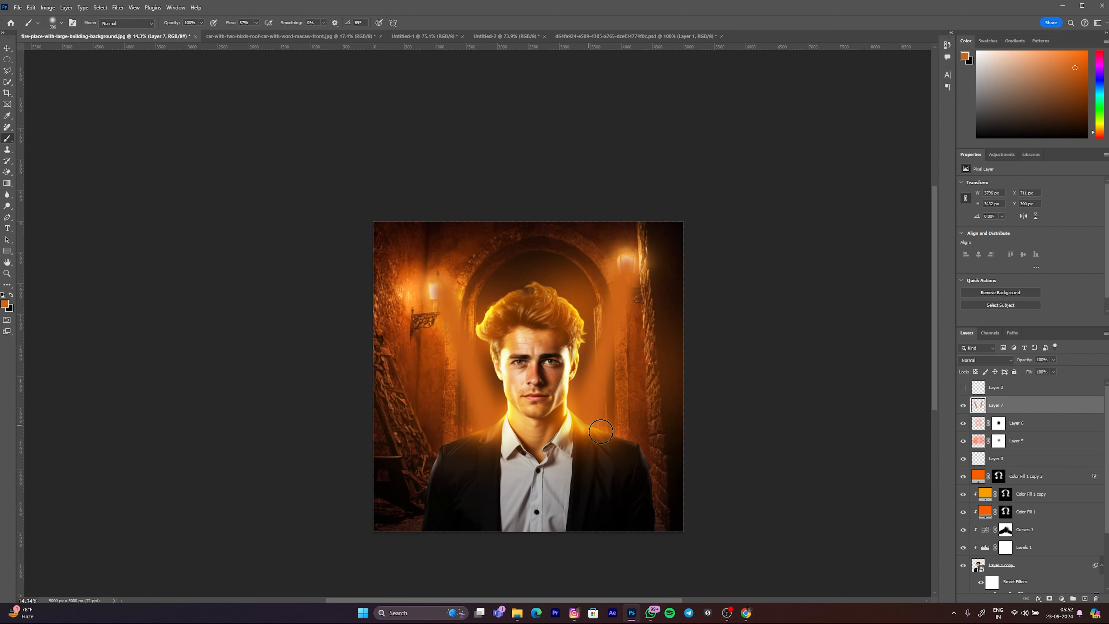
Step: Set the blend mode of Layer 7 to Linear Dodge (Add)
{"action": "left_click", "coordinate": [972, 359]}
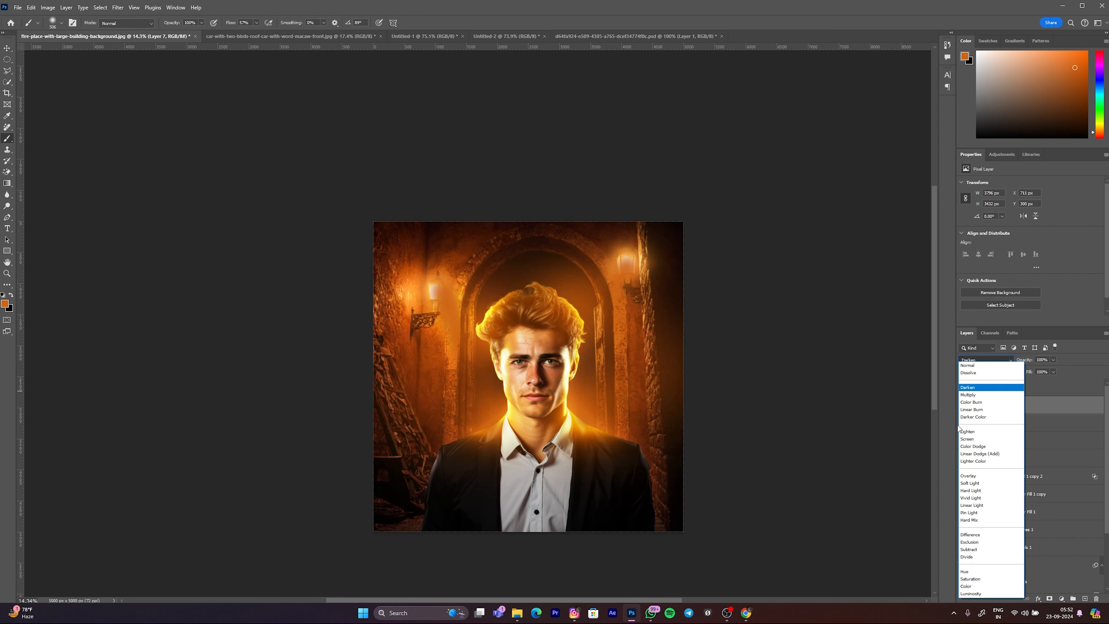
{"action": "left_click", "coordinate": [972, 455]}
{"action": "scroll", "coordinate": [515, 358], "scroll_direction": "down", "scroll_amount": 2}
{"action": "scroll", "coordinate": [503, 365], "scroll_direction": "up", "scroll_amount": 3}
{"action": "left_click_drag", "start_coordinate": [528, 372], "coordinate": [583, 372]}
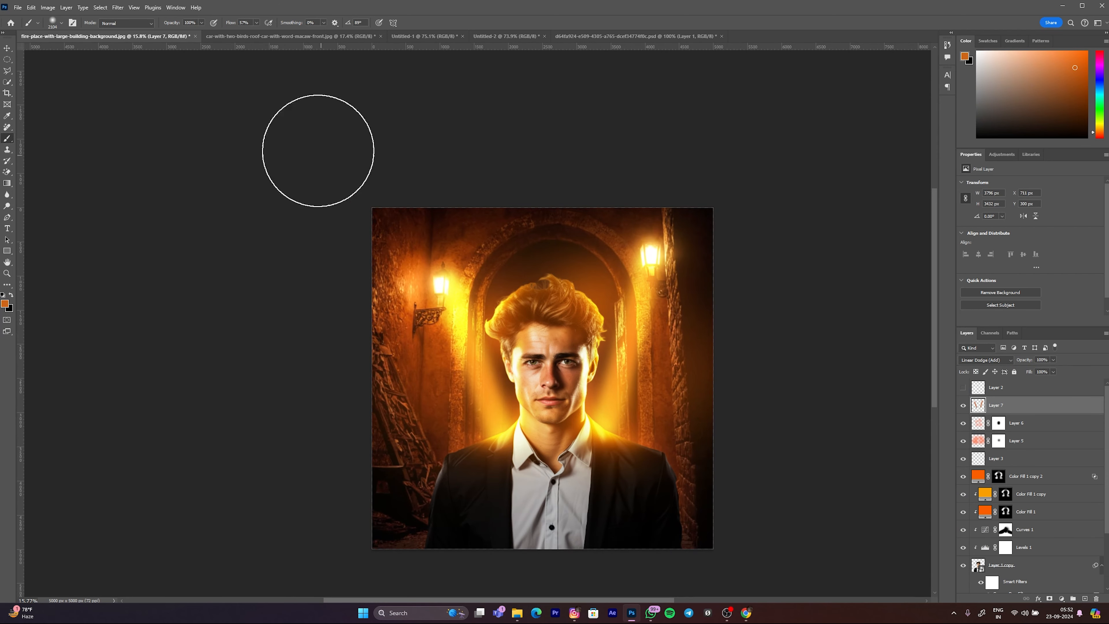
Step: Apply a Gaussian Blur with a radius above 260 pixels to the light streaks on Layer 7
{"action": "left_click", "coordinate": [118, 8]}
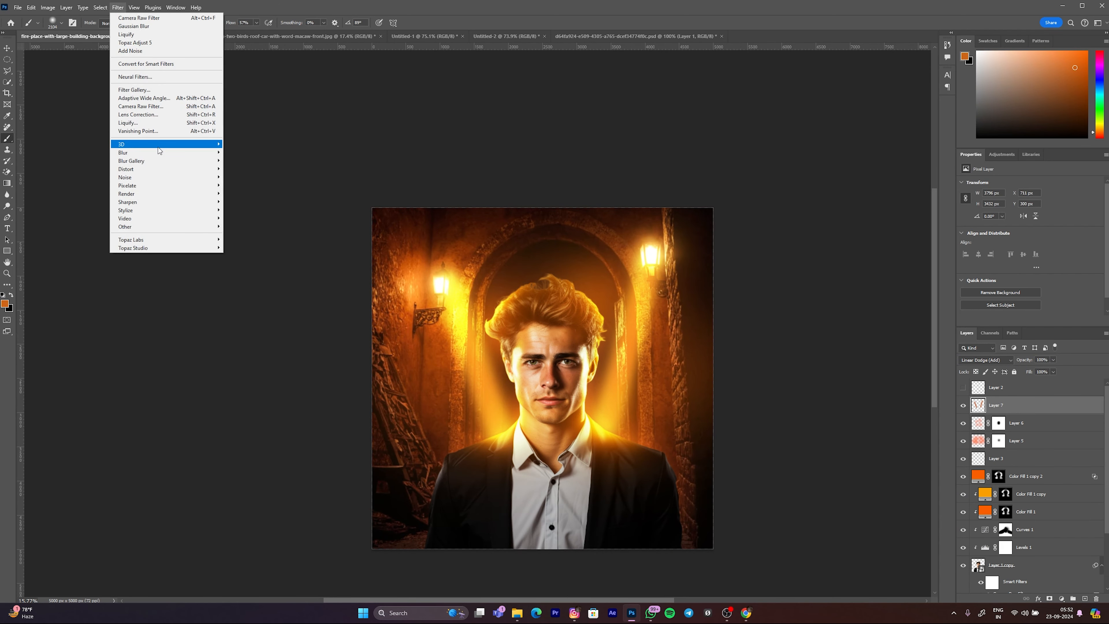
{"action": "mouse_move", "coordinate": [167, 153]}
{"action": "left_click", "coordinate": [246, 185]}
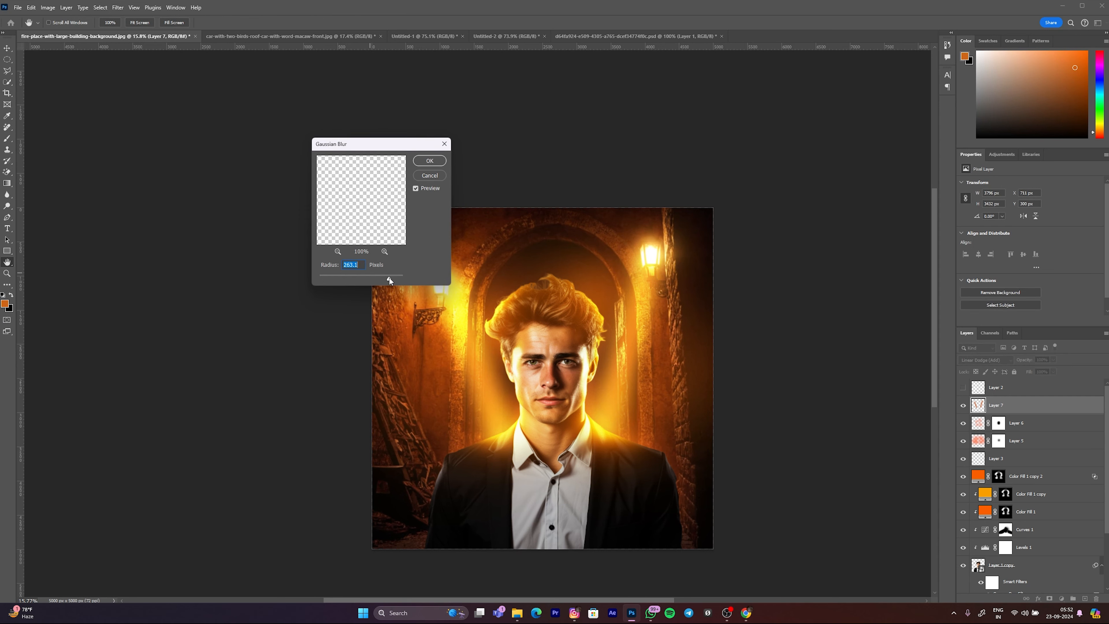
{"action": "left_click_drag", "start_coordinate": [390, 281], "coordinate": [393, 280]}
{"action": "left_click", "coordinate": [430, 162]}
Step: Compare the image with Layer 7 hidden and shown, and examine the blurred light around the man
{"action": "scroll", "coordinate": [583, 377], "scroll_direction": "down", "scroll_amount": 5}
{"action": "scroll", "coordinate": [515, 372], "scroll_direction": "up", "scroll_amount": 2}
{"action": "left_click", "coordinate": [963, 405]}
{"action": "left_click", "coordinate": [964, 405]}
{"action": "left_click", "coordinate": [963, 405]}
{"action": "left_click", "coordinate": [963, 405]}
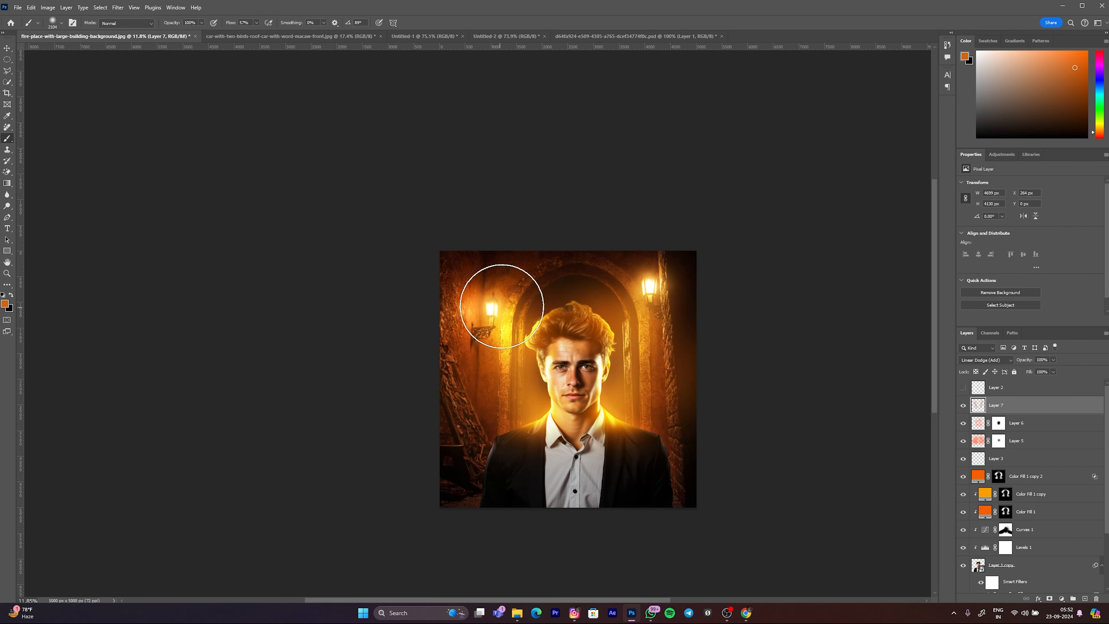
{"action": "scroll", "coordinate": [557, 379], "scroll_direction": "up", "scroll_amount": 1}
{"action": "left_click_drag", "start_coordinate": [570, 375], "coordinate": [572, 374]}
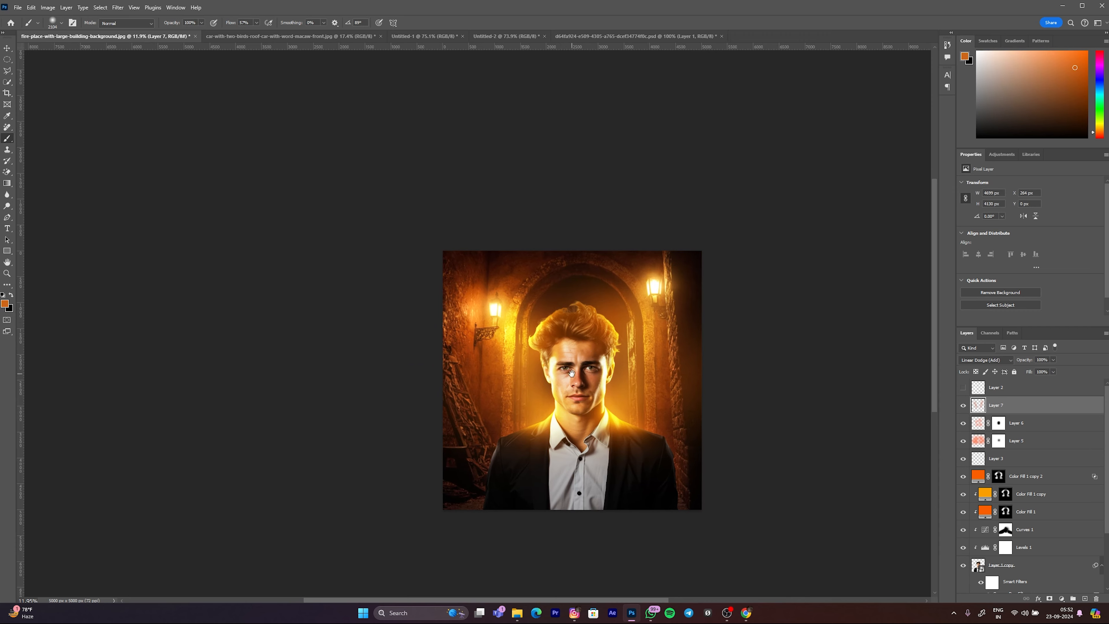
{"action": "left_click_drag", "start_coordinate": [600, 456], "coordinate": [613, 447]}
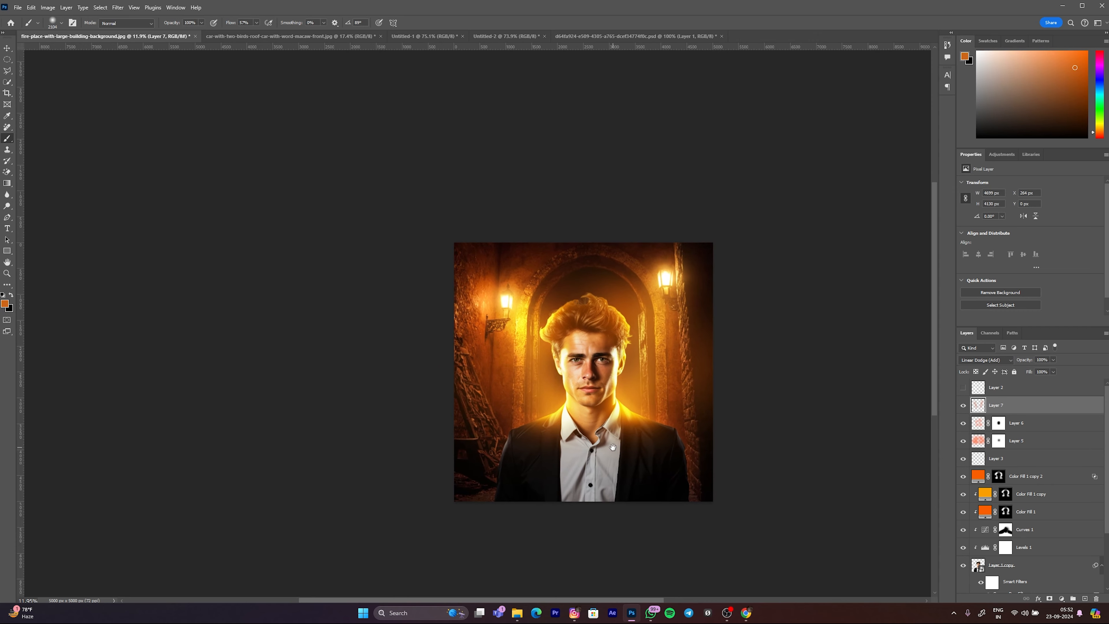
{"action": "scroll", "coordinate": [582, 511], "scroll_direction": "up", "scroll_amount": 3}
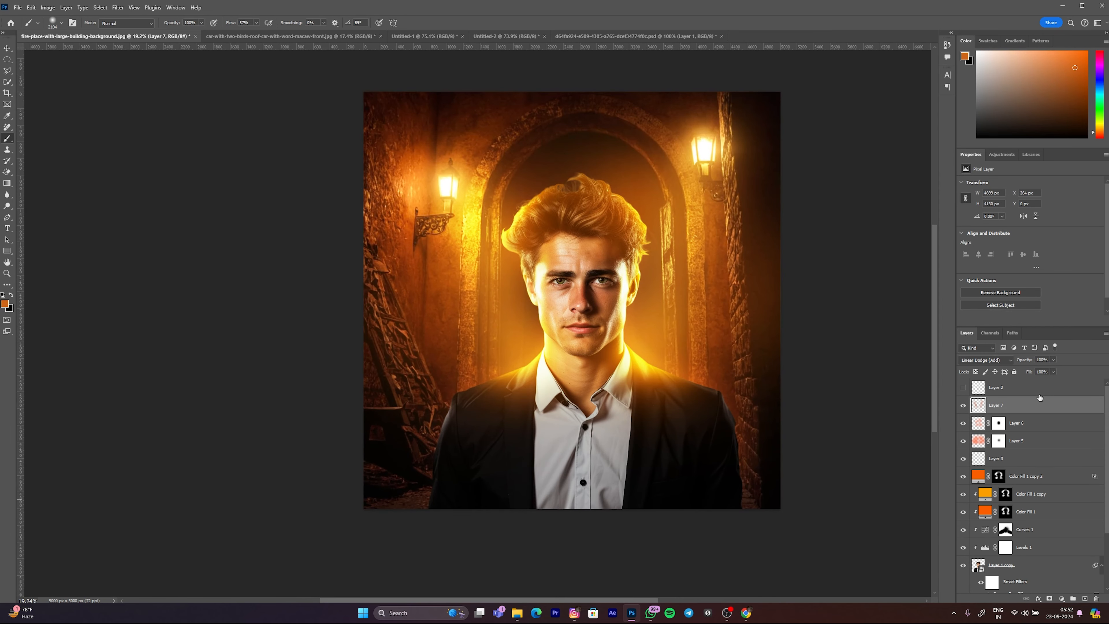
Step: Add an empty layer above Layer 7 and paint soft black with a very large brush across the lower part of the image
{"action": "left_click", "coordinate": [1086, 598]}
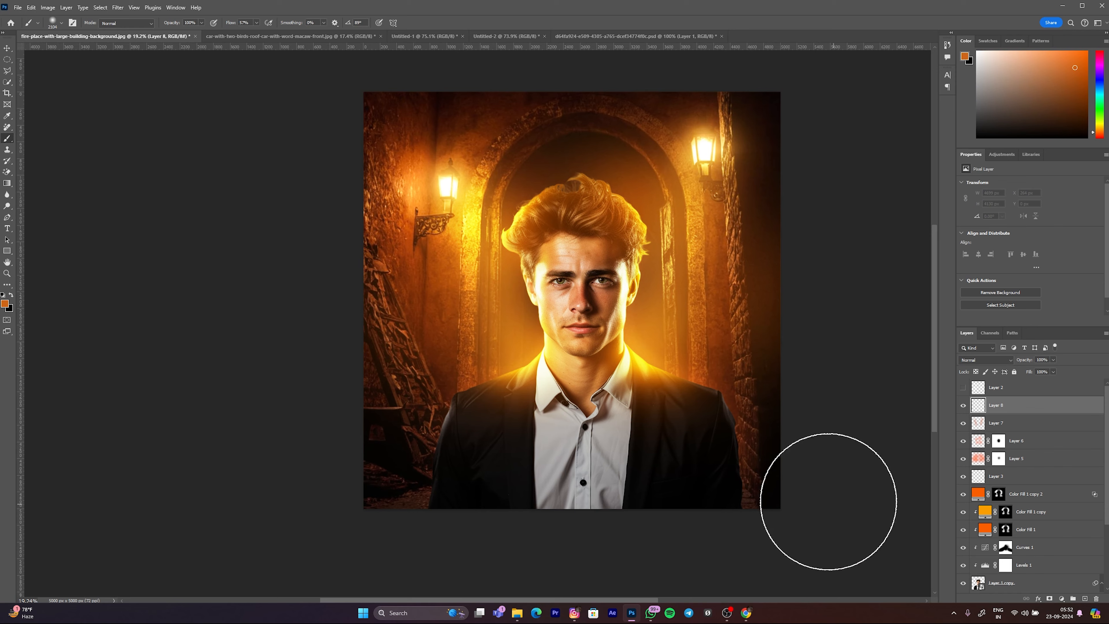
{"action": "key", "text": "d"}
{"action": "scroll", "coordinate": [533, 403], "scroll_direction": "down", "scroll_amount": 3}
{"action": "scroll", "coordinate": [532, 357], "scroll_direction": "down", "scroll_amount": 1}
{"action": "scroll", "coordinate": [567, 389], "scroll_direction": "up", "scroll_amount": 3}
{"action": "mouse_move", "coordinate": [565, 389]}
{"action": "left_mouse_down"}
{"action": "mouse_move", "coordinate": [603, 388]}
{"action": "mouse_move", "coordinate": [561, 412]}
{"action": "left_mouse_up"}
{"action": "left_click_drag", "start_coordinate": [561, 412], "coordinate": [523, 410]}
{"action": "left_click_drag", "start_coordinate": [520, 504], "coordinate": [752, 477]}
{"action": "left_click_drag", "start_coordinate": [607, 434], "coordinate": [688, 435]}
{"action": "mouse_move", "coordinate": [60, 527]}
{"action": "left_mouse_down"}
{"action": "mouse_move", "coordinate": [1108, 506]}
{"action": "mouse_move", "coordinate": [68, 574]}
{"action": "mouse_move", "coordinate": [821, 460]}
{"action": "left_mouse_up"}
{"action": "mouse_move", "coordinate": [328, 356]}
{"action": "left_mouse_down"}
{"action": "mouse_move", "coordinate": [329, 345]}
{"action": "mouse_move", "coordinate": [289, 327]}
{"action": "mouse_move", "coordinate": [320, 379]}
{"action": "left_mouse_up"}
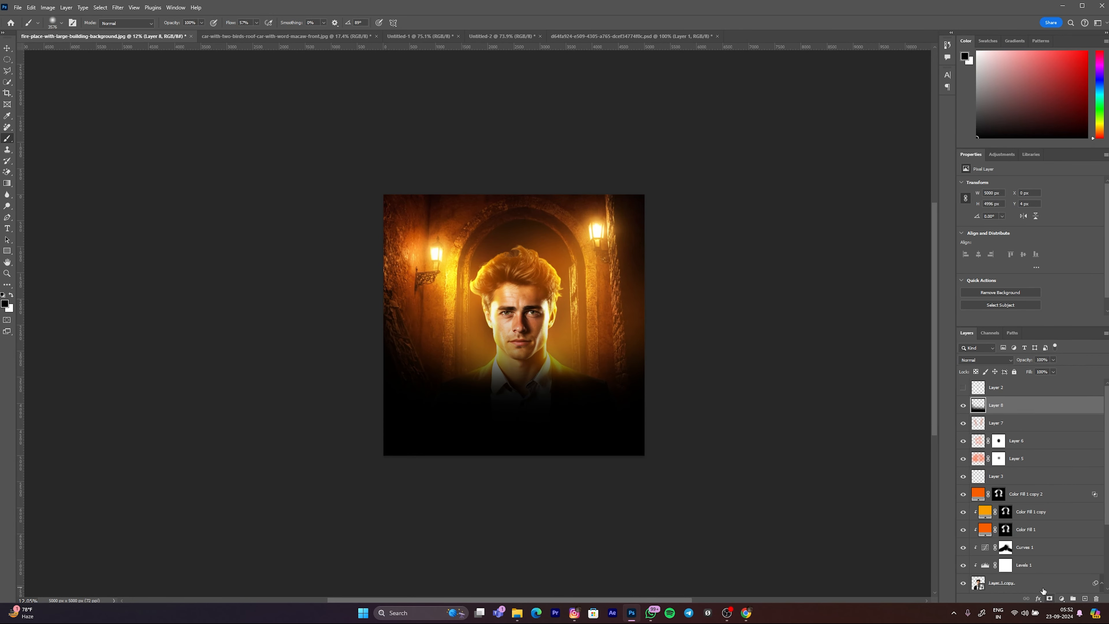
Step: Add a layer mask to Layer 8 and paint black on it over the man's torso and the side wall to reveal them
{"action": "left_click", "coordinate": [1049, 598]}
{"action": "mouse_move", "coordinate": [595, 322]}
{"action": "left_mouse_down"}
{"action": "mouse_move", "coordinate": [467, 347]}
{"action": "mouse_move", "coordinate": [561, 362]}
{"action": "mouse_move", "coordinate": [387, 363]}
{"action": "mouse_move", "coordinate": [553, 346]}
{"action": "mouse_move", "coordinate": [406, 340]}
{"action": "left_mouse_up"}
{"action": "key", "text": "space"}
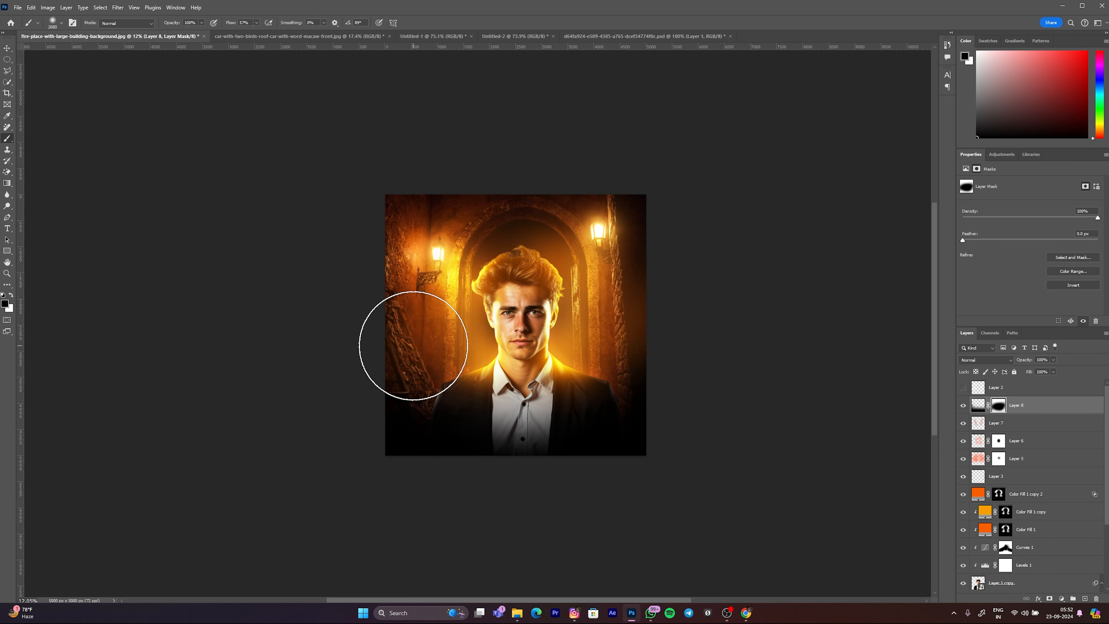
{"action": "scroll", "coordinate": [481, 280], "scroll_direction": "up", "scroll_amount": 1}
{"action": "key", "text": "v"}
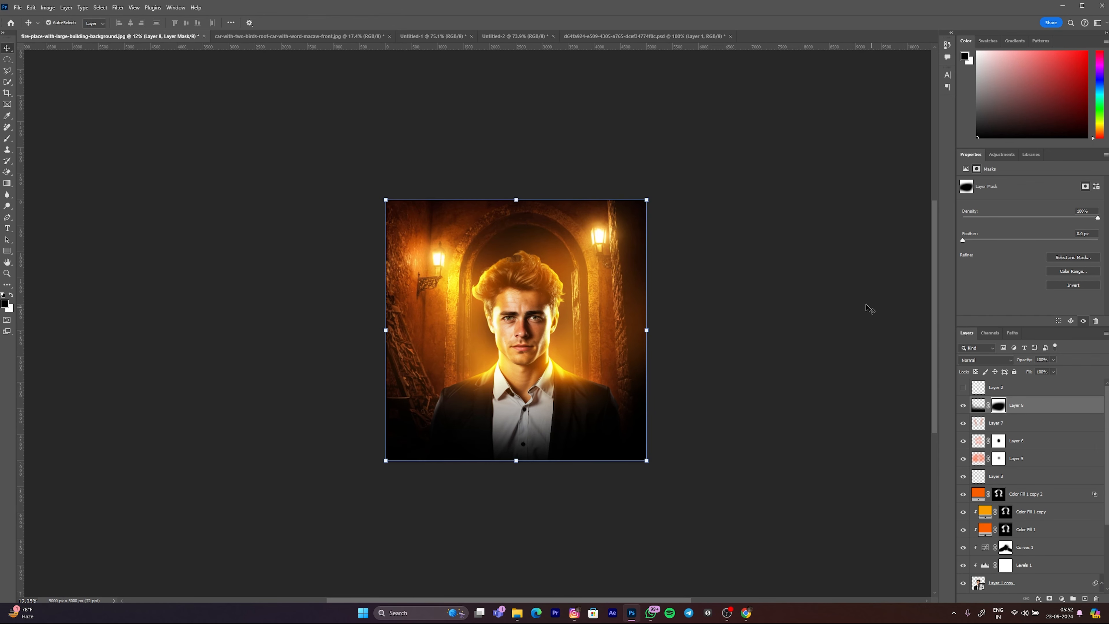
{"action": "left_click", "coordinate": [761, 261]}
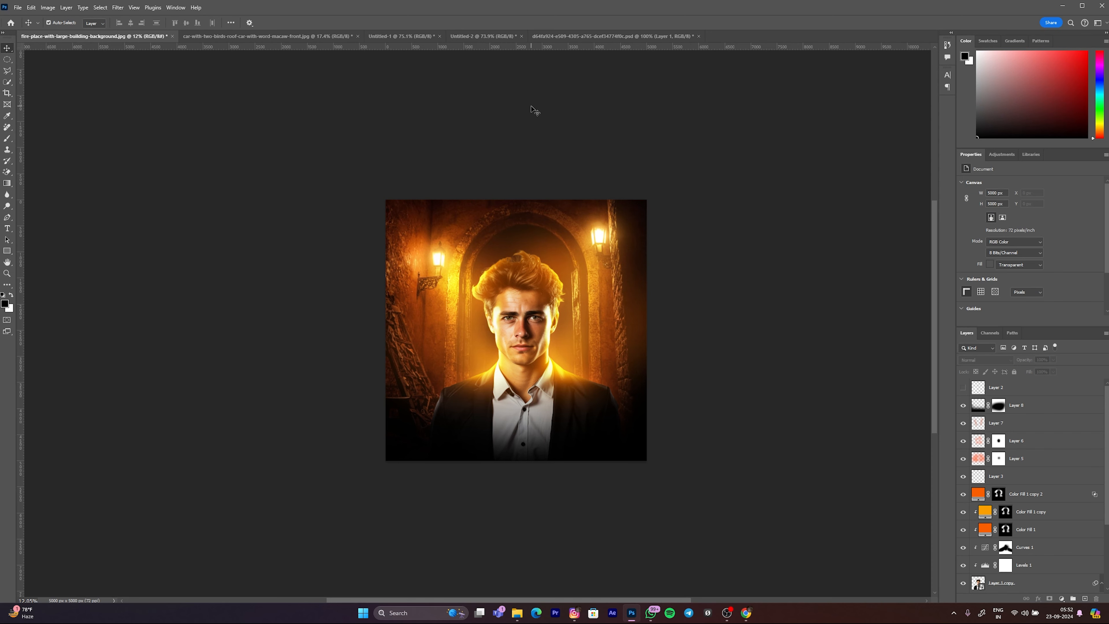
{"action": "left_click", "coordinate": [452, 273]}
{"action": "key", "text": "space"}
{"action": "left_click_drag", "start_coordinate": [453, 271], "coordinate": [459, 269]}
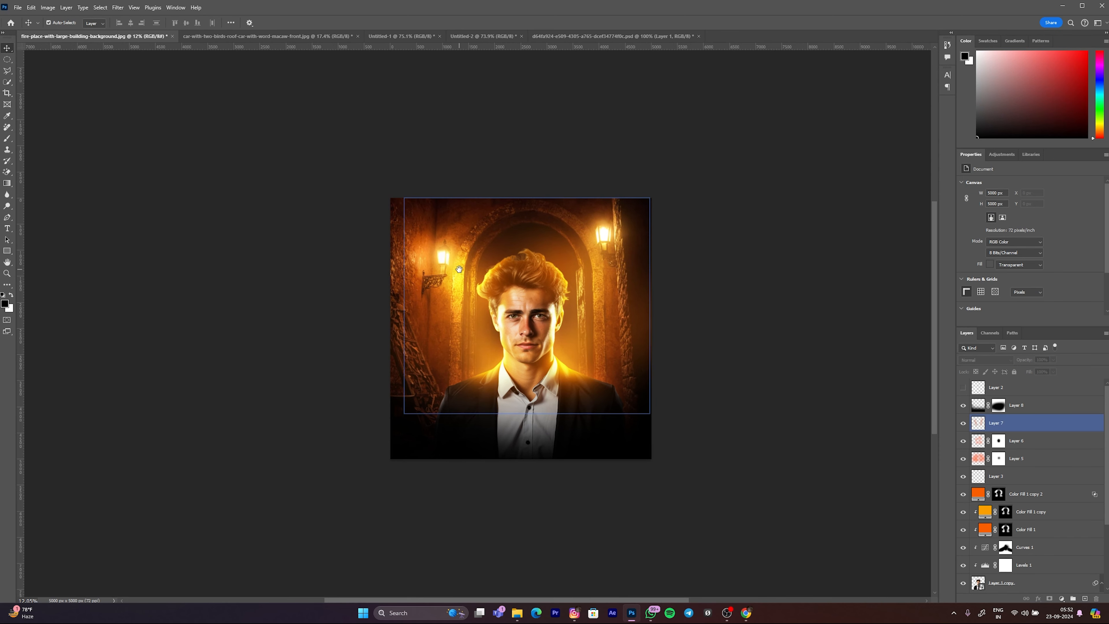
{"action": "left_click", "coordinate": [294, 259]}
Step: Switch to Chrome, open Freepik in a new tab and search its photos for "particles png"
{"action": "left_click", "coordinate": [746, 613]}
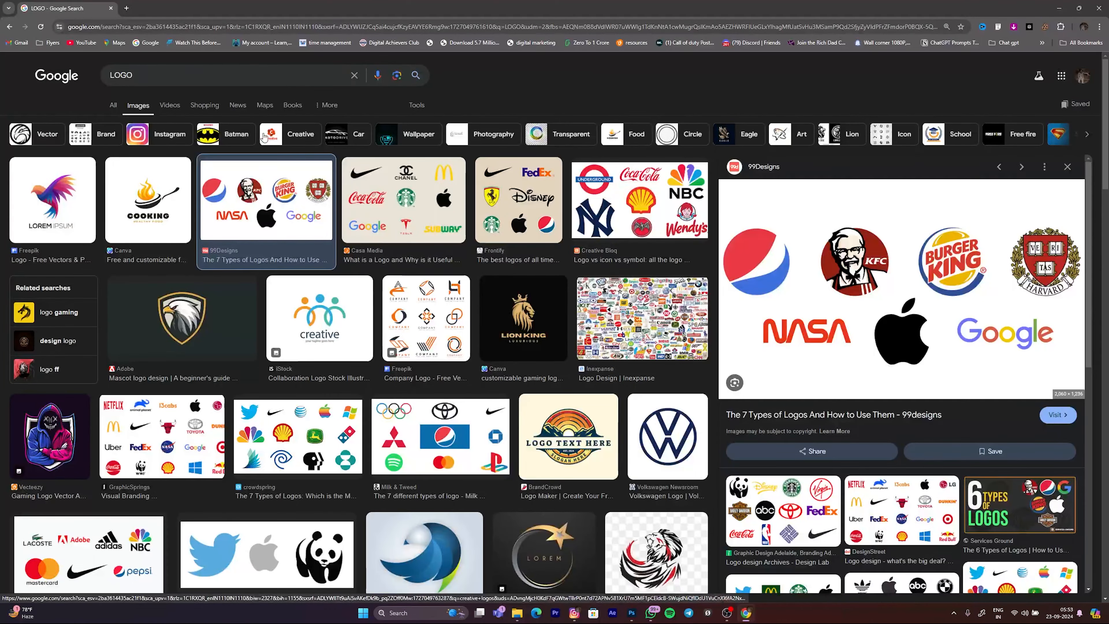
{"action": "left_click", "coordinate": [124, 9]}
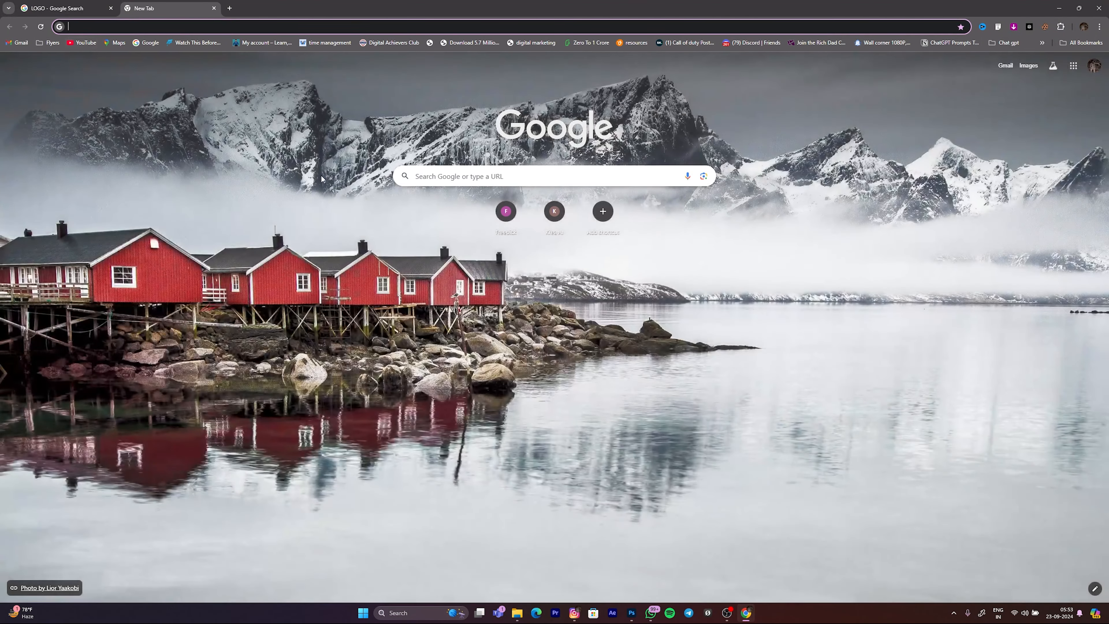
{"action": "left_click", "coordinate": [505, 213]}
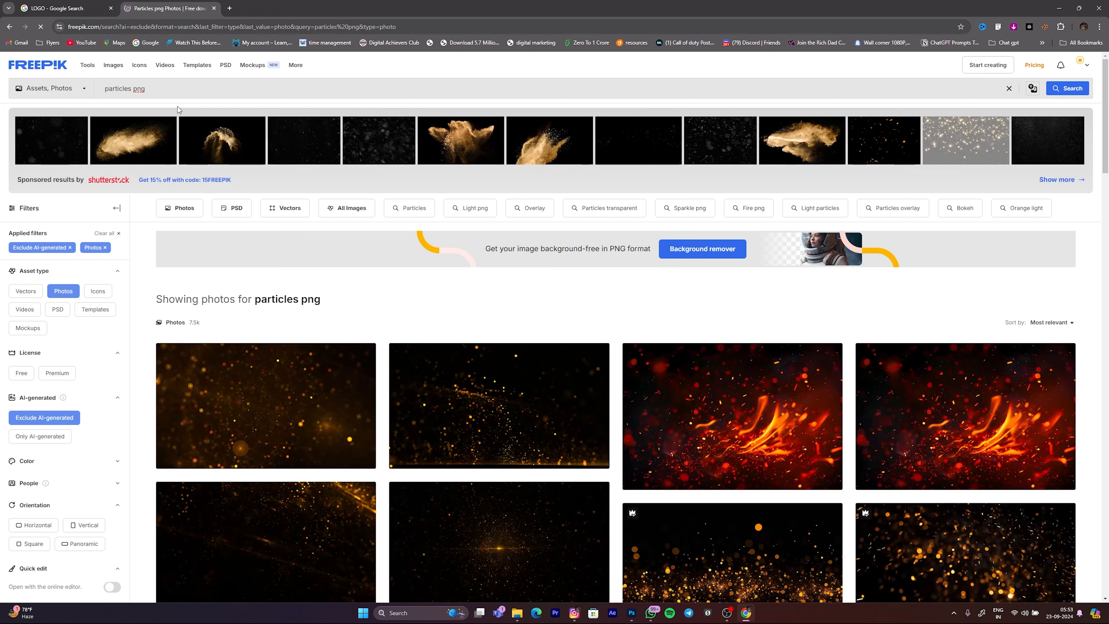
Step: Filter the particle photos to Premium and download the dark red fire-particles overlay
{"action": "left_click", "coordinate": [53, 378]}
{"action": "left_click", "coordinate": [50, 343]}
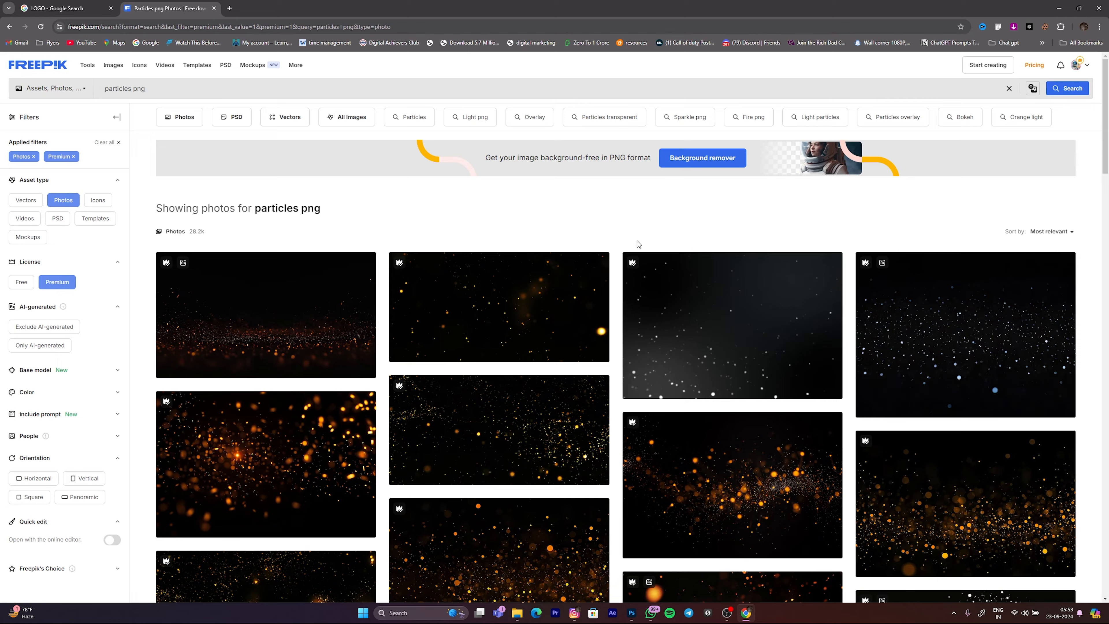
{"action": "scroll", "coordinate": [703, 302], "scroll_direction": "down", "scroll_amount": 5}
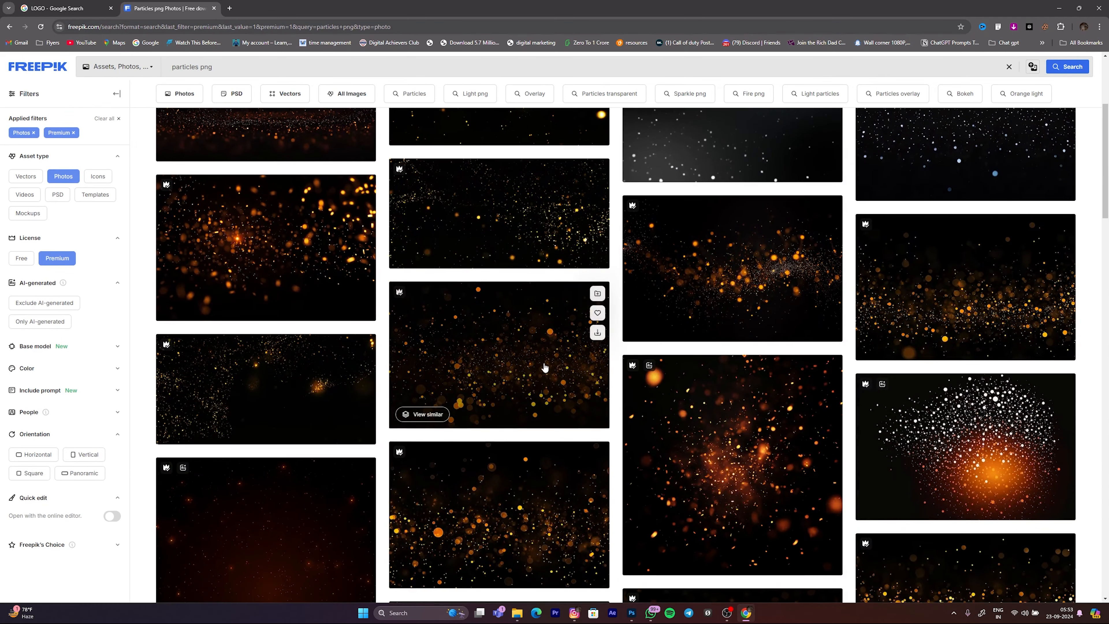
{"action": "scroll", "coordinate": [545, 368], "scroll_direction": "down", "scroll_amount": 8}
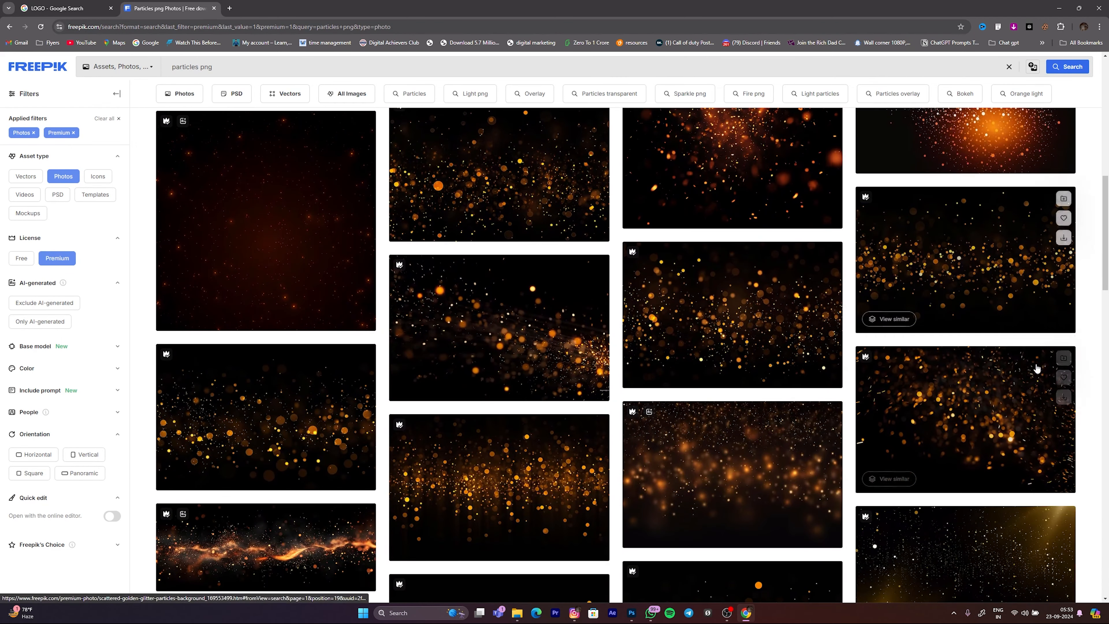
{"action": "scroll", "coordinate": [1005, 415], "scroll_direction": "down", "scroll_amount": 4}
{"action": "scroll", "coordinate": [656, 437], "scroll_direction": "up", "scroll_amount": 6}
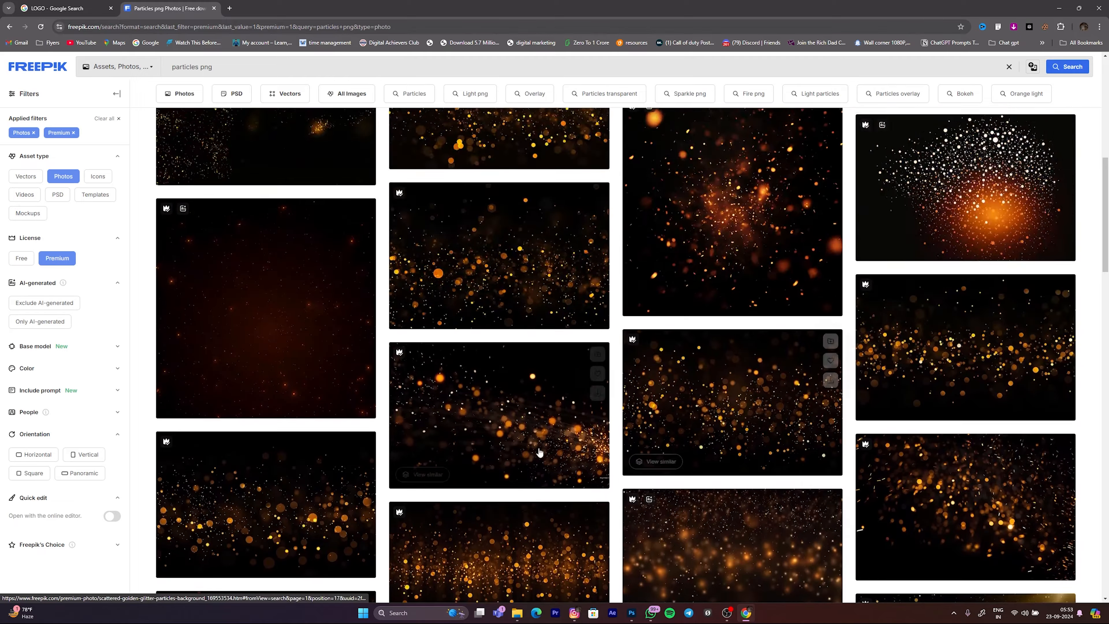
{"action": "scroll", "coordinate": [535, 450], "scroll_direction": "up", "scroll_amount": 8}
{"action": "scroll", "coordinate": [527, 443], "scroll_direction": "down", "scroll_amount": 7}
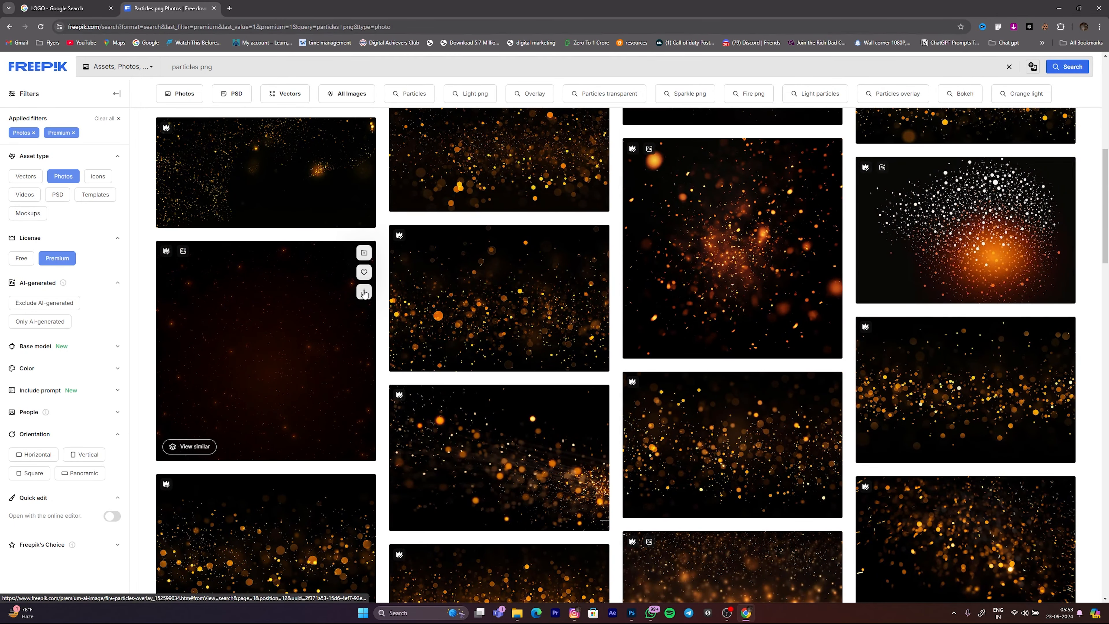
{"action": "scroll", "coordinate": [262, 349], "scroll_direction": "down", "scroll_amount": 3}
{"action": "scroll", "coordinate": [272, 343], "scroll_direction": "up", "scroll_amount": 5}
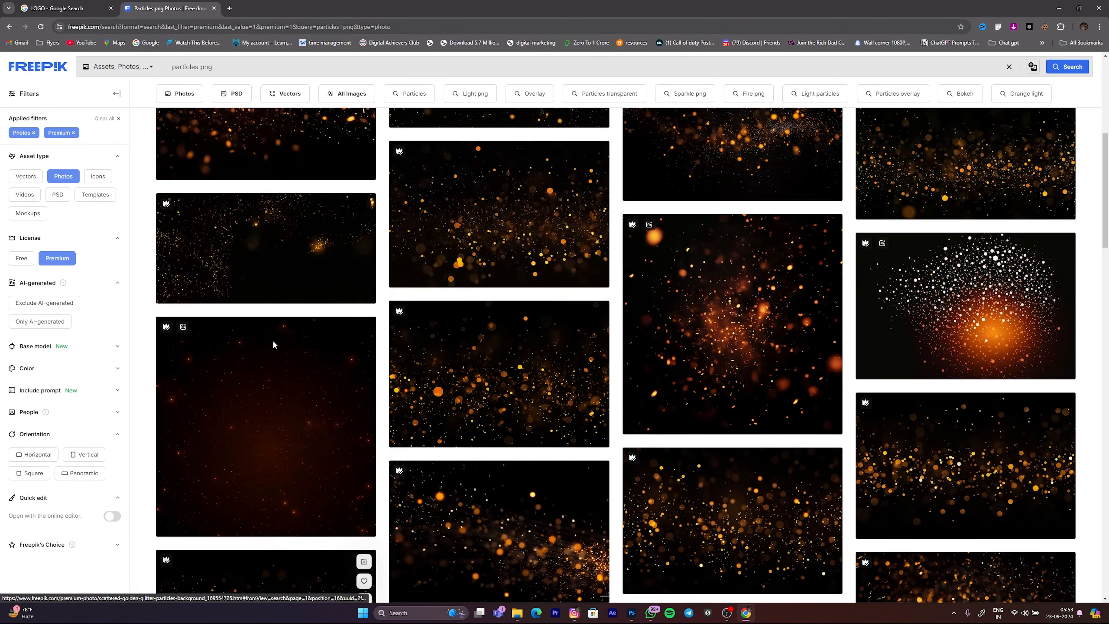
{"action": "left_click", "coordinate": [742, 534]}
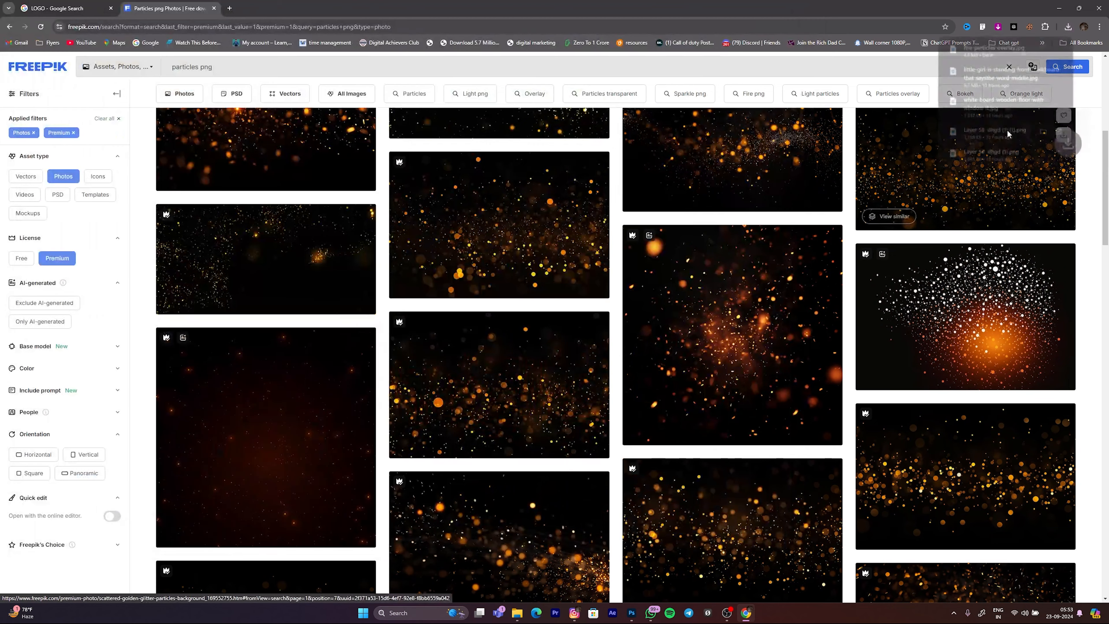
Step: Bring the downloaded fire-particles-overlay image into the Photoshop composite, filling the canvas, and place its layer directly below Layer 2
{"action": "left_click_drag", "start_coordinate": [994, 48], "coordinate": [835, 221]}
{"action": "left_click_drag", "start_coordinate": [632, 614], "coordinate": [499, 208]}
{"action": "left_click_drag", "start_coordinate": [967, 393], "coordinate": [979, 389]}
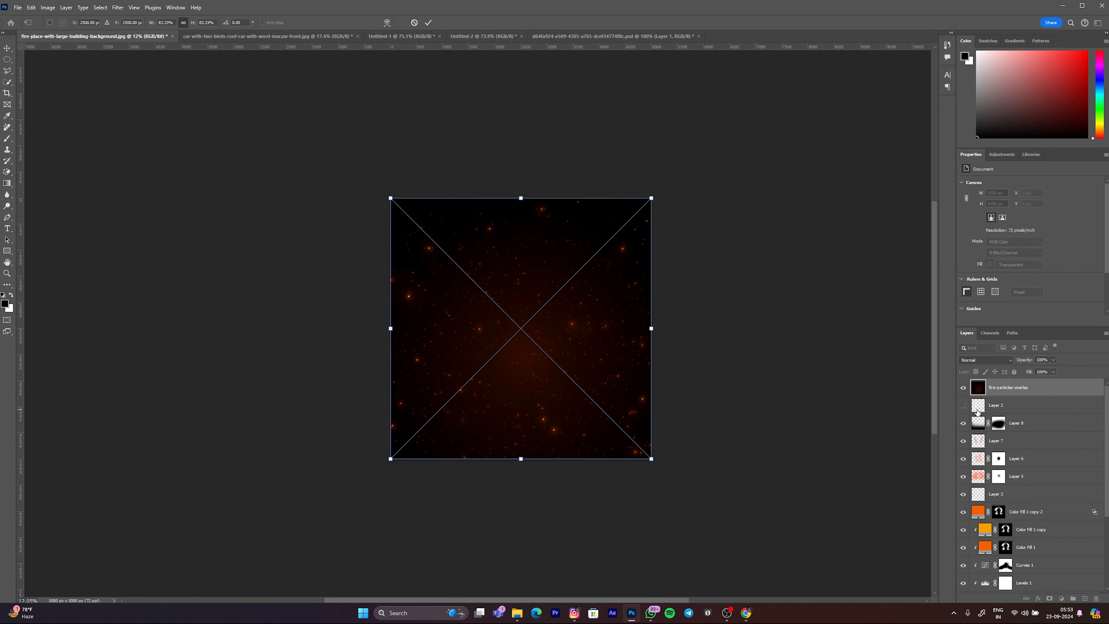
{"action": "key", "text": "Return"}
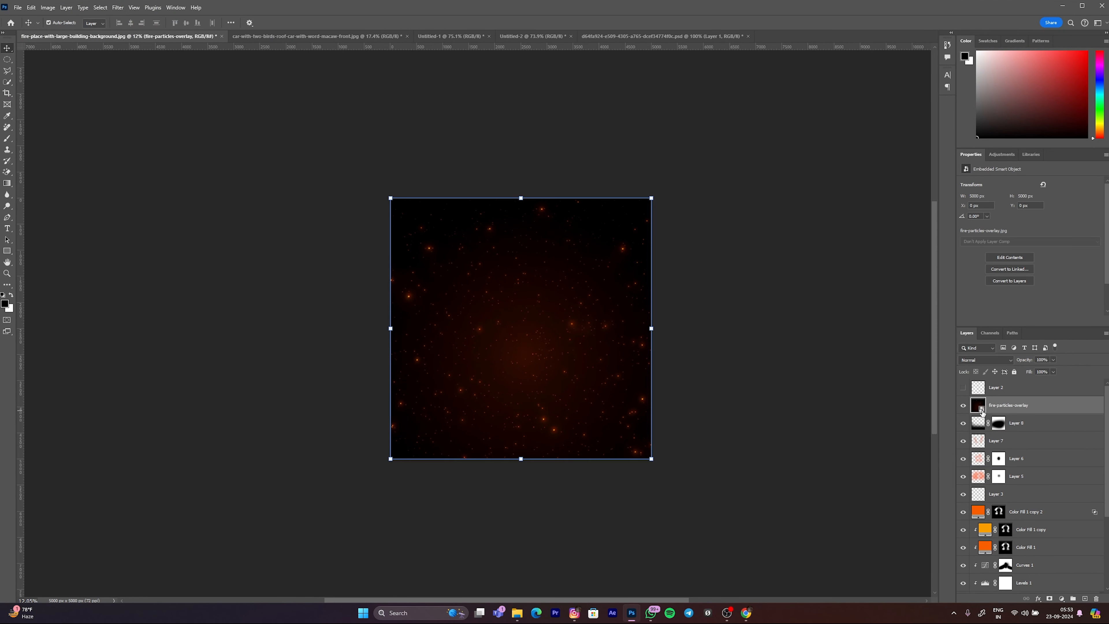
Step: Set the fire-particles-overlay layer's blend mode to Screen
{"action": "left_click", "coordinate": [968, 361]}
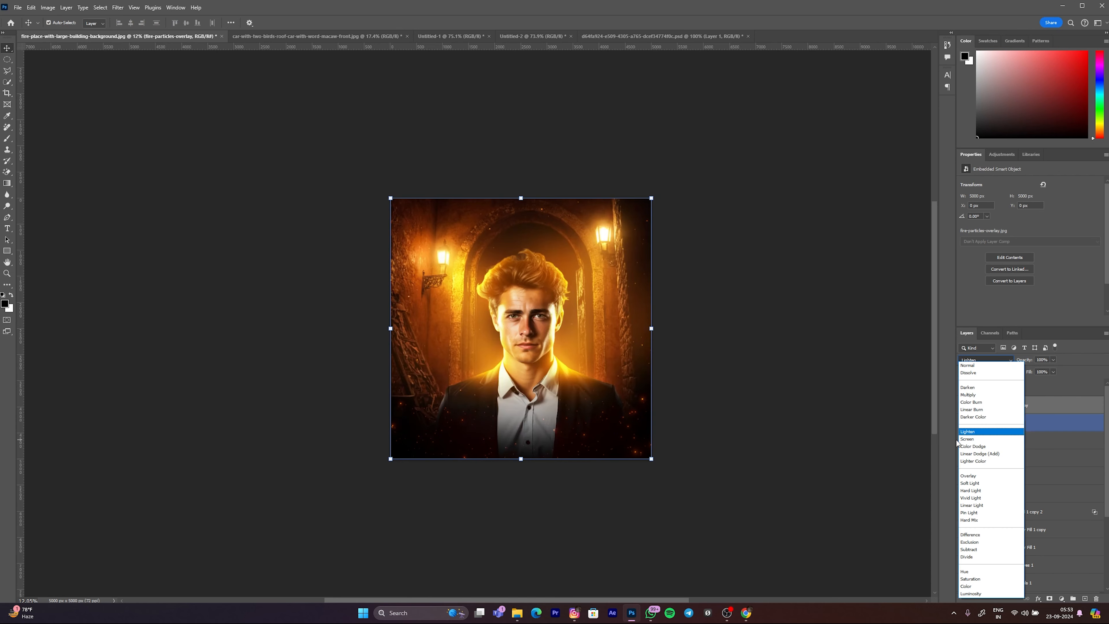
{"action": "left_click", "coordinate": [967, 439]}
{"action": "left_click", "coordinate": [334, 309]}
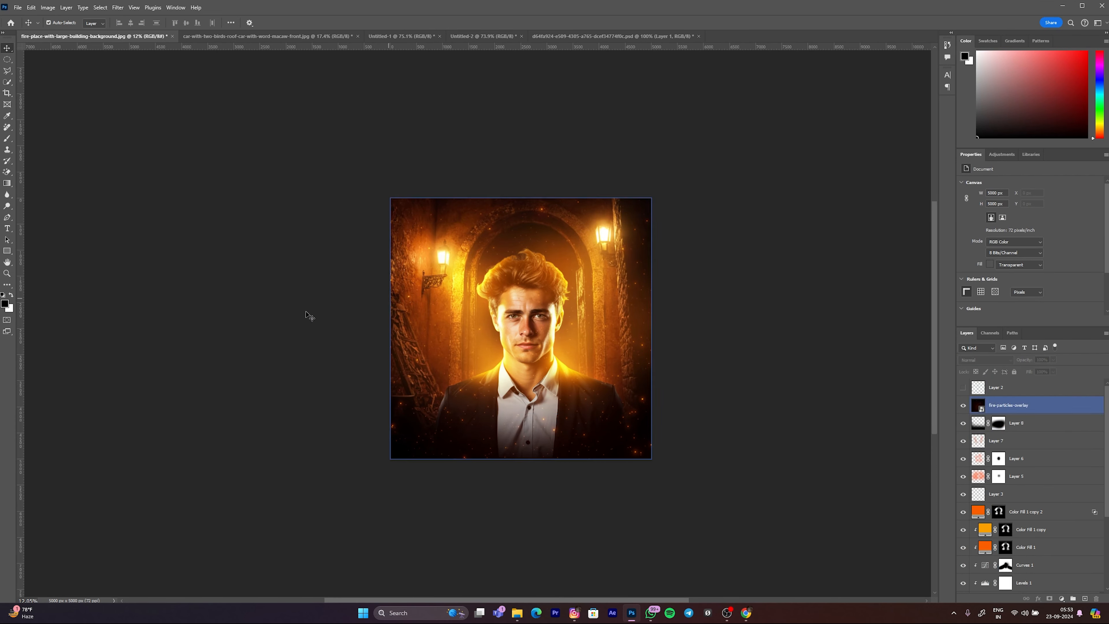
Step: Compare the composite with the fire-particles-overlay layer hidden and shown
{"action": "scroll", "coordinate": [661, 343], "scroll_direction": "up", "scroll_amount": 1}
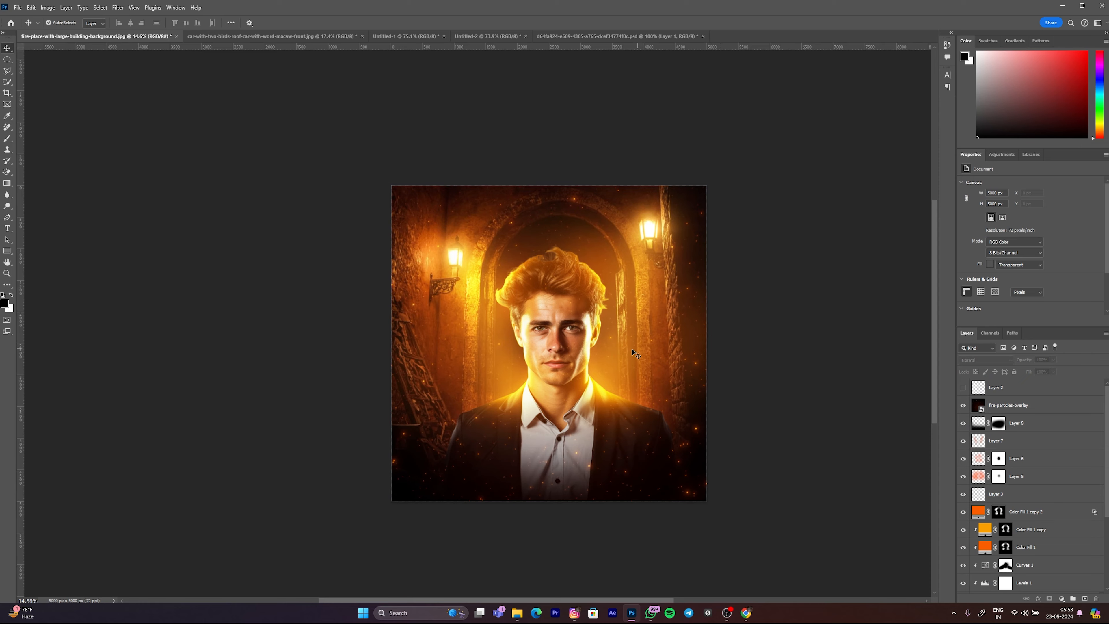
{"action": "scroll", "coordinate": [586, 343], "scroll_direction": "up", "scroll_amount": 1}
{"action": "left_click", "coordinate": [963, 405]}
{"action": "left_click", "coordinate": [963, 405]}
{"action": "left_click", "coordinate": [964, 405]}
{"action": "left_click", "coordinate": [963, 405]}
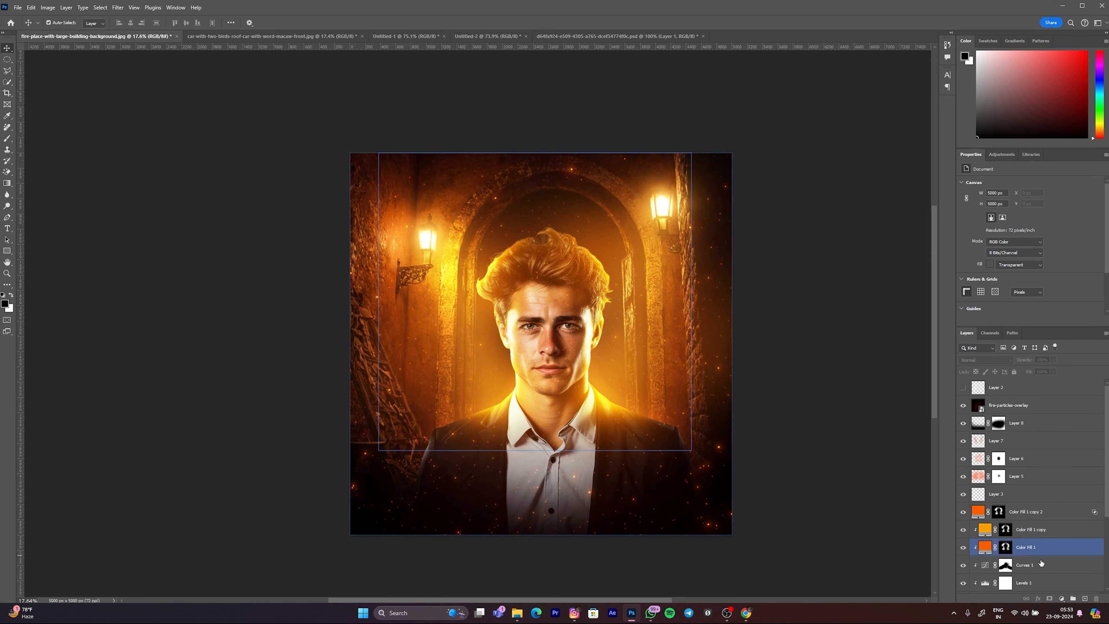
Step: Add a layer mask to the fire-particles-overlay layer and paint black at reduced flow over the man's face to remove the particles there
{"action": "left_click", "coordinate": [1007, 406]}
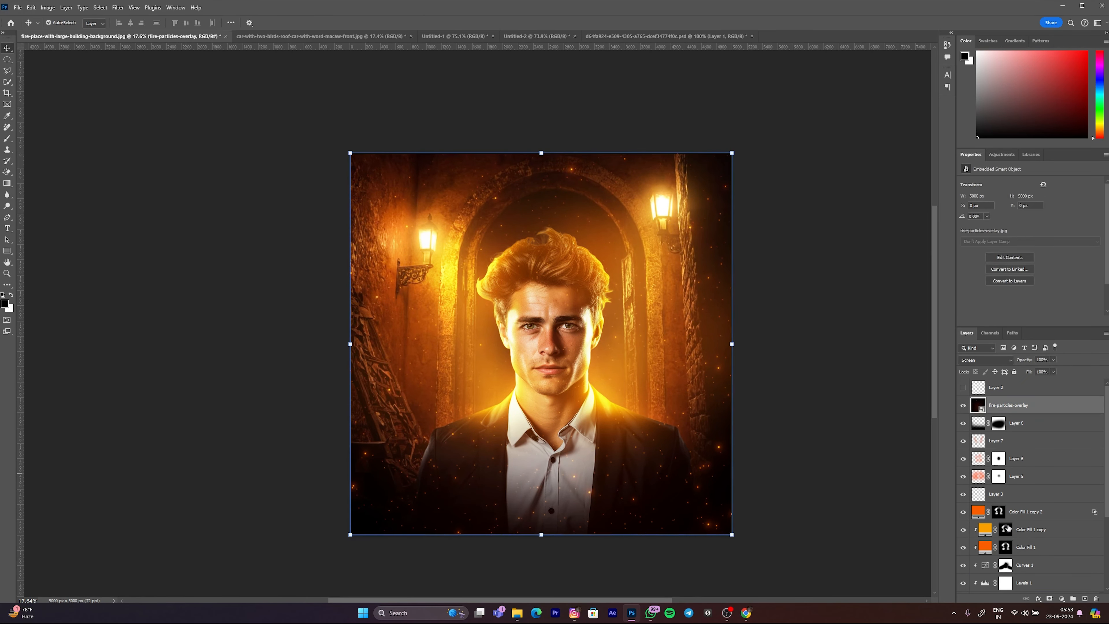
{"action": "left_click", "coordinate": [1050, 598]}
{"action": "key", "text": "b"}
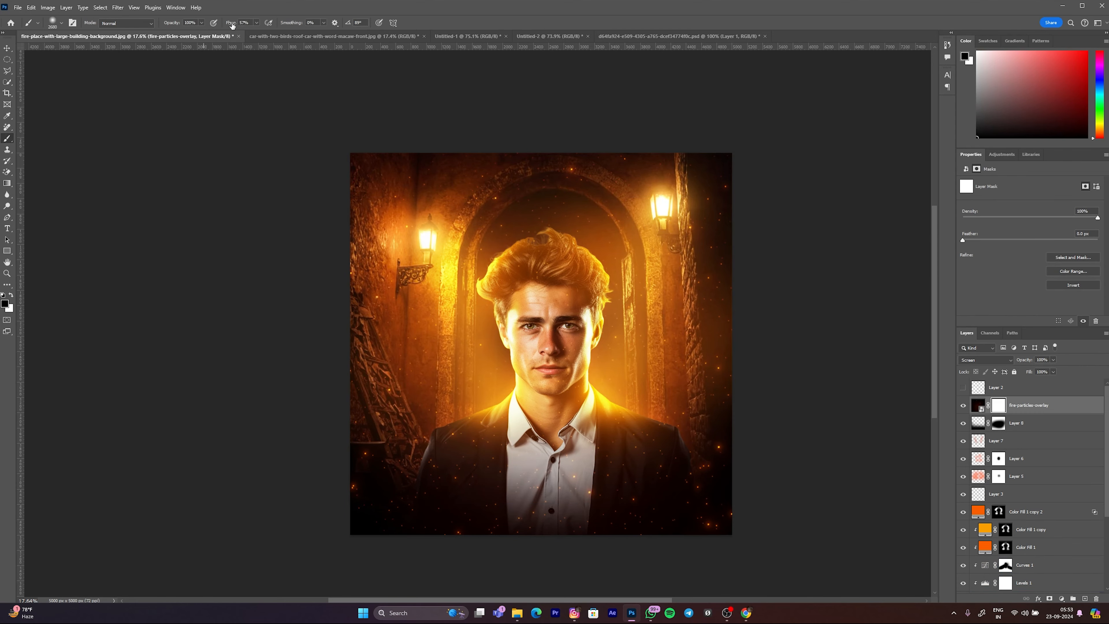
{"action": "scroll", "coordinate": [525, 320], "scroll_direction": "up", "scroll_amount": 6}
{"action": "left_click_drag", "start_coordinate": [581, 392], "coordinate": [489, 391]}
{"action": "key", "text": "["}
{"action": "key", "text": "["}
{"action": "mouse_move", "coordinate": [639, 355]}
{"action": "left_mouse_down"}
{"action": "mouse_move", "coordinate": [610, 479]}
{"action": "mouse_move", "coordinate": [652, 423]}
{"action": "mouse_move", "coordinate": [613, 275]}
{"action": "mouse_move", "coordinate": [639, 255]}
{"action": "mouse_move", "coordinate": [687, 249]}
{"action": "mouse_move", "coordinate": [626, 261]}
{"action": "mouse_move", "coordinate": [591, 252]}
{"action": "mouse_move", "coordinate": [584, 266]}
{"action": "mouse_move", "coordinate": [641, 528]}
{"action": "left_mouse_up"}
{"action": "key", "text": "["}
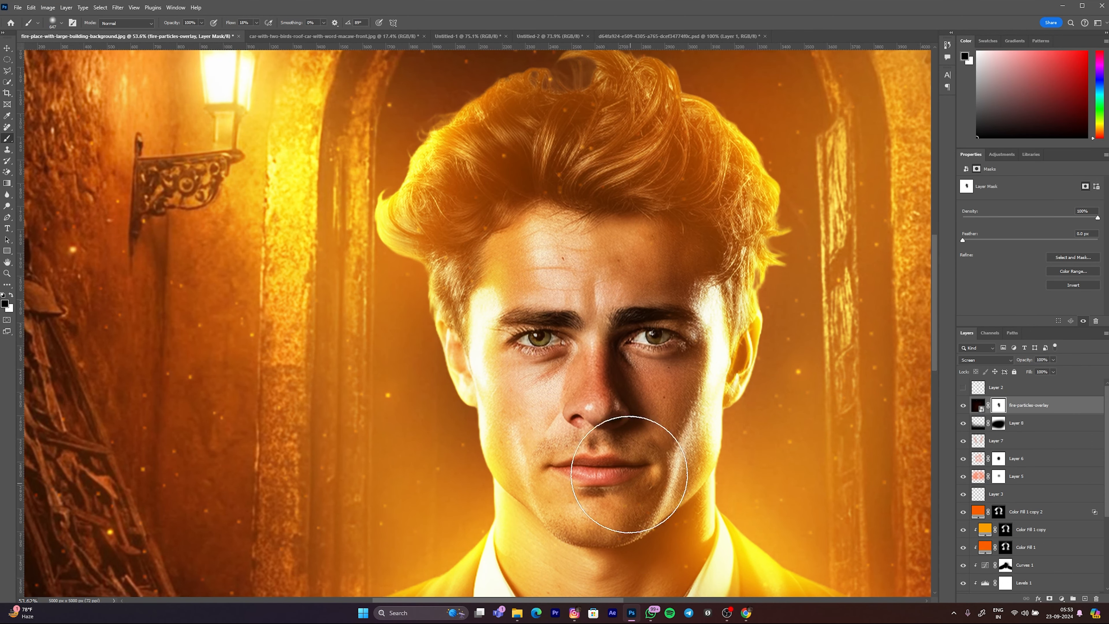
Step: Paint black on the fire-particles-overlay mask over the man's shirt and jacket to clear the particles from his body
{"action": "scroll", "coordinate": [633, 463], "scroll_direction": "down", "scroll_amount": 3}
{"action": "scroll", "coordinate": [681, 411], "scroll_direction": "down", "scroll_amount": 7}
{"action": "scroll", "coordinate": [653, 504], "scroll_direction": "up", "scroll_amount": 3}
{"action": "left_click_drag", "start_coordinate": [663, 501], "coordinate": [704, 501]}
{"action": "scroll", "coordinate": [640, 424], "scroll_direction": "down", "scroll_amount": 5}
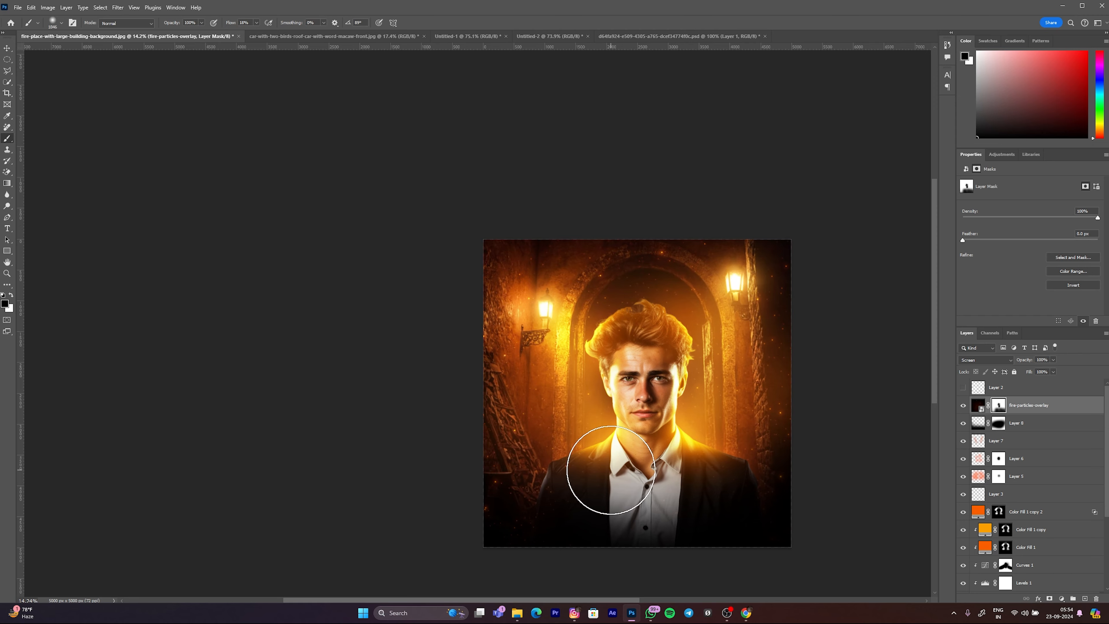
{"action": "scroll", "coordinate": [676, 438], "scroll_direction": "down", "scroll_amount": 1}
{"action": "scroll", "coordinate": [676, 439], "scroll_direction": "up", "scroll_amount": 1}
{"action": "scroll", "coordinate": [565, 388], "scroll_direction": "right", "scroll_amount": 1}
{"action": "key", "text": "v"}
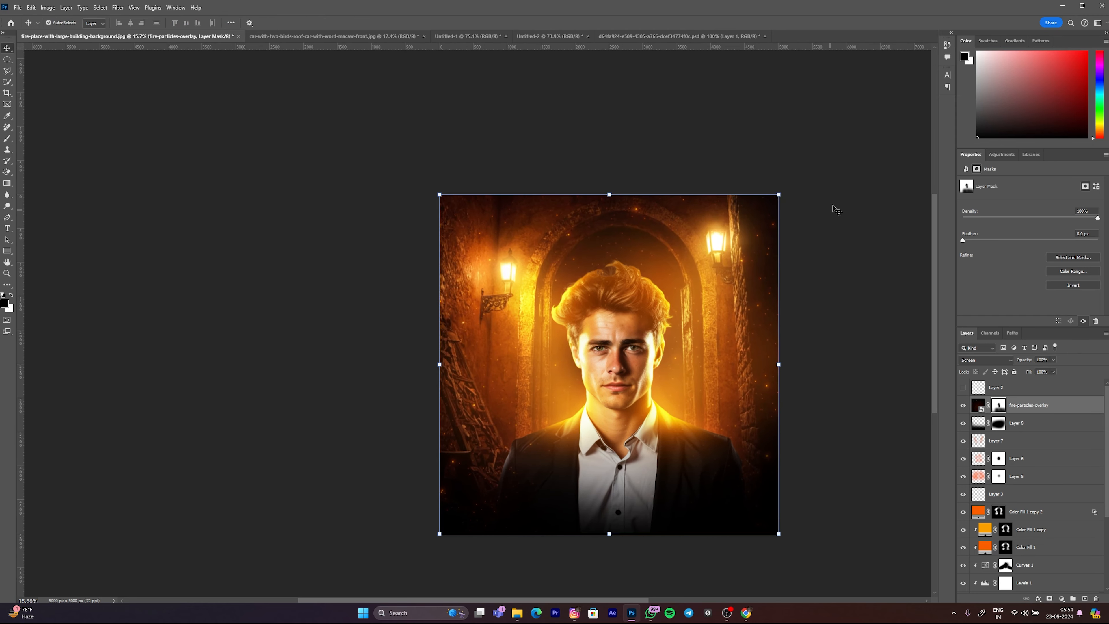
{"action": "left_click", "coordinate": [840, 183]}
{"action": "left_click", "coordinate": [1045, 398]}
{"action": "left_click", "coordinate": [1044, 399], "text": "ctrl"}
{"action": "left_click", "coordinate": [755, 352]}
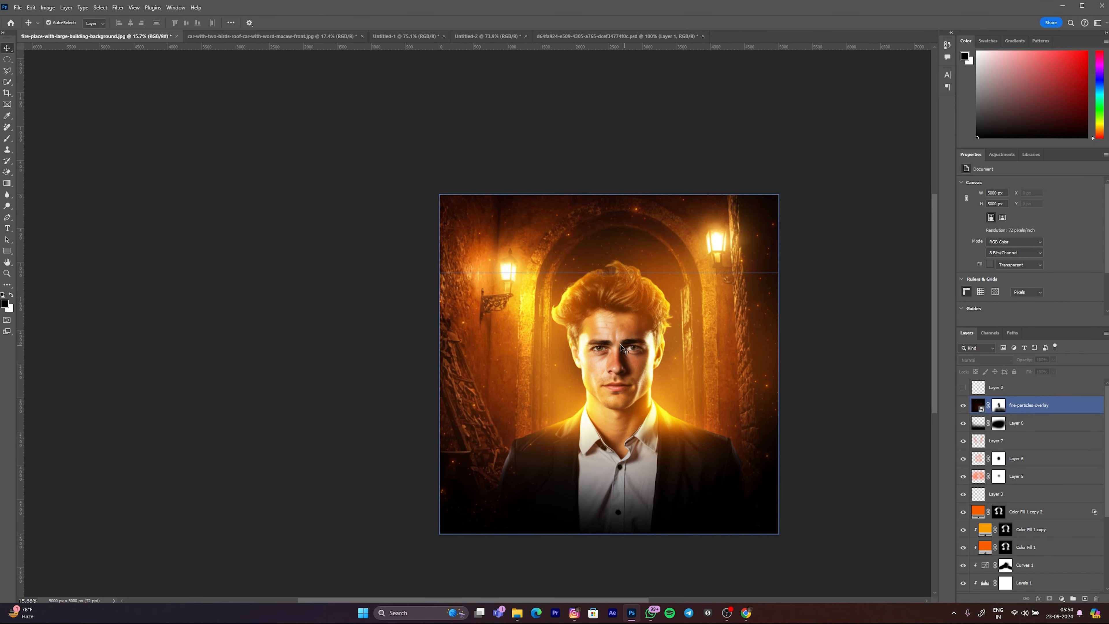
{"action": "left_click_drag", "start_coordinate": [757, 355], "coordinate": [752, 356]}
{"action": "left_click", "coordinate": [838, 361]}
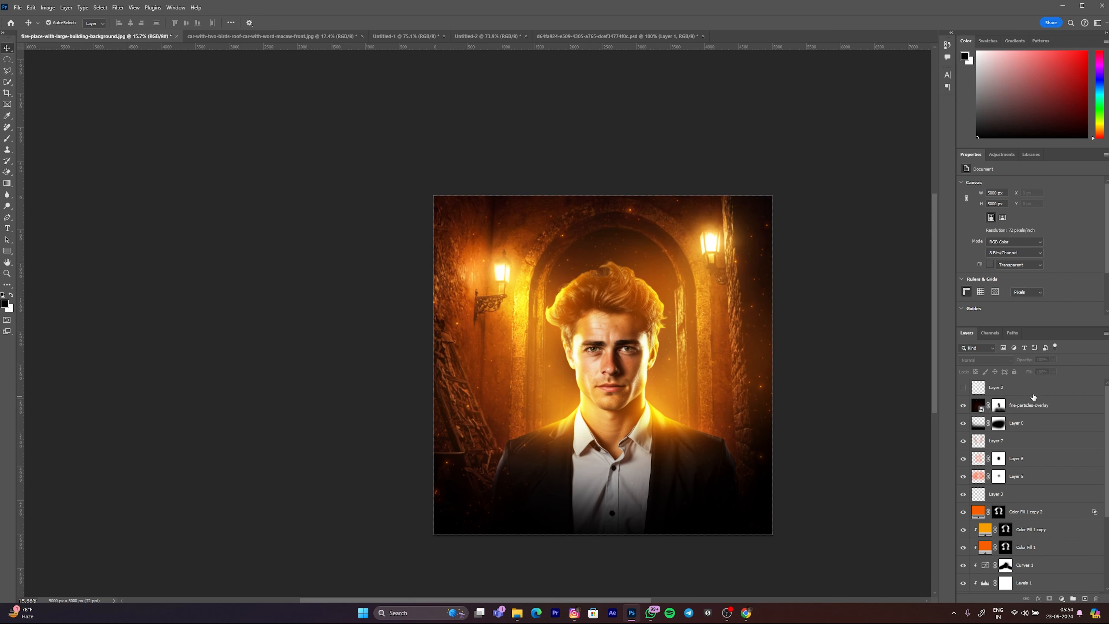
Step: Stamp all visible layers into a new layer above fire-particles-overlay and convert it to a Smart Object
{"action": "left_click", "coordinate": [1037, 403]}
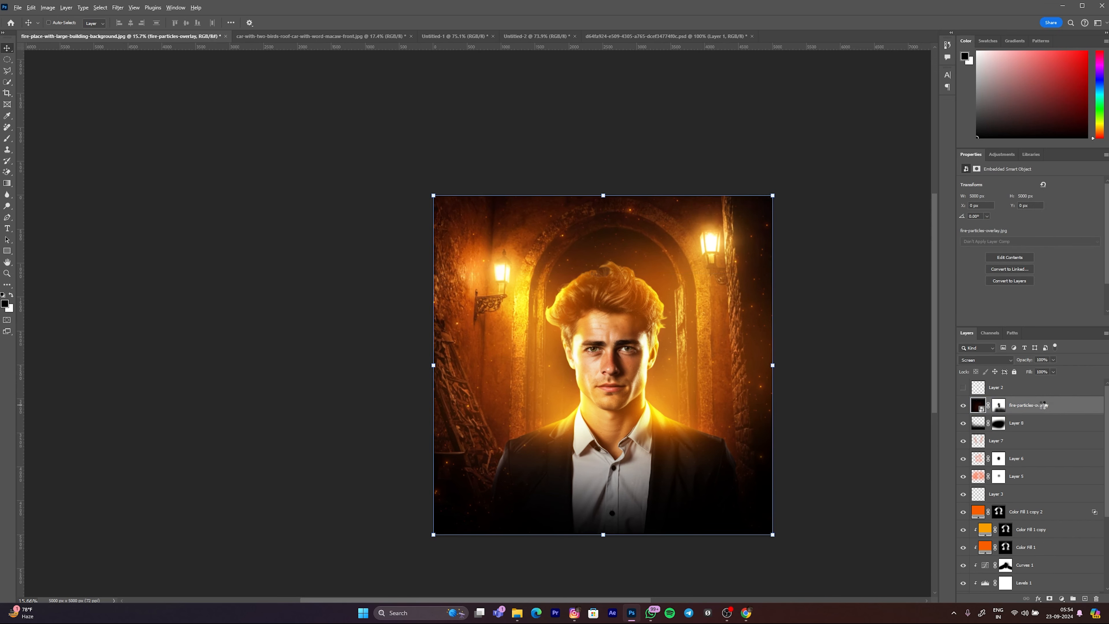
{"action": "key", "text": "ctrl+shift+alt+e"}
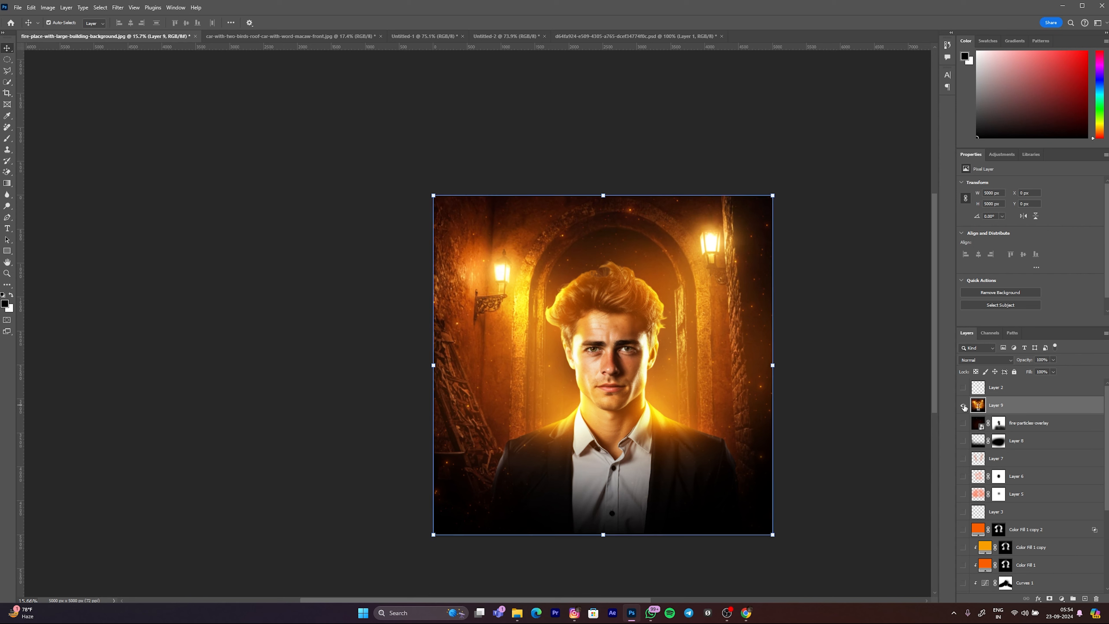
{"action": "right_click", "coordinate": [1002, 405]}
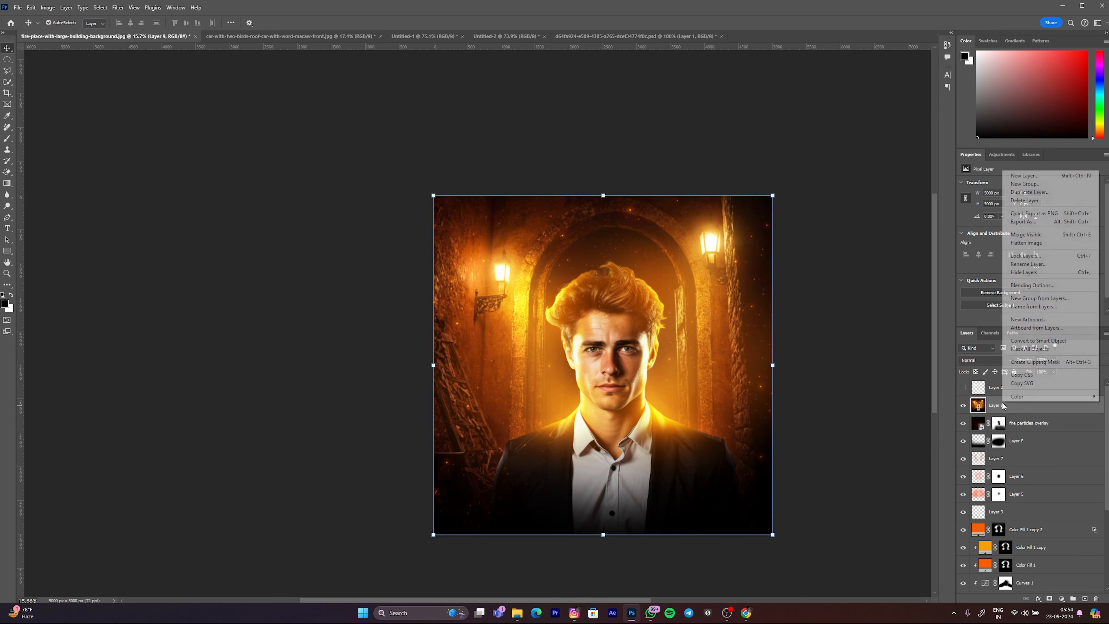
{"action": "left_click", "coordinate": [1015, 340]}
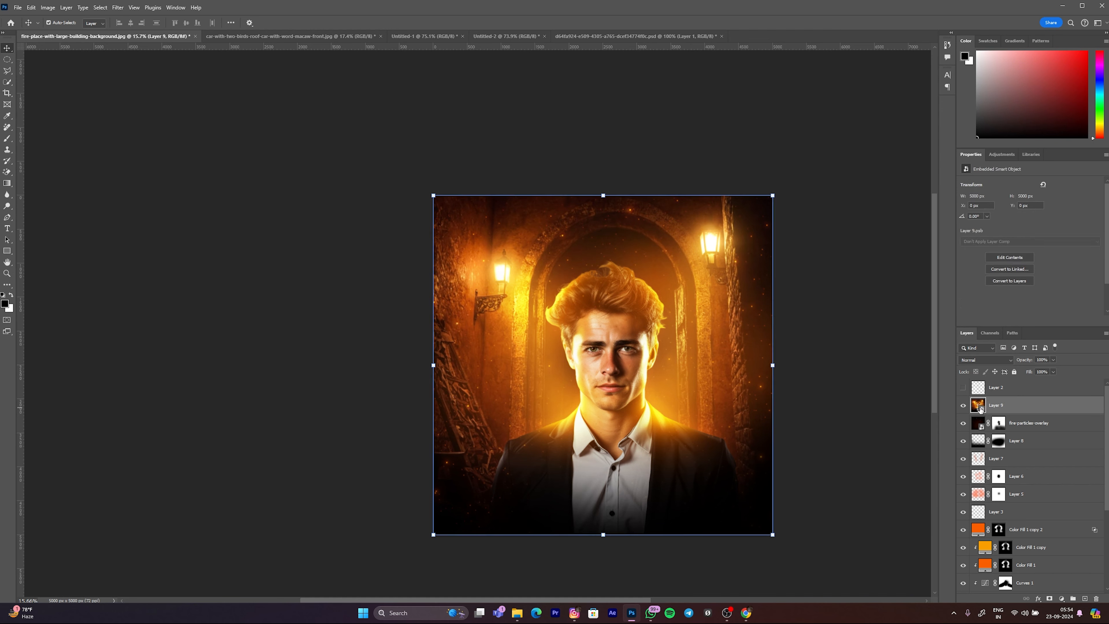
Step: Set Layer 9's blend mode to Linear Dodge (Add) and apply a Gaussian Blur with a radius of 89.9 pixels
{"action": "left_click", "coordinate": [986, 360]}
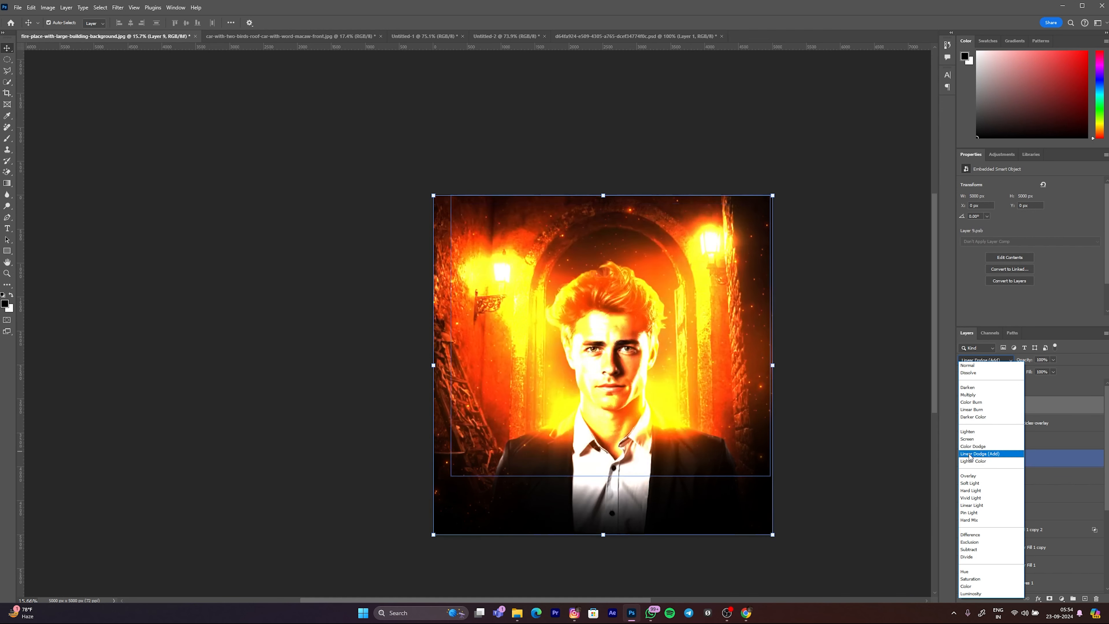
{"action": "left_click", "coordinate": [975, 454]}
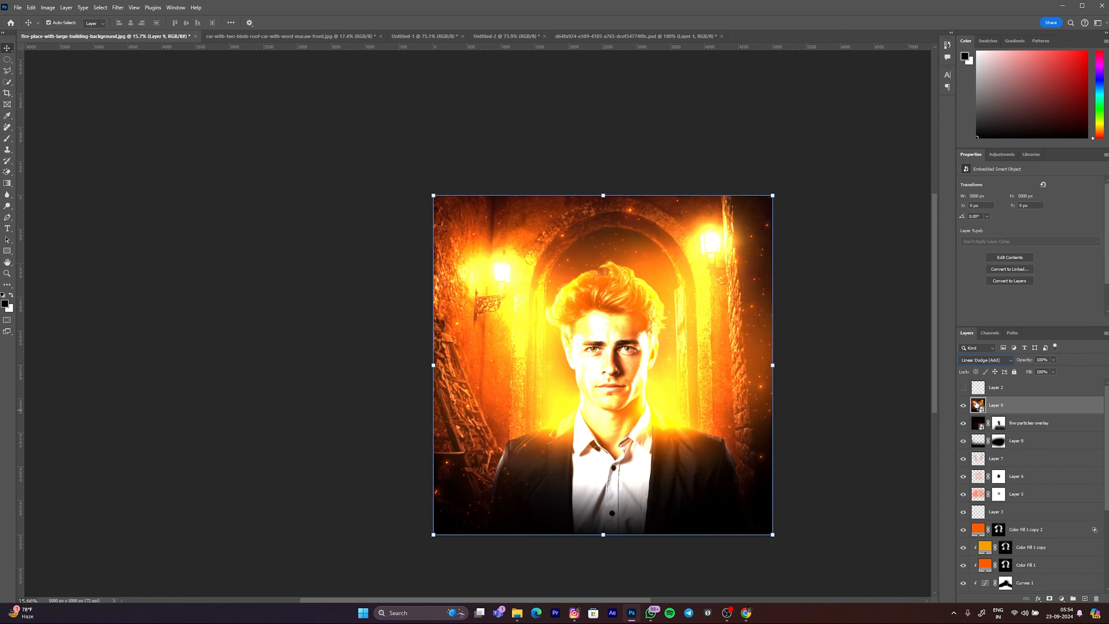
{"action": "left_click", "coordinate": [122, 8]}
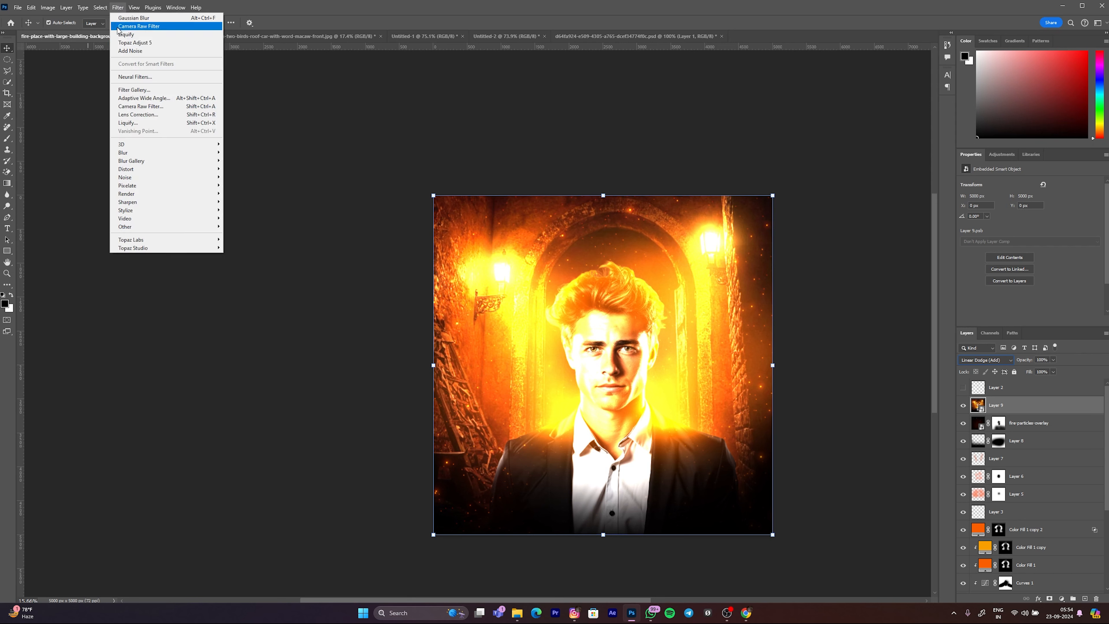
{"action": "mouse_move", "coordinate": [156, 158]}
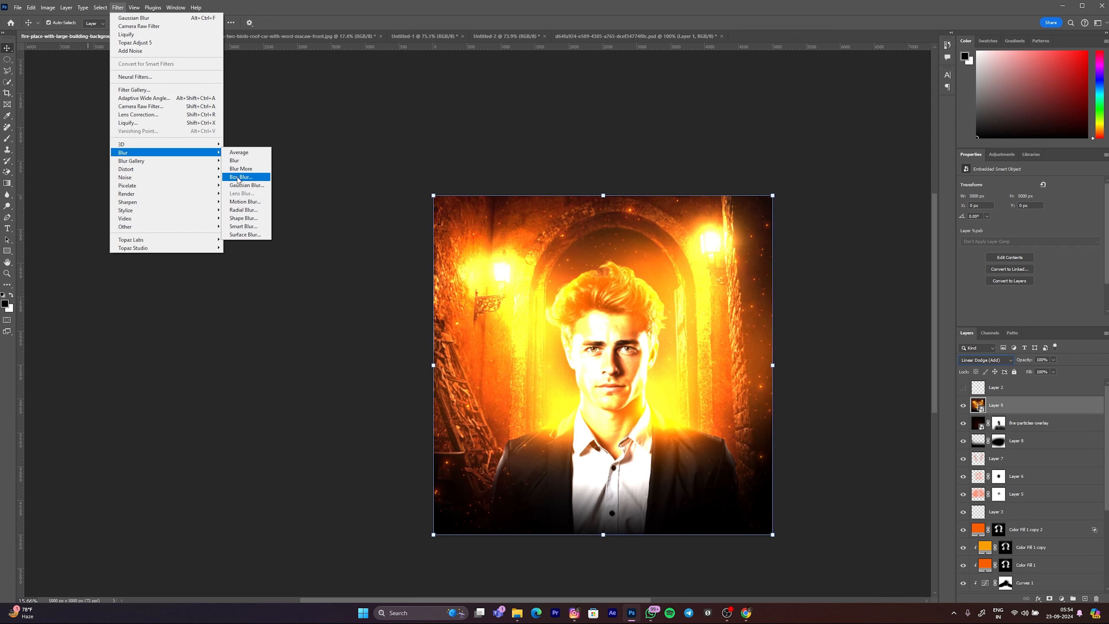
{"action": "left_click", "coordinate": [247, 185]}
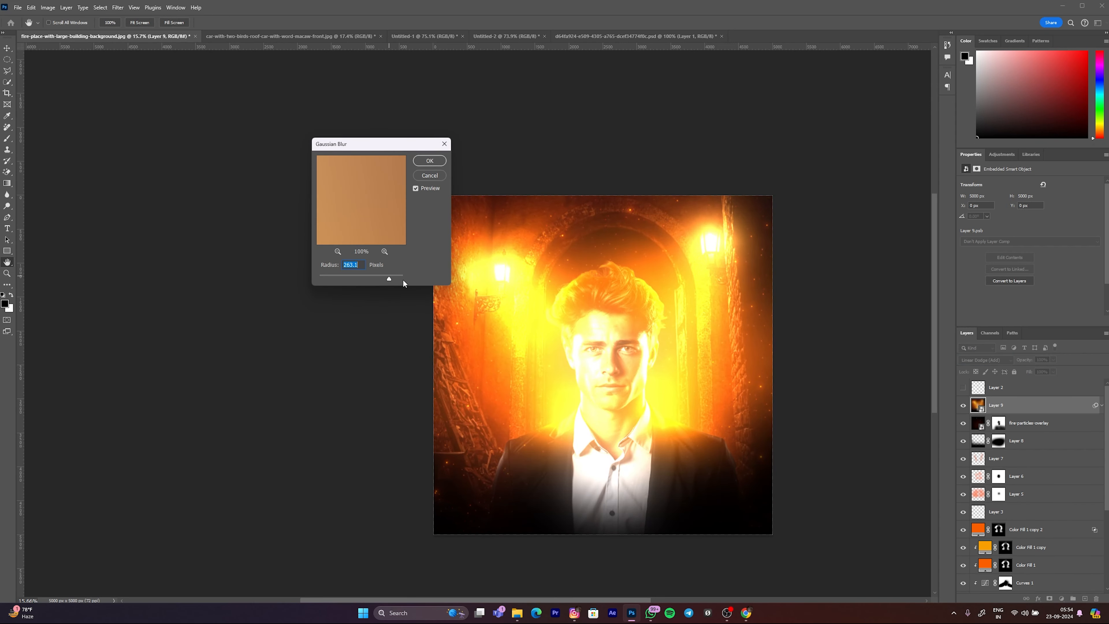
{"action": "left_click_drag", "start_coordinate": [373, 279], "coordinate": [363, 275]}
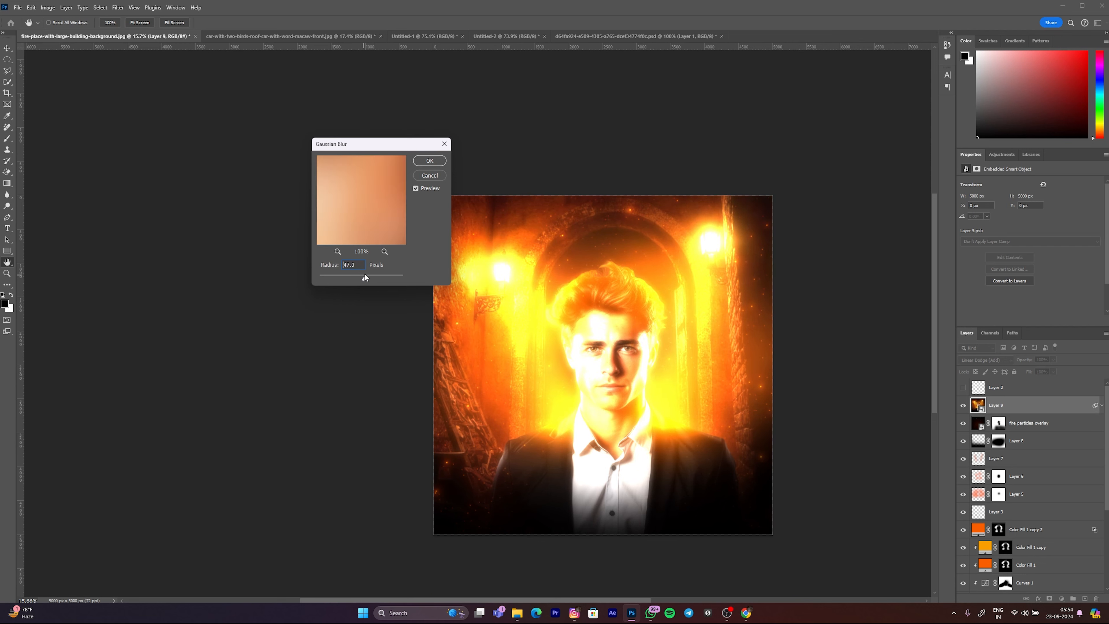
{"action": "left_click_drag", "start_coordinate": [368, 274], "coordinate": [369, 274]}
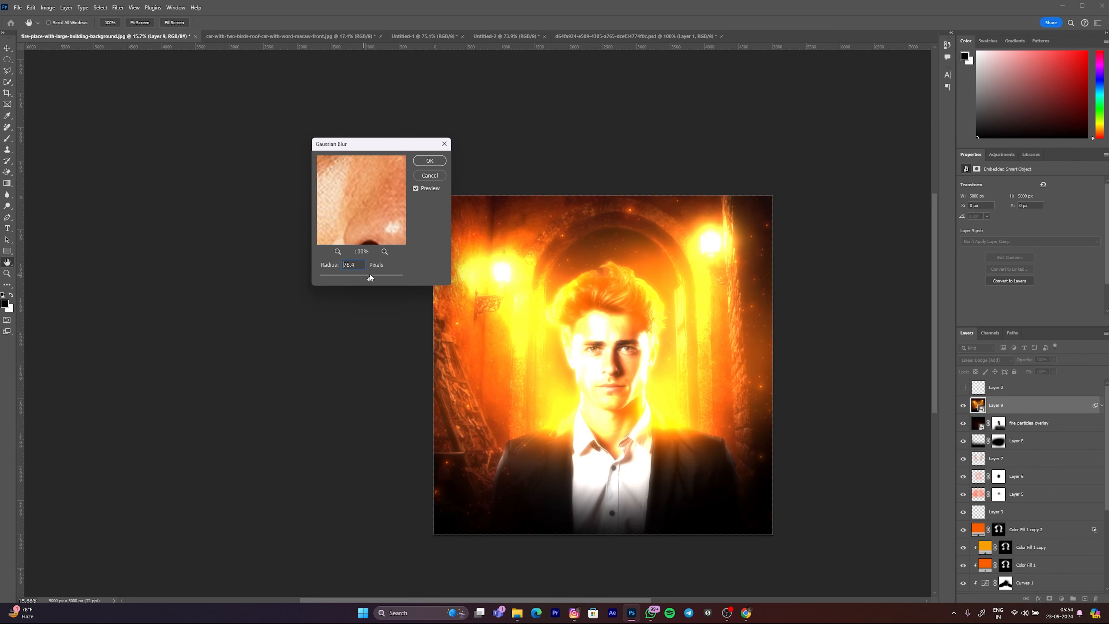
{"action": "left_click", "coordinate": [433, 162]}
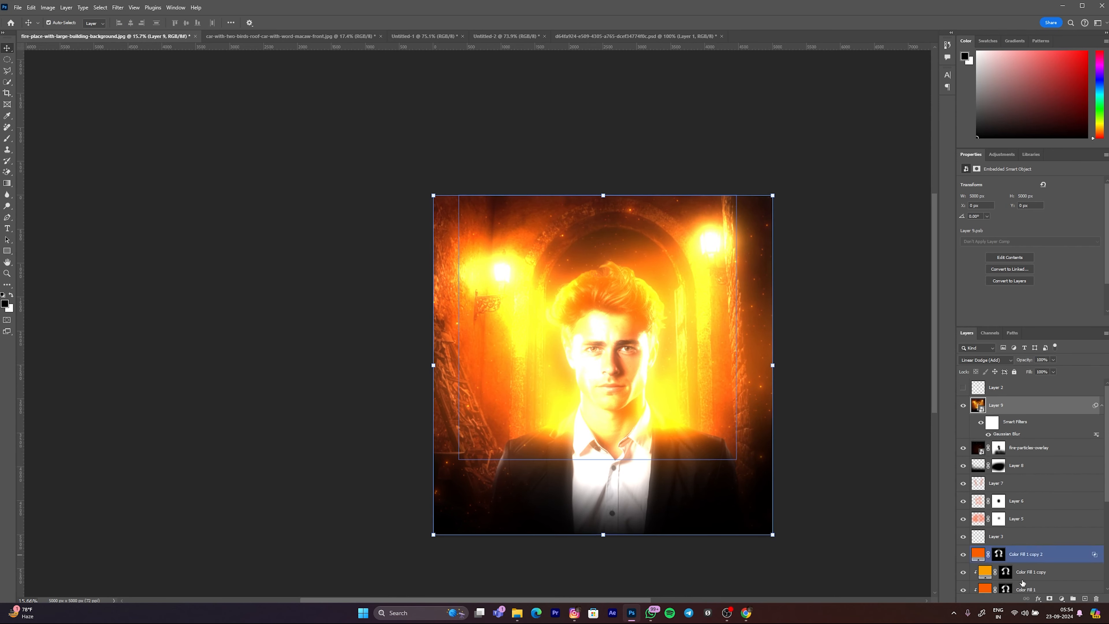
{"action": "left_click", "coordinate": [1050, 598], "text": "alt"}
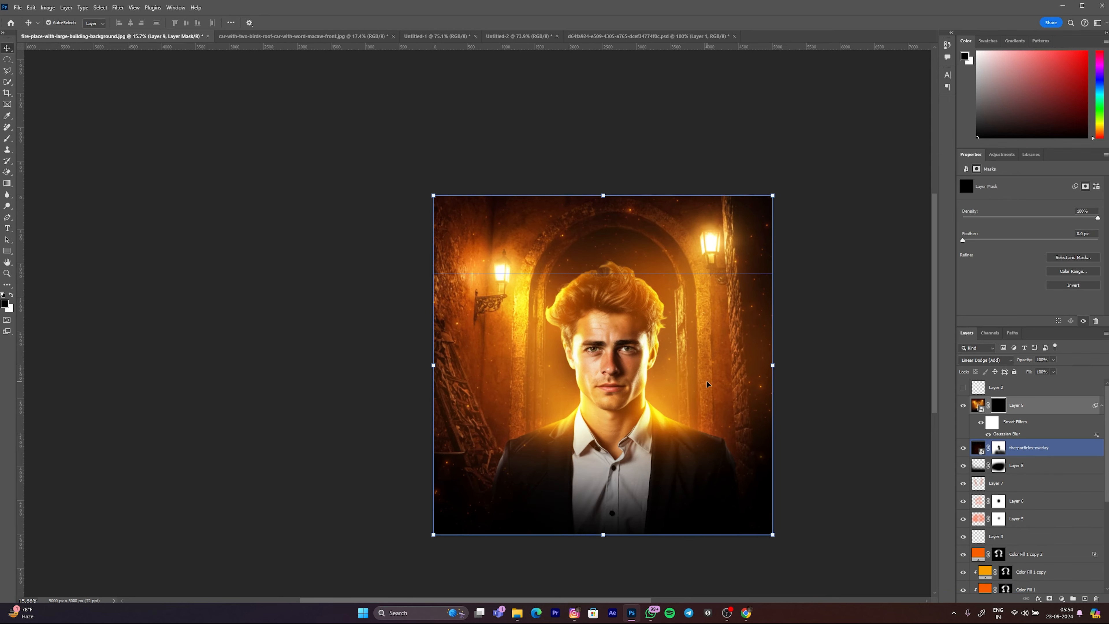
{"action": "key", "text": "b"}
{"action": "key", "text": "x"}
{"action": "mouse_move", "coordinate": [599, 360]}
{"action": "left_mouse_down"}
{"action": "mouse_move", "coordinate": [571, 331]}
{"action": "mouse_move", "coordinate": [550, 339]}
{"action": "left_mouse_up"}
{"action": "key", "text": "ctrl+z"}
{"action": "key", "text": "ctrl+z"}
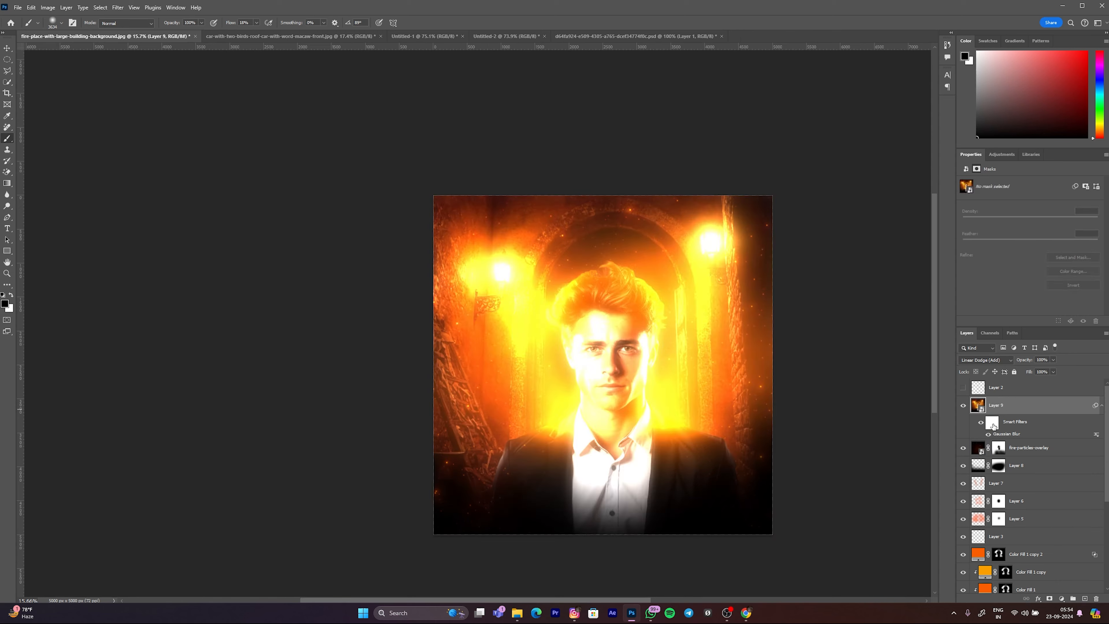
Step: Add a layer mask to the blurred Layer 9
{"action": "left_click", "coordinate": [1049, 598]}
{"action": "key", "text": "x"}
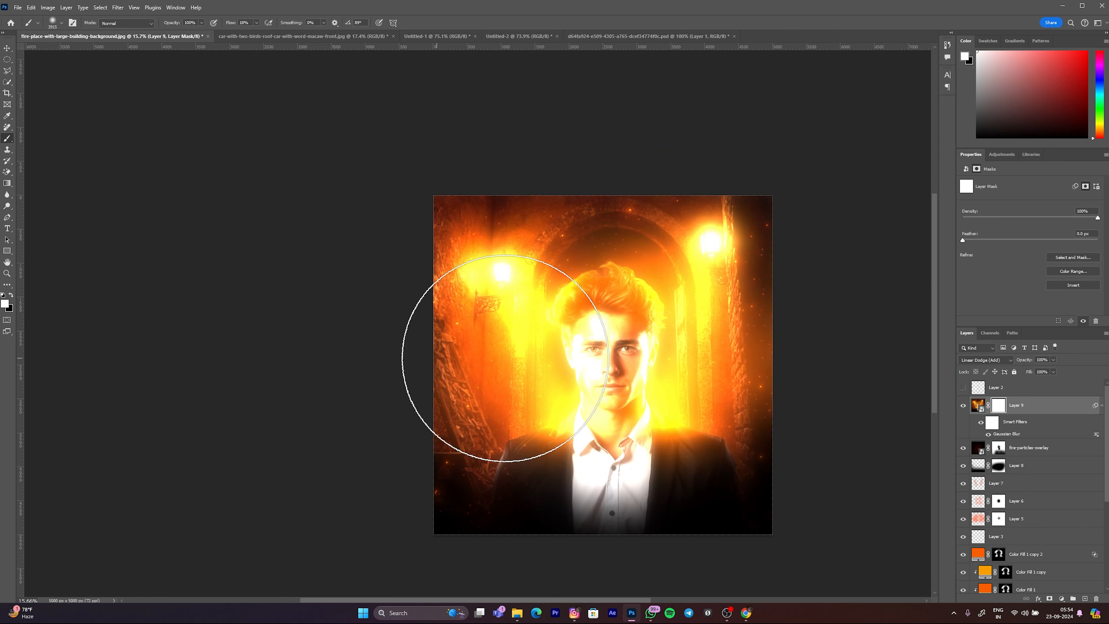
Step: Try painting black on Layer 9's mask to reduce the glow over the man's face and one lamp, raising the brush flow to 100%, and undo it
{"action": "mouse_move", "coordinate": [747, 387]}
{"action": "left_mouse_down"}
{"action": "mouse_move", "coordinate": [433, 469]}
{"action": "mouse_move", "coordinate": [761, 286]}
{"action": "mouse_move", "coordinate": [851, 535]}
{"action": "mouse_move", "coordinate": [545, 443]}
{"action": "mouse_move", "coordinate": [564, 388]}
{"action": "mouse_move", "coordinate": [706, 339]}
{"action": "mouse_move", "coordinate": [612, 309]}
{"action": "mouse_move", "coordinate": [729, 372]}
{"action": "left_mouse_up"}
{"action": "key", "text": "ctrl+z"}
{"action": "scroll", "coordinate": [374, 251], "scroll_direction": "down", "scroll_amount": 1}
{"action": "key", "text": "x"}
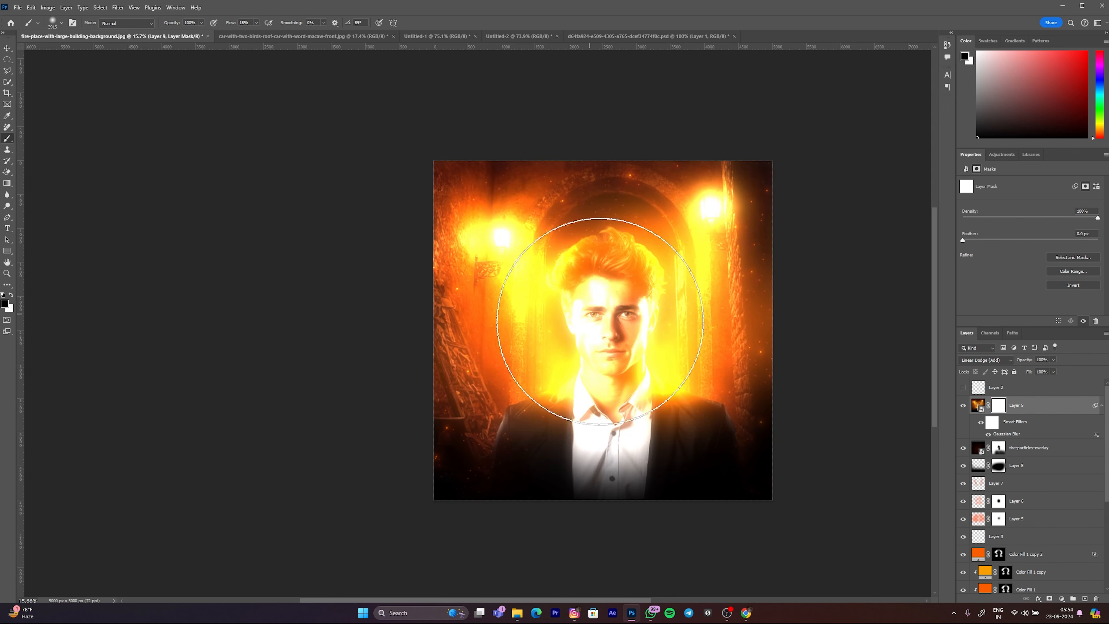
{"action": "mouse_move", "coordinate": [616, 342]}
{"action": "left_mouse_down"}
{"action": "mouse_move", "coordinate": [599, 345]}
{"action": "mouse_move", "coordinate": [614, 340]}
{"action": "left_mouse_up"}
{"action": "scroll", "coordinate": [594, 332], "scroll_direction": "down", "scroll_amount": 3}
{"action": "left_click_drag", "start_coordinate": [257, 27], "coordinate": [289, 36]}
{"action": "left_click_drag", "start_coordinate": [582, 256], "coordinate": [610, 265]}
{"action": "left_click", "coordinate": [659, 274]}
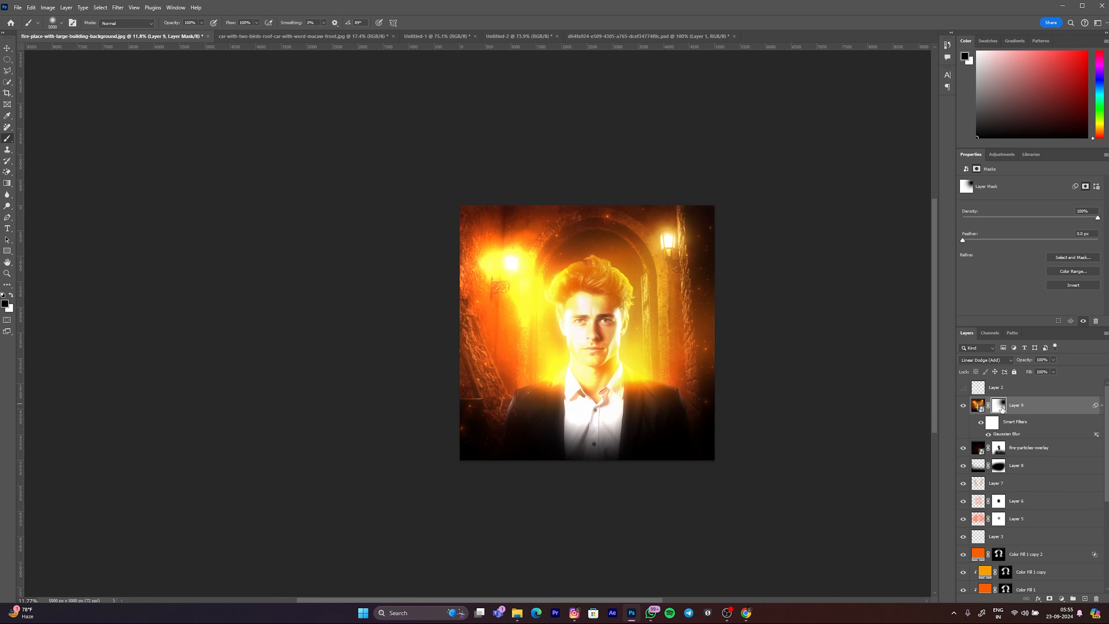
{"action": "key", "text": "ctrl+z"}
Step: Invert Layer 9's mask to black to hide the blurred glow
{"action": "key", "text": "ctrl+i"}
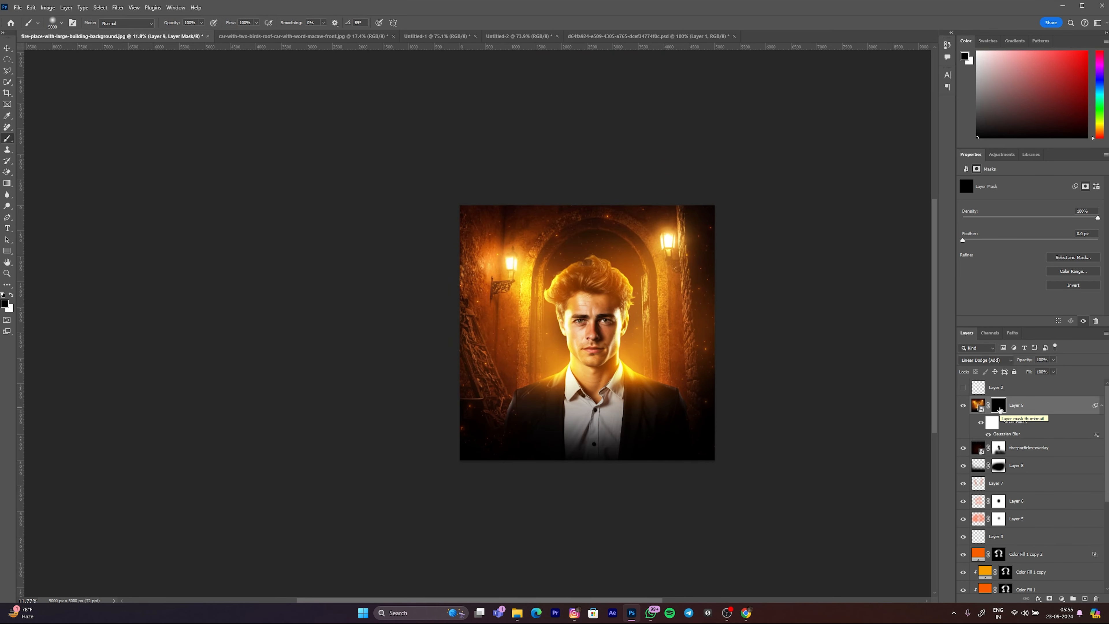
{"action": "scroll", "coordinate": [623, 309], "scroll_direction": "up", "scroll_amount": 4}
{"action": "left_click_drag", "start_coordinate": [608, 327], "coordinate": [467, 384]}
{"action": "scroll", "coordinate": [485, 412], "scroll_direction": "down", "scroll_amount": 4}
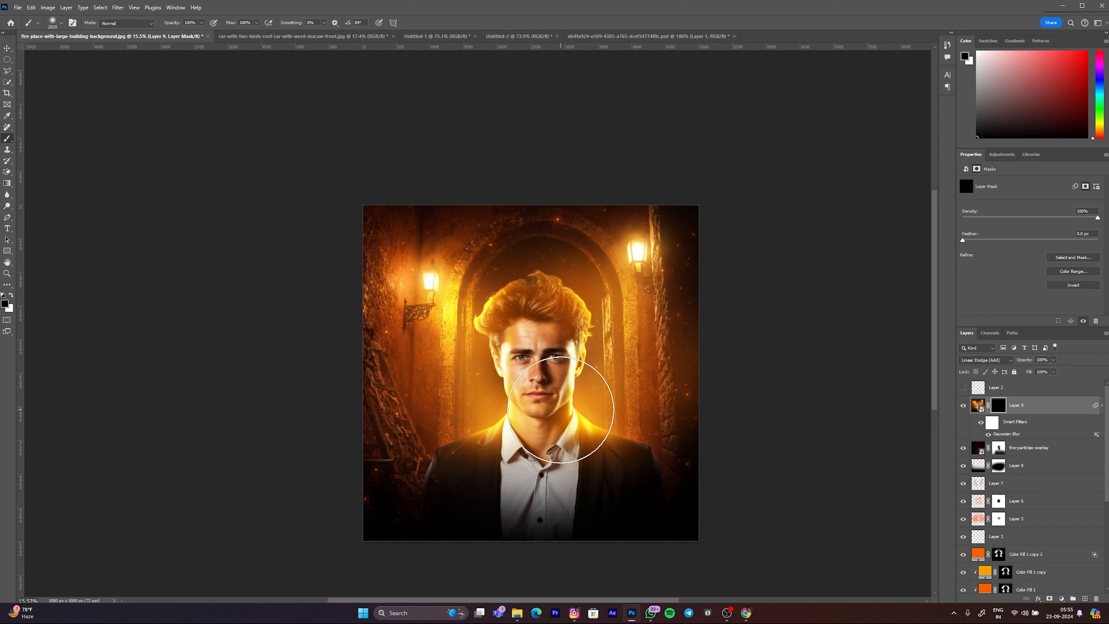
Step: Paint white at 24% flow on Layer 9's mask to reveal the glow around the man's shoulders and hair
{"action": "key", "text": "x"}
{"action": "left_click", "coordinate": [590, 380]}
{"action": "key", "text": "ctrl+z"}
{"action": "scroll", "coordinate": [586, 402], "scroll_direction": "down", "scroll_amount": 1}
{"action": "mouse_move", "coordinate": [588, 393]}
{"action": "left_mouse_down"}
{"action": "mouse_move", "coordinate": [604, 389]}
{"action": "mouse_move", "coordinate": [631, 318]}
{"action": "left_mouse_up"}
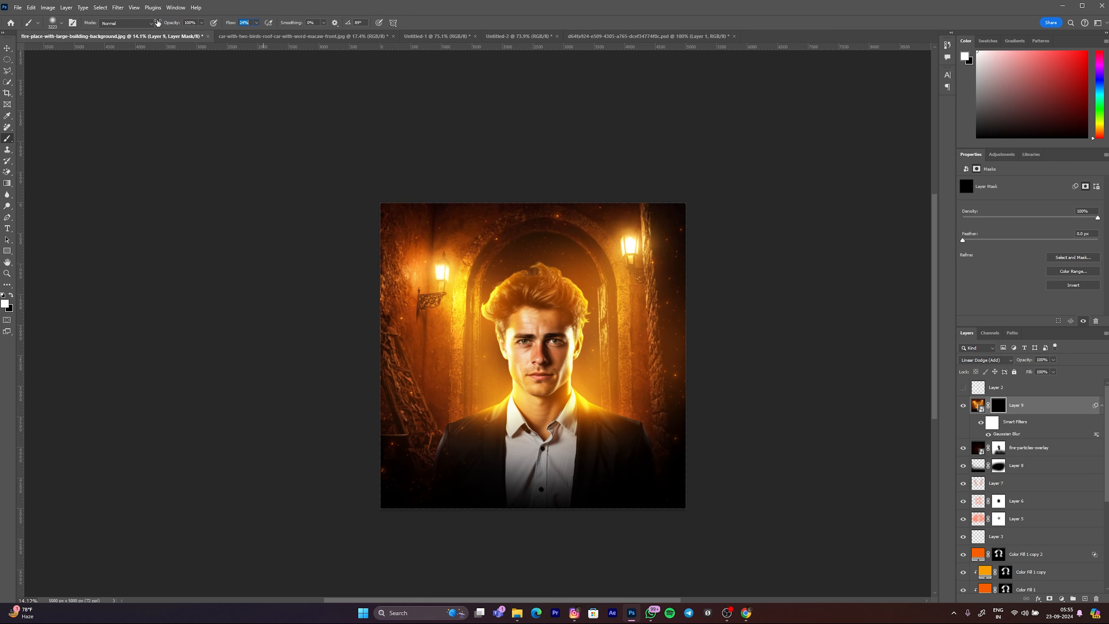
{"action": "mouse_move", "coordinate": [608, 395]}
{"action": "left_mouse_down"}
{"action": "mouse_move", "coordinate": [616, 385]}
{"action": "mouse_move", "coordinate": [604, 381]}
{"action": "mouse_move", "coordinate": [641, 373]}
{"action": "mouse_move", "coordinate": [582, 397]}
{"action": "left_mouse_up"}
{"action": "left_click", "coordinate": [588, 392]}
{"action": "left_click", "coordinate": [518, 388]}
{"action": "right_click", "coordinate": [517, 308], "text": "alt"}
{"action": "left_click", "coordinate": [506, 308]}
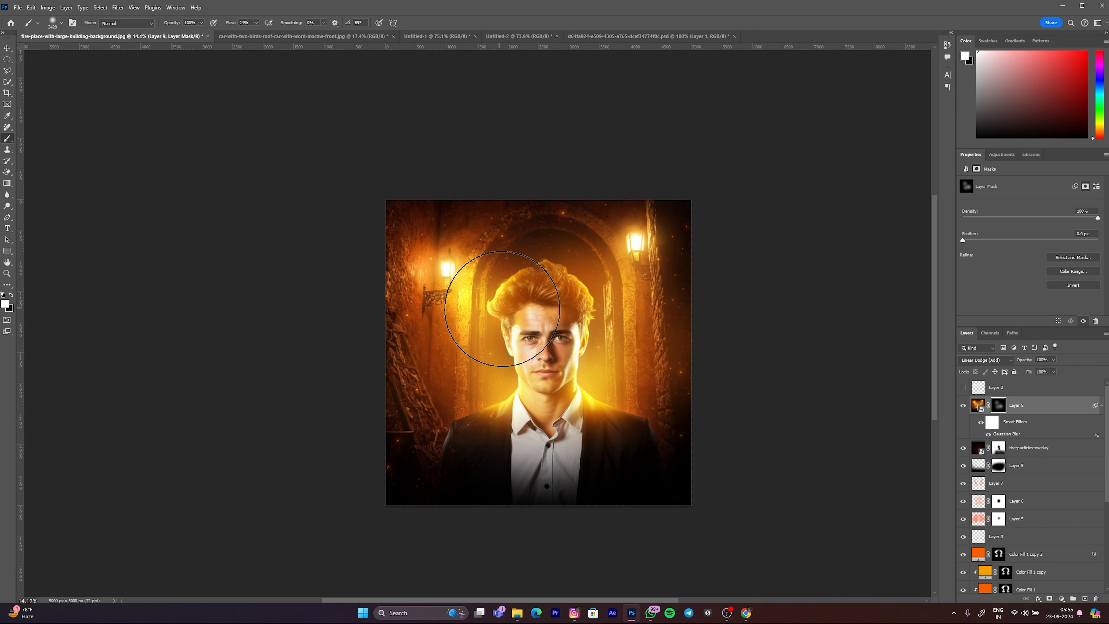
Step: Paint white on Layer 9's mask over both lamps, the side walls and the arch to reveal their glow
{"action": "left_click_drag", "start_coordinate": [673, 347], "coordinate": [681, 348]}
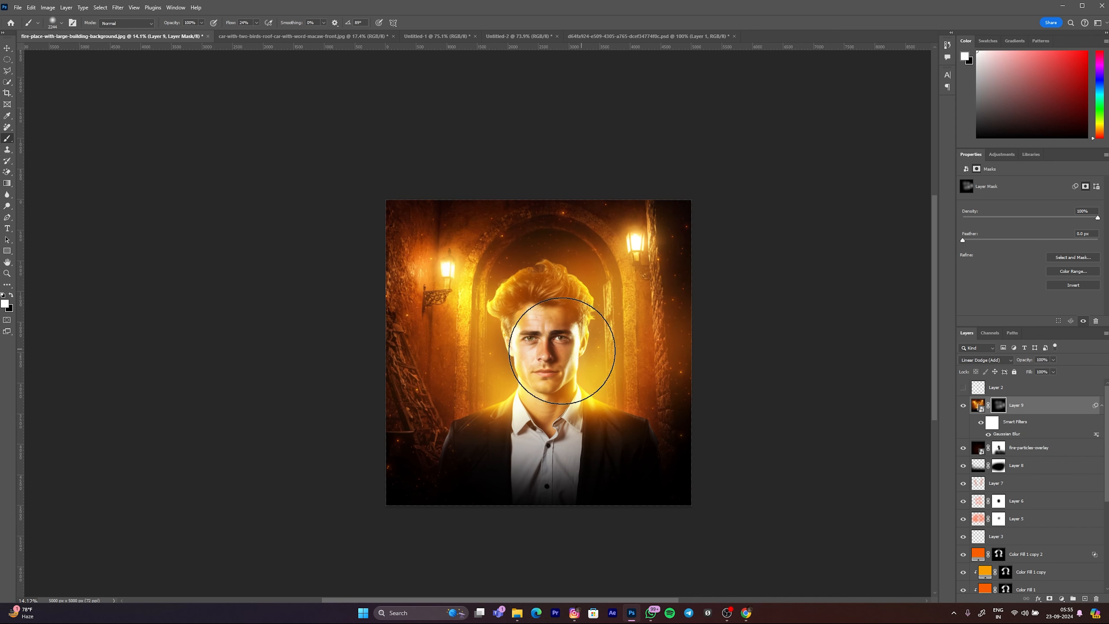
{"action": "mouse_move", "coordinate": [420, 362]}
{"action": "left_mouse_down"}
{"action": "mouse_move", "coordinate": [411, 362]}
{"action": "mouse_move", "coordinate": [403, 263]}
{"action": "mouse_move", "coordinate": [459, 277]}
{"action": "mouse_move", "coordinate": [436, 280]}
{"action": "left_mouse_up"}
{"action": "mouse_move", "coordinate": [656, 245]}
{"action": "left_mouse_down"}
{"action": "mouse_move", "coordinate": [645, 303]}
{"action": "mouse_move", "coordinate": [674, 326]}
{"action": "left_mouse_up"}
{"action": "mouse_move", "coordinate": [644, 291]}
{"action": "left_mouse_down"}
{"action": "mouse_move", "coordinate": [575, 247]}
{"action": "mouse_move", "coordinate": [606, 242]}
{"action": "mouse_move", "coordinate": [531, 238]}
{"action": "mouse_move", "coordinate": [460, 290]}
{"action": "left_mouse_up"}
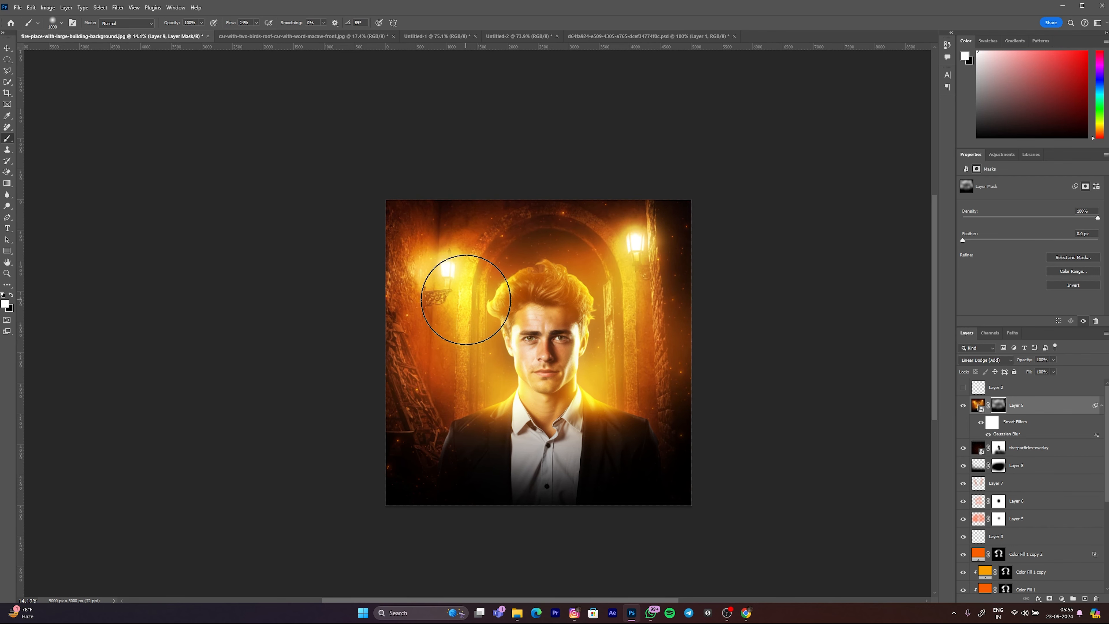
Step: Set Layer 9's fill to 40% to soften the glow
{"action": "scroll", "coordinate": [493, 298], "scroll_direction": "up", "scroll_amount": 2}
{"action": "left_click_drag", "start_coordinate": [912, 377], "coordinate": [927, 374]}
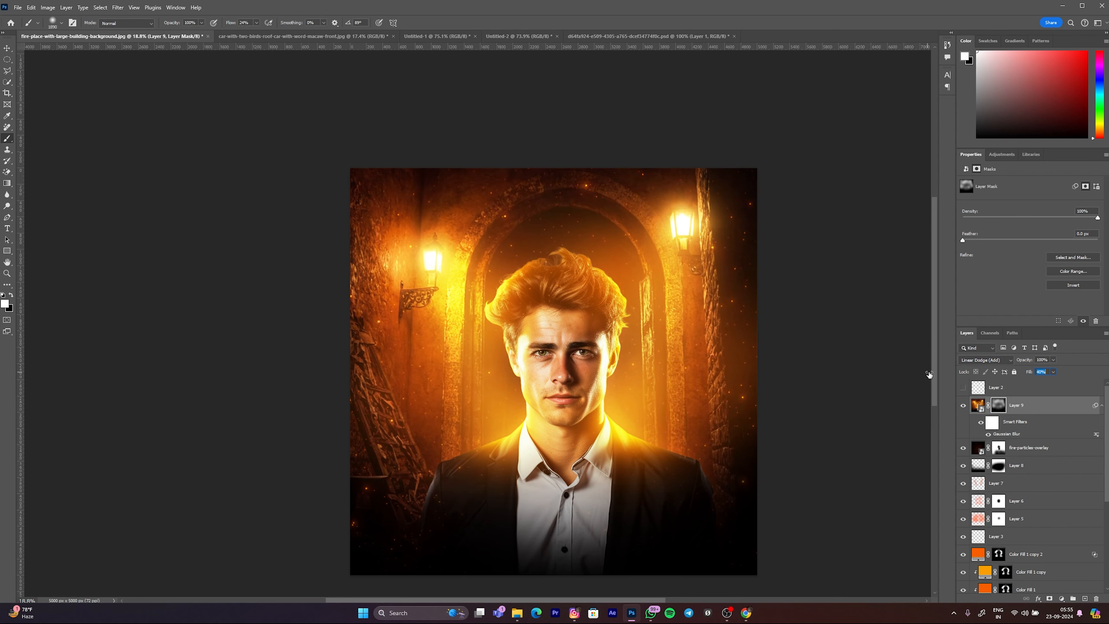
{"action": "scroll", "coordinate": [597, 329], "scroll_direction": "down", "scroll_amount": 2}
{"action": "key", "text": "v"}
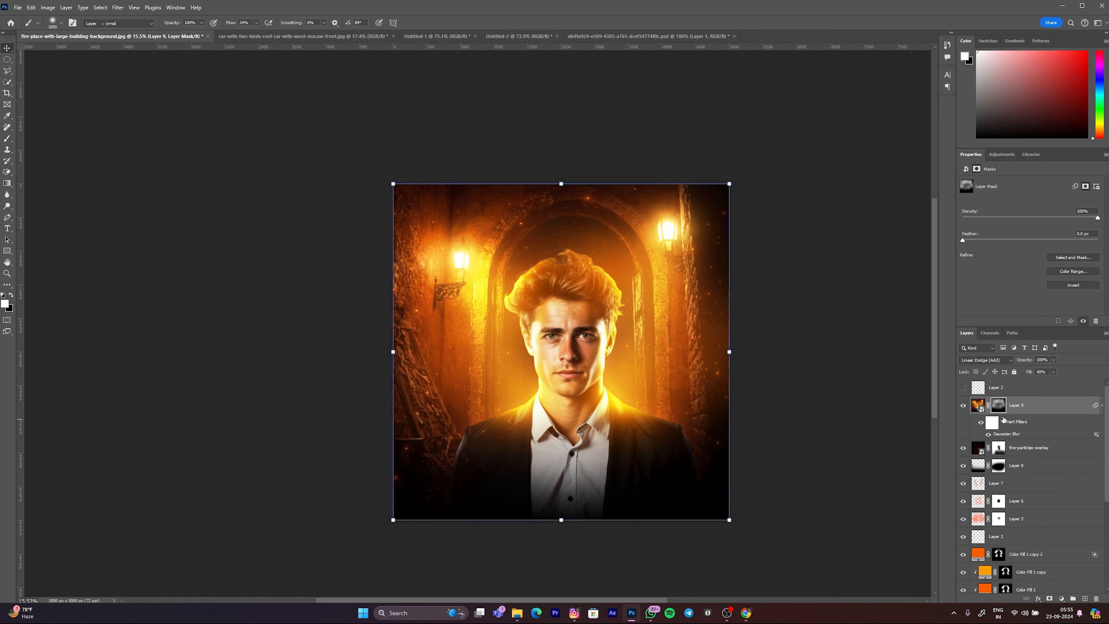
Step: Stamp all visible layers into a new layer above Layer 9 and convert it to a Smart Object
{"action": "key", "text": "x"}
{"action": "key", "text": "ctrl+shift+alt+e"}
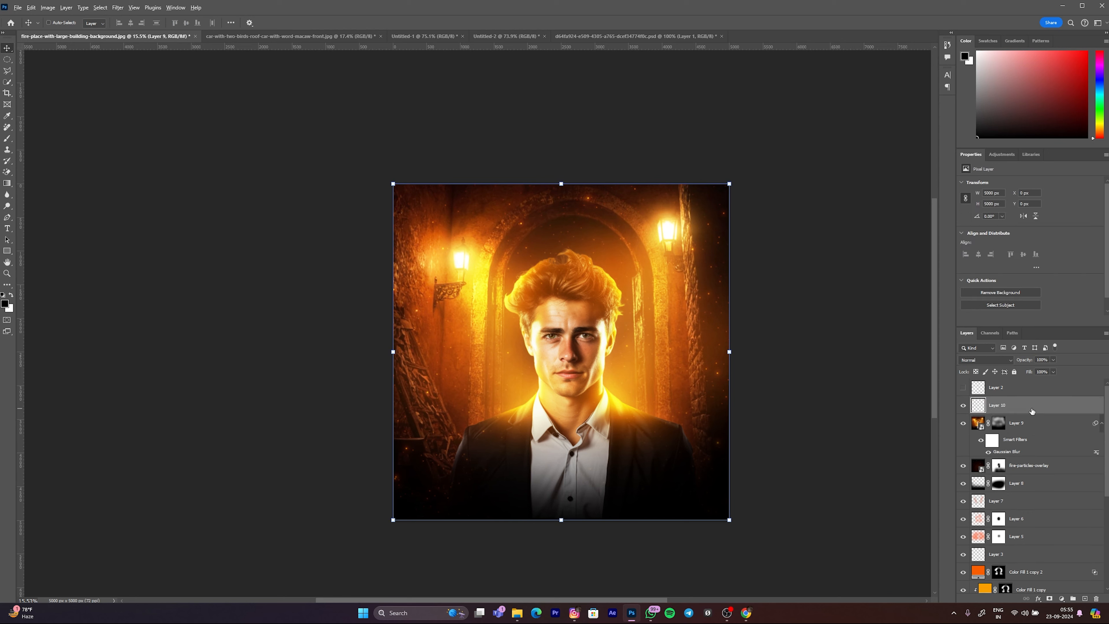
{"action": "right_click", "coordinate": [1032, 411]}
{"action": "left_click", "coordinate": [1044, 354]}
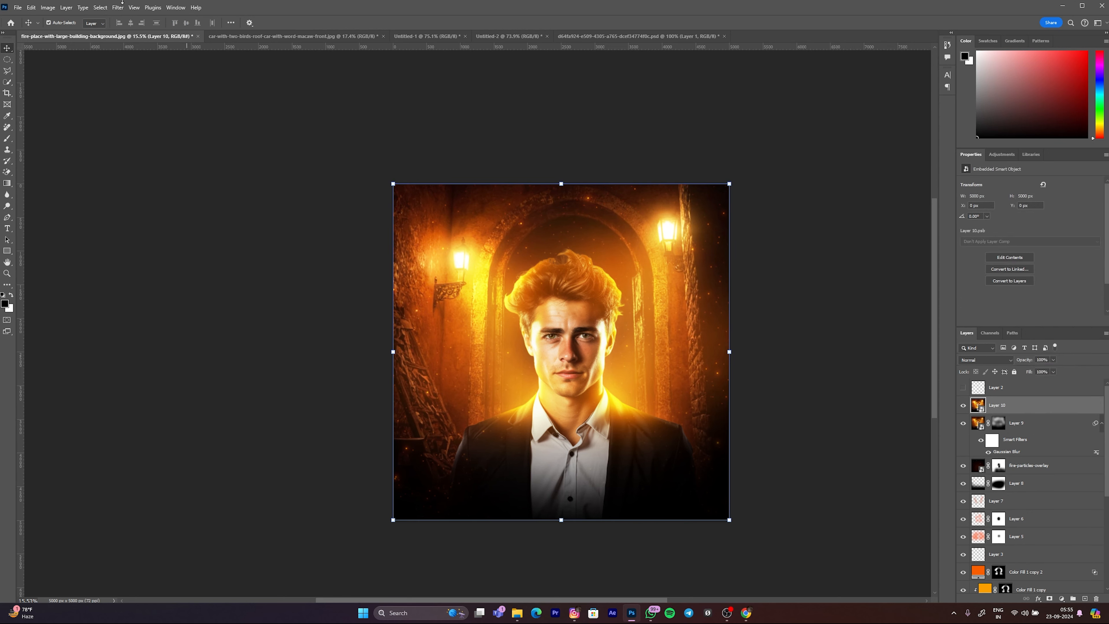
Step: Open the Camera Raw Filter for the new Smart Object
{"action": "left_click", "coordinate": [118, 8]}
{"action": "left_click", "coordinate": [165, 115]}
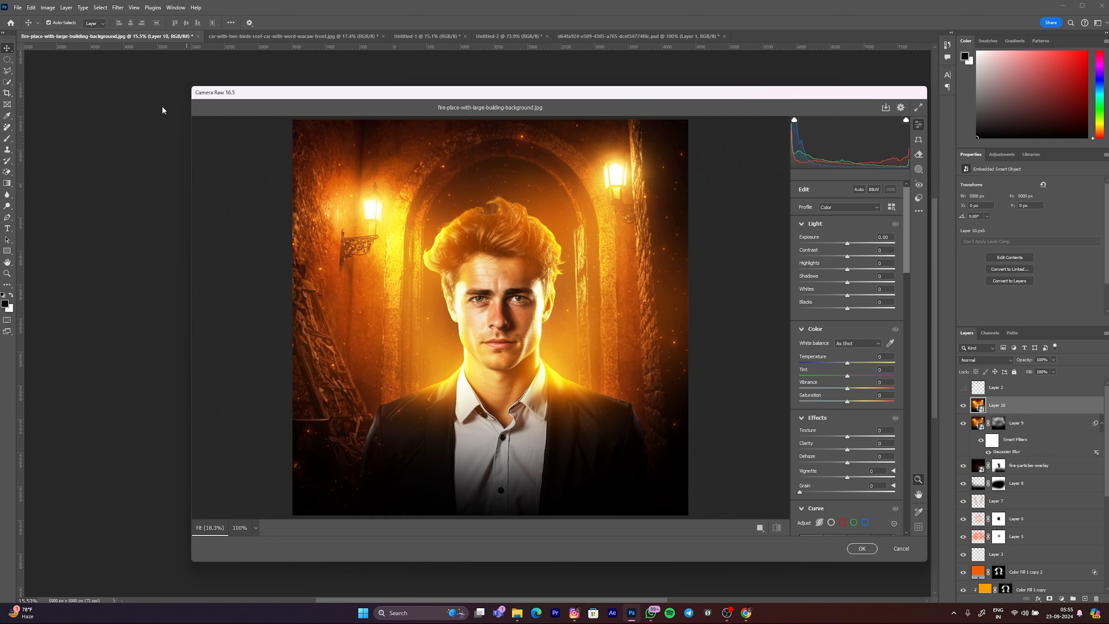
{"action": "scroll", "coordinate": [552, 354], "scroll_direction": "down", "scroll_amount": 5}
{"action": "scroll", "coordinate": [586, 384], "scroll_direction": "up", "scroll_amount": 6}
{"action": "scroll", "coordinate": [592, 389], "scroll_direction": "down", "scroll_amount": 2}
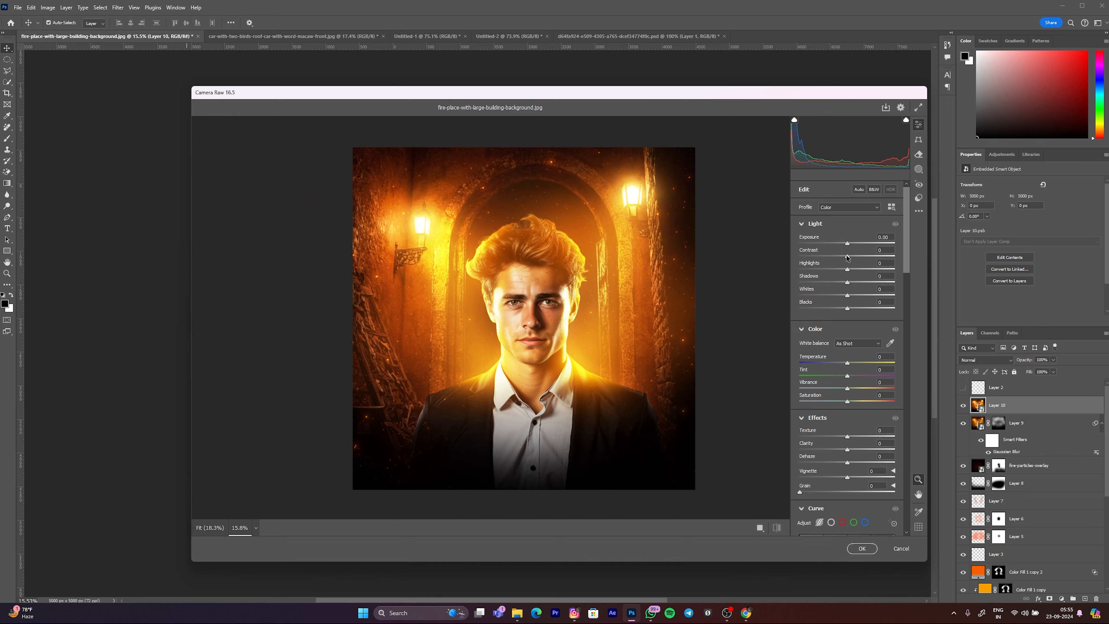
Step: Set the light adjustments to Contrast +24, Shadows +15, Whites +7 and Blacks +11
{"action": "left_click_drag", "start_coordinate": [847, 258], "coordinate": [859, 261]}
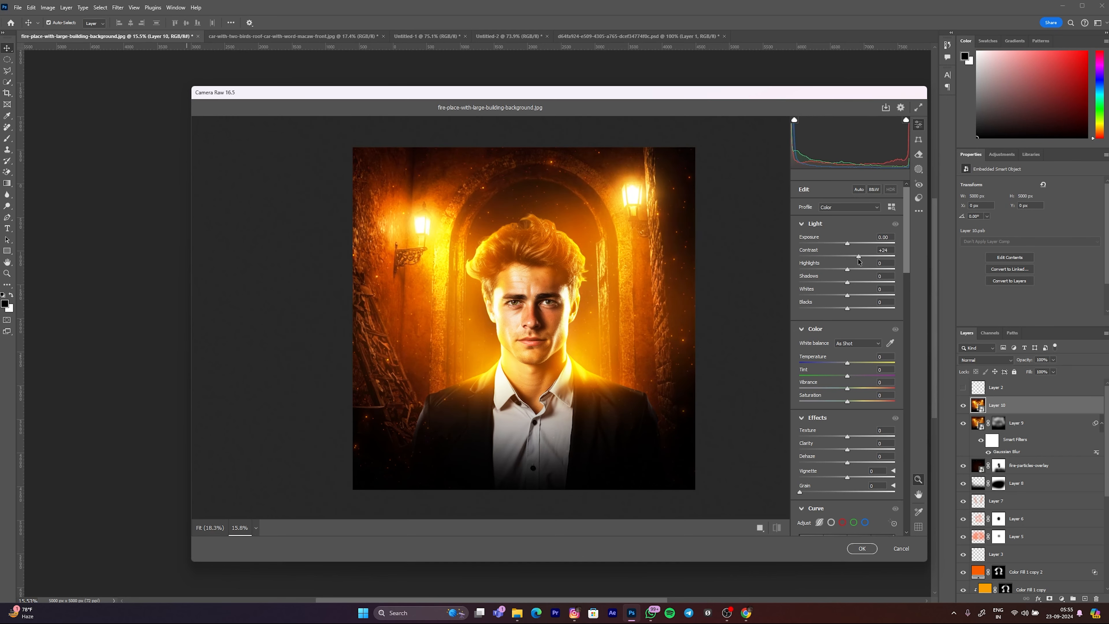
{"action": "scroll", "coordinate": [636, 284], "scroll_direction": "down", "scroll_amount": 3}
{"action": "scroll", "coordinate": [636, 284], "scroll_direction": "up", "scroll_amount": 3}
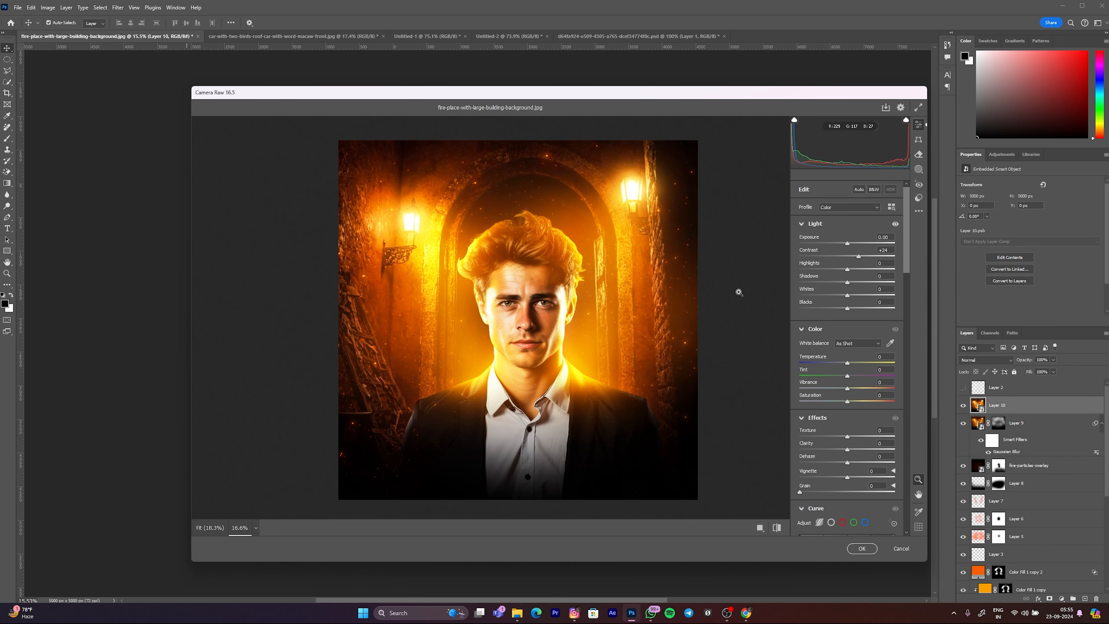
{"action": "left_click_drag", "start_coordinate": [848, 270], "coordinate": [852, 311]}
{"action": "scroll", "coordinate": [566, 287], "scroll_direction": "down", "scroll_amount": 5}
{"action": "scroll", "coordinate": [566, 286], "scroll_direction": "up", "scroll_amount": 7}
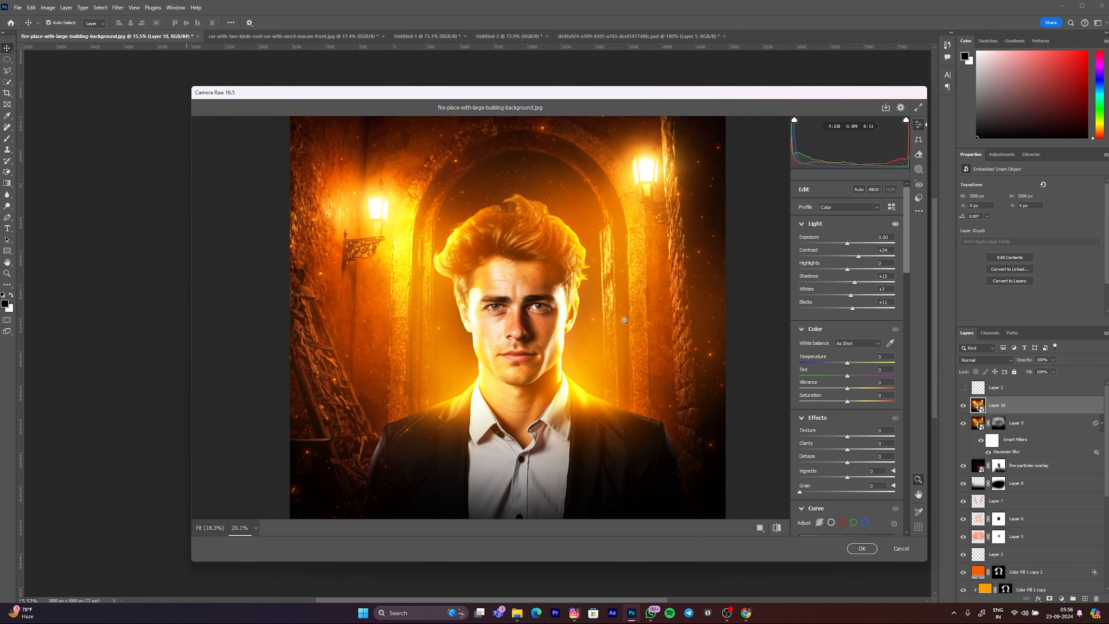
Step: Set Vibrance to +5 and check the image at different zoom levels
{"action": "left_click_drag", "start_coordinate": [847, 389], "coordinate": [850, 388]}
{"action": "scroll", "coordinate": [505, 339], "scroll_direction": "down", "scroll_amount": 3}
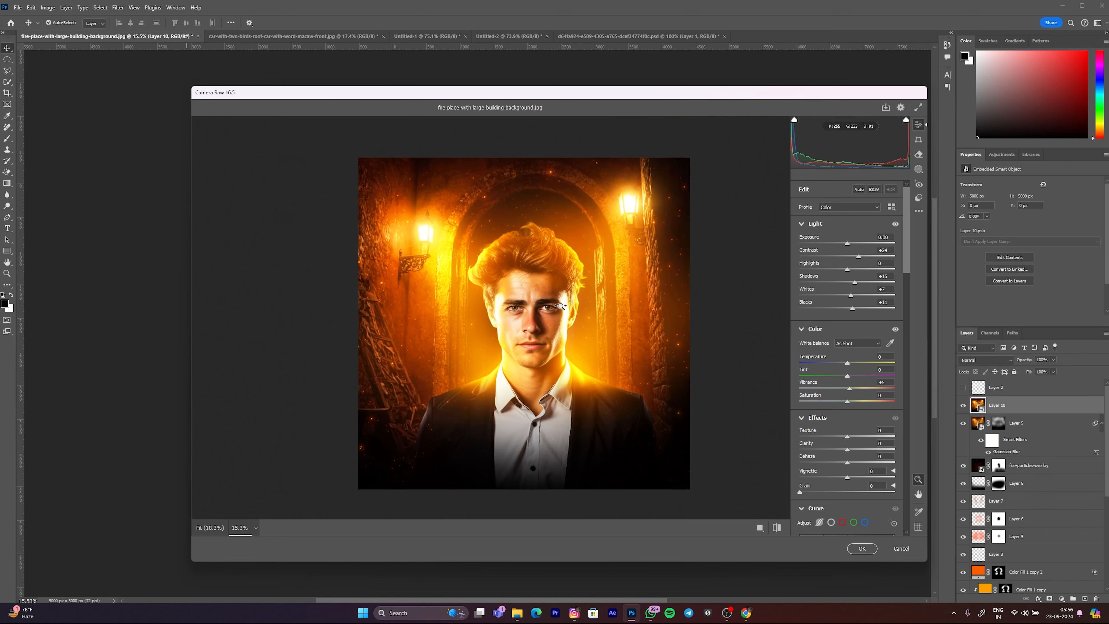
{"action": "scroll", "coordinate": [505, 339], "scroll_direction": "up", "scroll_amount": 3}
{"action": "scroll", "coordinate": [504, 340], "scroll_direction": "down", "scroll_amount": 4}
{"action": "scroll", "coordinate": [505, 340], "scroll_direction": "up", "scroll_amount": 3}
{"action": "scroll", "coordinate": [568, 337], "scroll_direction": "up", "scroll_amount": 2}
{"action": "scroll", "coordinate": [634, 336], "scroll_direction": "down", "scroll_amount": 2}
{"action": "scroll", "coordinate": [673, 334], "scroll_direction": "up", "scroll_amount": 1}
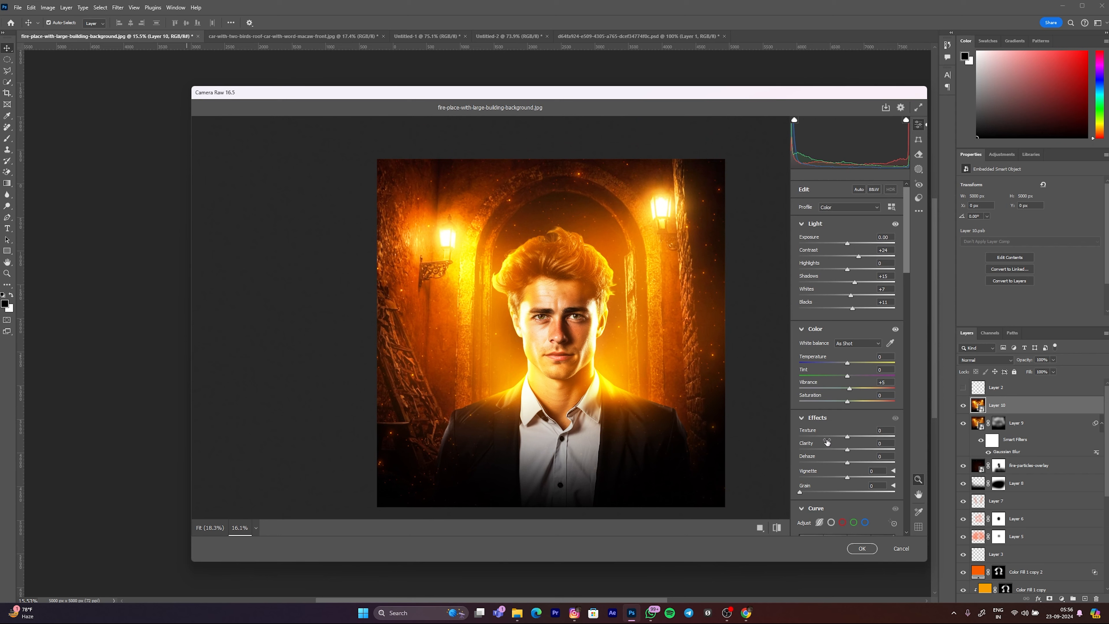
Step: Set the effects to Texture +39, Clarity +21 and Dehaze +16
{"action": "scroll", "coordinate": [846, 339], "scroll_direction": "down", "scroll_amount": 3}
{"action": "mouse_move", "coordinate": [846, 336]}
{"action": "left_mouse_down"}
{"action": "mouse_move", "coordinate": [878, 339]}
{"action": "mouse_move", "coordinate": [867, 340]}
{"action": "left_mouse_up"}
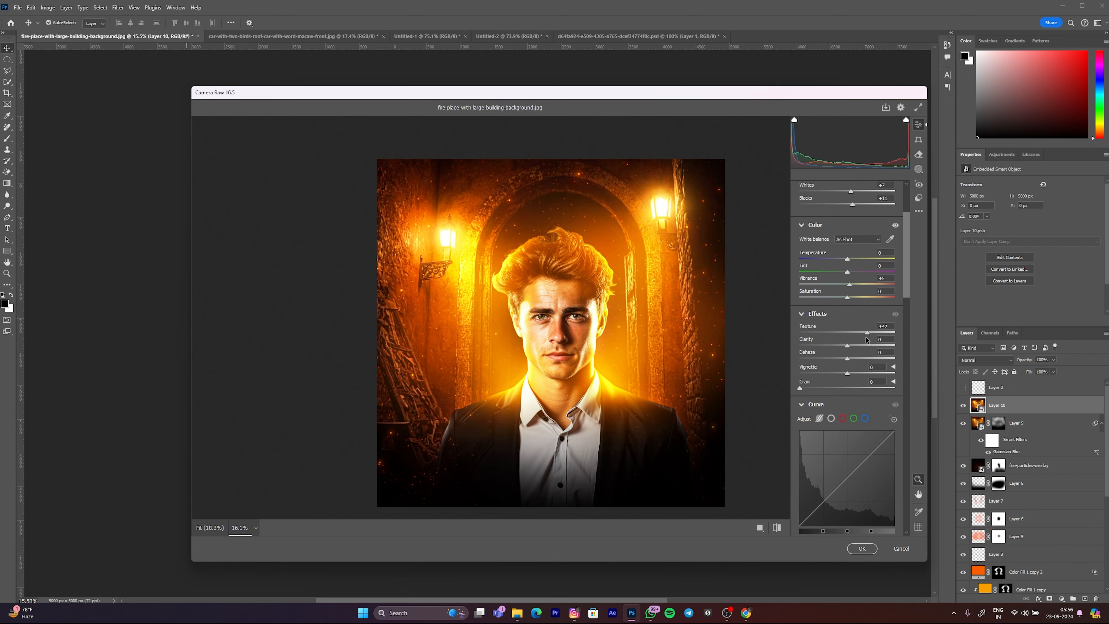
{"action": "left_click_drag", "start_coordinate": [847, 347], "coordinate": [854, 352]}
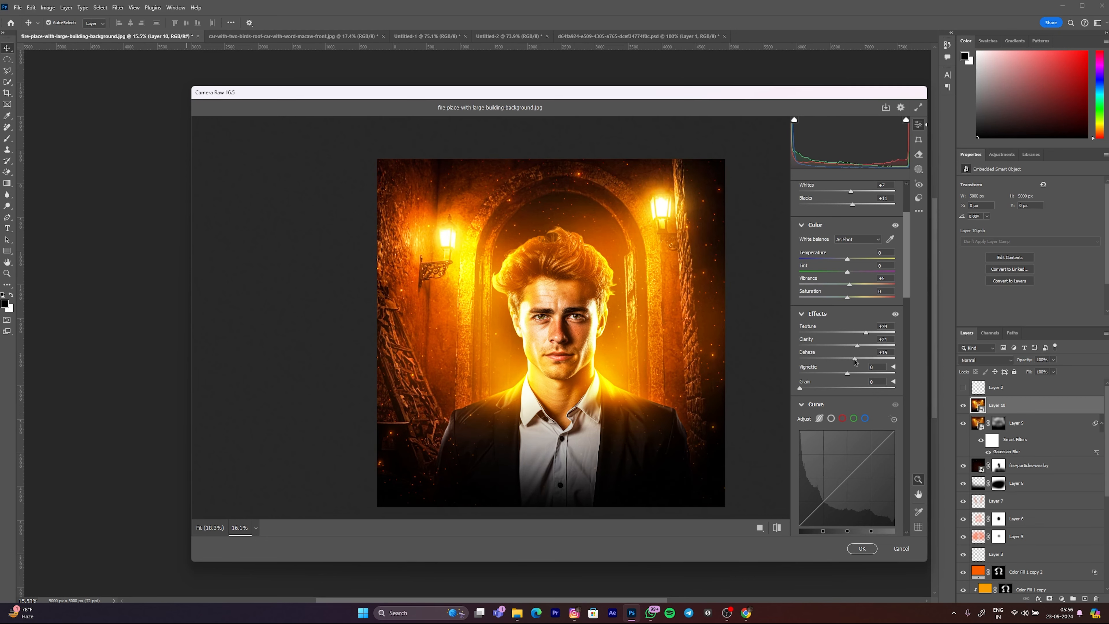
{"action": "scroll", "coordinate": [756, 362], "scroll_direction": "down", "scroll_amount": 4}
{"action": "scroll", "coordinate": [755, 363], "scroll_direction": "up", "scroll_amount": 3}
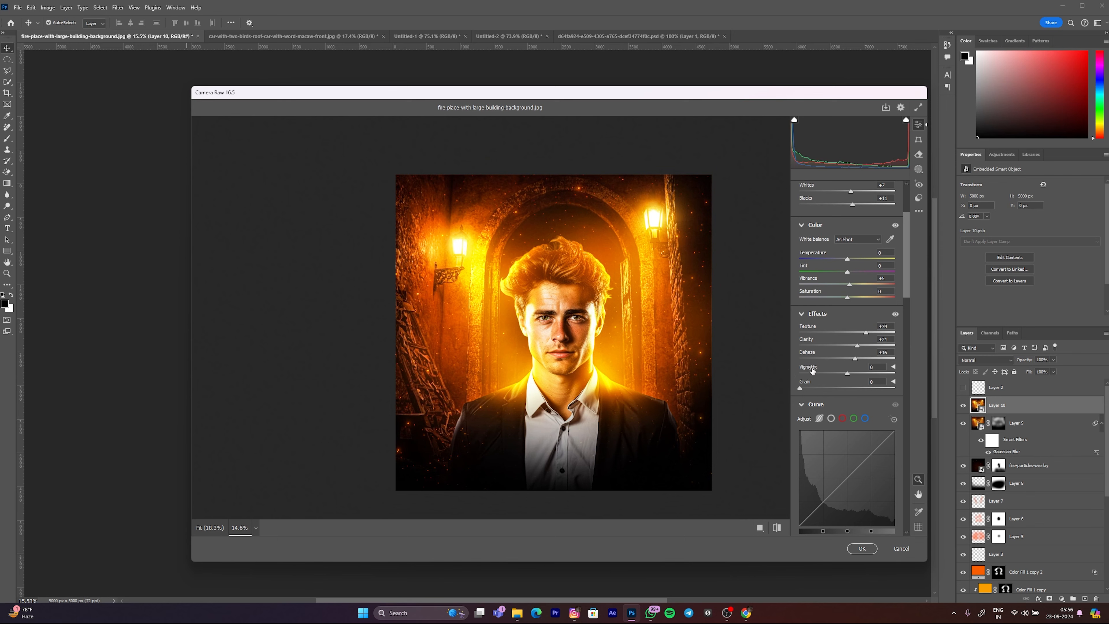
Step: Set the vignette to -22 and the grain to 10
{"action": "left_click_drag", "start_coordinate": [847, 378], "coordinate": [837, 370]}
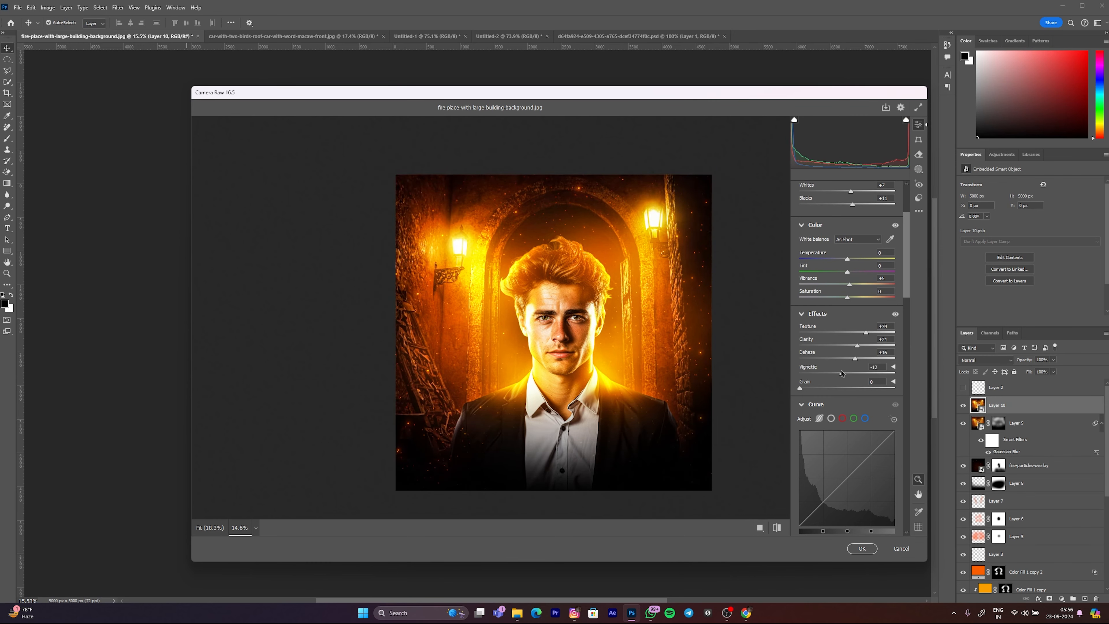
{"action": "left_click_drag", "start_coordinate": [804, 390], "coordinate": [806, 390]}
{"action": "left_click_drag", "start_coordinate": [482, 298], "coordinate": [651, 322]}
{"action": "mouse_move", "coordinate": [811, 389]}
{"action": "left_mouse_down"}
{"action": "mouse_move", "coordinate": [780, 389]}
{"action": "mouse_move", "coordinate": [808, 391]}
{"action": "left_mouse_up"}
{"action": "mouse_move", "coordinate": [542, 344]}
{"action": "left_mouse_down"}
{"action": "mouse_move", "coordinate": [520, 342]}
{"action": "mouse_move", "coordinate": [533, 341]}
{"action": "left_mouse_up"}
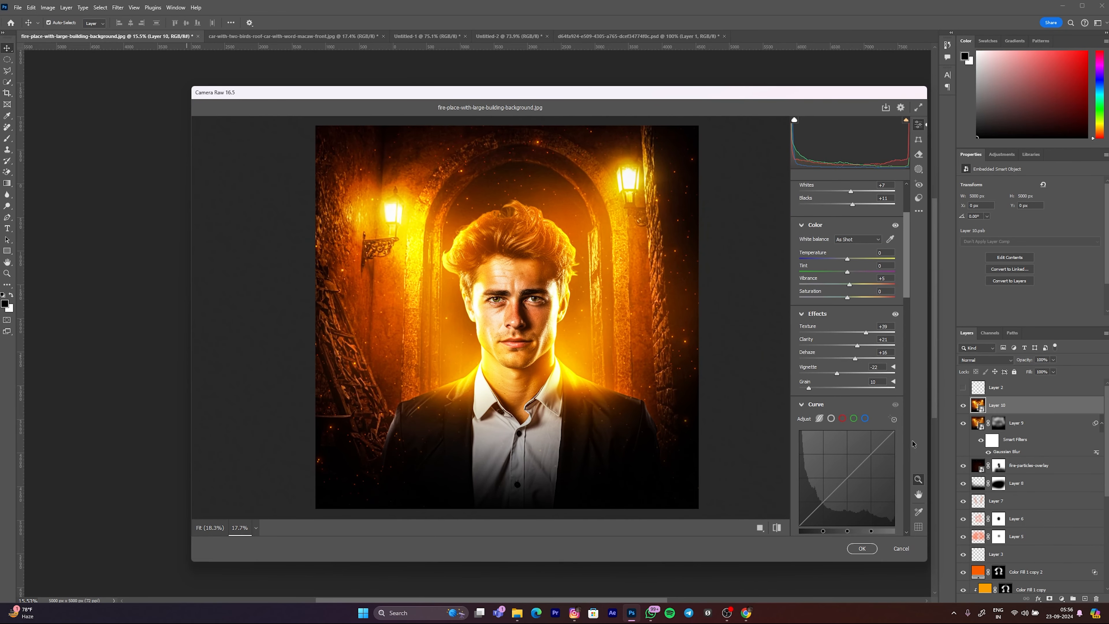
Step: Set the Lights value of the tone curve to +5
{"action": "scroll", "coordinate": [845, 416], "scroll_direction": "down", "scroll_amount": 3}
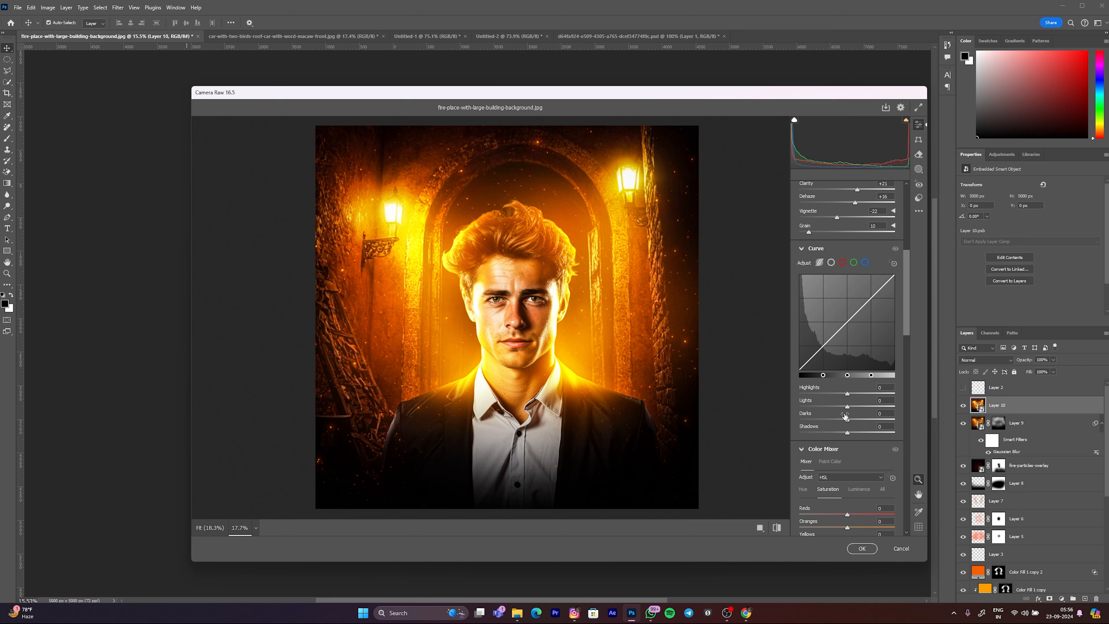
{"action": "left_click_drag", "start_coordinate": [848, 406], "coordinate": [850, 410]}
{"action": "left_click_drag", "start_coordinate": [532, 324], "coordinate": [537, 321]}
{"action": "scroll", "coordinate": [845, 376], "scroll_direction": "down", "scroll_amount": 3}
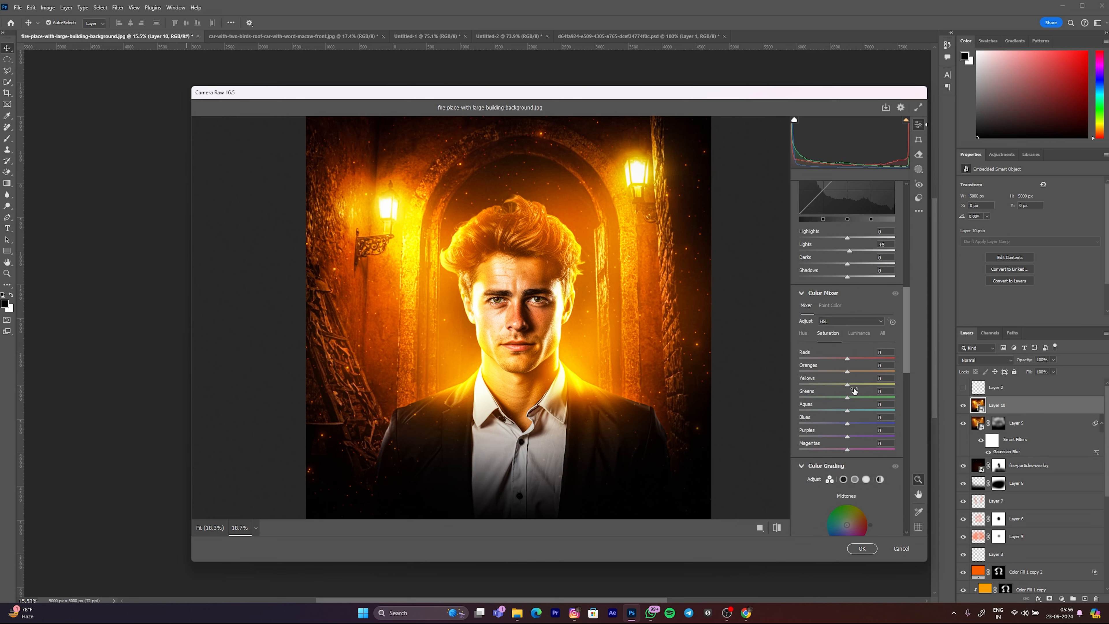
Step: Try lowering the Oranges saturation to -100 in the Color Mixer and undo it
{"action": "left_click_drag", "start_coordinate": [847, 372], "coordinate": [786, 374]}
{"action": "left_click_drag", "start_coordinate": [947, 396], "coordinate": [791, 377]}
{"action": "scroll", "coordinate": [552, 347], "scroll_direction": "down", "scroll_amount": 5}
{"action": "scroll", "coordinate": [527, 309], "scroll_direction": "up", "scroll_amount": 2}
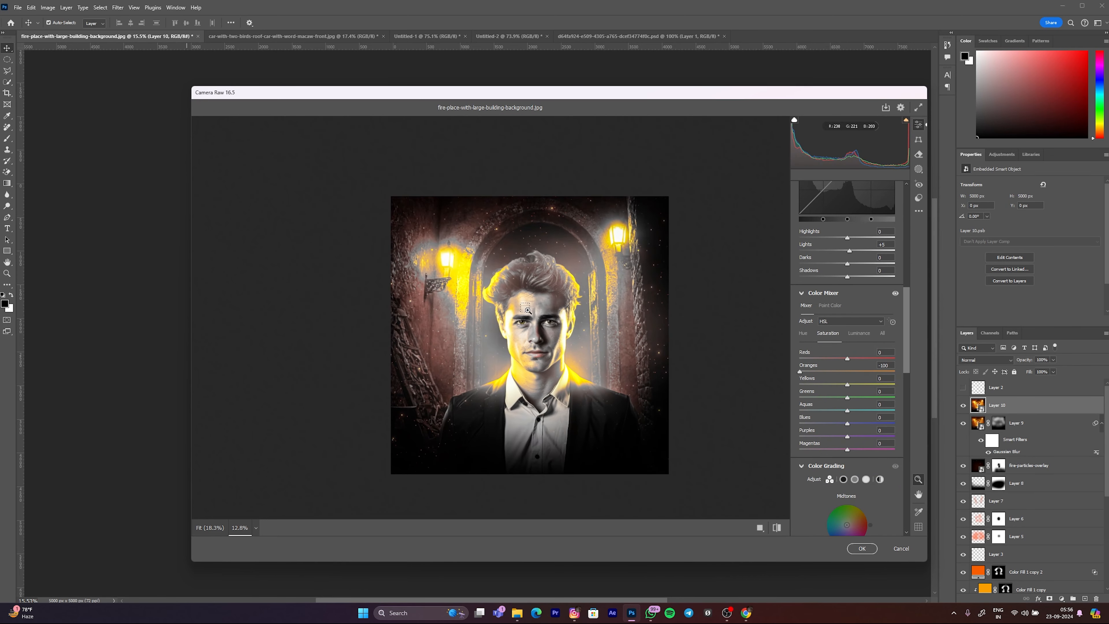
{"action": "key", "text": "ctrl+z"}
{"action": "scroll", "coordinate": [532, 315], "scroll_direction": "up", "scroll_amount": 2}
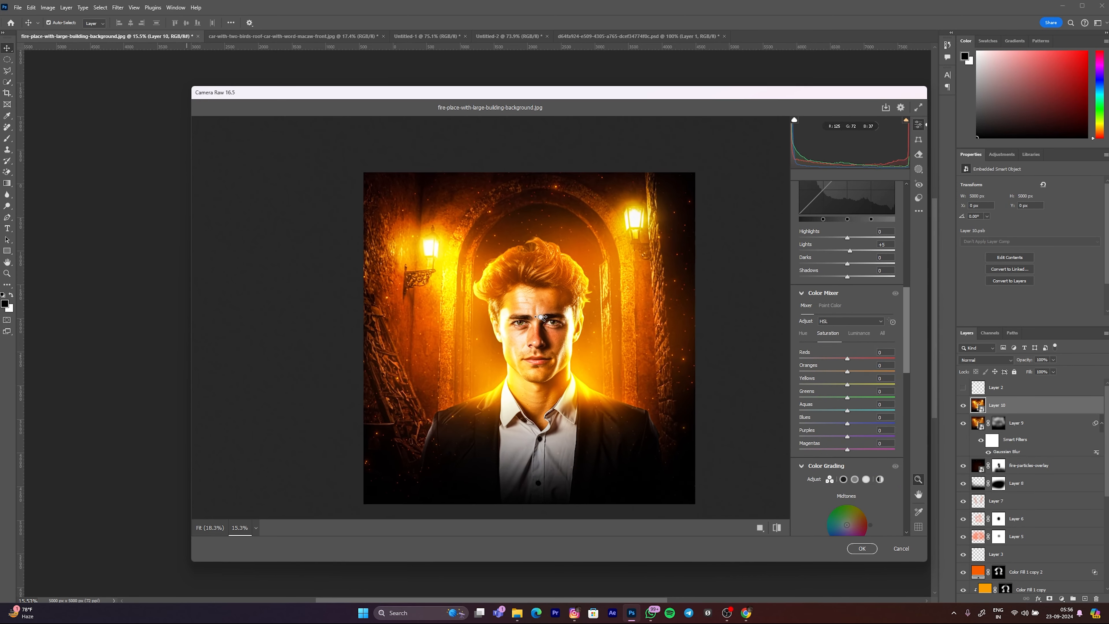
Step: Set the Oranges luminance to +9 in the Color Mixer
{"action": "left_click", "coordinate": [862, 334]}
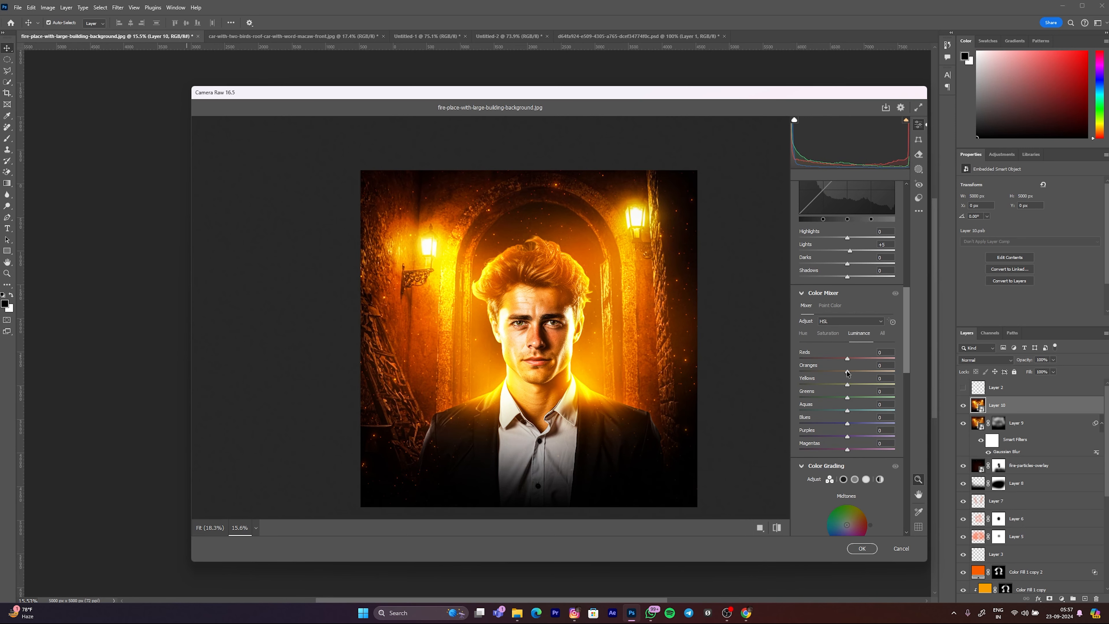
{"action": "left_click_drag", "start_coordinate": [849, 373], "coordinate": [852, 376]}
{"action": "scroll", "coordinate": [550, 325], "scroll_direction": "down", "scroll_amount": 2}
{"action": "scroll", "coordinate": [520, 320], "scroll_direction": "up", "scroll_amount": 2}
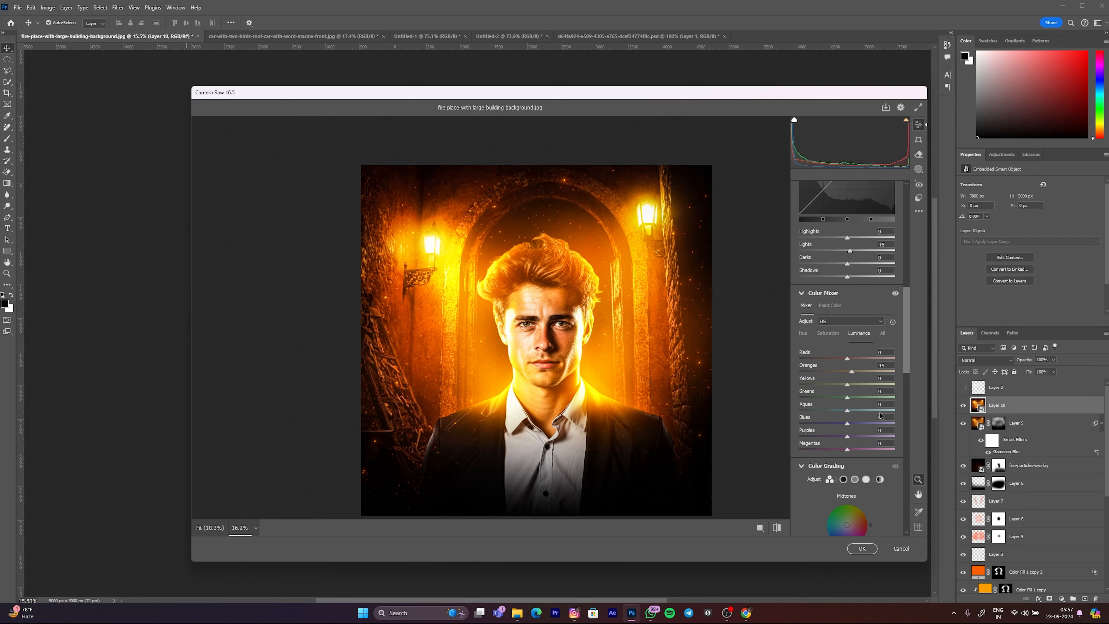
Step: Color-grade the midtones toward blue at hue 207, saturation 20, and shift the shadows and highlights toward green
{"action": "scroll", "coordinate": [845, 408], "scroll_direction": "down", "scroll_amount": 6}
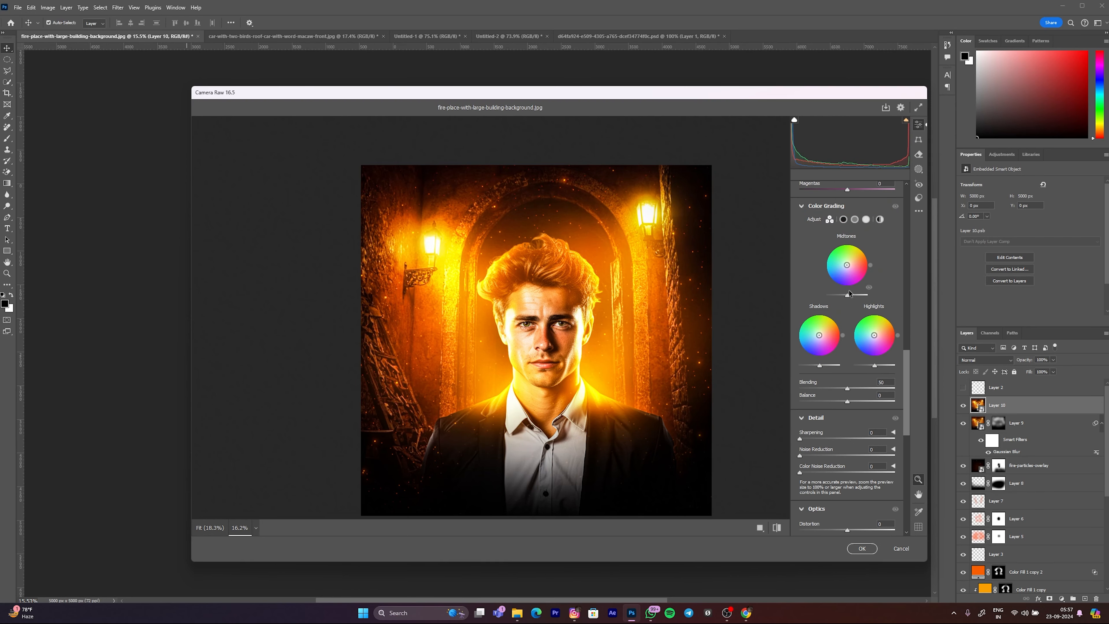
{"action": "scroll", "coordinate": [845, 268], "scroll_direction": "up", "scroll_amount": 2}
{"action": "left_click_drag", "start_coordinate": [847, 320], "coordinate": [844, 318]}
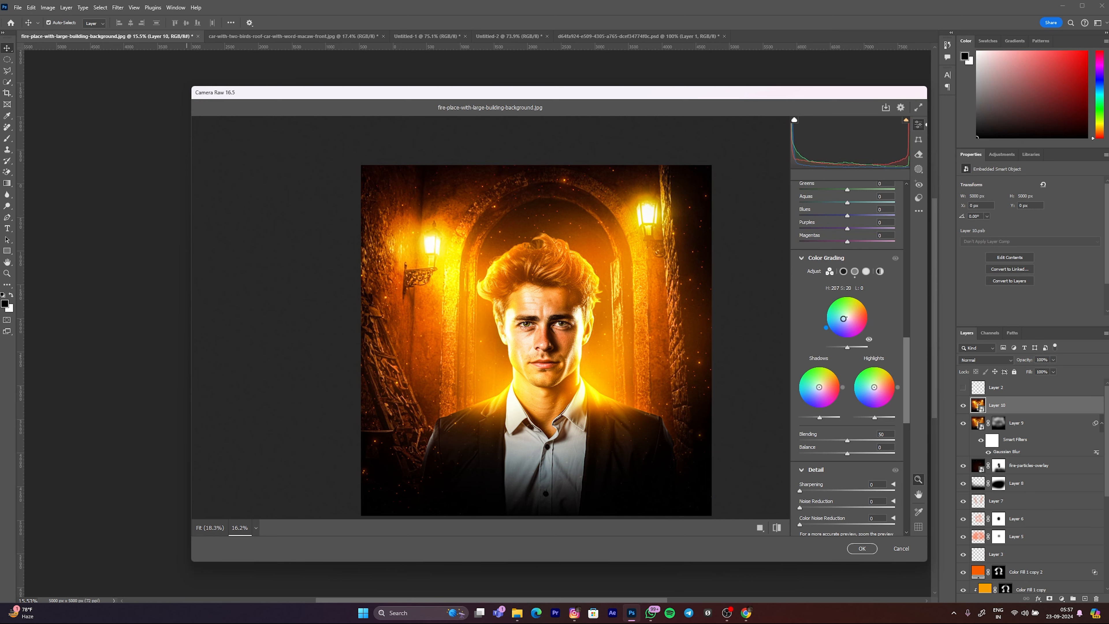
{"action": "left_click_drag", "start_coordinate": [820, 388], "coordinate": [874, 385]}
{"action": "scroll", "coordinate": [852, 384], "scroll_direction": "down", "scroll_amount": 2}
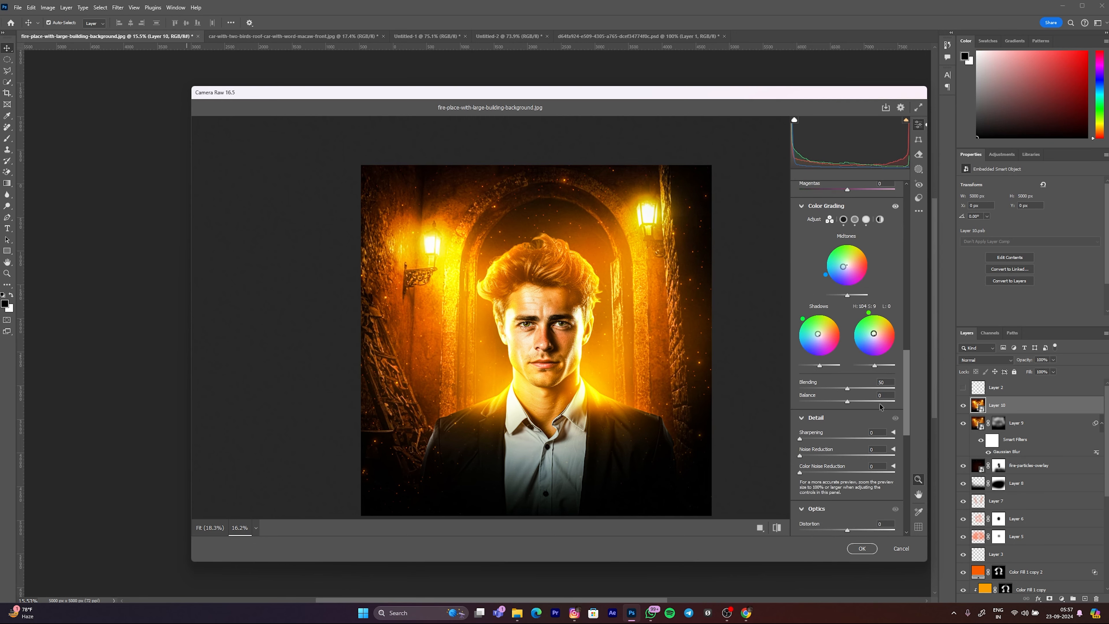
Step: Set the detail values to Sharpening 36, Noise Reduction 7 and Color Noise Reduction 15
{"action": "left_click_drag", "start_coordinate": [807, 386], "coordinate": [814, 386]}
{"action": "left_click", "coordinate": [807, 406]}
{"action": "left_click_drag", "start_coordinate": [824, 389], "coordinate": [809, 421]}
{"action": "scroll", "coordinate": [580, 340], "scroll_direction": "down", "scroll_amount": 2}
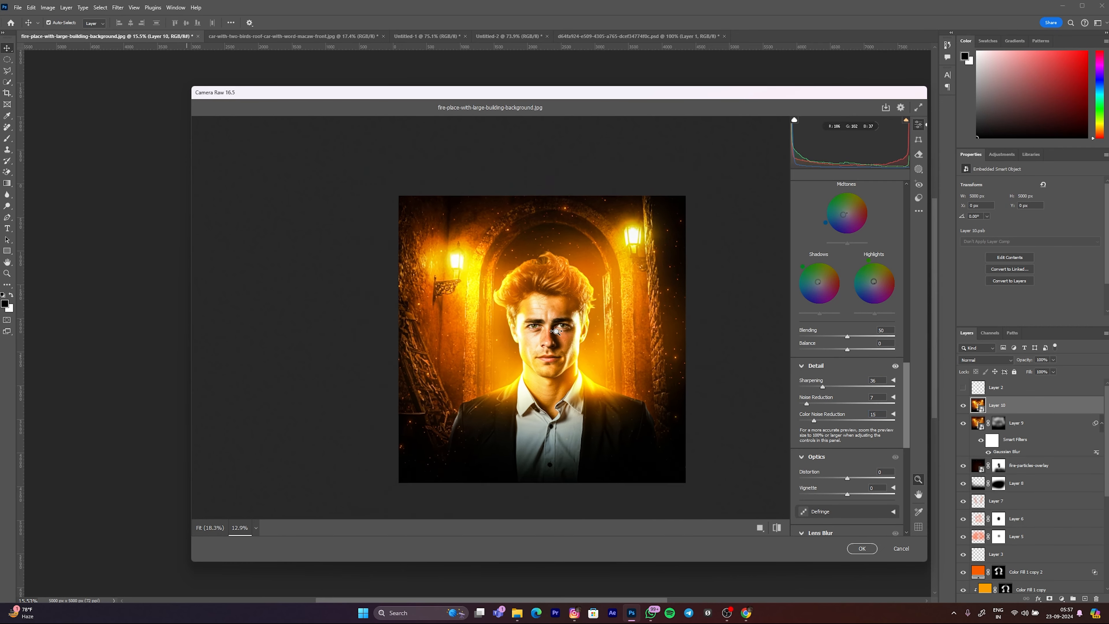
{"action": "scroll", "coordinate": [579, 339], "scroll_direction": "up", "scroll_amount": 3}
{"action": "scroll", "coordinate": [843, 420], "scroll_direction": "down", "scroll_amount": 3}
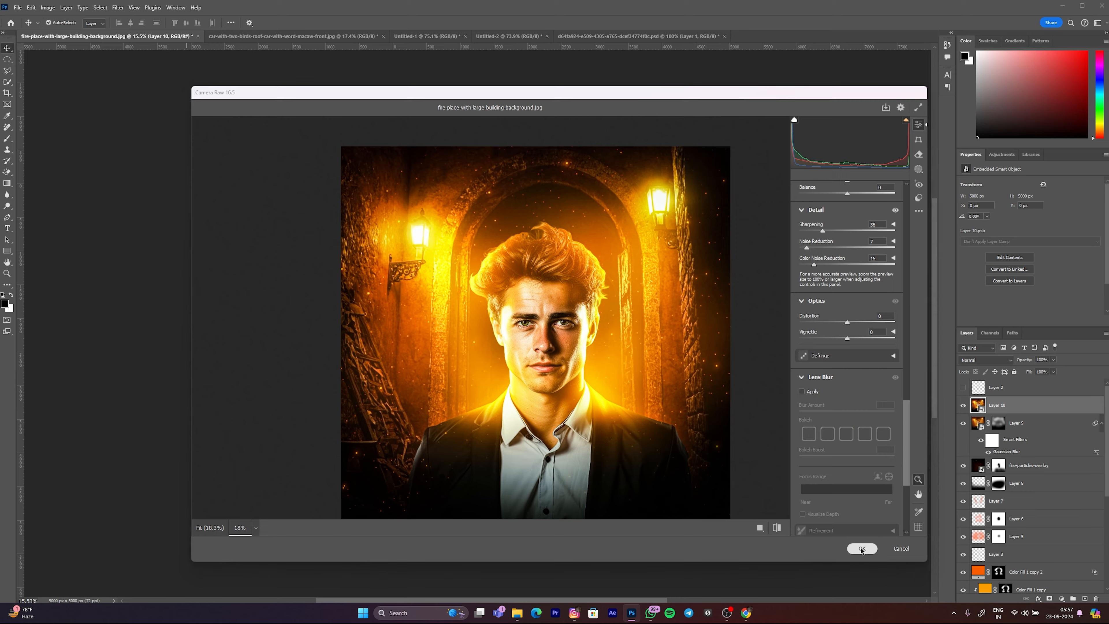
Step: Apply the Camera Raw adjustments to Layer 10 and inspect the graded composite up close
{"action": "left_click", "coordinate": [862, 549]}
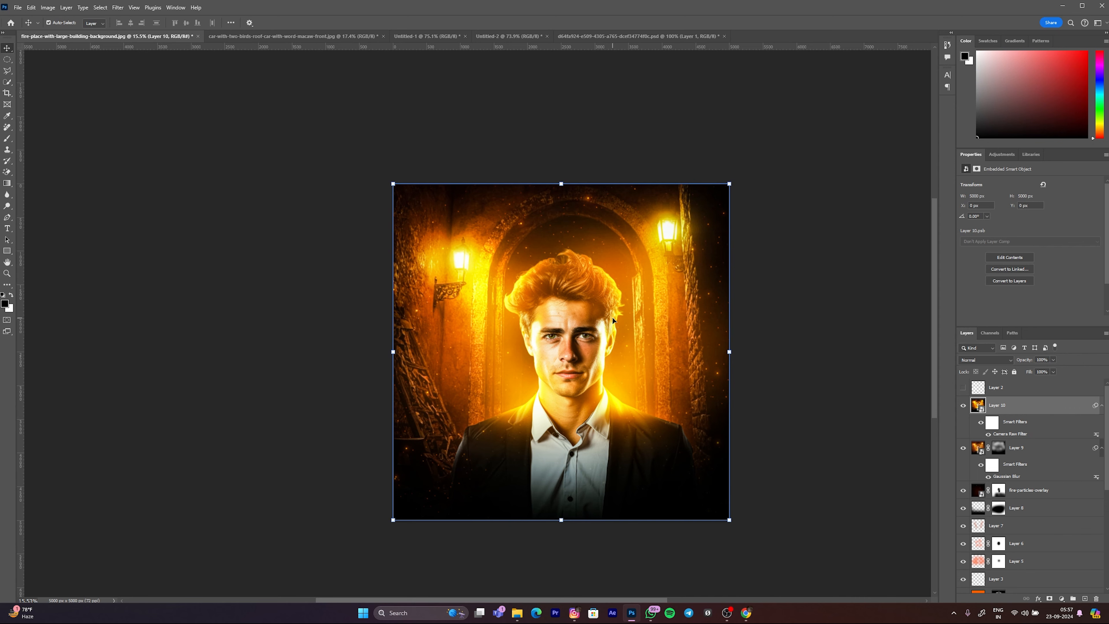
{"action": "left_click", "coordinate": [811, 278]}
{"action": "scroll", "coordinate": [558, 301], "scroll_direction": "down", "scroll_amount": 4}
{"action": "scroll", "coordinate": [534, 258], "scroll_direction": "up", "scroll_amount": 8}
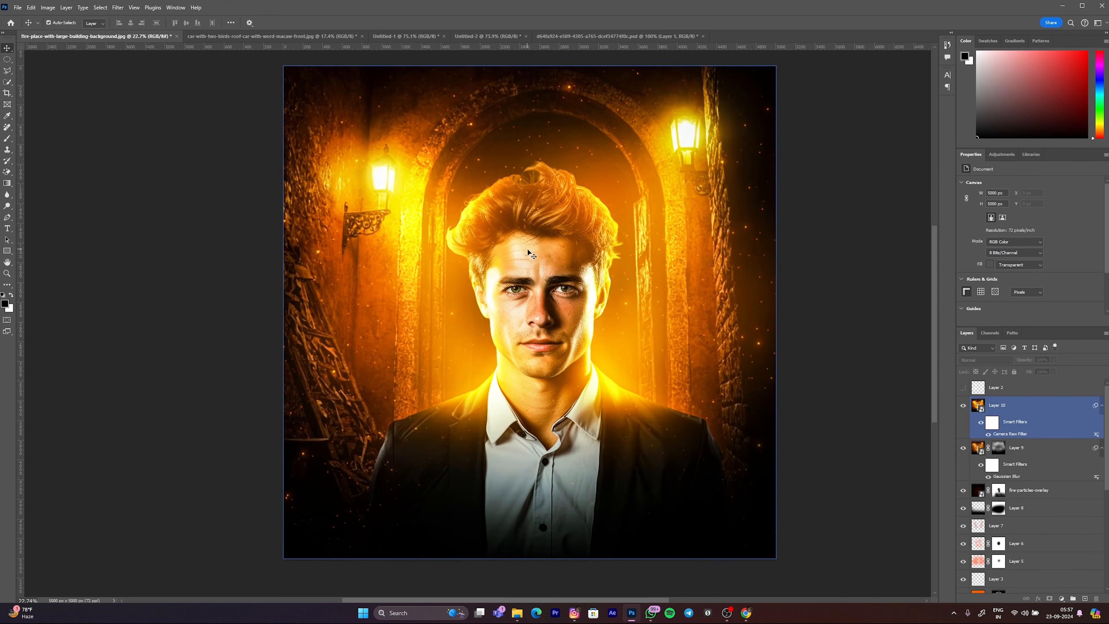
{"action": "left_click_drag", "start_coordinate": [532, 258], "coordinate": [572, 259]}
{"action": "scroll", "coordinate": [613, 331], "scroll_direction": "down", "scroll_amount": 2}
{"action": "scroll", "coordinate": [528, 251], "scroll_direction": "up", "scroll_amount": 1}
Step: Compare the composite with Layer 10 hidden and shown
{"action": "left_click", "coordinate": [963, 407]}
{"action": "left_click", "coordinate": [963, 406]}
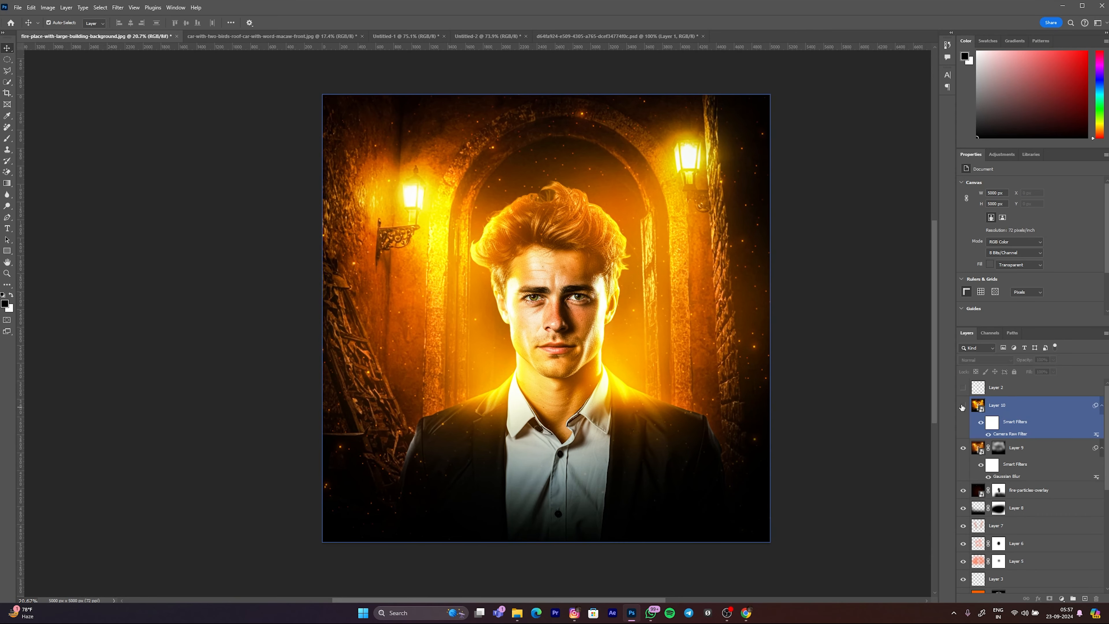
{"action": "left_click", "coordinate": [963, 406]}
{"action": "left_click", "coordinate": [459, 307]}
{"action": "scroll", "coordinate": [587, 302], "scroll_direction": "down", "scroll_amount": 2}
{"action": "scroll", "coordinate": [587, 302], "scroll_direction": "up", "scroll_amount": 1}
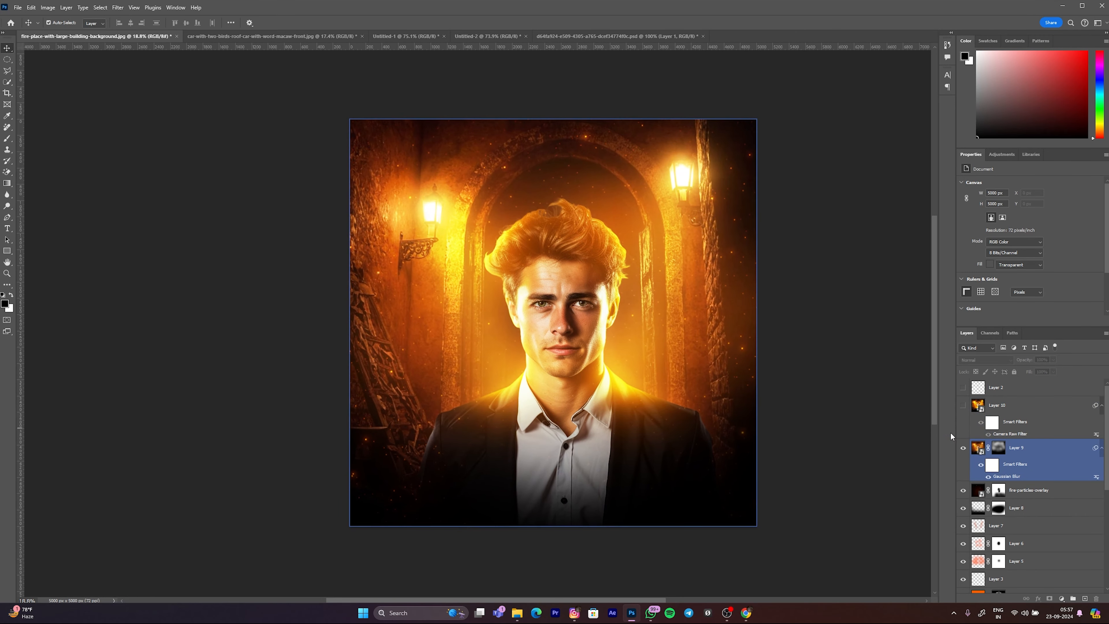
{"action": "left_click", "coordinate": [964, 405]}
{"action": "left_click", "coordinate": [579, 304]}
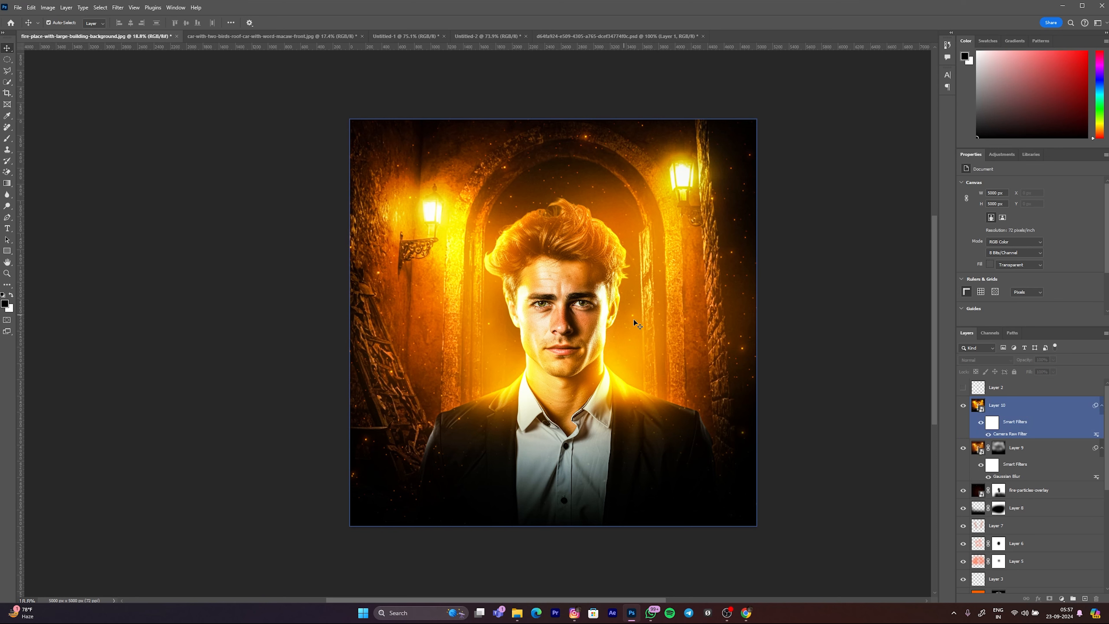
Step: Add a Color Balance adjustment layer above Layer 10 and set its midtones to Cyan–Red +9 and Magenta–Green -10
{"action": "left_click", "coordinate": [681, 350]}
{"action": "left_click", "coordinate": [820, 342]}
{"action": "left_click", "coordinate": [697, 318]}
{"action": "left_click", "coordinate": [1062, 598]}
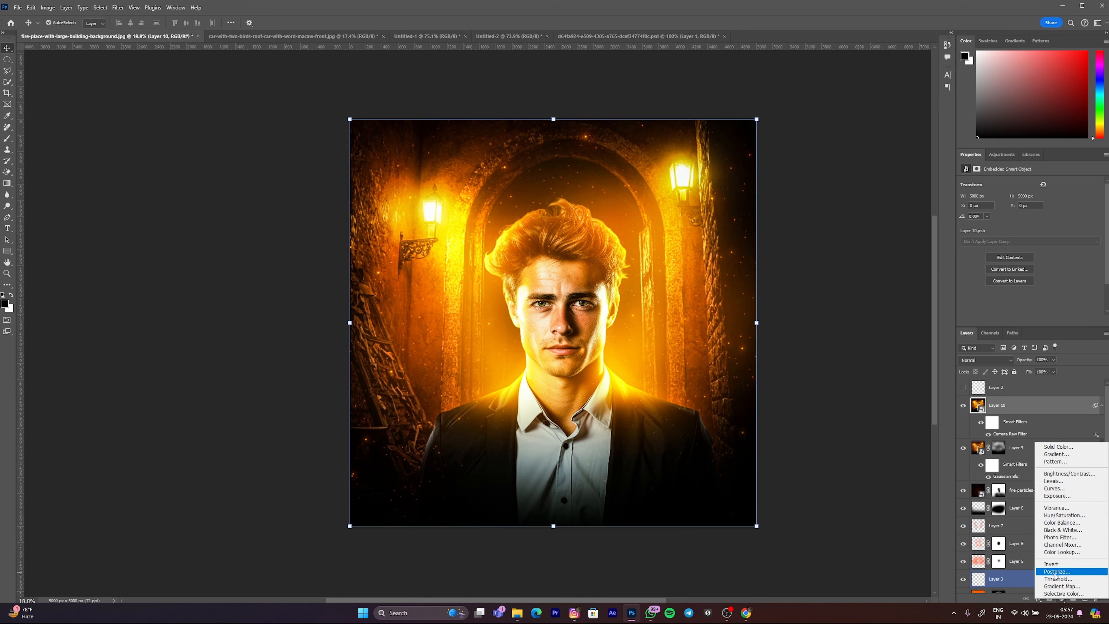
{"action": "left_click", "coordinate": [1053, 524]}
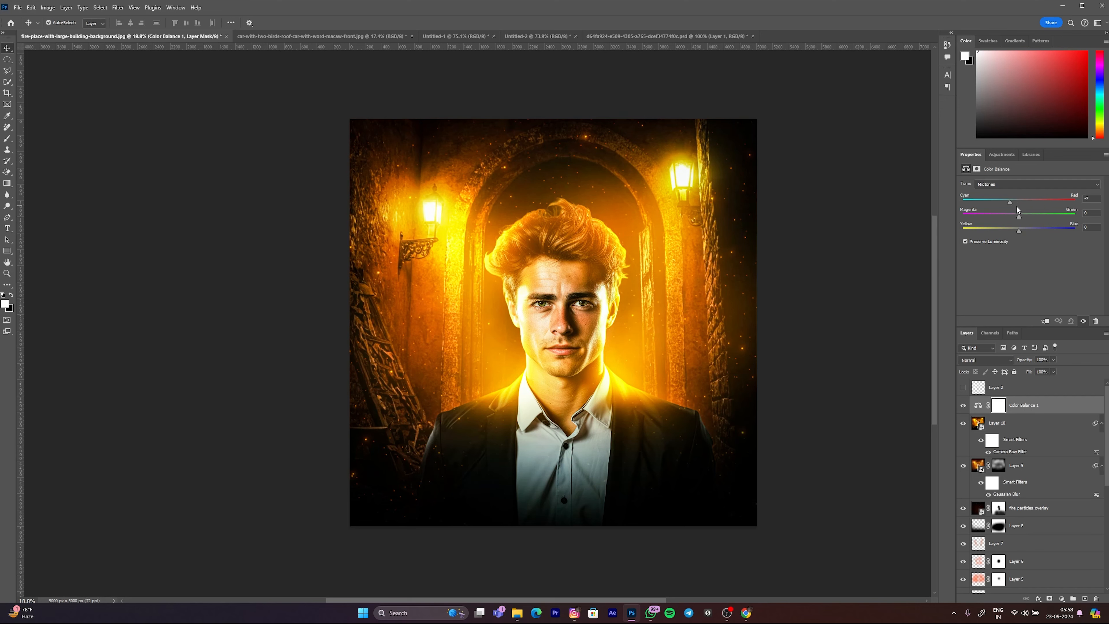
{"action": "mouse_move", "coordinate": [1010, 203]}
{"action": "left_mouse_down"}
{"action": "mouse_move", "coordinate": [1024, 205]}
{"action": "mouse_move", "coordinate": [1021, 217]}
{"action": "left_mouse_up"}
{"action": "left_click_drag", "start_coordinate": [1022, 232], "coordinate": [1019, 230]}
{"action": "left_click", "coordinate": [986, 185]}
{"action": "left_click", "coordinate": [991, 202]}
Step: Shift the Color Balance shadows slightly toward cyan and yellow
{"action": "left_click", "coordinate": [990, 187]}
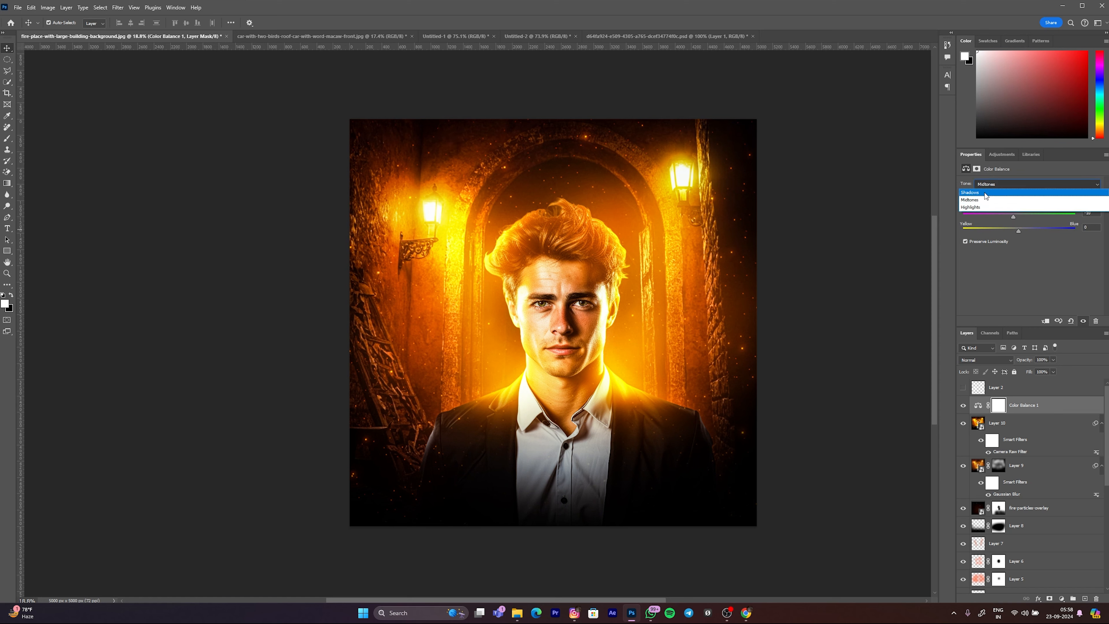
{"action": "left_click", "coordinate": [985, 195]}
{"action": "left_click_drag", "start_coordinate": [1019, 201], "coordinate": [1004, 199]}
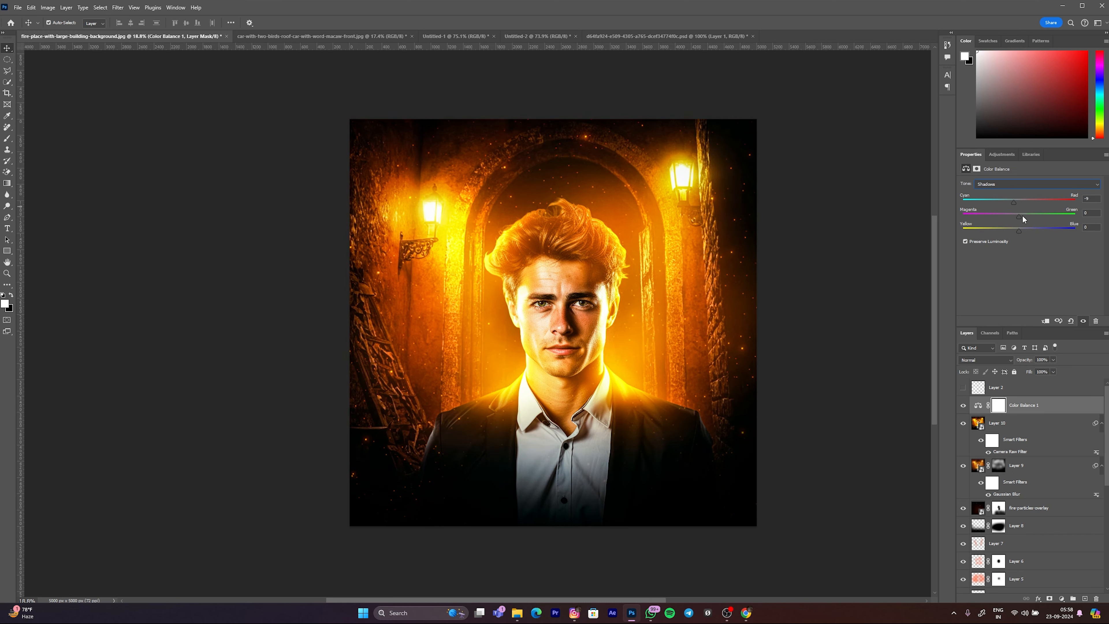
{"action": "left_click_drag", "start_coordinate": [1019, 228], "coordinate": [1017, 230]}
Step: Fine-tune the color balance of the highlights in the same adjustment layer
{"action": "left_click", "coordinate": [989, 185]}
{"action": "left_click", "coordinate": [1006, 208]}
{"action": "left_click_drag", "start_coordinate": [1015, 203], "coordinate": [1023, 214]}
{"action": "left_click_drag", "start_coordinate": [1020, 231], "coordinate": [1018, 230]}
Step: Compare the composite with the Color Balance 1 layer hidden and shown
{"action": "left_click", "coordinate": [964, 405]}
{"action": "left_click", "coordinate": [1022, 423]}
{"action": "left_click", "coordinate": [1026, 410]}
{"action": "left_click", "coordinate": [963, 406]}
{"action": "left_click_drag", "start_coordinate": [668, 387], "coordinate": [680, 387]}
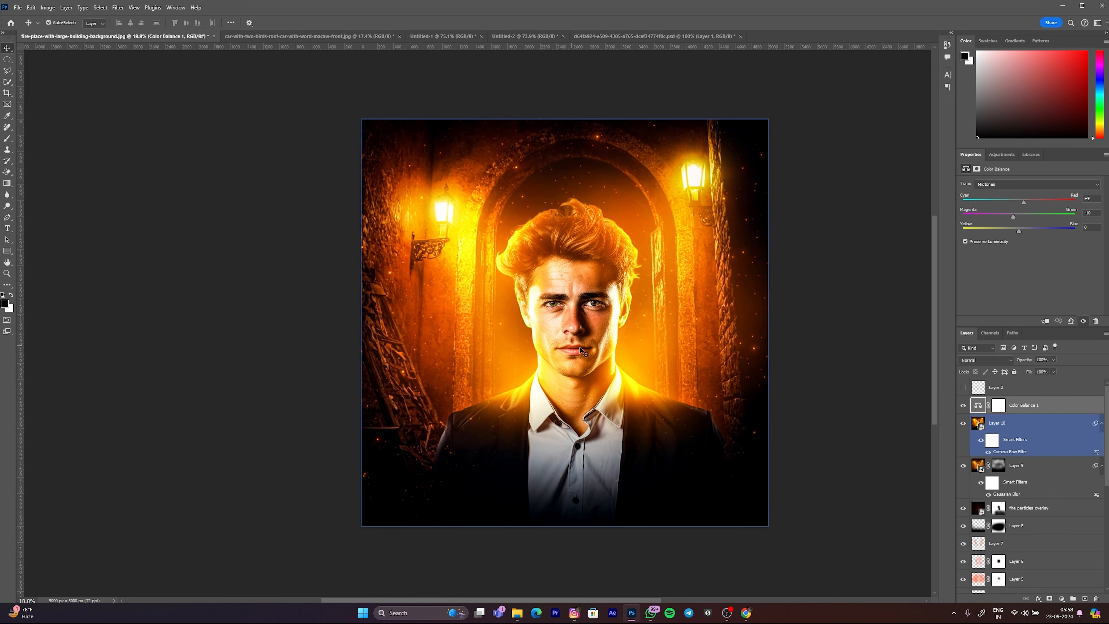
{"action": "scroll", "coordinate": [659, 387], "scroll_direction": "down", "scroll_amount": 2}
{"action": "scroll", "coordinate": [646, 345], "scroll_direction": "up", "scroll_amount": 1}
{"action": "left_click_drag", "start_coordinate": [603, 315], "coordinate": [601, 315]}
{"action": "left_click", "coordinate": [878, 320]}
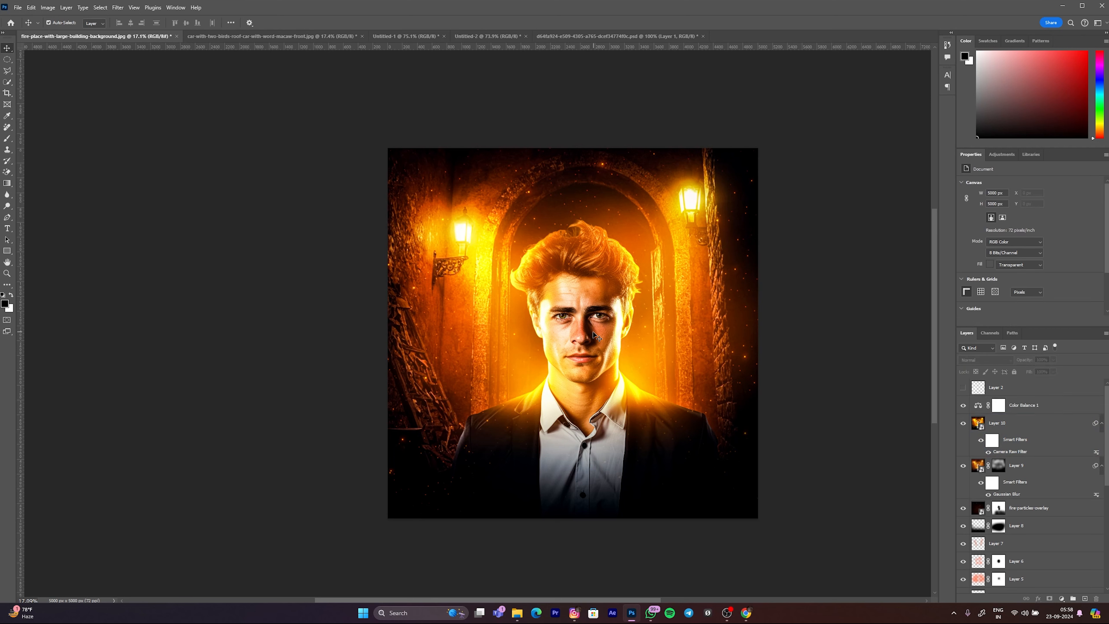
Step: Delete the hidden Layer 2 and enlarge the layer list so more of the stack fits
{"action": "left_click", "coordinate": [703, 341]}
{"action": "scroll", "coordinate": [978, 406], "scroll_direction": "down", "scroll_amount": 1}
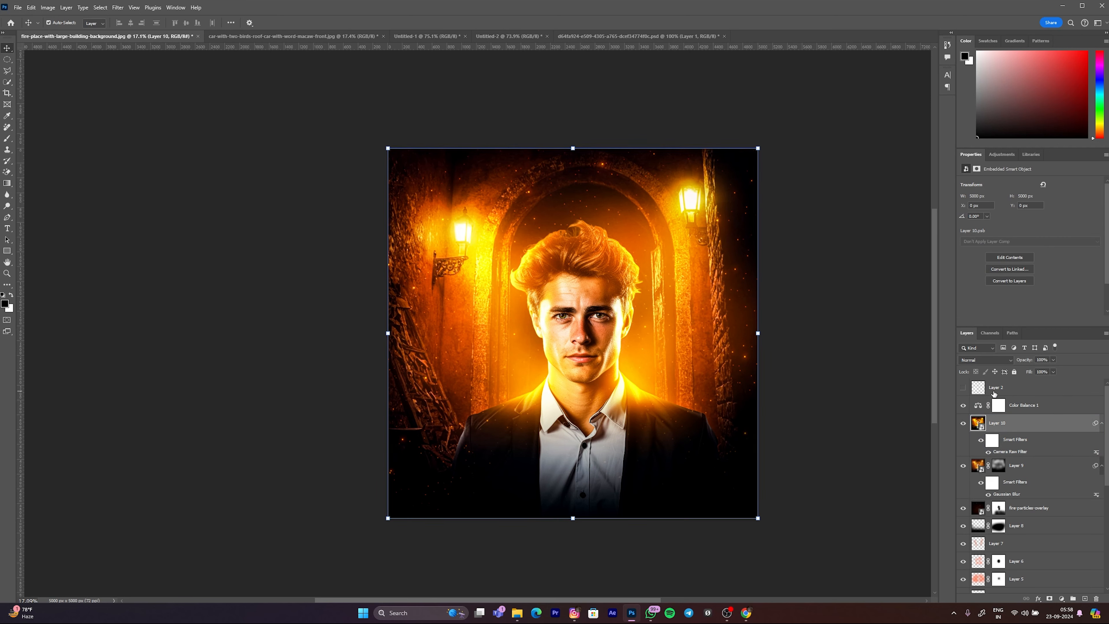
{"action": "left_click", "coordinate": [993, 390]}
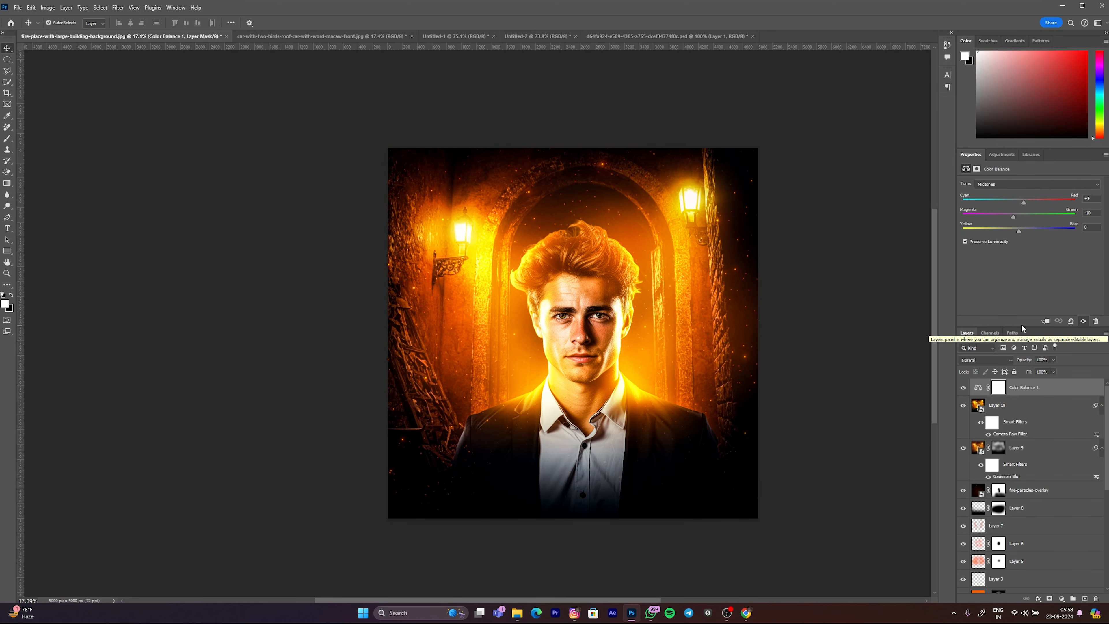
{"action": "left_click_drag", "start_coordinate": [1034, 326], "coordinate": [1034, 170]}
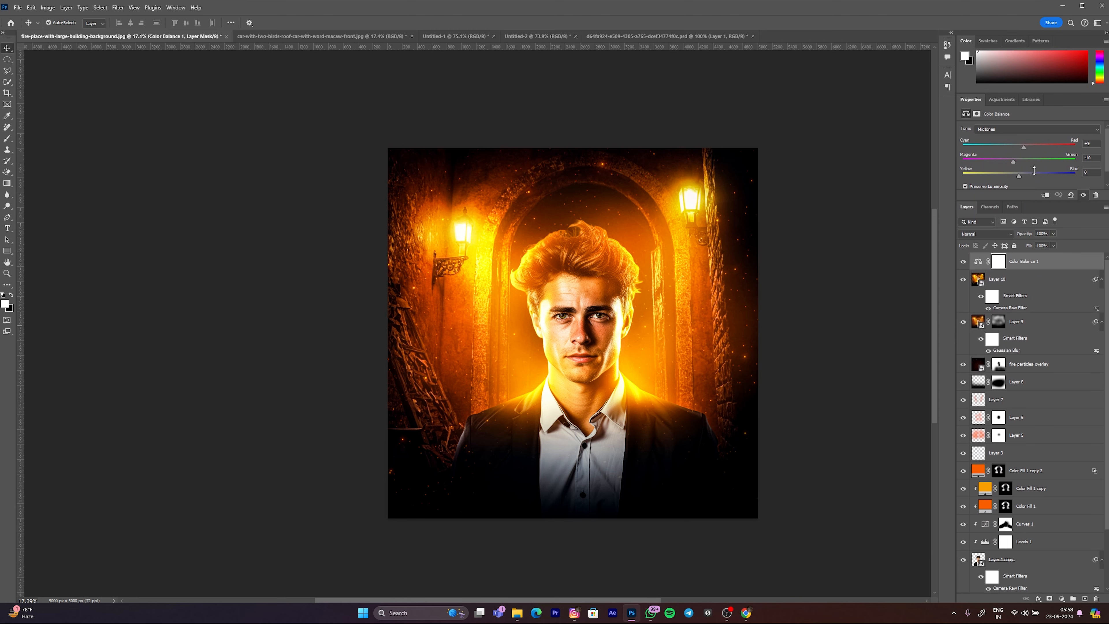
Step: Show Layer 1 and hide all the layers above it to view the unedited man on the backdrop
{"action": "scroll", "coordinate": [1026, 488], "scroll_direction": "down", "scroll_amount": 4}
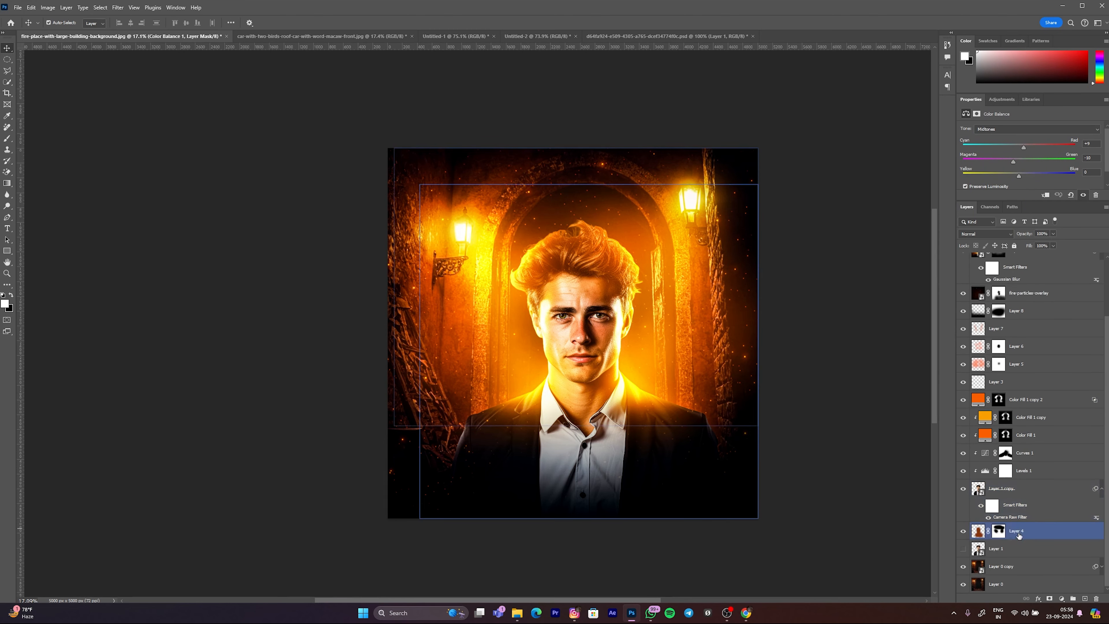
{"action": "left_click", "coordinate": [965, 548]}
{"action": "left_click_drag", "start_coordinate": [964, 531], "coordinate": [963, 257]}
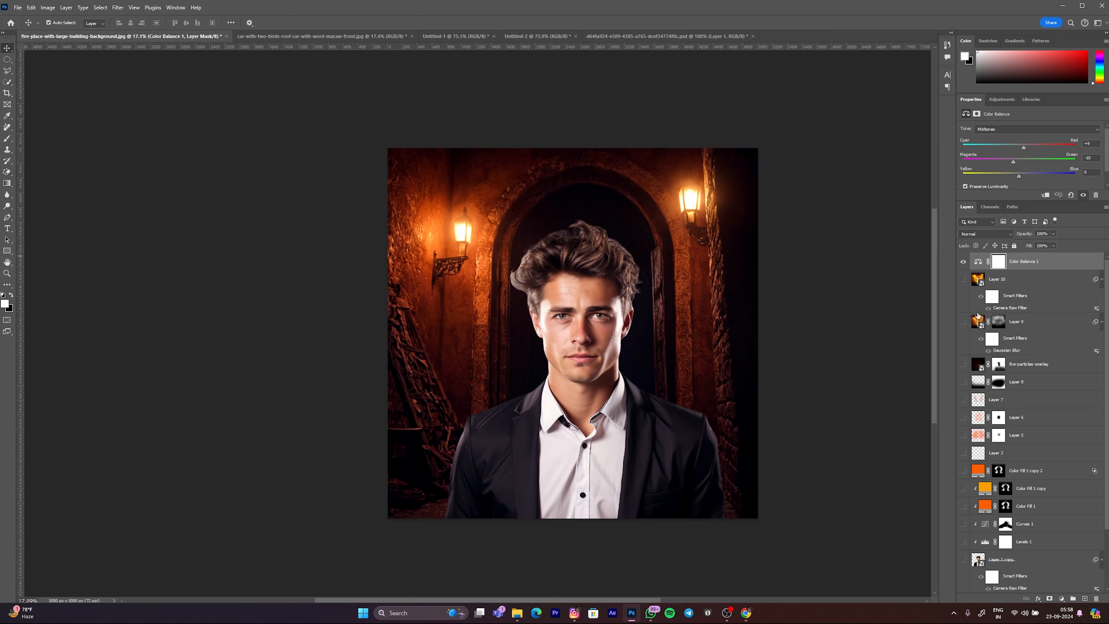
{"action": "left_click", "coordinate": [963, 261]}
{"action": "scroll", "coordinate": [1038, 407], "scroll_direction": "down", "scroll_amount": 4}
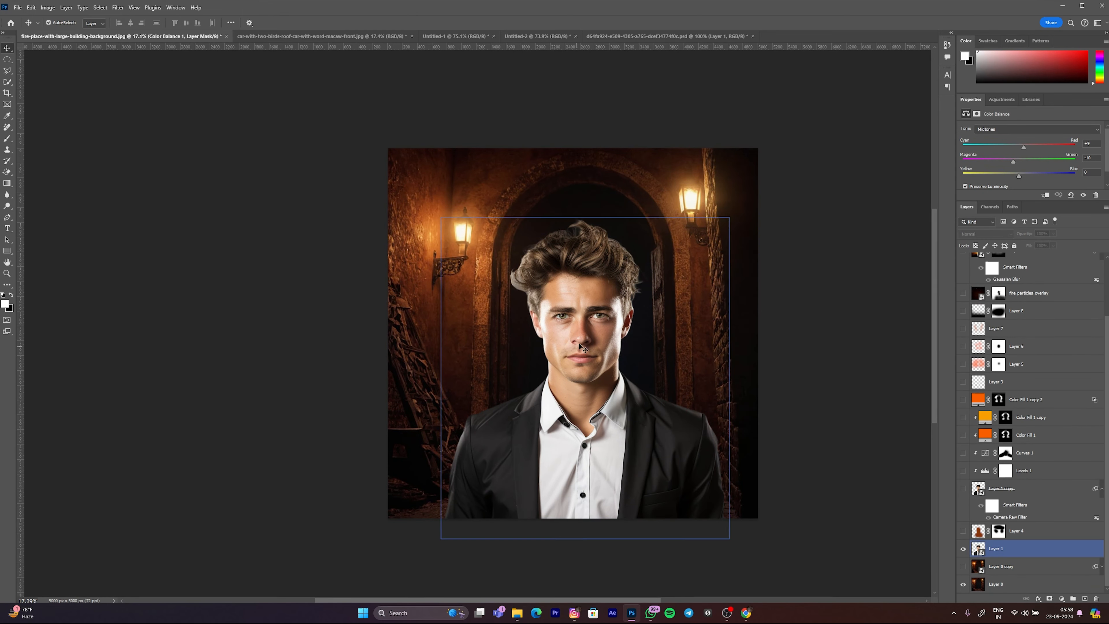
{"action": "left_click", "coordinate": [601, 326]}
Step: Hide Layer 1 and compare the plain Layer 0 backdrop with the adjusted Layer 0 copy
{"action": "left_click", "coordinate": [963, 586]}
{"action": "left_click", "coordinate": [963, 549]}
{"action": "left_click", "coordinate": [962, 585]}
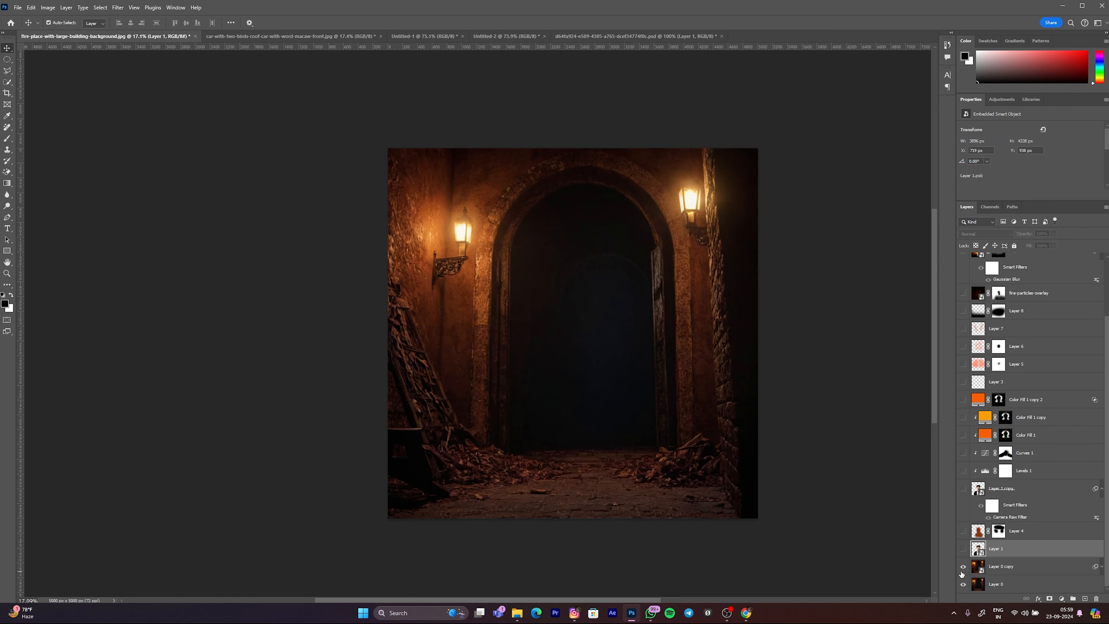
{"action": "left_click", "coordinate": [962, 572]}
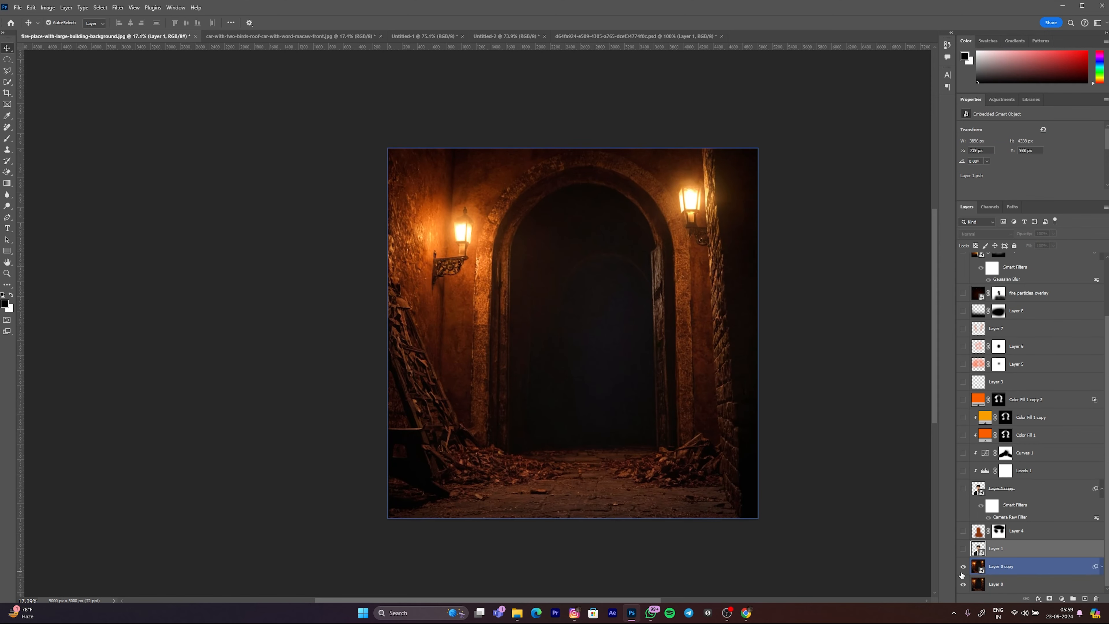
Step: Reveal Layer 1, the Layer 4 glow and Layer 1 copy one after another
{"action": "left_click", "coordinate": [978, 550]}
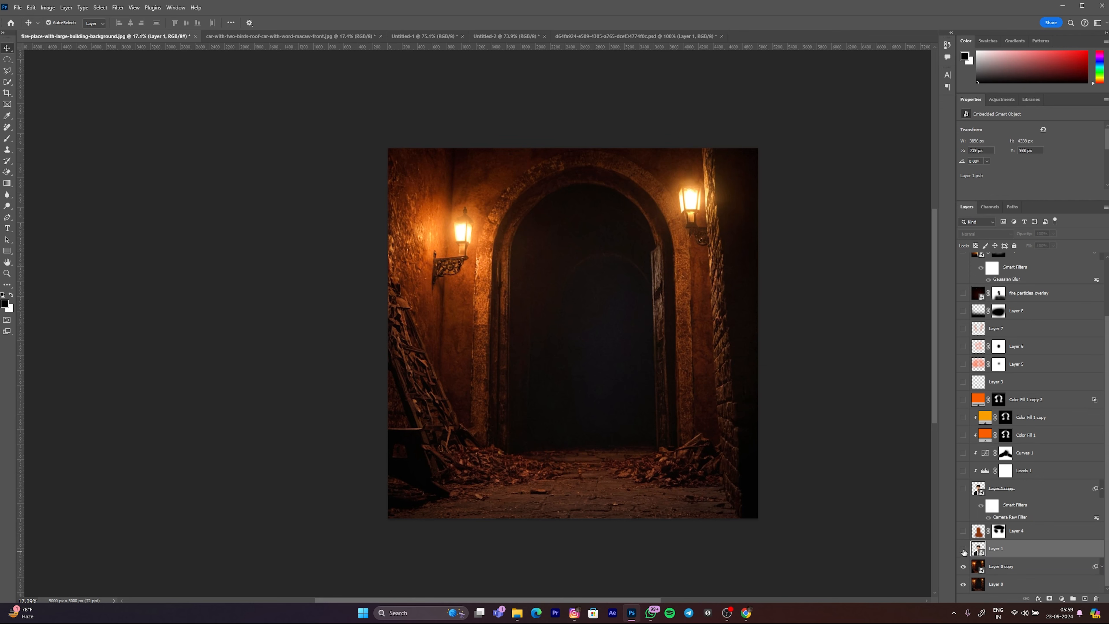
{"action": "left_click", "coordinate": [964, 549]}
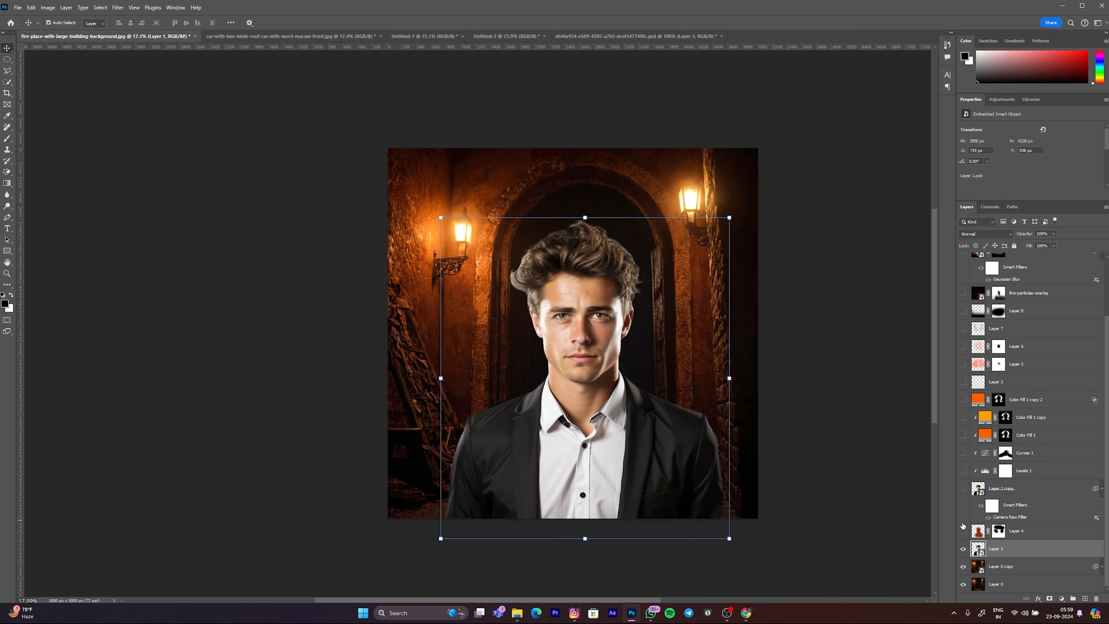
{"action": "left_click", "coordinate": [963, 532]}
{"action": "left_click", "coordinate": [978, 531]}
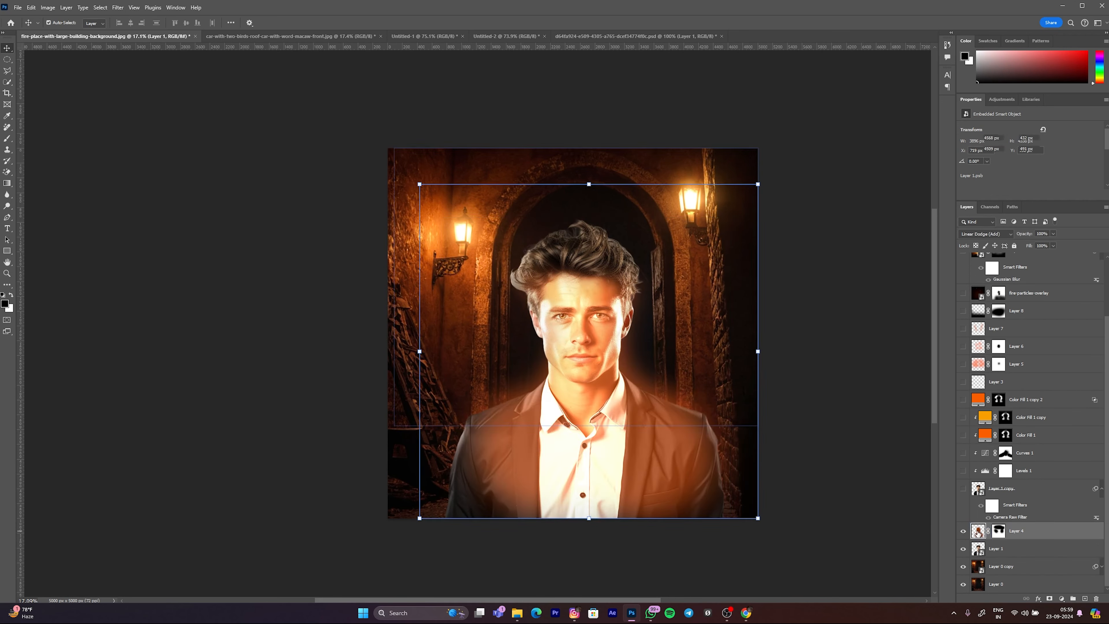
{"action": "left_click", "coordinate": [963, 488]}
{"action": "left_click", "coordinate": [981, 489]}
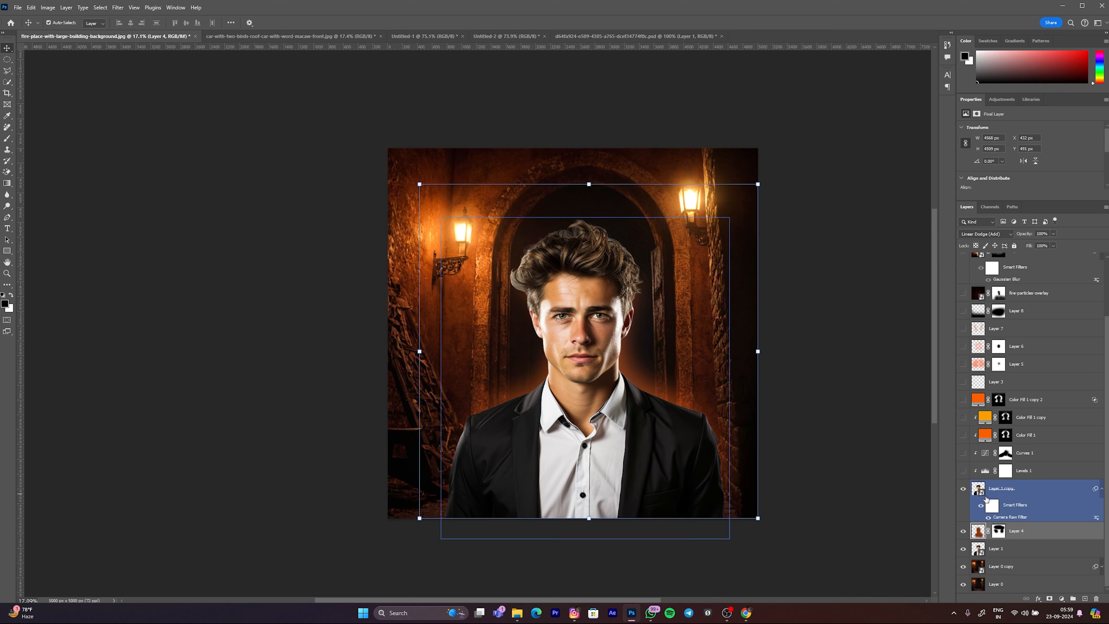
Step: Reveal the Levels 1 and Curves 1 adjustments clipped to Layer 1 copy
{"action": "scroll", "coordinate": [992, 492], "scroll_direction": "up", "scroll_amount": 2}
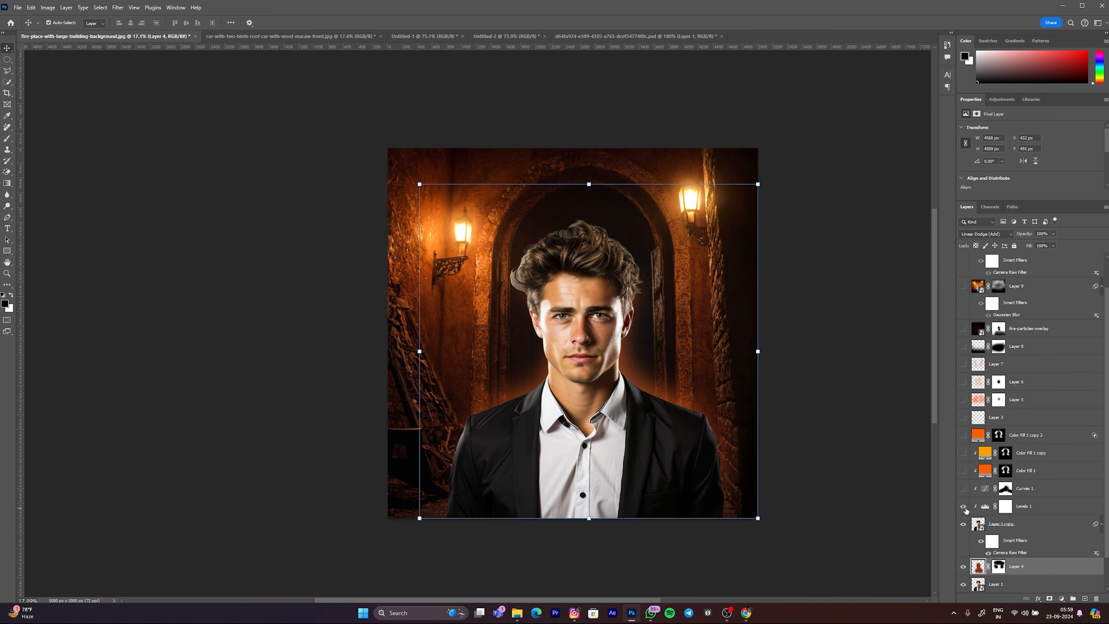
{"action": "left_click", "coordinate": [963, 508]}
{"action": "left_click", "coordinate": [980, 543]}
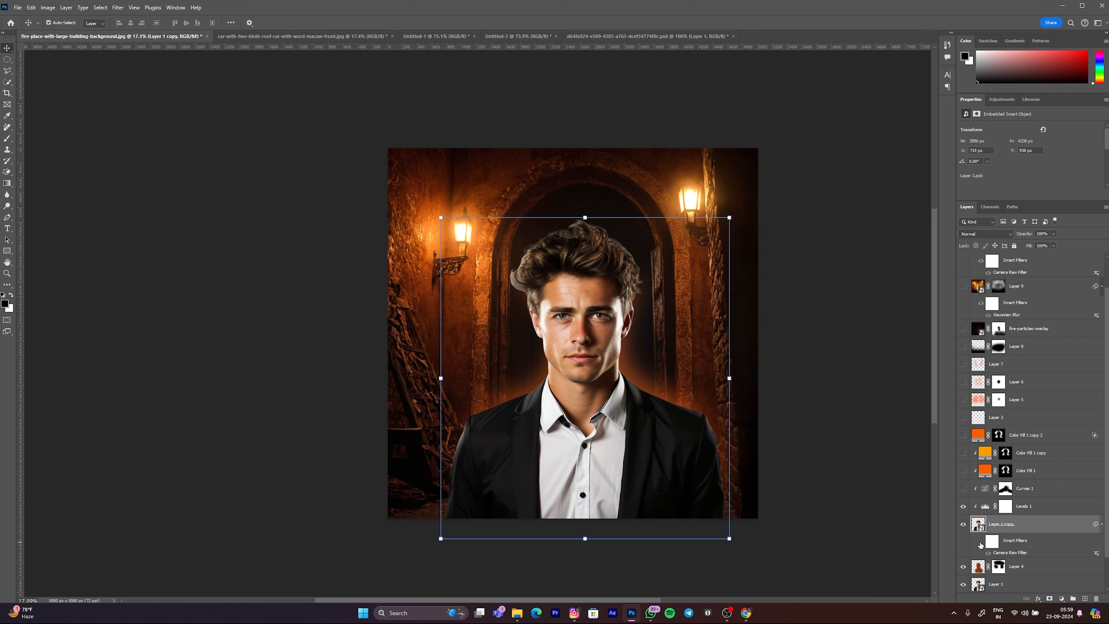
{"action": "left_click", "coordinate": [963, 489]}
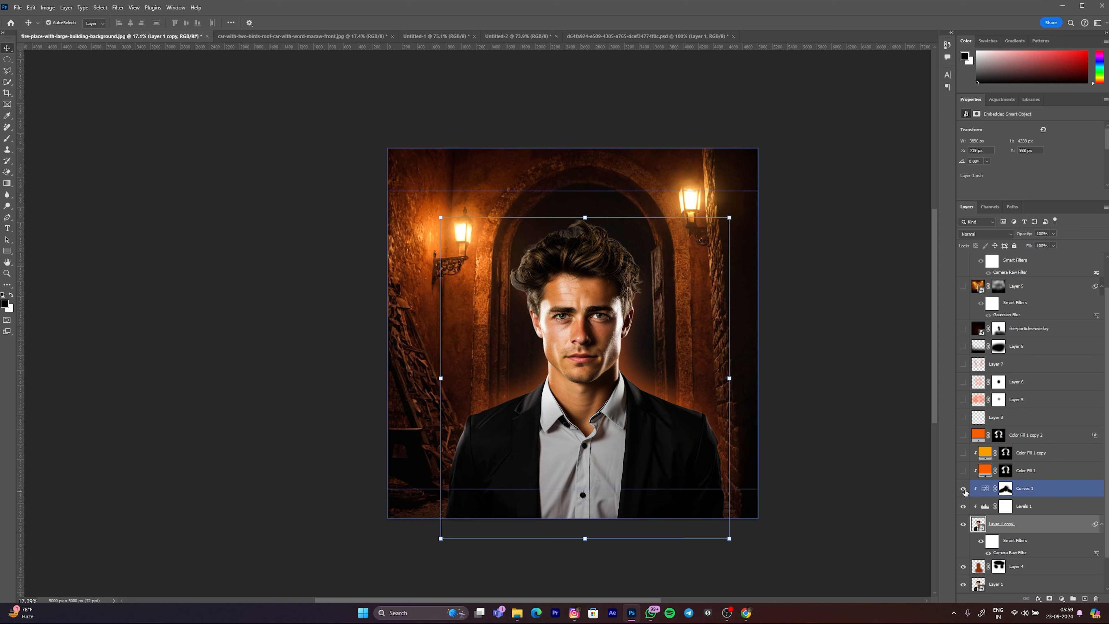
Step: Reveal the three orange Color Fill layers and the glow layers 3, 5, 6 and 7
{"action": "left_click", "coordinate": [964, 471]}
{"action": "left_click", "coordinate": [963, 454]}
{"action": "left_click", "coordinate": [964, 436]}
{"action": "left_click", "coordinate": [963, 417]}
{"action": "left_click", "coordinate": [964, 401]}
{"action": "left_click", "coordinate": [964, 372]}
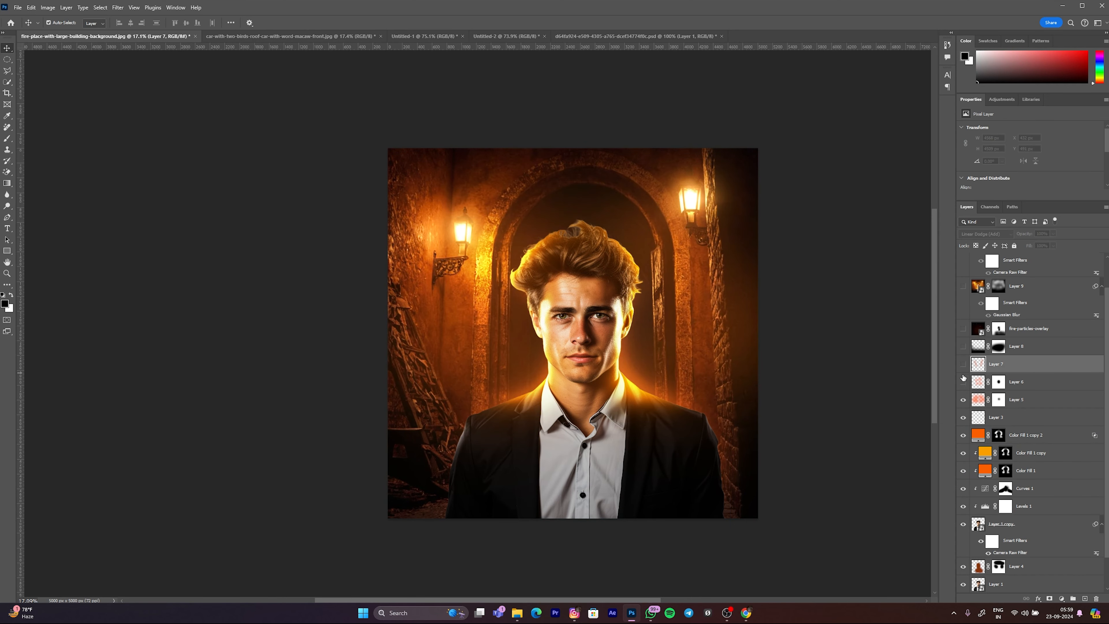
{"action": "left_click", "coordinate": [964, 382]}
{"action": "left_click", "coordinate": [964, 369]}
Step: Reveal Layer 8, fire-particles-overlay, Layer 9, Layer 10 and Color Balance 1, and review the finished composite
{"action": "scroll", "coordinate": [1046, 400], "scroll_direction": "up", "scroll_amount": 2}
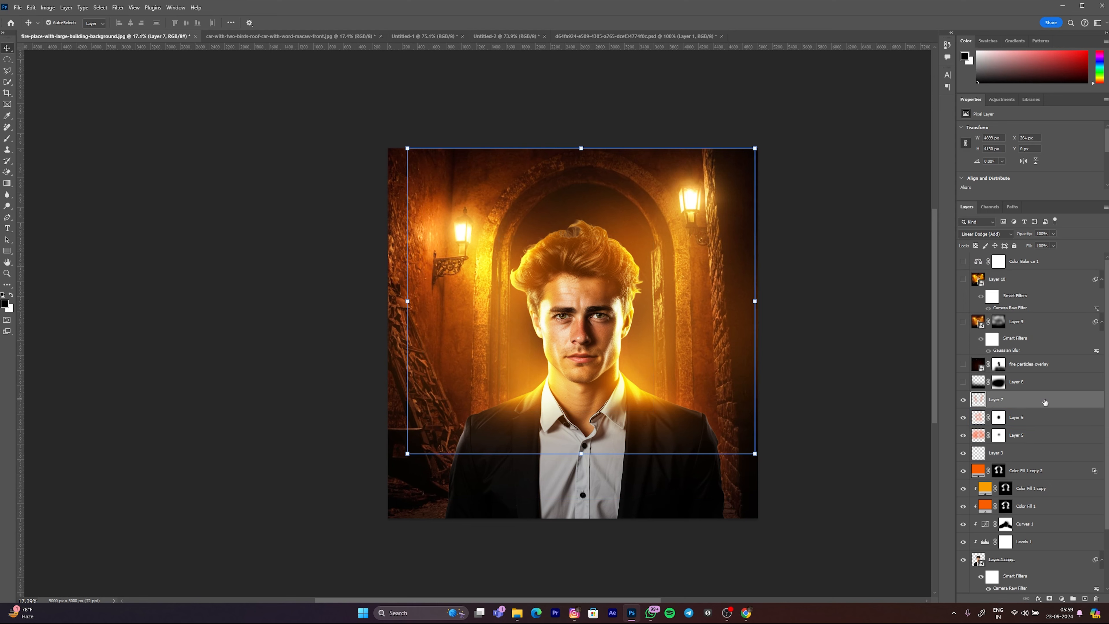
{"action": "left_click", "coordinate": [963, 384]}
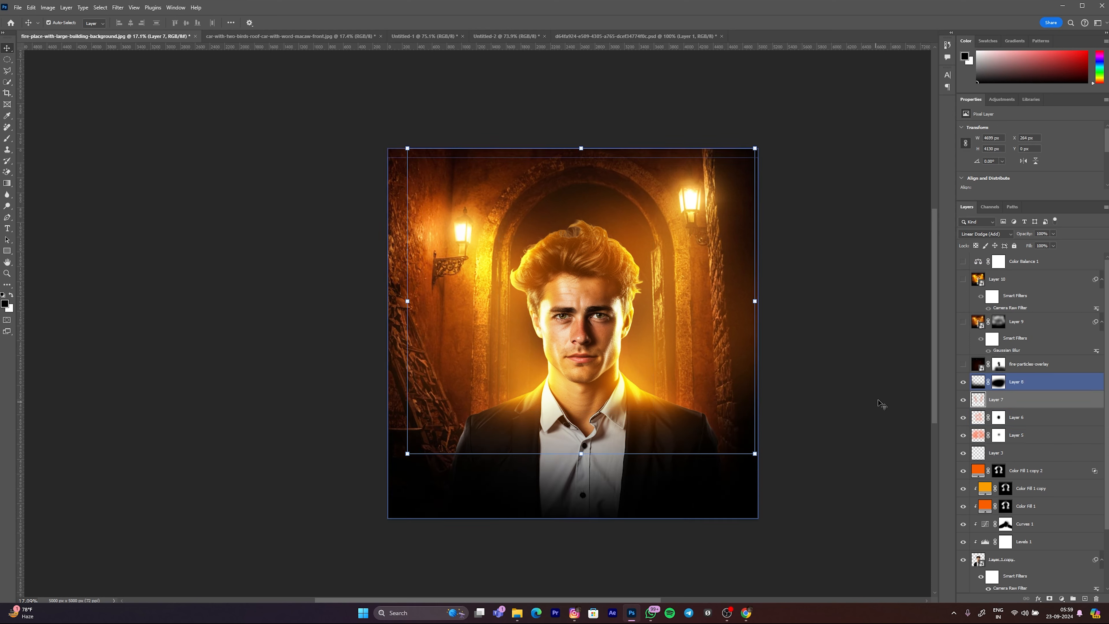
{"action": "left_click", "coordinate": [964, 368]}
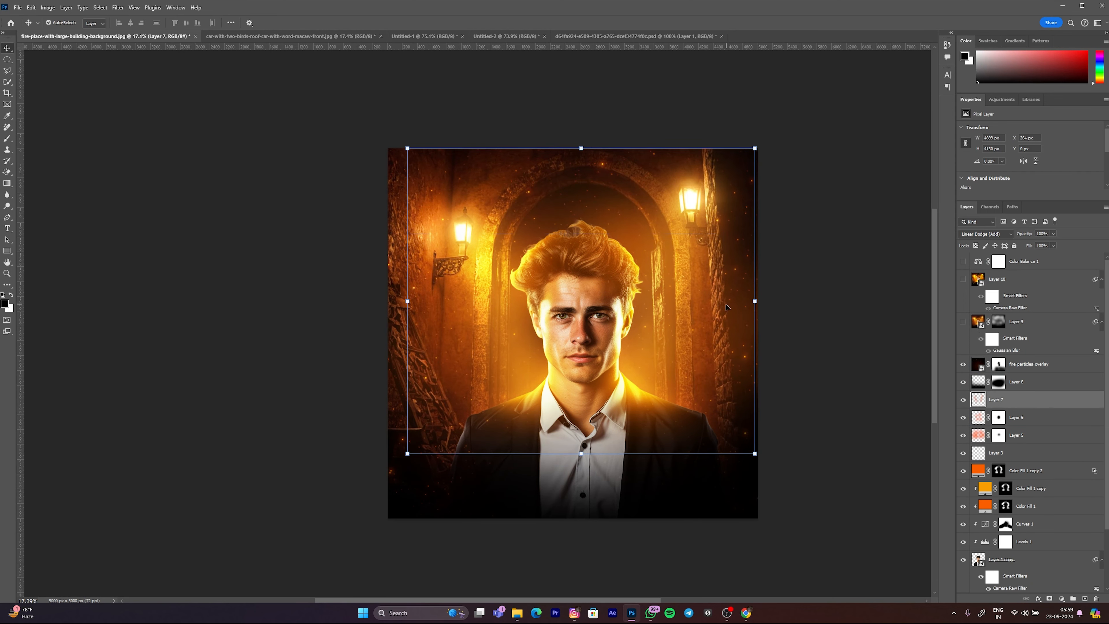
{"action": "left_click", "coordinate": [964, 322]}
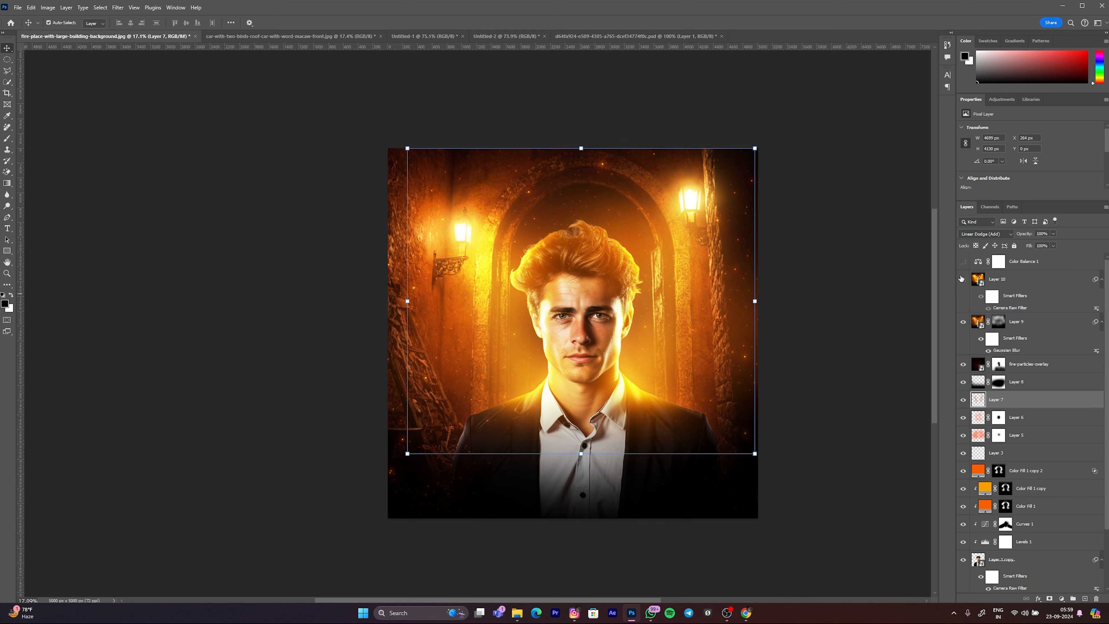
{"action": "left_click", "coordinate": [963, 280]}
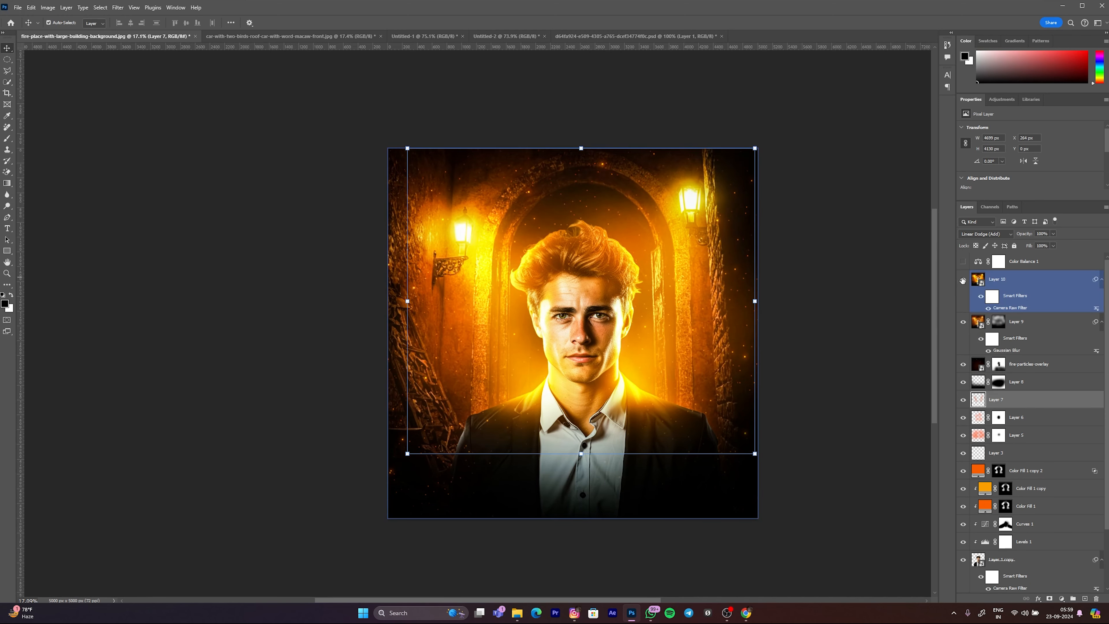
{"action": "left_click", "coordinate": [963, 262]}
{"action": "left_click", "coordinate": [842, 282]}
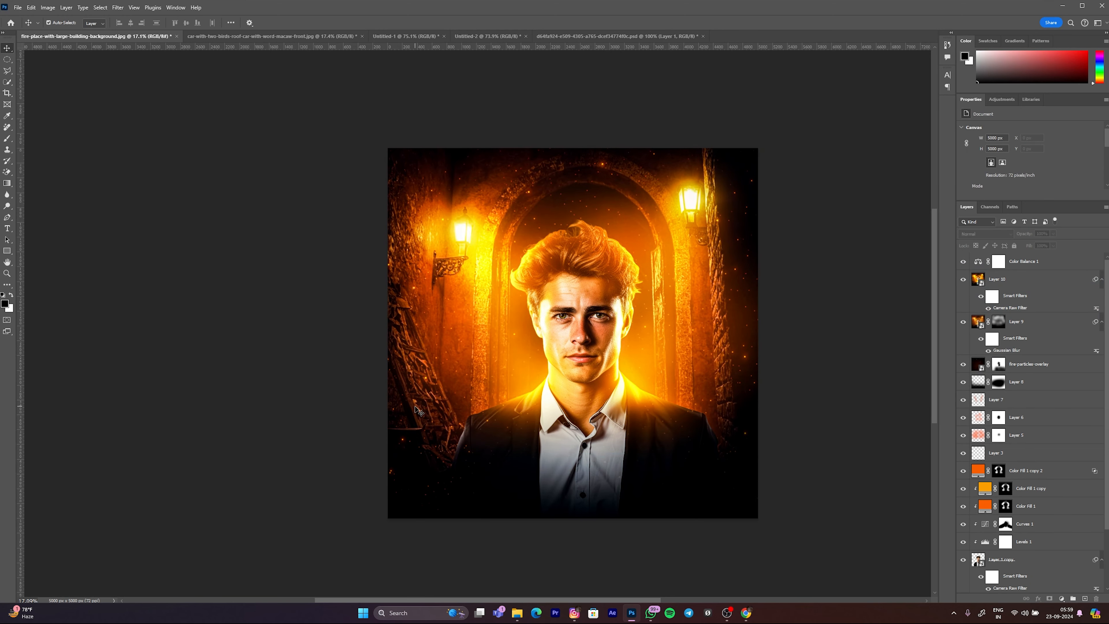
{"action": "scroll", "coordinate": [538, 376], "scroll_direction": "down", "scroll_amount": 3}
{"action": "scroll", "coordinate": [538, 376], "scroll_direction": "up", "scroll_amount": 6}
{"action": "scroll", "coordinate": [538, 377], "scroll_direction": "down", "scroll_amount": 3}
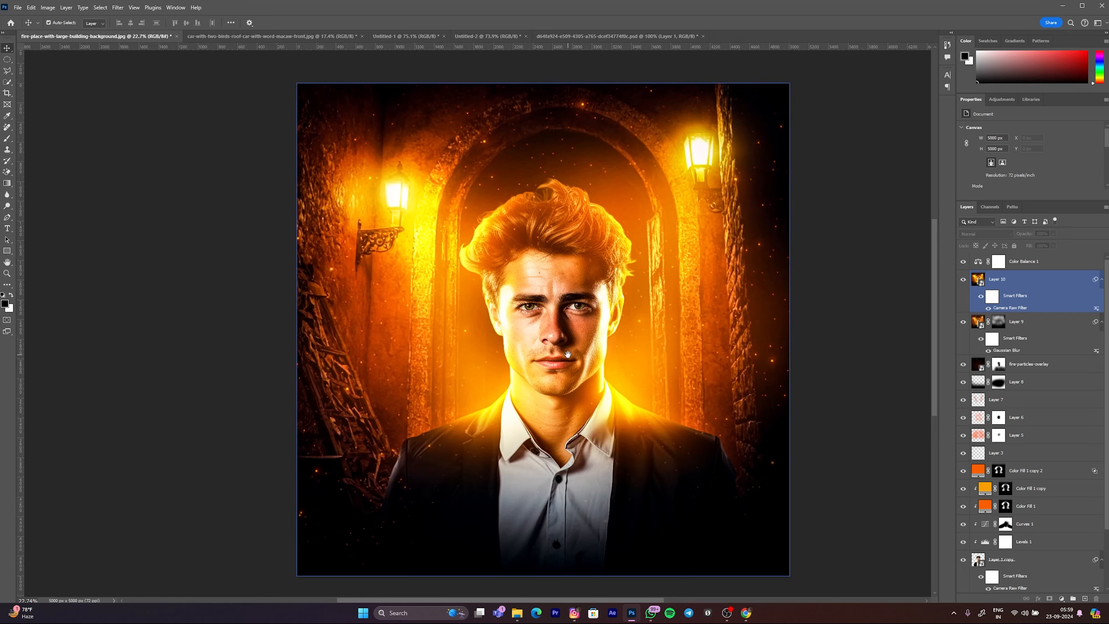
{"action": "left_click", "coordinate": [808, 324]}
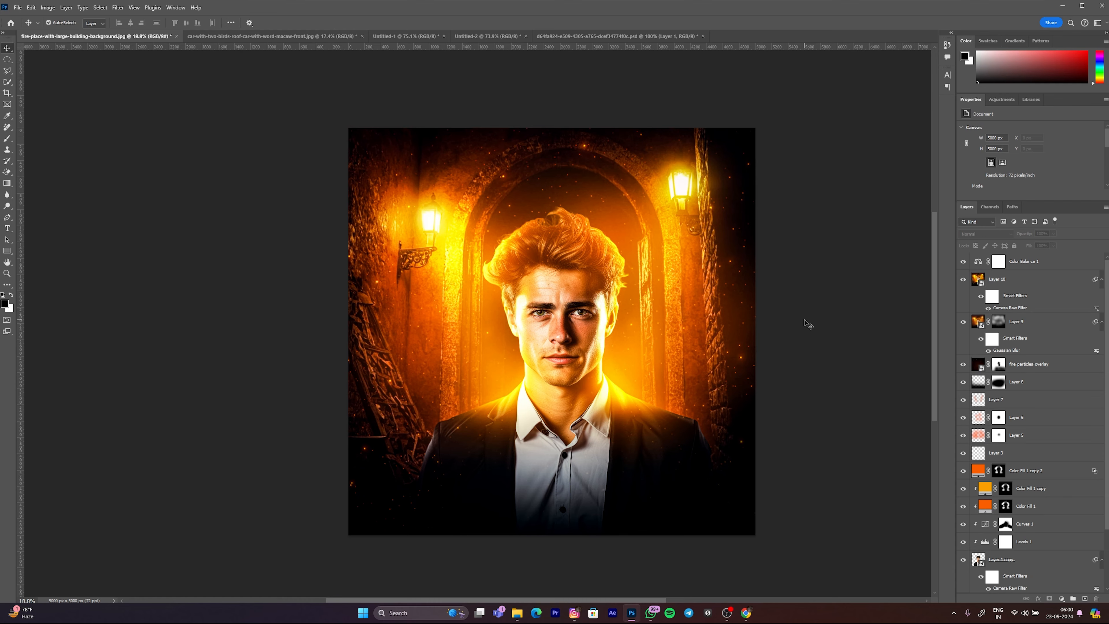
Step: Examine the finished lamp-lit man composite both as a whole and closer up around the face and glow
{"action": "scroll", "coordinate": [638, 357], "scroll_direction": "down", "scroll_amount": 5}
{"action": "left_click_drag", "start_coordinate": [510, 339], "coordinate": [487, 339]}
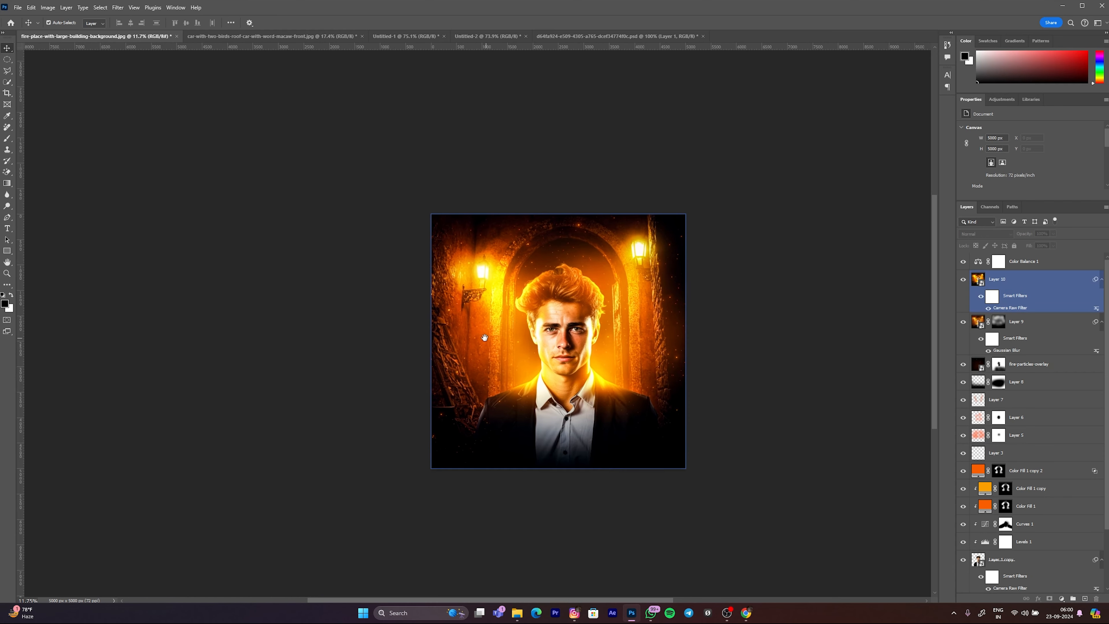
{"action": "scroll", "coordinate": [633, 364], "scroll_direction": "up", "scroll_amount": 3}
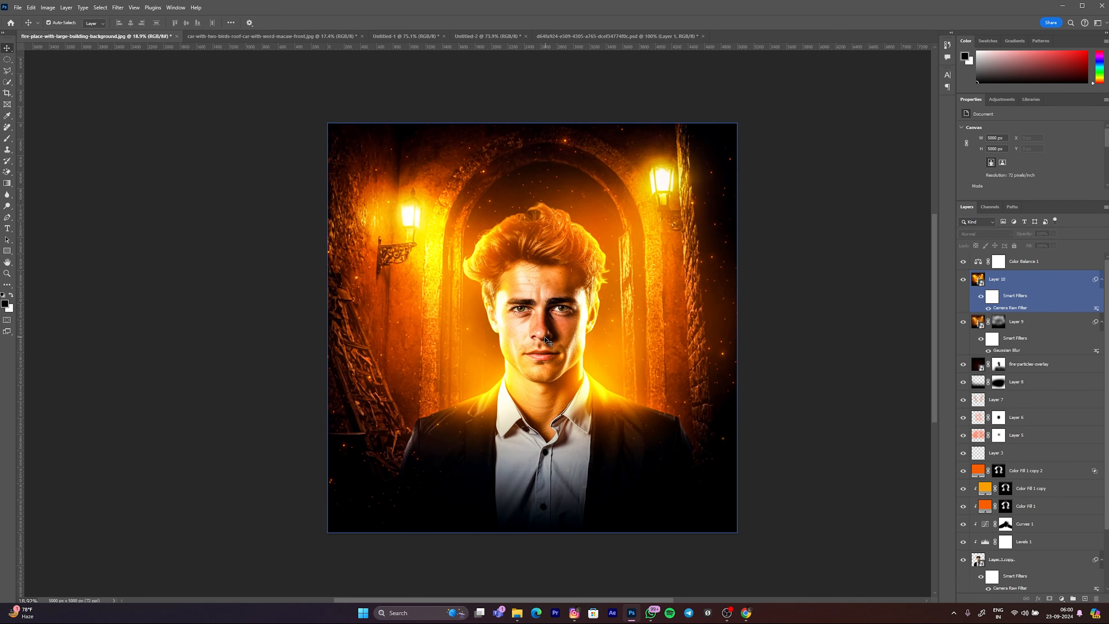
{"action": "scroll", "coordinate": [547, 339], "scroll_direction": "up", "scroll_amount": 1}
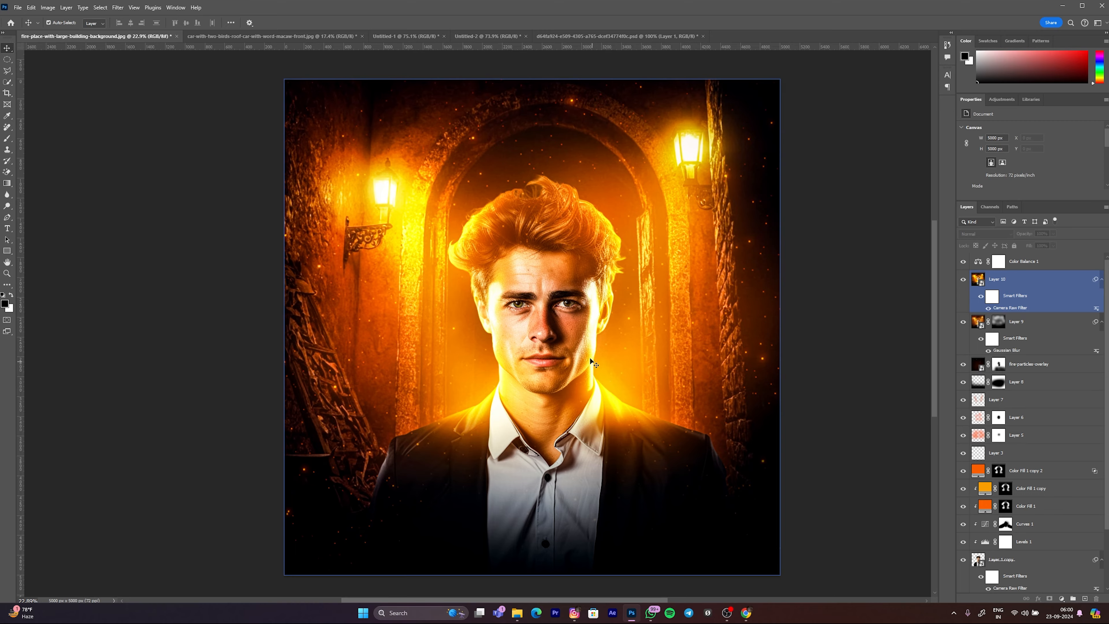
{"action": "scroll", "coordinate": [600, 371], "scroll_direction": "down", "scroll_amount": 2}
{"action": "left_click", "coordinate": [784, 336]}
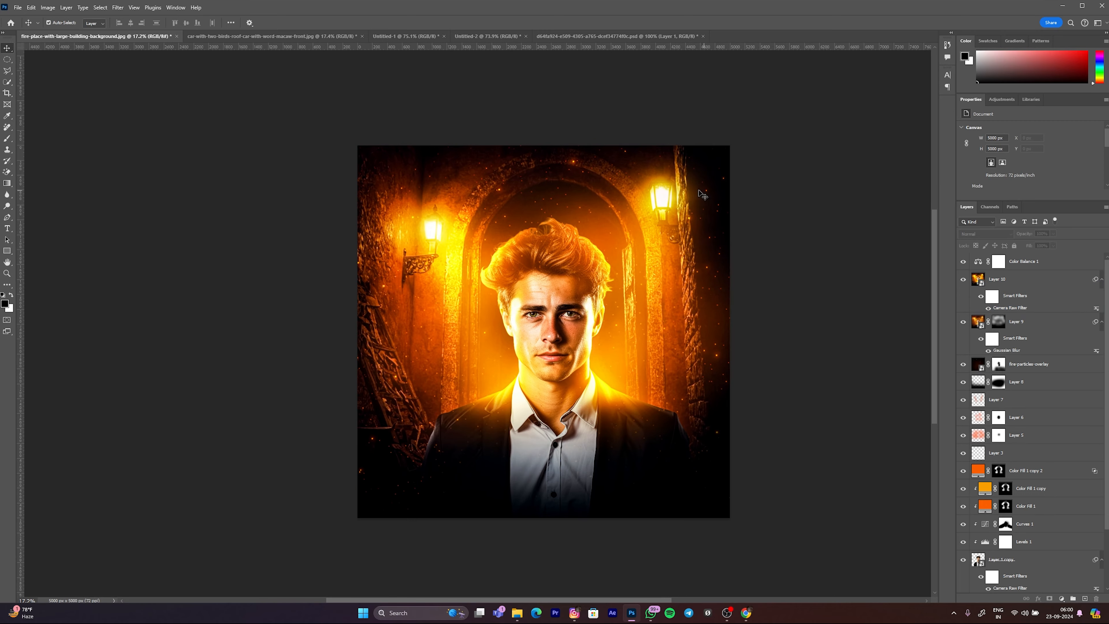
{"action": "left_click", "coordinate": [564, 302]}
{"action": "scroll", "coordinate": [565, 302], "scroll_direction": "down", "scroll_amount": 1}
{"action": "scroll", "coordinate": [563, 310], "scroll_direction": "up", "scroll_amount": 2}
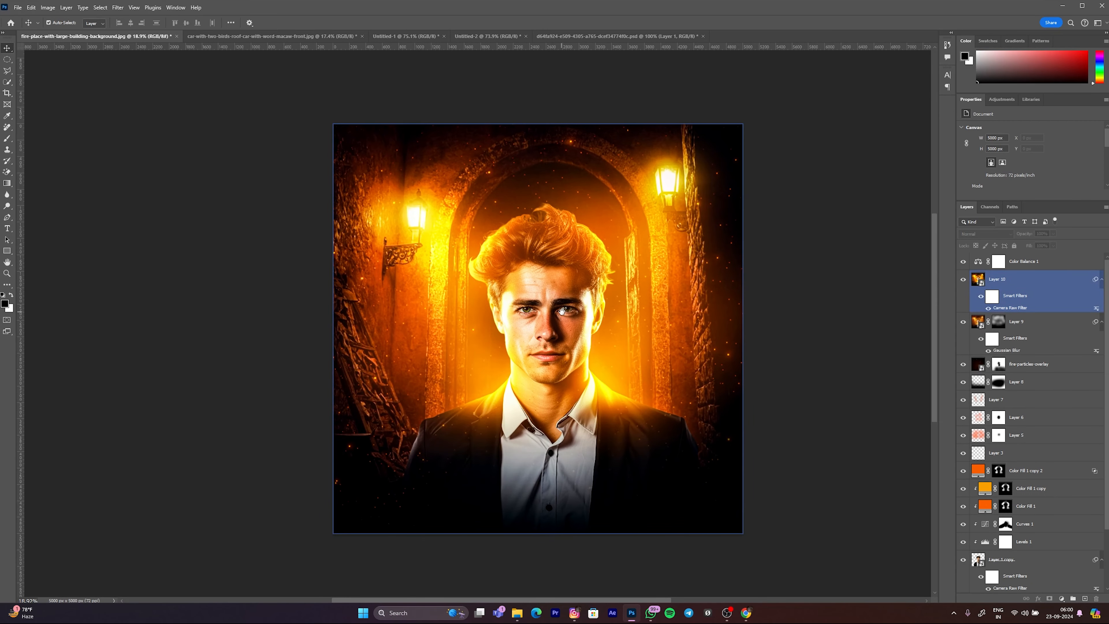
{"action": "scroll", "coordinate": [563, 311], "scroll_direction": "up", "scroll_amount": 1}
{"action": "left_click", "coordinate": [1045, 261]}
{"action": "left_click", "coordinate": [816, 273]}
{"action": "scroll", "coordinate": [563, 272], "scroll_direction": "down", "scroll_amount": 2}
{"action": "scroll", "coordinate": [562, 272], "scroll_direction": "up", "scroll_amount": 2}
{"action": "left_click_drag", "start_coordinate": [556, 267], "coordinate": [562, 263]}
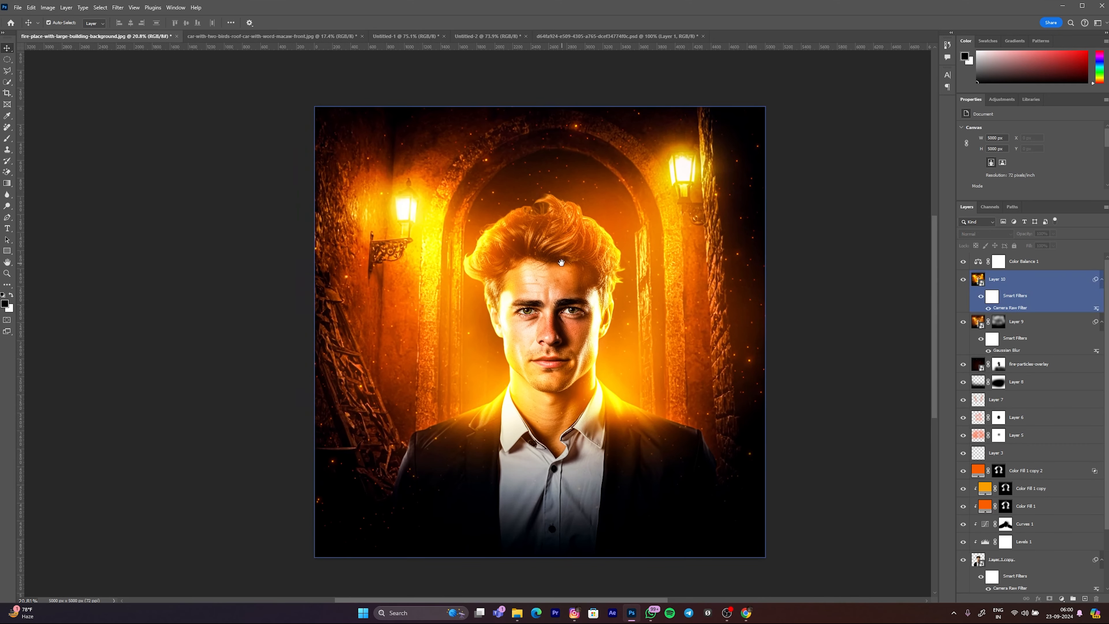
{"action": "left_click", "coordinate": [245, 67]}
Step: Look through the other open documents and return to the fire-place-with-large-building-background composite
{"action": "key", "text": "ctrl+Tab"}
{"action": "key", "text": "ctrl+Tab"}
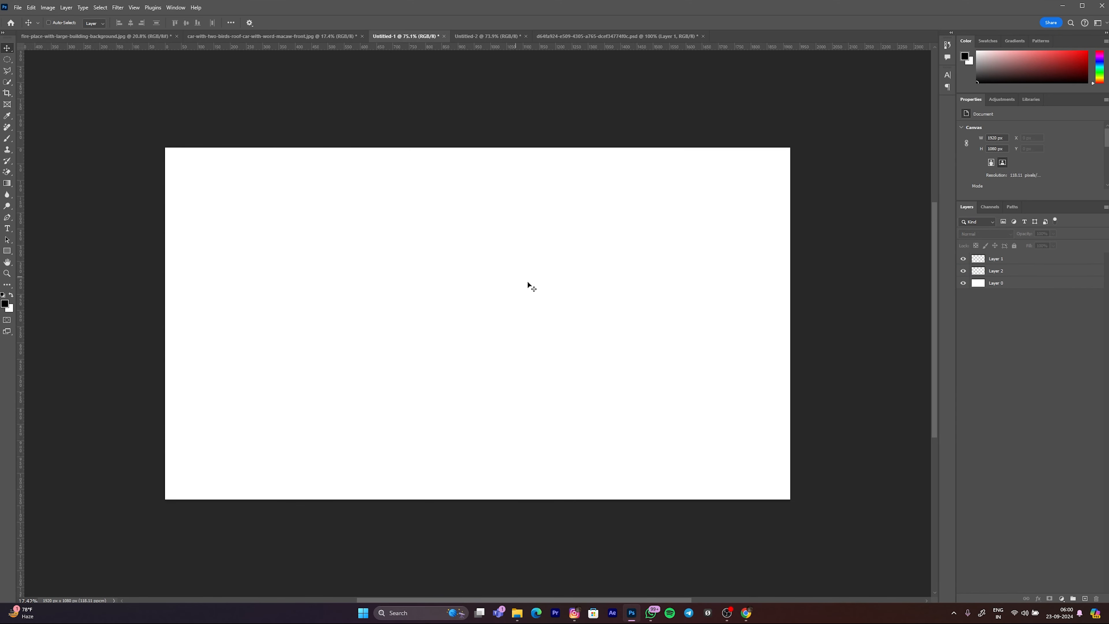
{"action": "key", "text": "ctrl+Tab"}
{"action": "key", "text": "ctrl+Tab"}
{"action": "key", "text": "ctrl+Tab"}
{"action": "key", "text": "ctrl+Tab"}
{"action": "key", "text": "ctrl+Tab"}
{"action": "key", "text": "ctrl+Tab"}
{"action": "key", "text": "ctrl+Tab"}
{"action": "key", "text": "ctrl+Tab"}
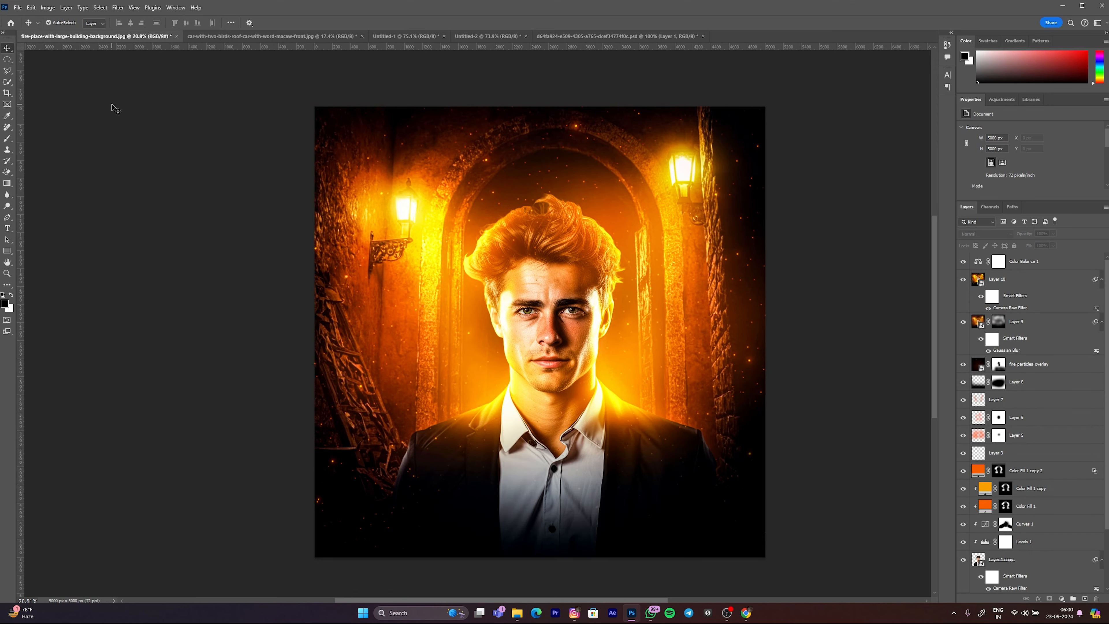
{"action": "scroll", "coordinate": [113, 107], "scroll_direction": "up", "scroll_amount": 1}
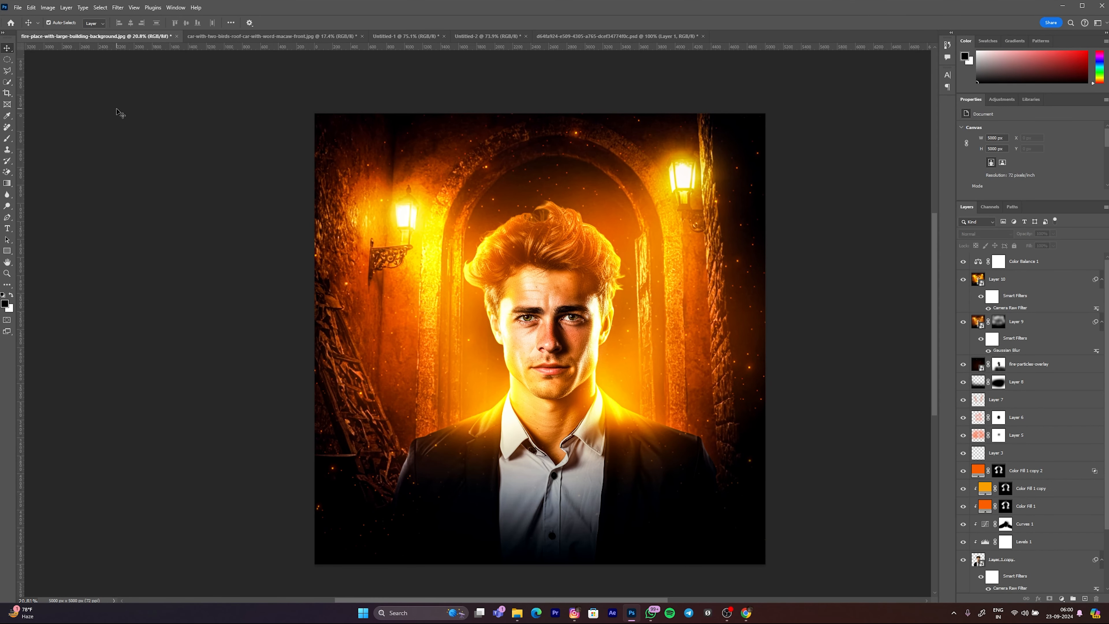